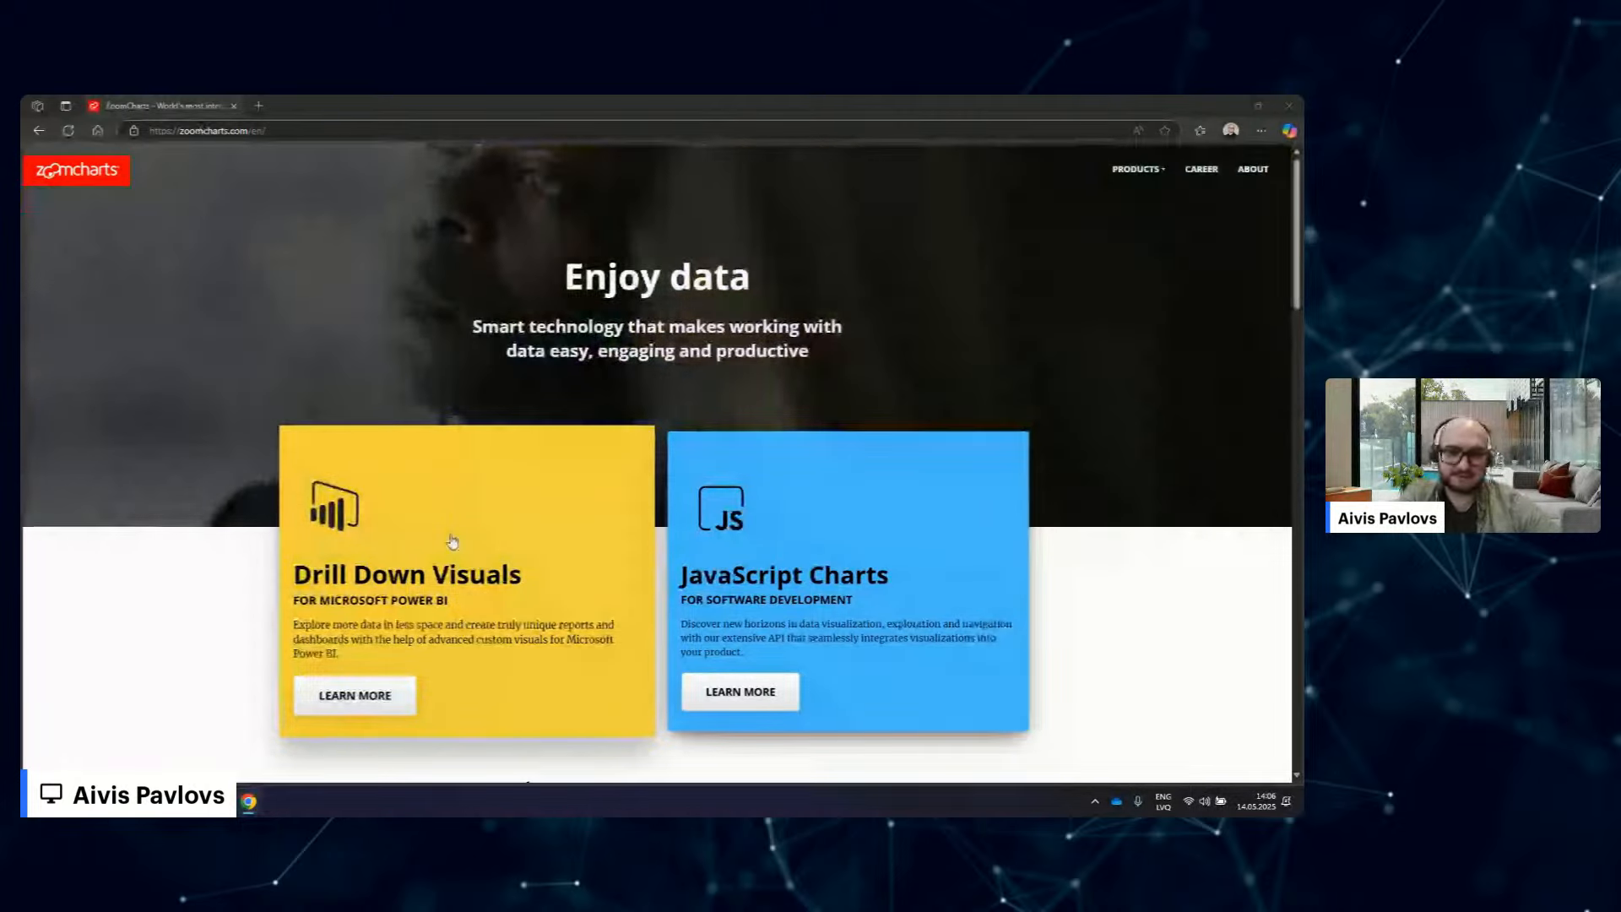
# Open the Onyx Data May 2025 challenge page from the challenges in the Drill Down Visuals for Power BI section
pyautogui.click(460, 537)
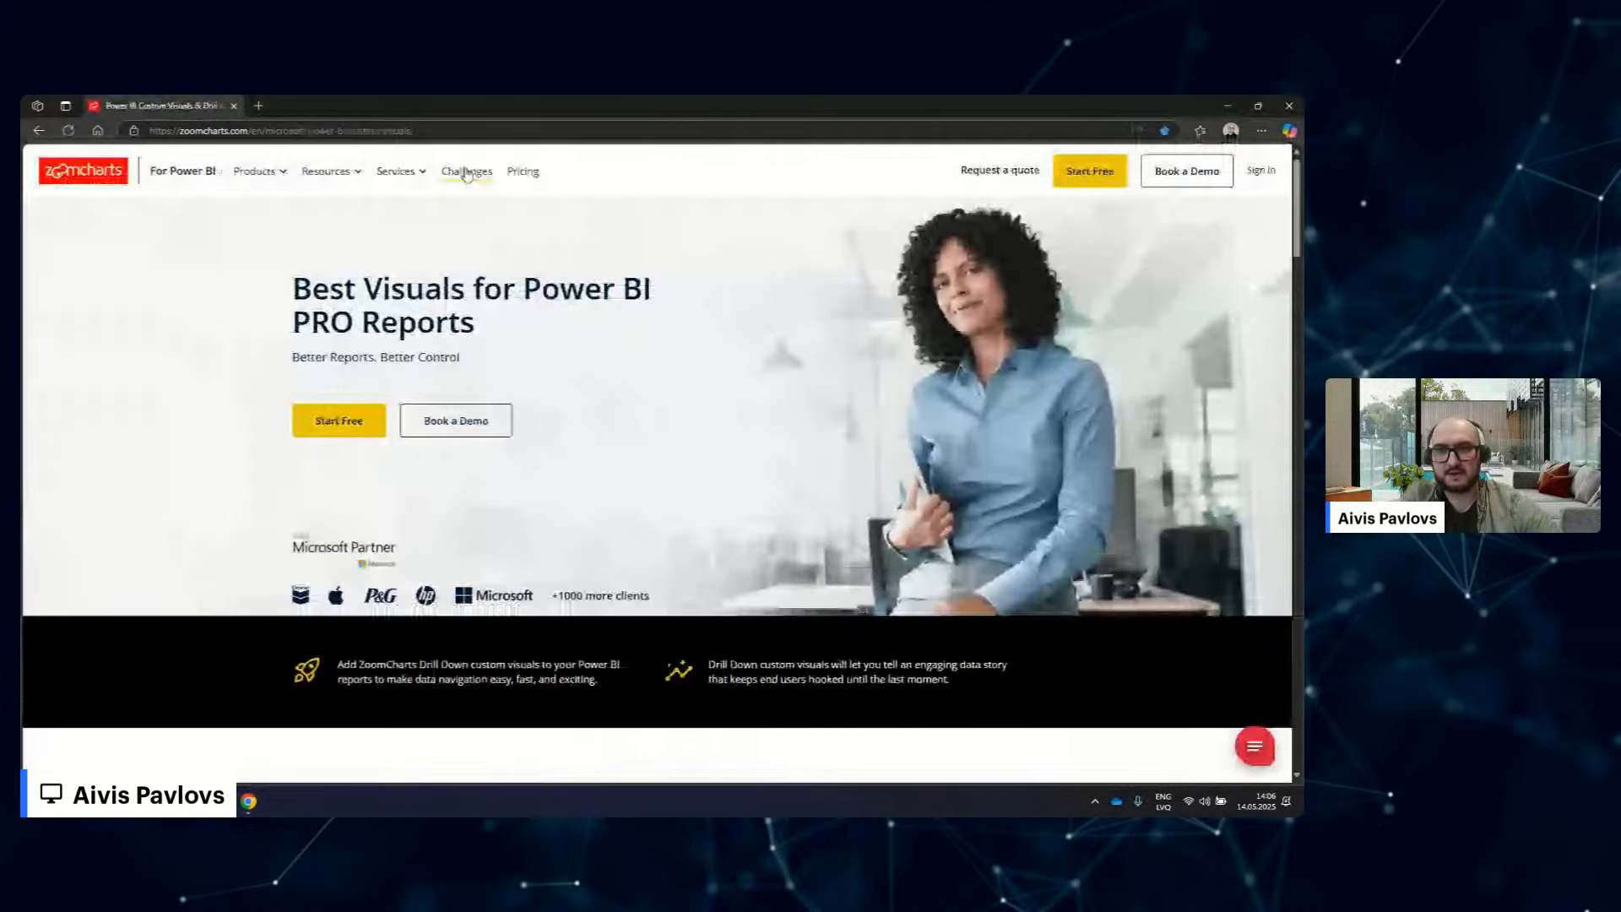
pyautogui.click(466, 221)
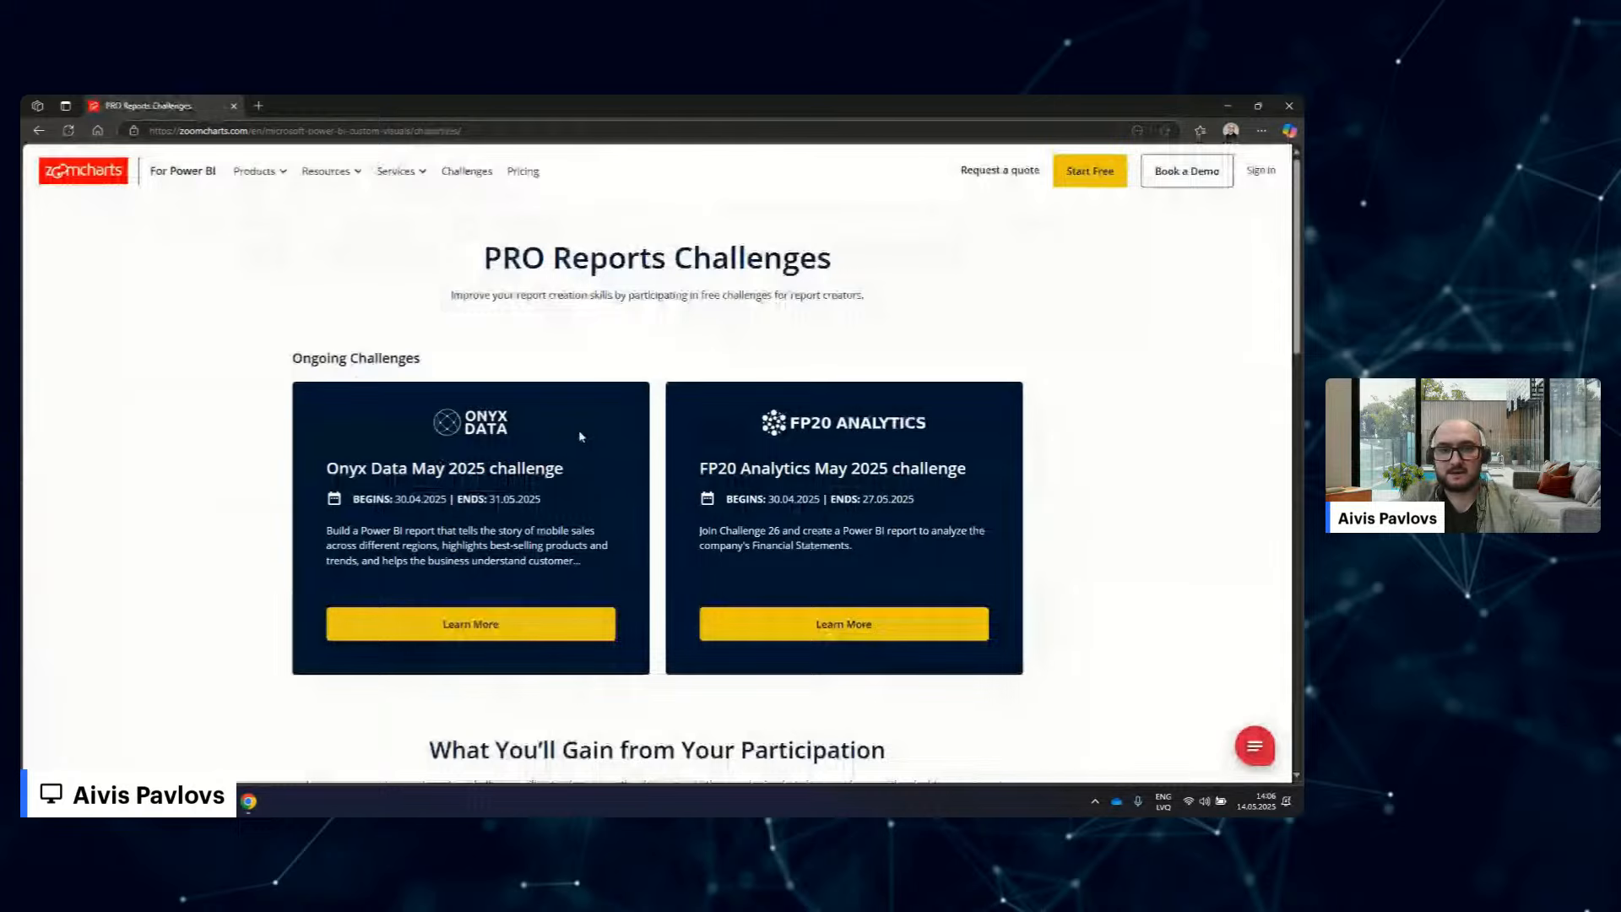
pyautogui.click(471, 625)
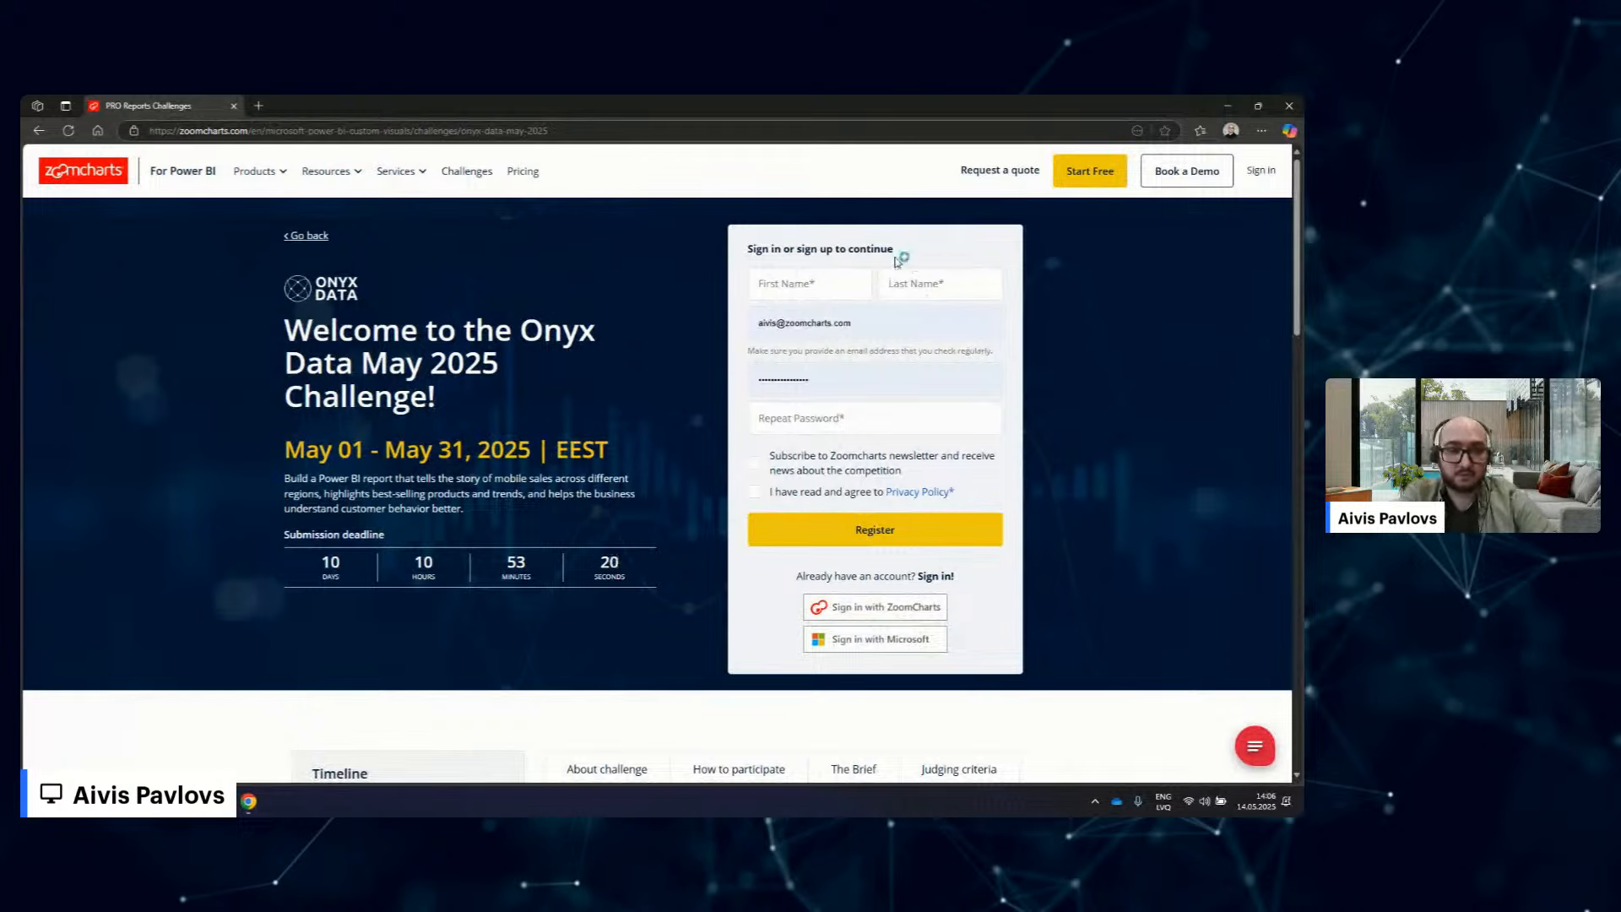
# Sign in with the Microsoft account, accept the terms and register for the DataDNA ZoomCharts Mini Challenge
pyautogui.click(829, 646)
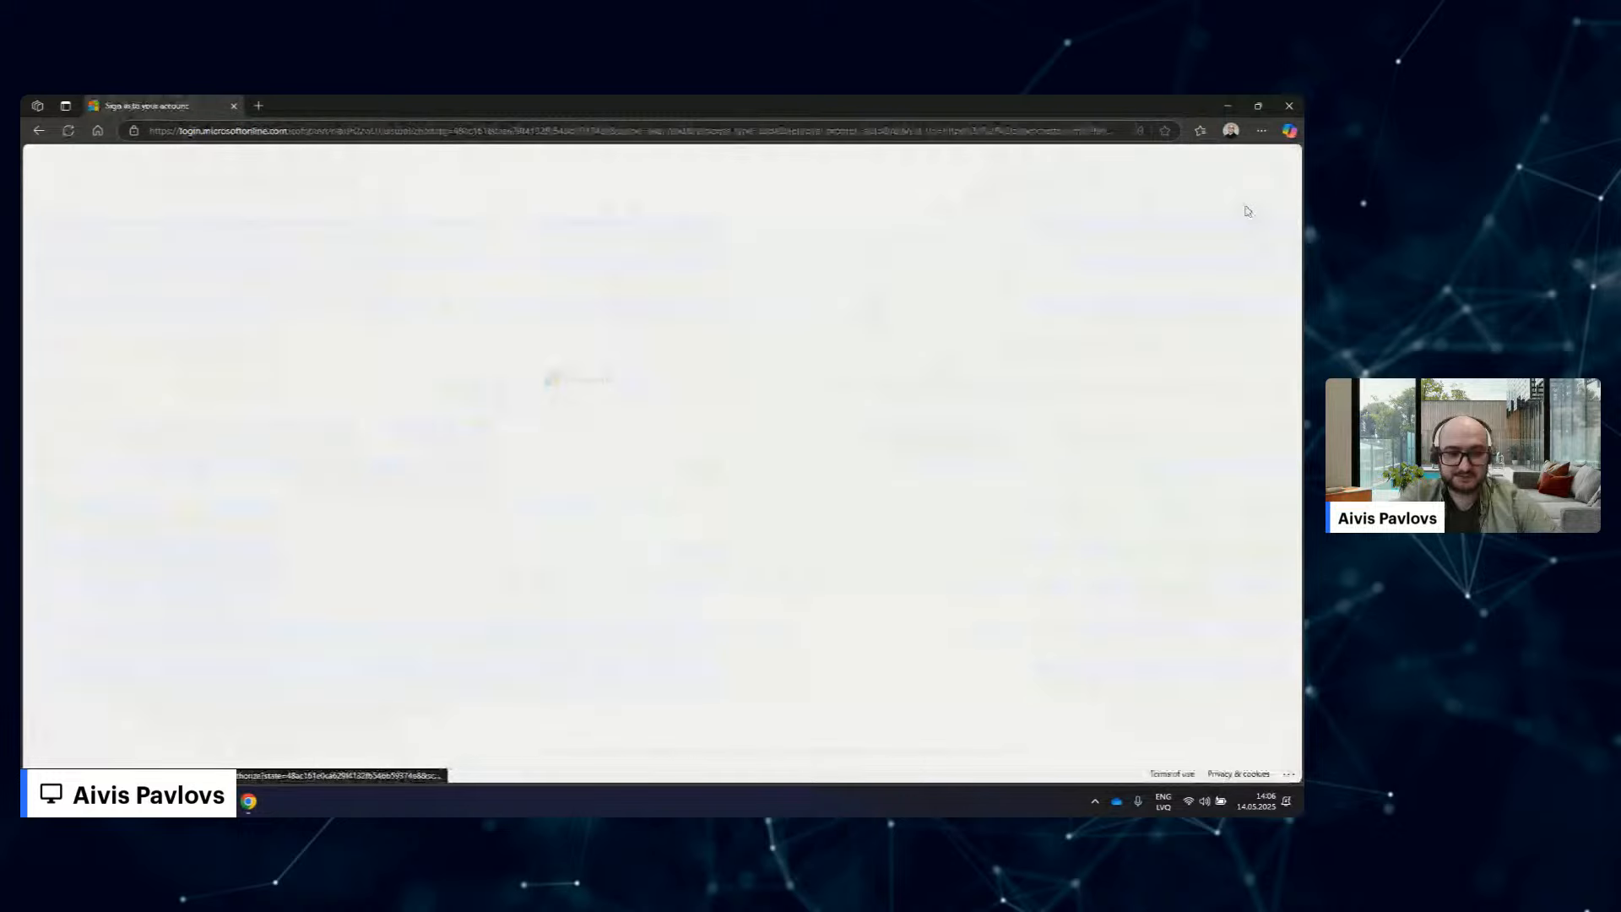
pyautogui.click(726, 403)
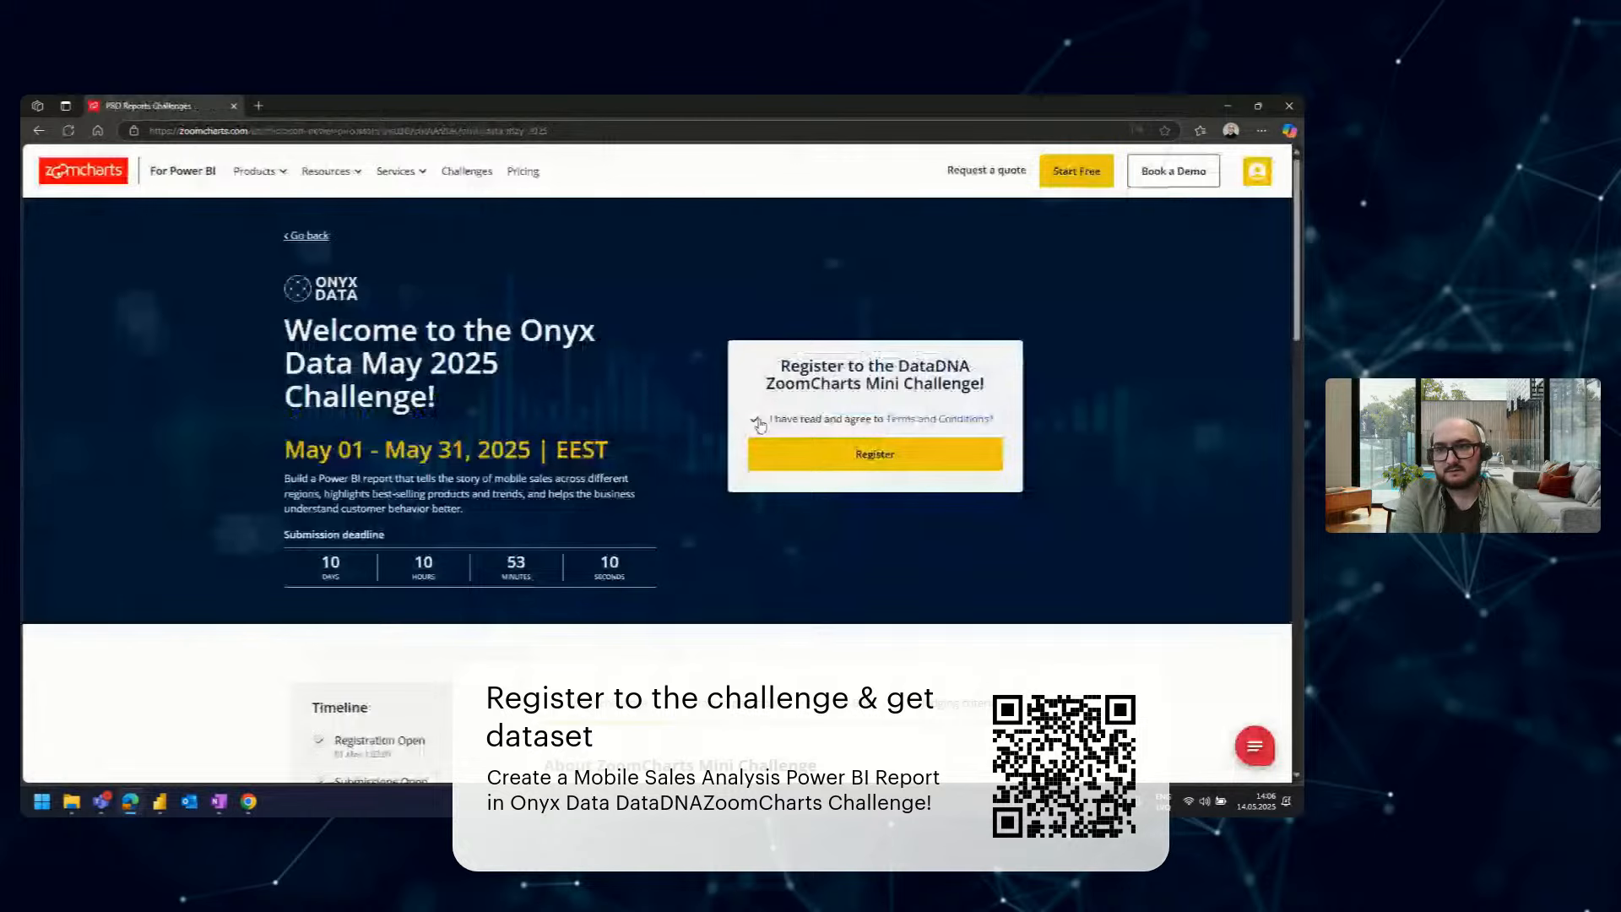
pyautogui.click(854, 466)
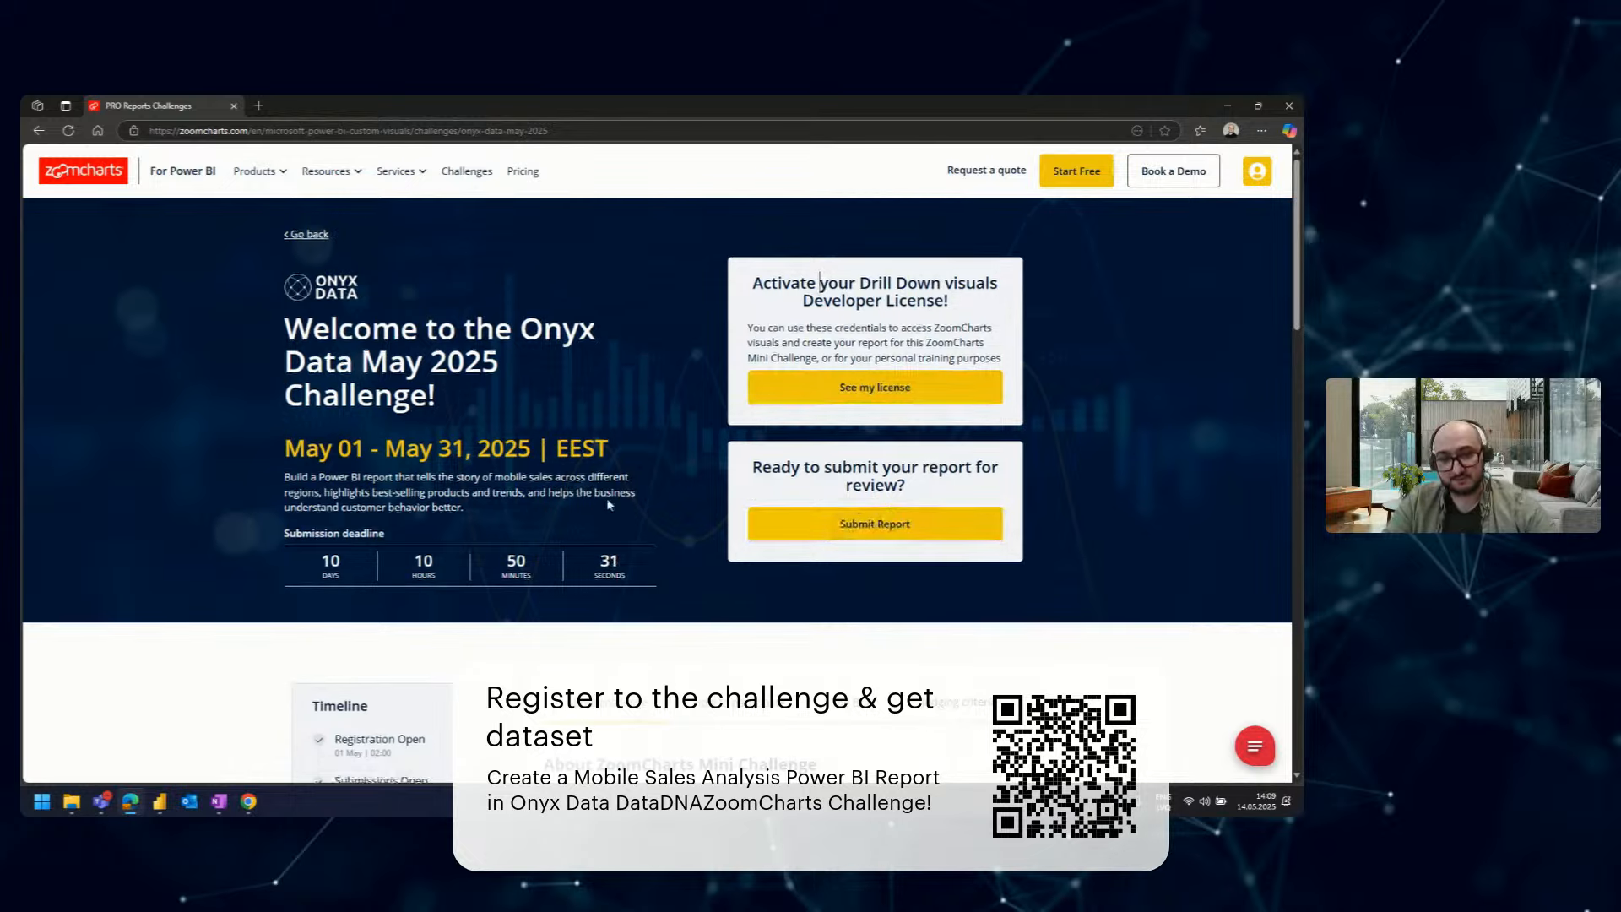
# Open the mobile phone sales dataset's download page from the challenge's Dataset section, and return to the challenge page
pyautogui.scroll(-1, 620, 493)
pyautogui.scroll(-1, 620, 494)
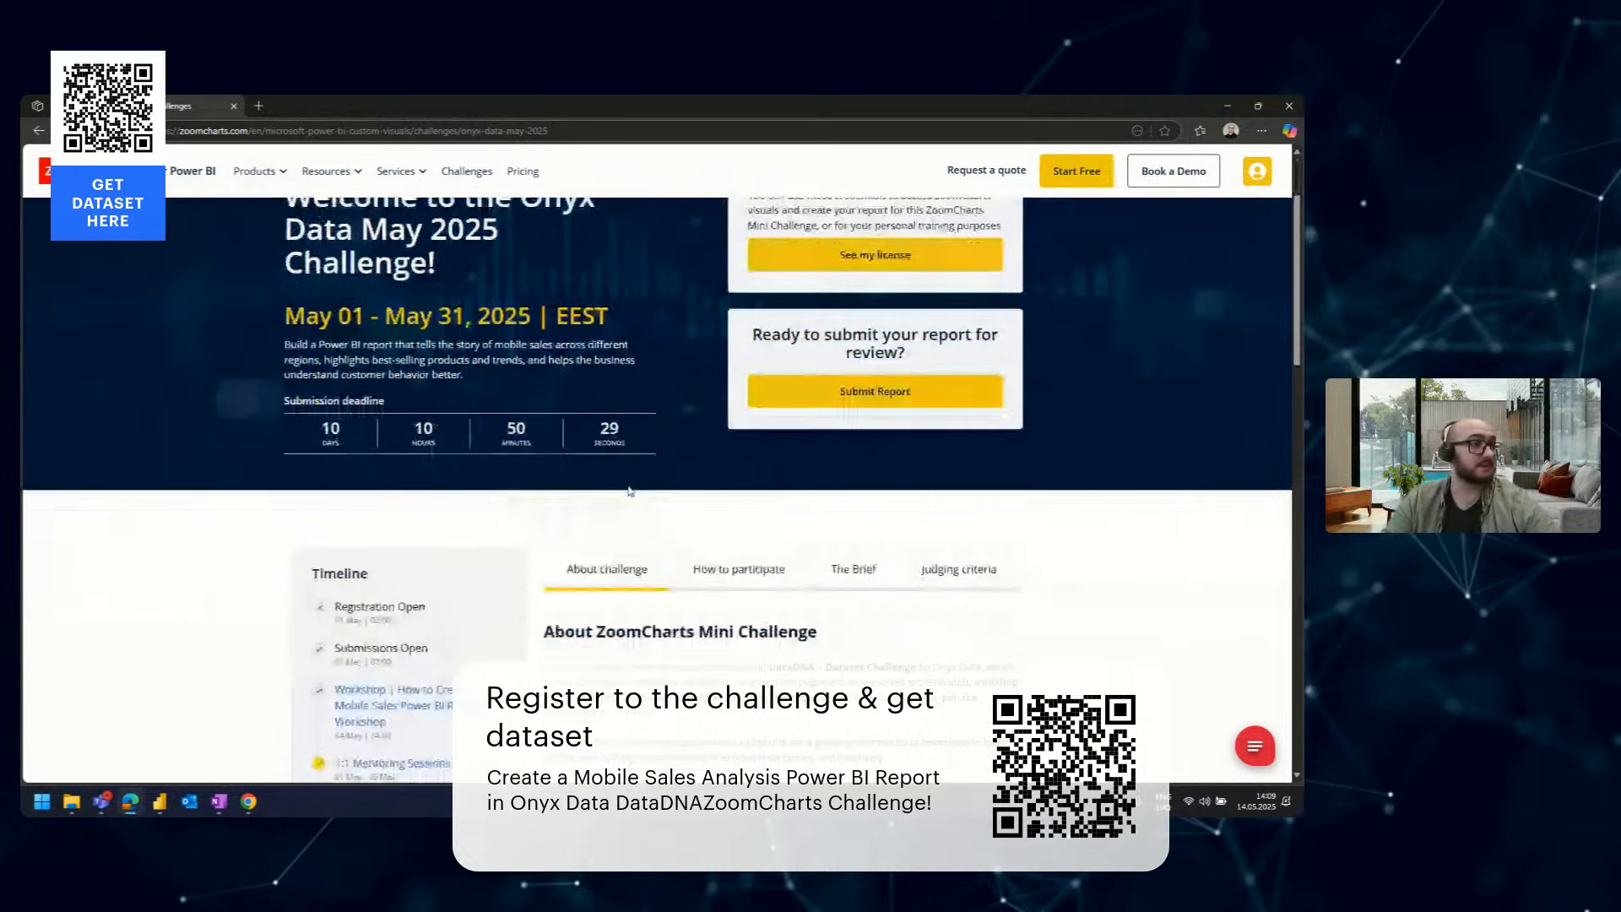
pyautogui.scroll(-4, 437, 373)
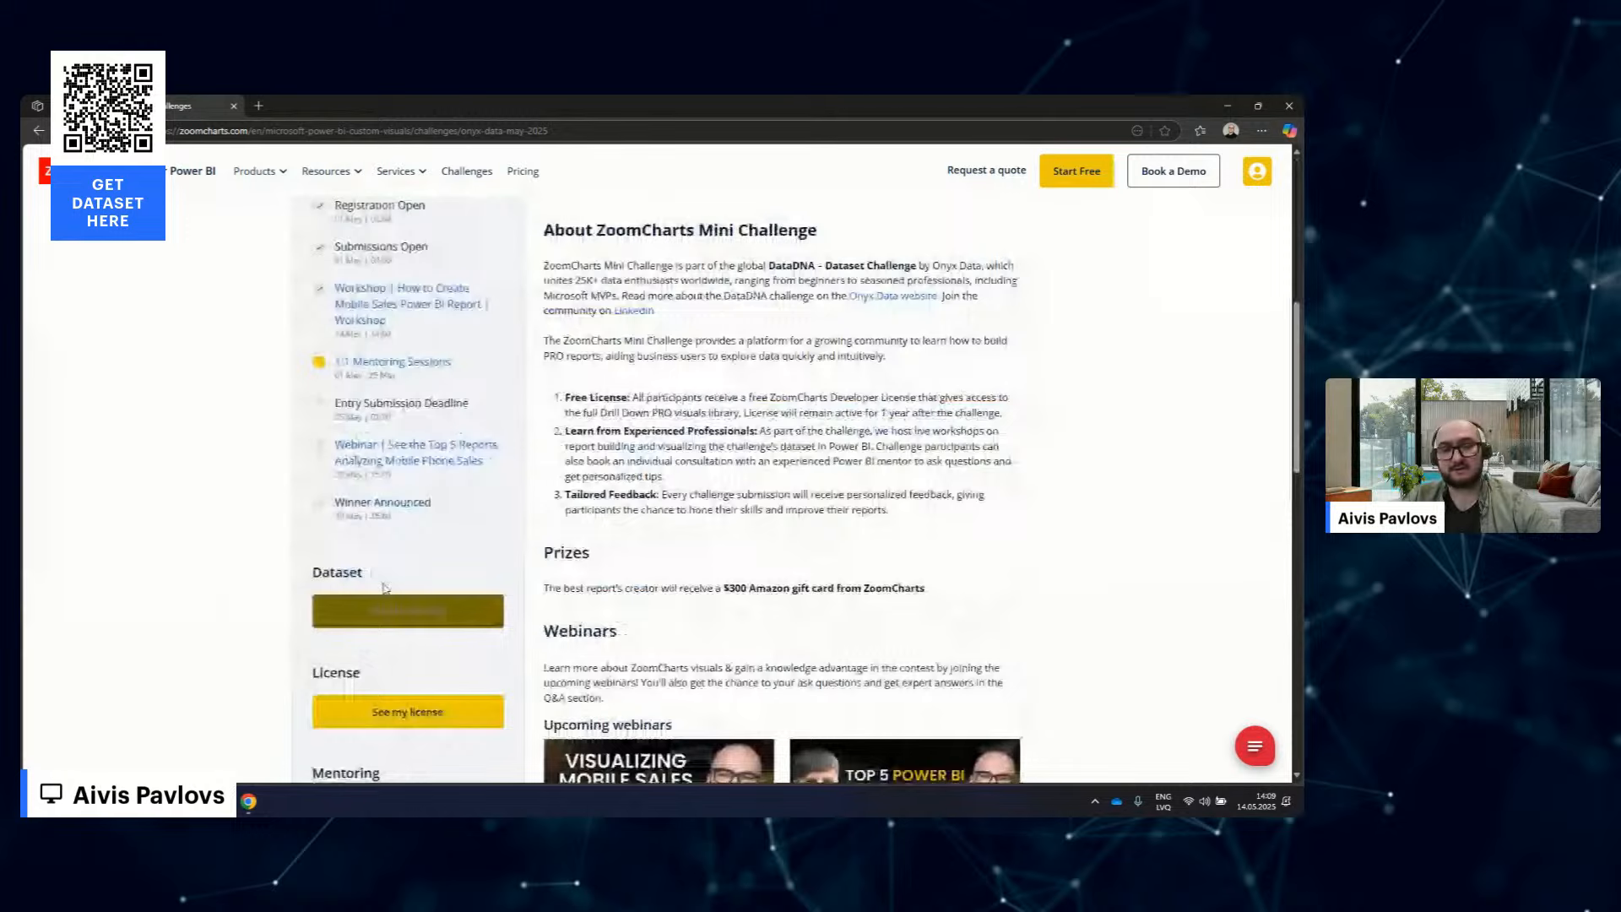
pyautogui.click(440, 617)
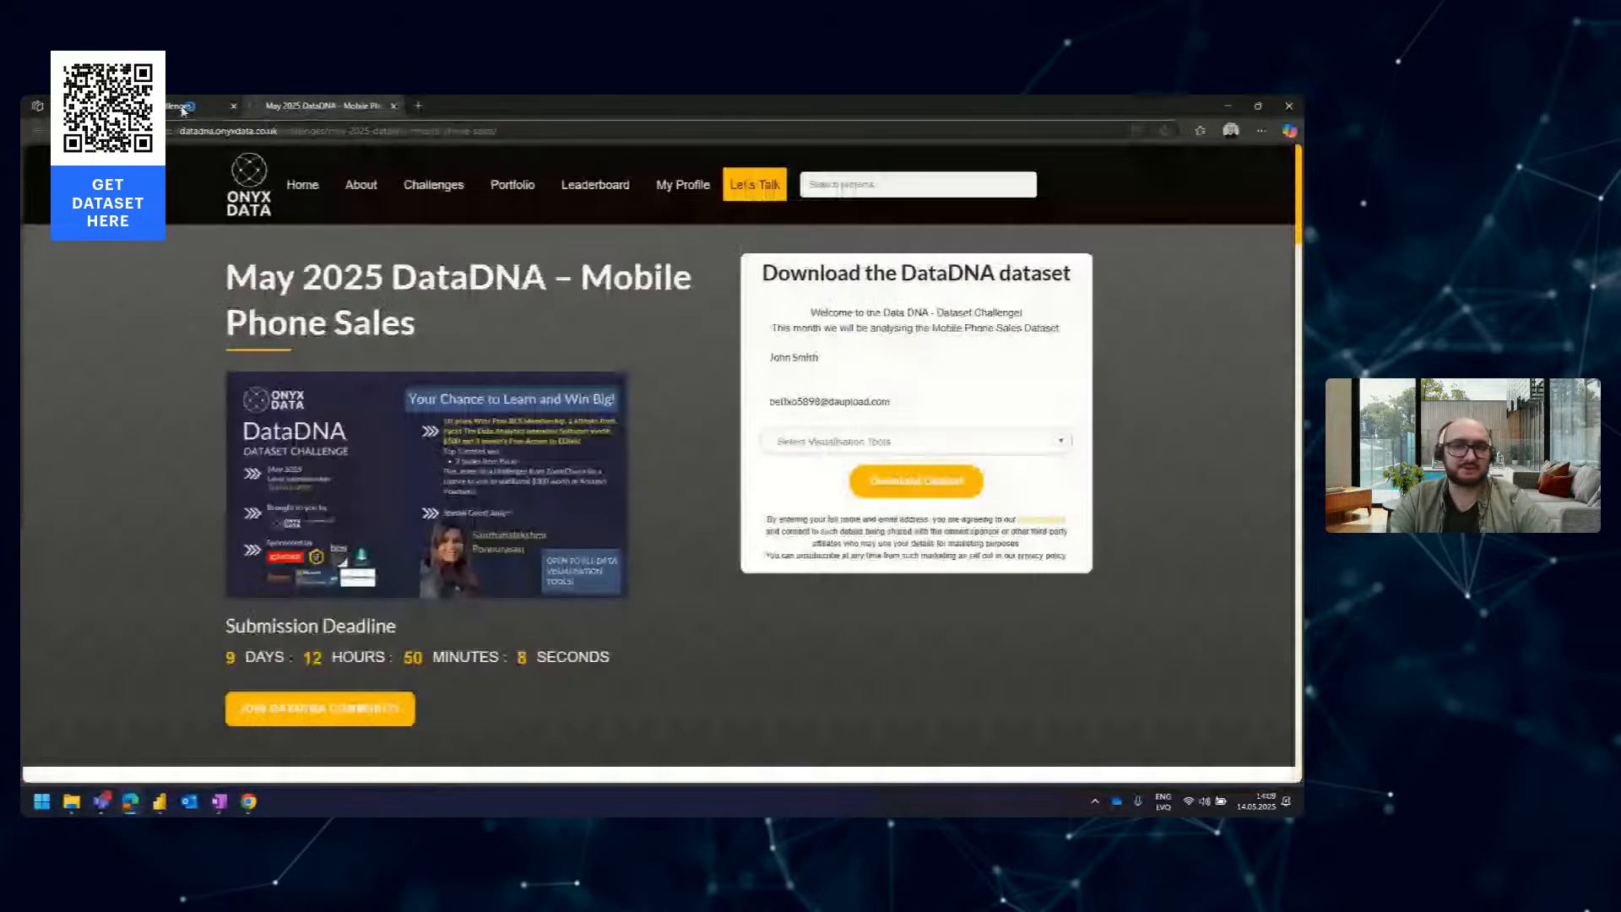
pyautogui.click(183, 109)
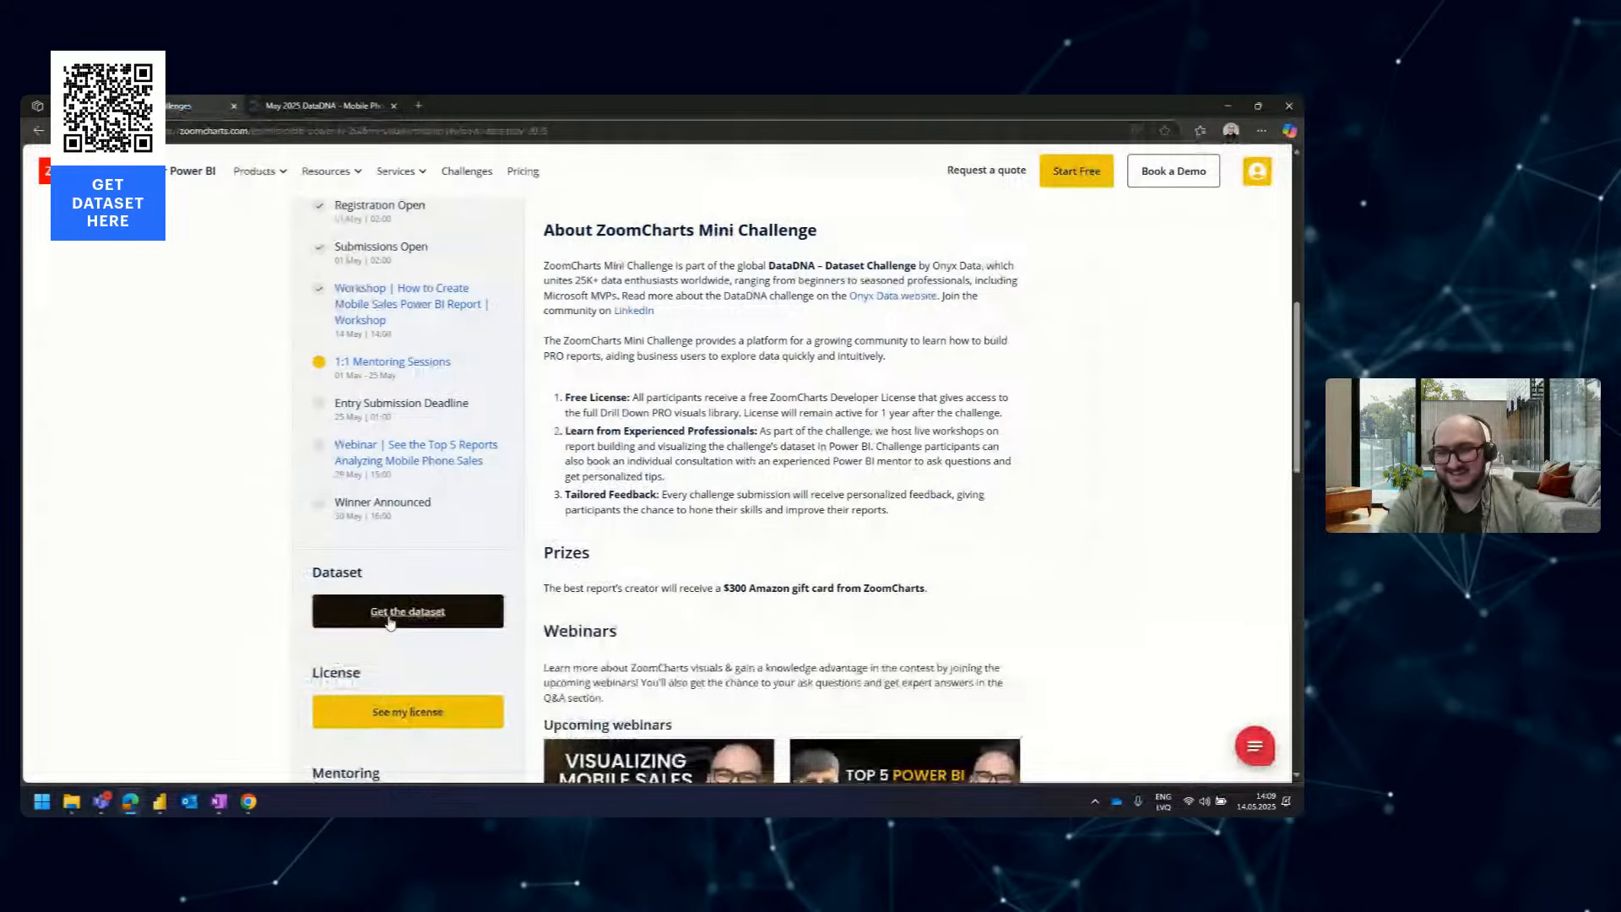
# Review the license, mentoring and upcoming webinar sections of the Onyx Data May 2025 challenge page
pyautogui.scroll(-2, 426, 591)
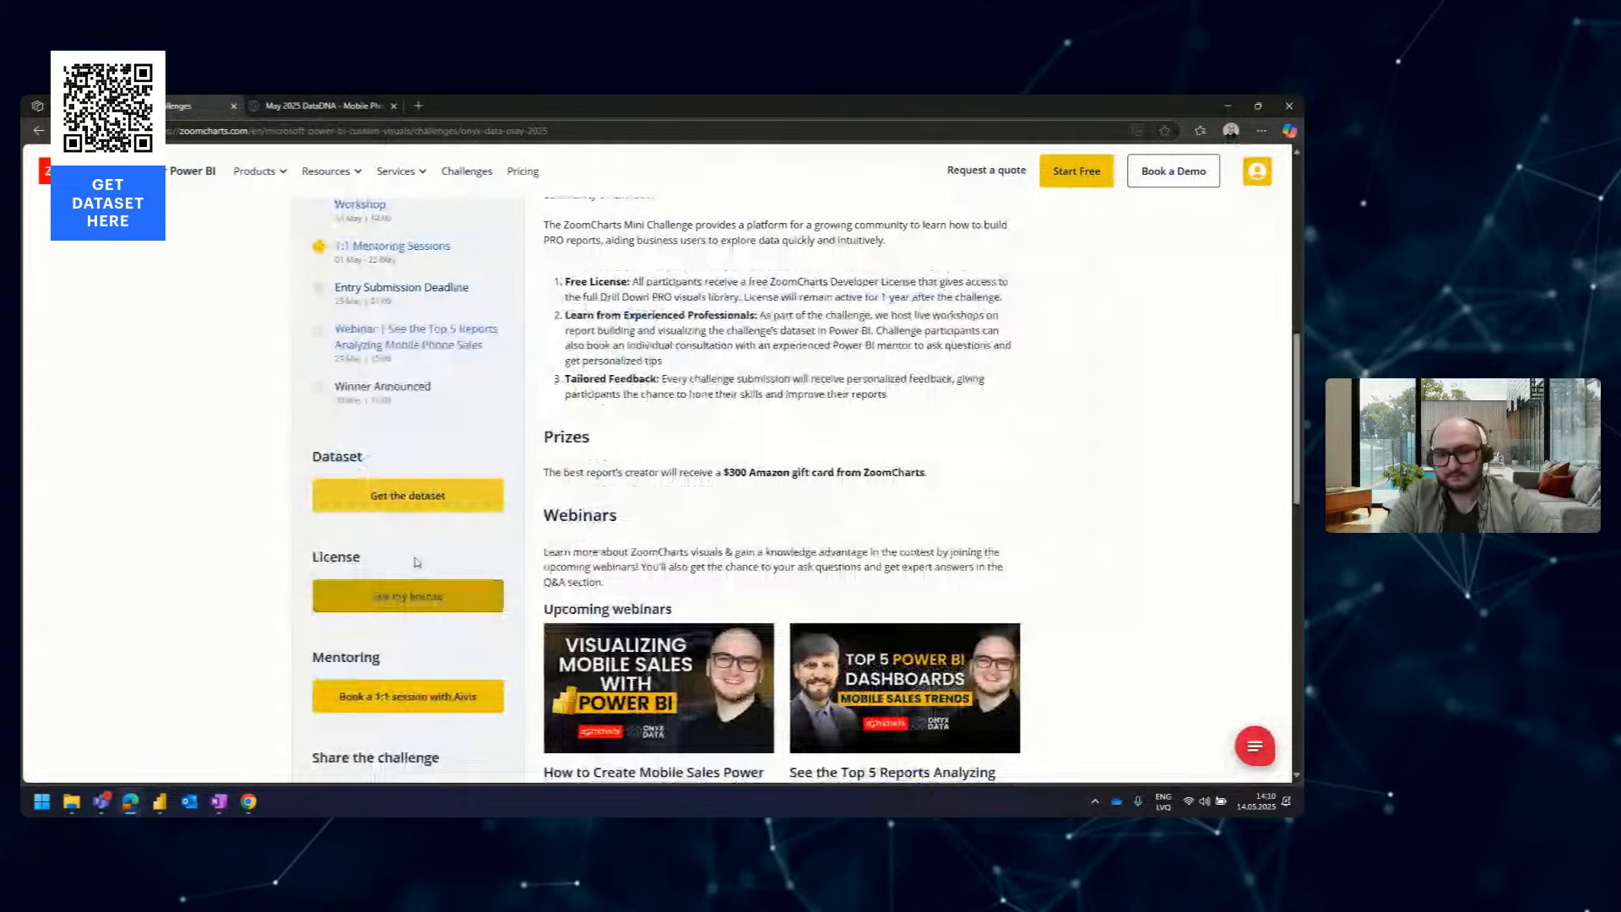
pyautogui.scroll(-2, 415, 582)
pyautogui.scroll(-1, 417, 582)
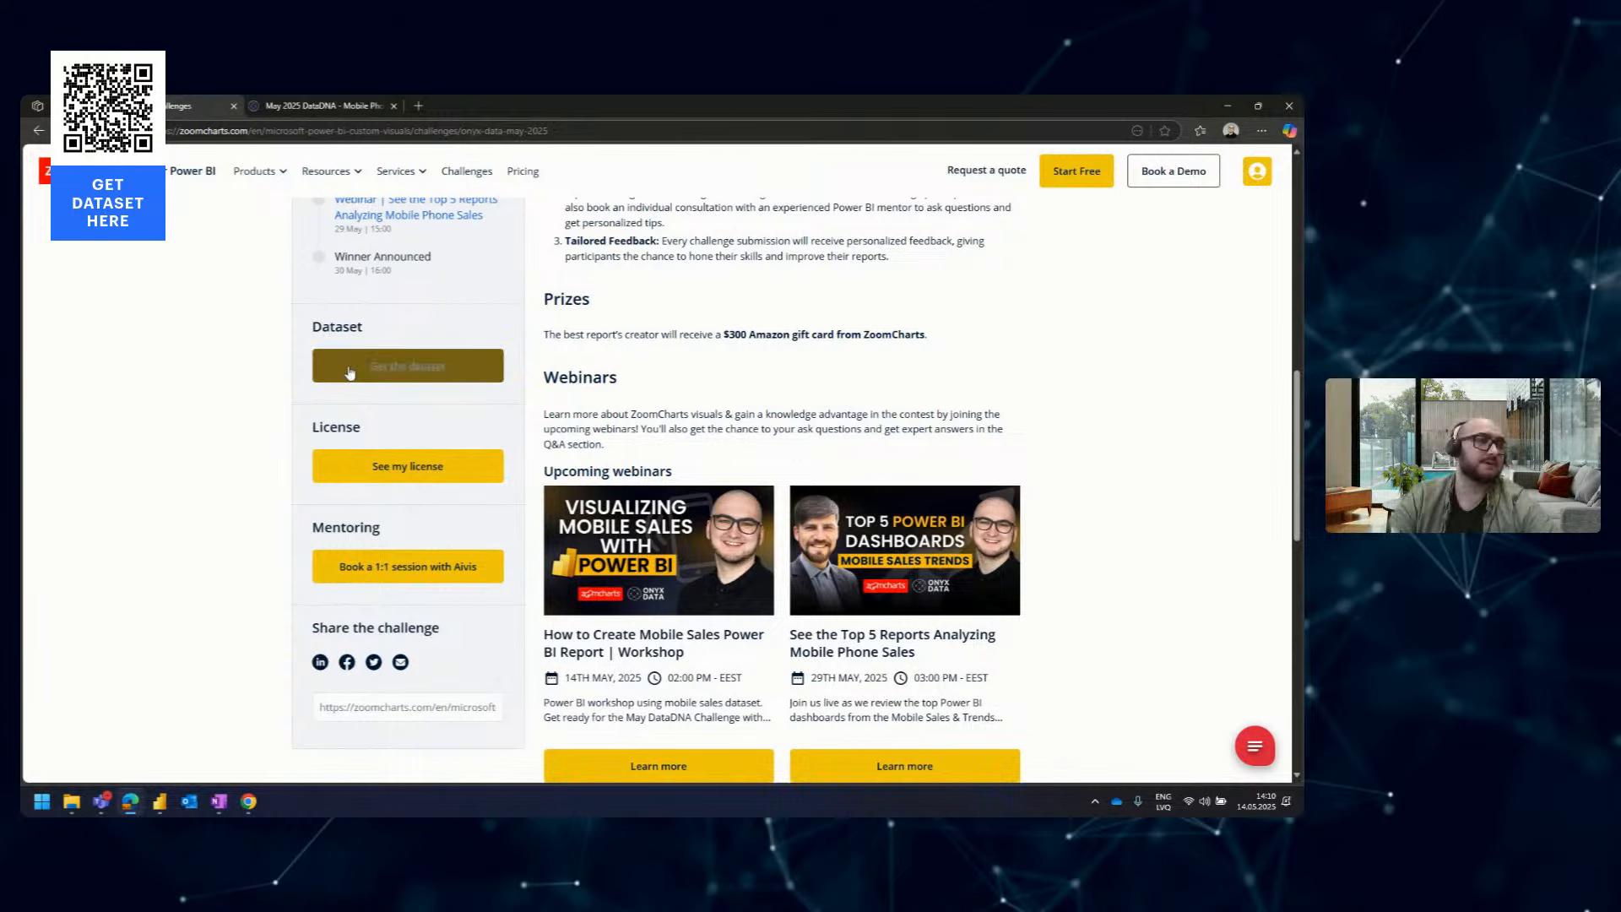
# Open the PRO Reports Challenges overview and review its participation benefits, past challenges and ongoing challenges
pyautogui.moveTo(330, 189)
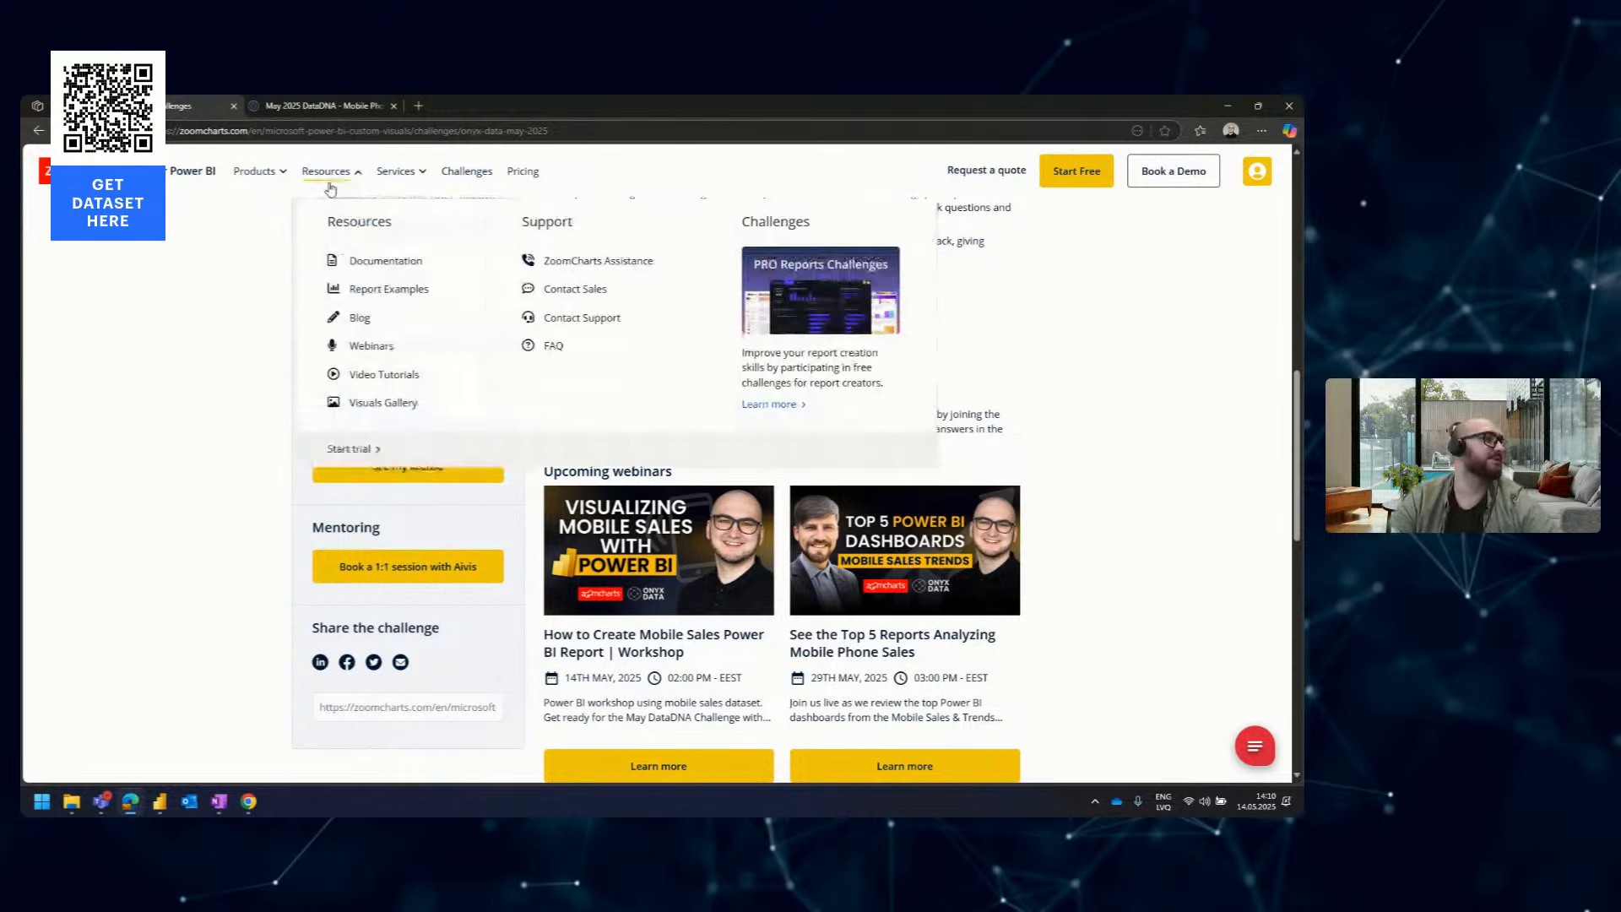
pyautogui.click(463, 175)
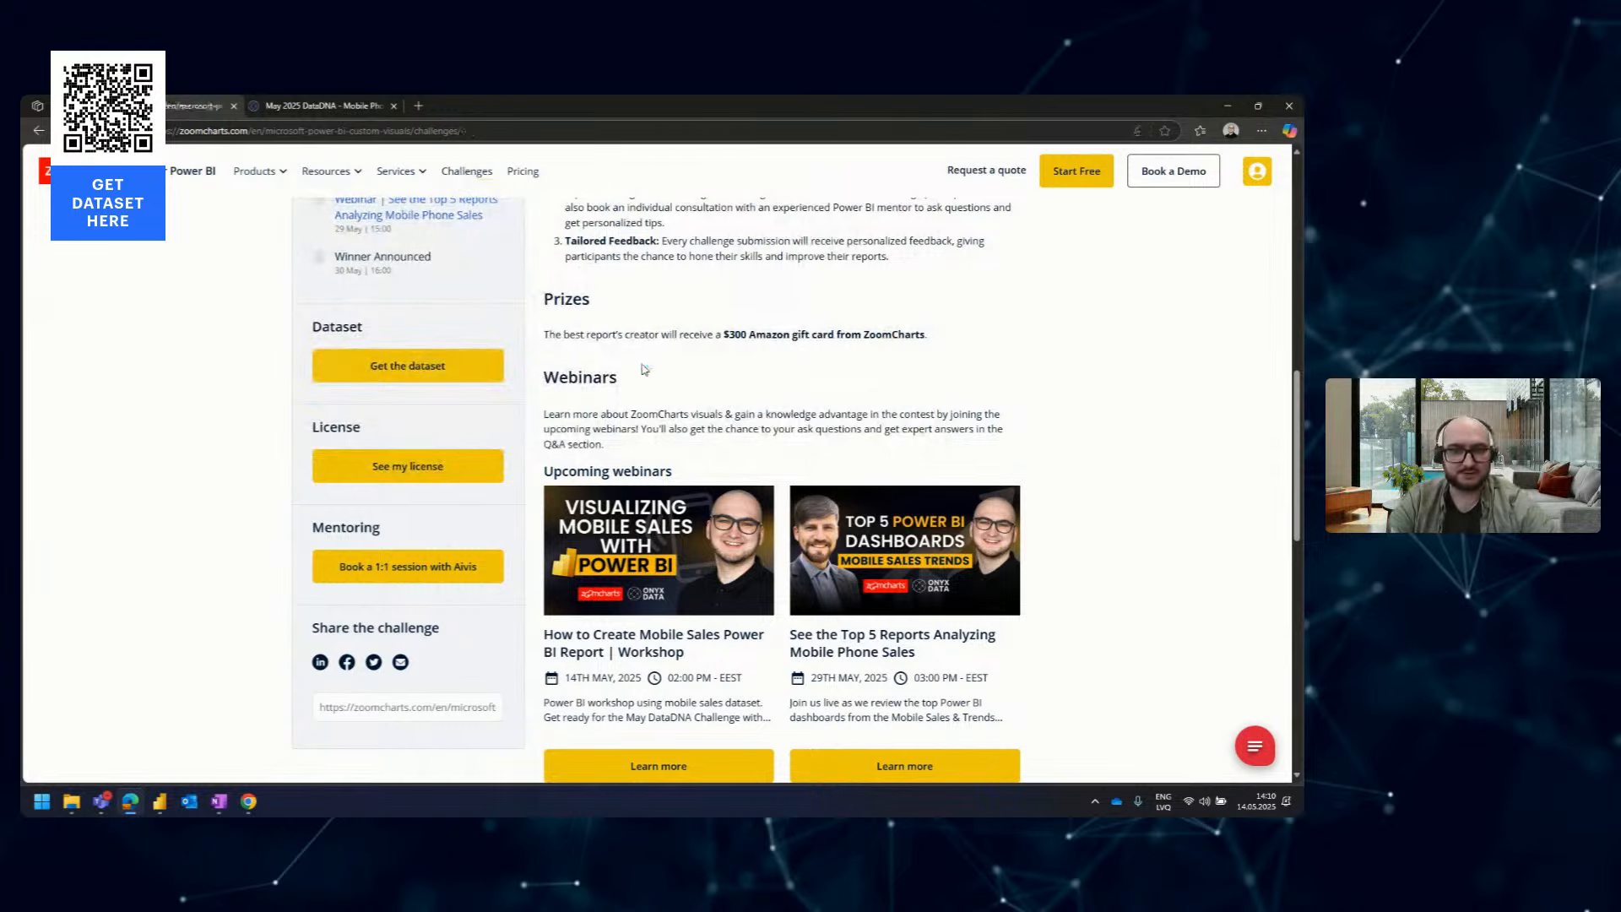
pyautogui.scroll(-10, 644, 369)
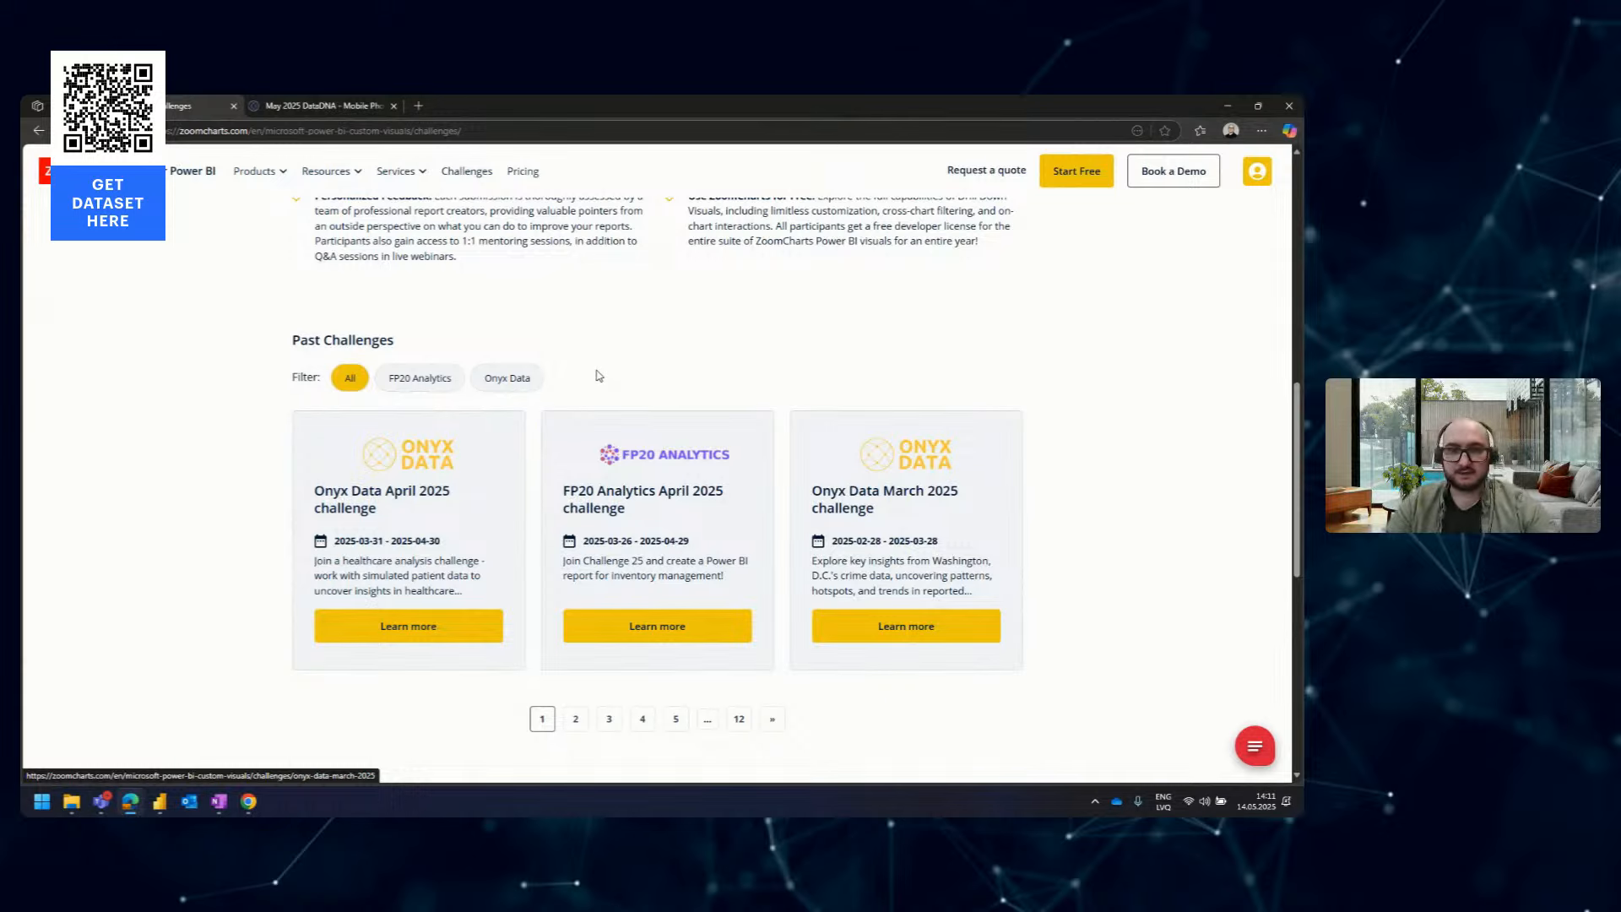
pyautogui.scroll(2, 595, 378)
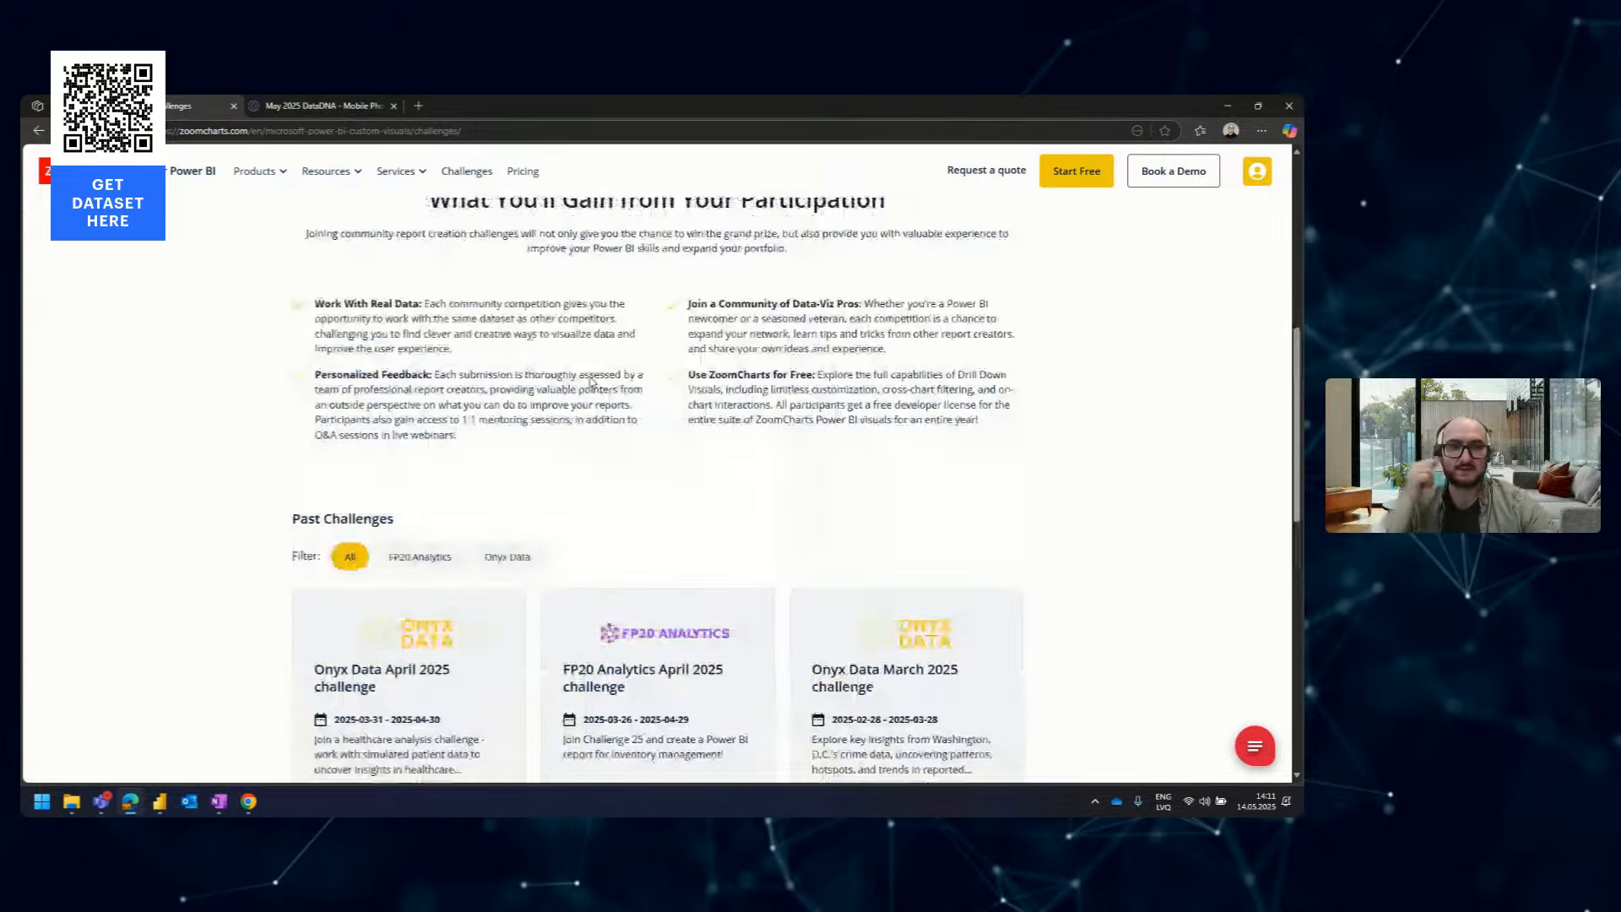
pyautogui.scroll(6, 590, 381)
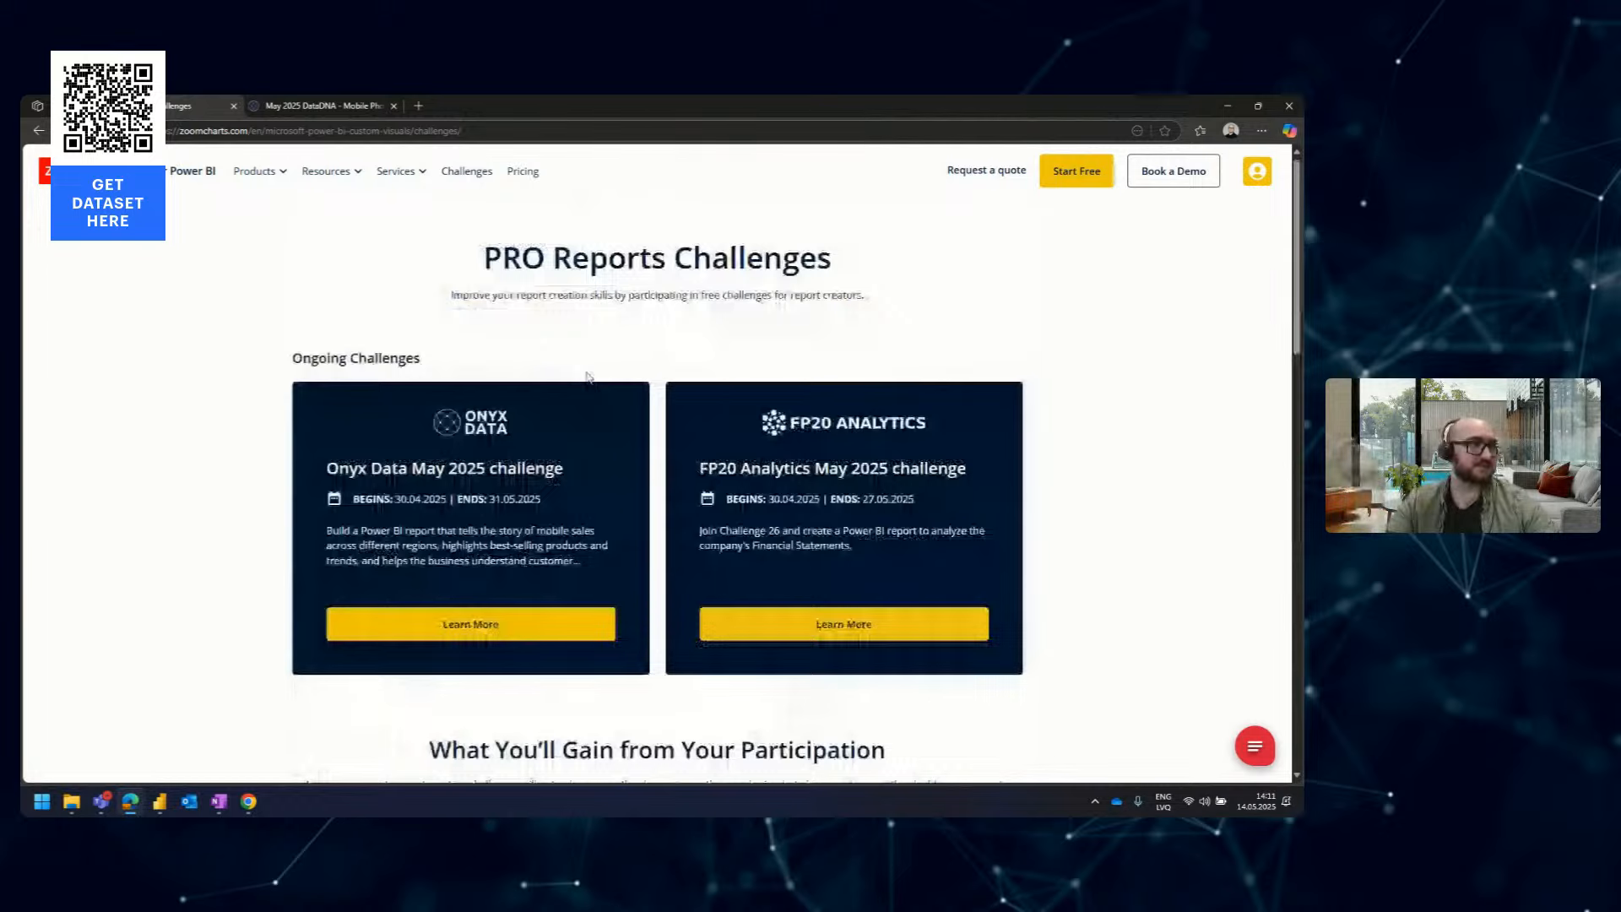
# Review the upcoming webinars and webinar recordings, and reopen the Onyx Data May 2025 challenge page
pyautogui.moveTo(343, 180)
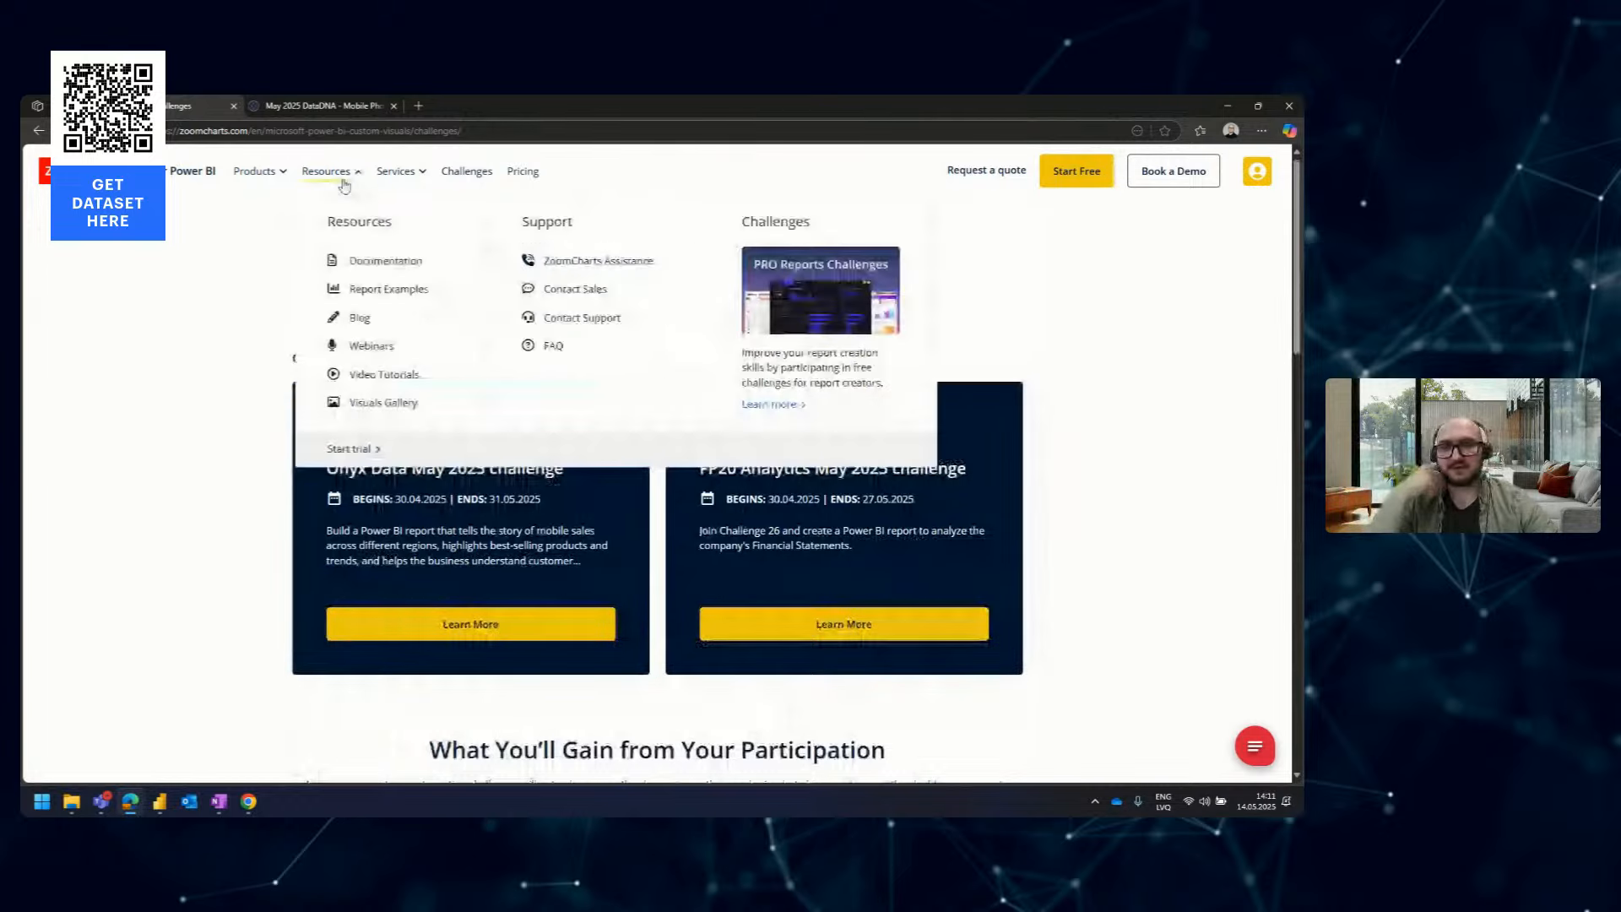
pyautogui.click(374, 348)
pyautogui.scroll(-6, 369, 312)
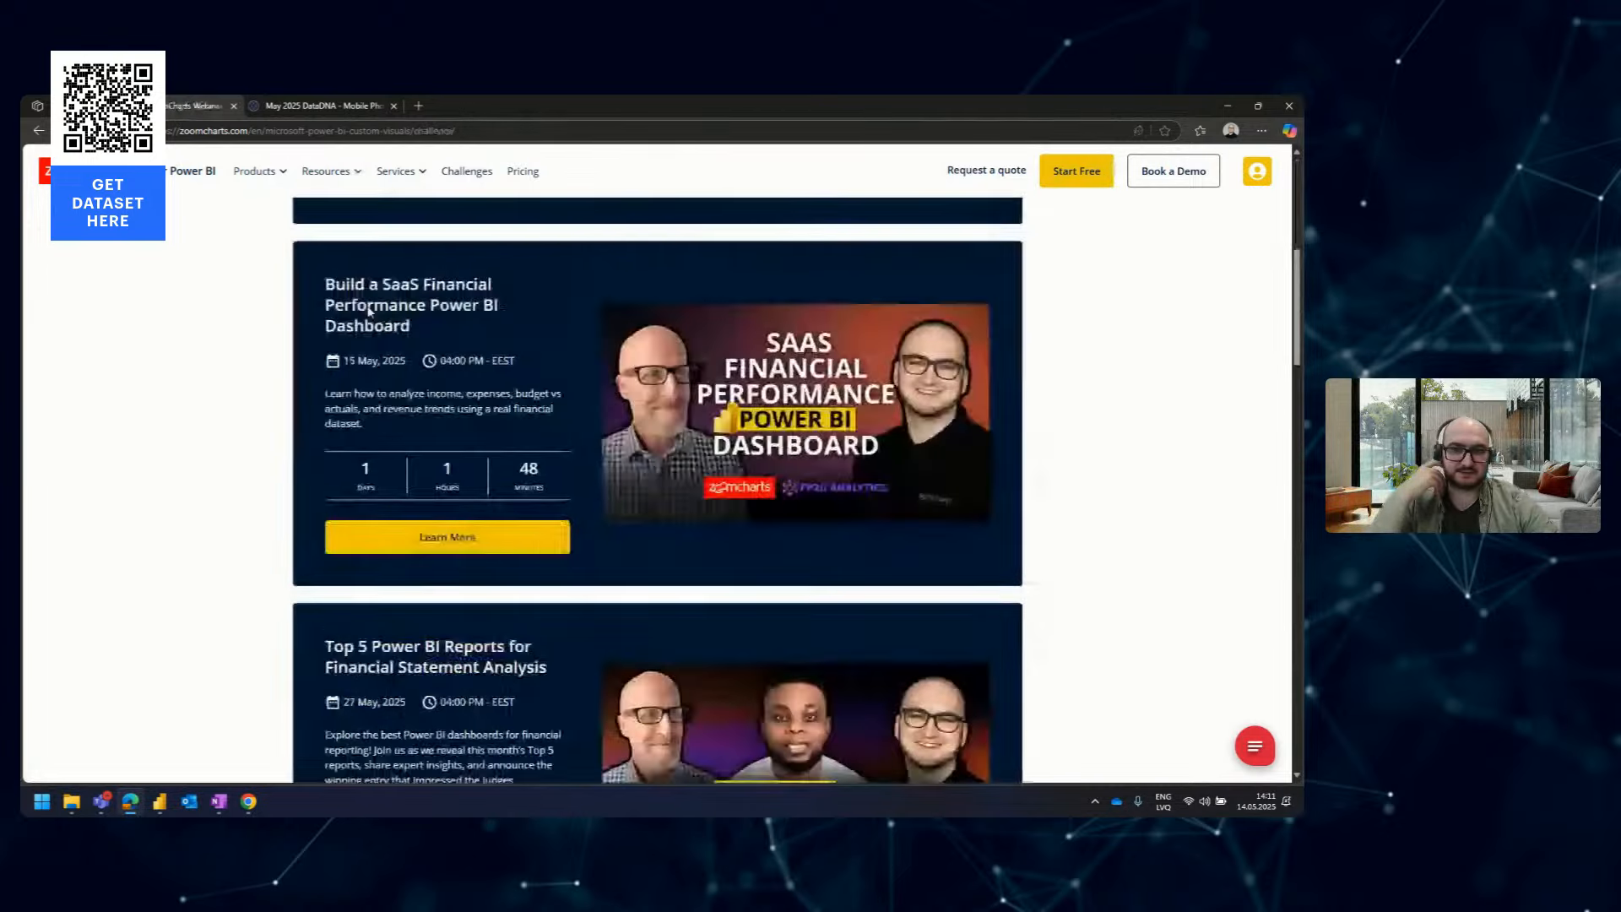
pyautogui.scroll(-9, 369, 312)
pyautogui.scroll(-4, 327, 354)
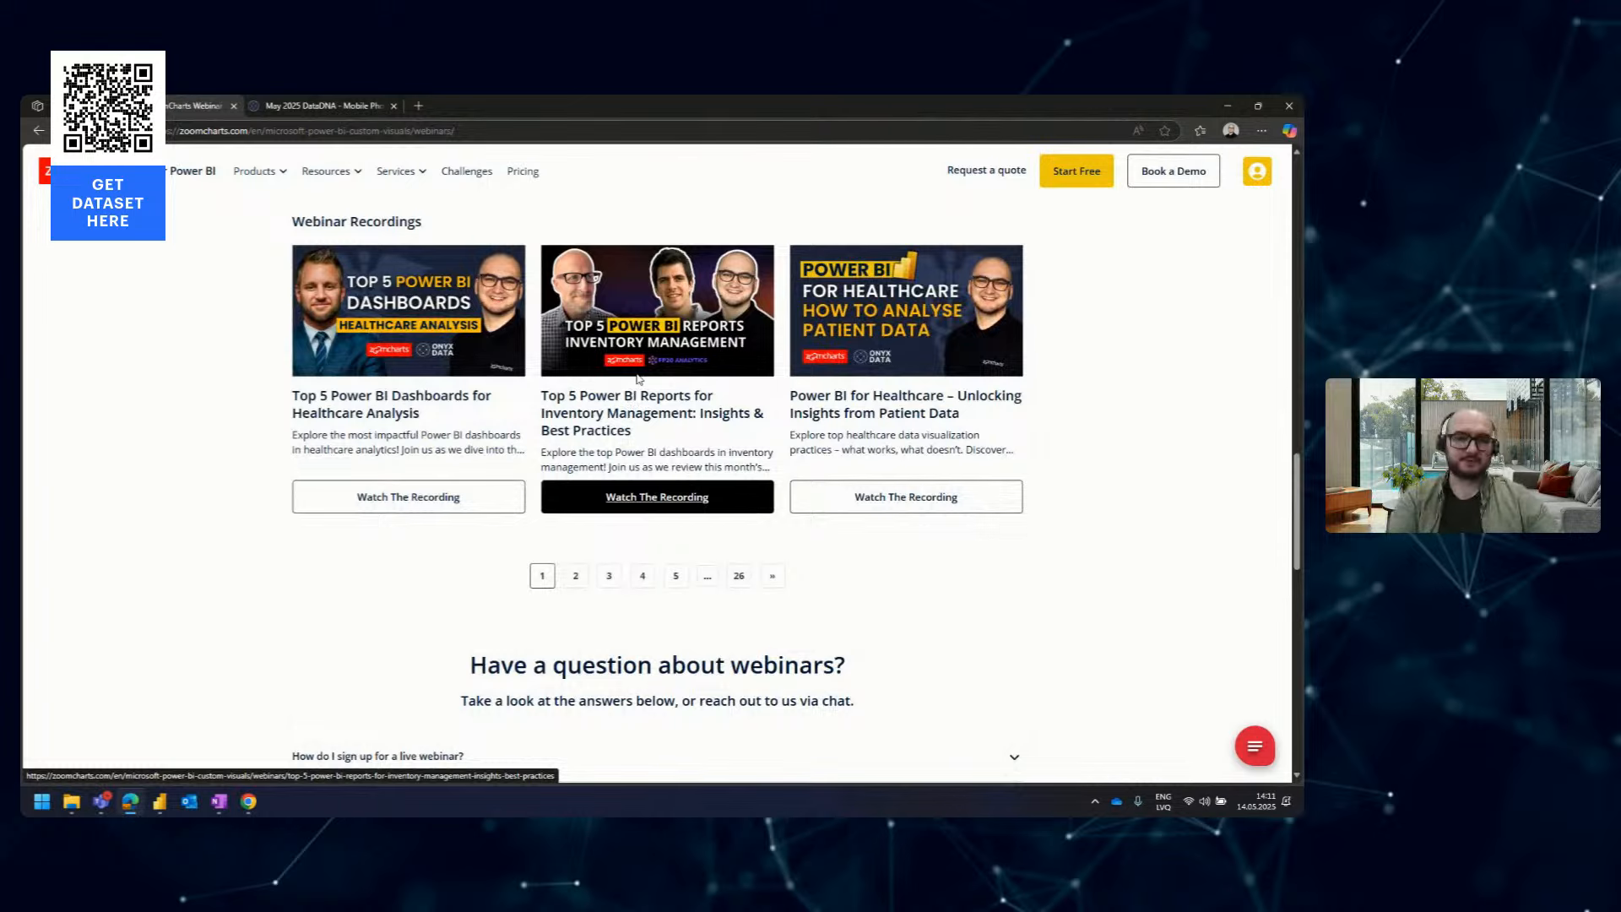
pyautogui.scroll(2, 642, 365)
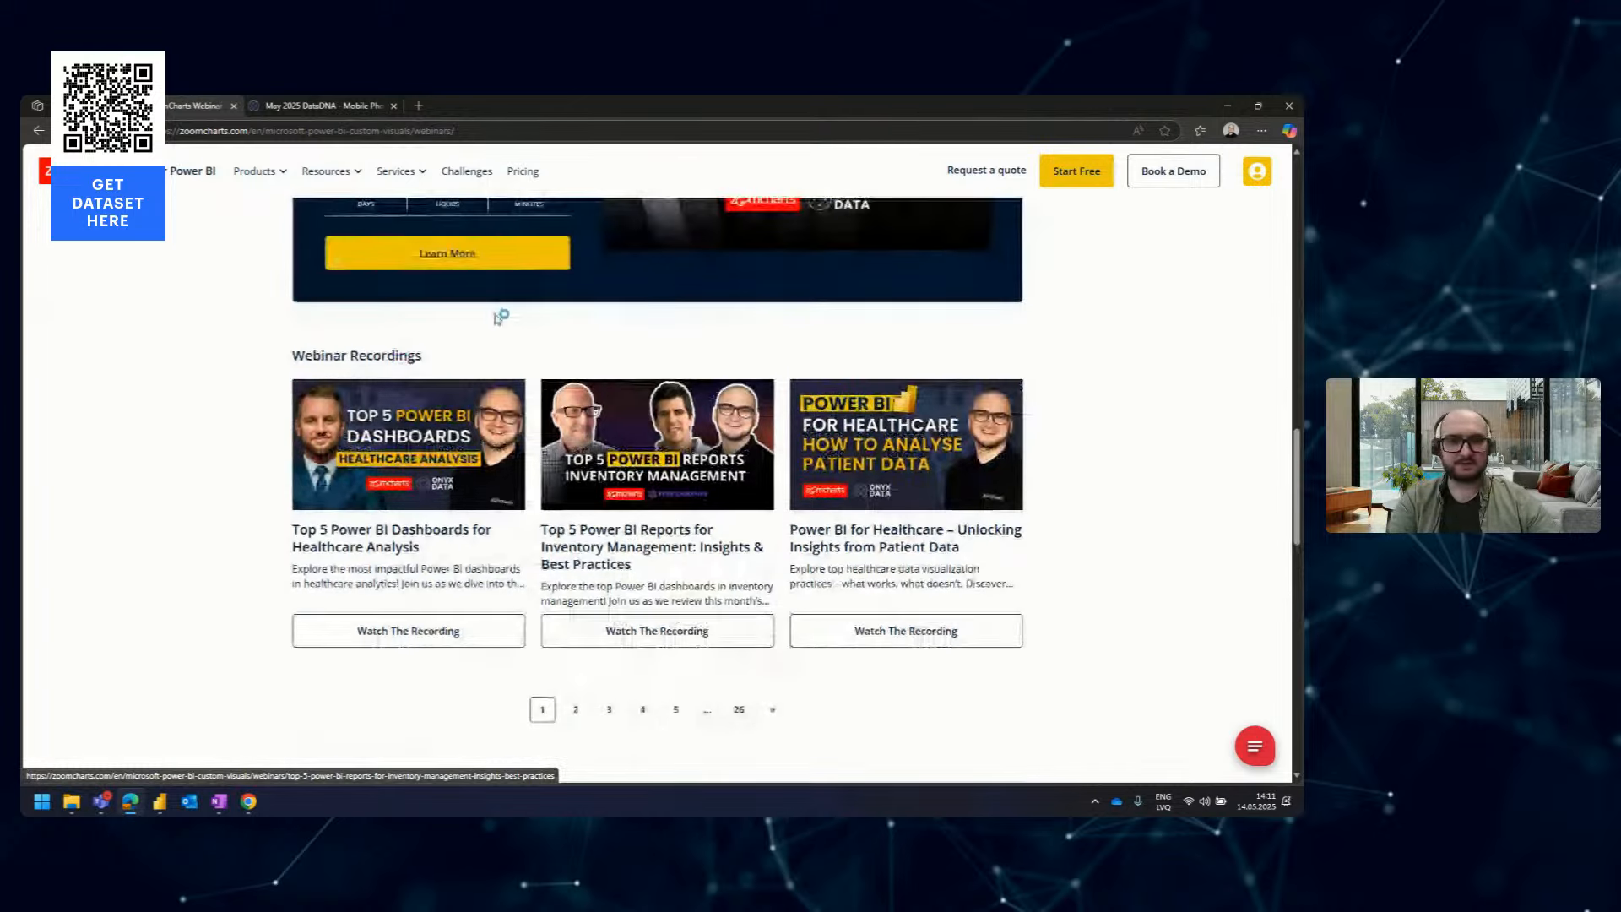
pyautogui.scroll(4, 505, 338)
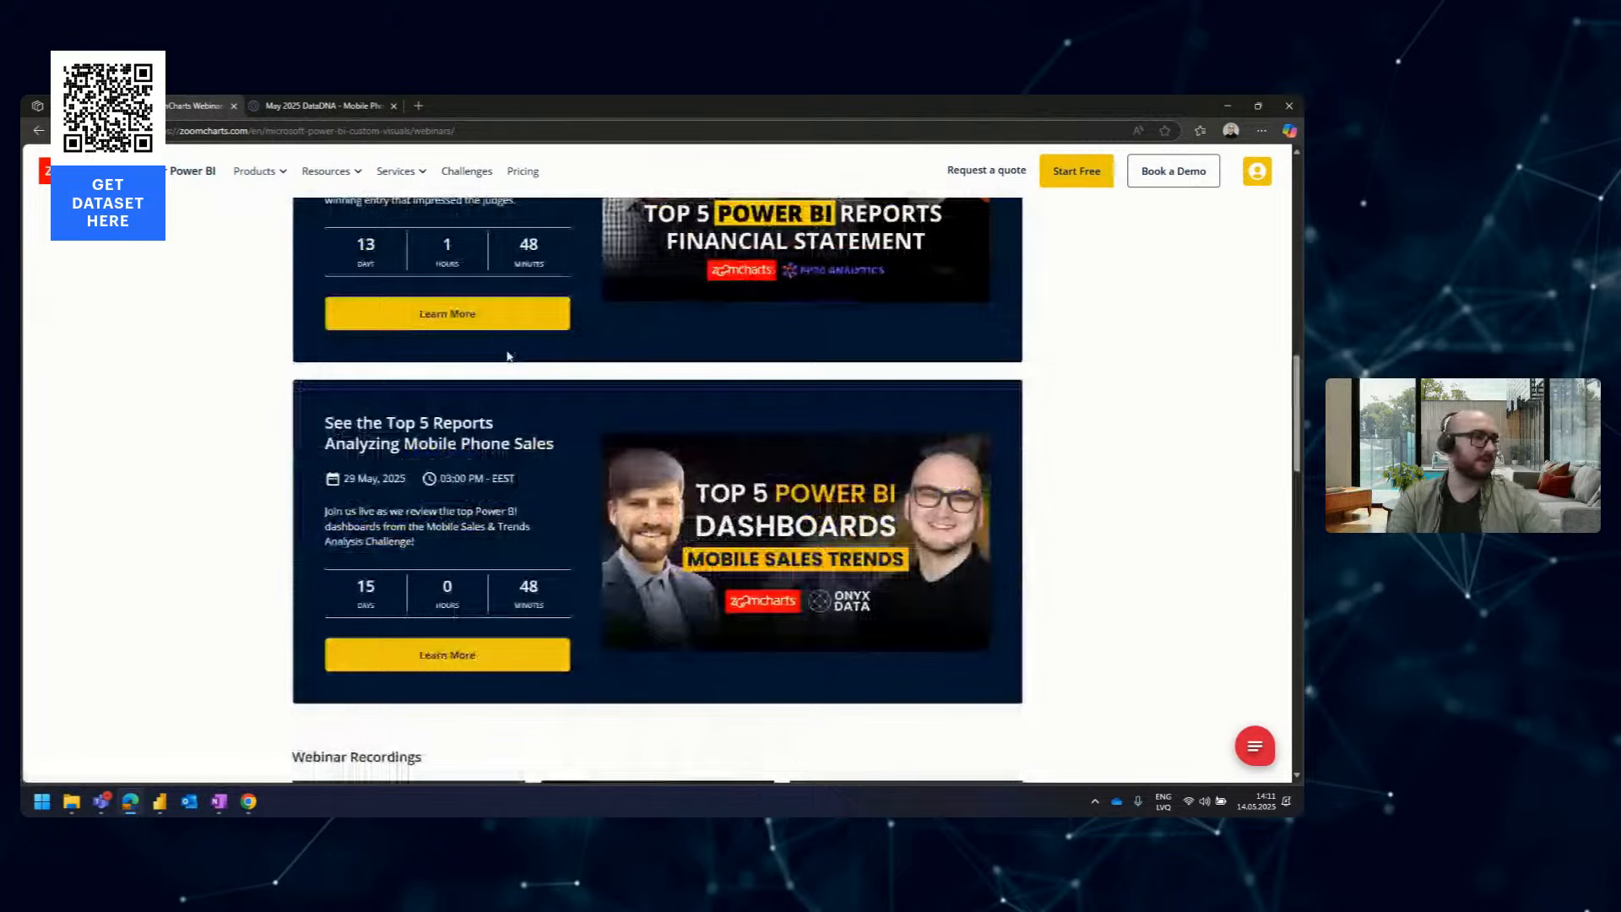
pyautogui.scroll(8, 509, 354)
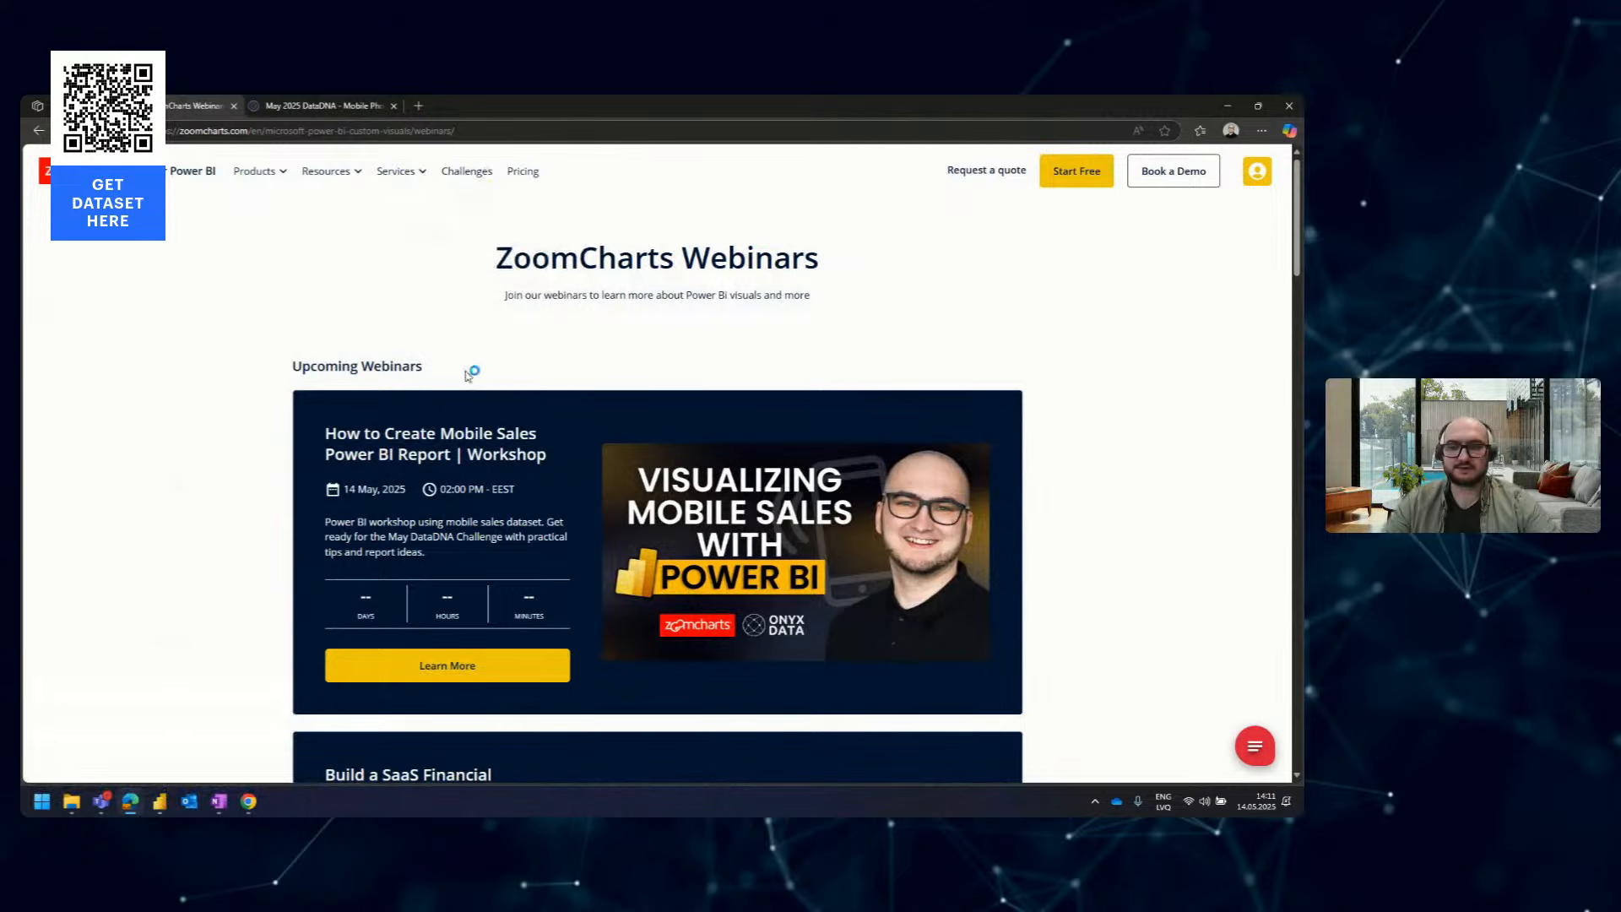
pyautogui.click(515, 624)
pyautogui.scroll(-8, 547, 521)
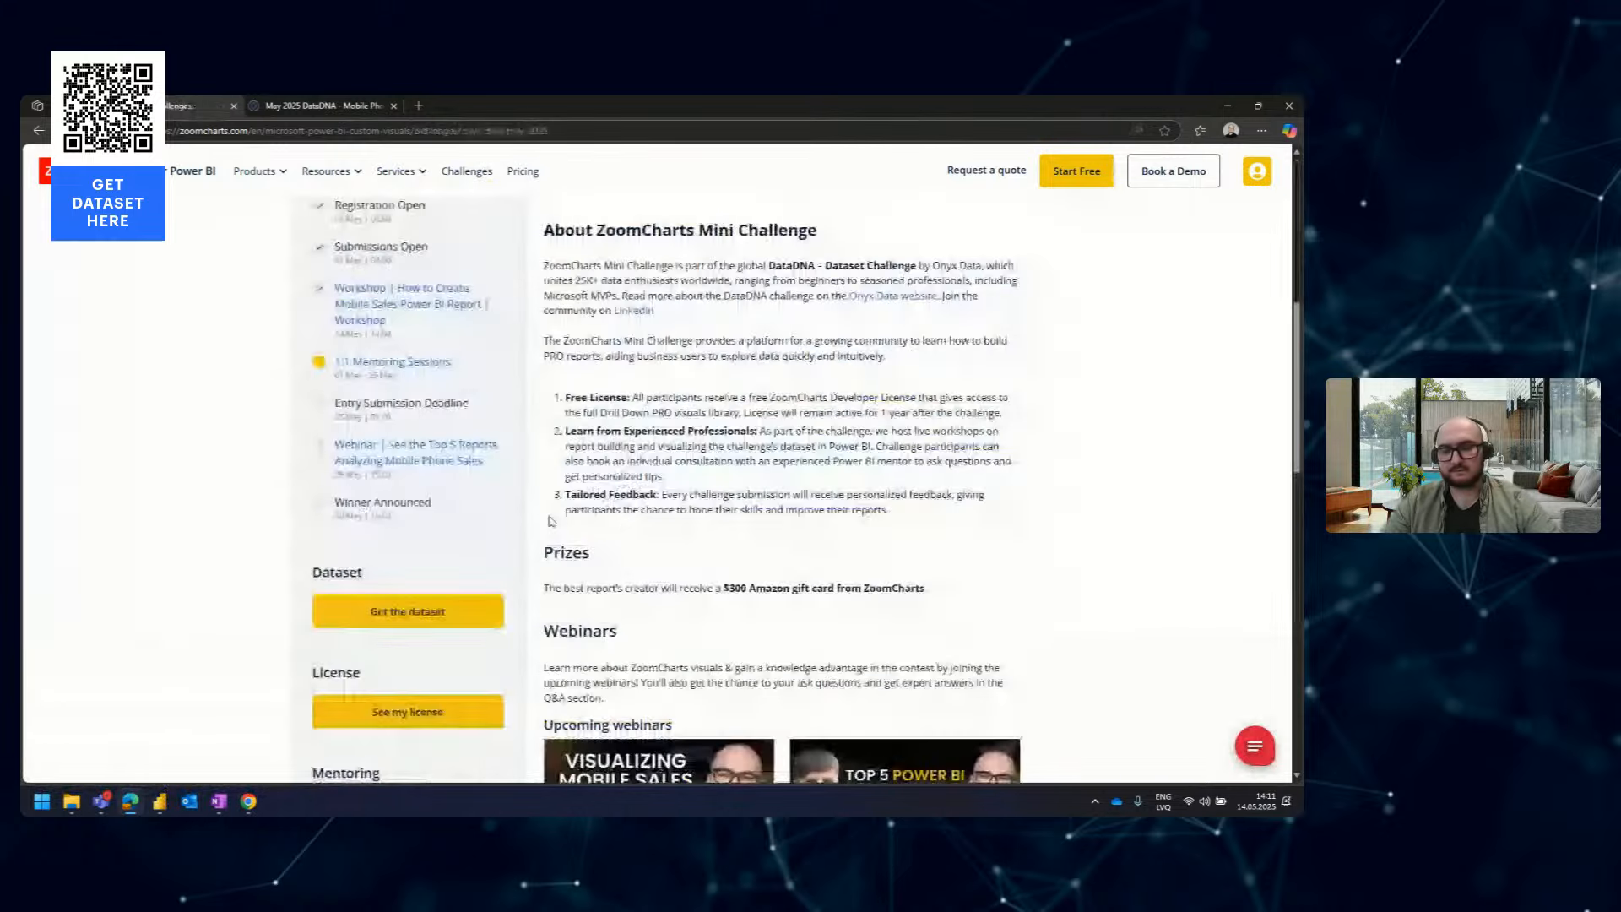
# Switch to the May_2025 folder in File Explorer and open the Onyx Data DataDNA mobile phone sales dataset workbook
pyautogui.click(72, 801)
pyautogui.click(270, 696)
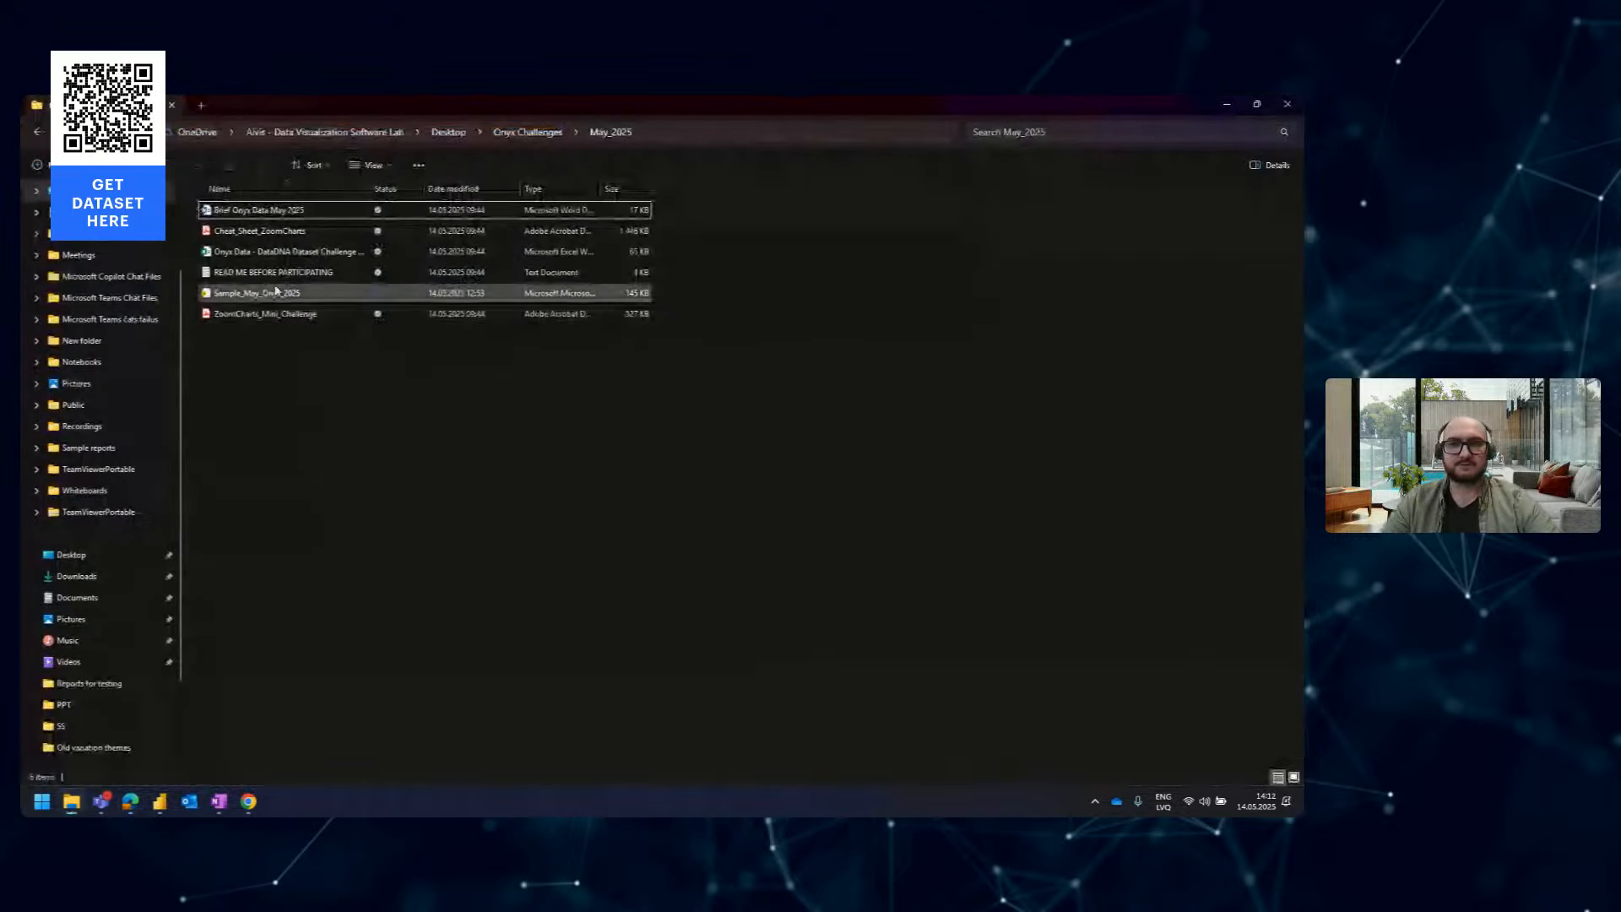
pyautogui.click(304, 251)
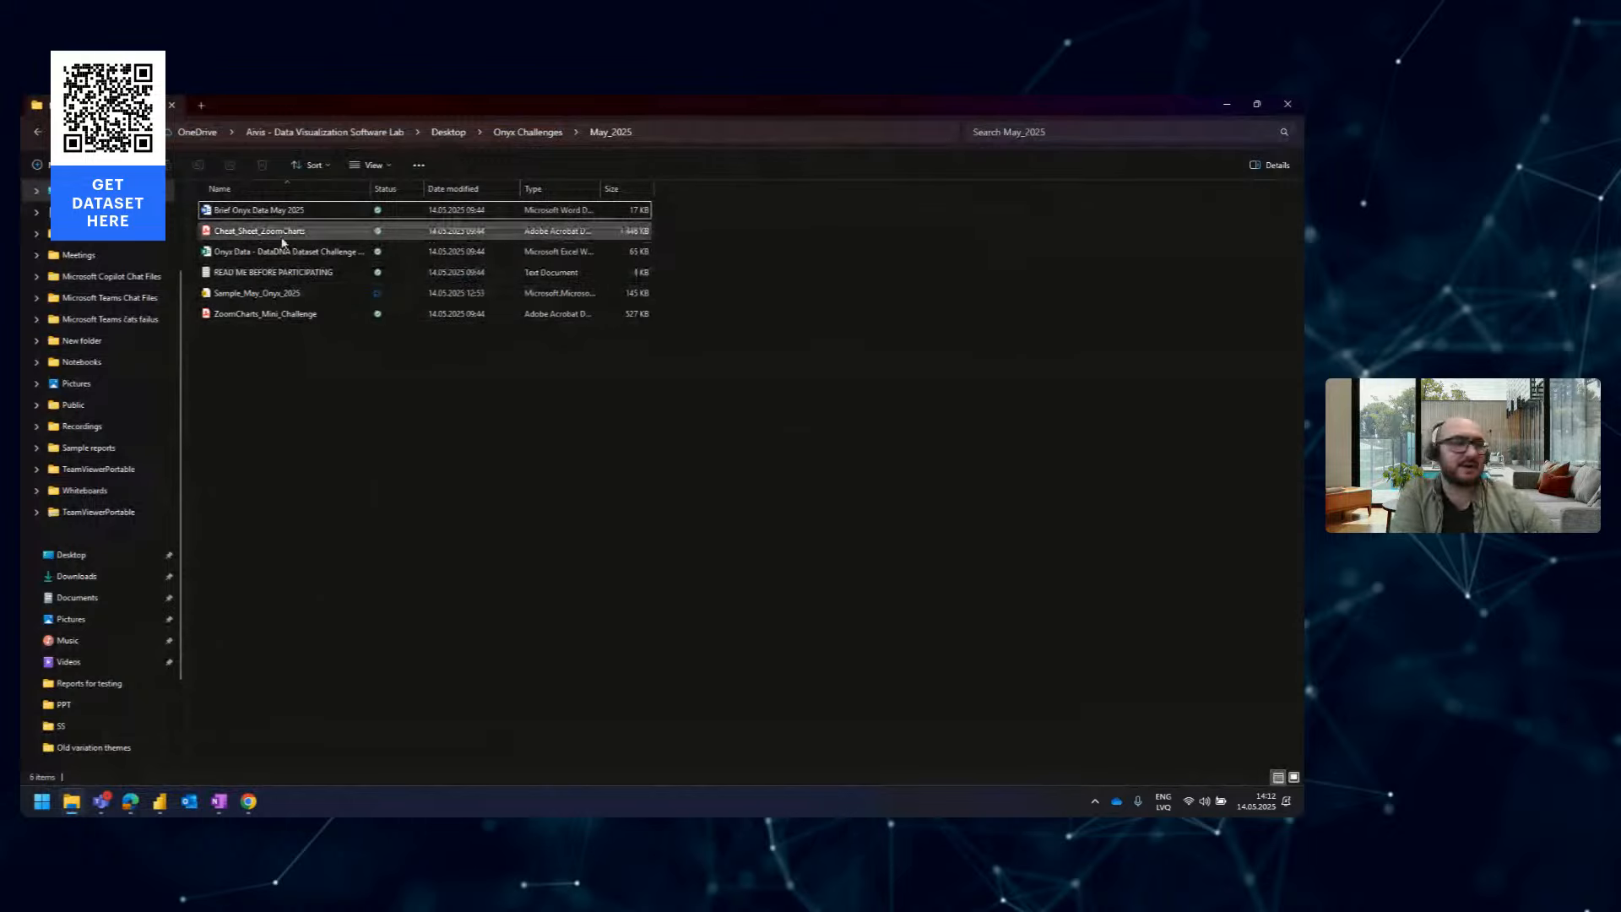
pyautogui.doubleClick(282, 208)
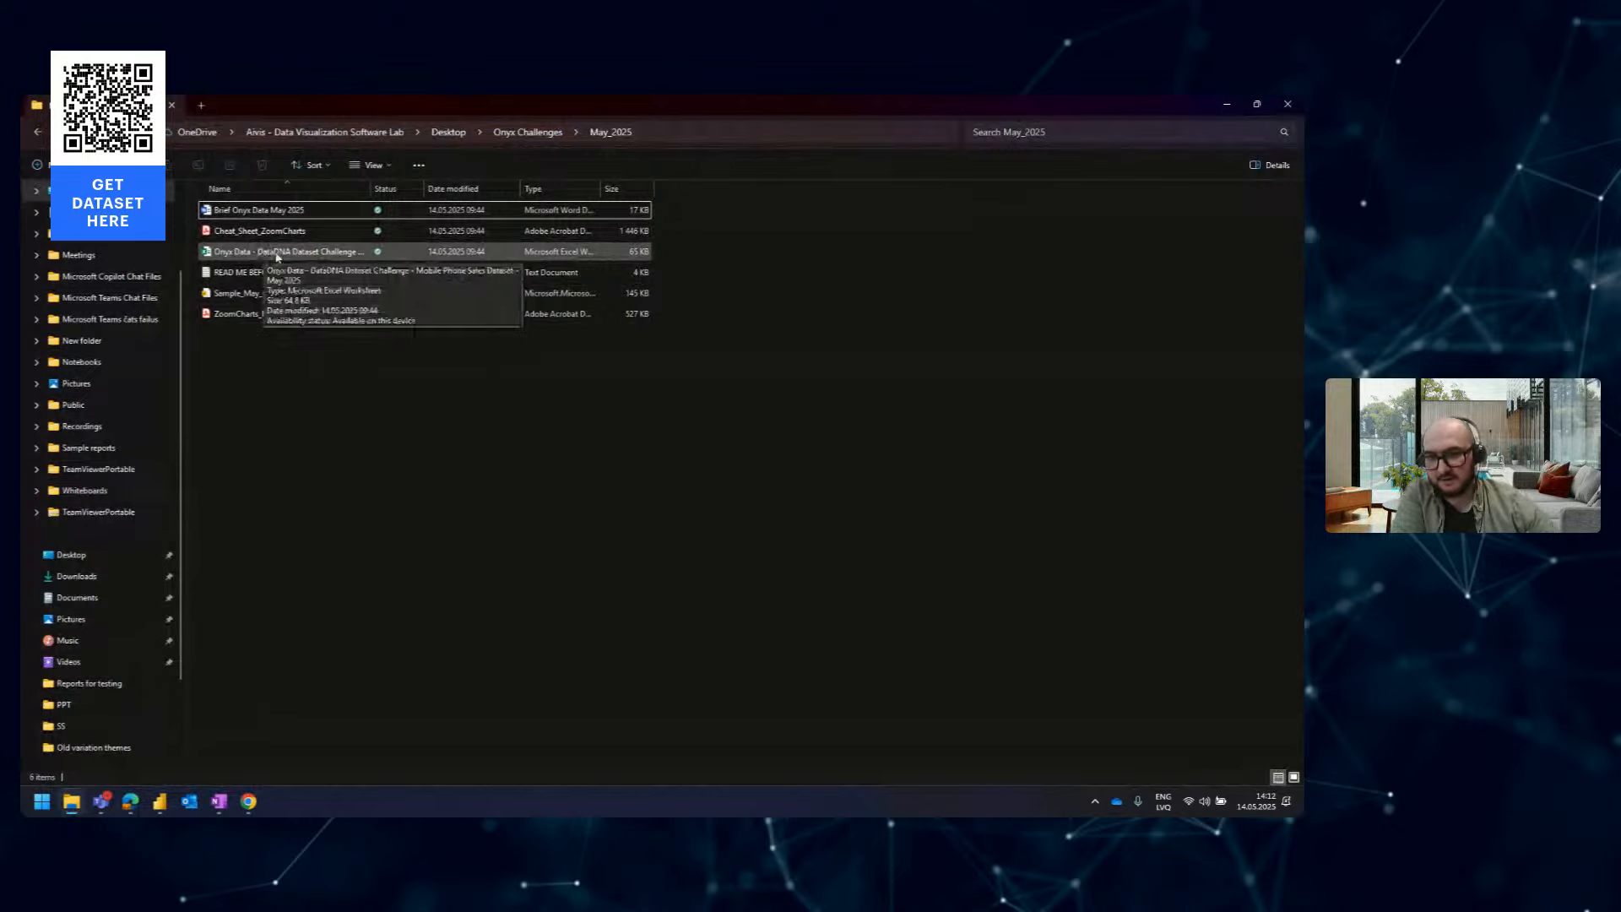
pyautogui.click(277, 256)
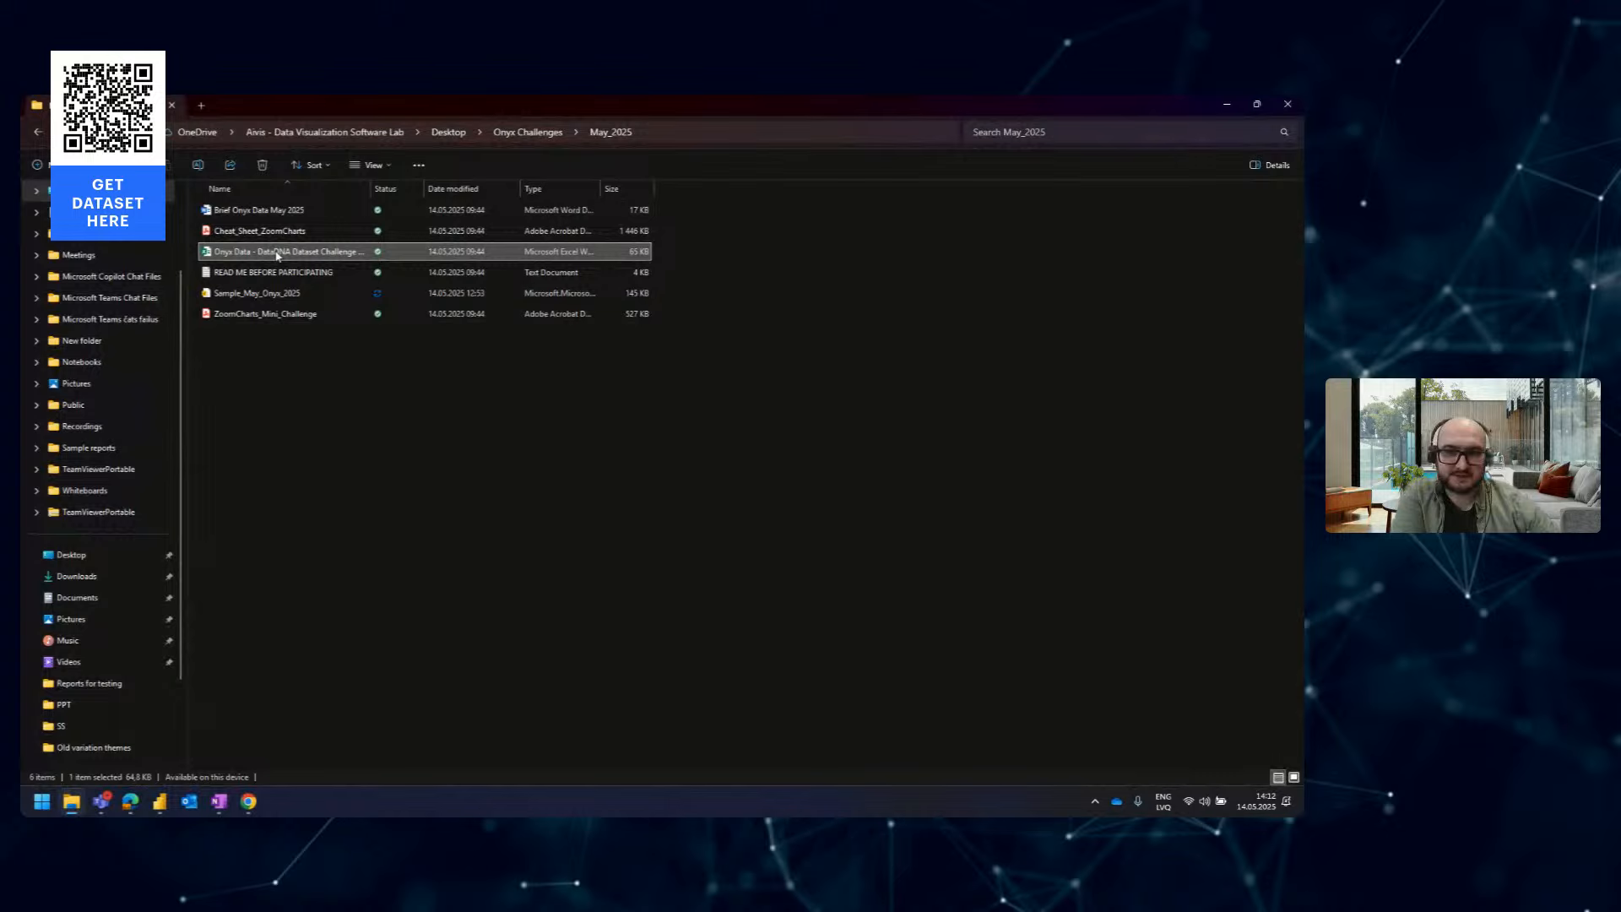
pyautogui.doubleClick(277, 254)
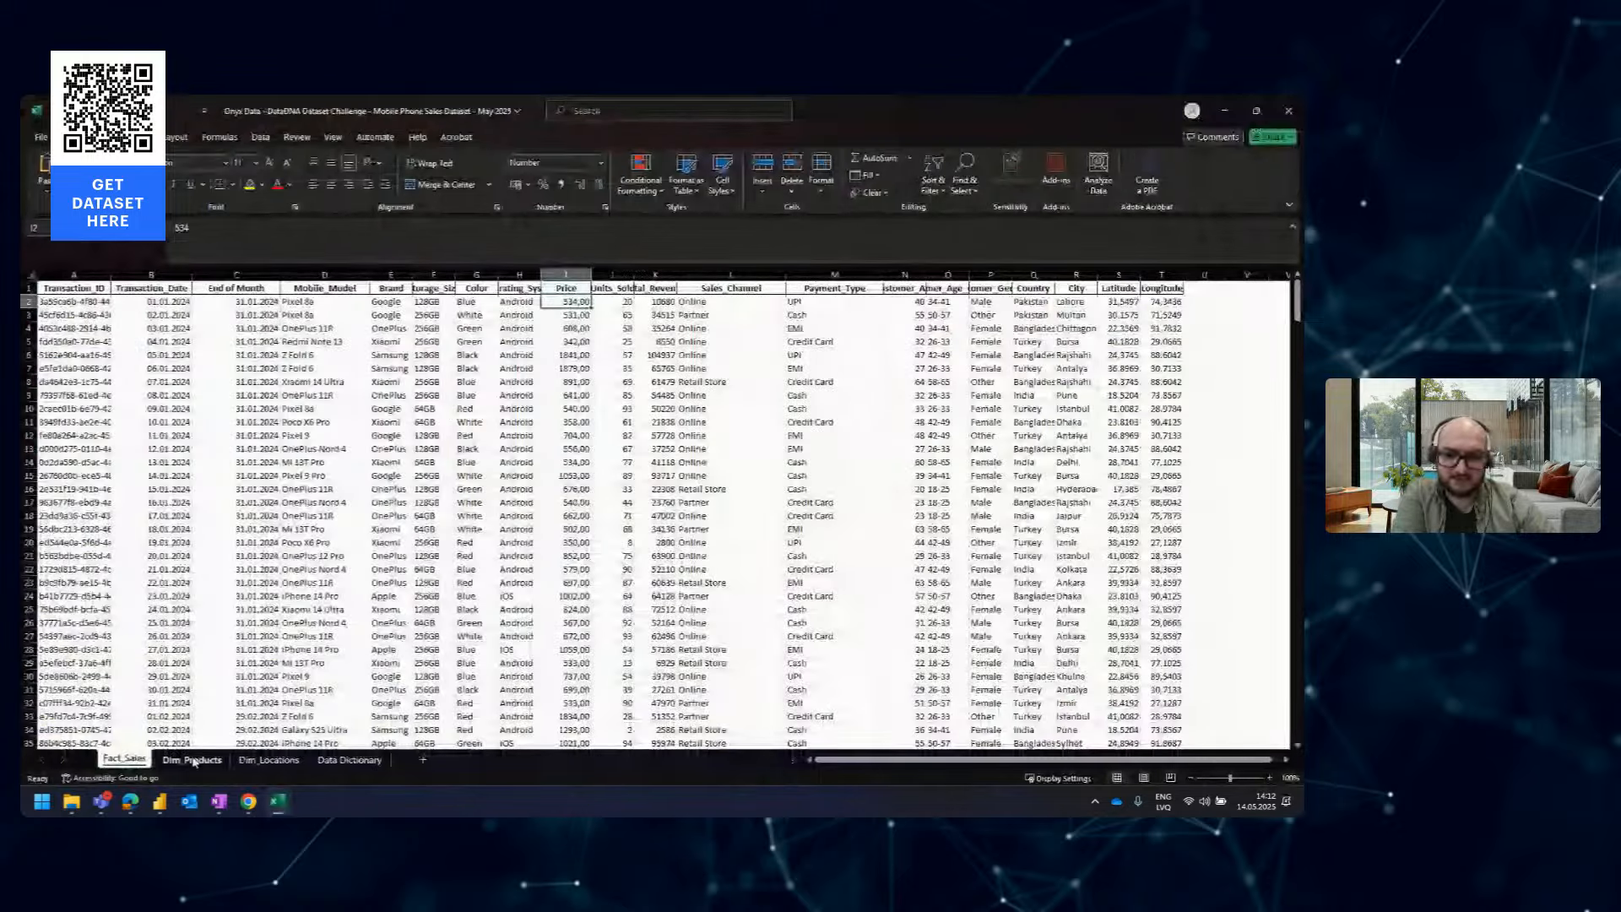
# Review the Dim_Products and Data Dictionary sheets of the dataset workbook and close it
pyautogui.click(347, 760)
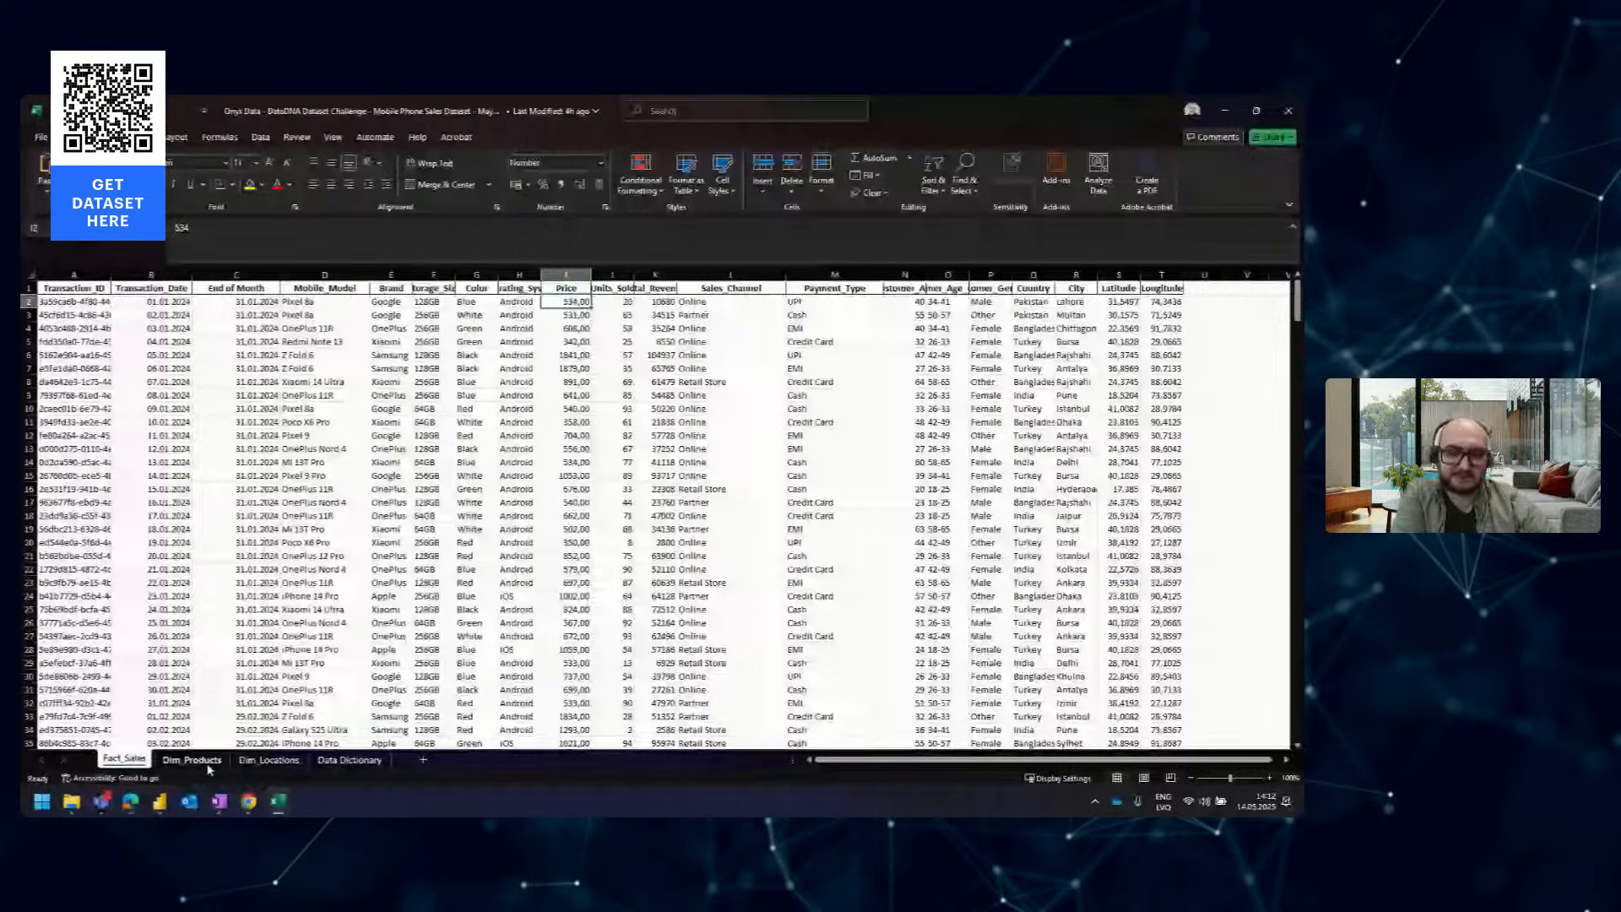
pyautogui.click(193, 759)
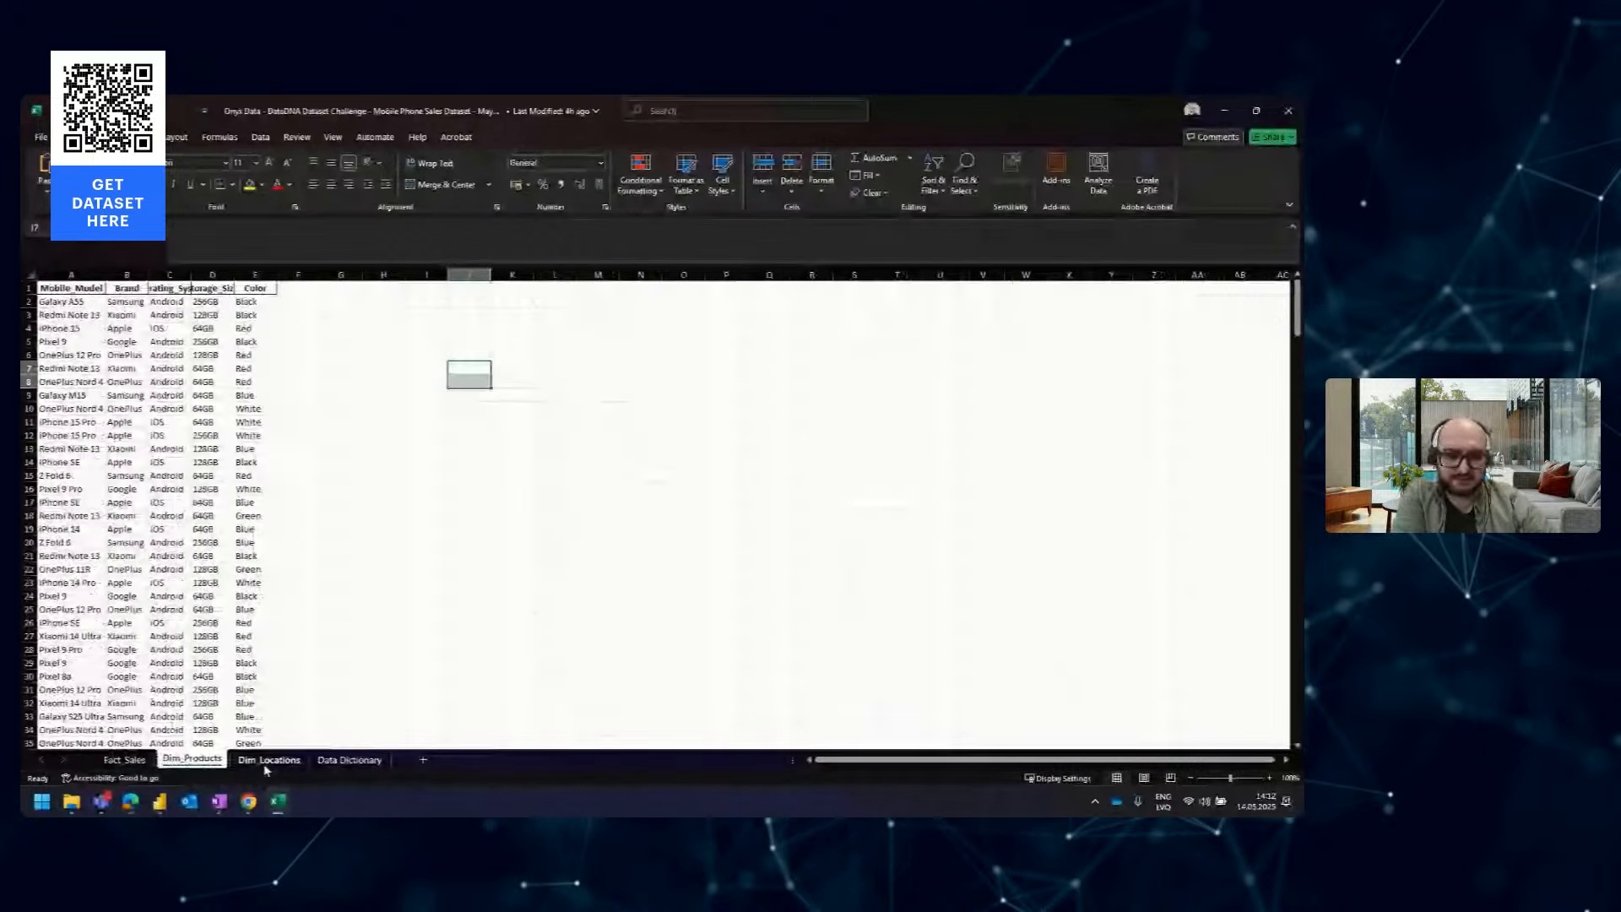
pyautogui.click(348, 759)
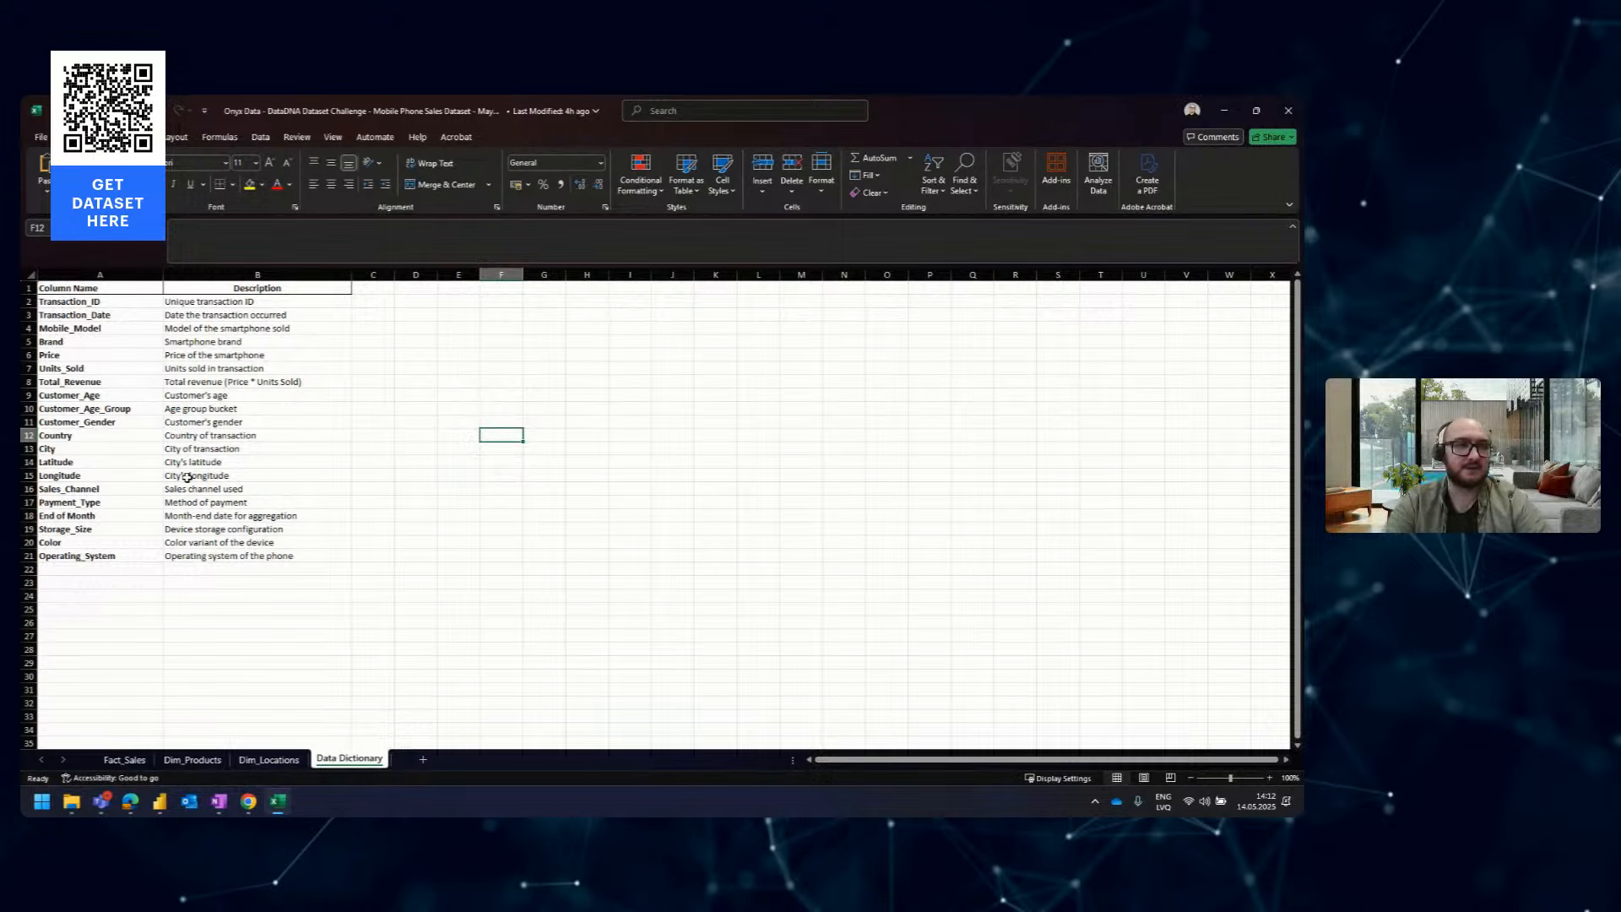
pyautogui.click(1288, 111)
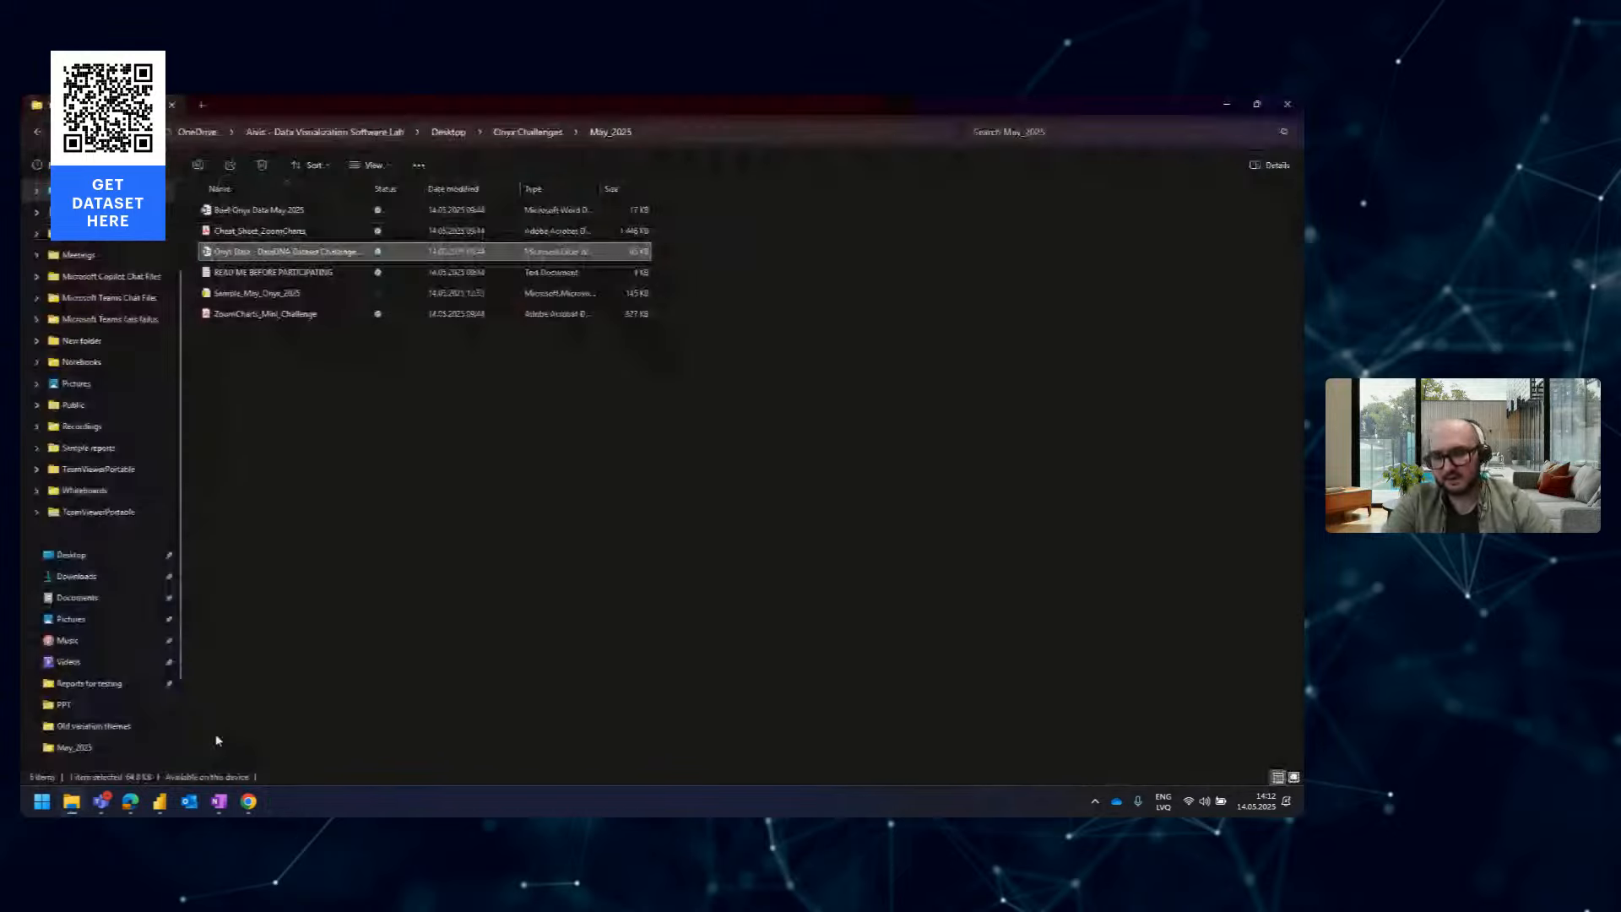
# Switch to the Power Query Editor window of the Sample_May_Onyx_2025 report in Power BI Desktop
pyautogui.click(159, 802)
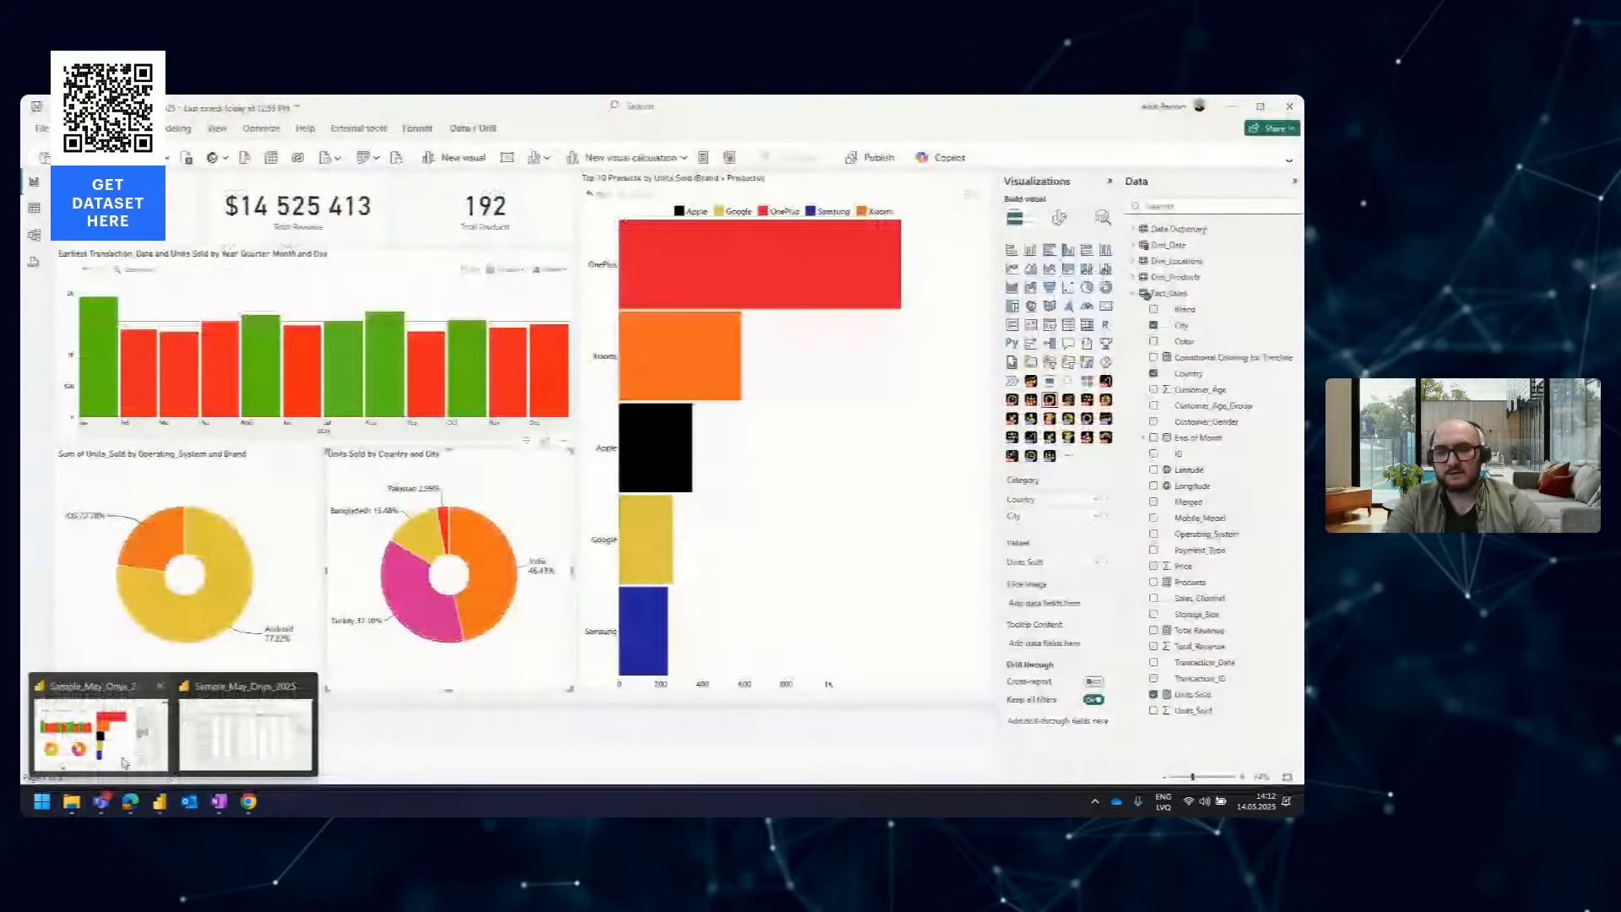
pyautogui.click(124, 762)
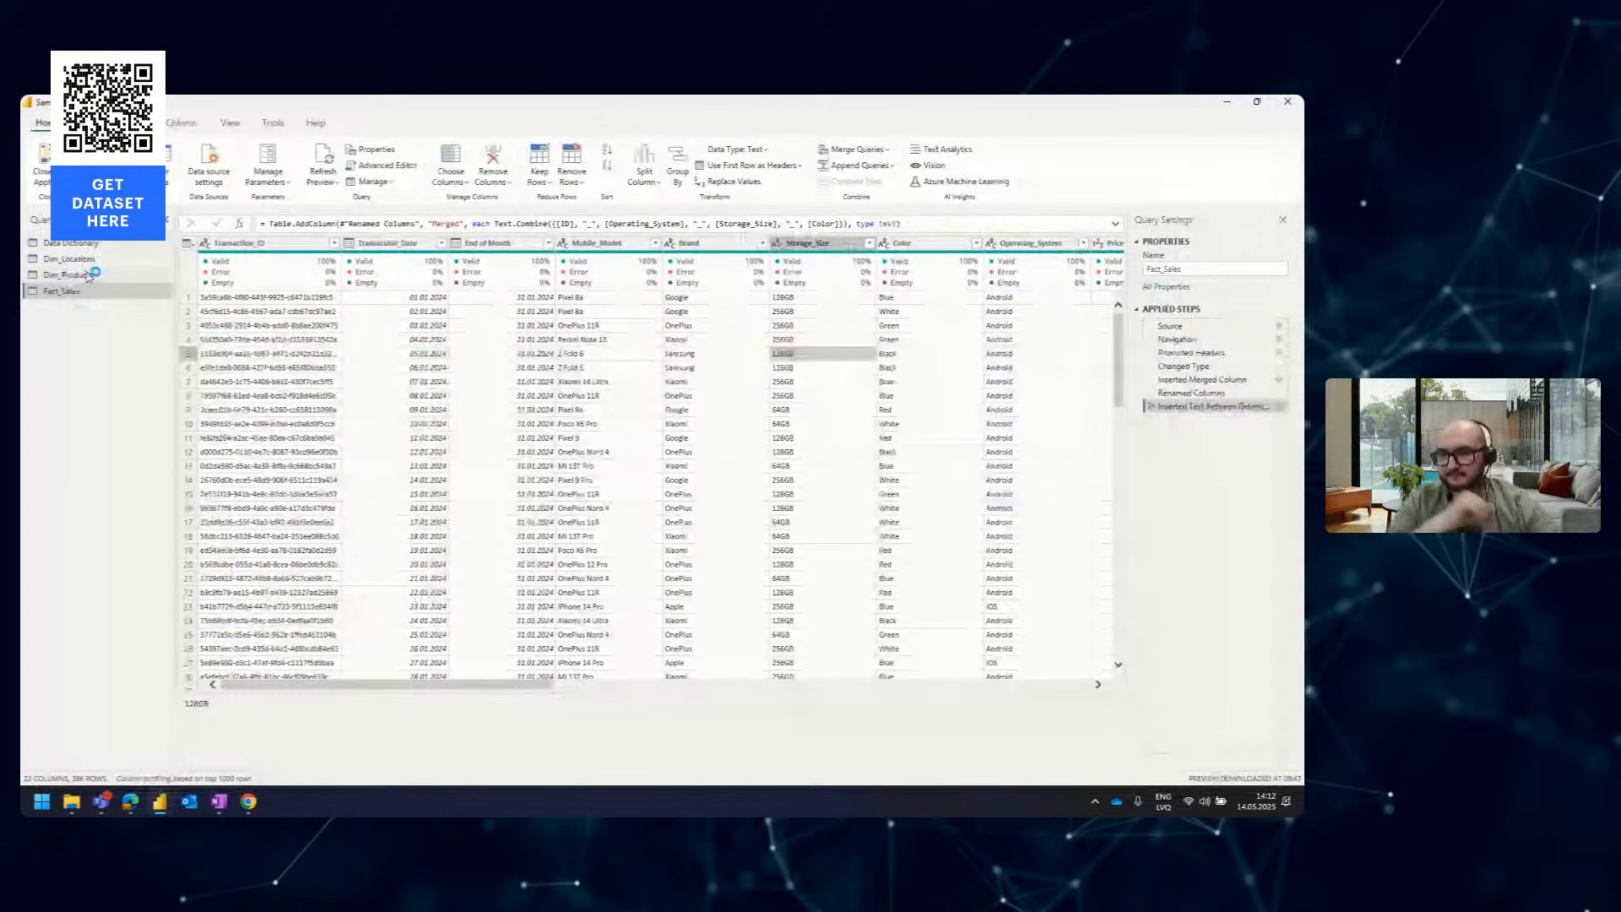
# Inspect the Data Dictionary query in Power Query Editor and the Data Dictionary table in the sample report's Table view
pyautogui.click(91, 245)
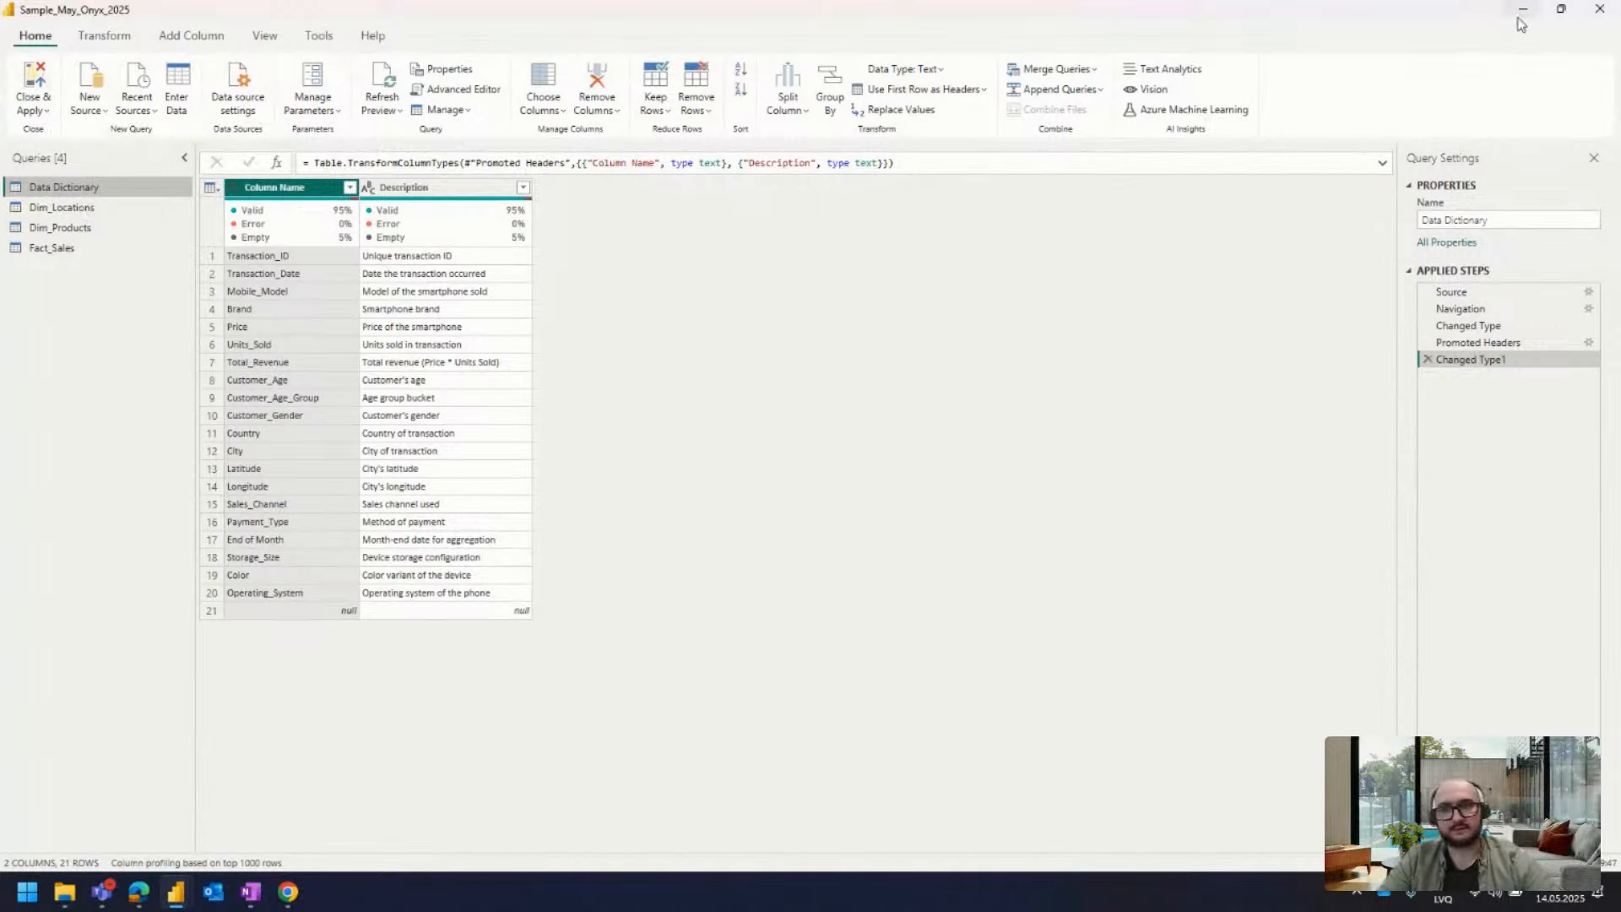
pyautogui.click(1598, 9)
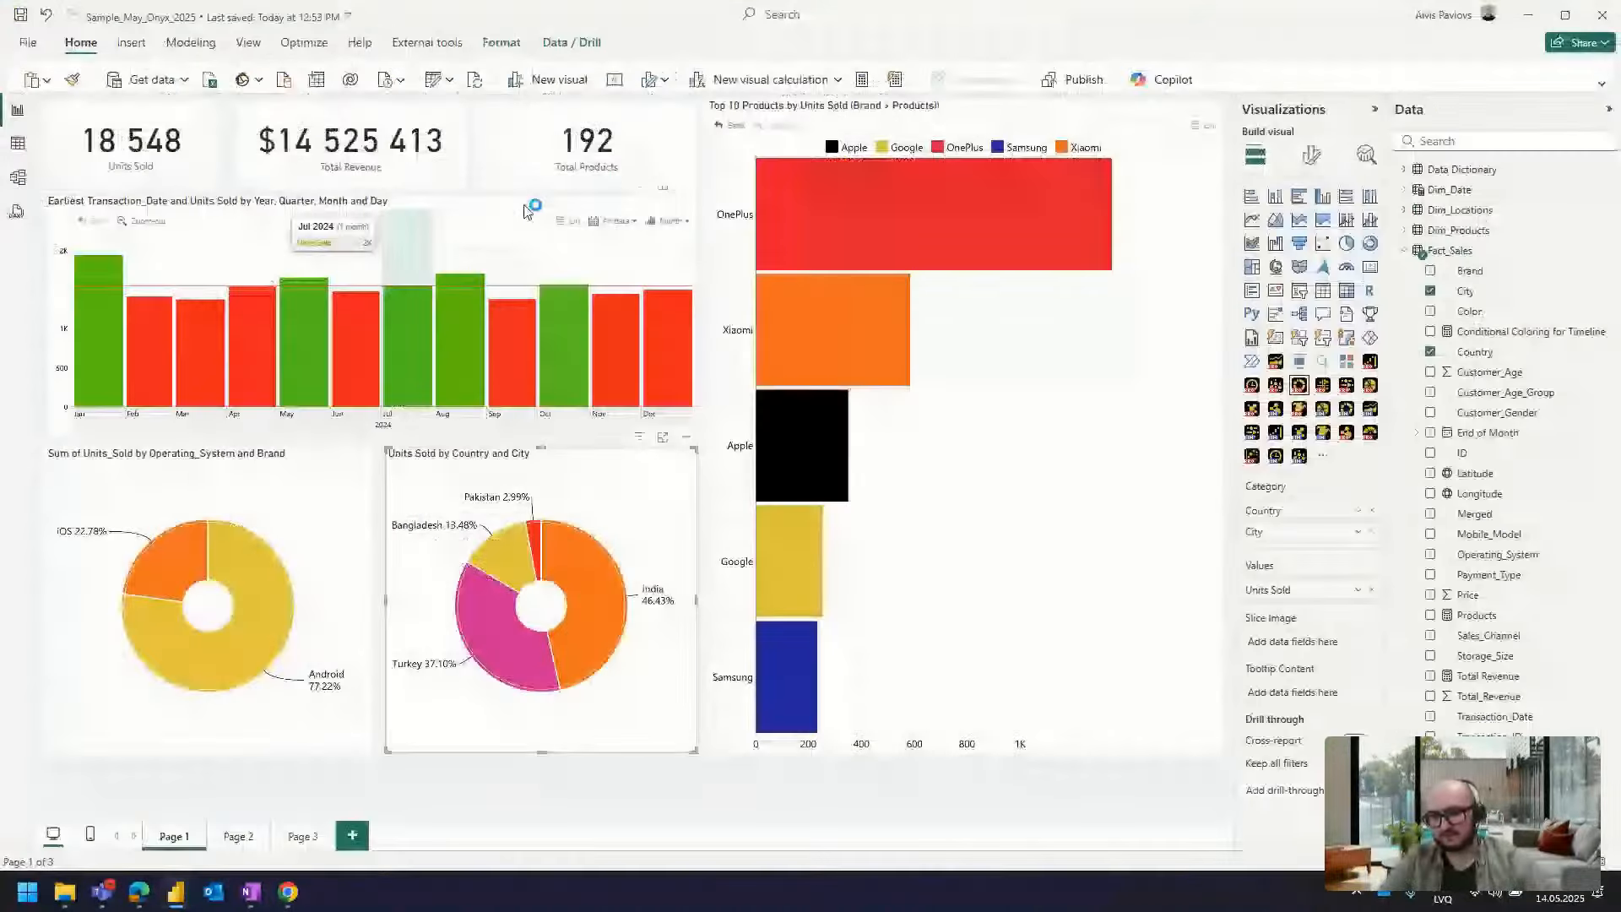
pyautogui.click(18, 143)
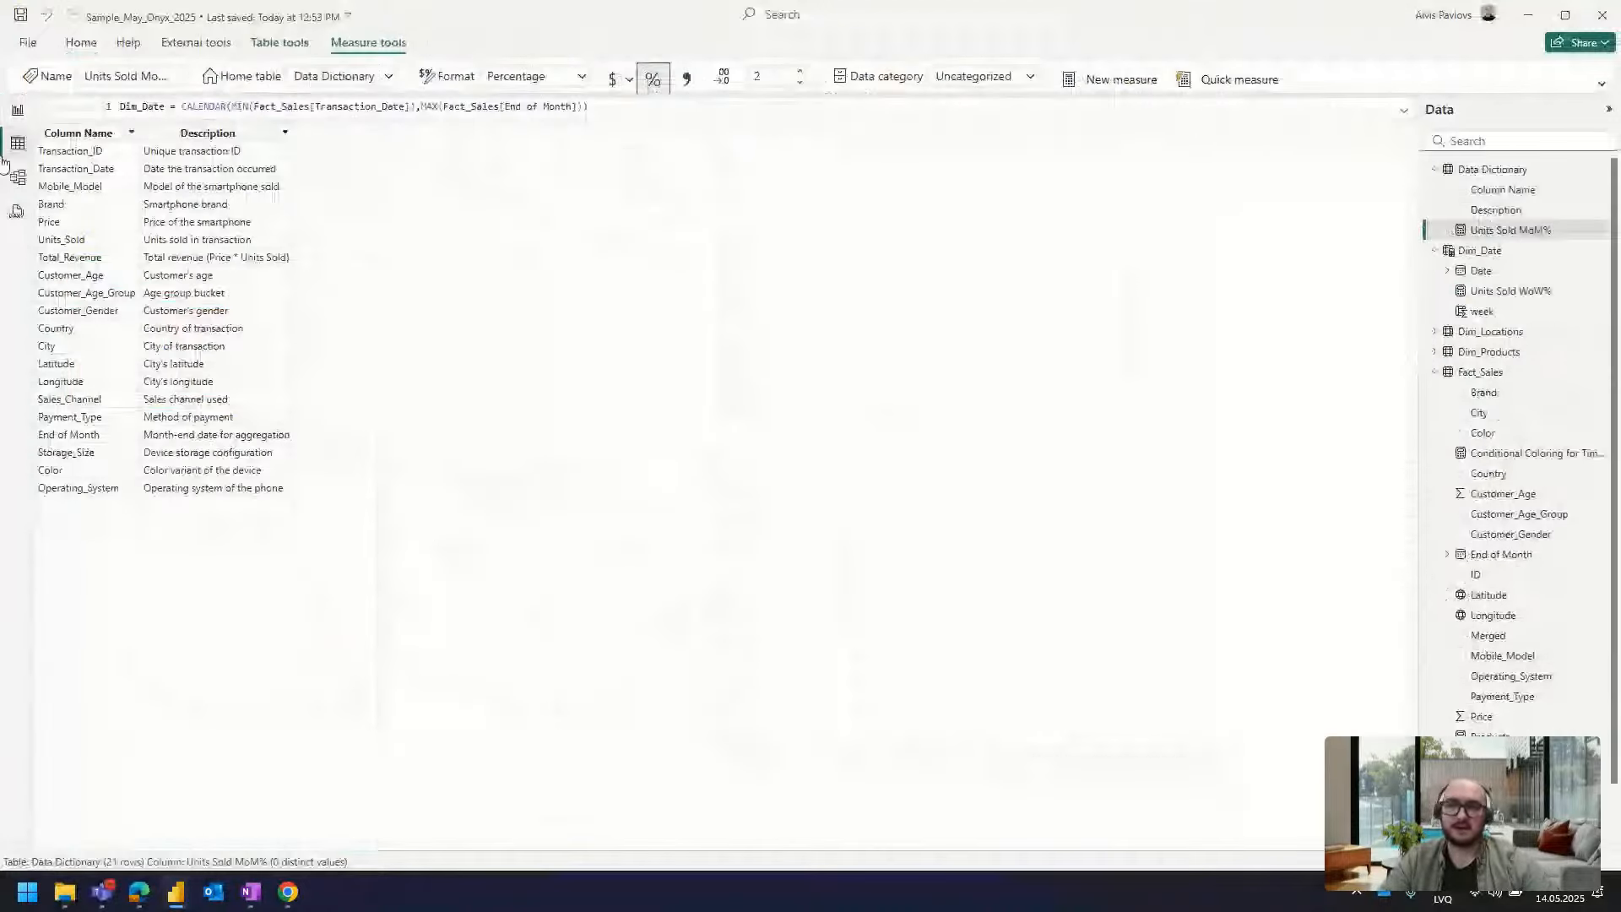
pyautogui.click(1492, 170)
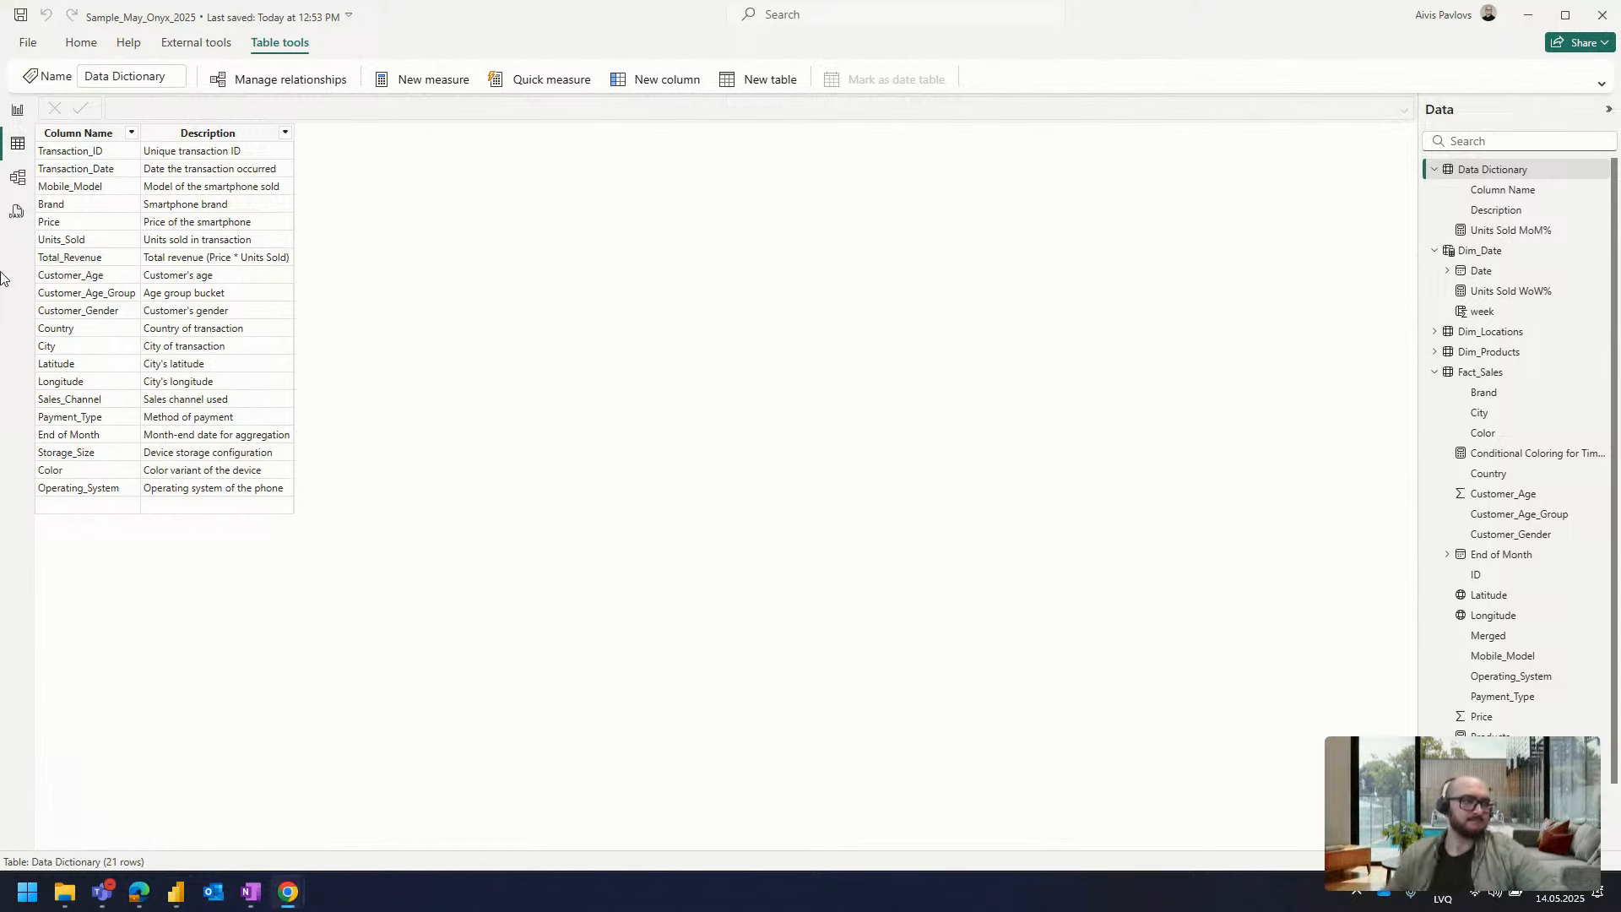
# Return to the Power Query Editor window of the Sample_May_Onyx_2025 report
pyautogui.moveTo(179, 904)
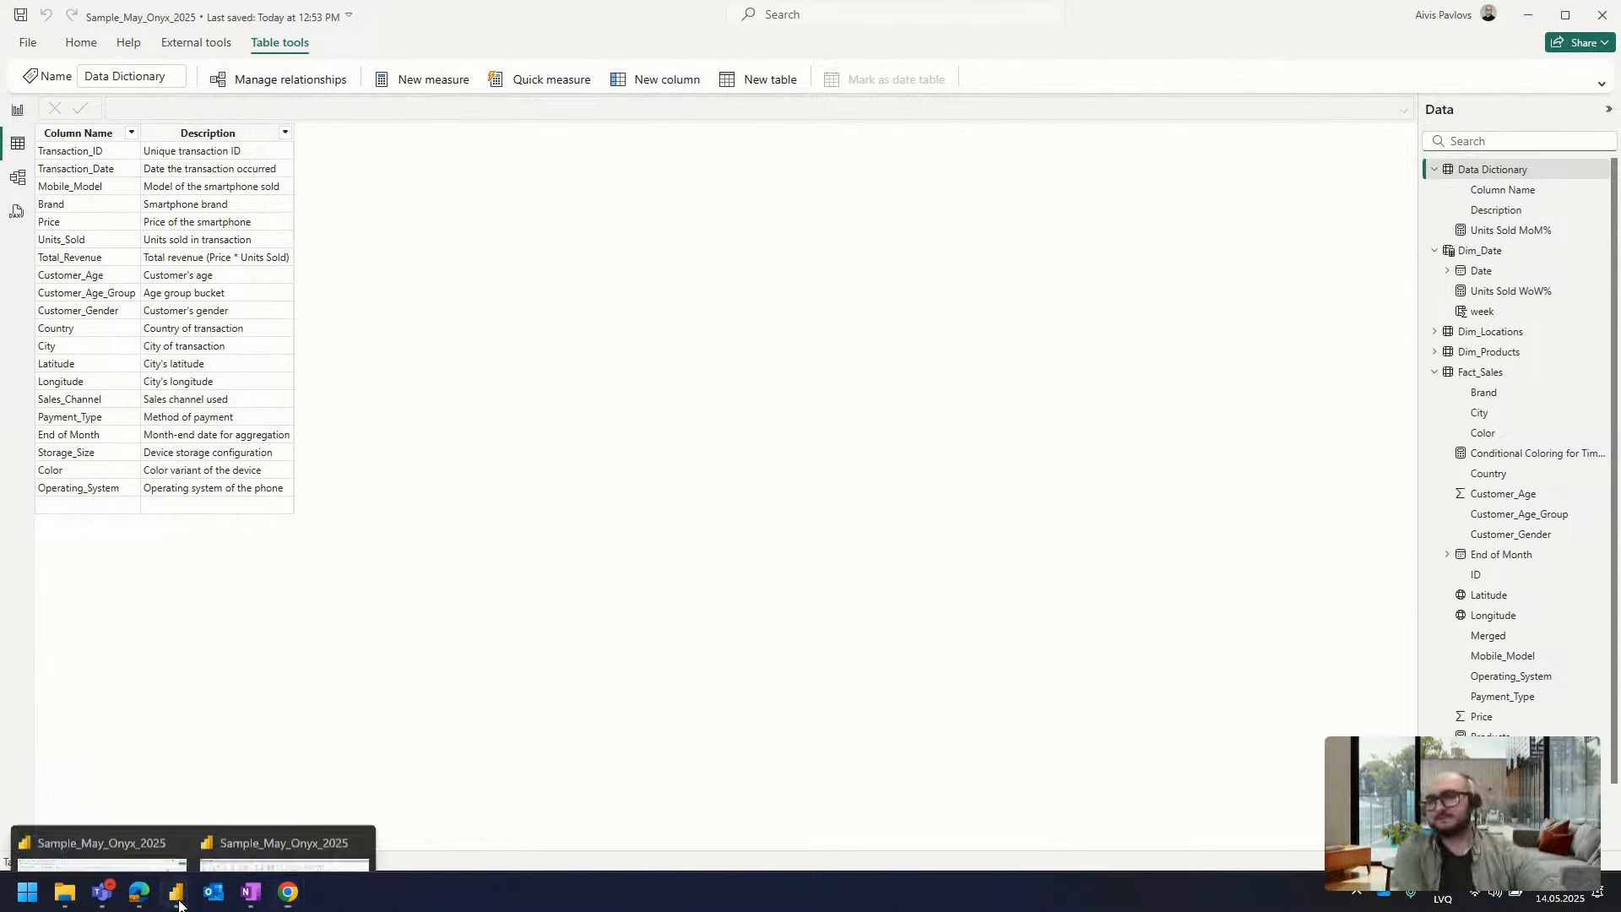
pyautogui.click(135, 835)
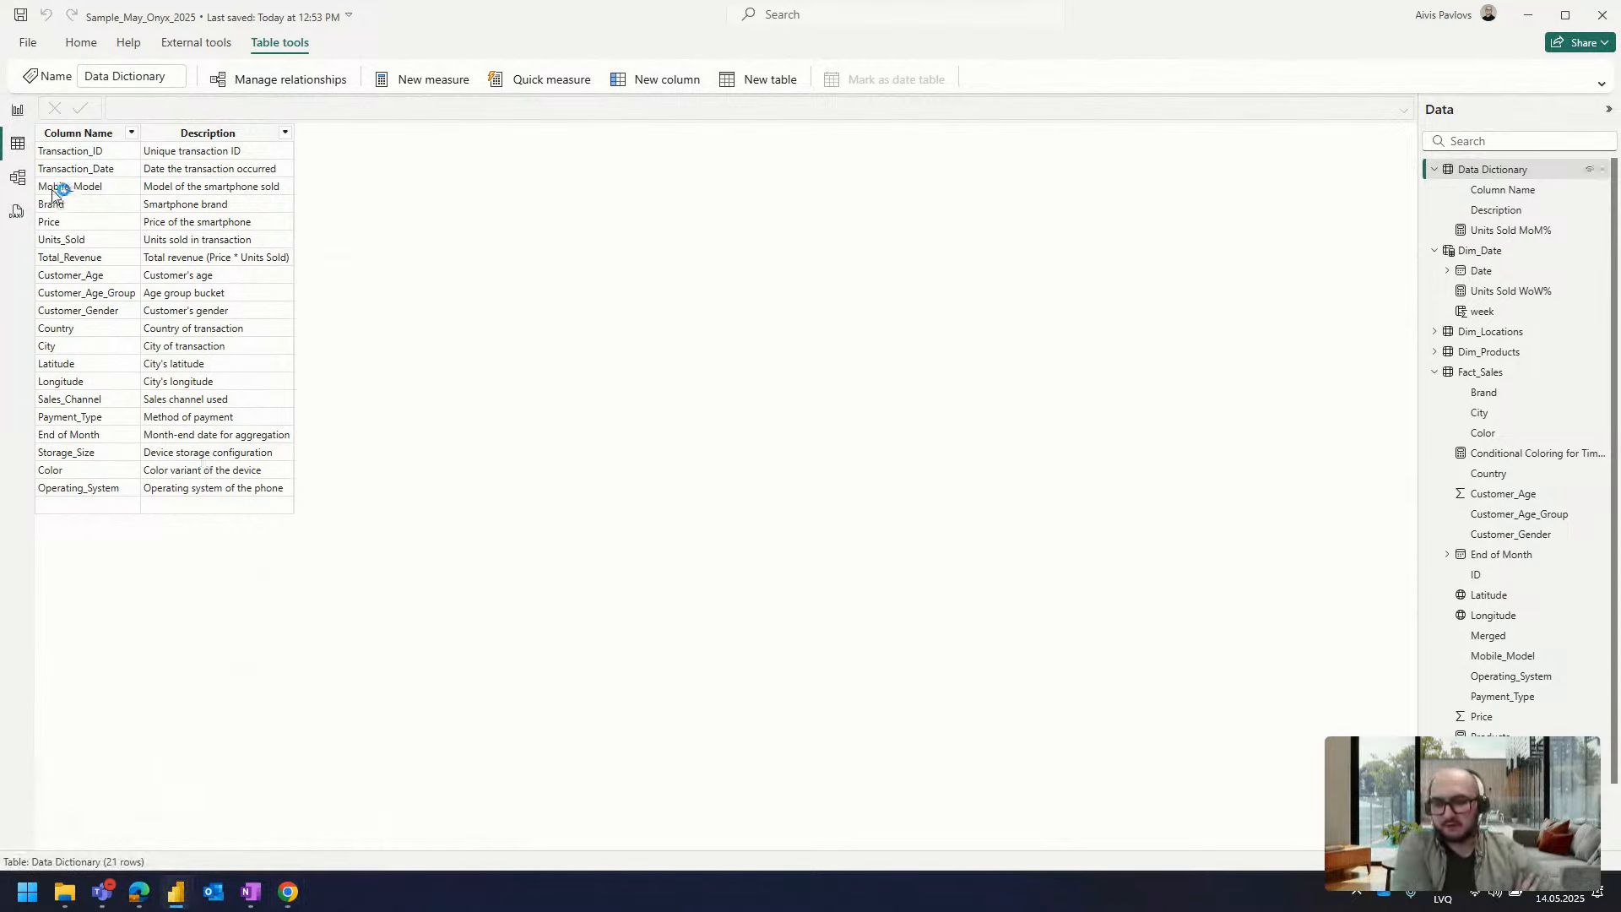
pyautogui.moveTo(207, 888)
pyautogui.click(270, 794)
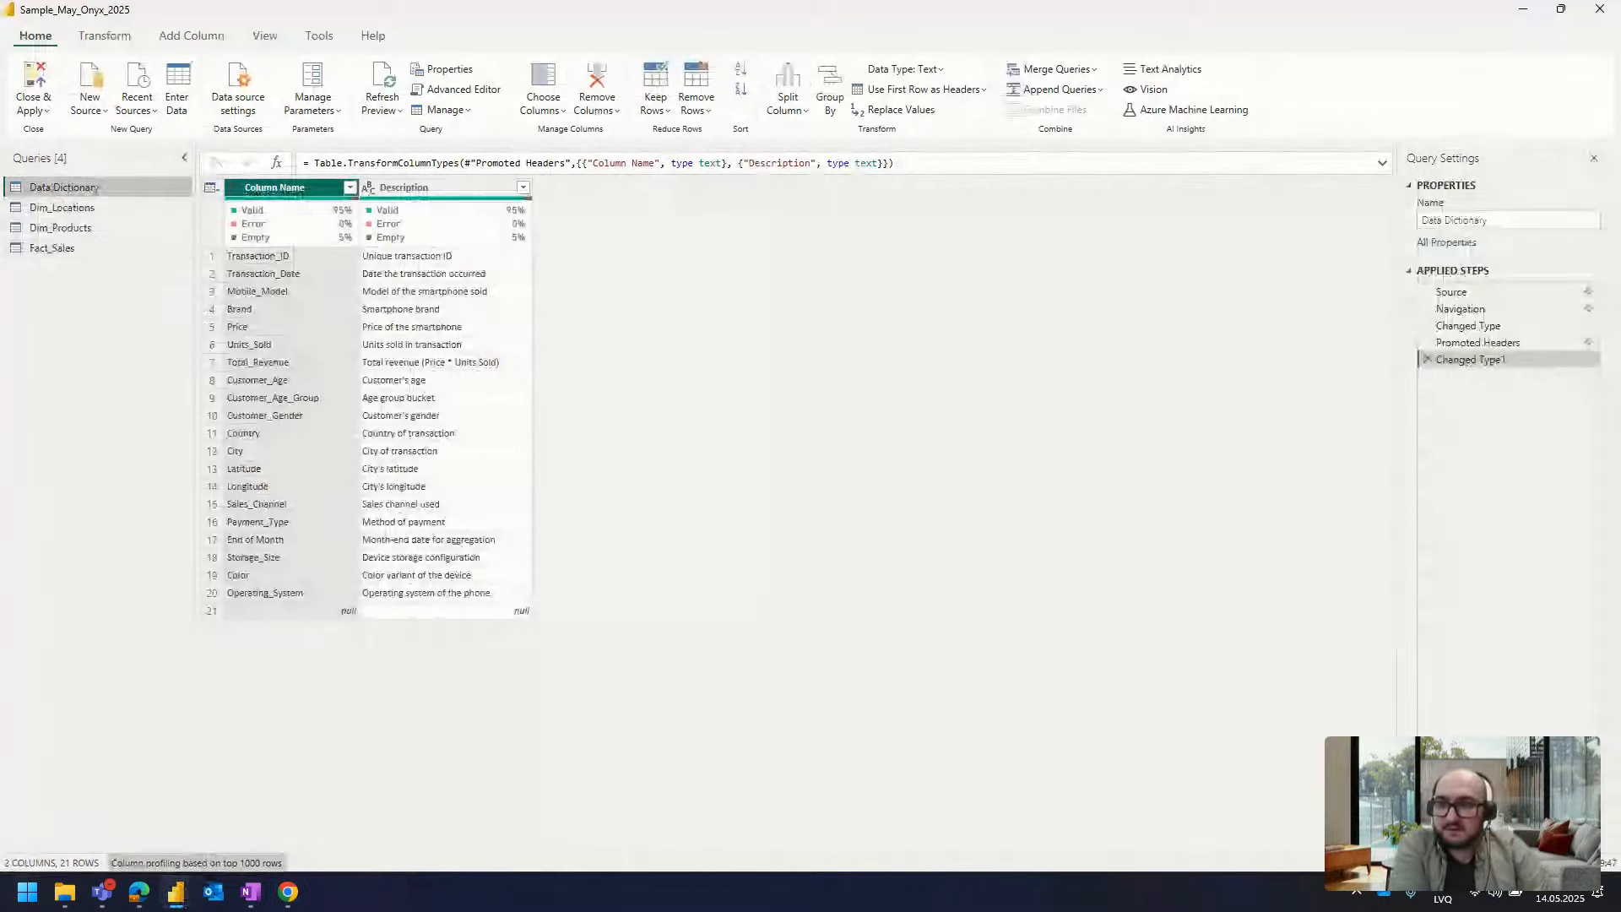
# Launch a new Power BI Desktop instance and start a blank report
pyautogui.click(23, 900)
pyautogui.write('power')
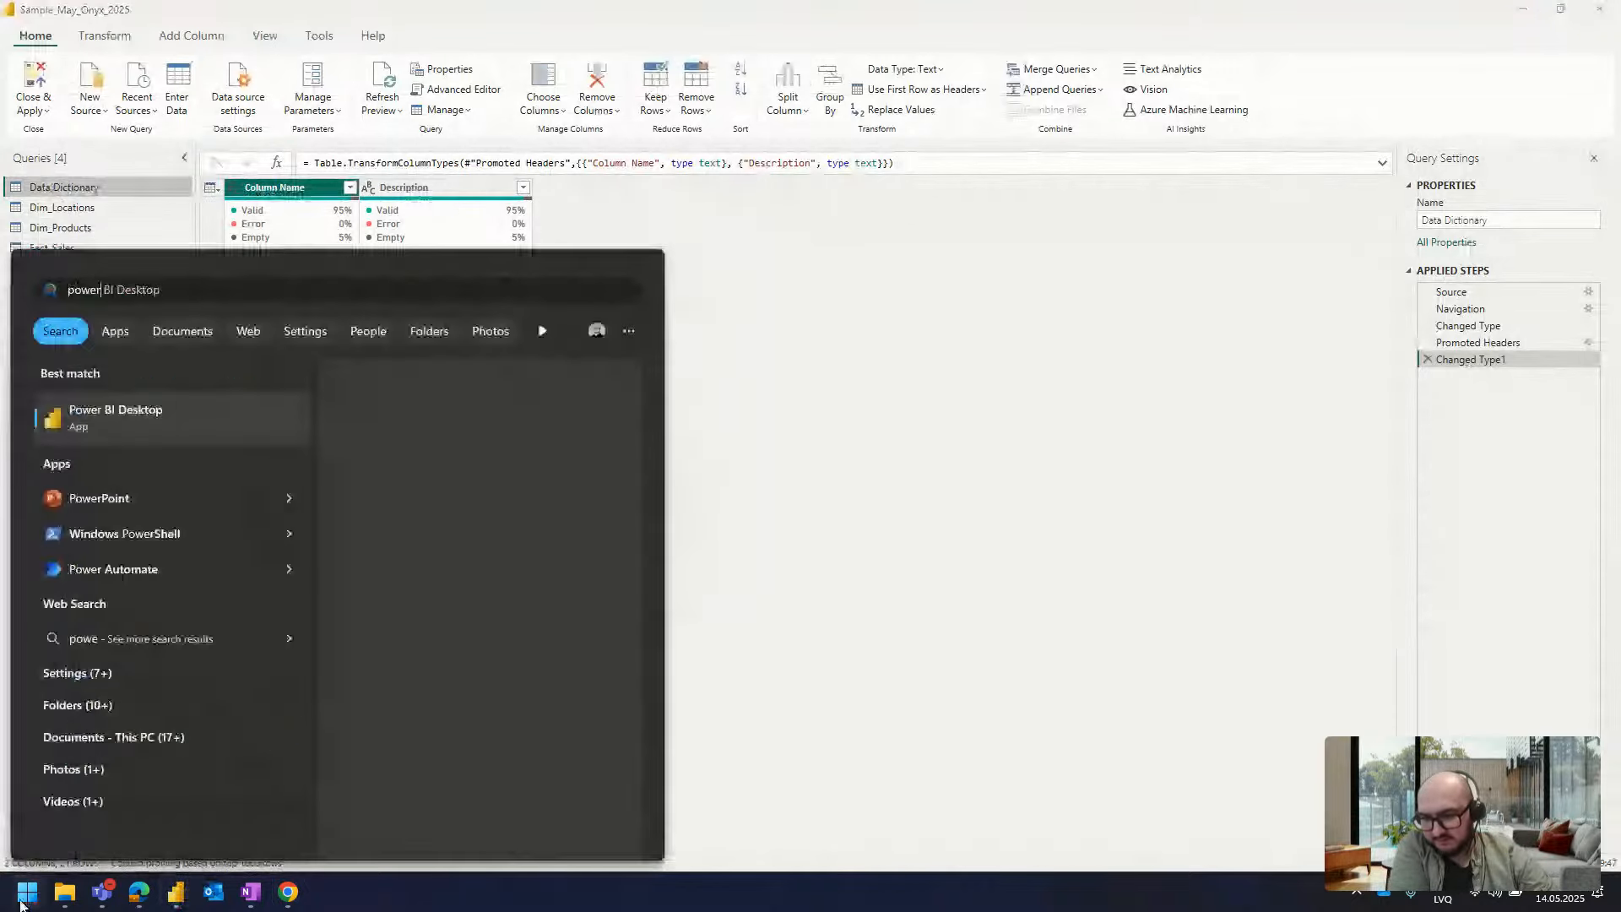
pyautogui.press('Return')
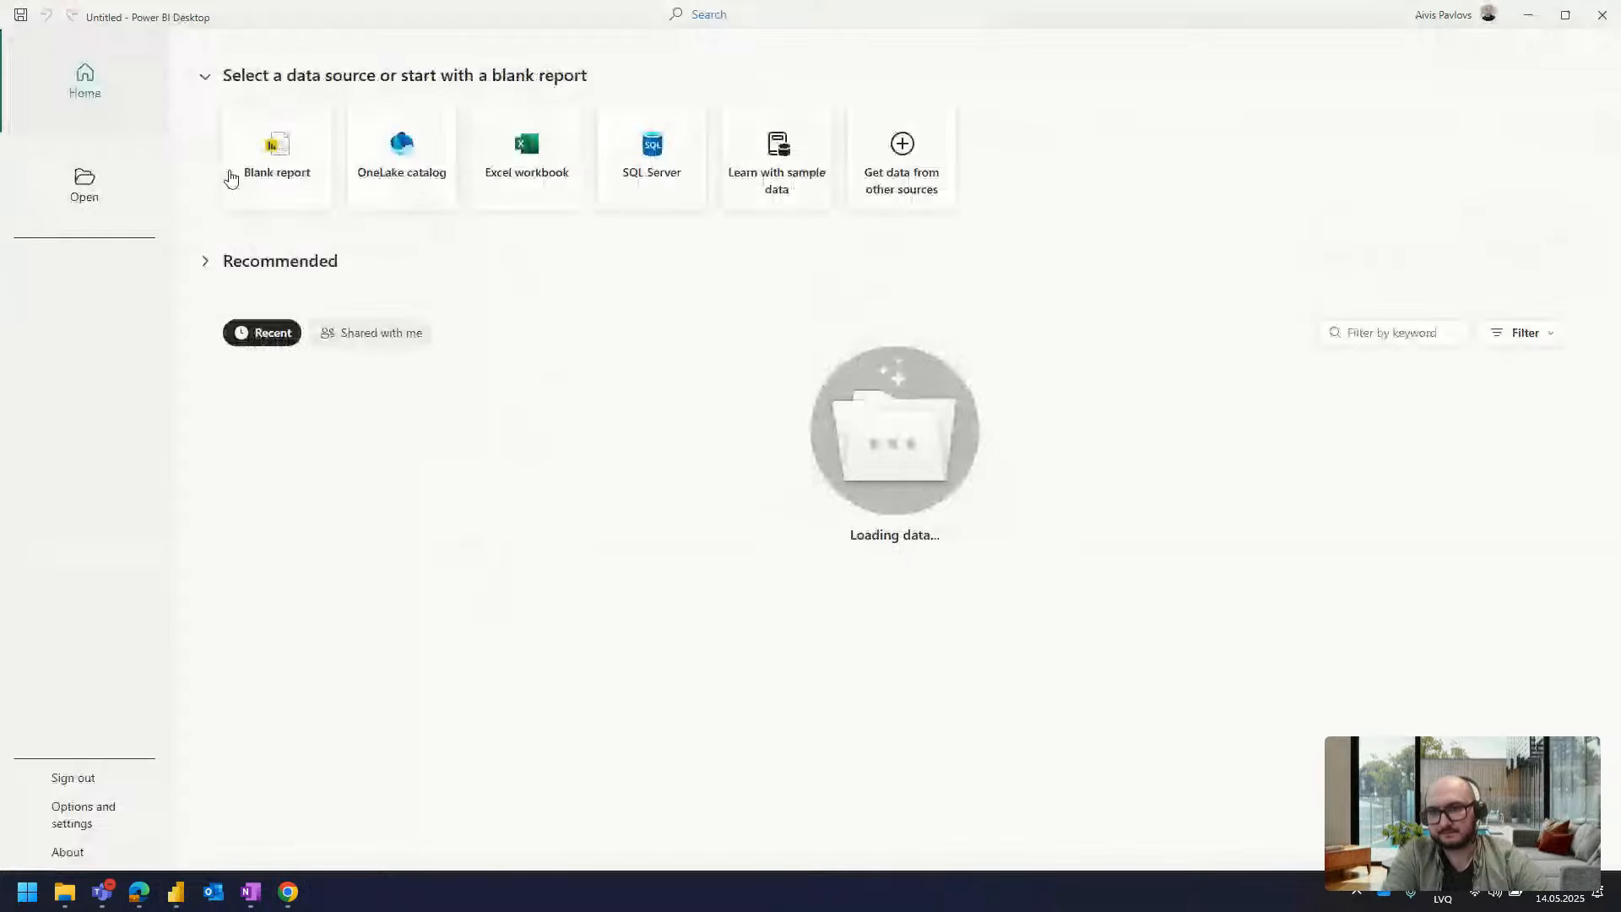
pyautogui.click(231, 178)
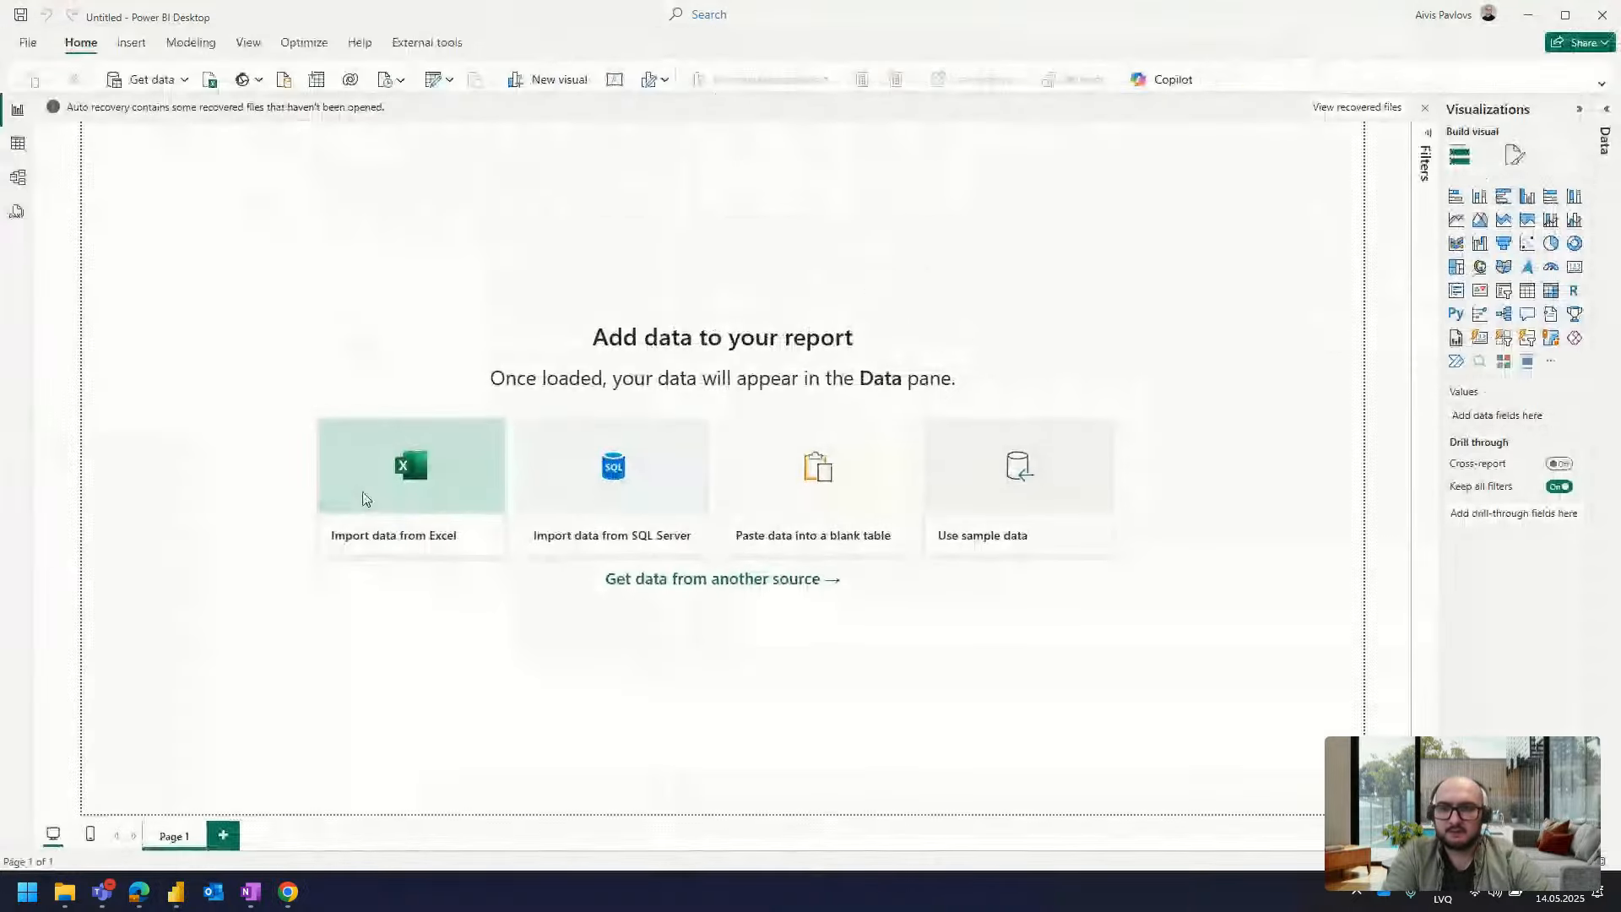
# Import the Dim_Locations, Dim_Products and Fact_Sales tables from the Onyx Data mobile phone sales Excel workbook in the May_2025 folder
pyautogui.click(364, 498)
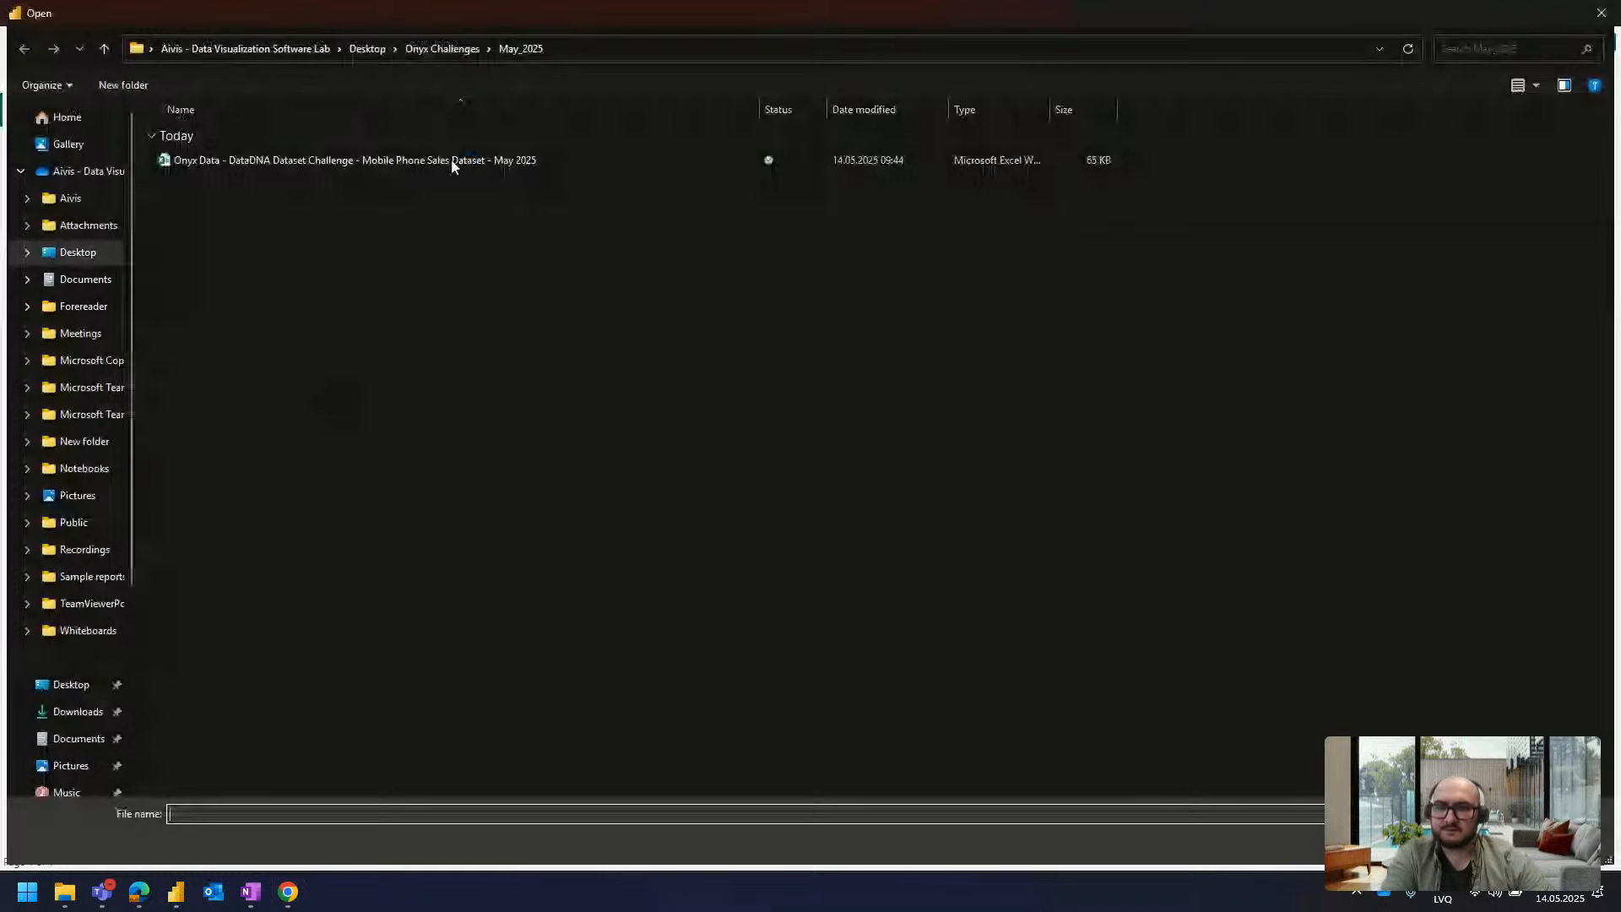
pyautogui.doubleClick(392, 160)
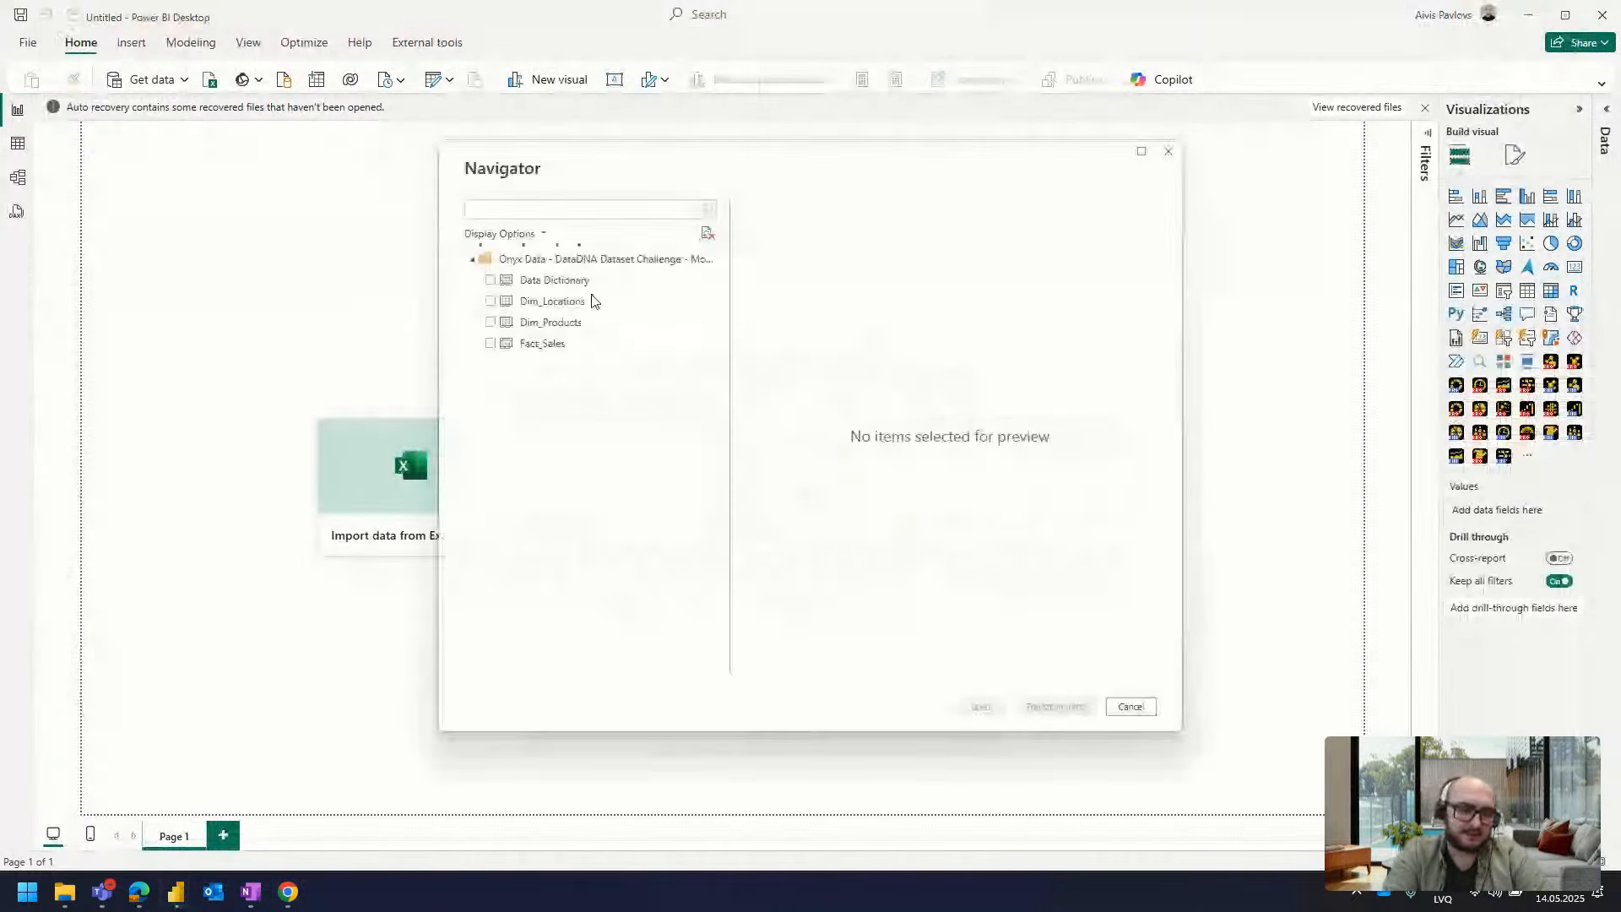
pyautogui.click(591, 301)
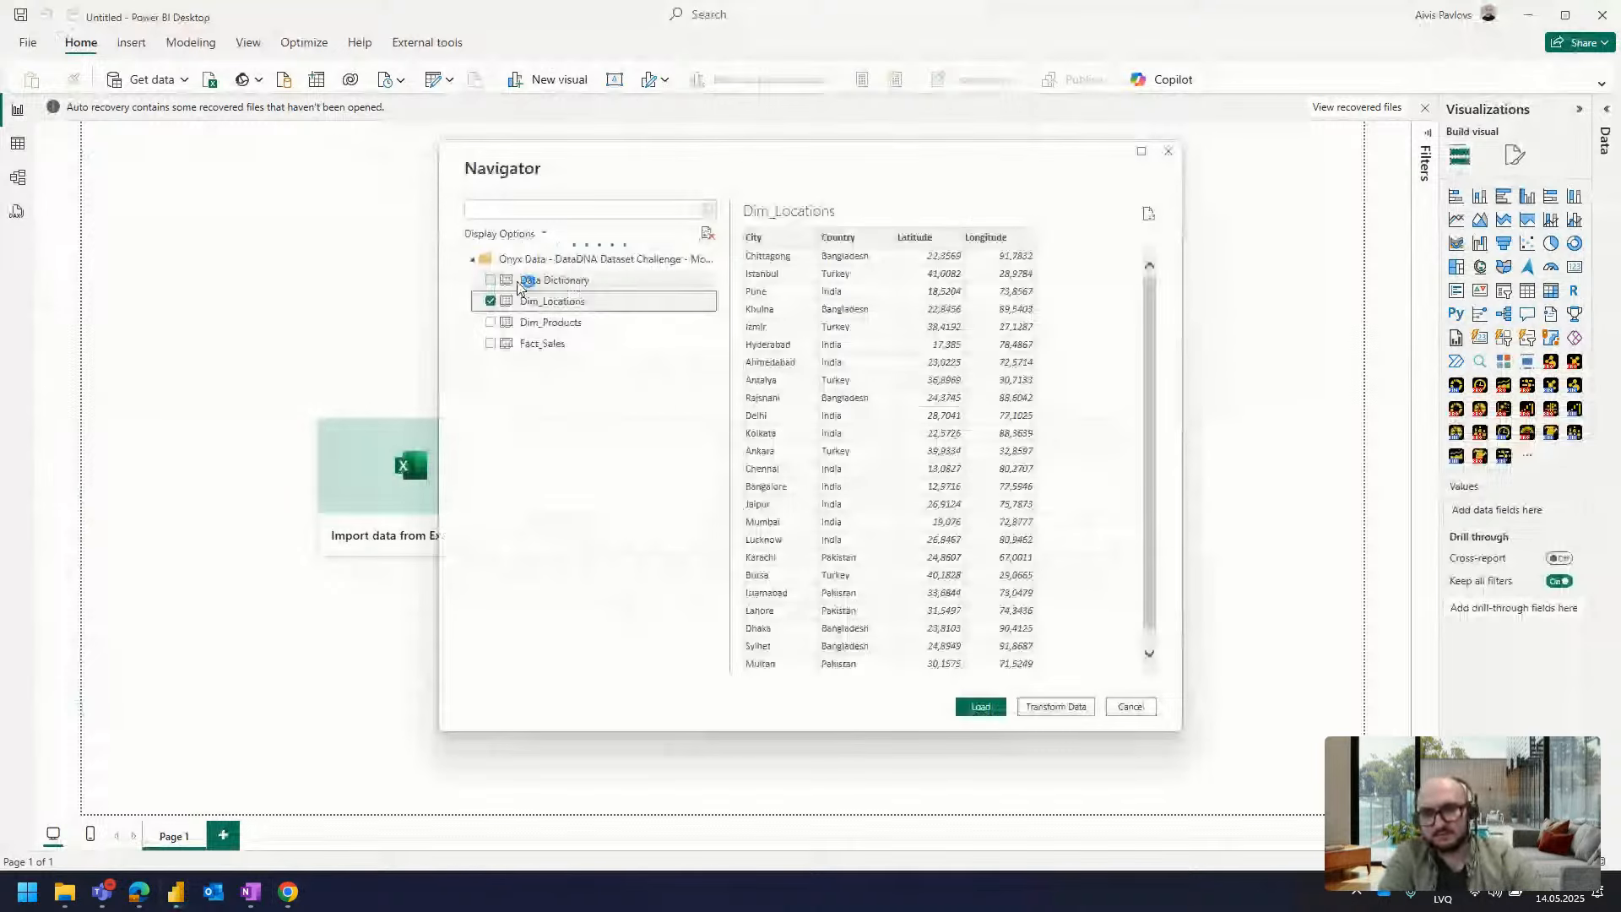
pyautogui.click(490, 321)
pyautogui.click(490, 343)
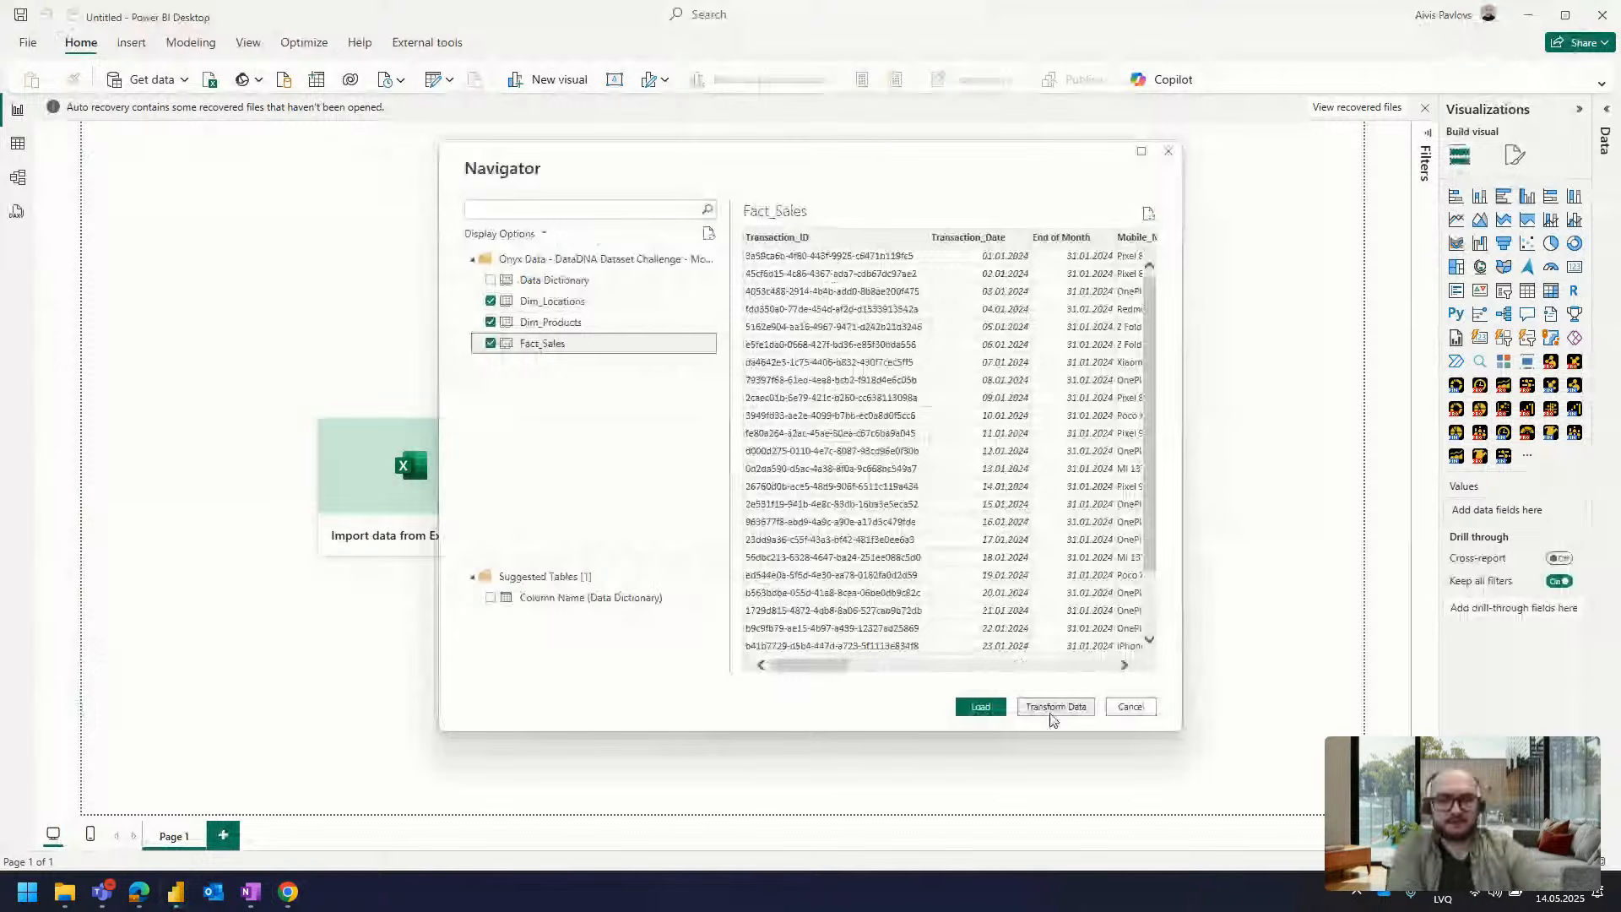
pyautogui.click(1052, 710)
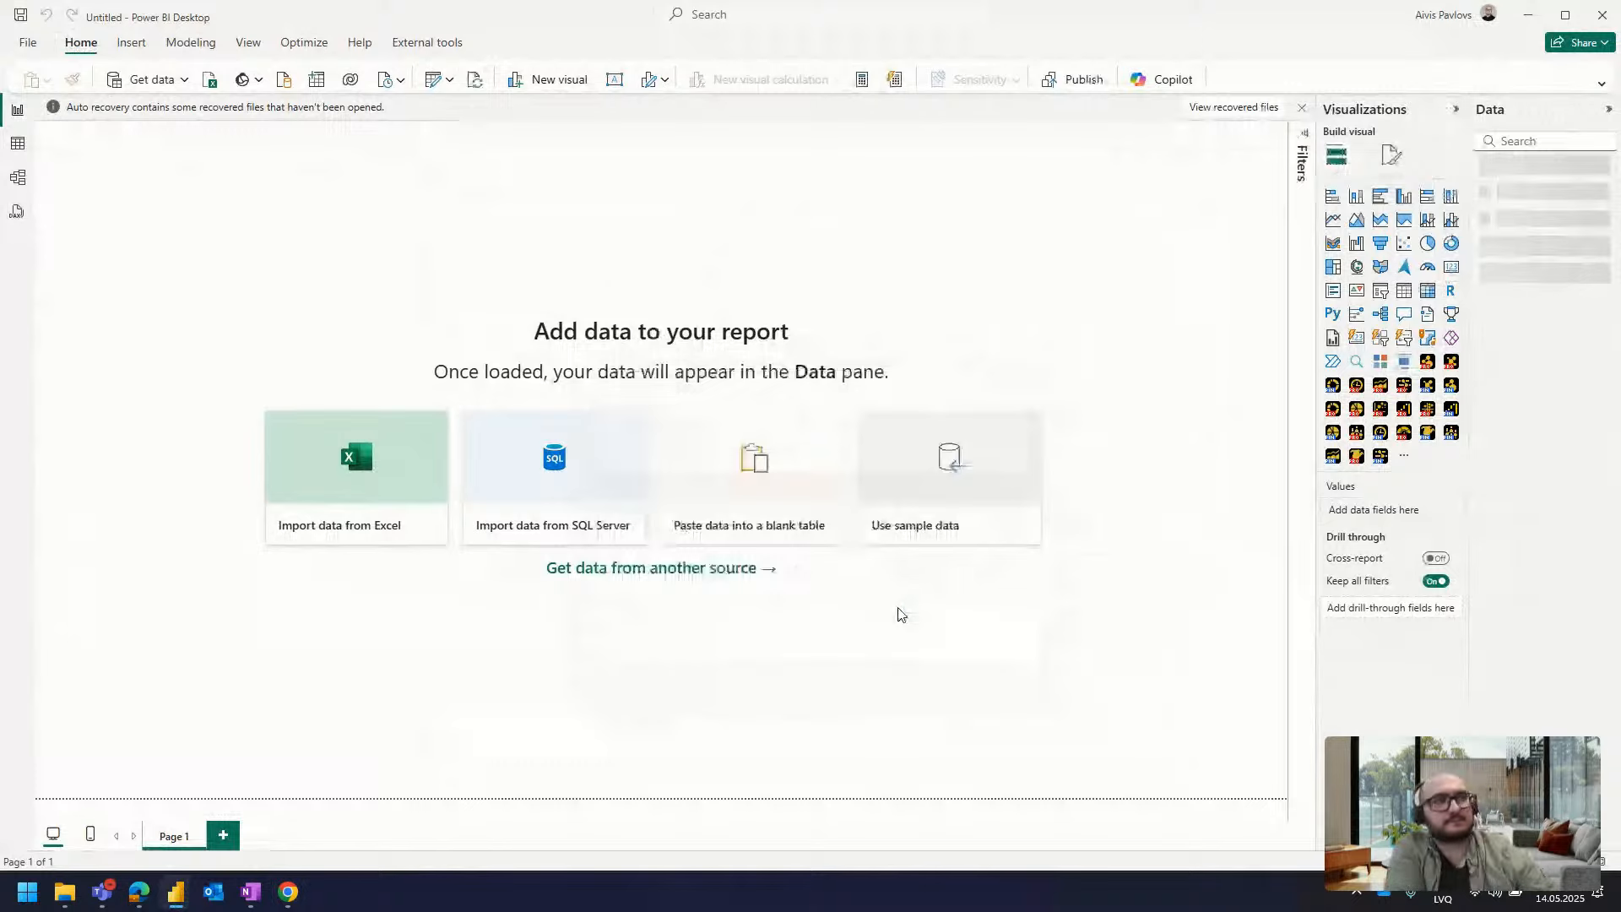
# Open the Model view and spread out the tables, with Fact_Sales below Dim_Locations and Dim_Products
pyautogui.click(18, 181)
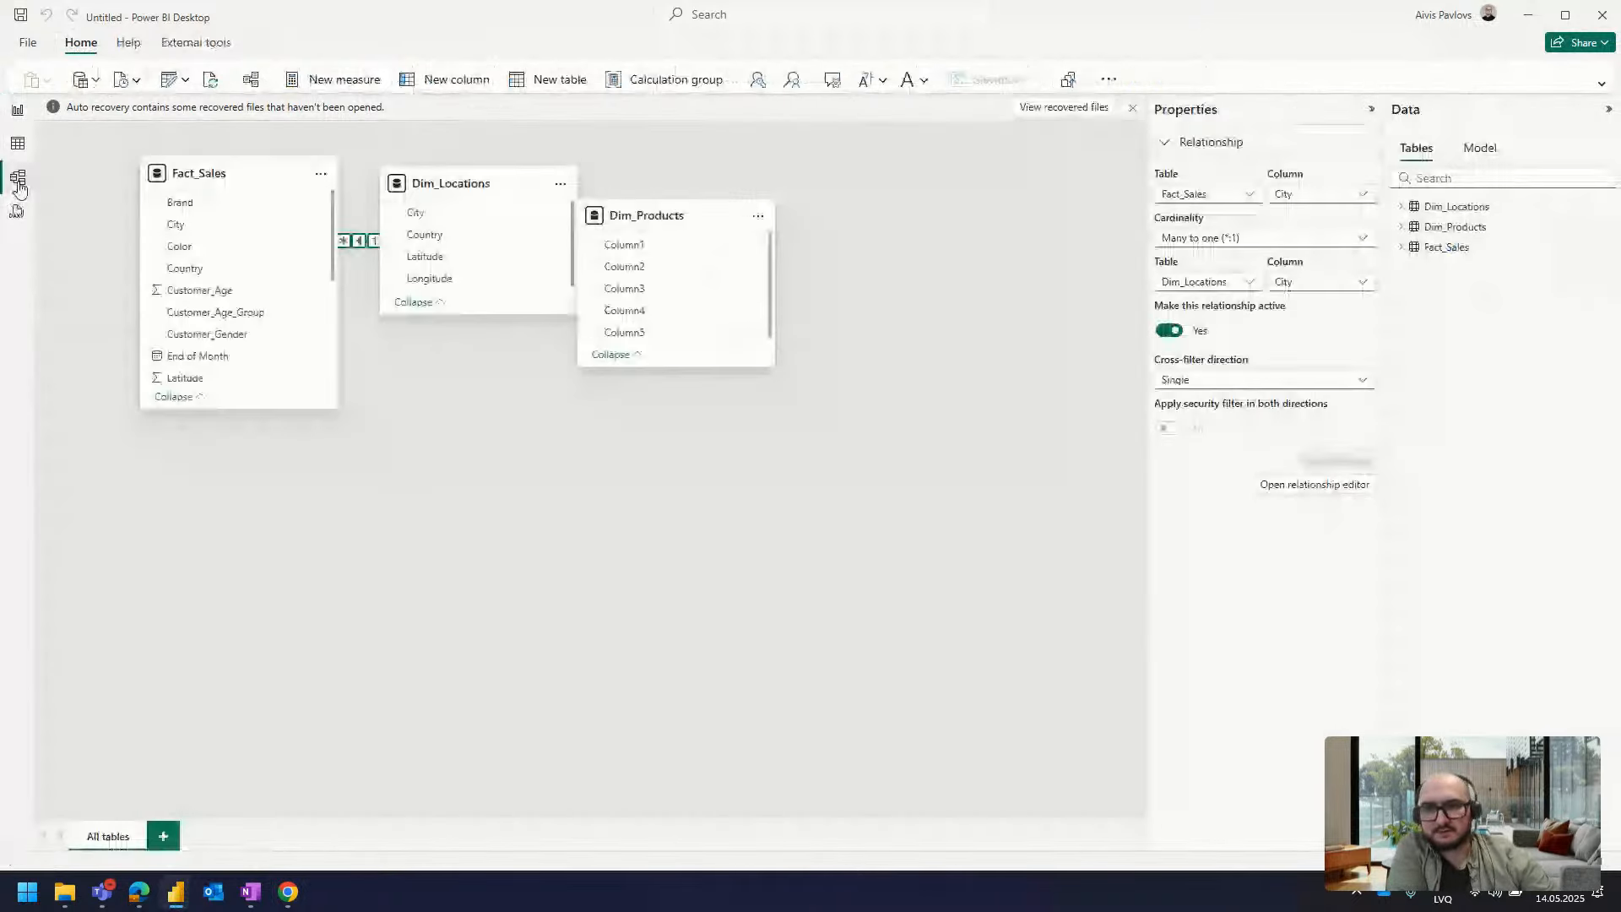
pyautogui.moveTo(255, 183)
pyautogui.mouseDown()
pyautogui.moveTo(361, 530)
pyautogui.moveTo(621, 496)
pyautogui.mouseUp()
pyautogui.moveTo(439, 187); pyautogui.dragTo(304, 337)
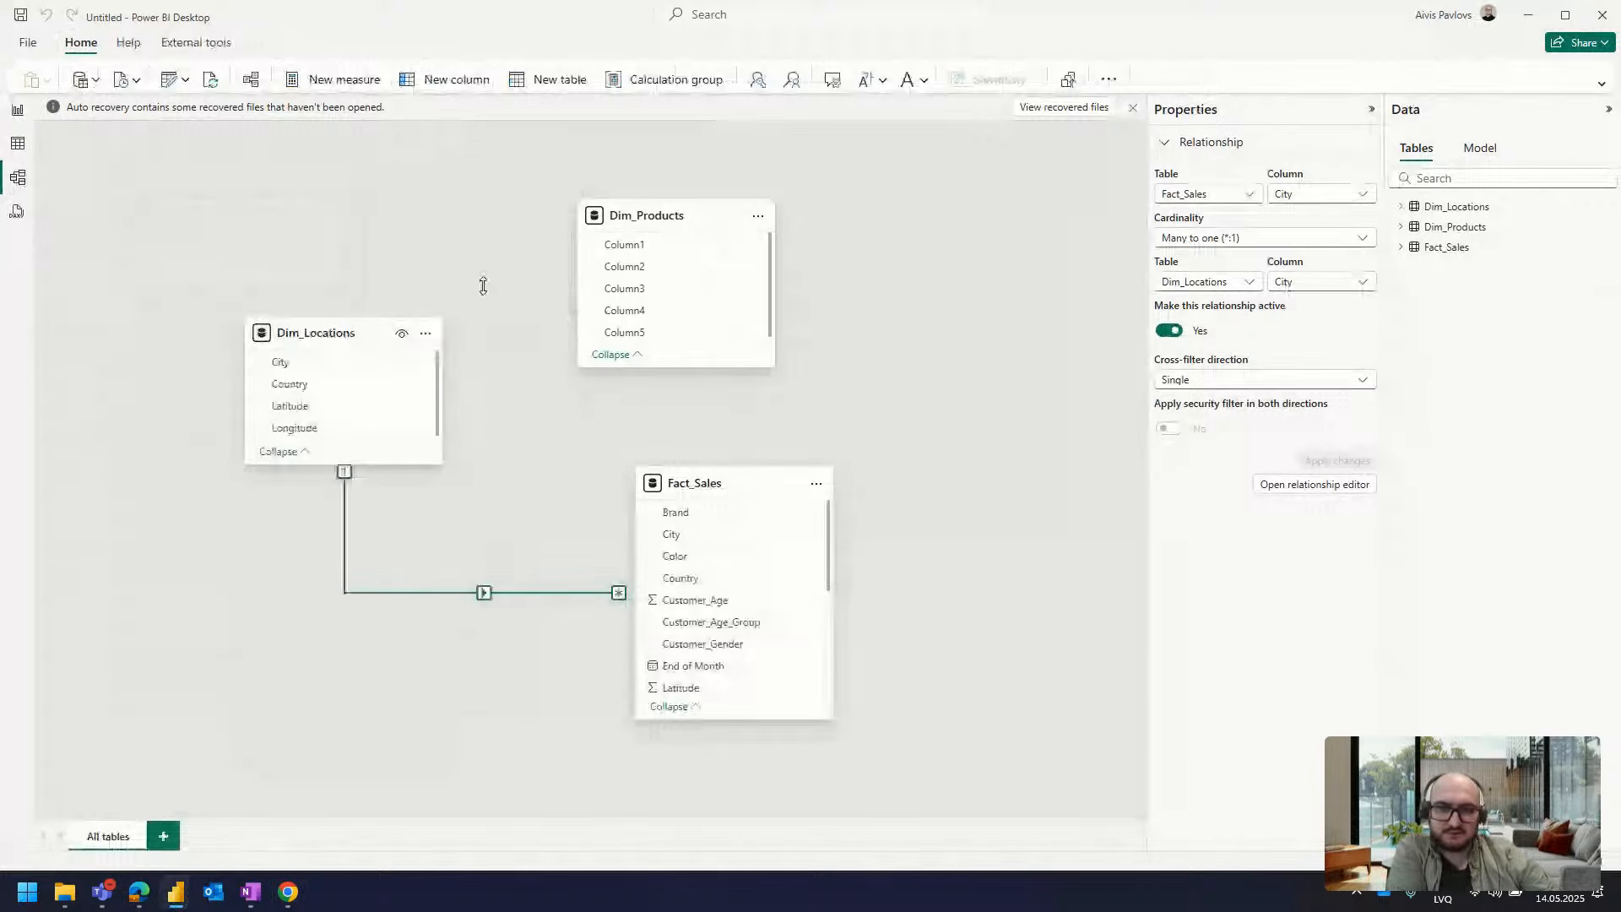
pyautogui.moveTo(661, 222); pyautogui.dragTo(985, 271)
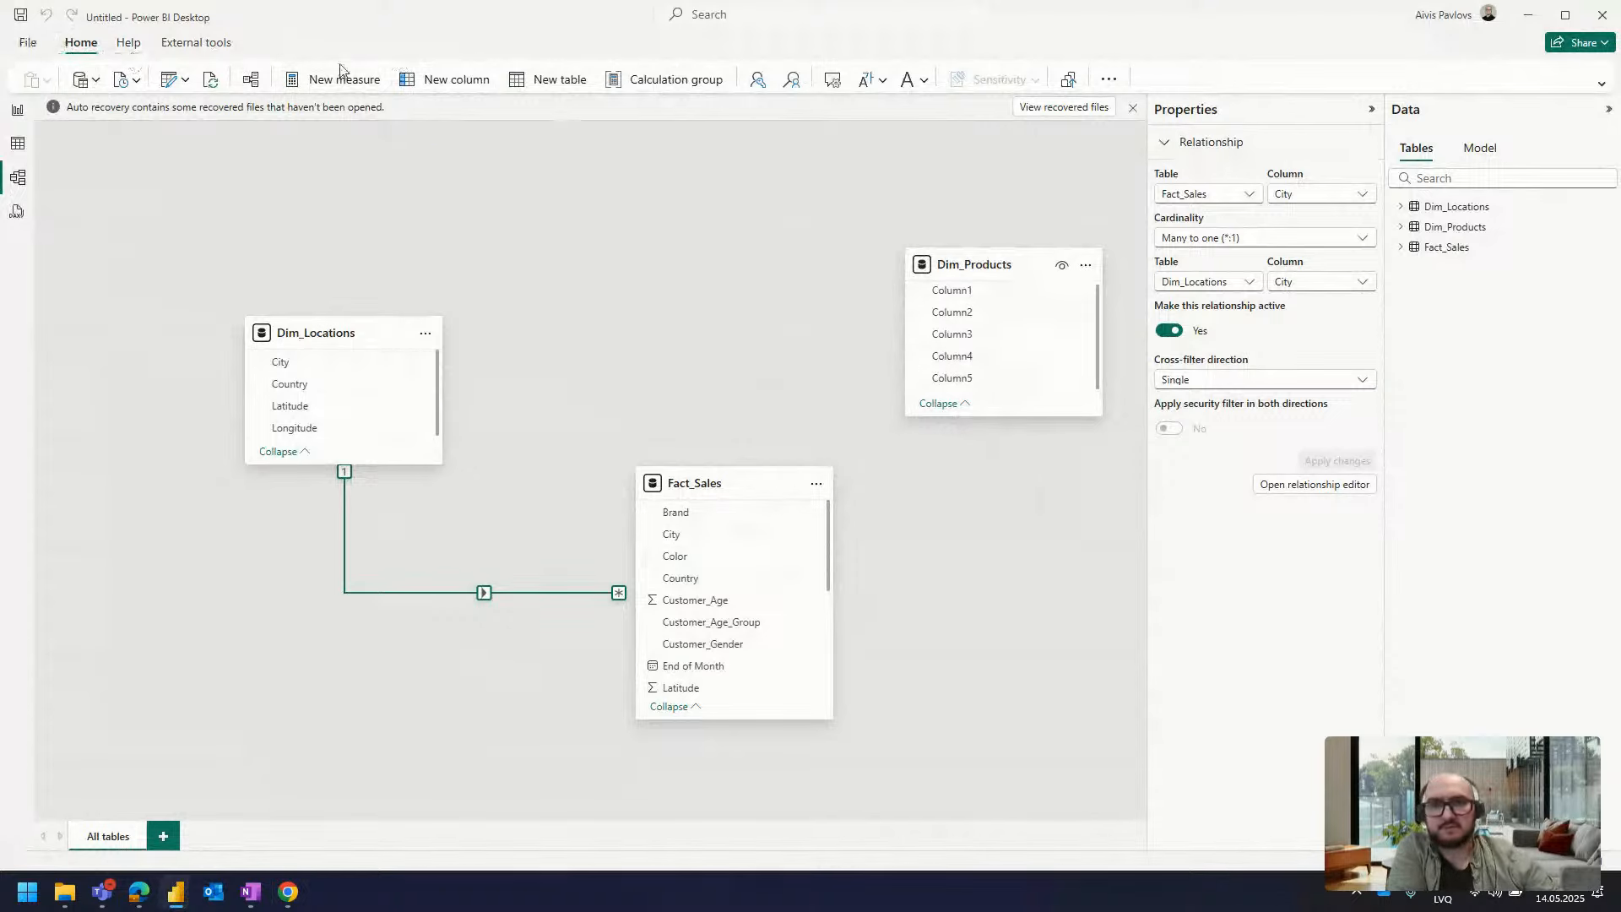
# Promote the first row of the Dim_Products query to column headers in Power Query Editor and apply the changes to the model
pyautogui.click(1599, 88)
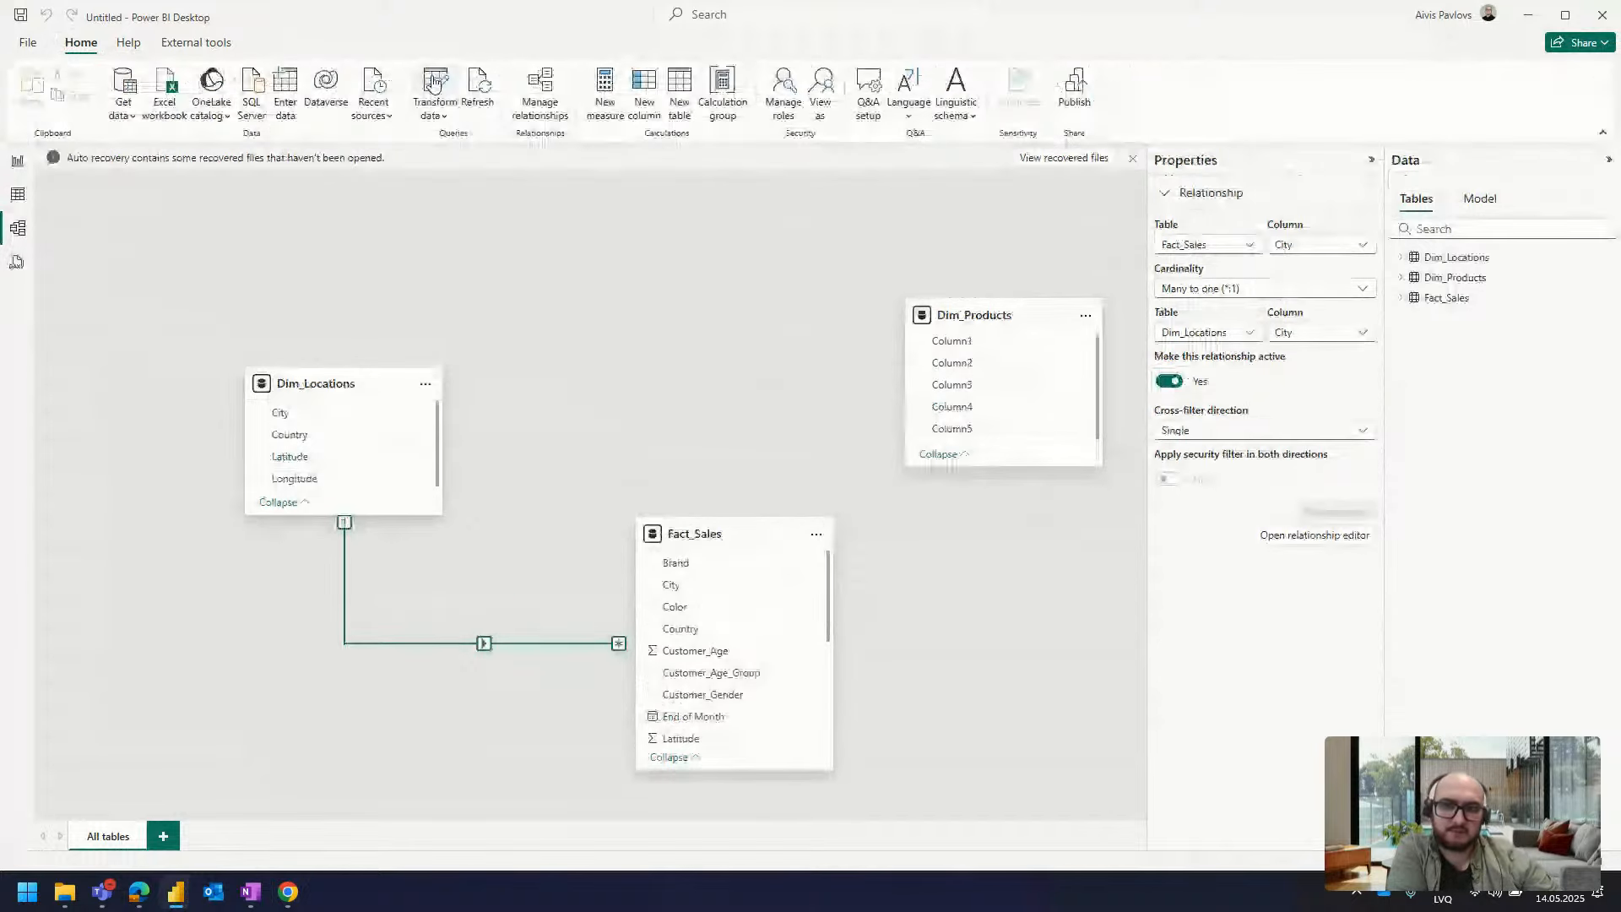
pyautogui.click(433, 82)
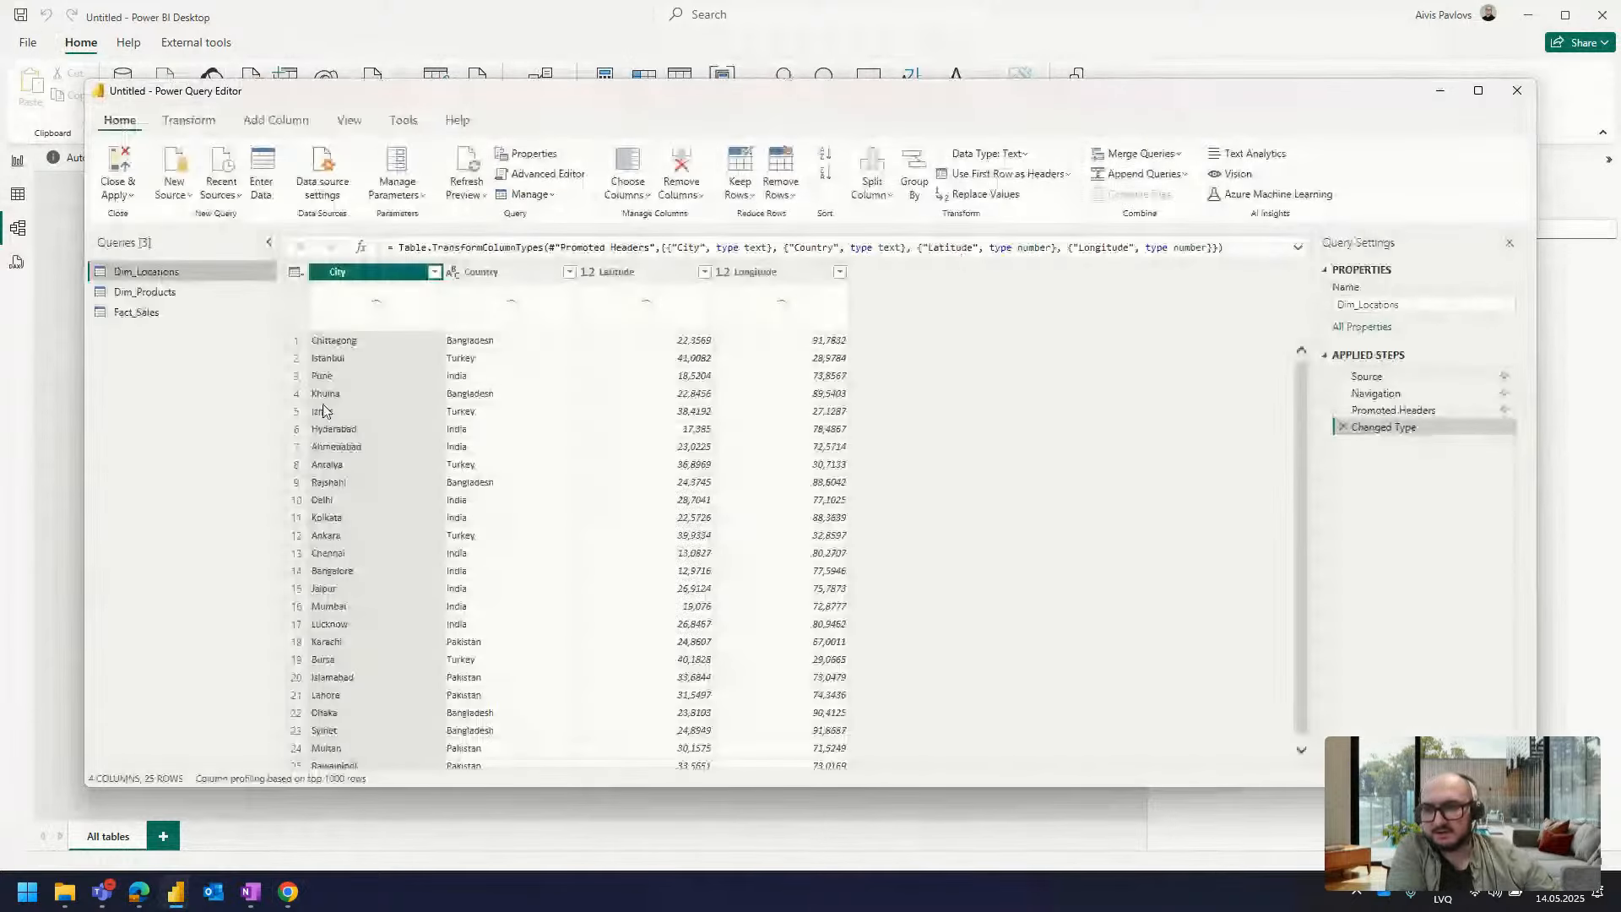
pyautogui.click(165, 292)
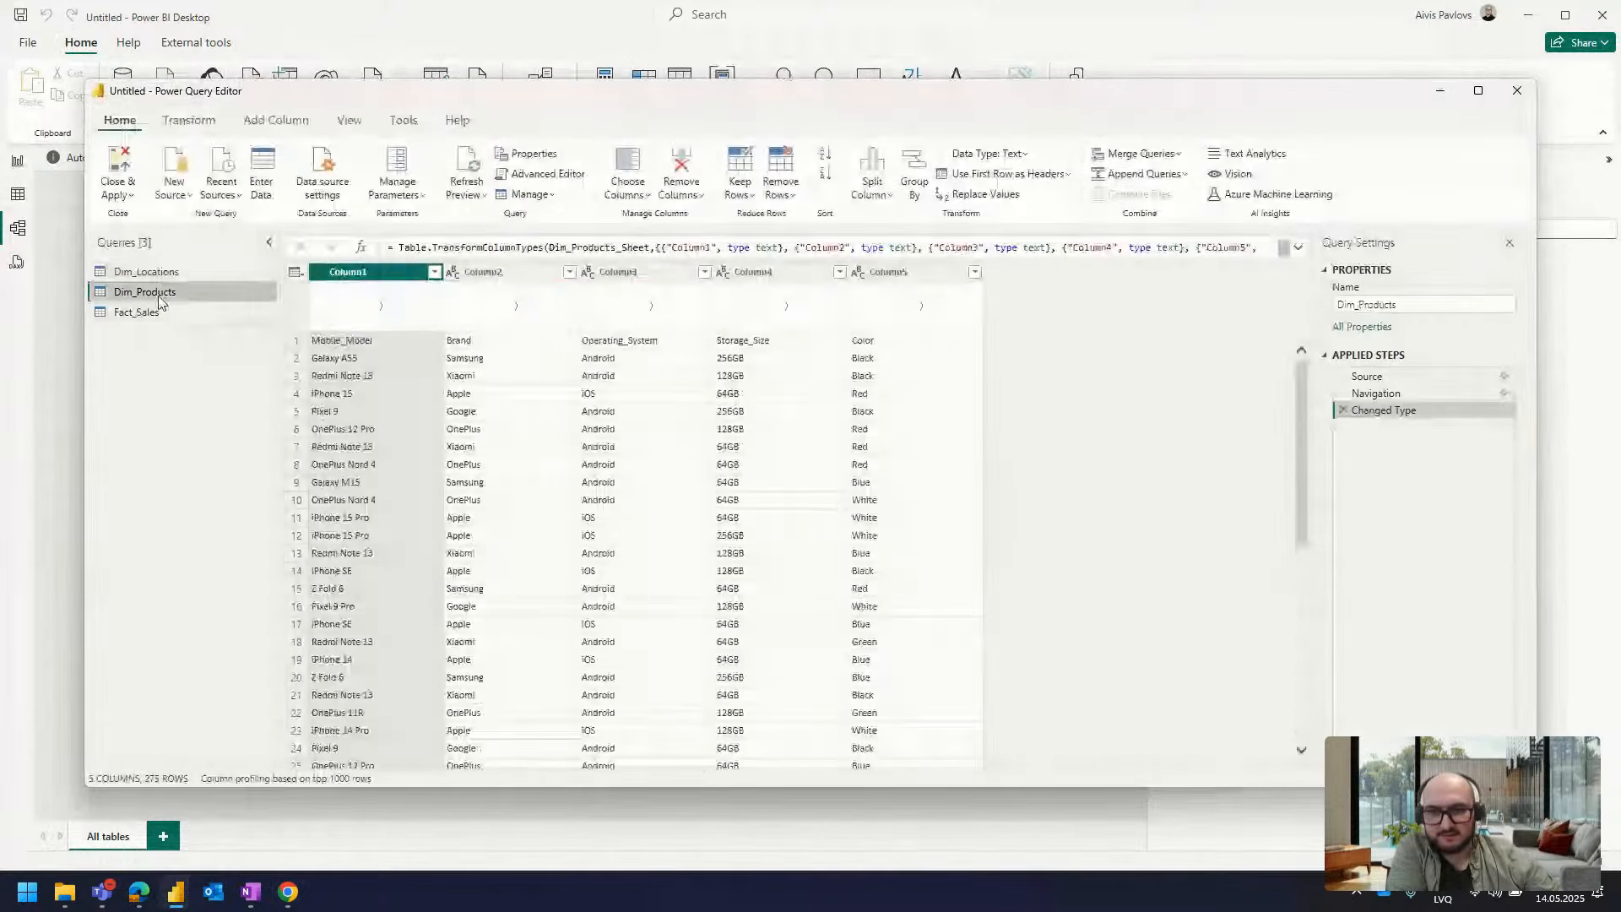
pyautogui.click(1011, 174)
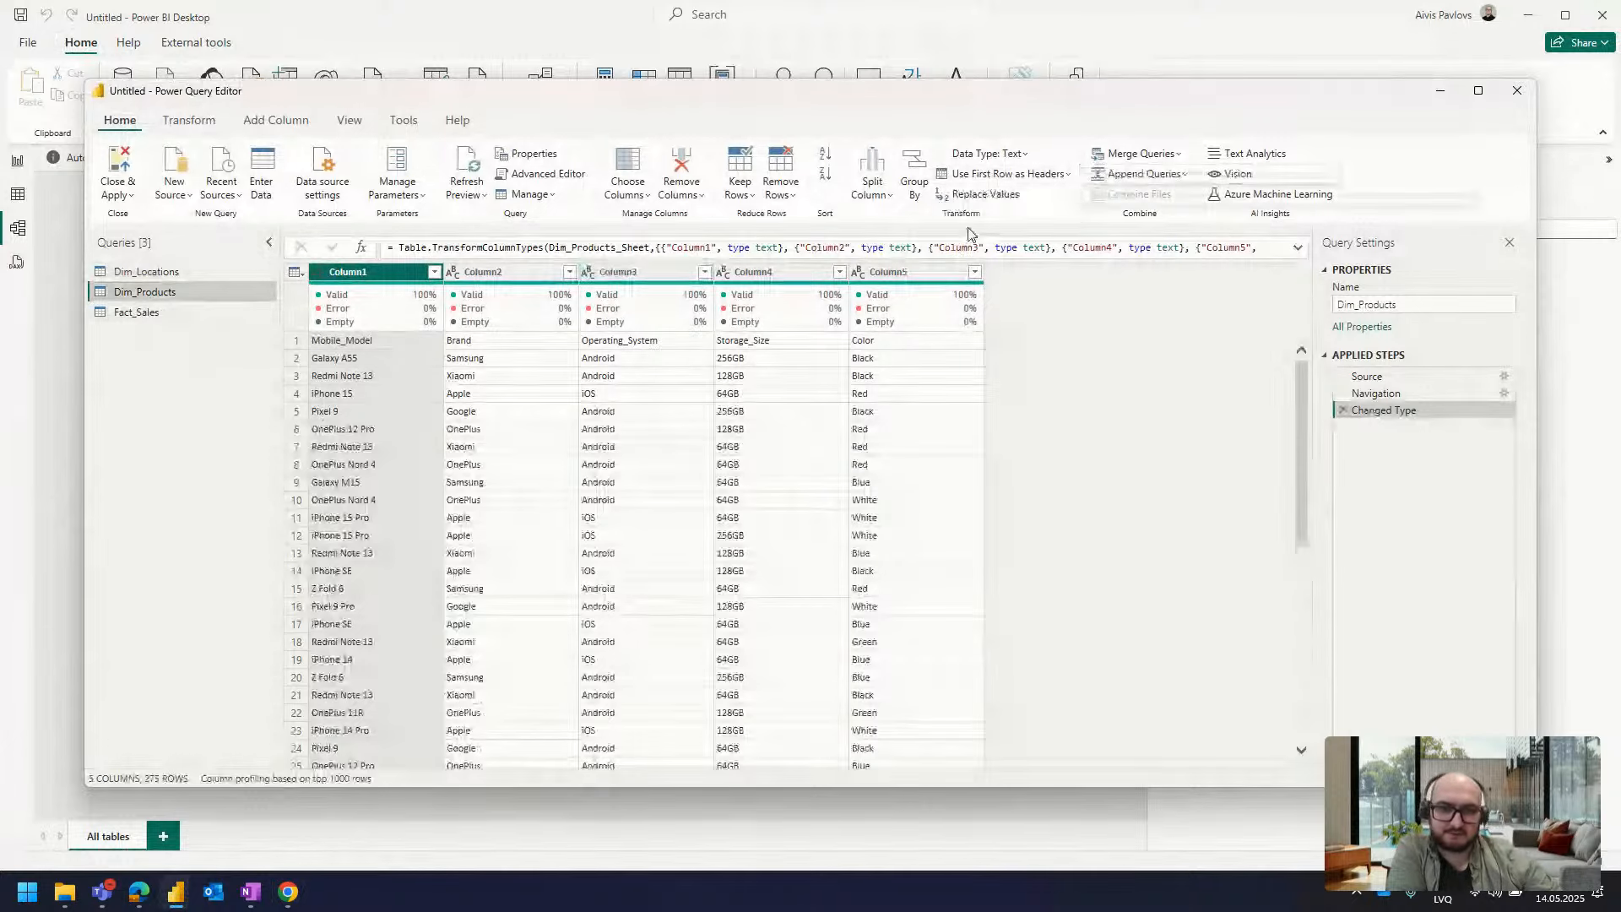
pyautogui.click(1017, 179)
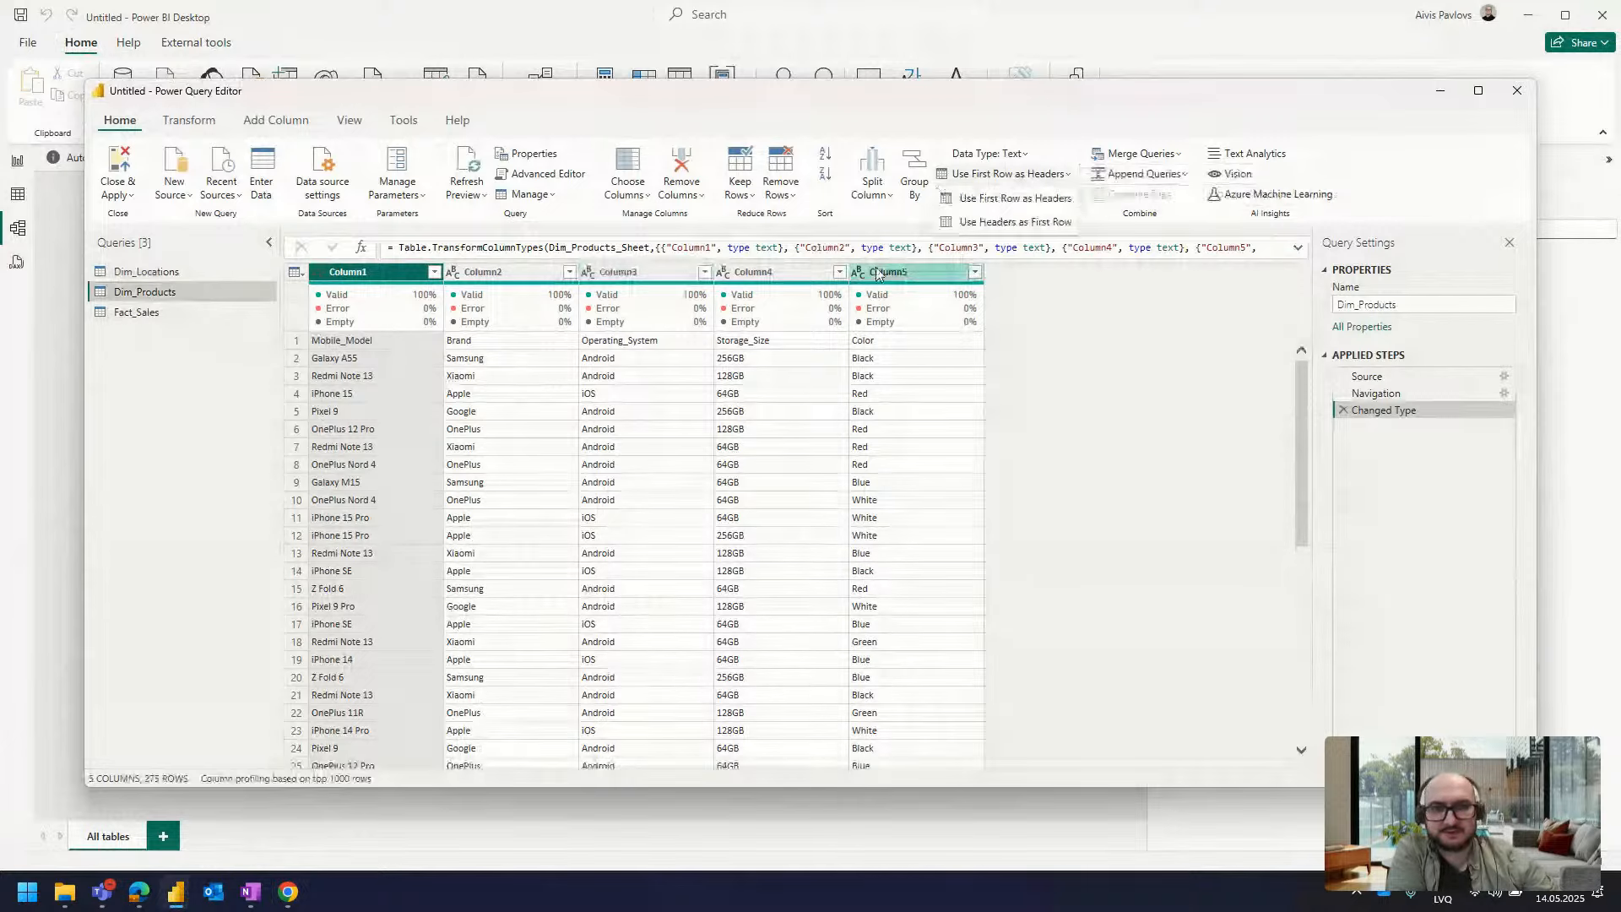
pyautogui.click(1015, 197)
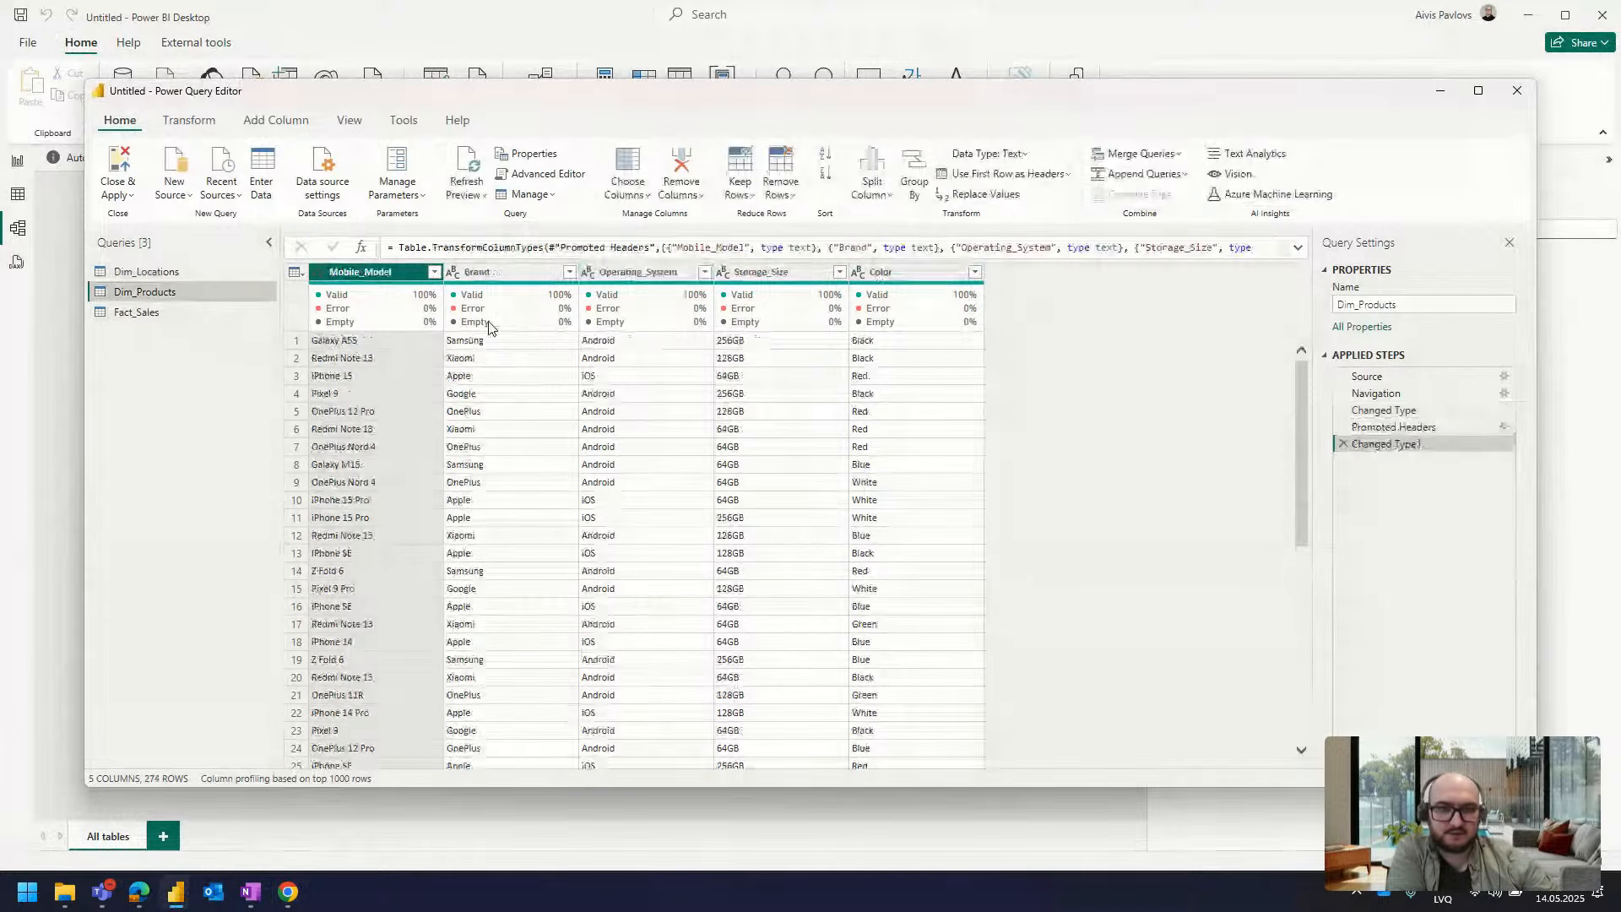
pyautogui.click(119, 160)
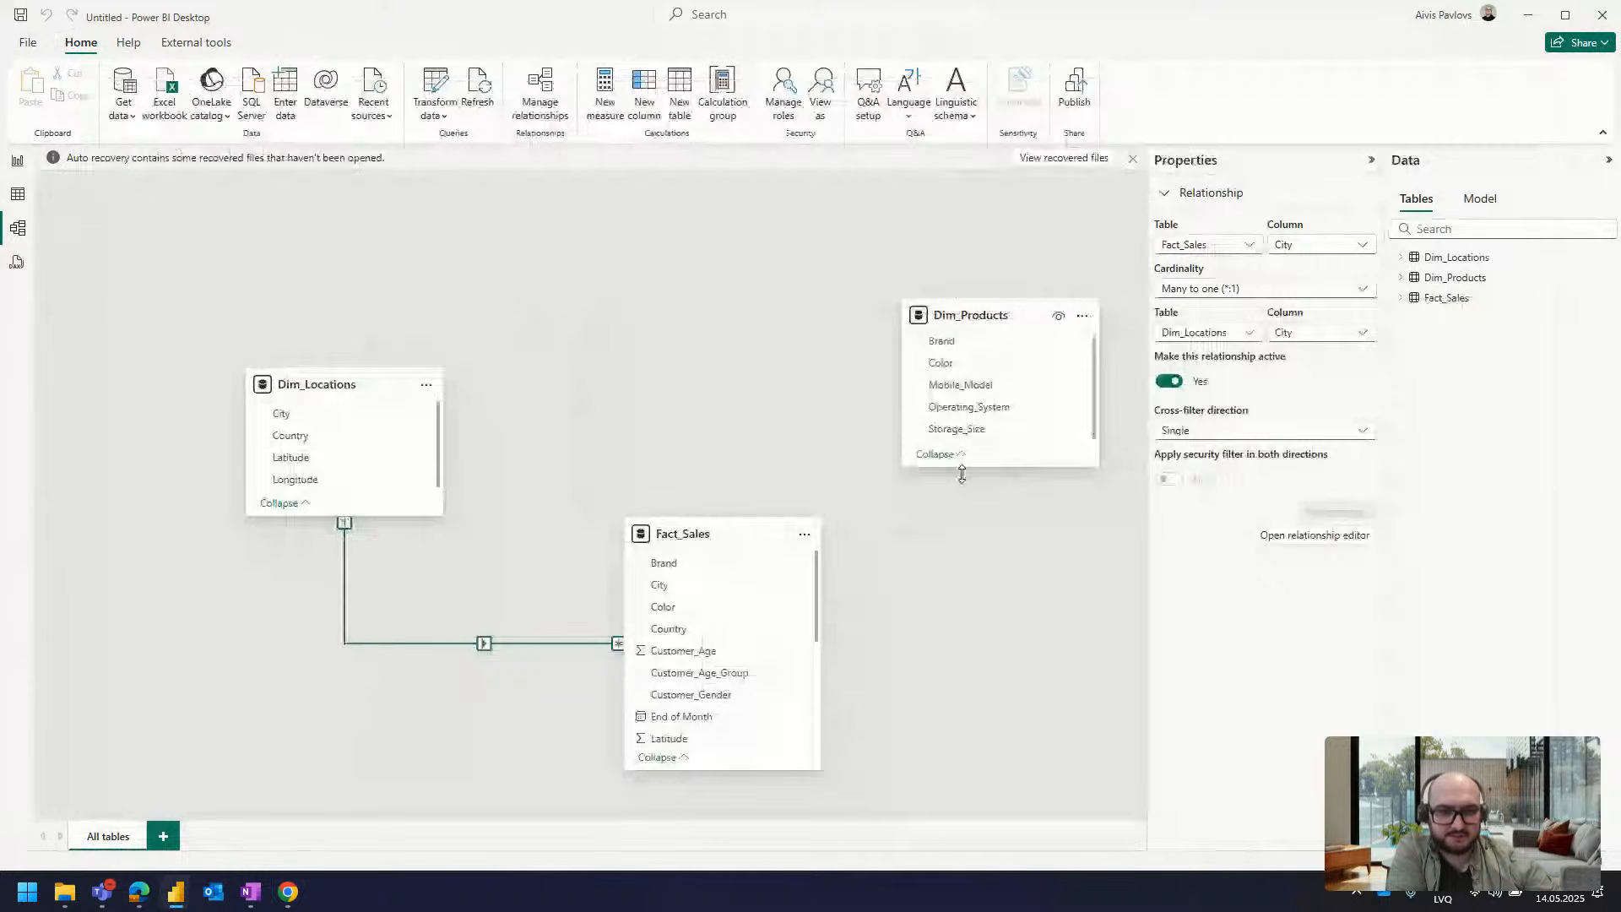
# Lengthen the Dim_Products card in the model diagram and reposition Fact_Sales and Dim_Locations to leave space between the tables
pyautogui.moveTo(961, 474); pyautogui.dragTo(999, 627)
pyautogui.moveTo(709, 534); pyautogui.dragTo(596, 546)
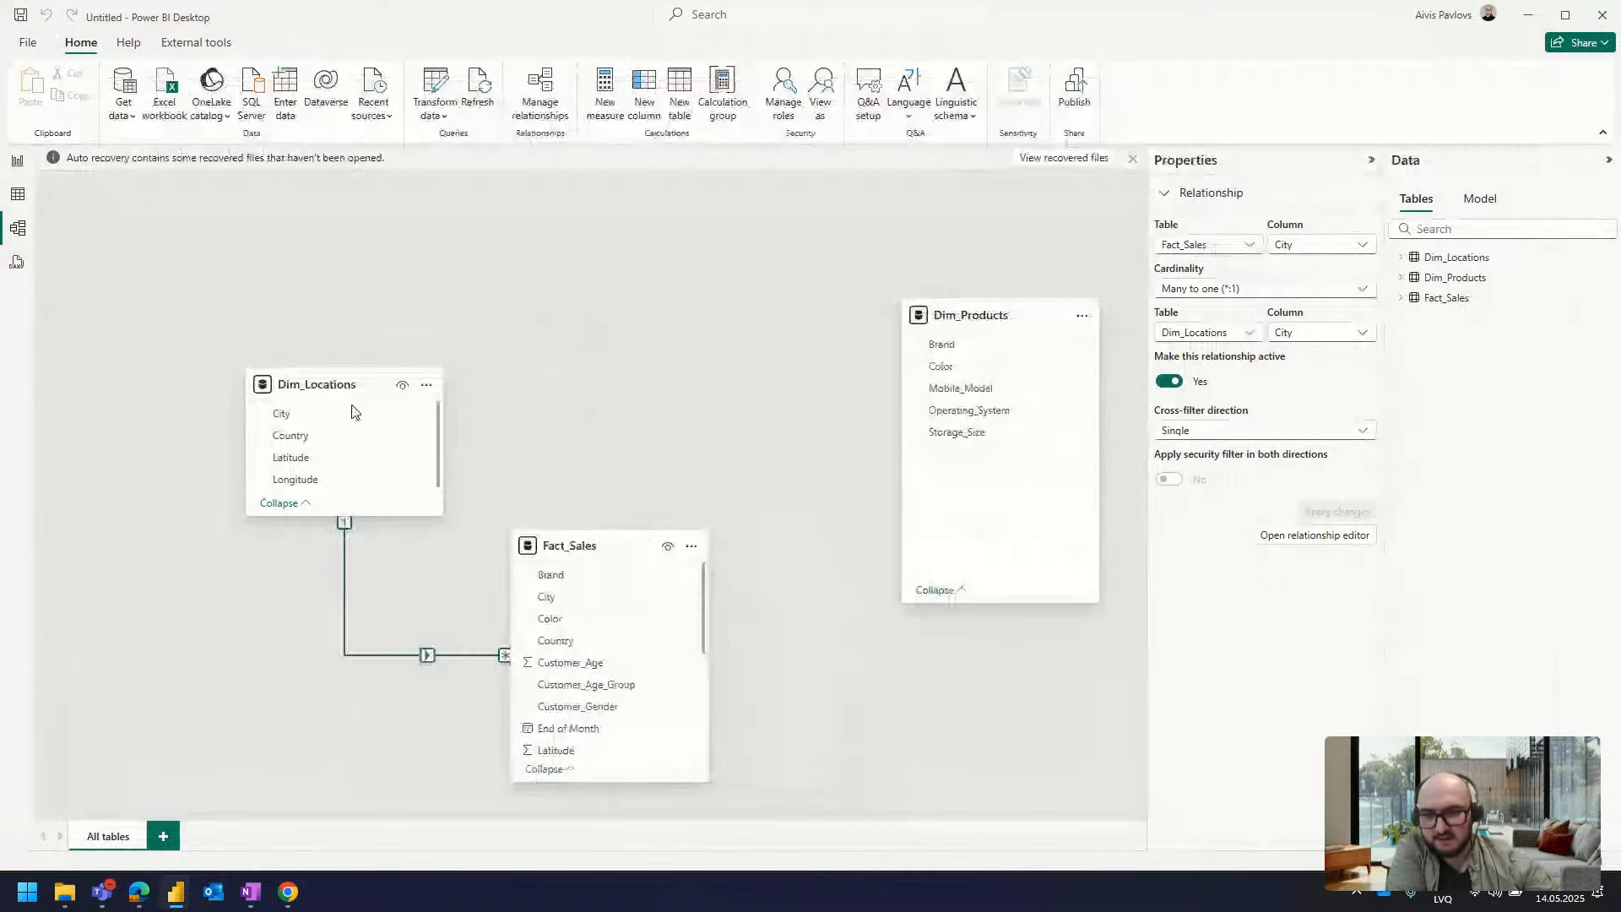
pyautogui.moveTo(355, 384); pyautogui.dragTo(318, 269)
pyautogui.moveTo(550, 532); pyautogui.dragTo(591, 439)
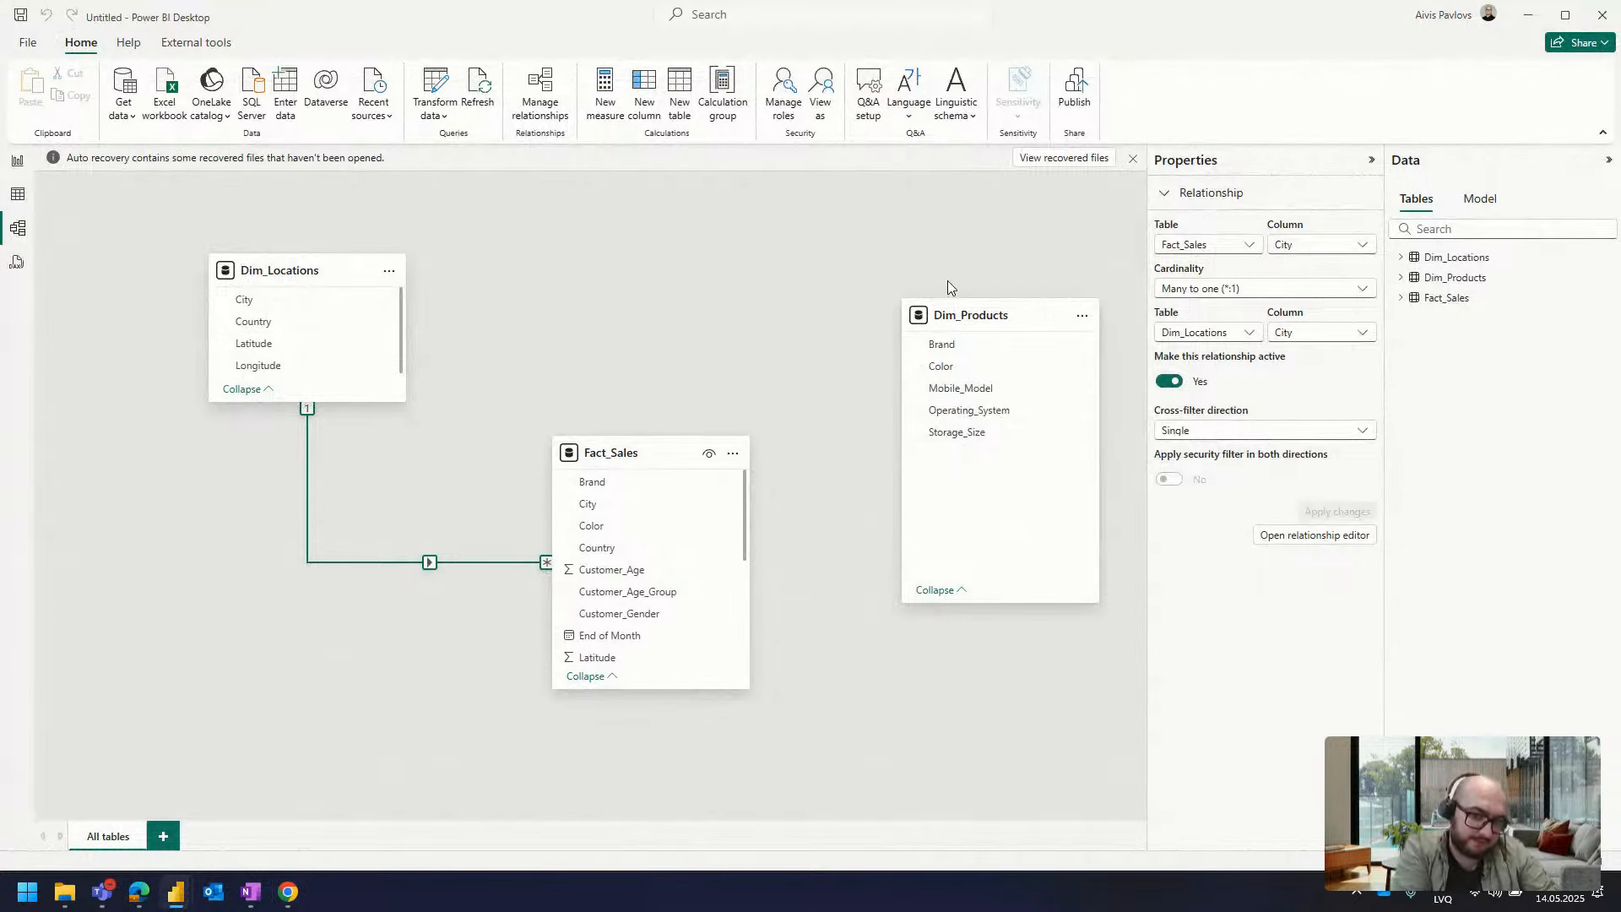
# Create an active many-to-many relationship between Dim_Products Brand and Fact_Sales Brand, cross-filtering in both directions
pyautogui.click(965, 347)
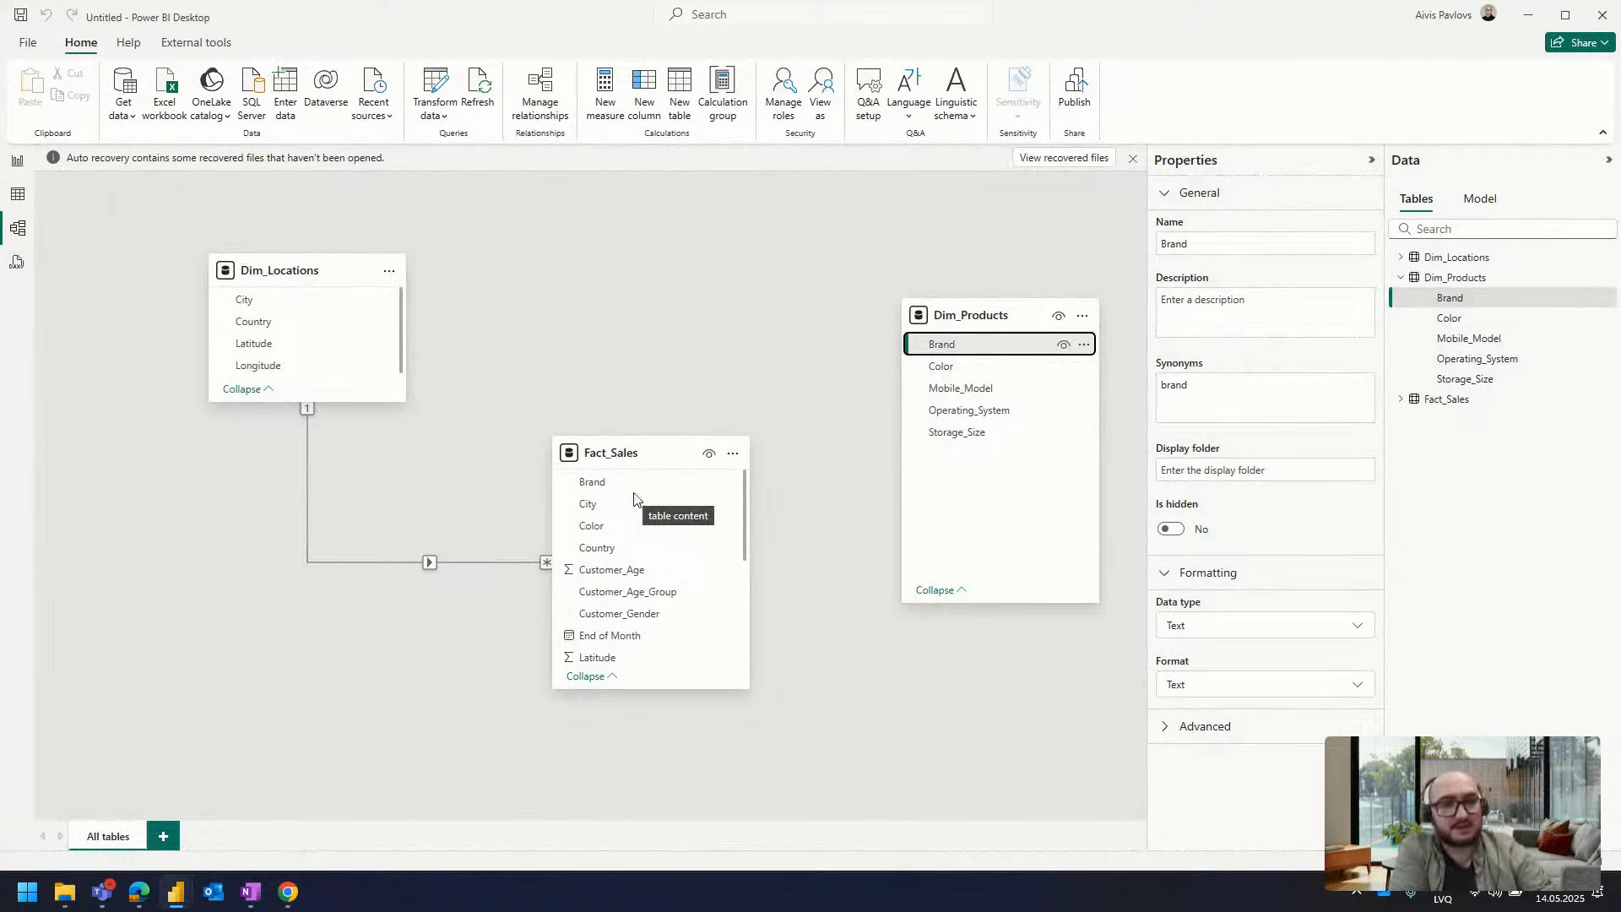
pyautogui.moveTo(1013, 347); pyautogui.dragTo(633, 479)
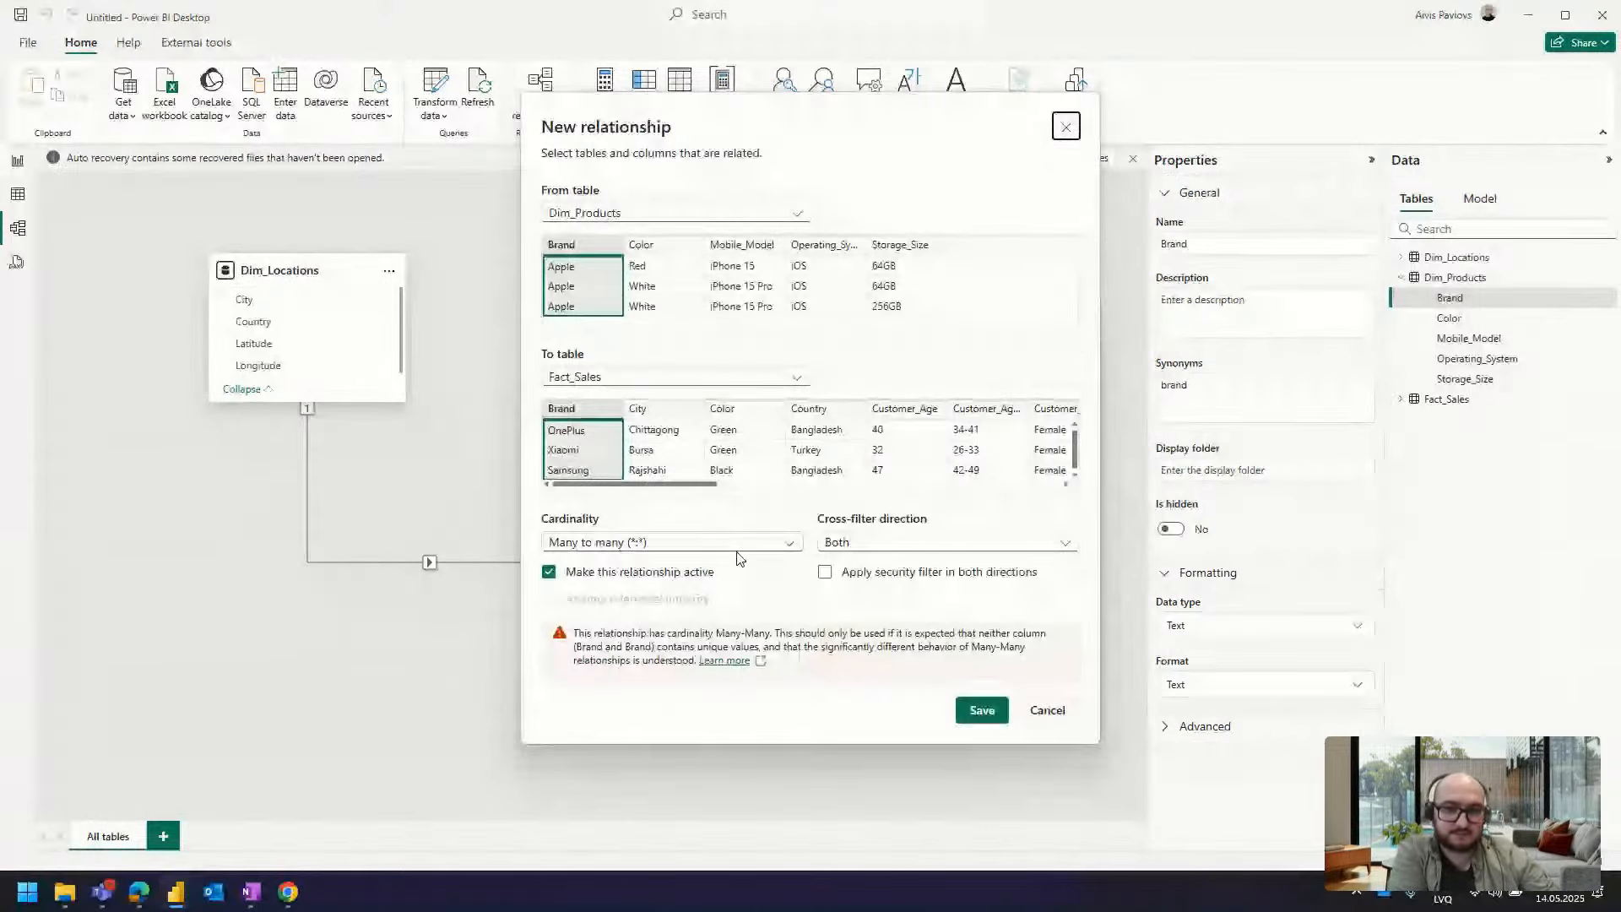
pyautogui.click(982, 710)
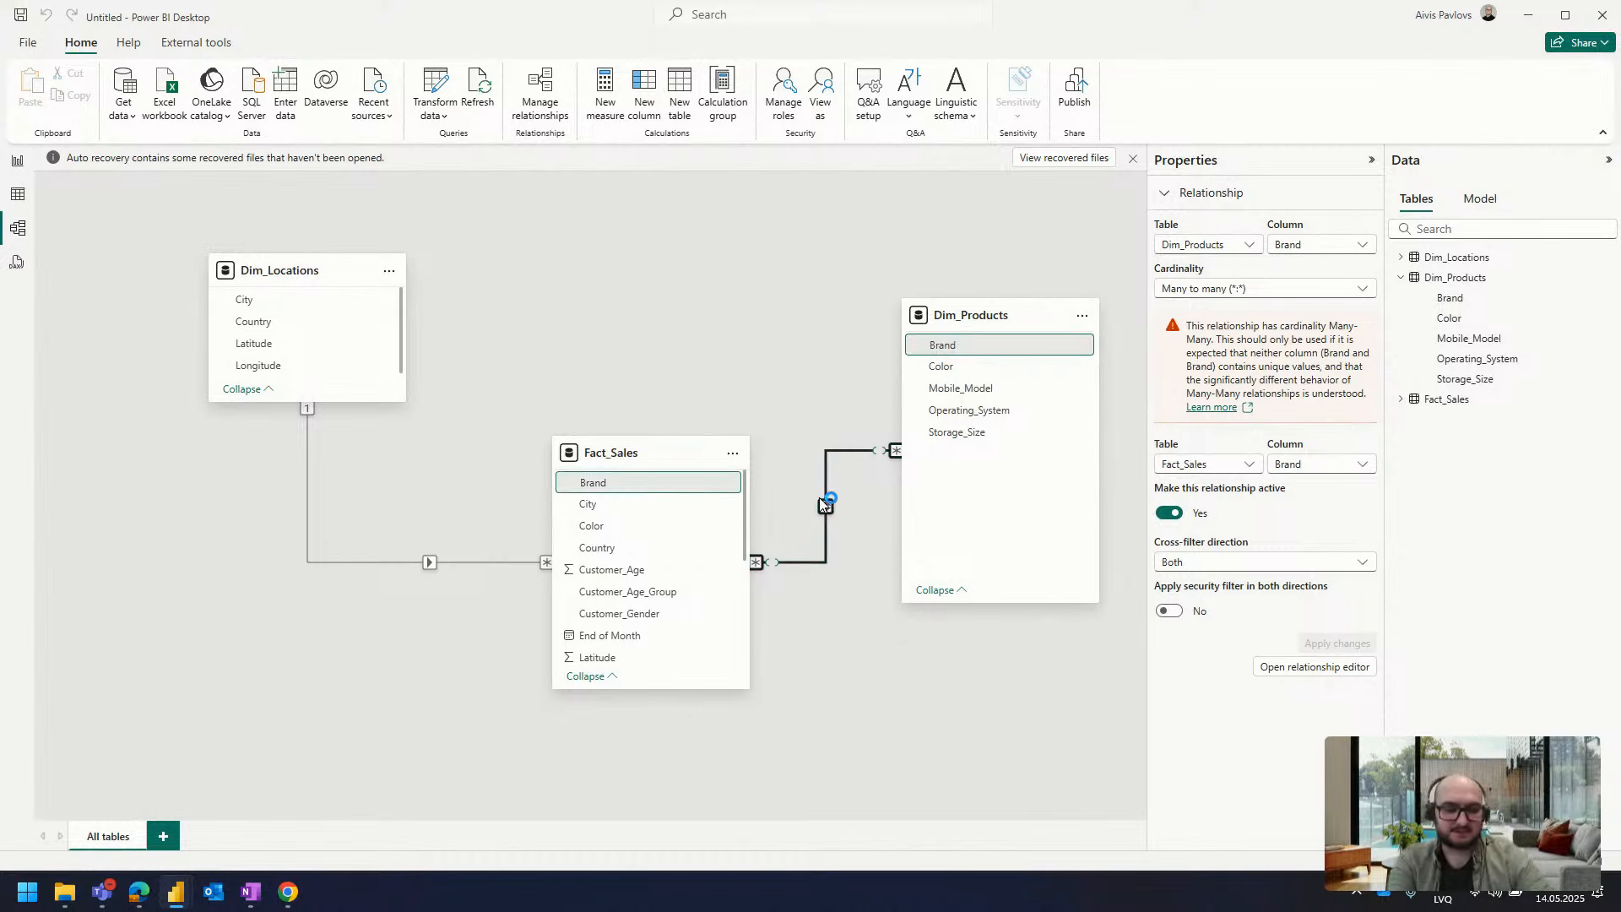
# Delete the Brand relationship between Dim_Products and Fact_Sales
pyautogui.press('Delete')
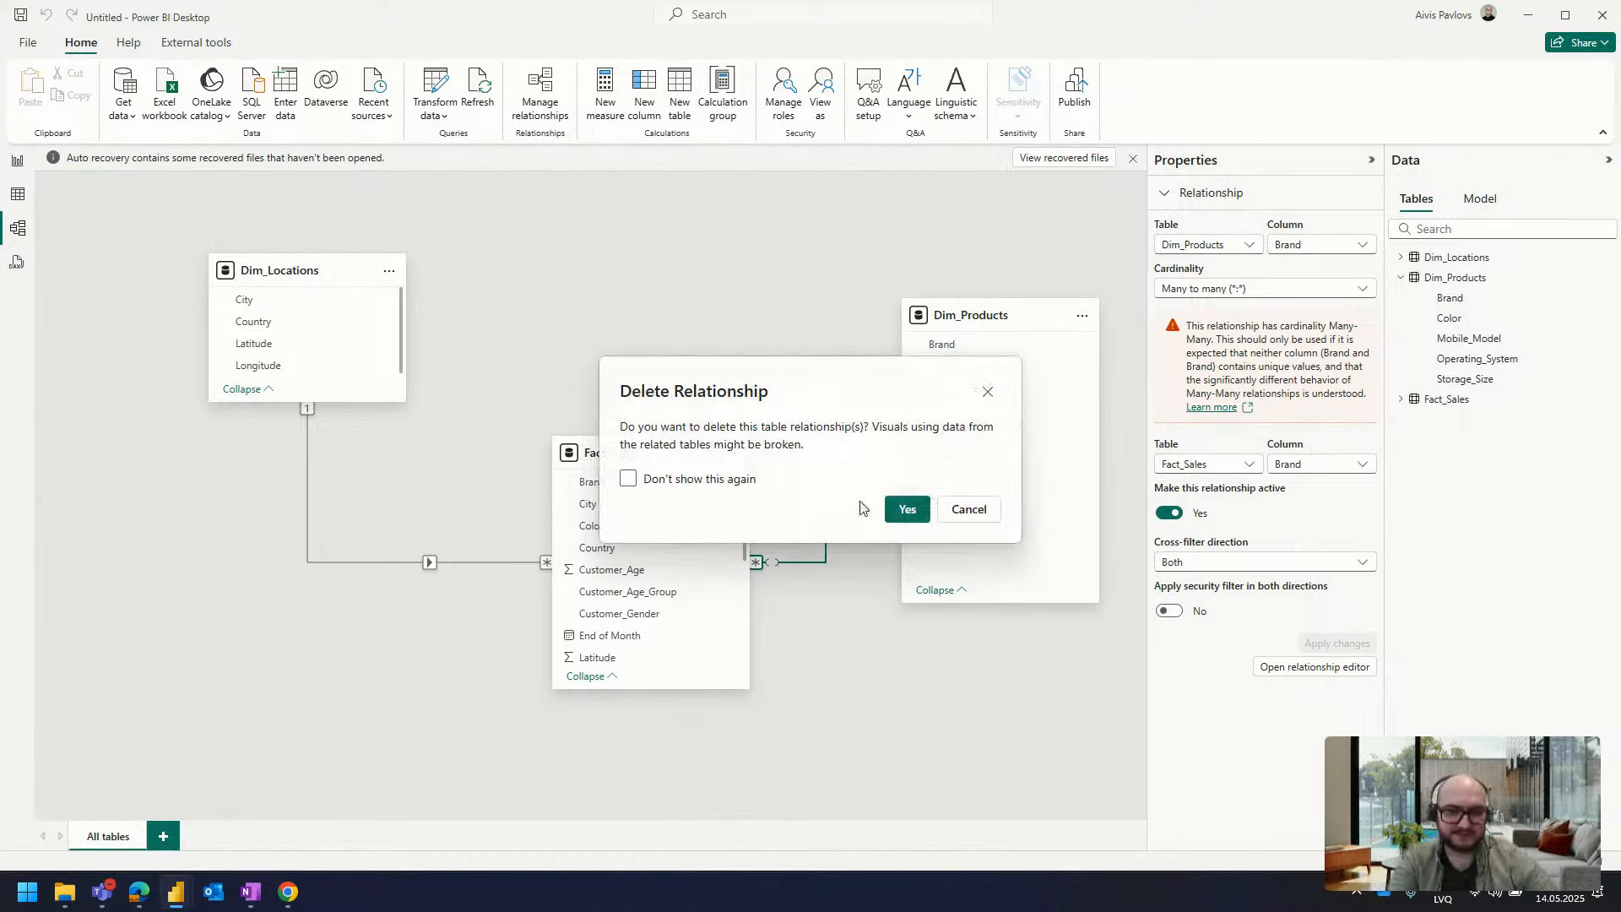
pyautogui.click(905, 509)
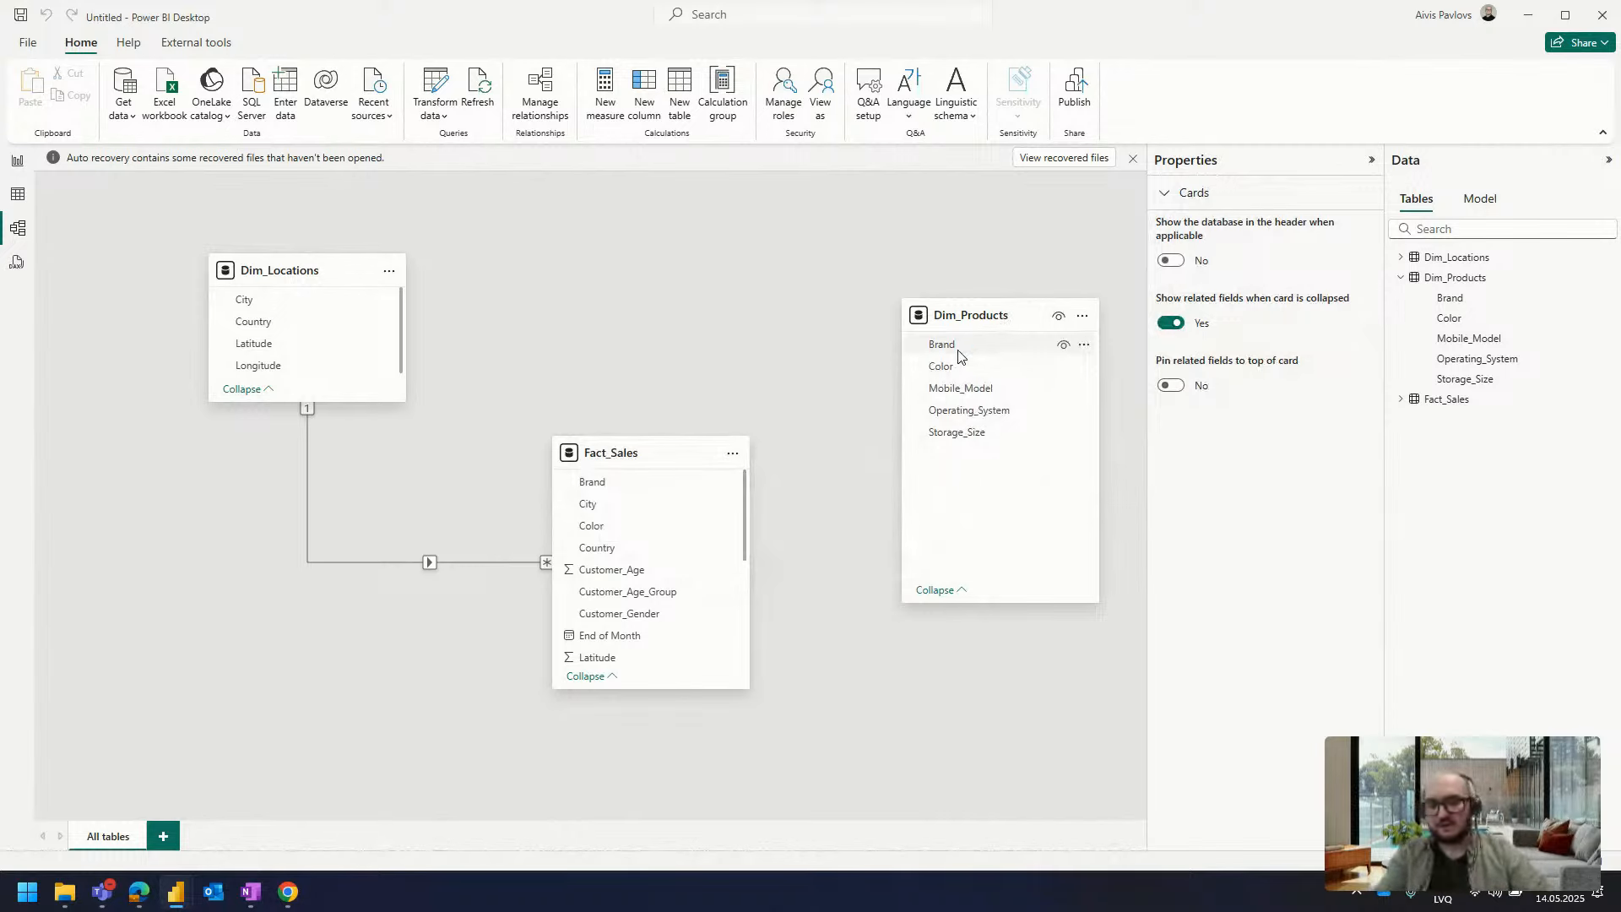
# Switch from the blank report's model to the Power Query Editor window of Sample_May_Onyx_2025
pyautogui.hotkey('alt', 'Tab')
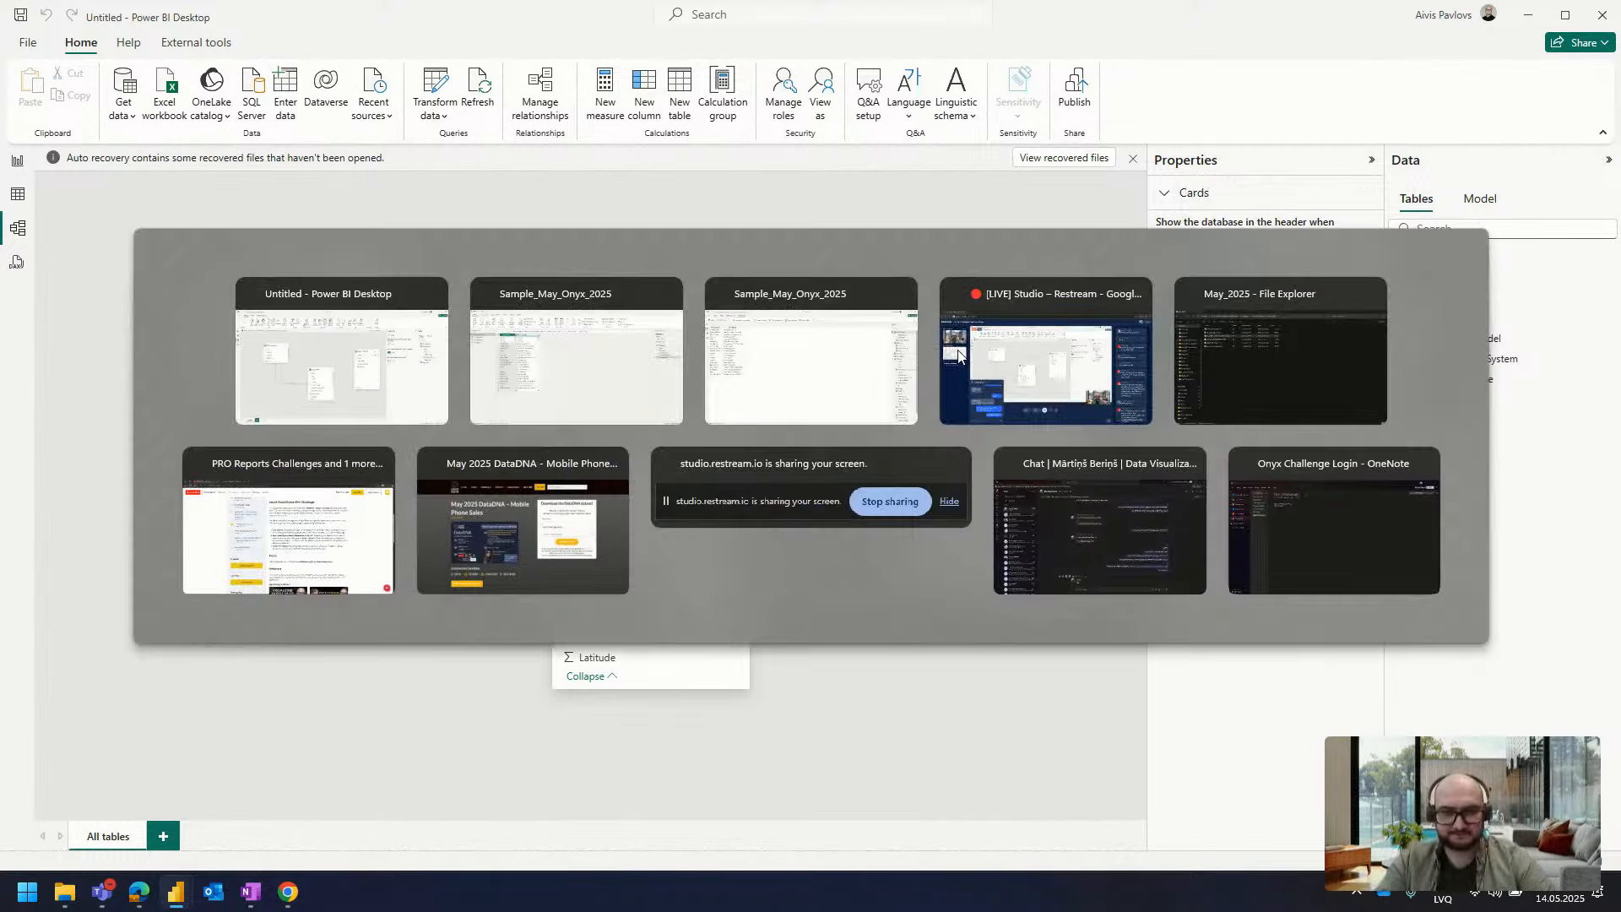
pyautogui.click(792, 424)
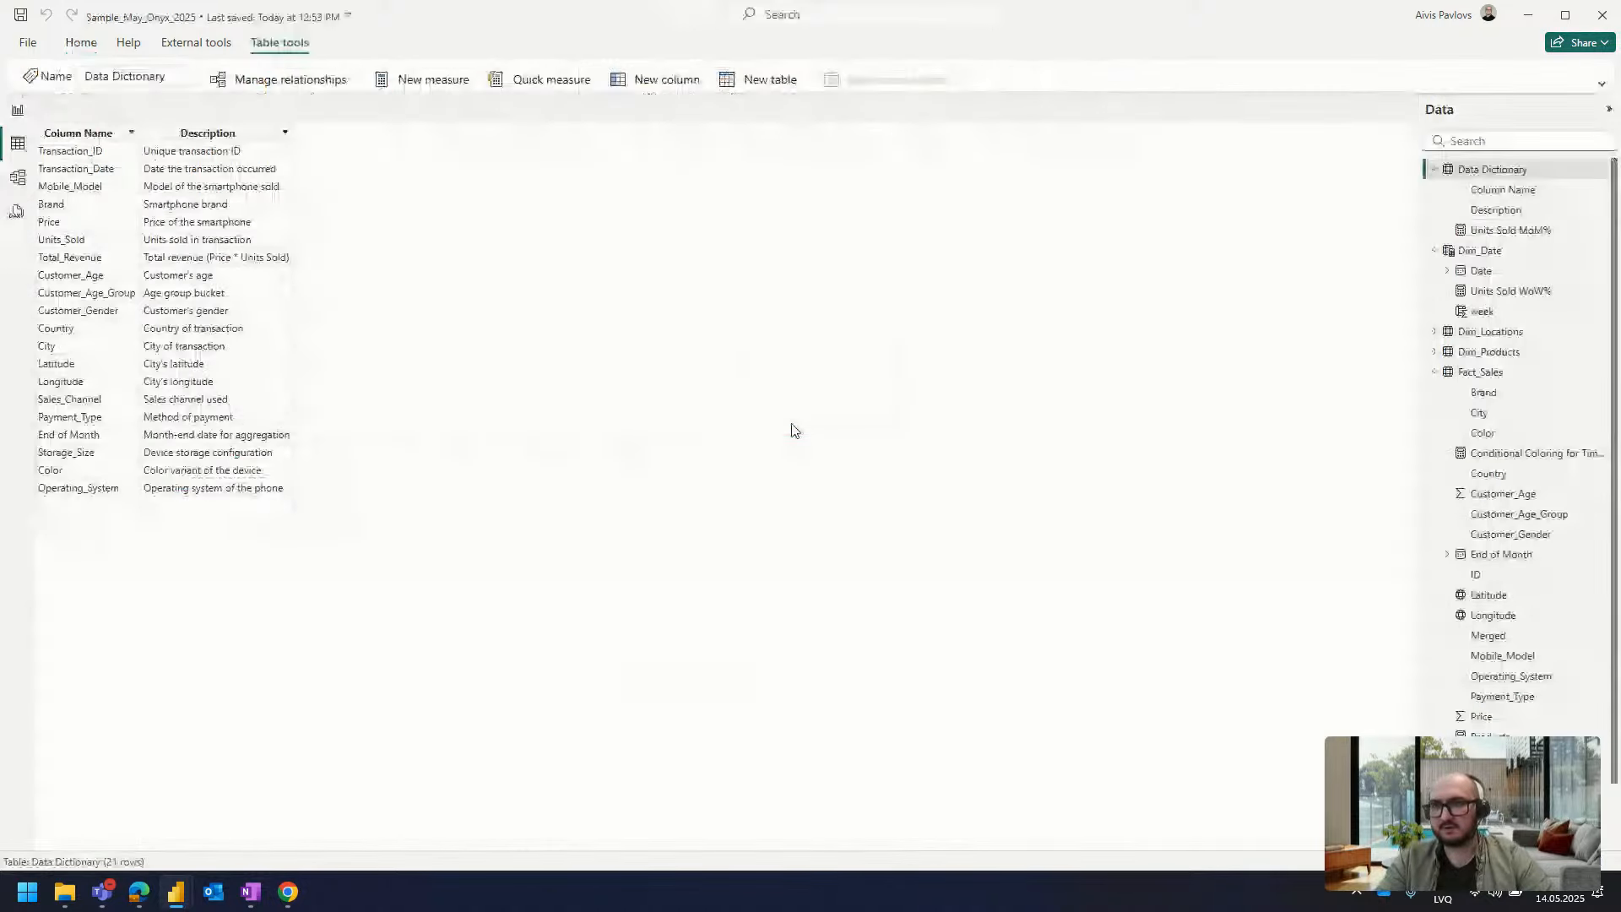
pyautogui.hotkey('alt', 'Tab')
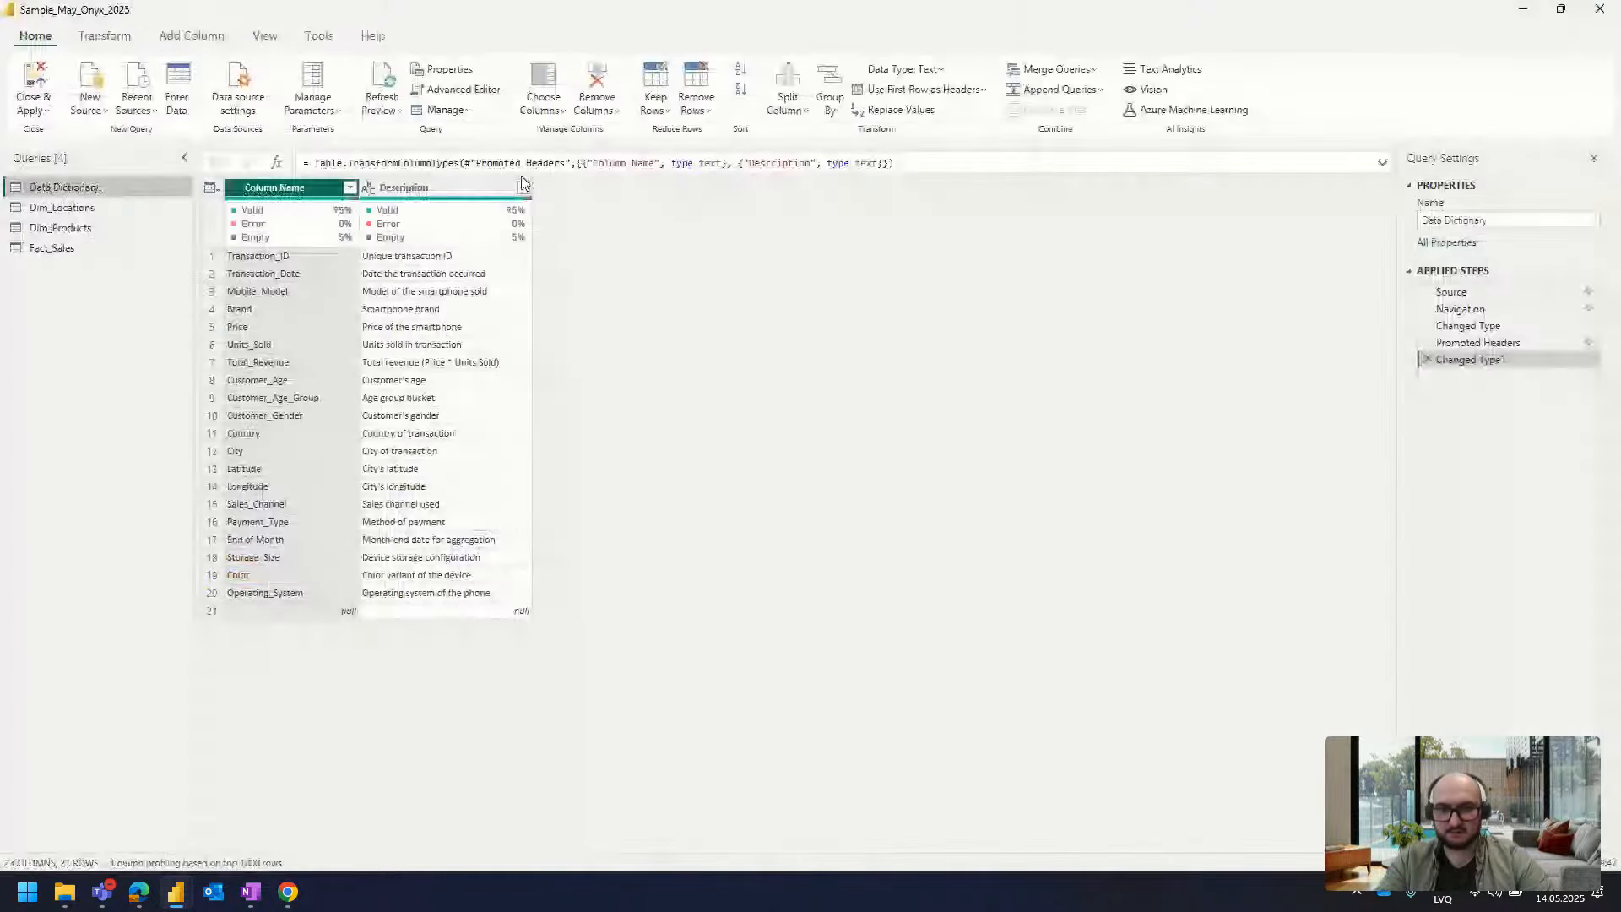
# Review the Dim_Products attribute columns and examine the ID column's statistics and value distribution in Dim_Products and Fact_Sales
pyautogui.click(90, 228)
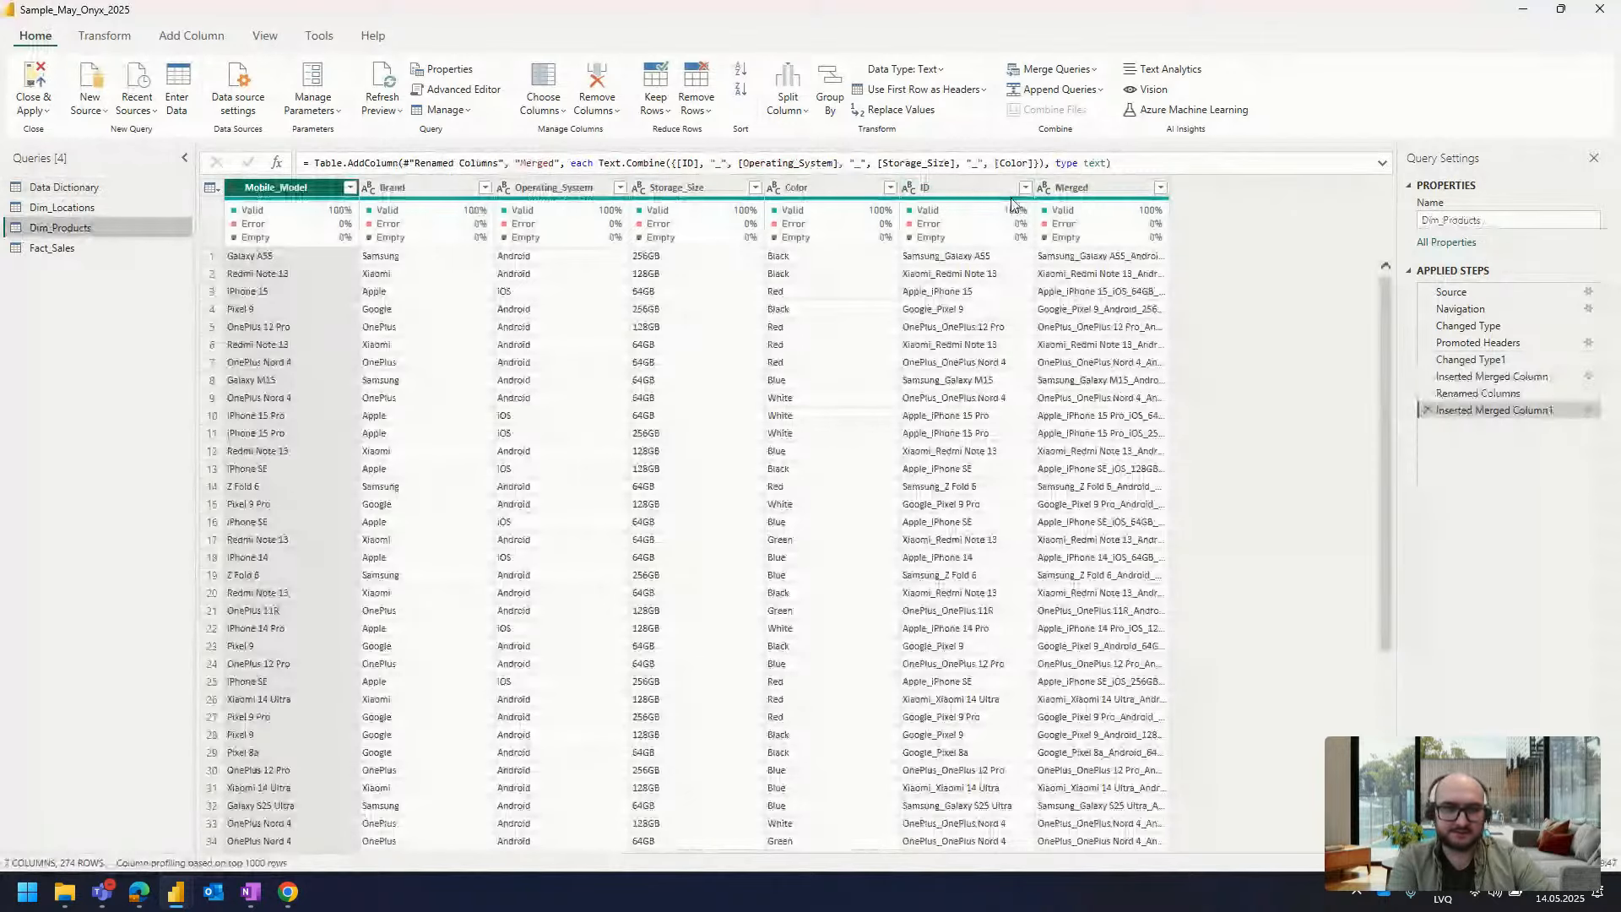
pyautogui.keyDown('shift'); pyautogui.click(817, 191); pyautogui.keyUp('shift')
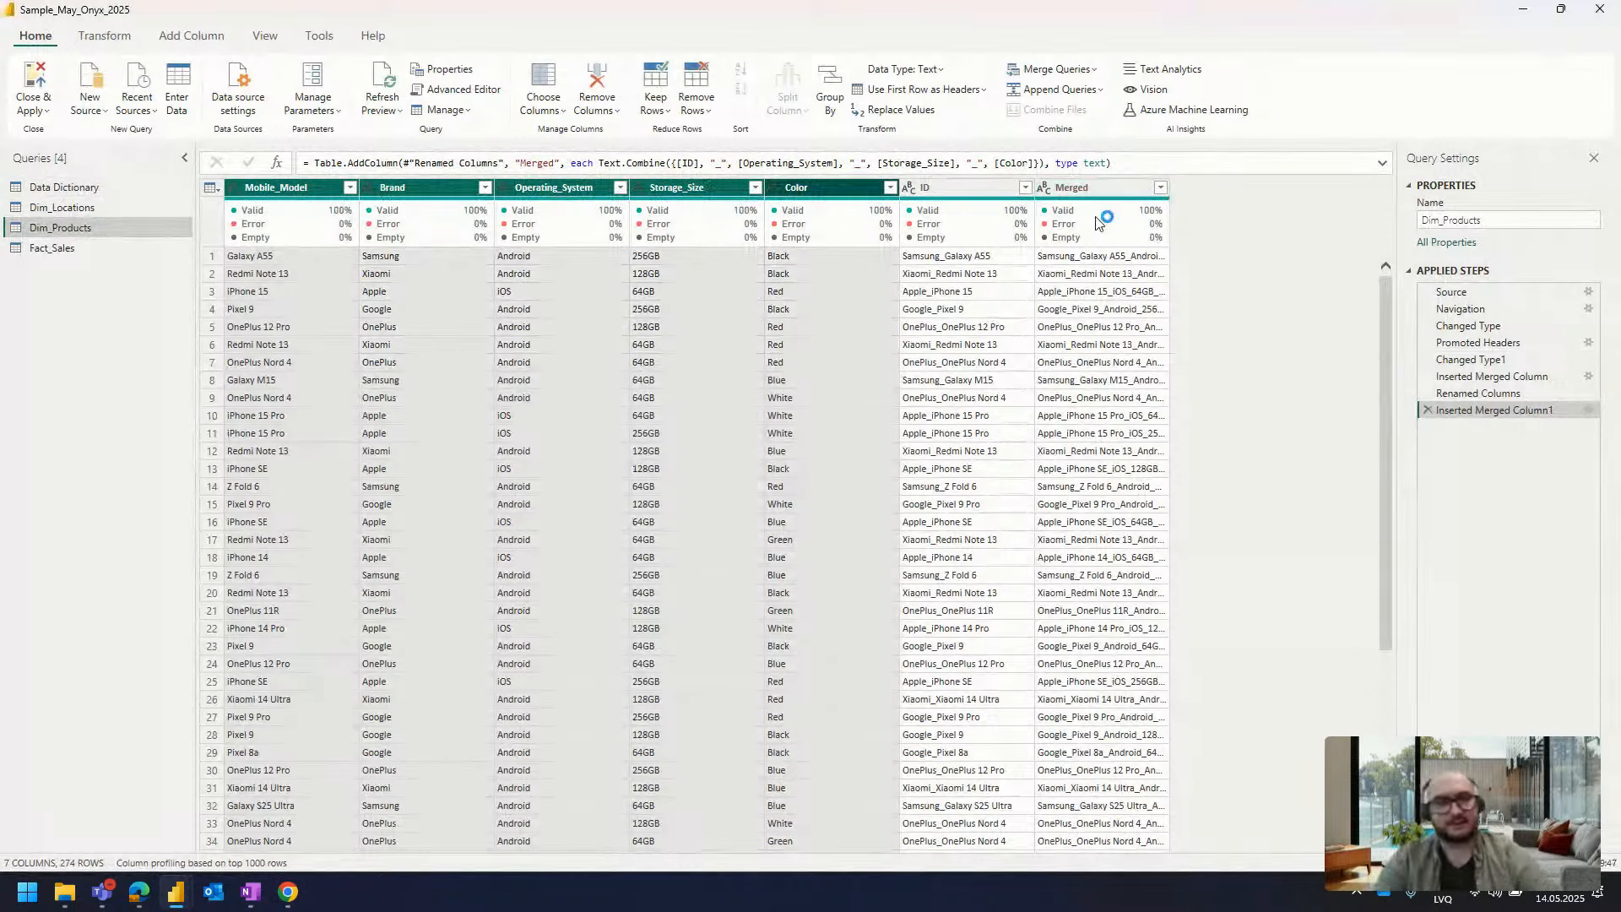
pyautogui.click(976, 192)
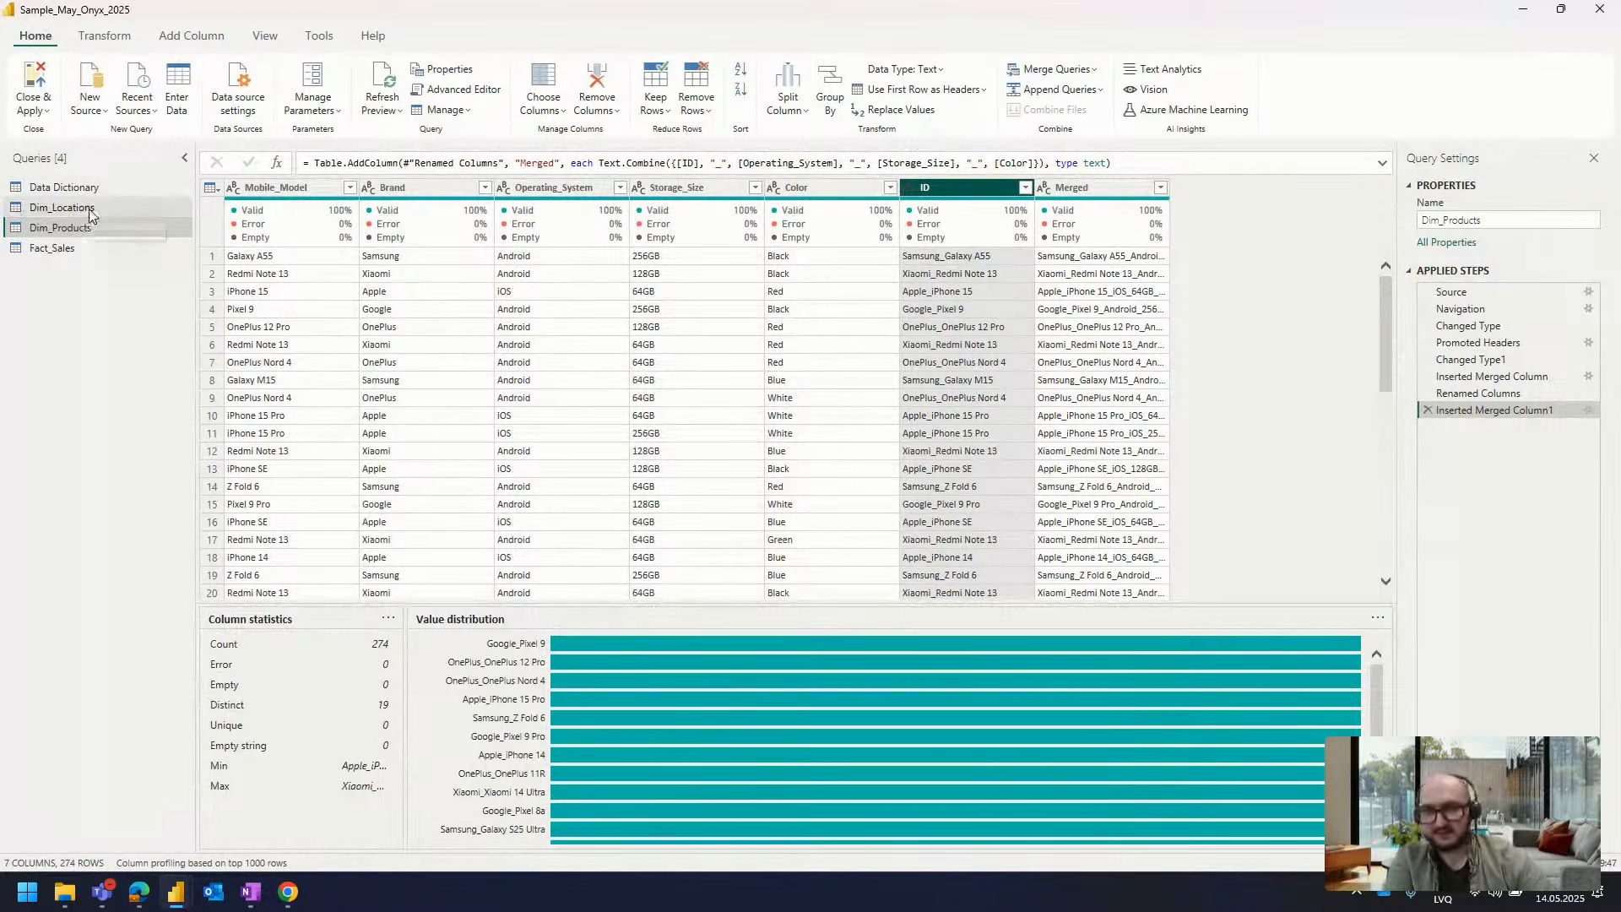
pyautogui.click(51, 250)
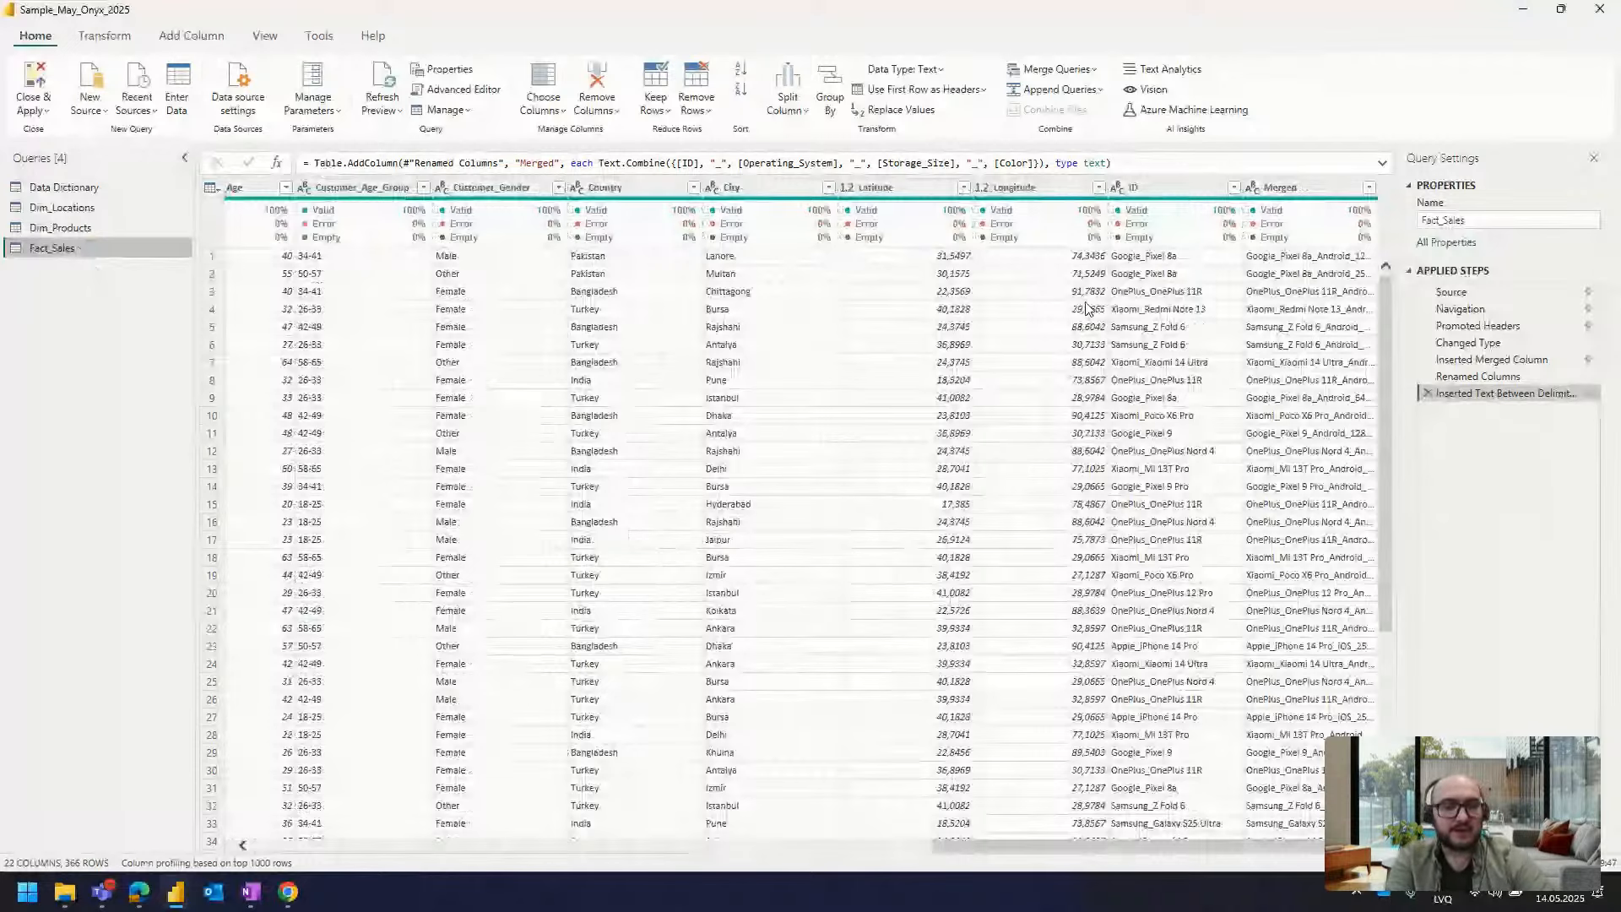
pyautogui.click(1158, 192)
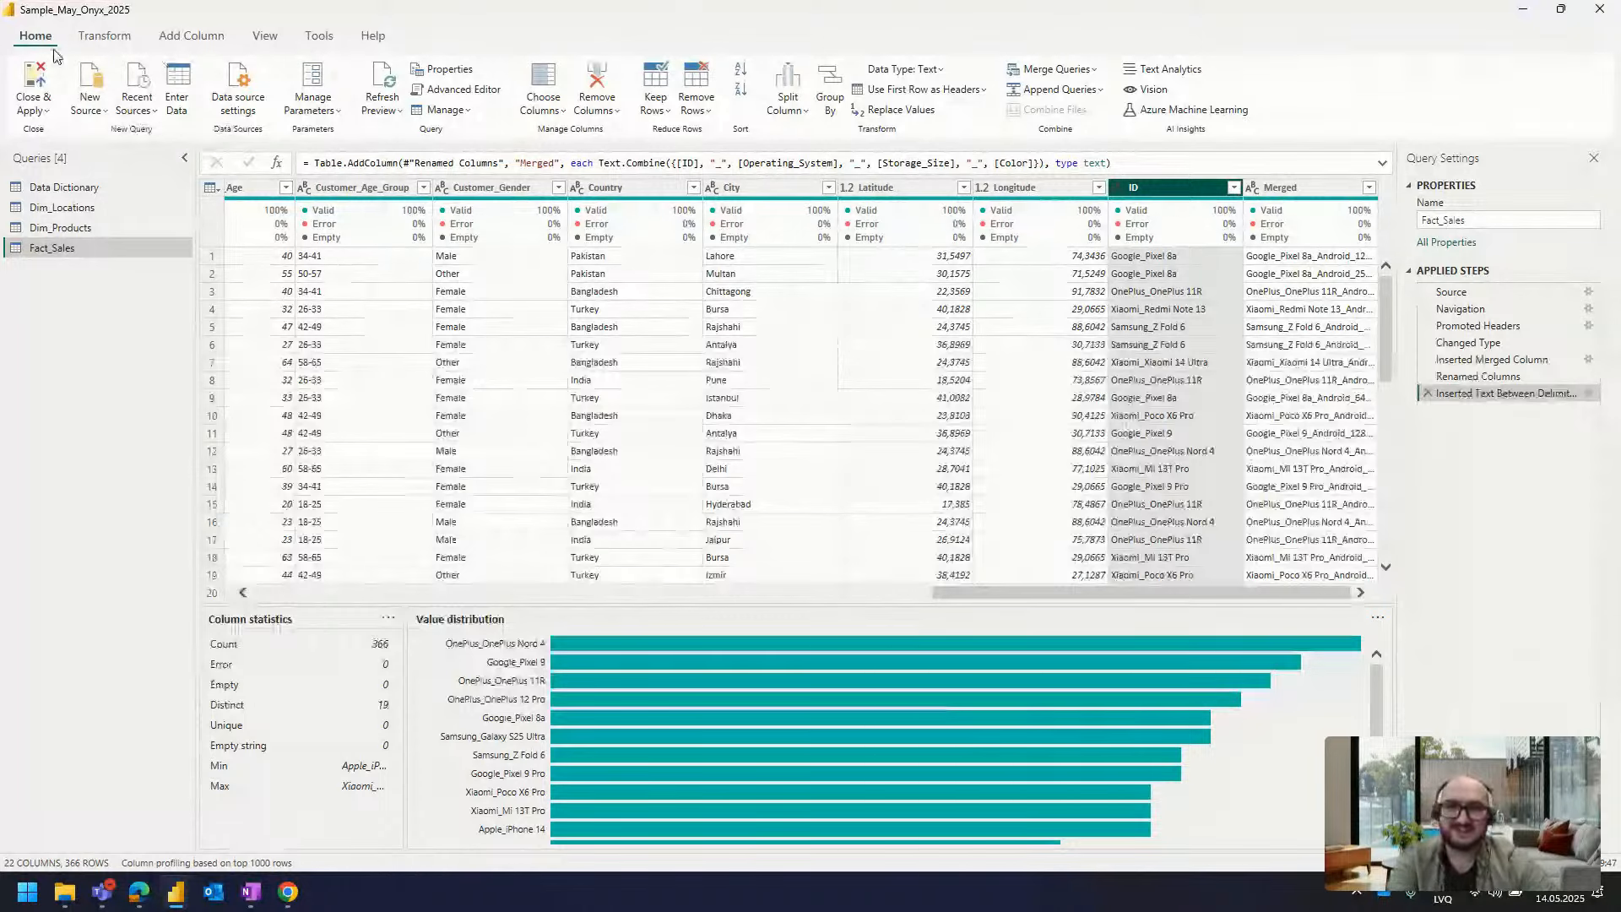
pyautogui.click(186, 37)
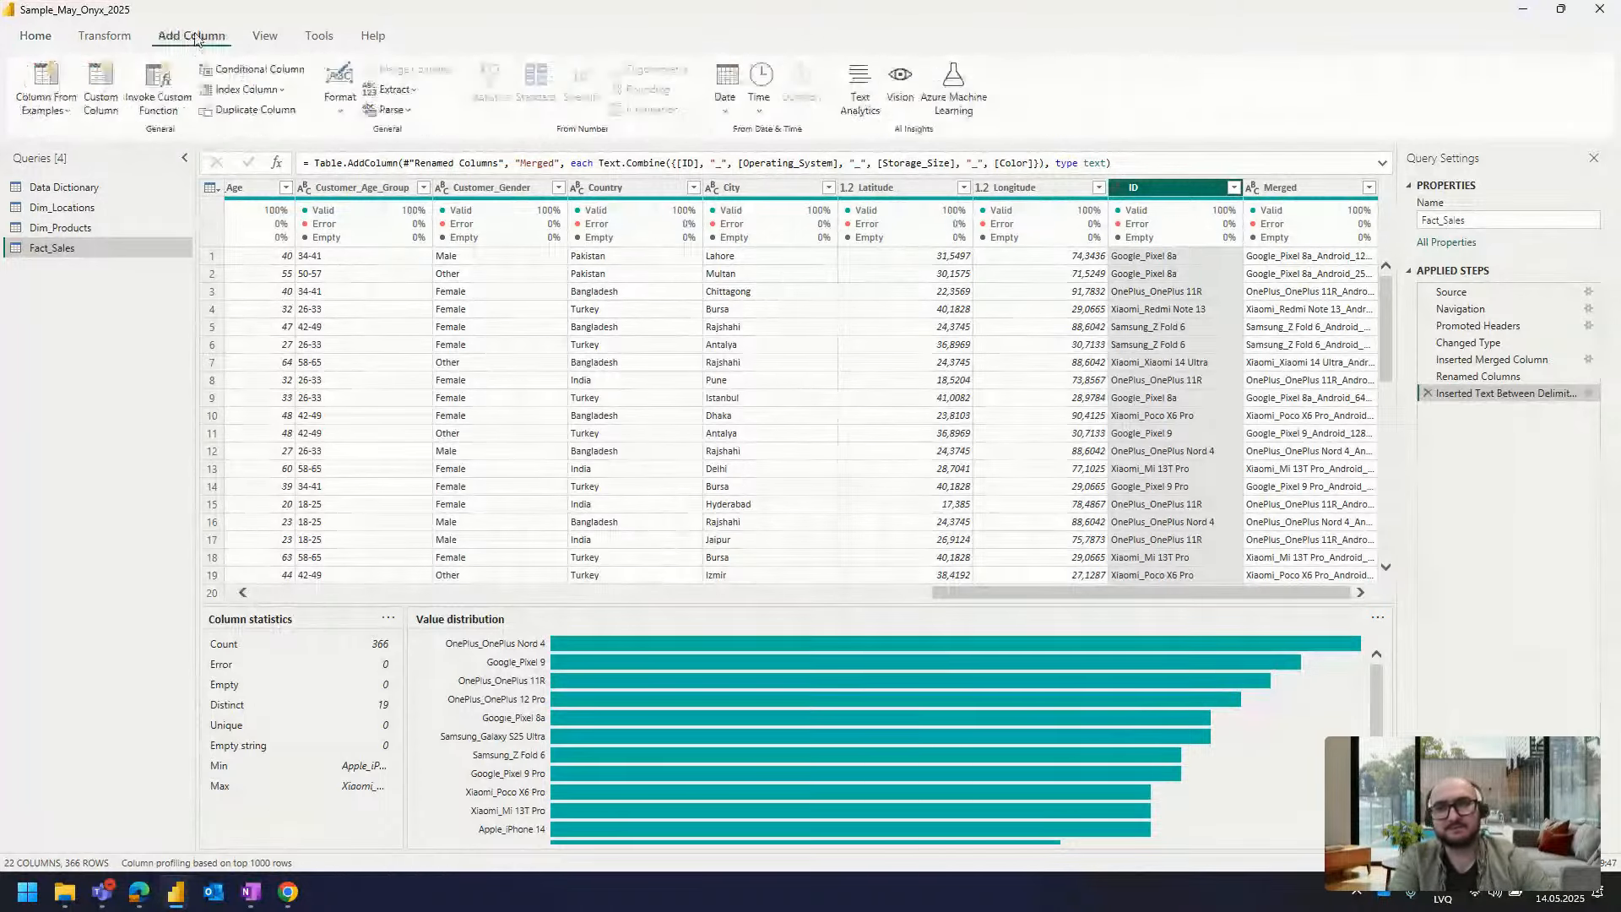
pyautogui.click(54, 84)
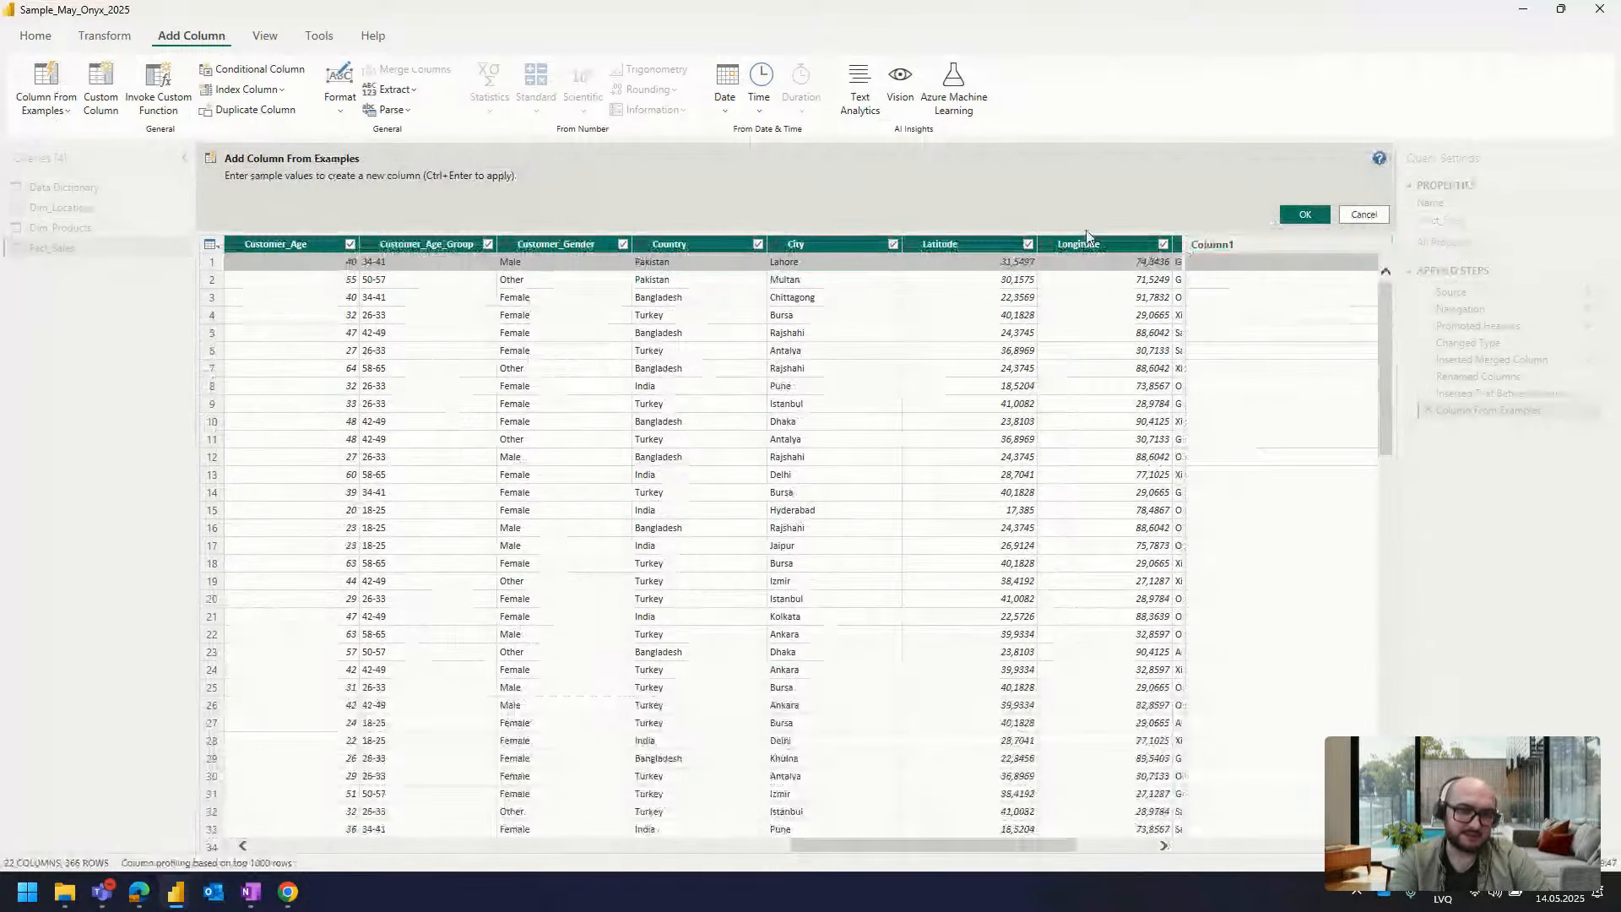
pyautogui.click(1363, 214)
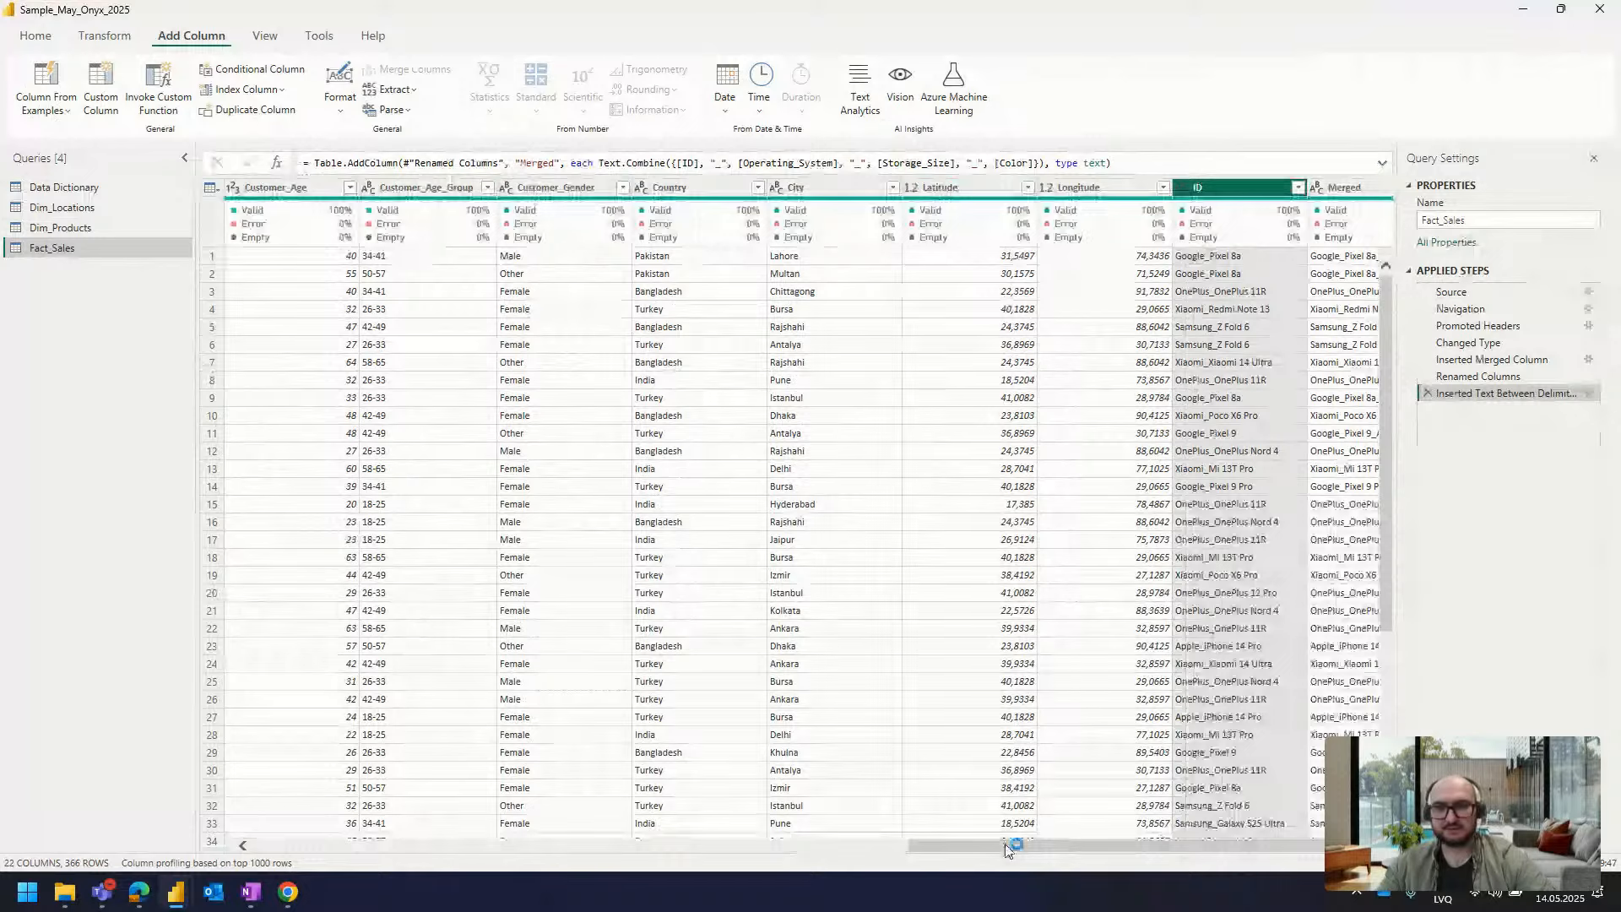
# Try to add a Fact_Sales column from examples based on all columns, using the sample value Google_Pixel 8a_128GB
pyautogui.moveTo(1007, 849); pyautogui.dragTo(501, 837)
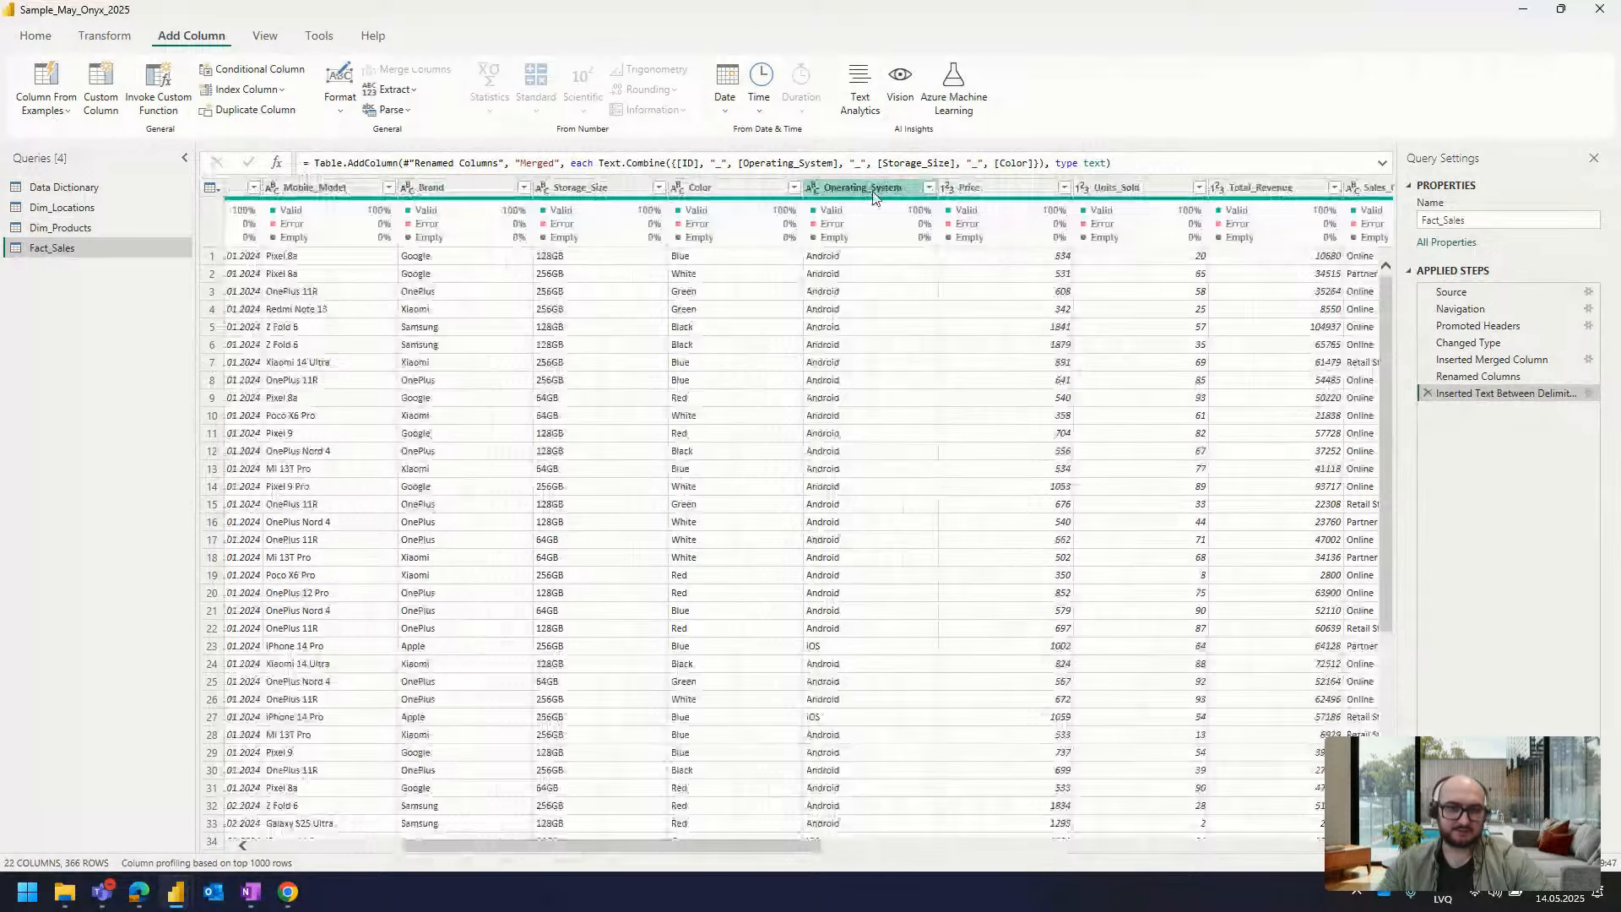
pyautogui.click(461, 193)
pyautogui.keyDown('ctrl'); pyautogui.click(314, 194); pyautogui.keyUp('ctrl')
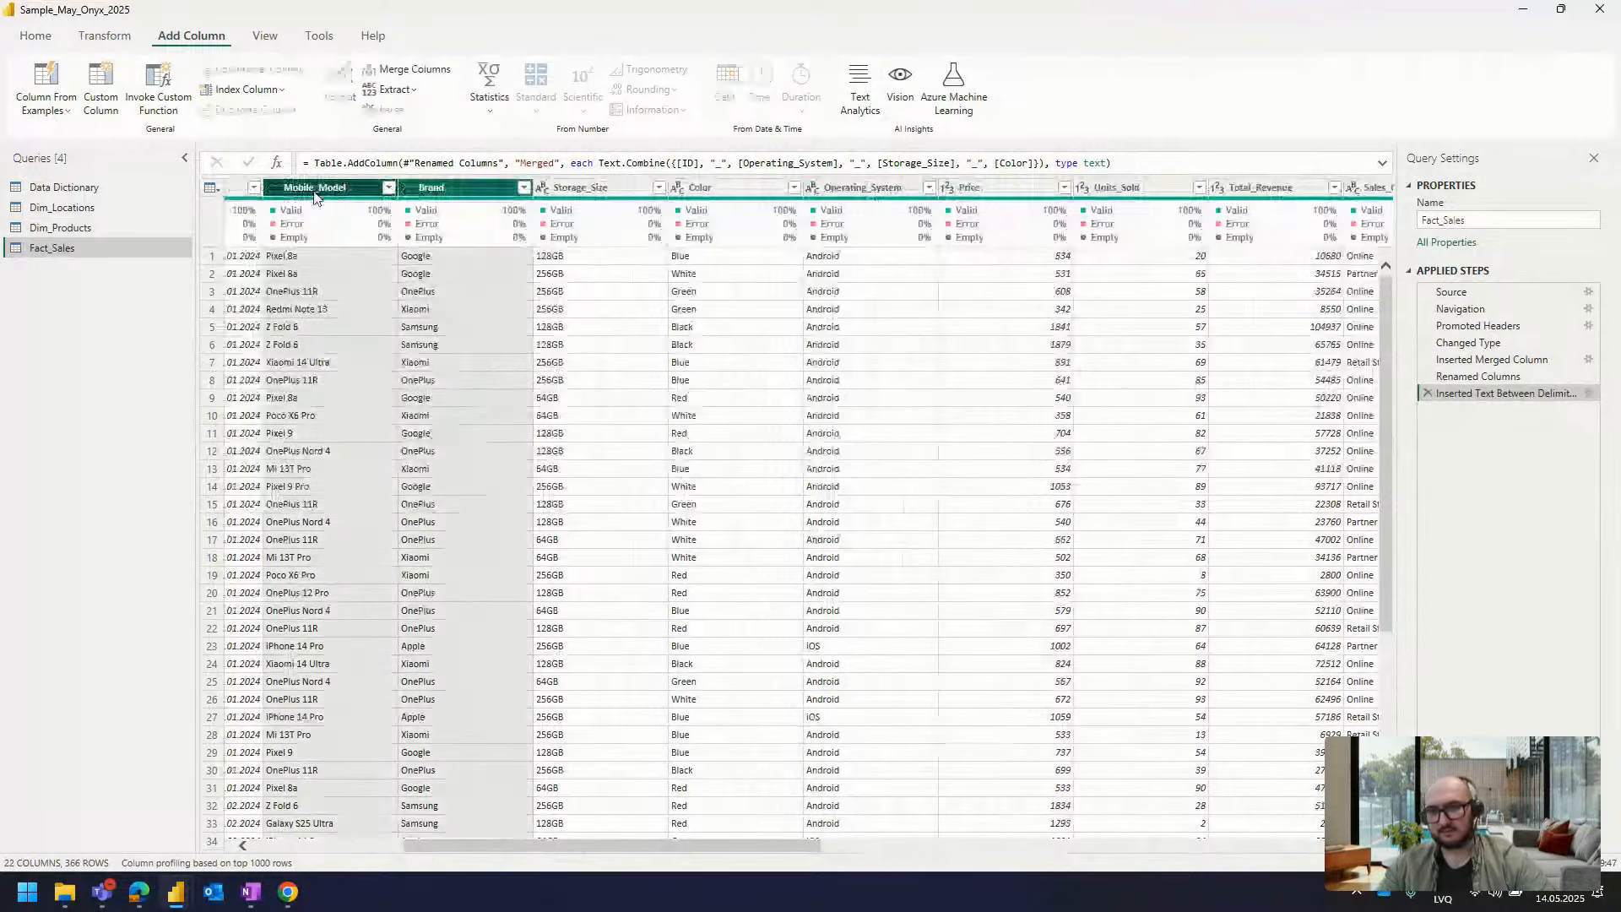
pyautogui.click(68, 111)
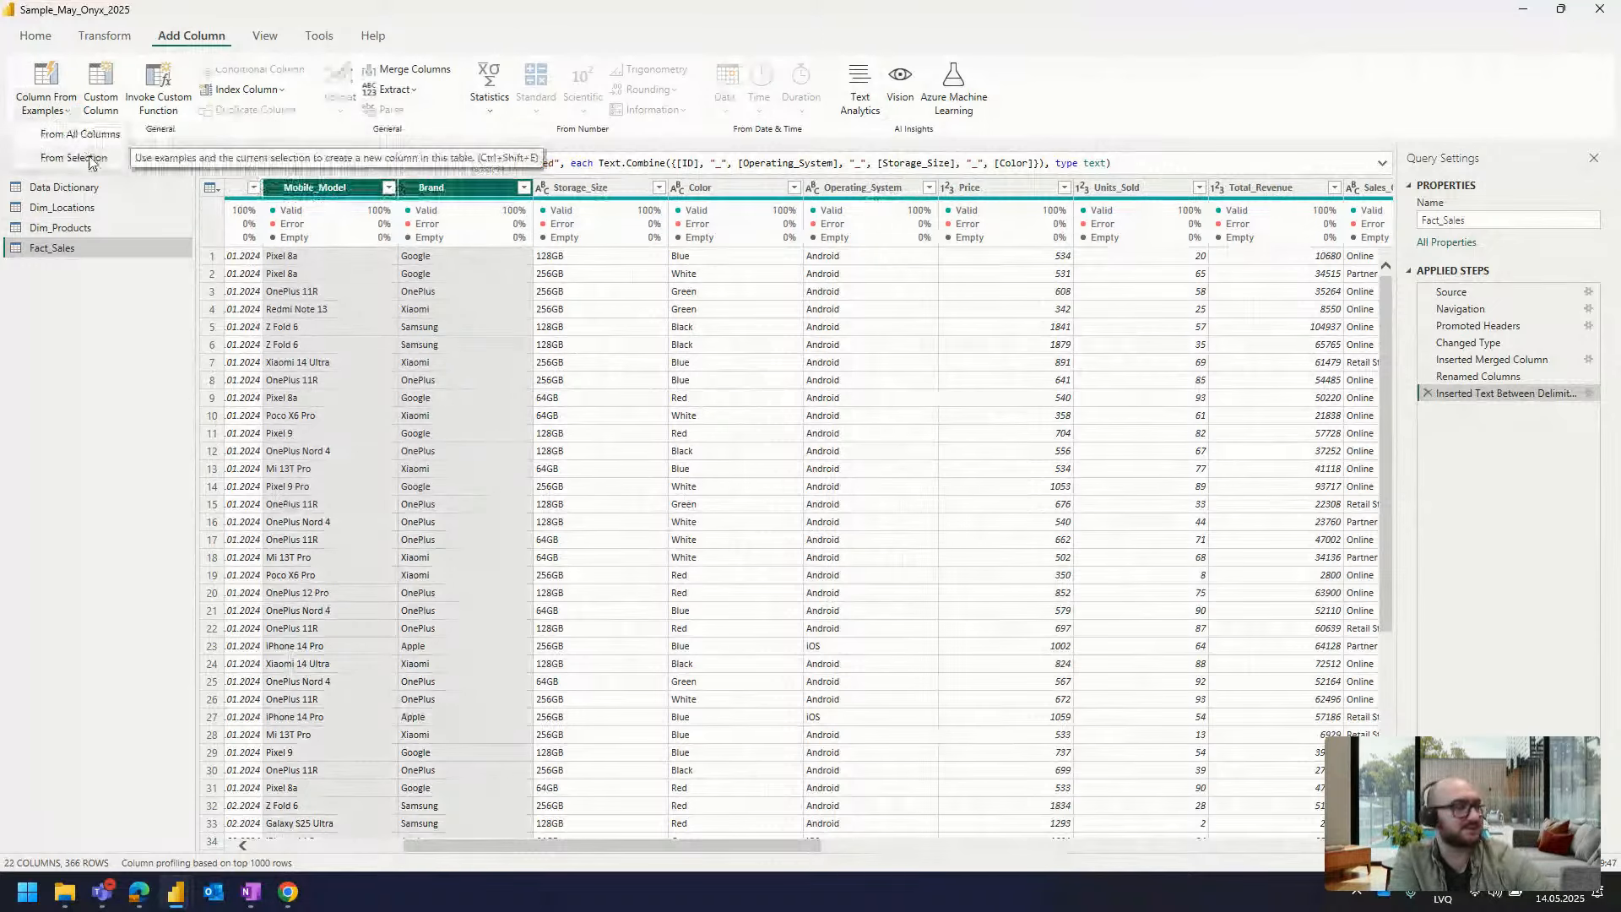
pyautogui.click(91, 133)
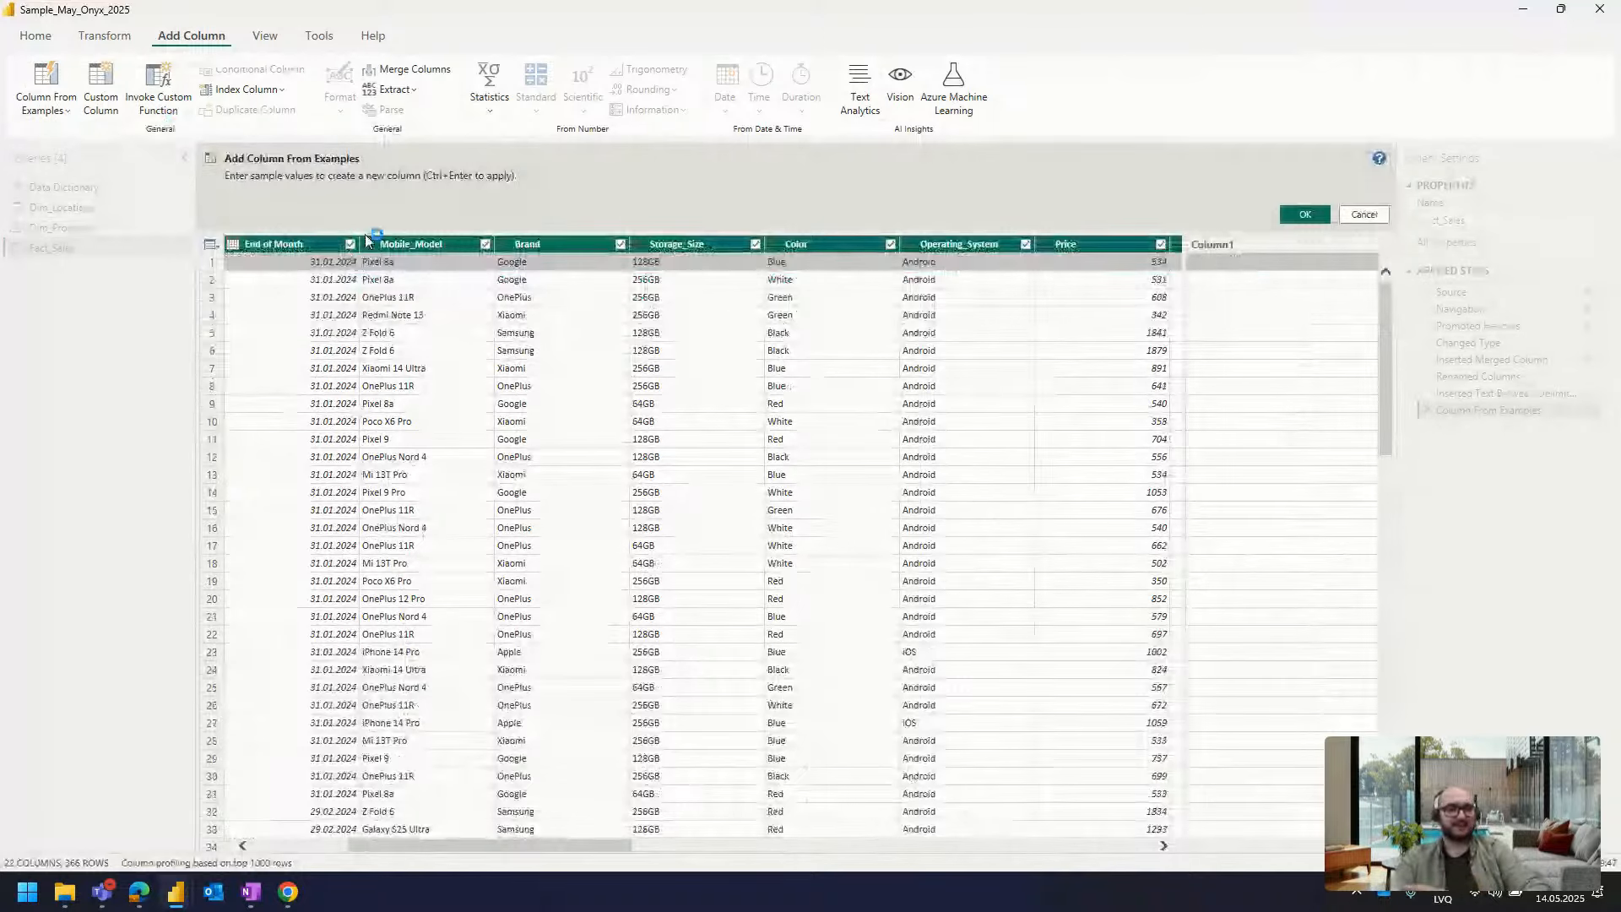
pyautogui.click(1259, 267)
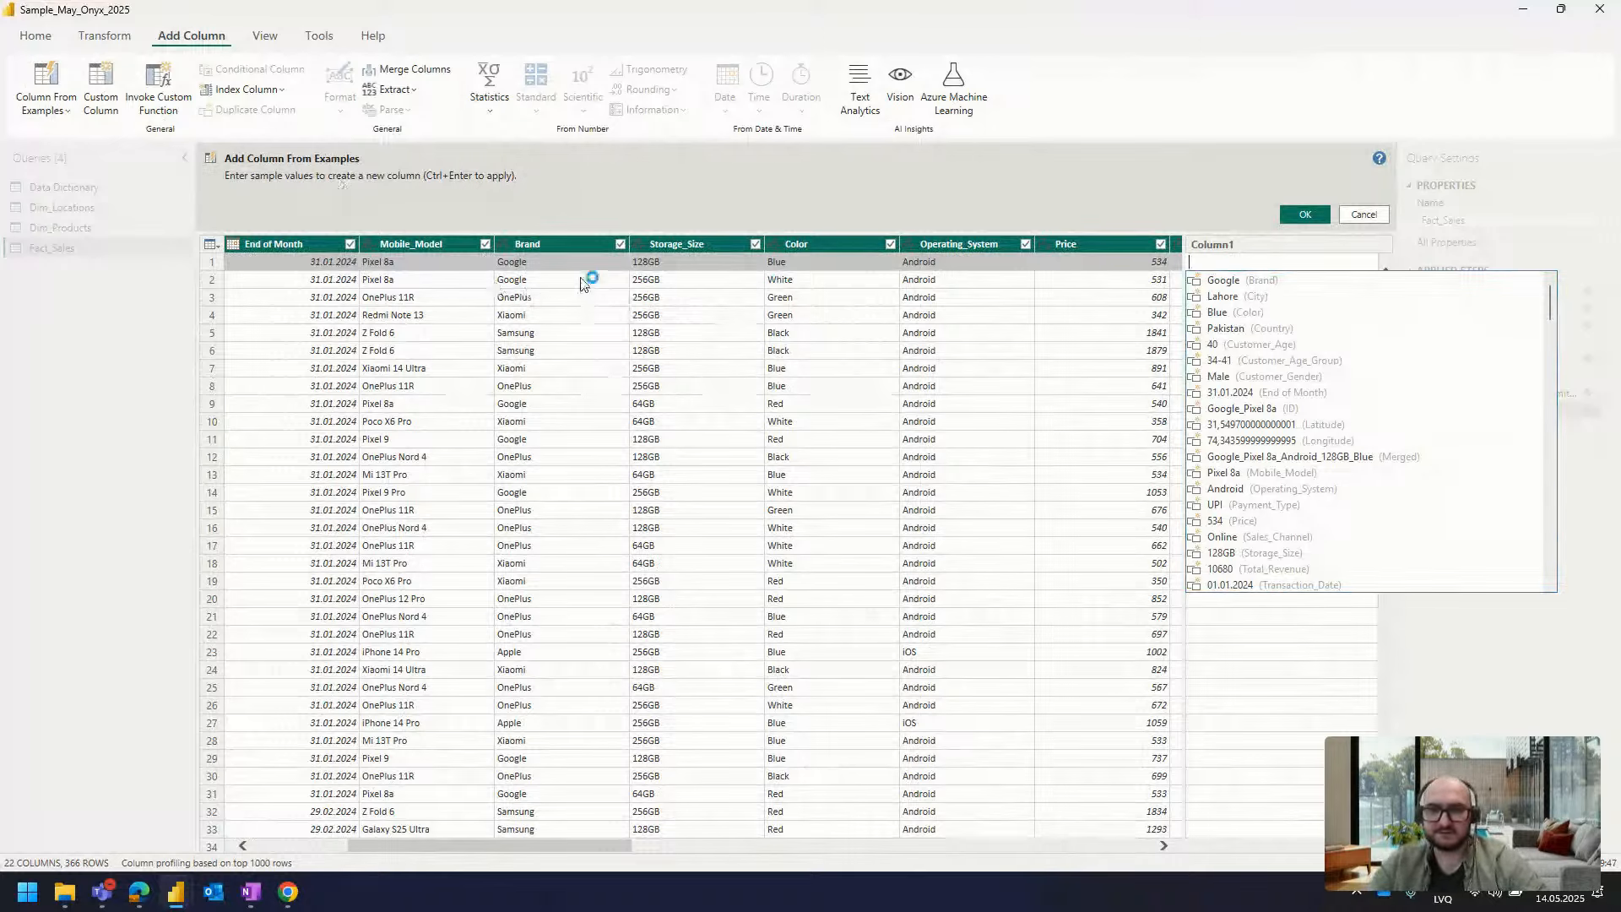
pyautogui.write('G')
pyautogui.write('oogle')
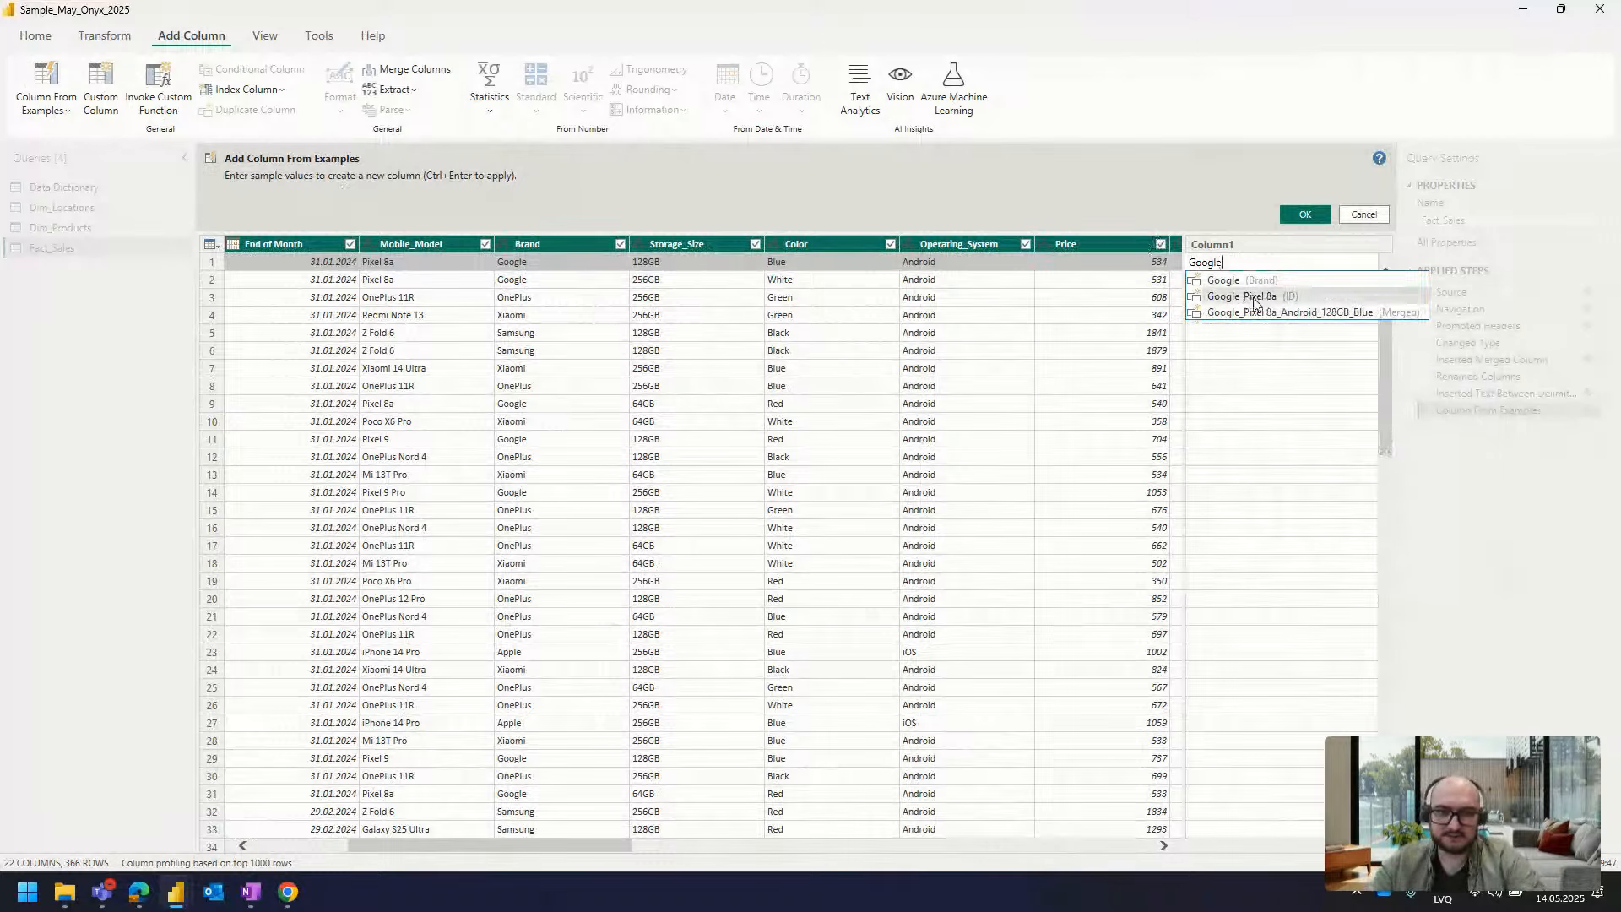
pyautogui.write('_')
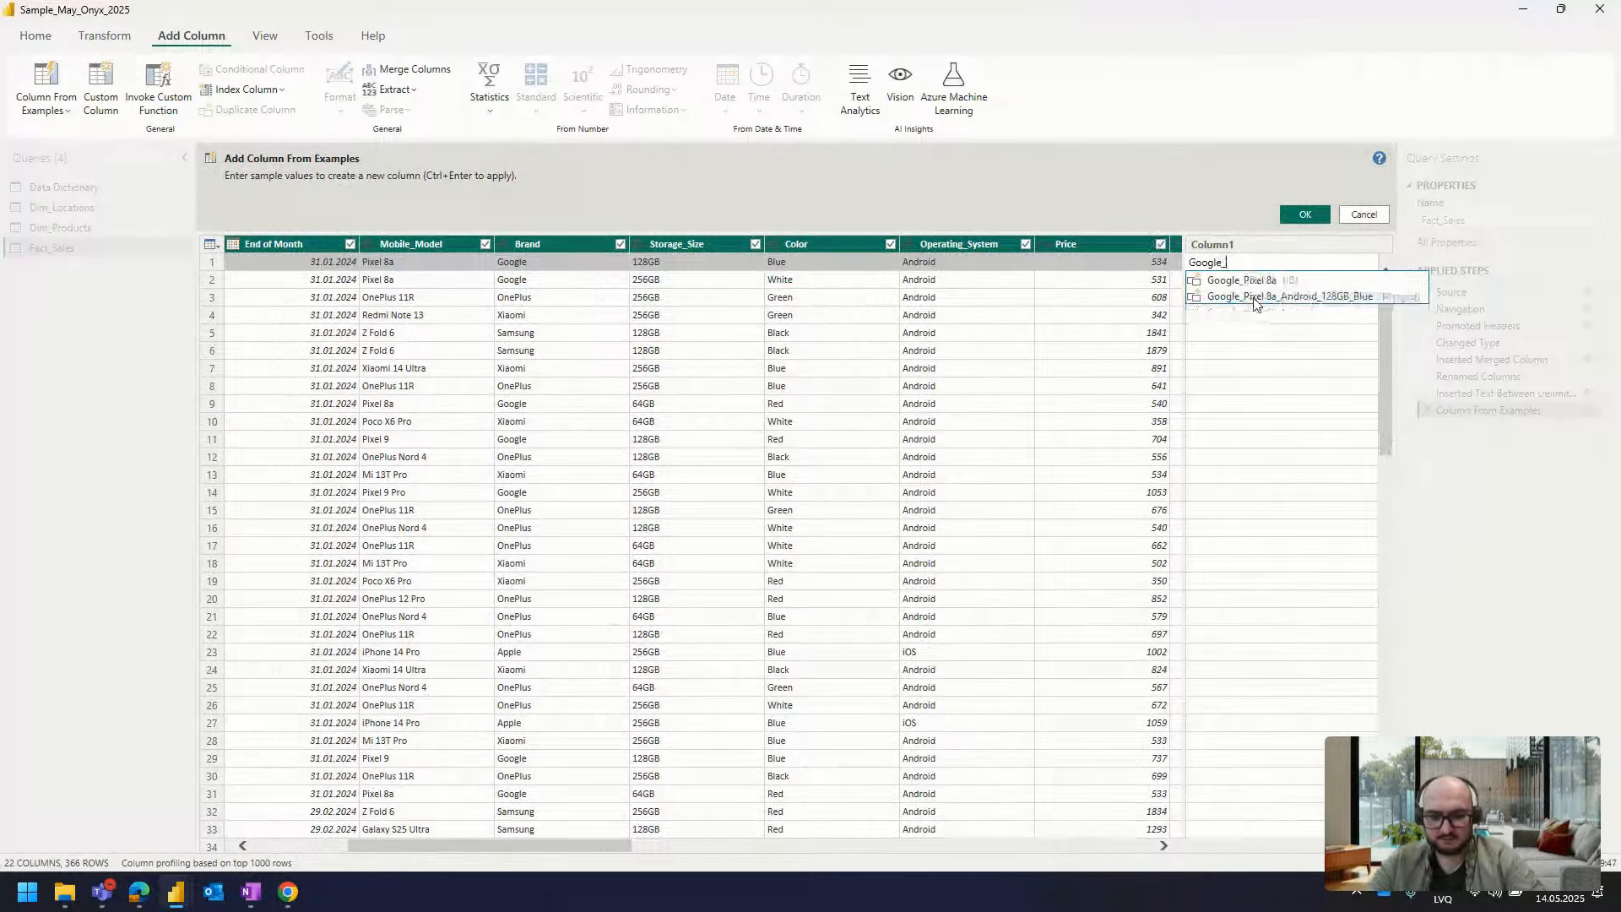
pyautogui.write('Pix')
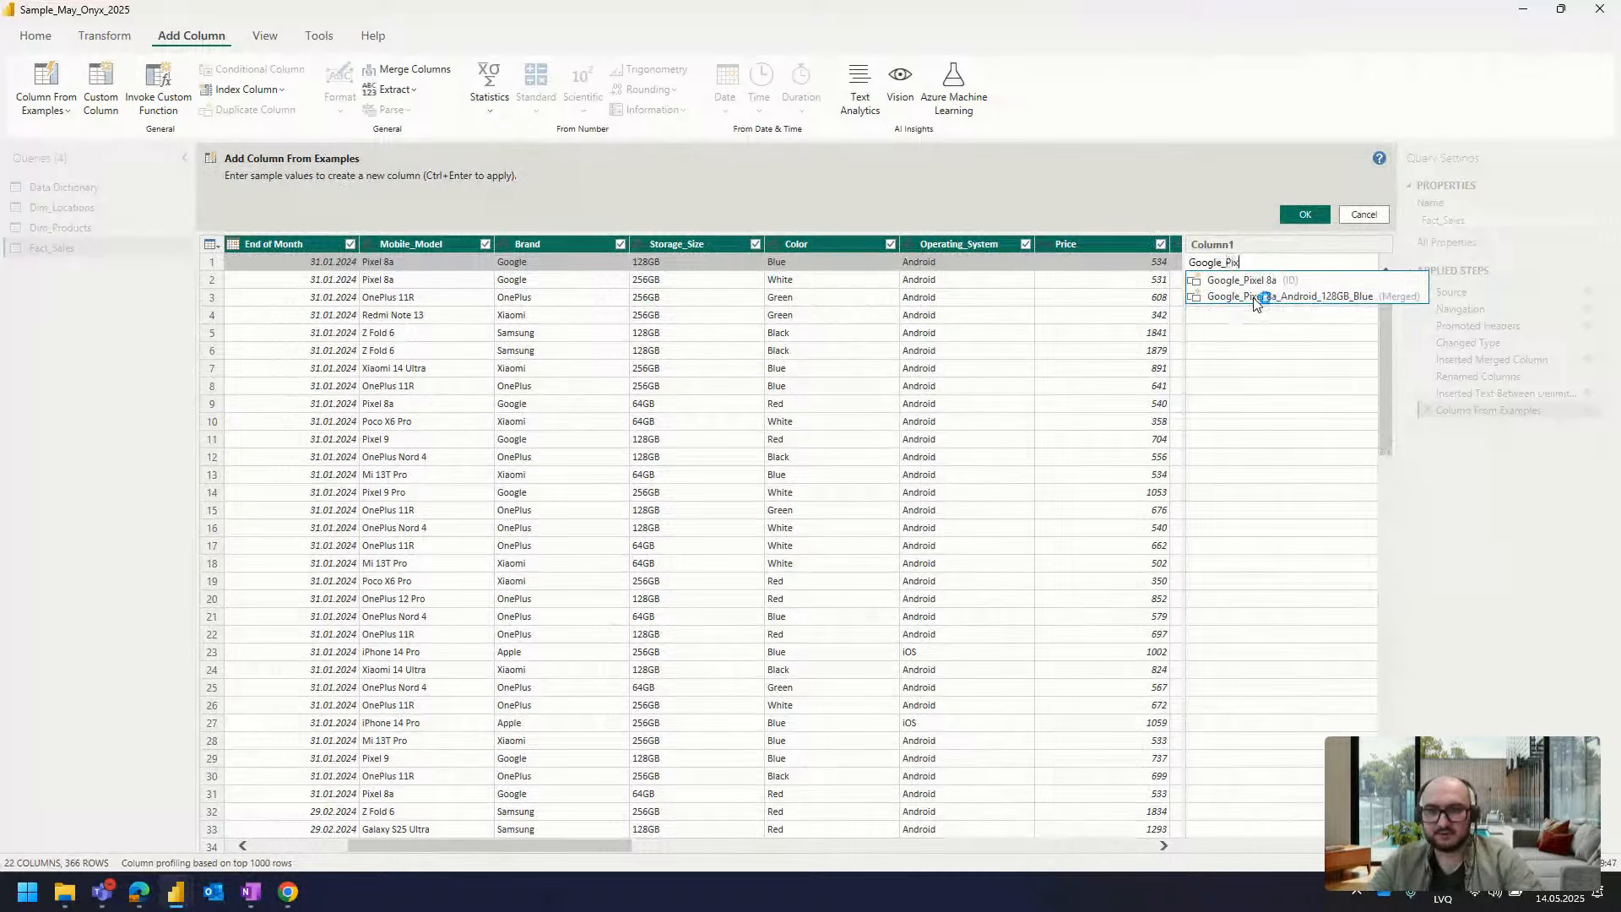
pyautogui.write('el 8a')
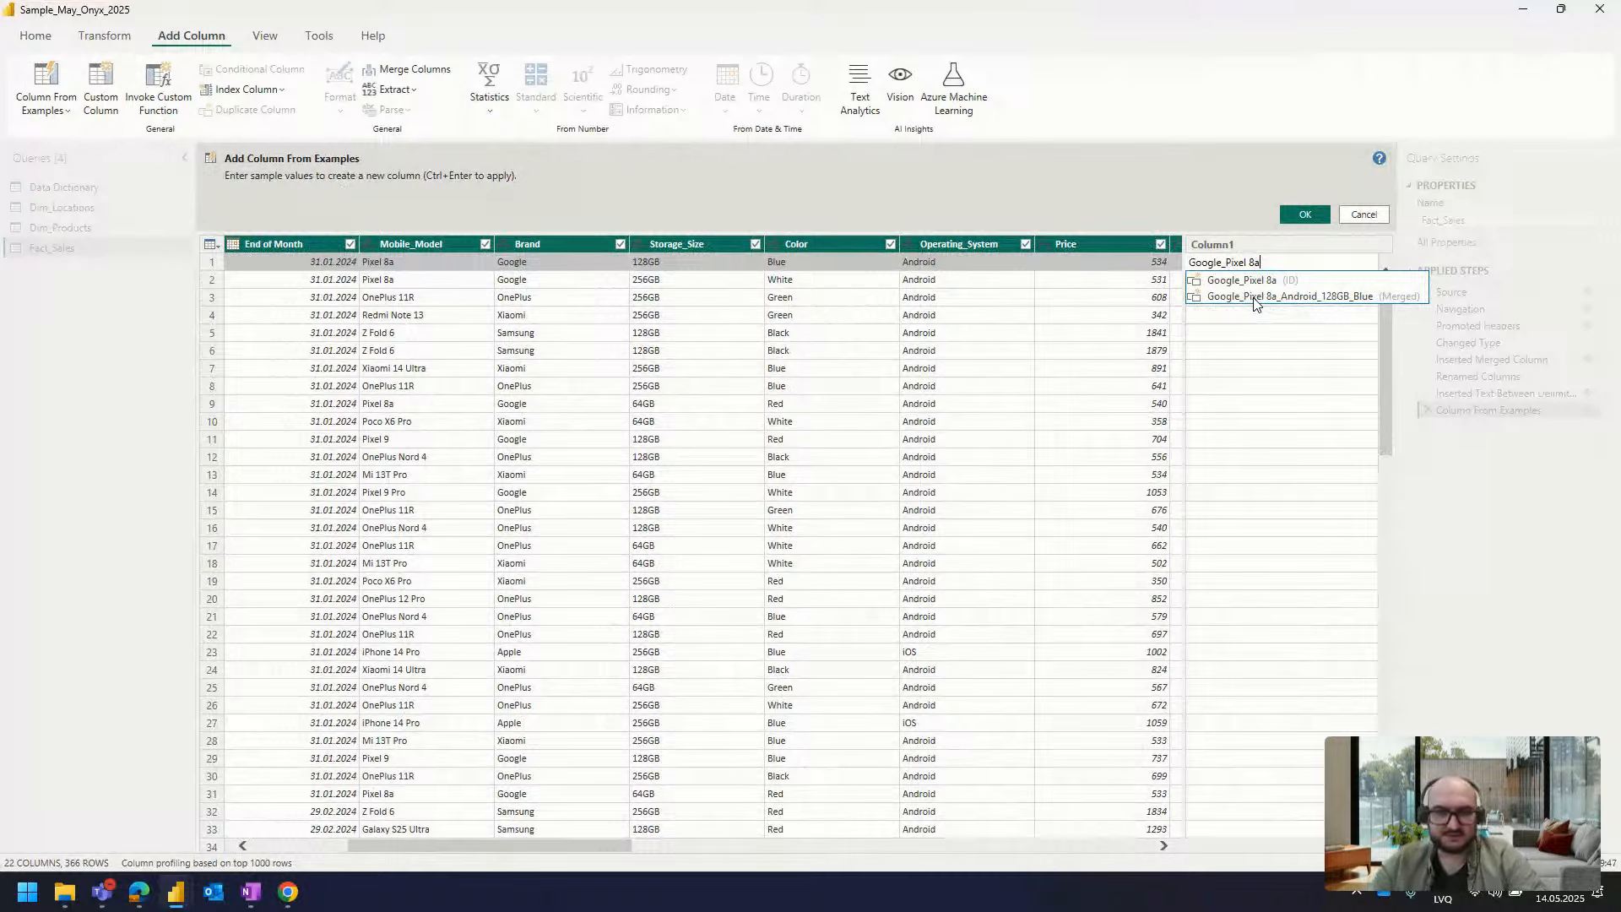
pyautogui.write('_')
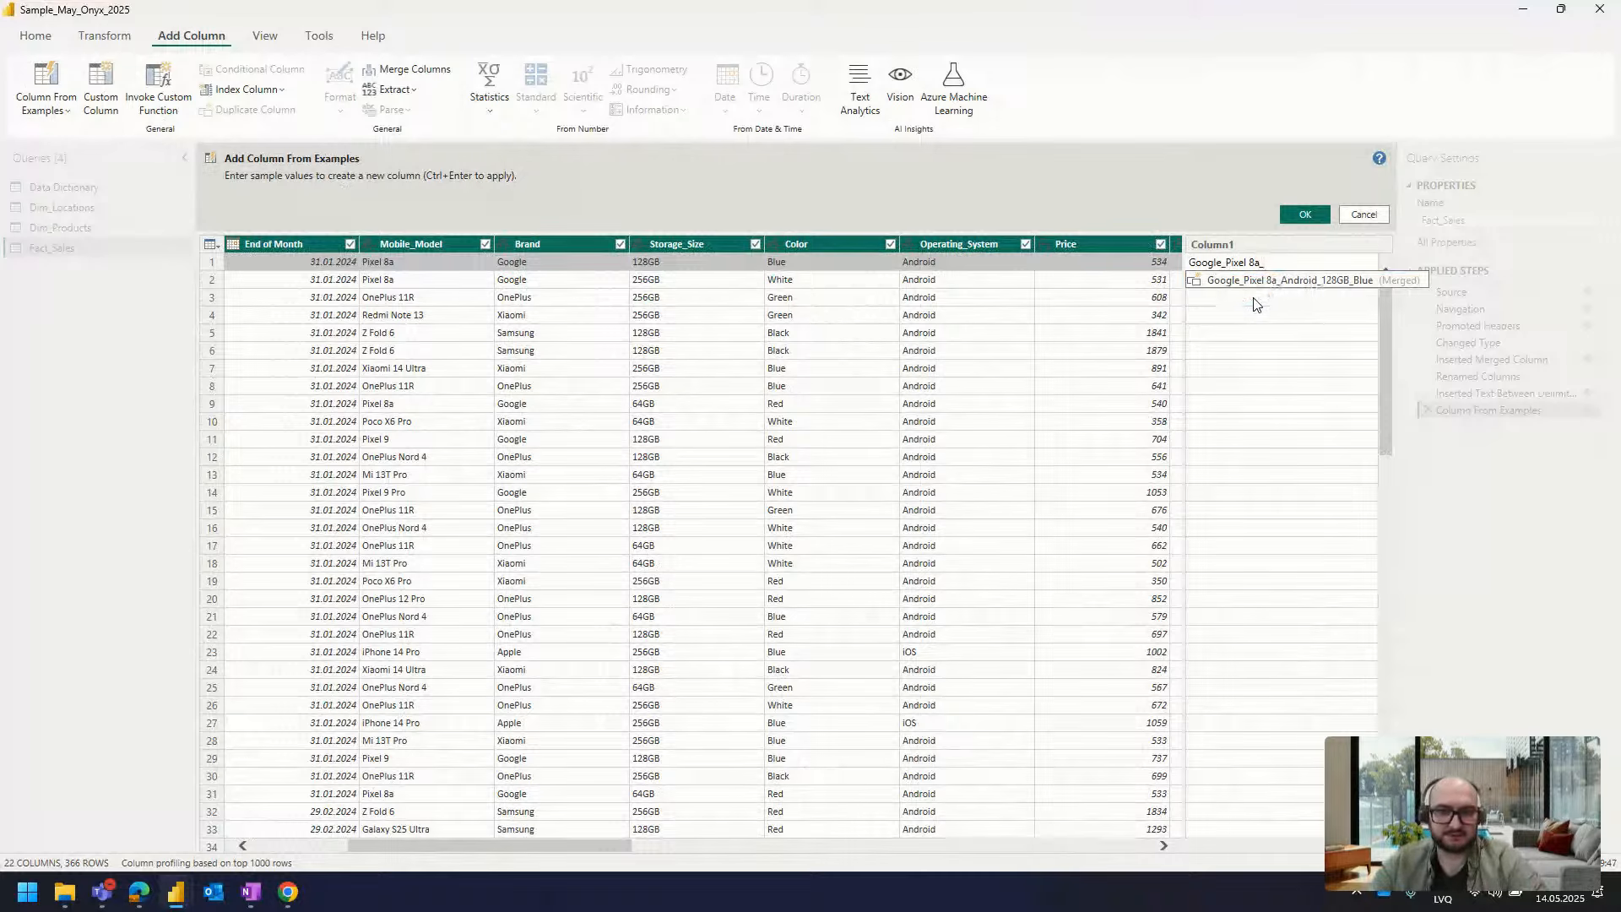
pyautogui.write('128GB')
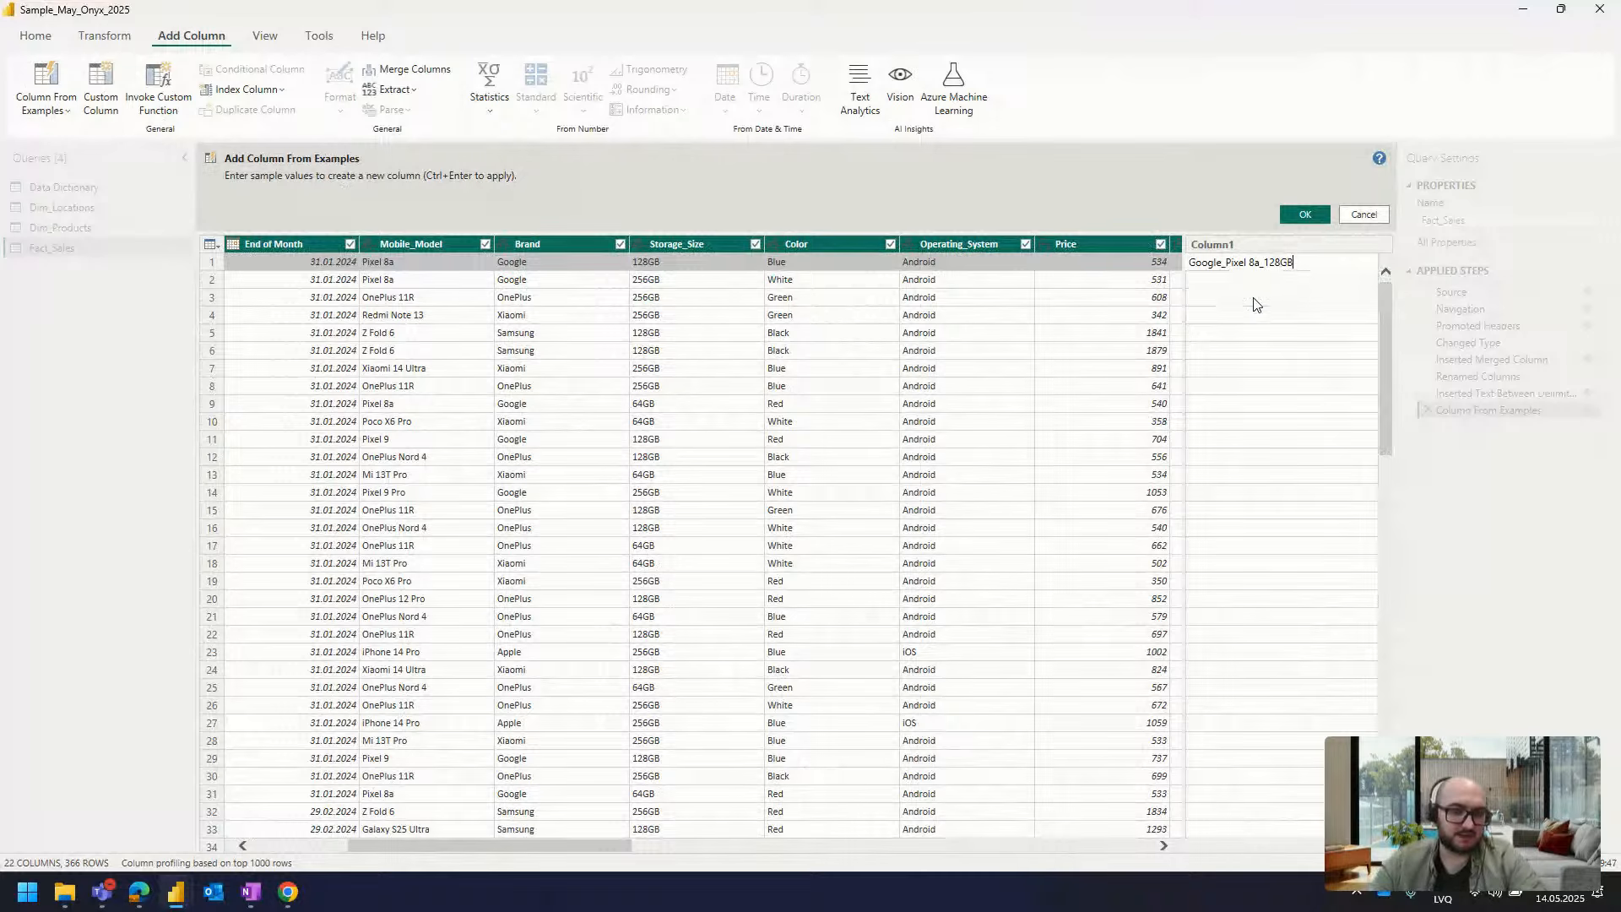
pyautogui.press('Return')
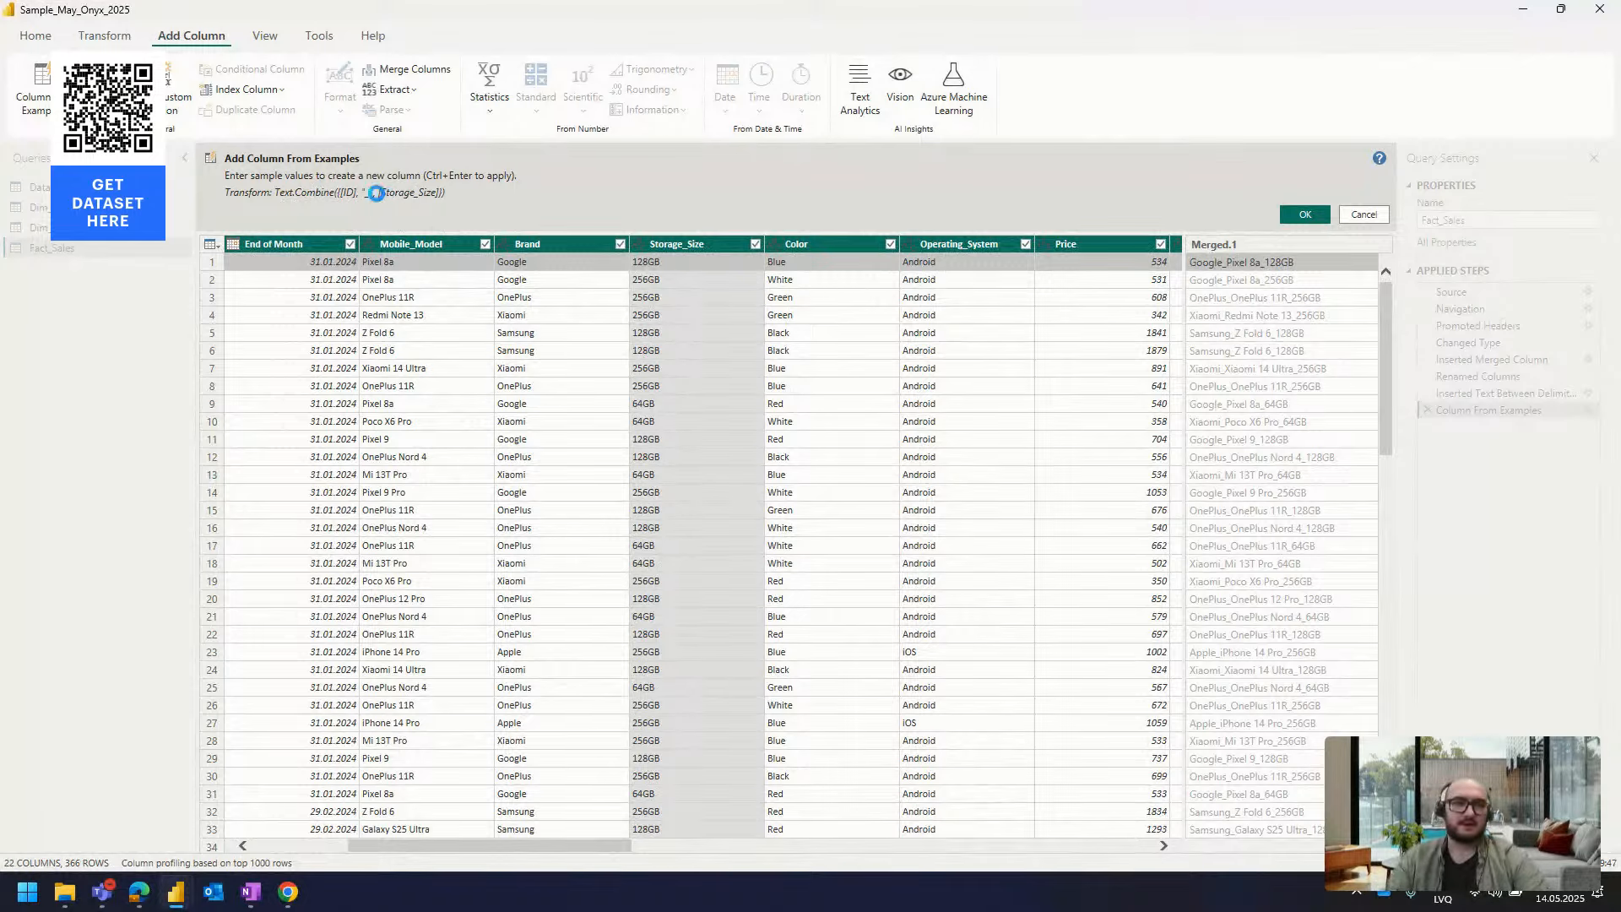
pyautogui.press('Escape')
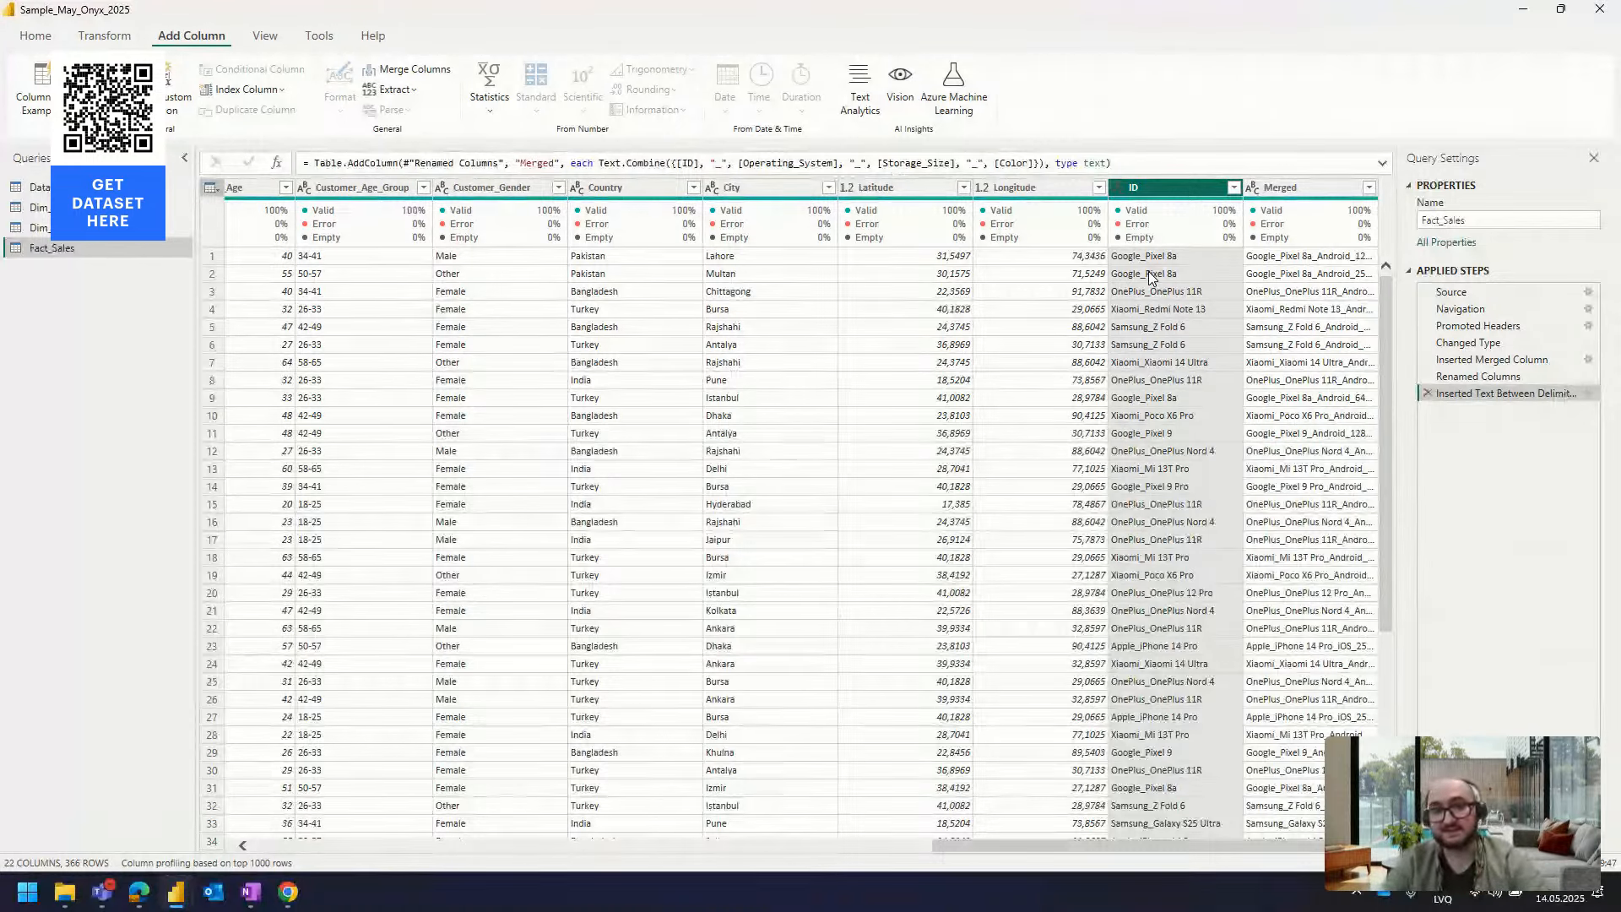
# Examine the Merged column in Fact_Sales and Dim_Products, widening it in Dim_Products to compare its first row with the source attribute columns
pyautogui.click(1287, 189)
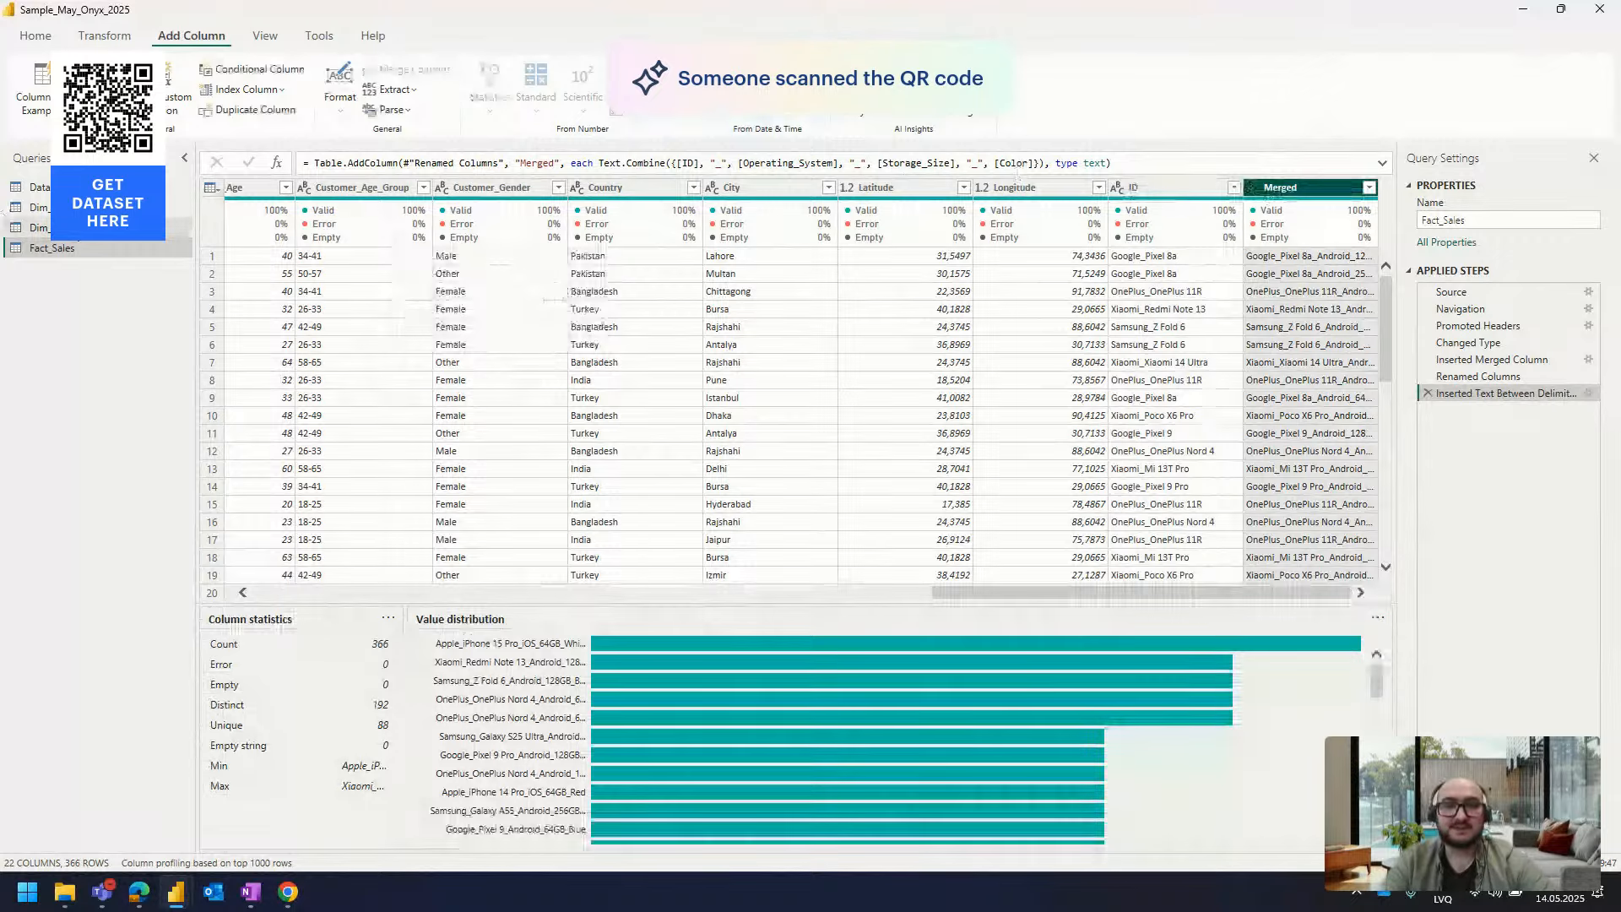
pyautogui.click(35, 228)
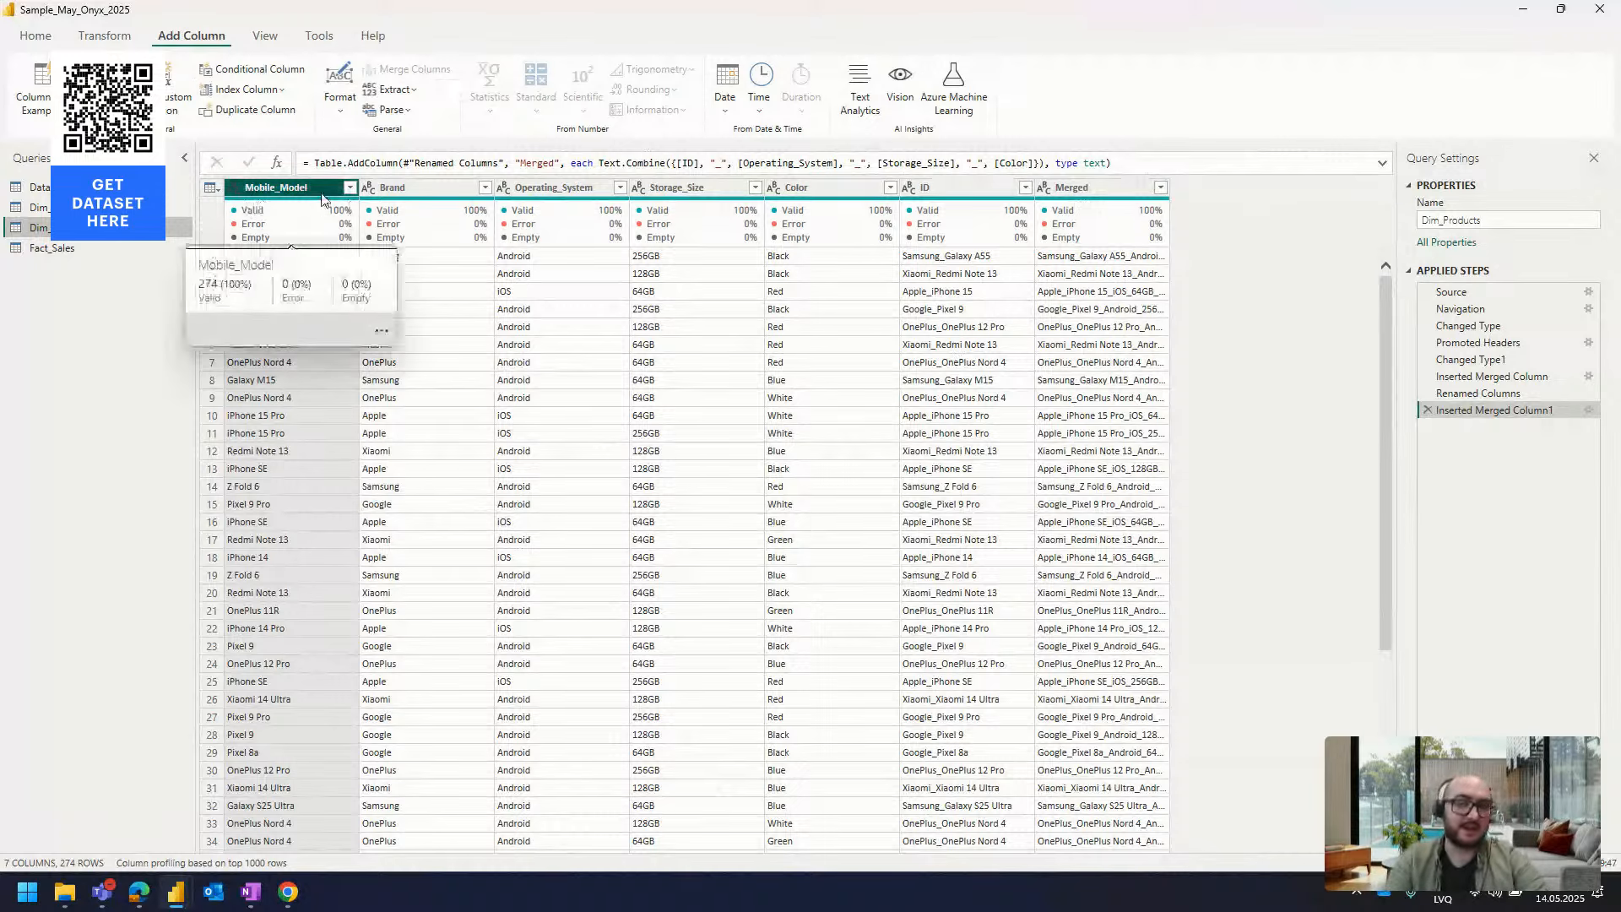
pyautogui.moveTo(1169, 195); pyautogui.dragTo(1380, 202)
pyautogui.click(1067, 257)
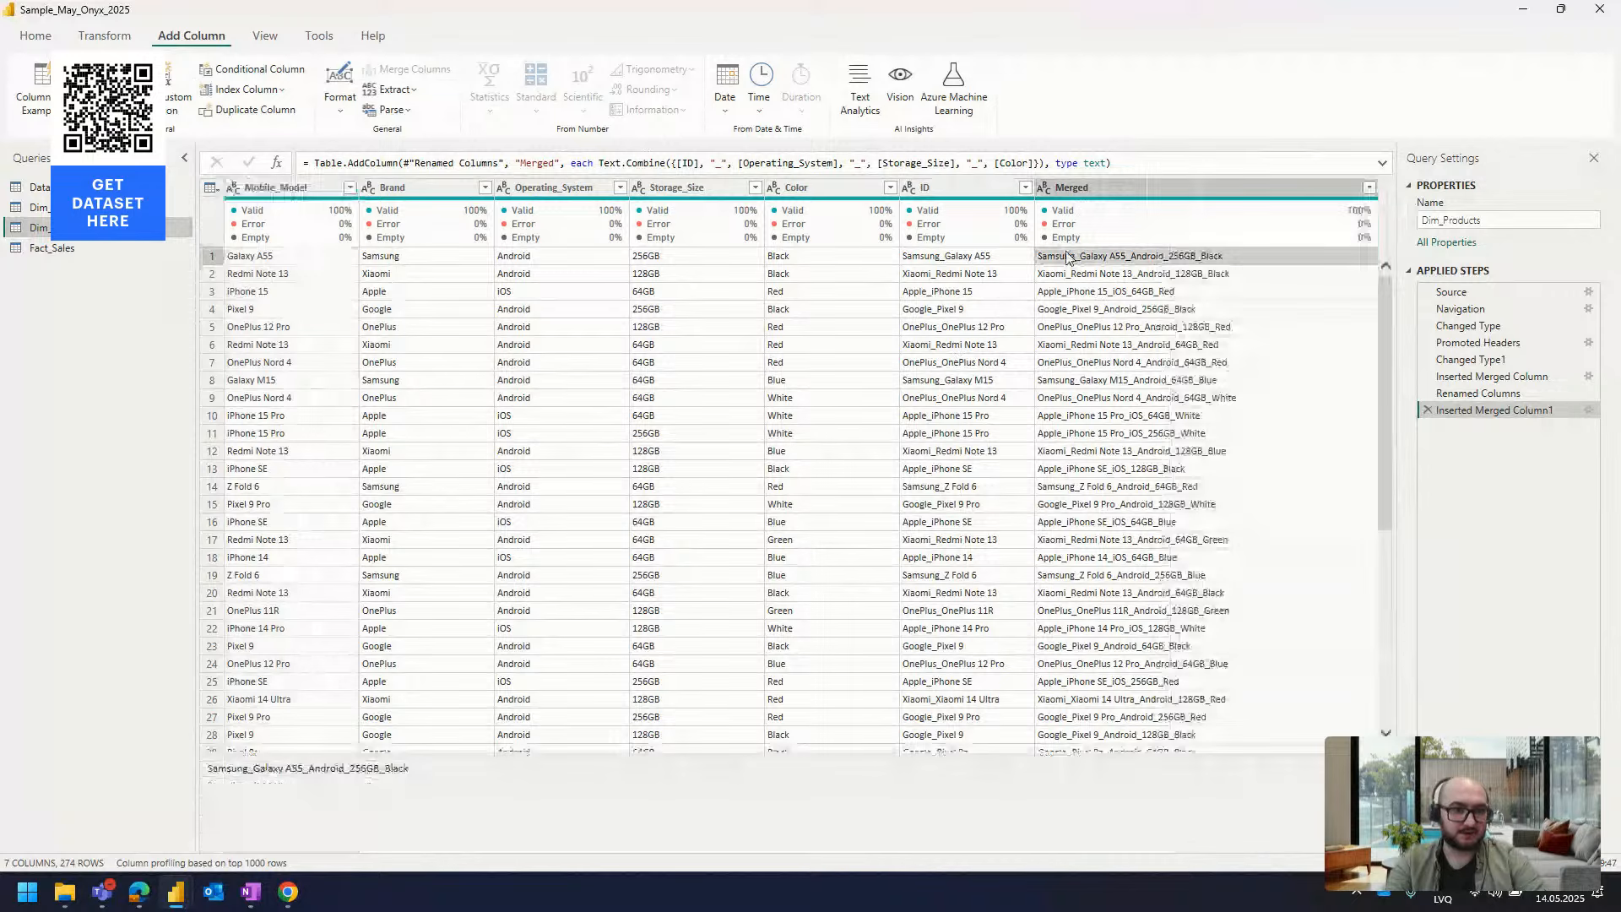
pyautogui.click(388, 258)
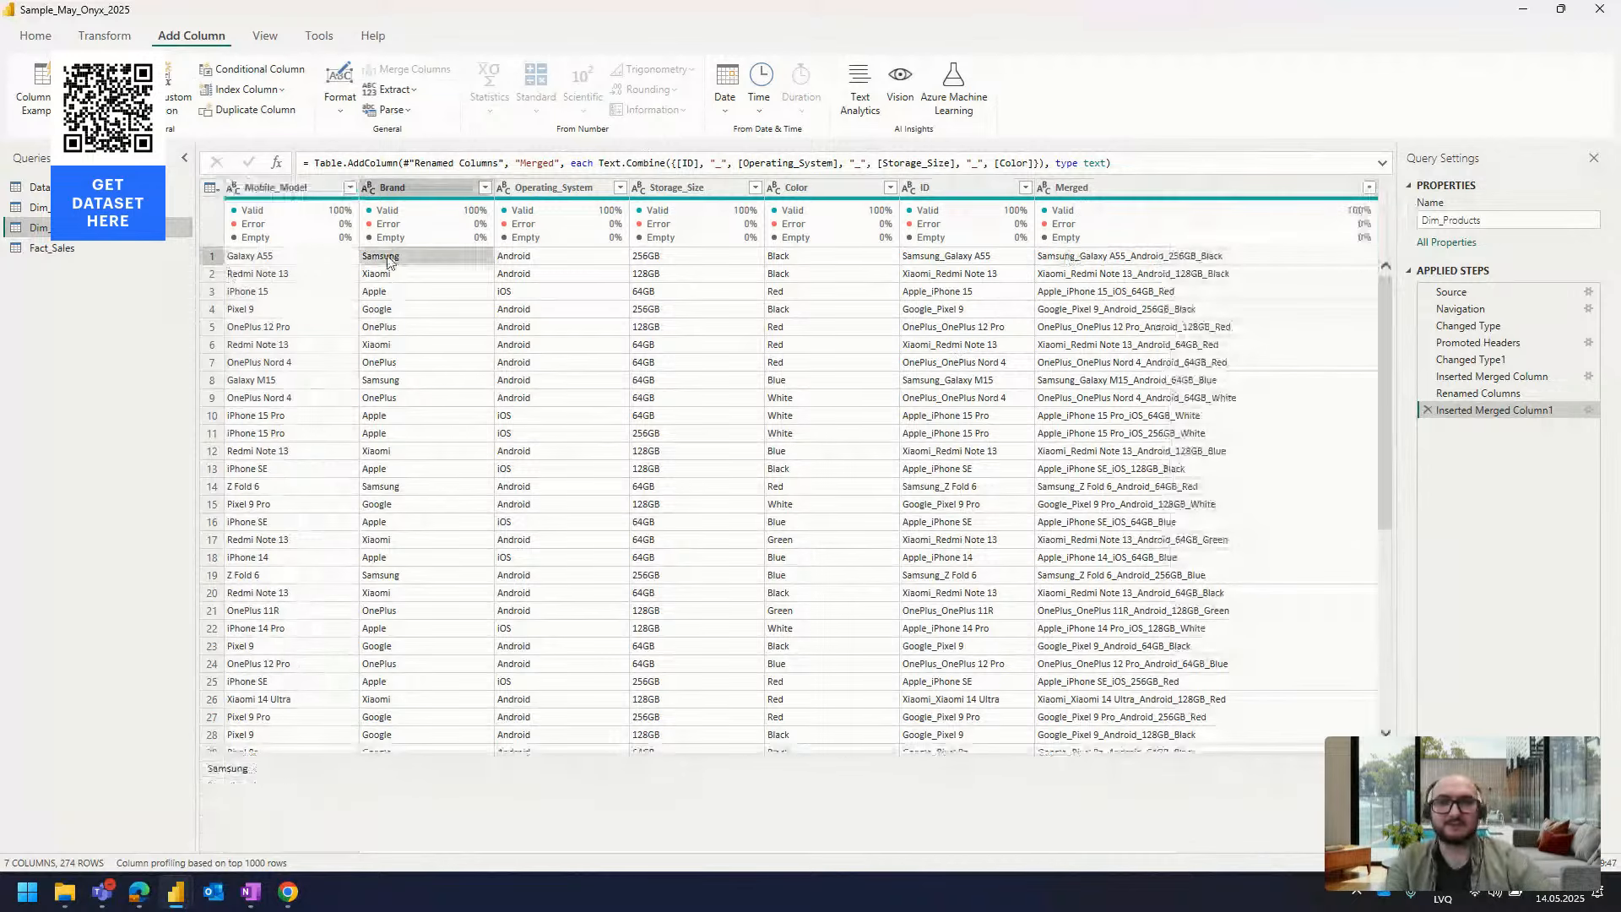
pyautogui.click(280, 257)
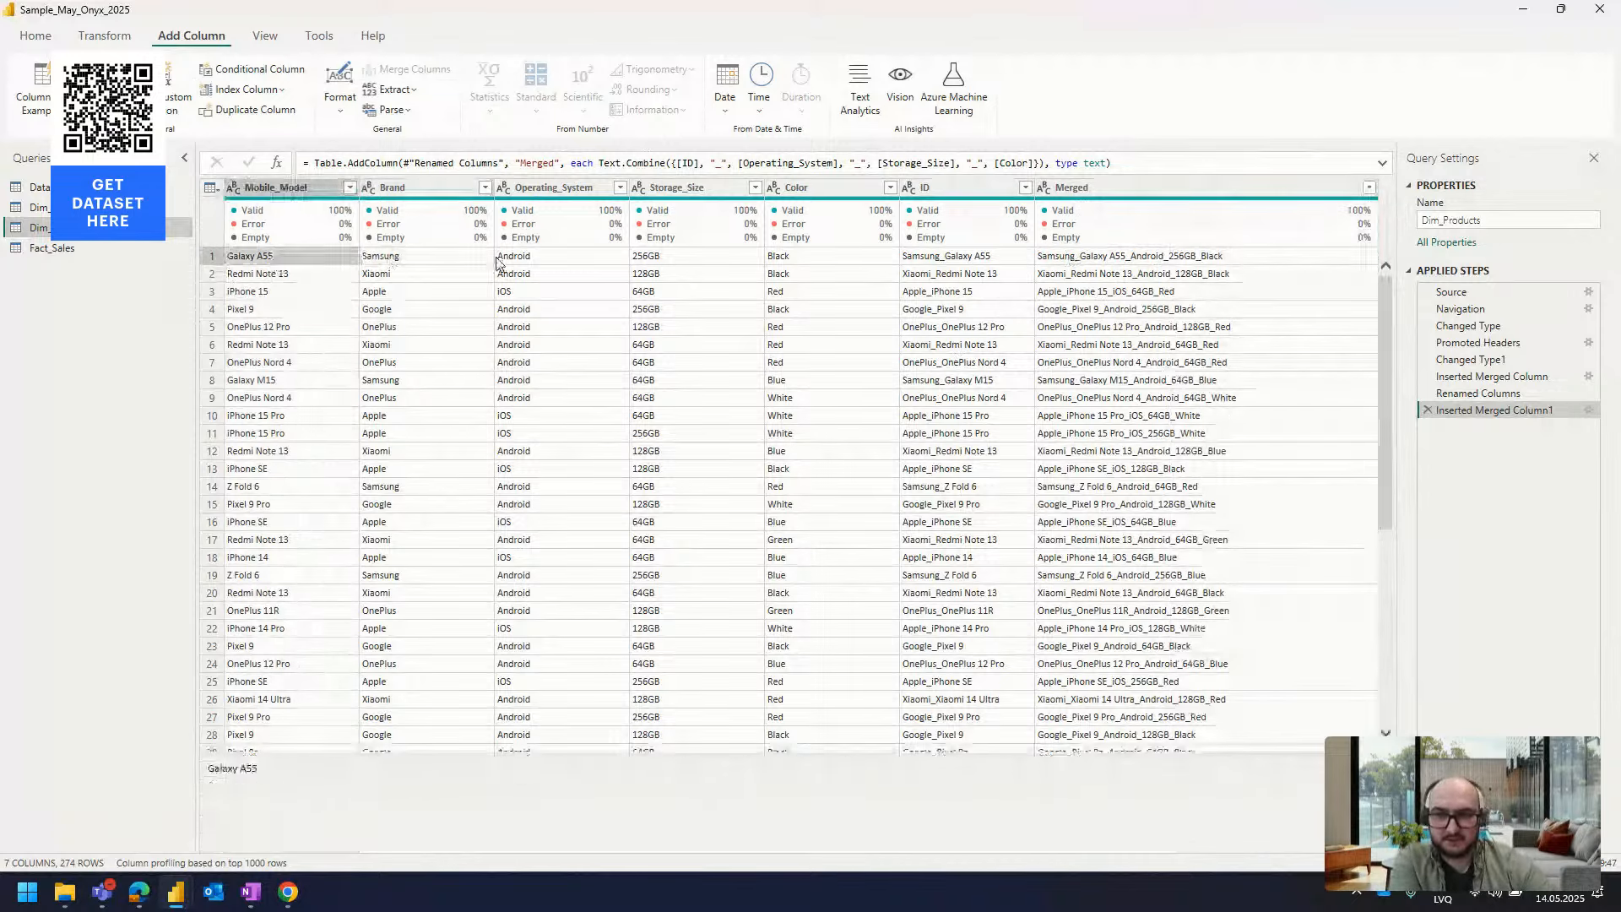
pyautogui.click(498, 264)
pyautogui.click(674, 262)
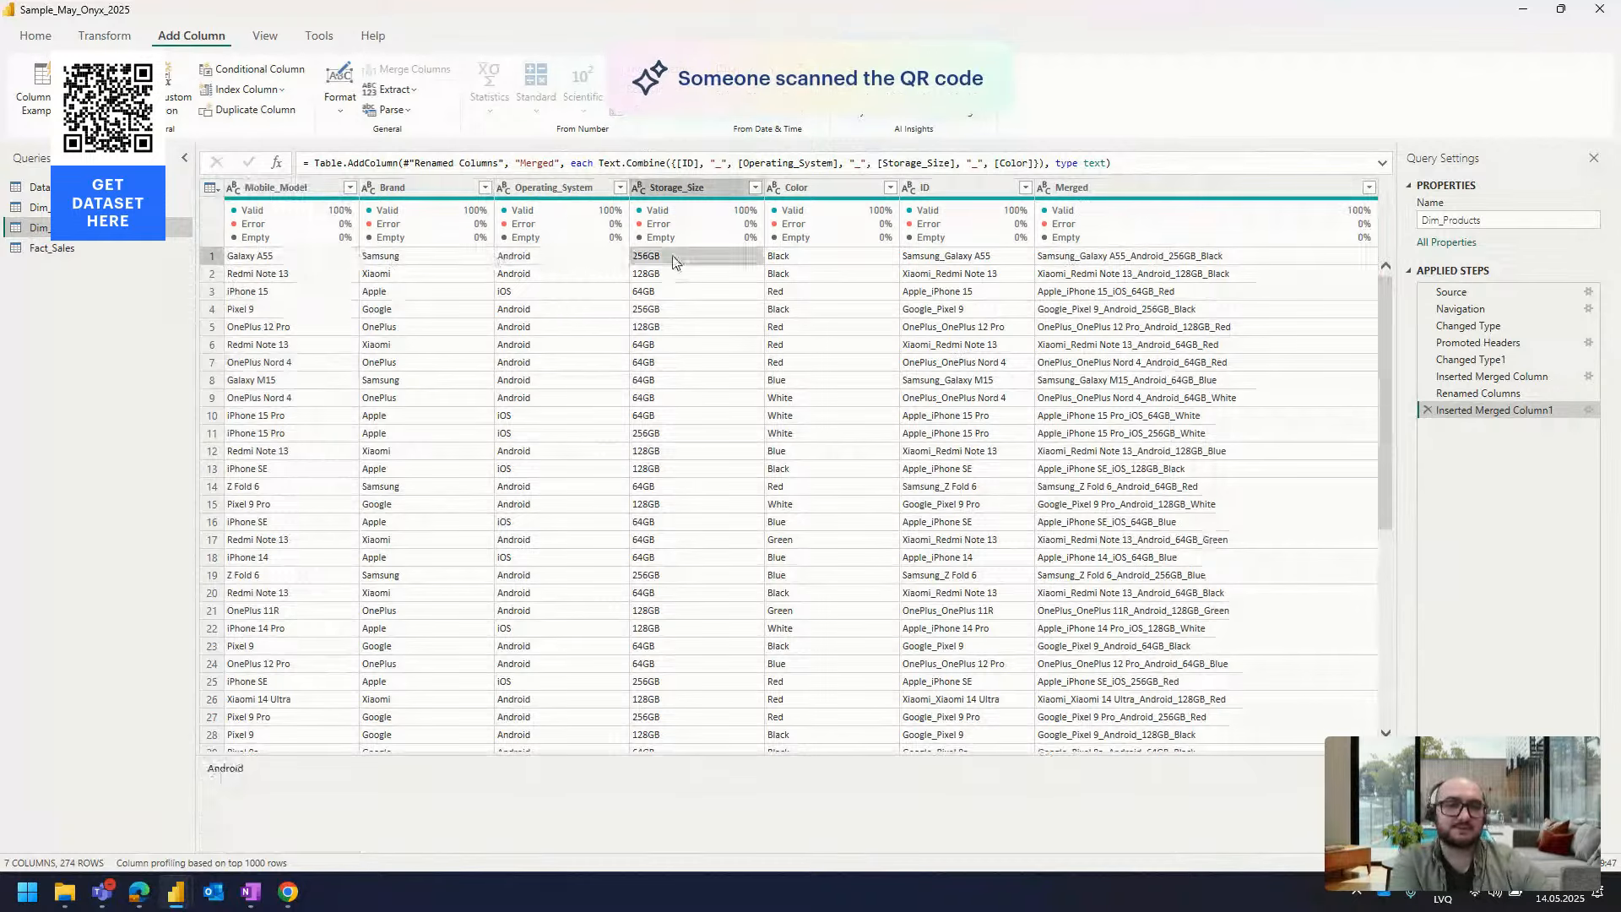
pyautogui.click(812, 260)
pyautogui.click(1175, 258)
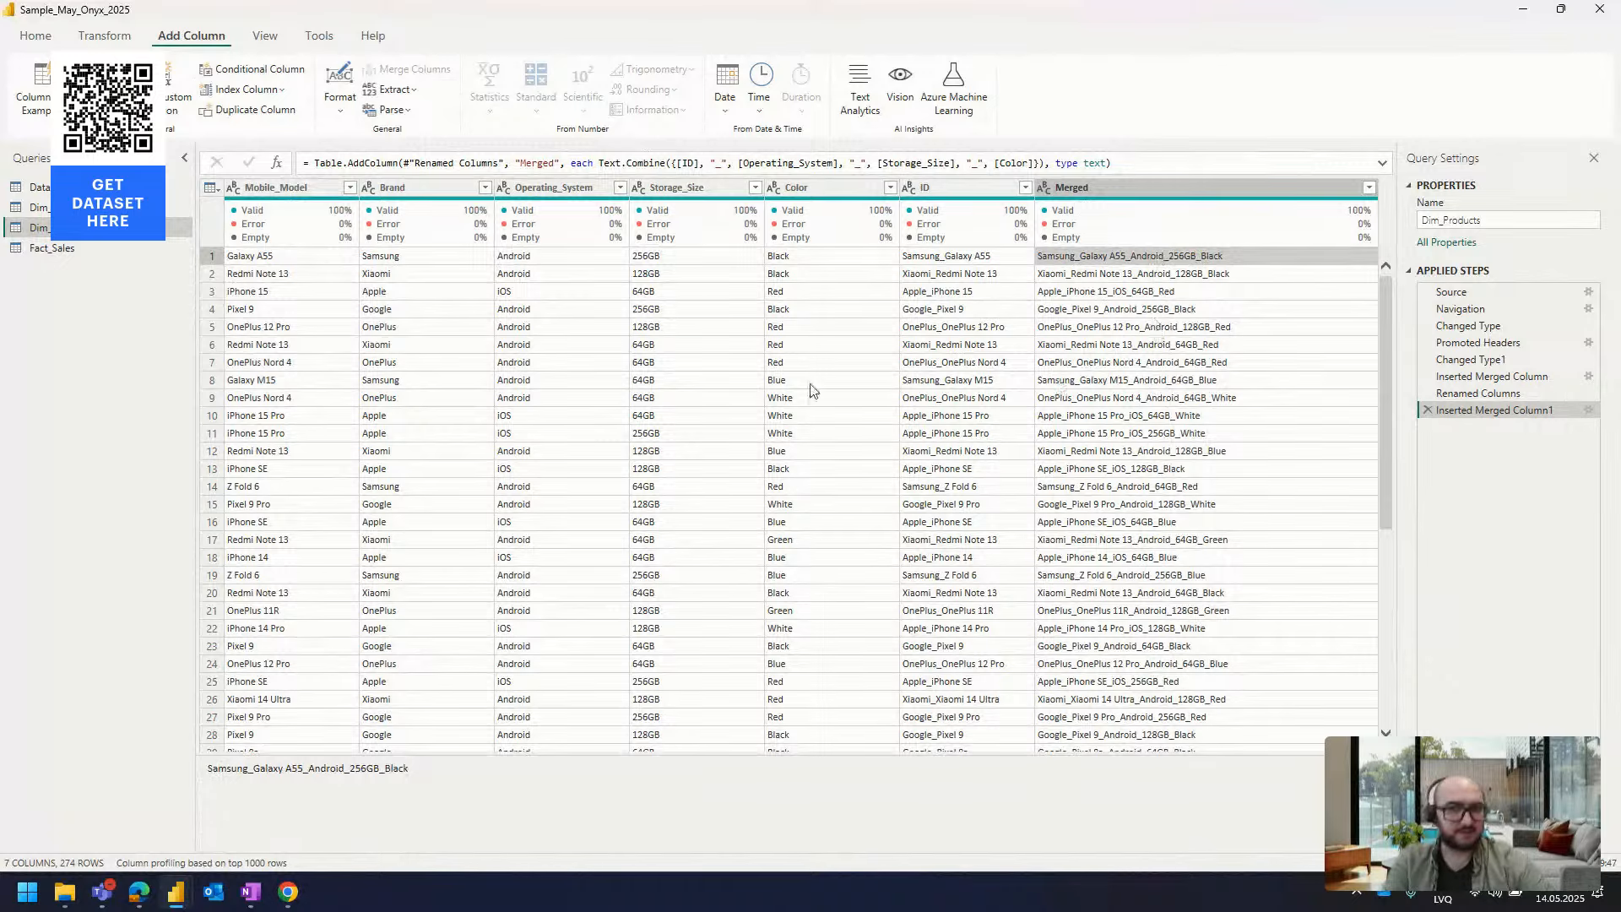
# Switch to the Sample_May_Onyx_2025 report's model and inspect the Merged relationship between Fact_Sales and Dim_Products
pyautogui.click(71, 253)
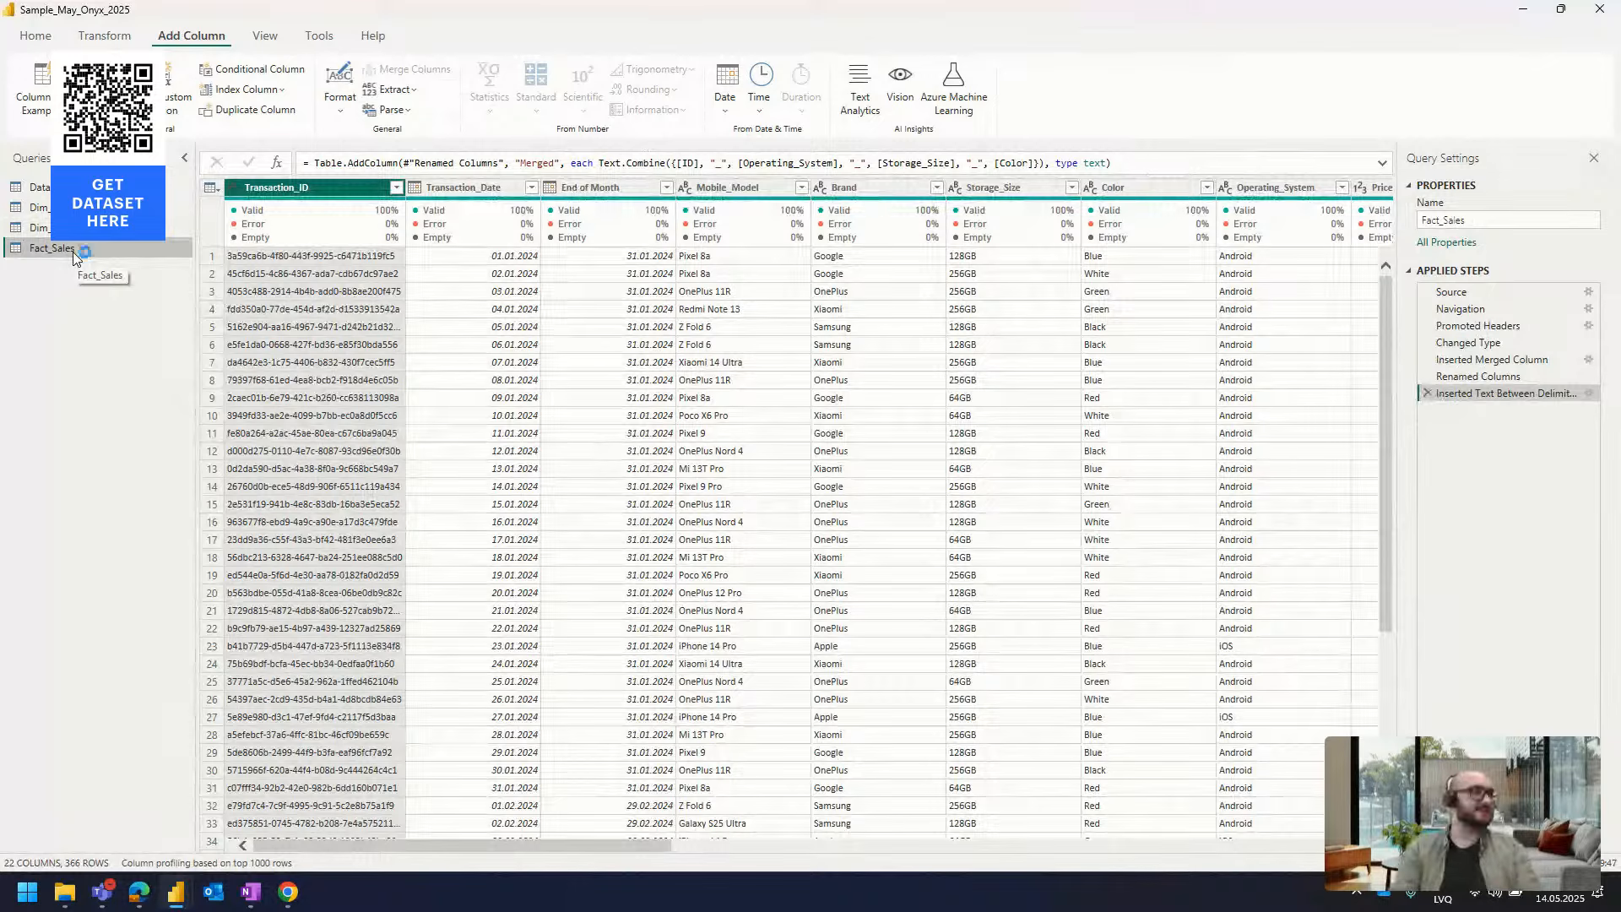
pyautogui.hotkey('alt', 'Tab')
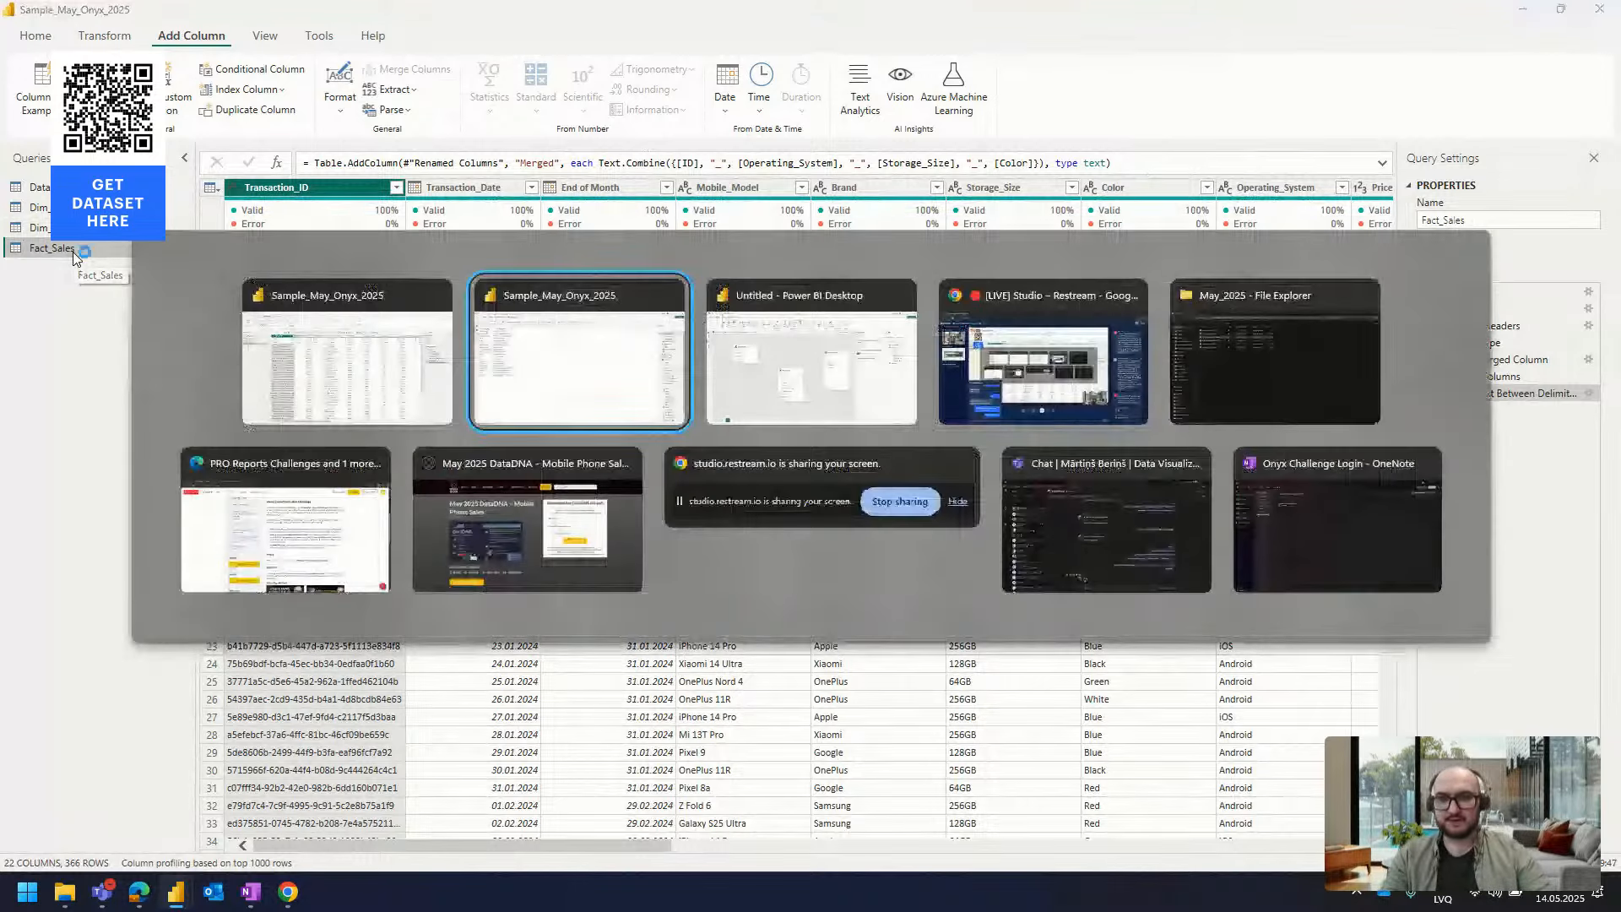
pyautogui.hotkey('alt', 'Tab')
pyautogui.click(641, 382)
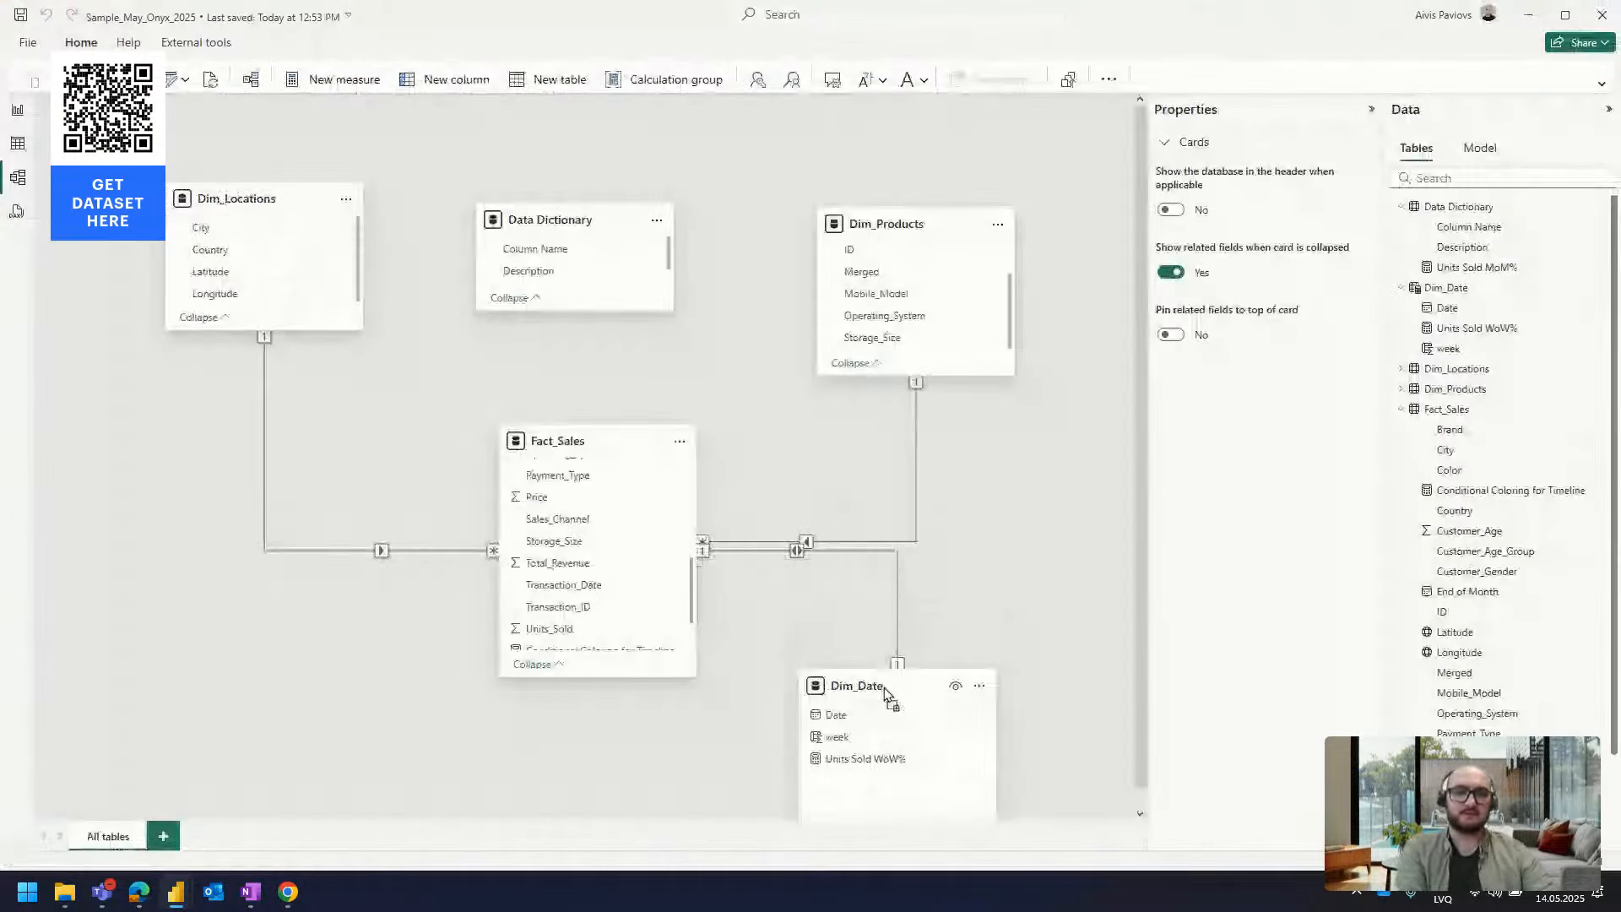
pyautogui.click(890, 388)
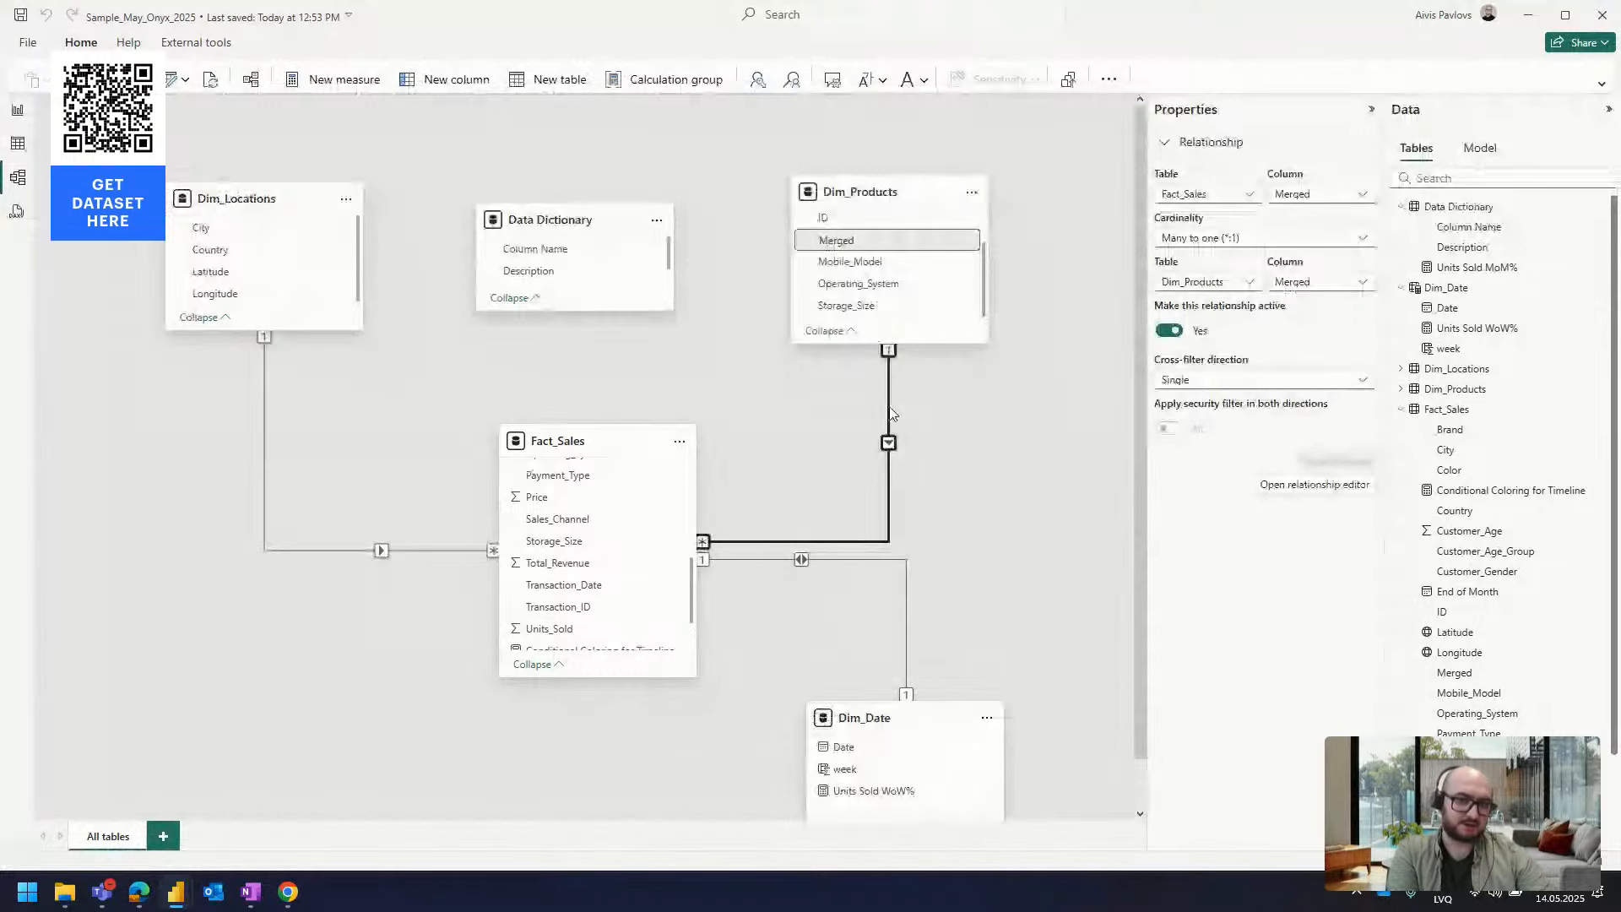
pyautogui.doubleClick(889, 408)
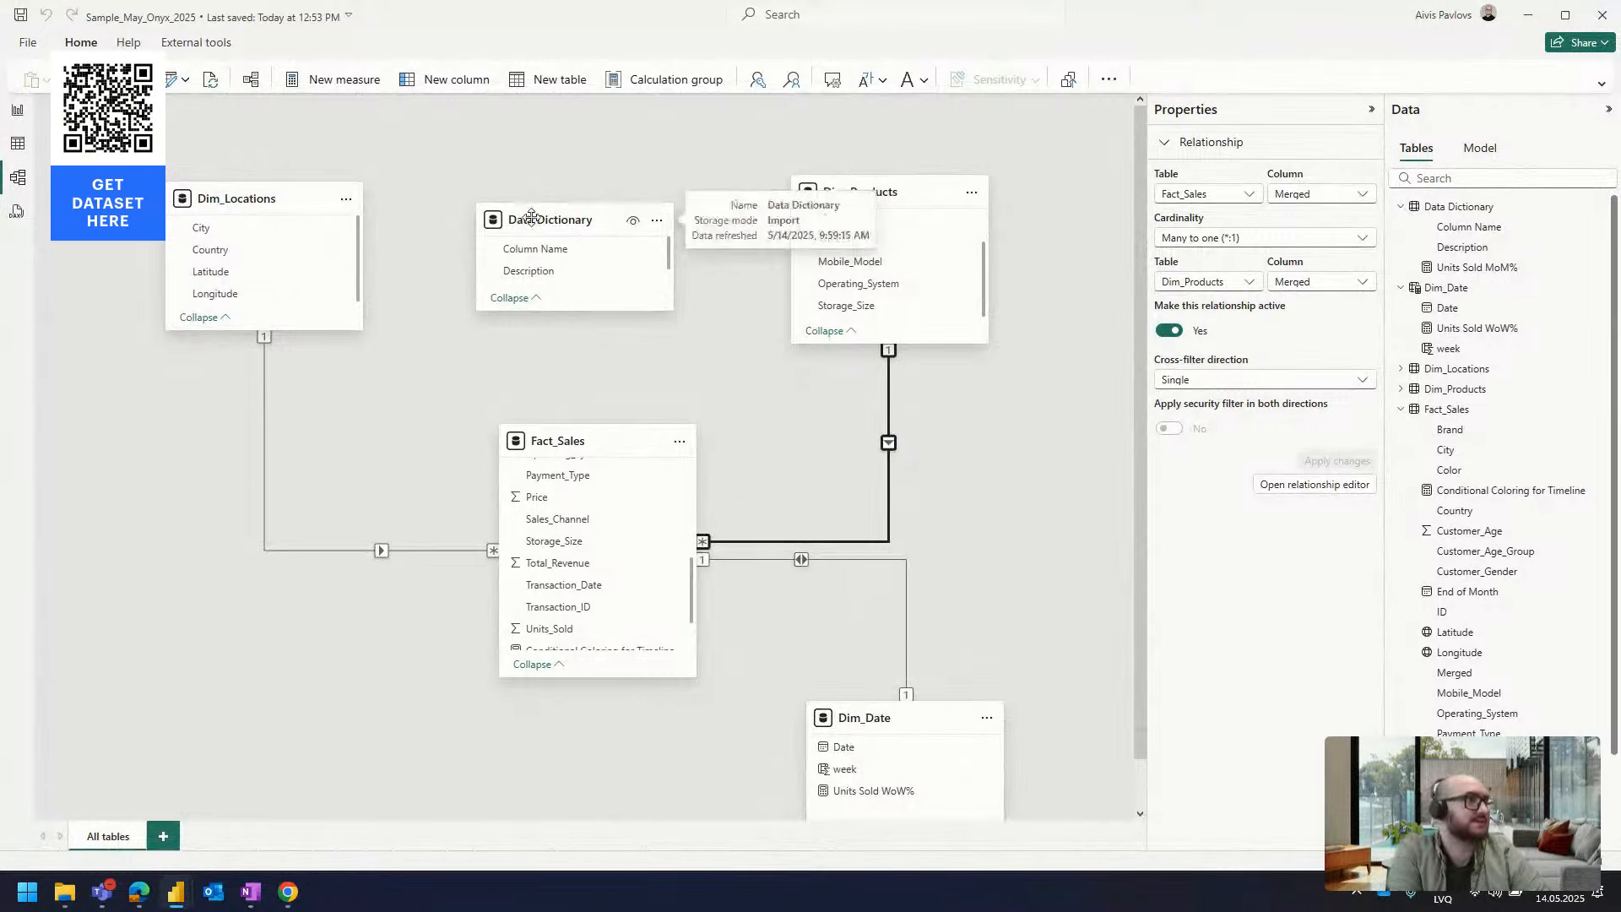
# Move the Data Dictionary table higher in the model diagram, hide it, and check the field list in the report view
pyautogui.moveTo(531, 212); pyautogui.dragTo(550, 166)
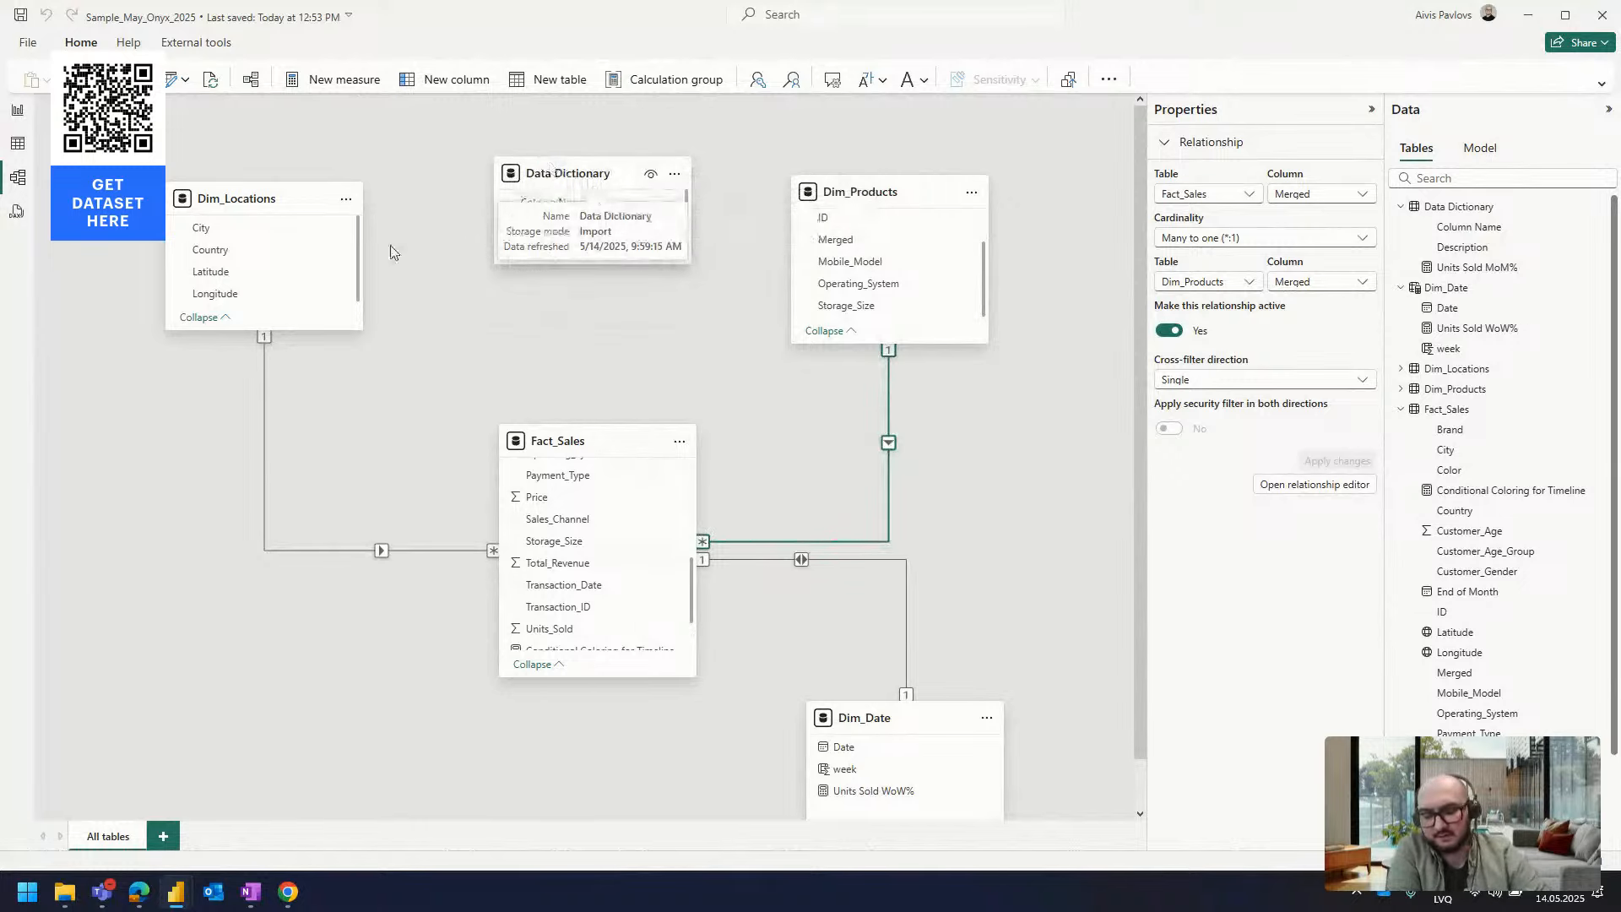
pyautogui.click(648, 179)
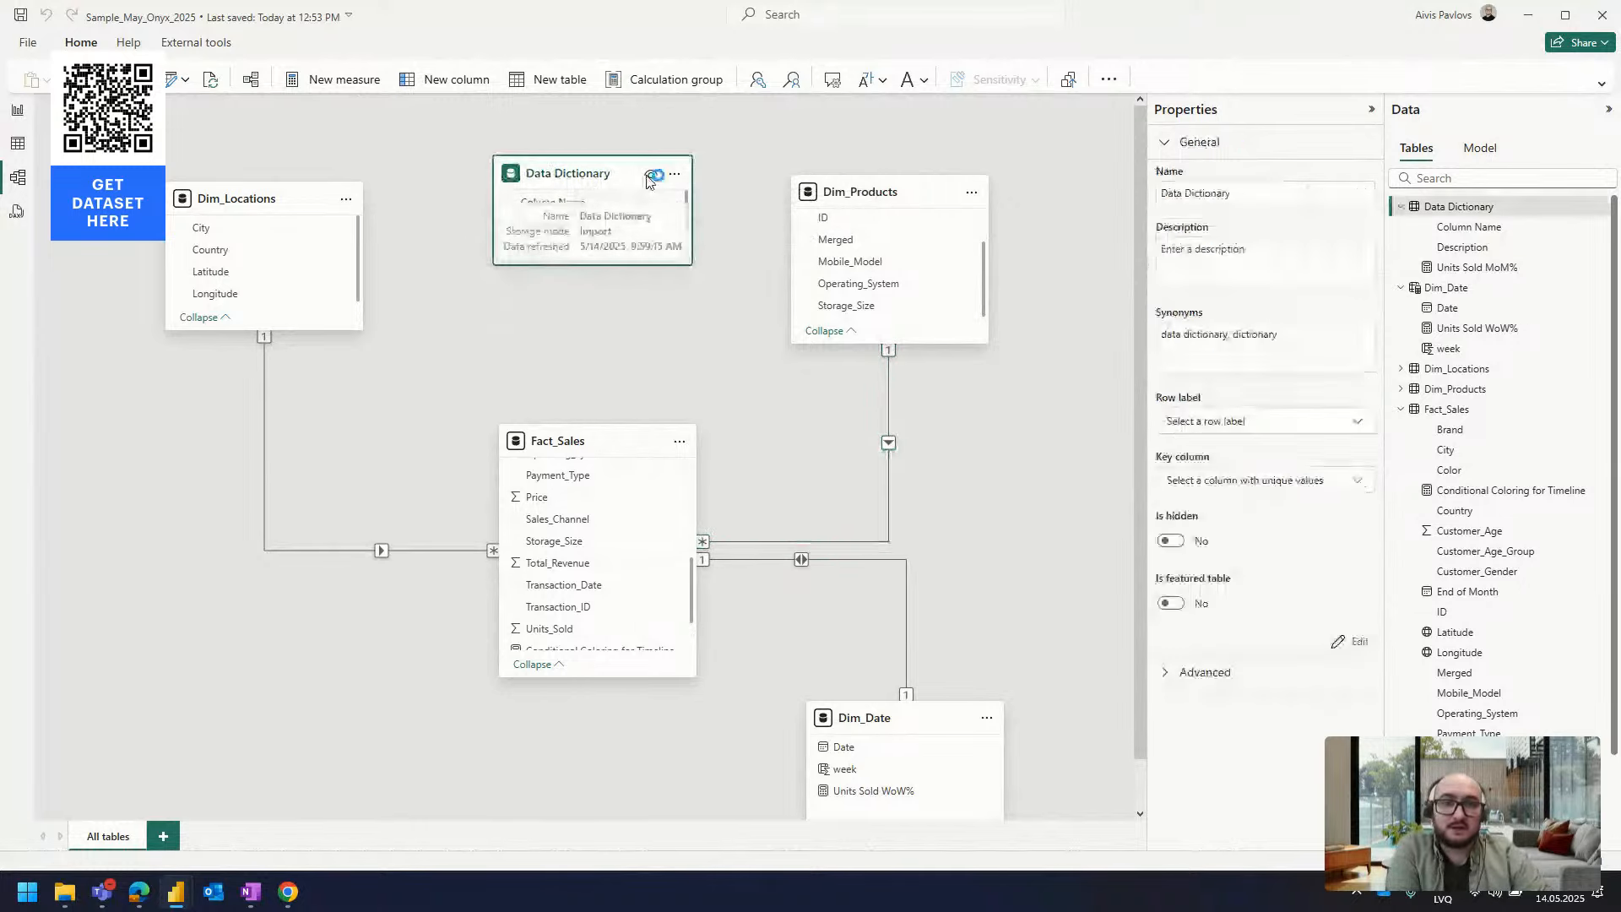
pyautogui.click(650, 177)
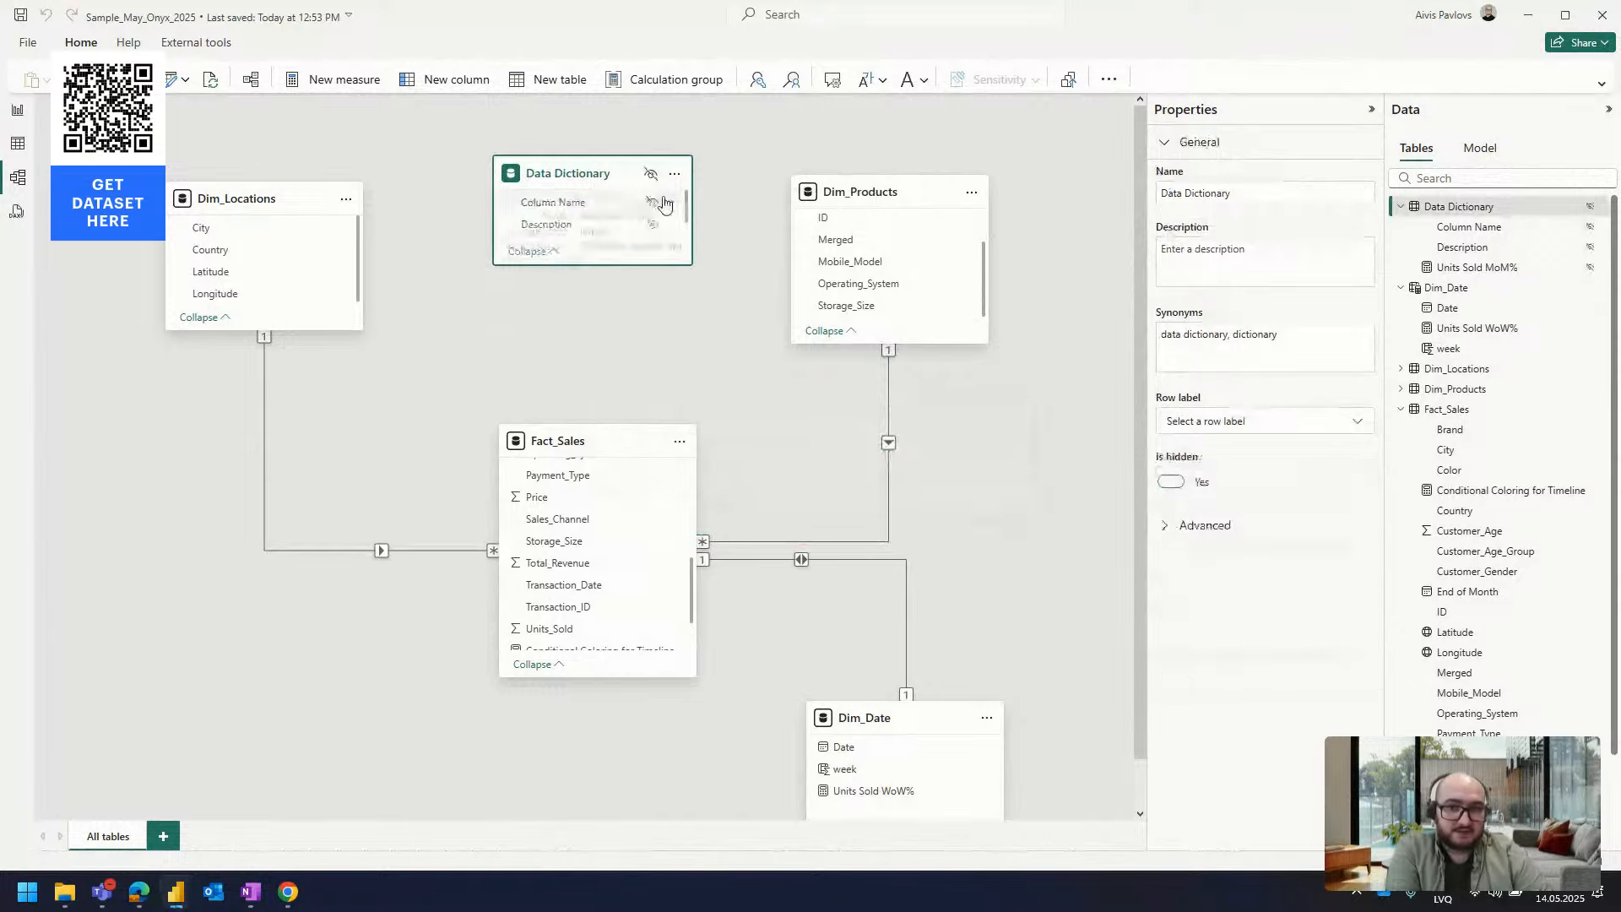
pyautogui.click(16, 111)
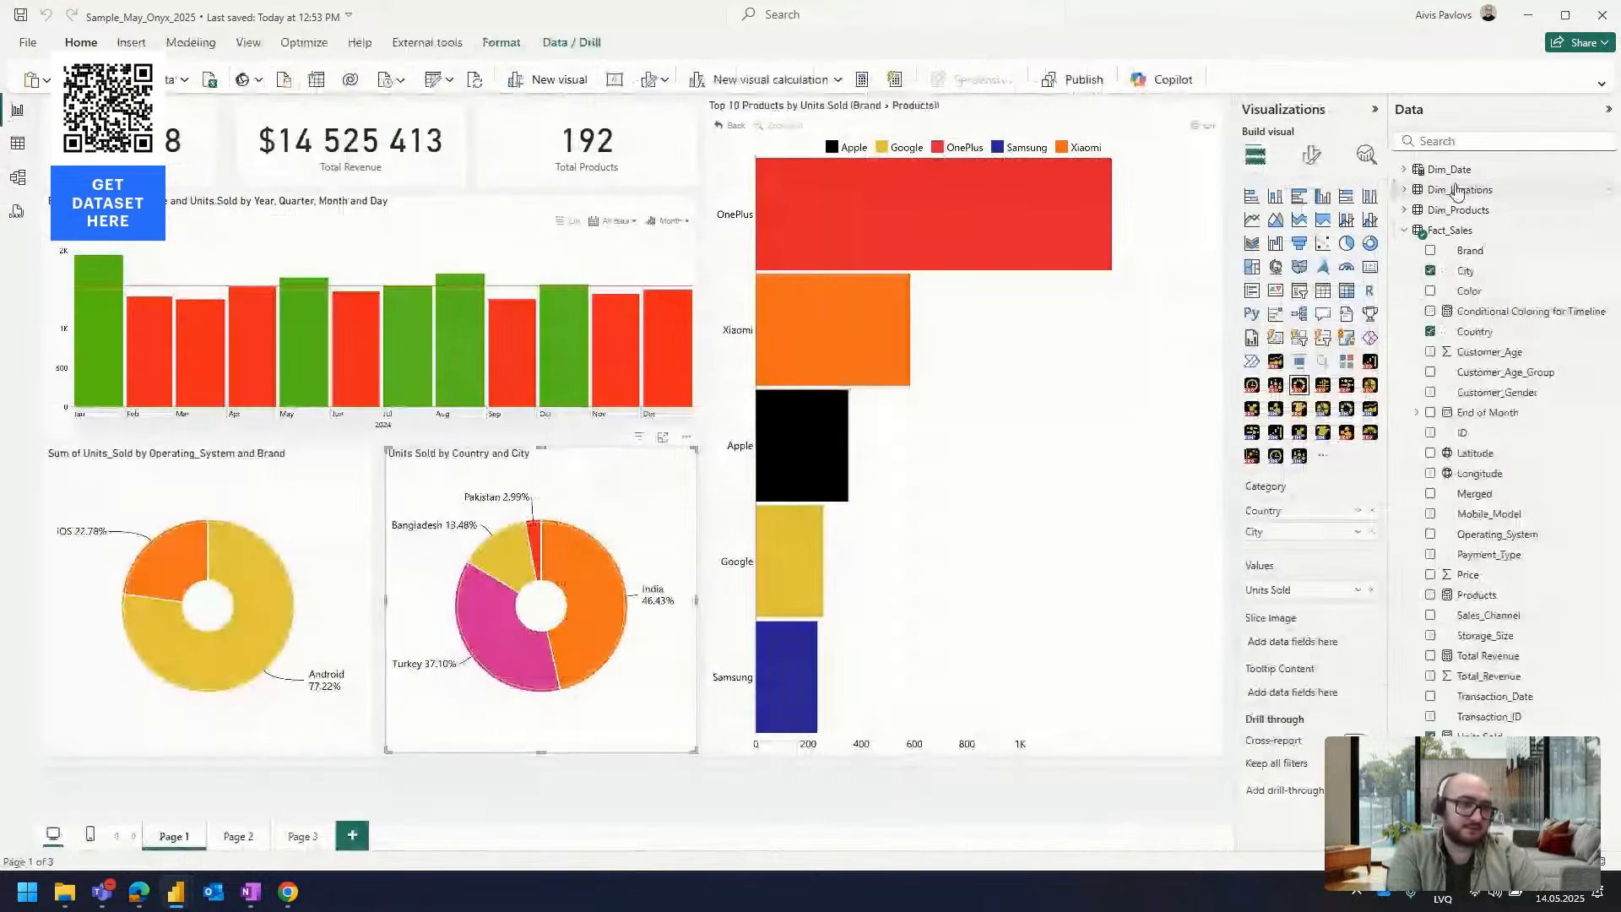
# Check the Data Dictionary rows in the table view and add a new blank page to the report
pyautogui.click(20, 149)
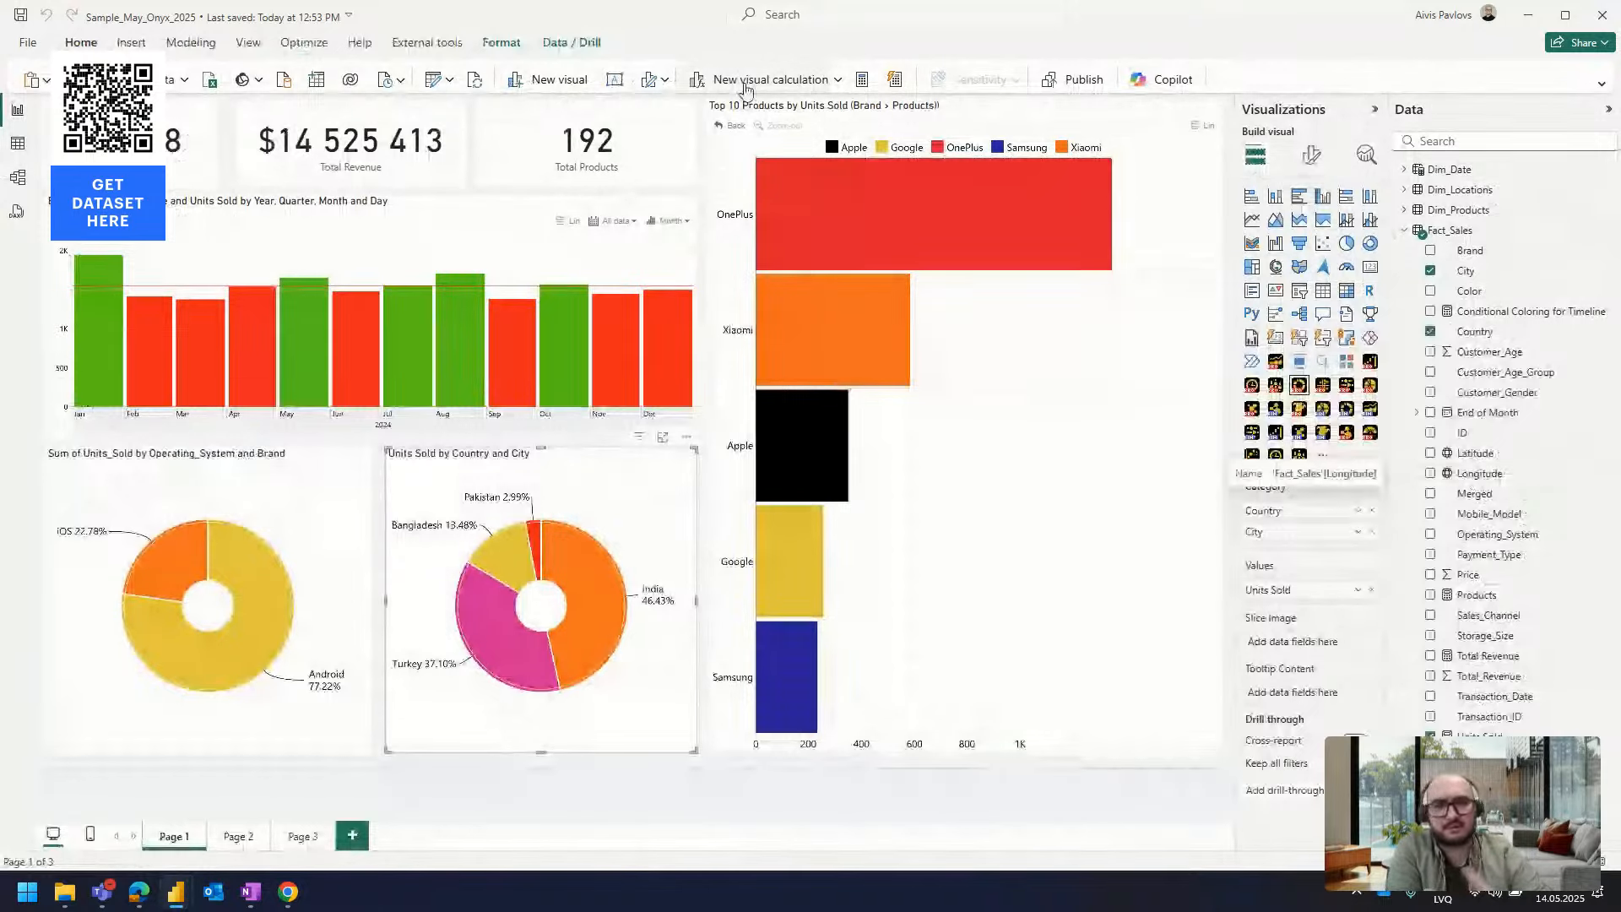
pyautogui.click(16, 146)
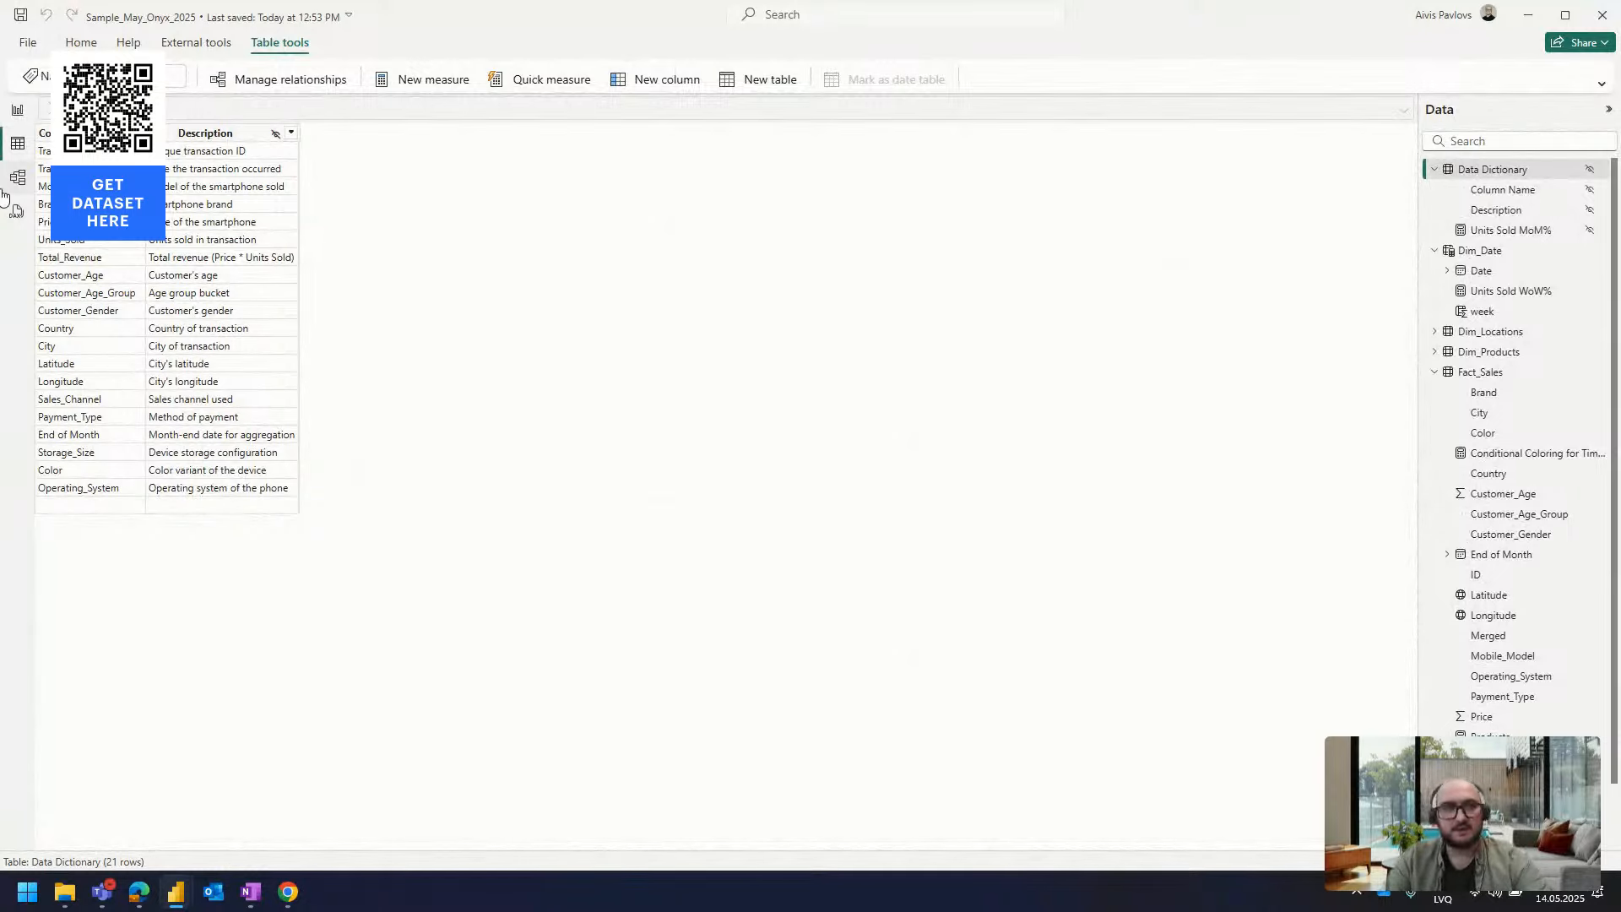
pyautogui.click(17, 110)
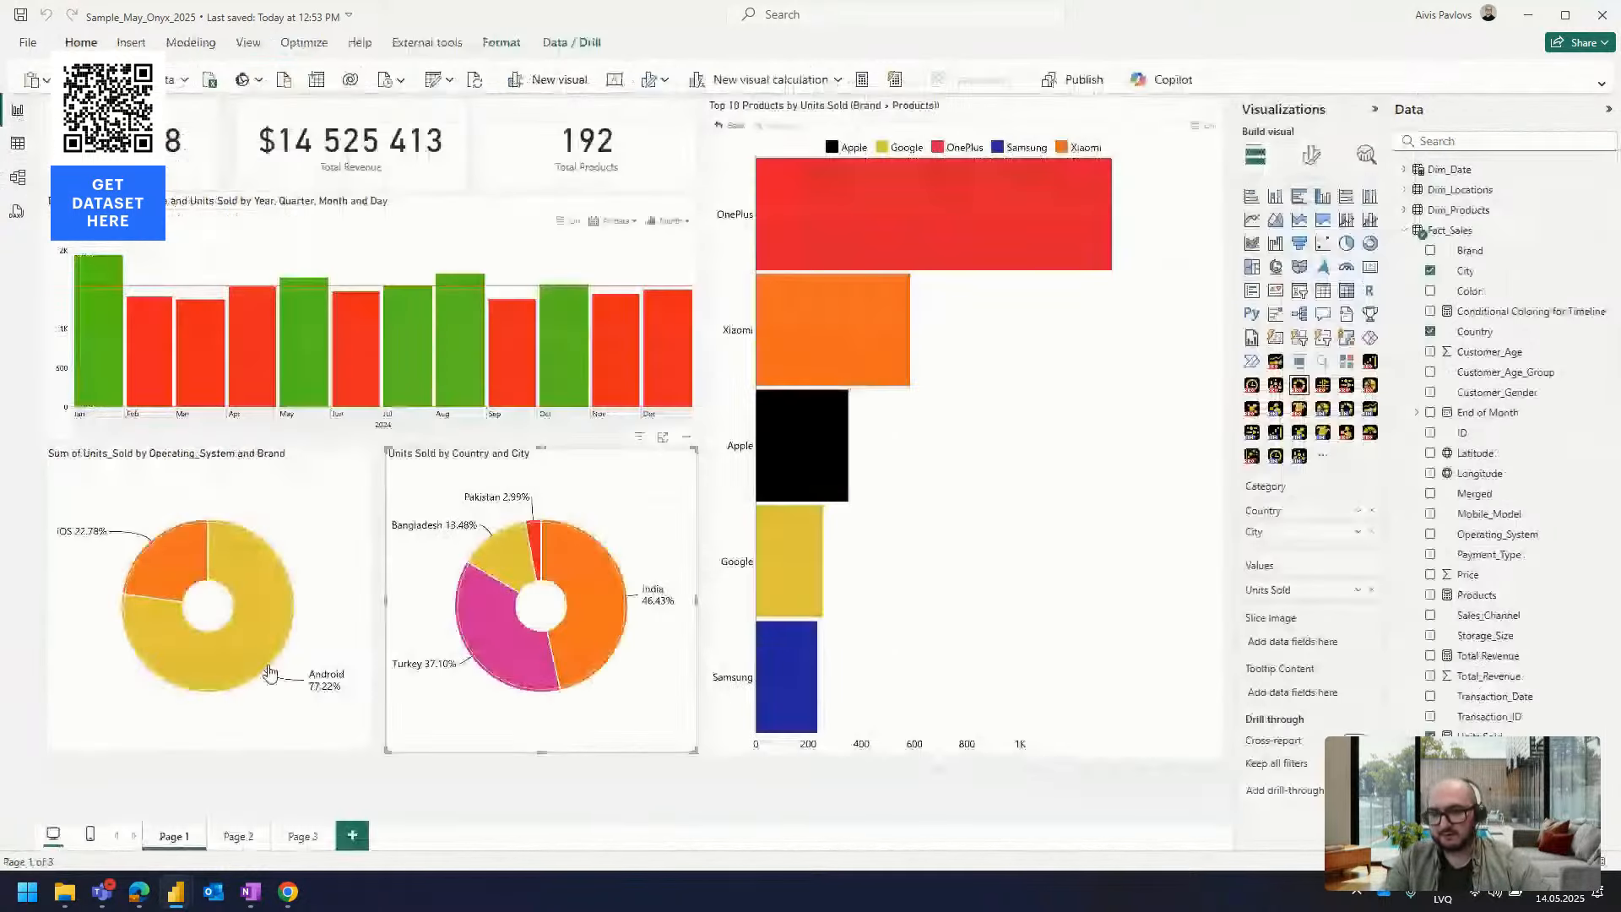
pyautogui.click(352, 835)
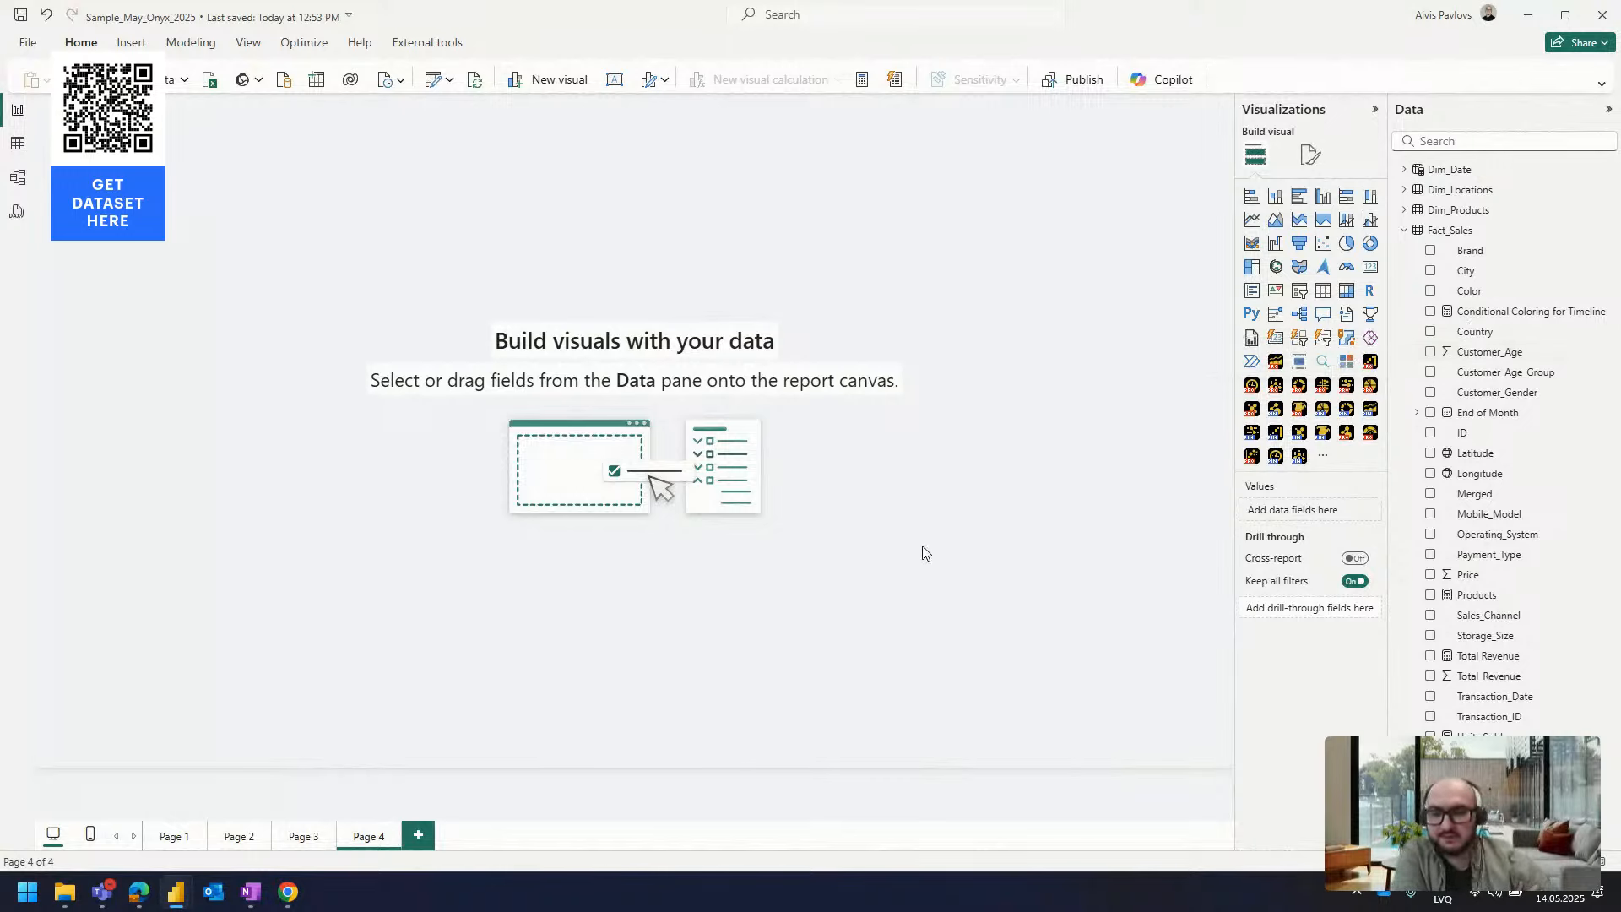
# Switch to the ZoomCharts challenge page in the browser and read the brief's key analysis questions
pyautogui.moveTo(148, 893)
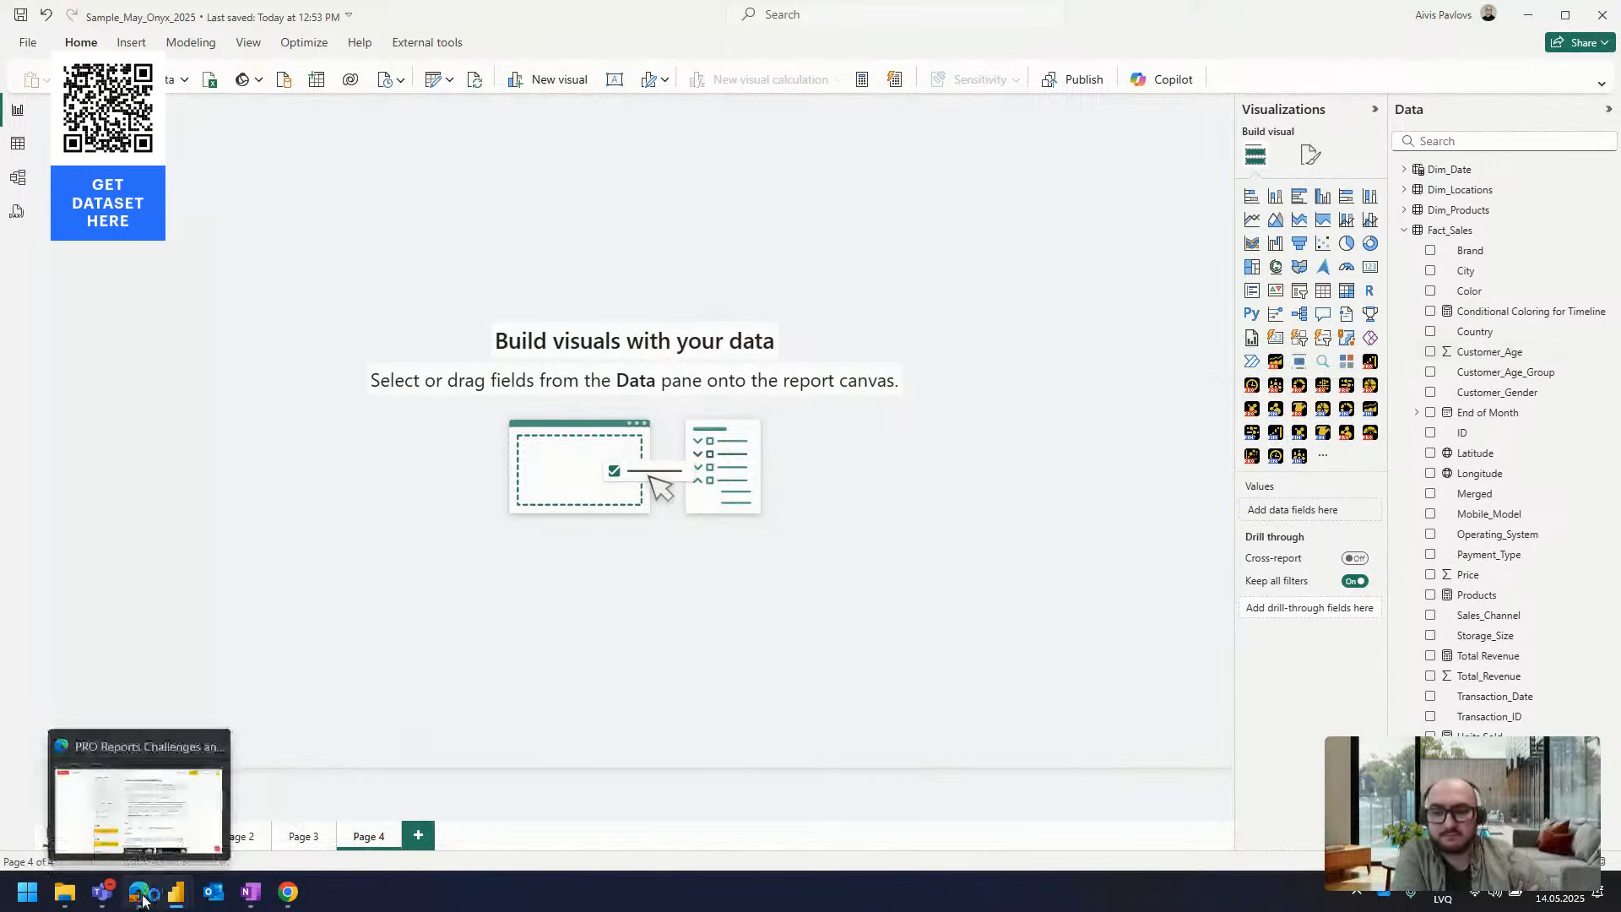
pyautogui.click(160, 793)
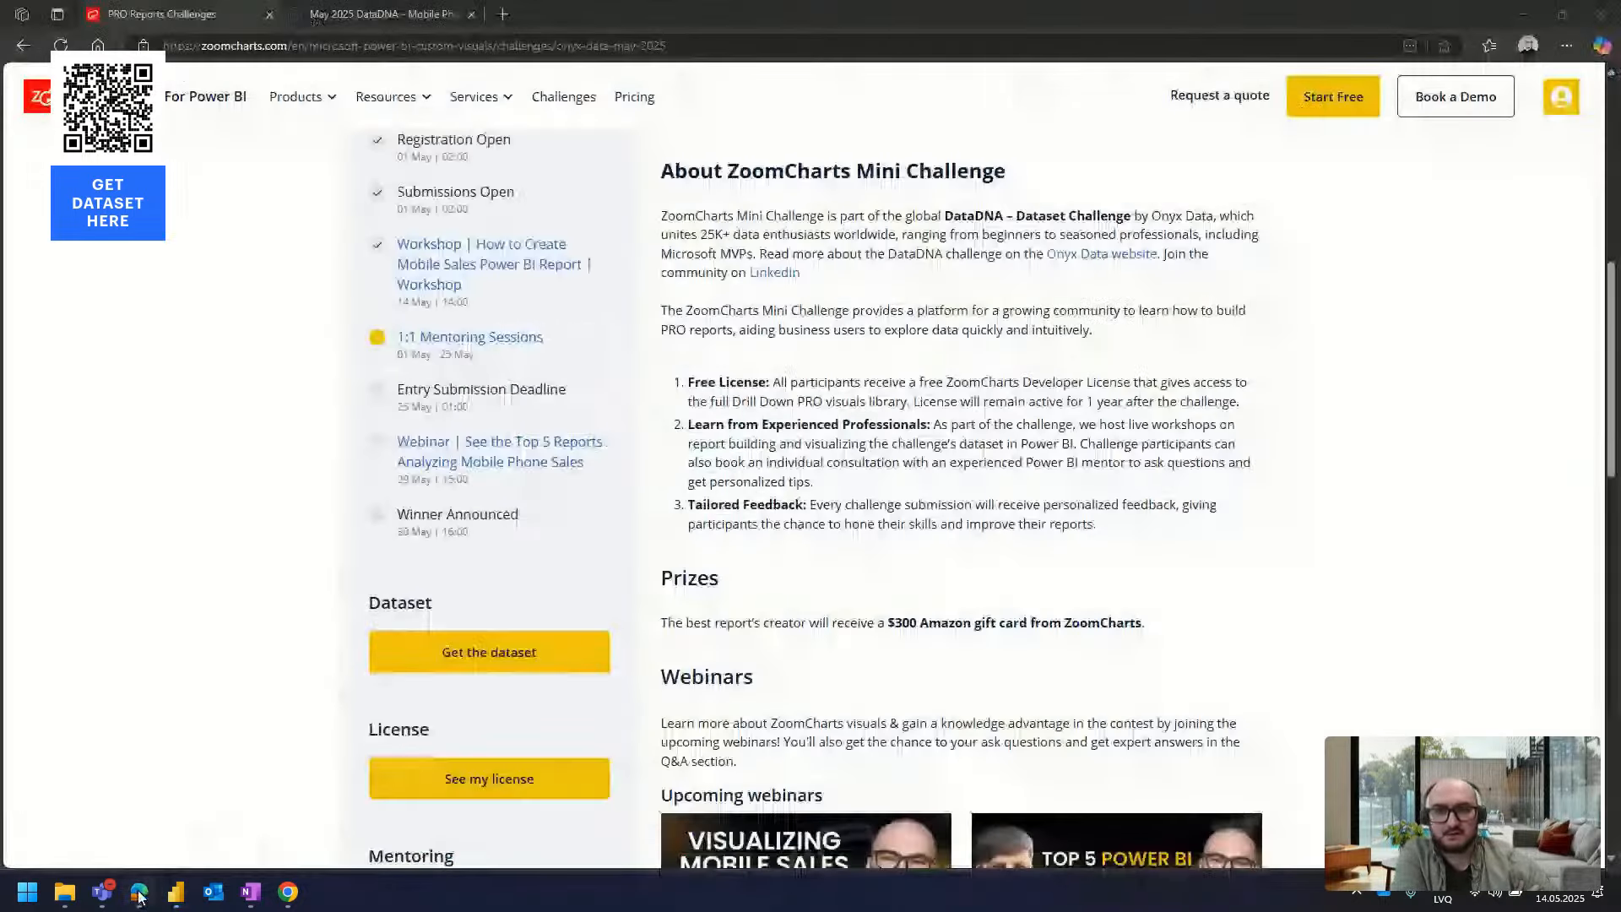
pyautogui.scroll(6, 633, 255)
pyautogui.click(1040, 610)
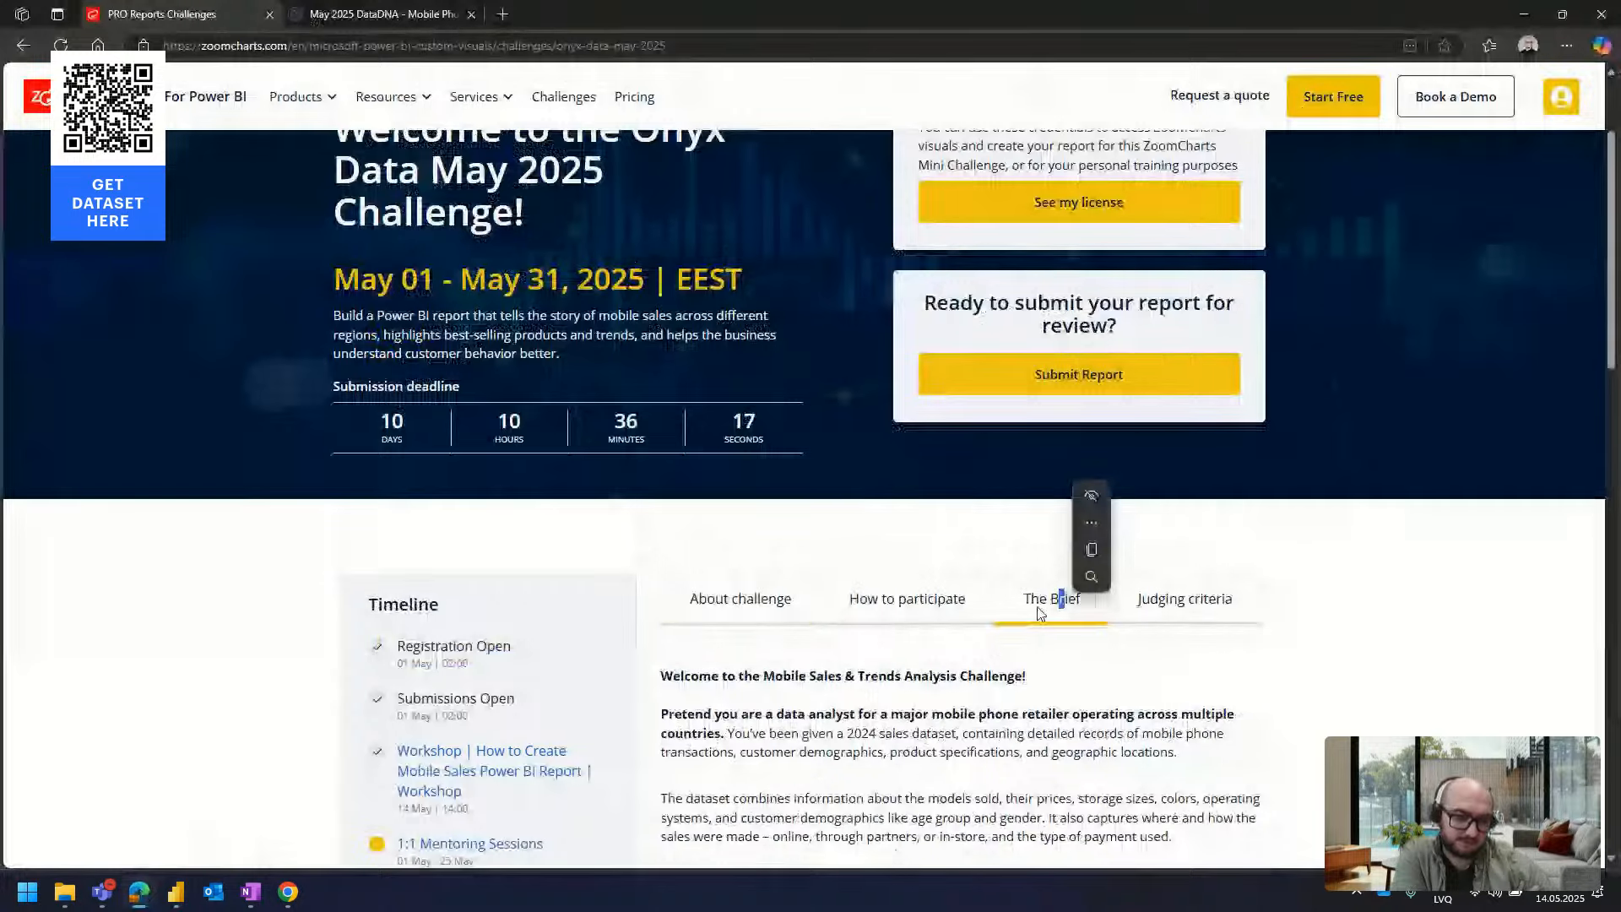
pyautogui.scroll(-2, 1037, 611)
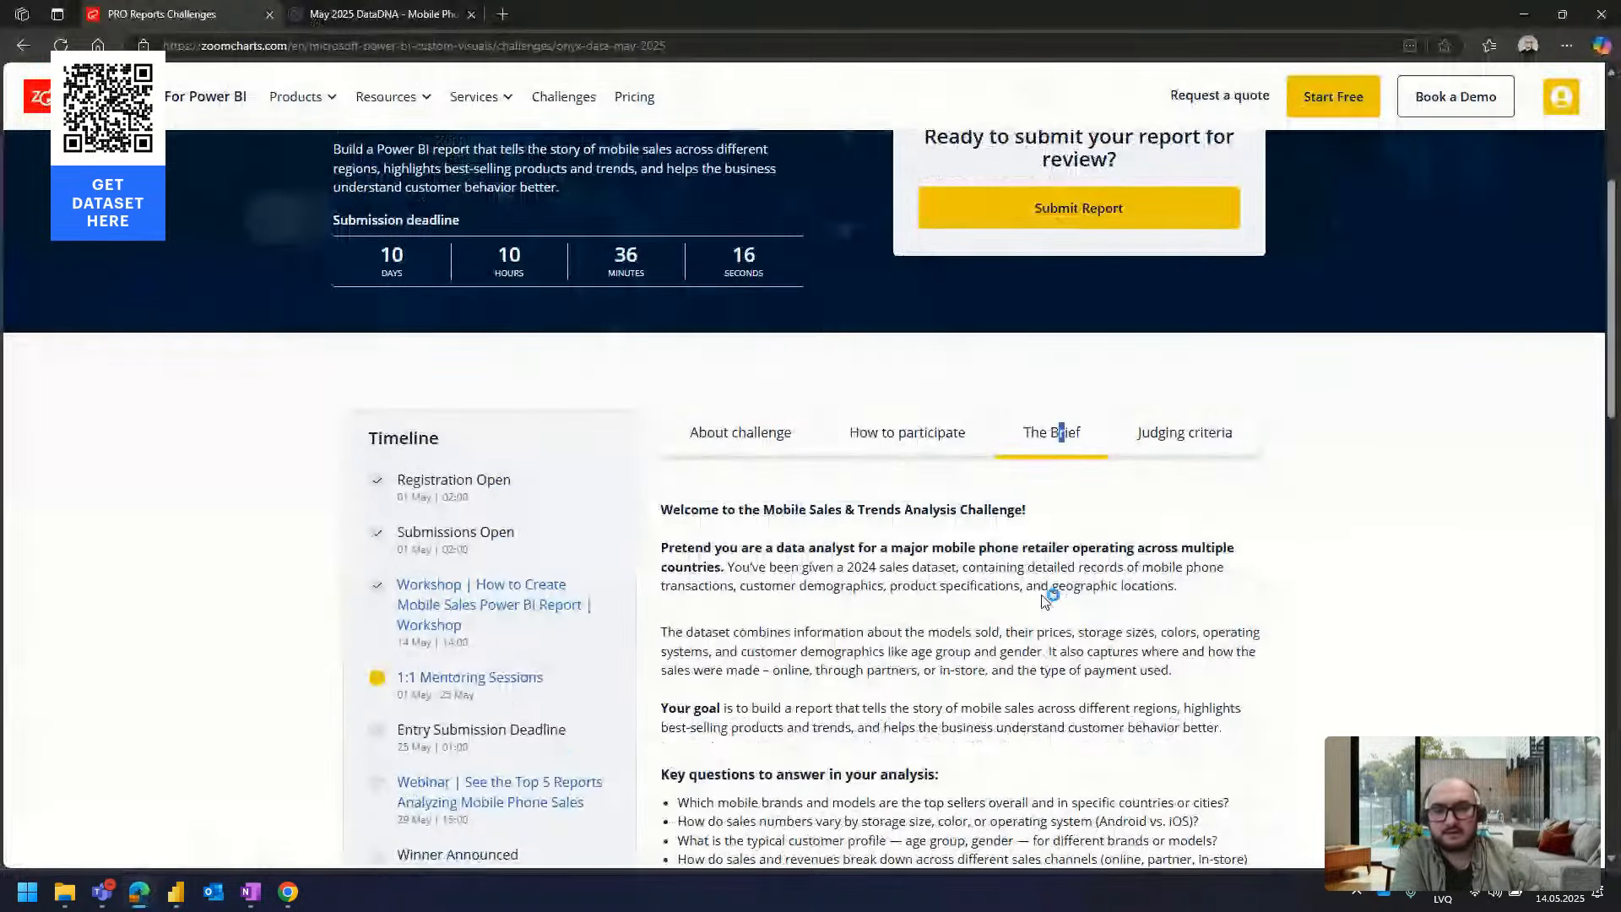
pyautogui.scroll(-4, 1044, 600)
pyautogui.scroll(-2, 801, 287)
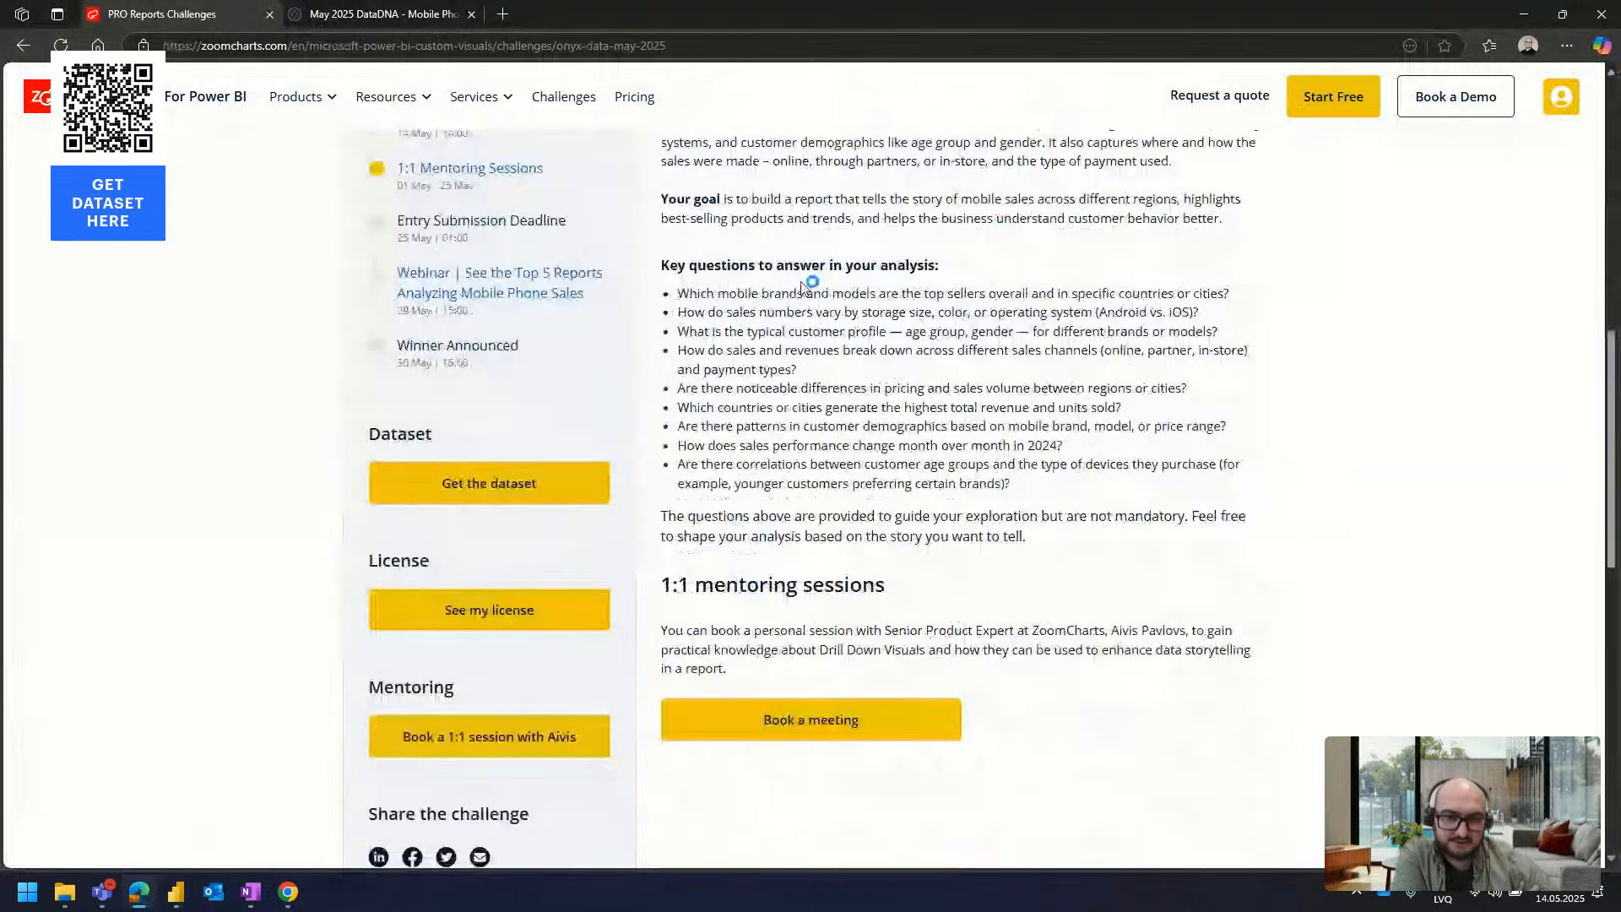
pyautogui.moveTo(802, 285); pyautogui.dragTo(1079, 499)
pyautogui.click(1082, 499)
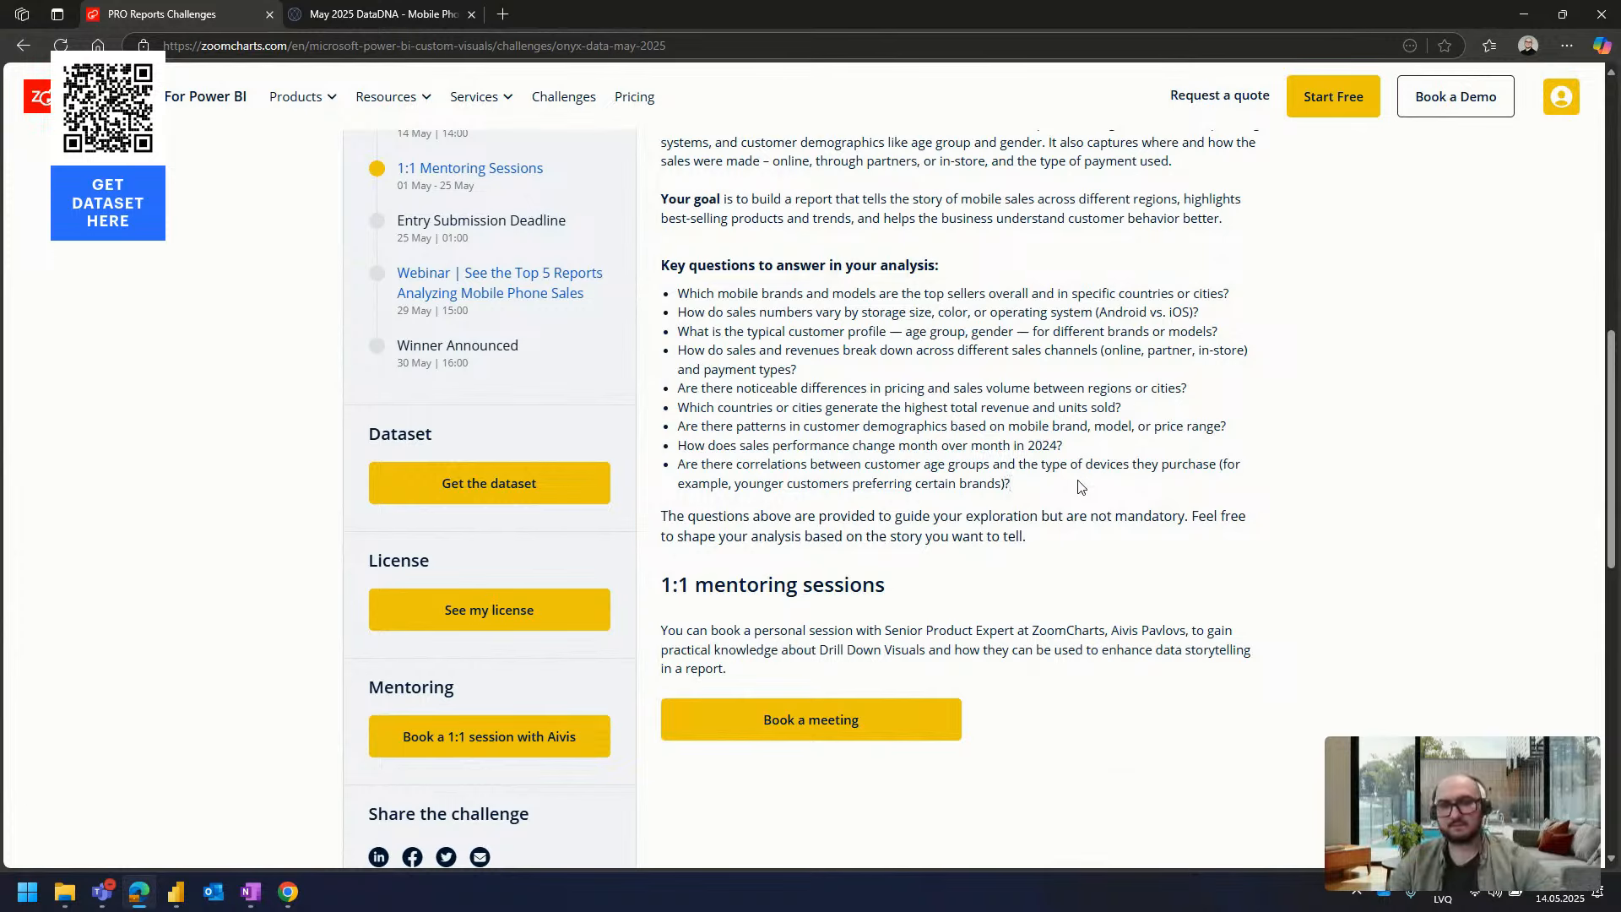
# Return to the Sample_May_Onyx_2025 report and add a ZoomCharts Timeline PRO (Filter) visual, enlarged across most of the new page's width
pyautogui.hotkey('alt', 'Tab')
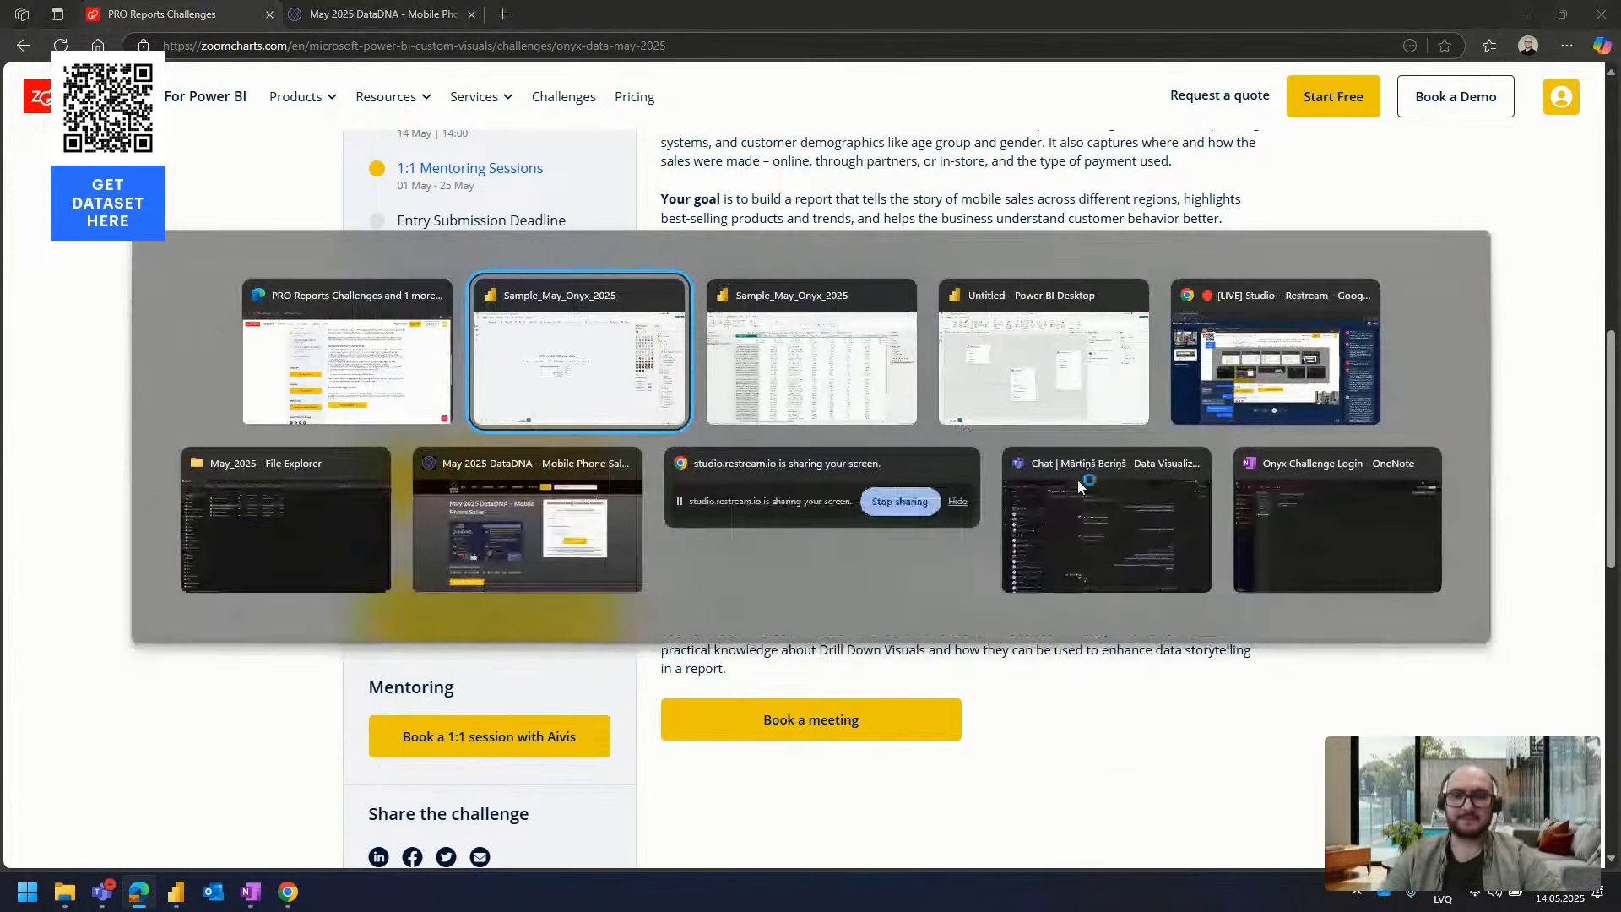
pyautogui.click(815, 400)
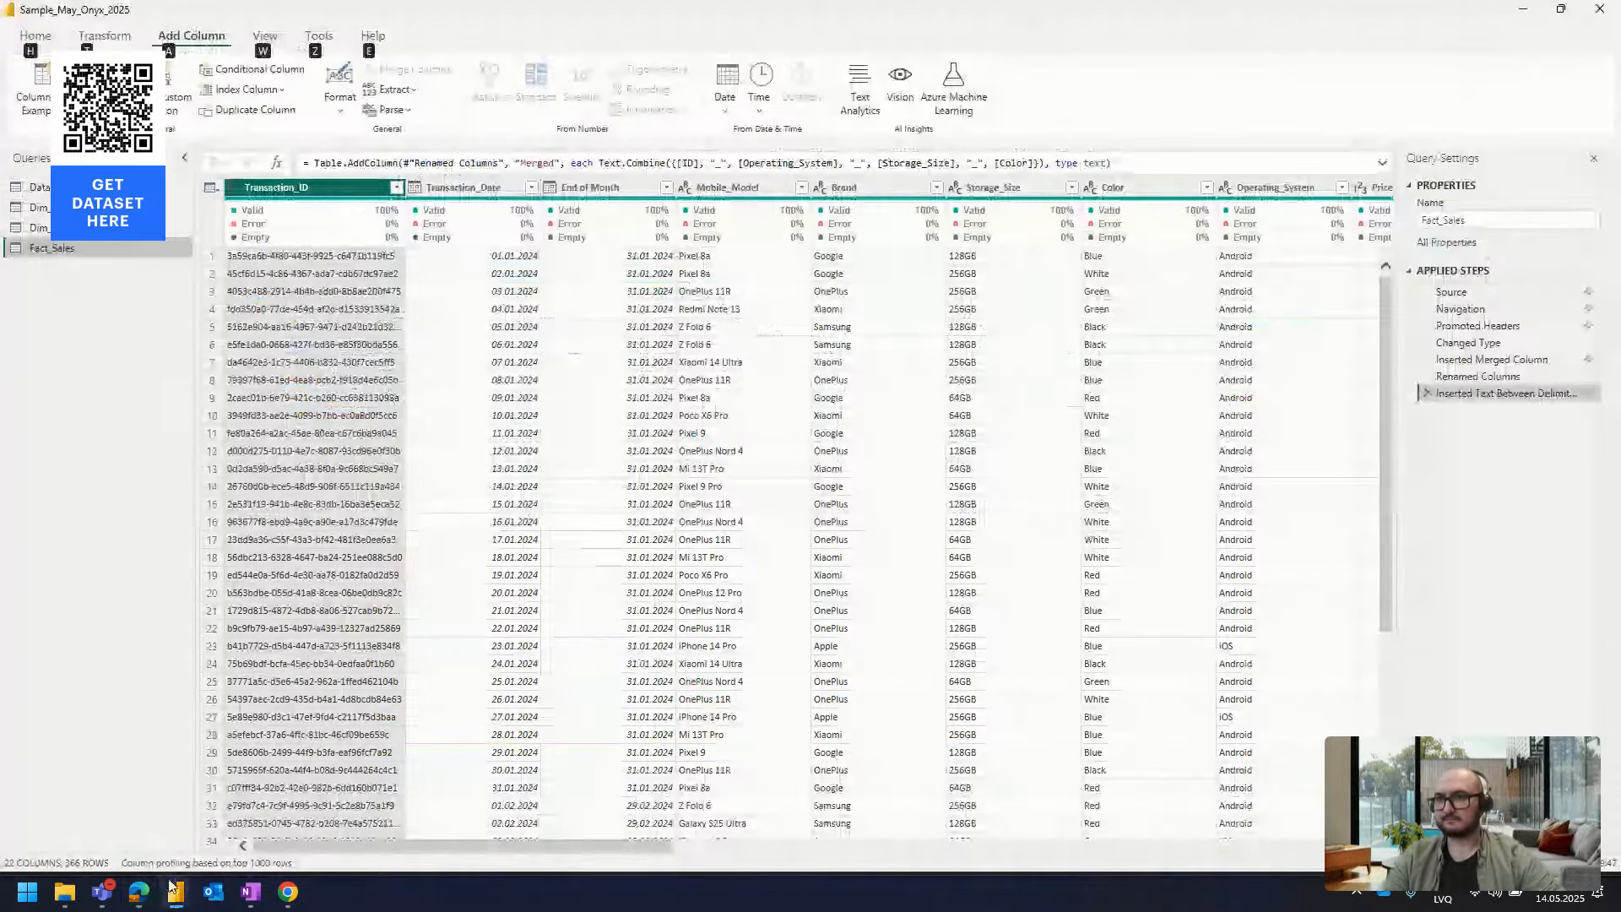
pyautogui.moveTo(174, 888)
pyautogui.click(90, 839)
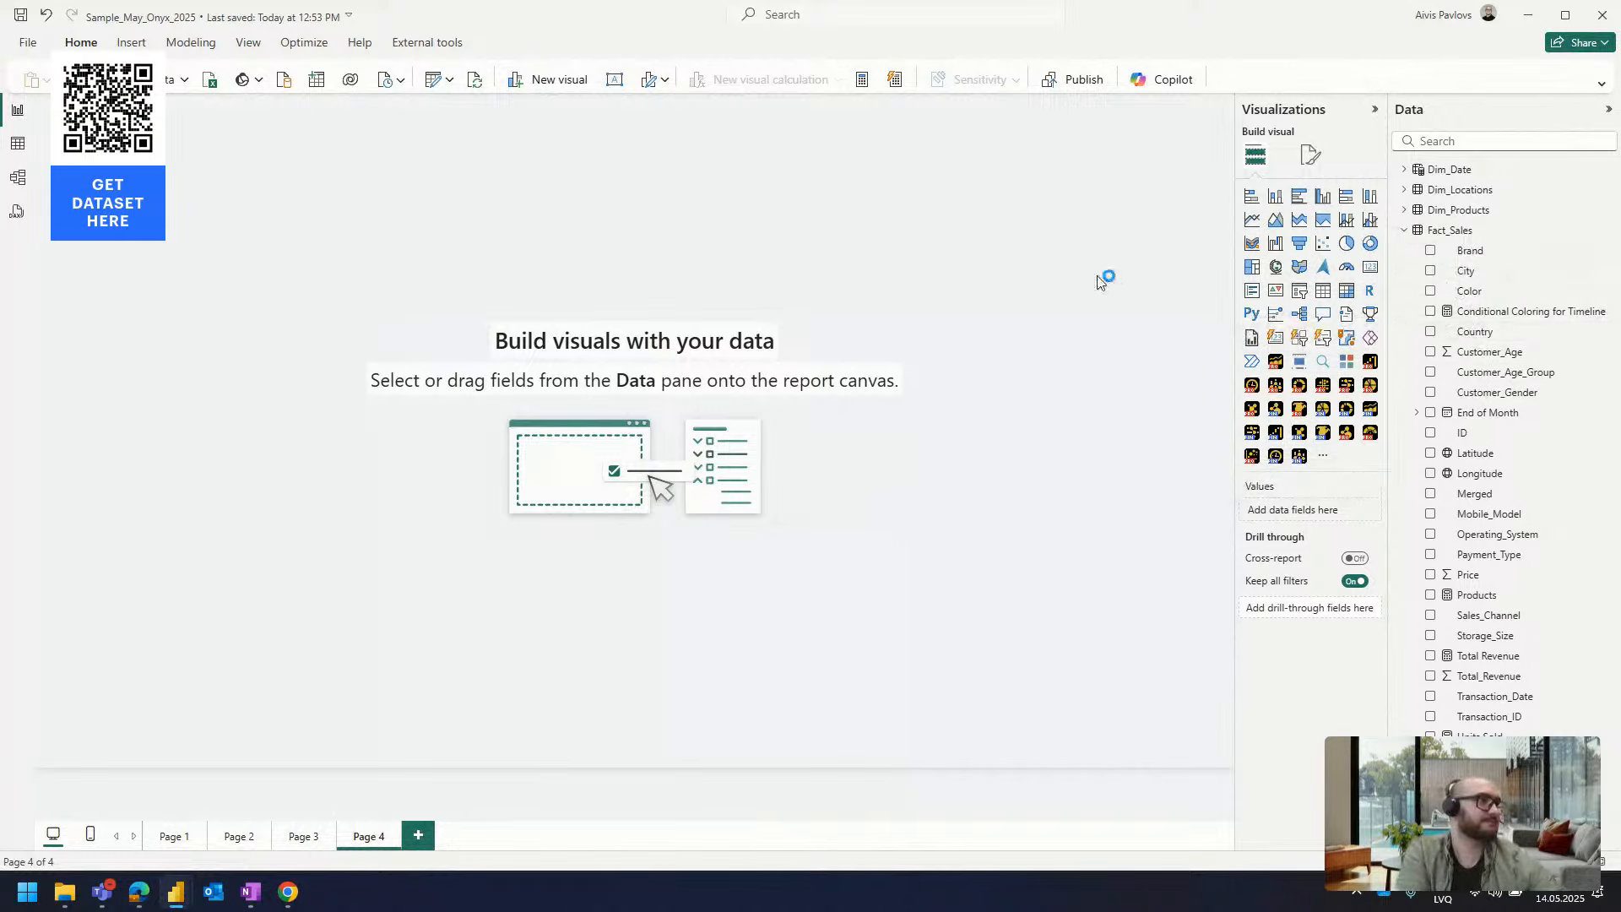
pyautogui.click(1278, 365)
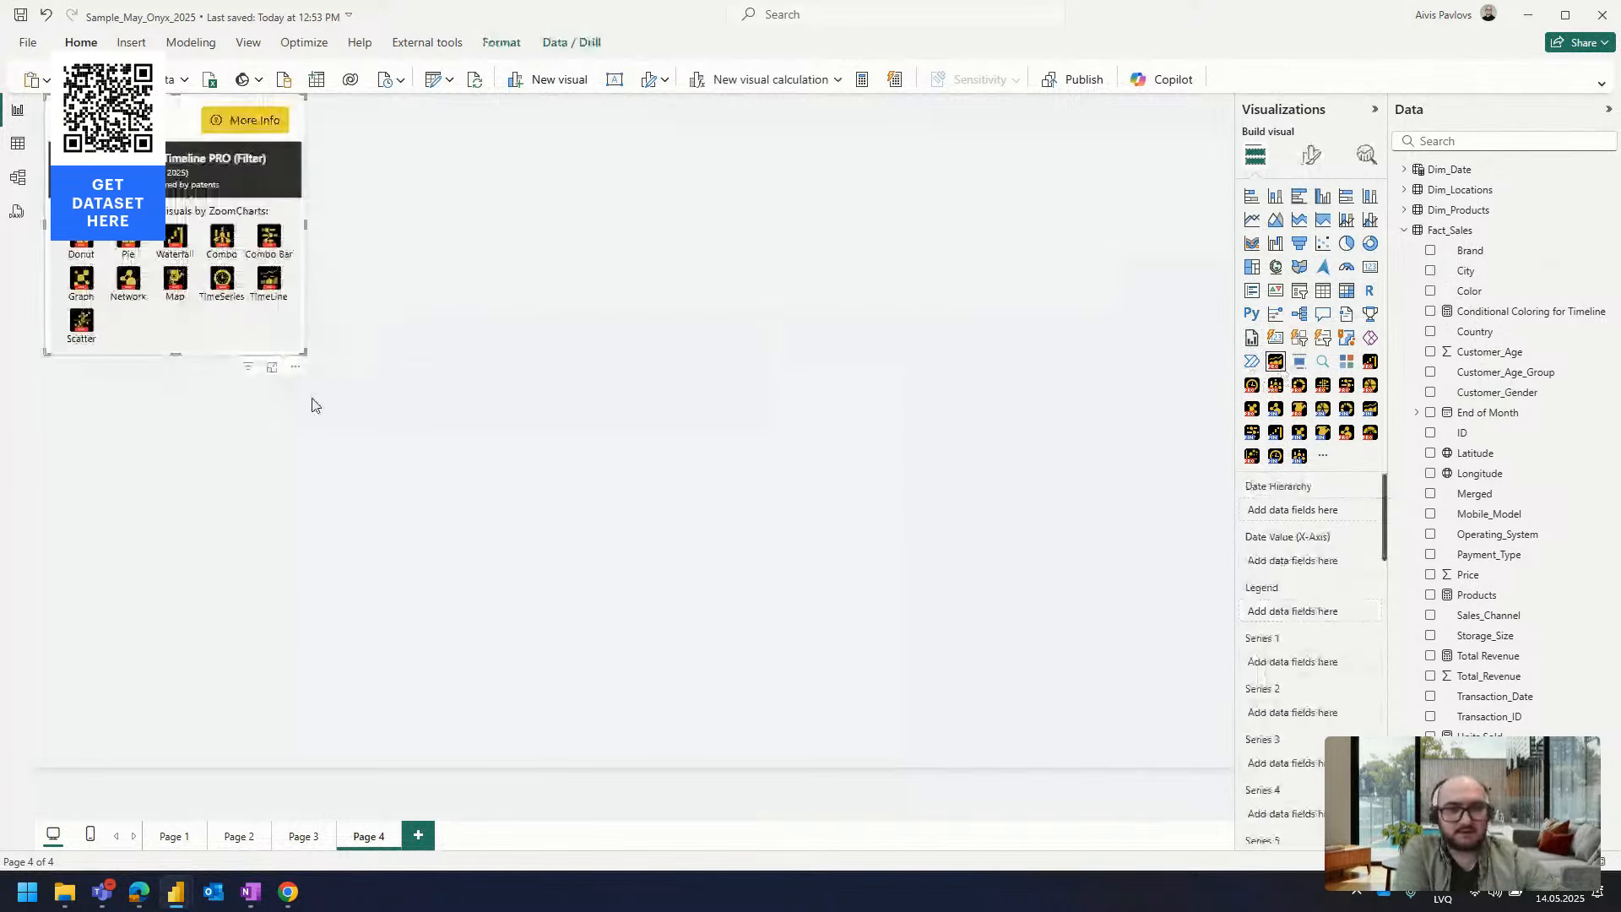
pyautogui.moveTo(305, 354); pyautogui.dragTo(1045, 435)
pyautogui.moveTo(659, 103); pyautogui.dragTo(827, 120)
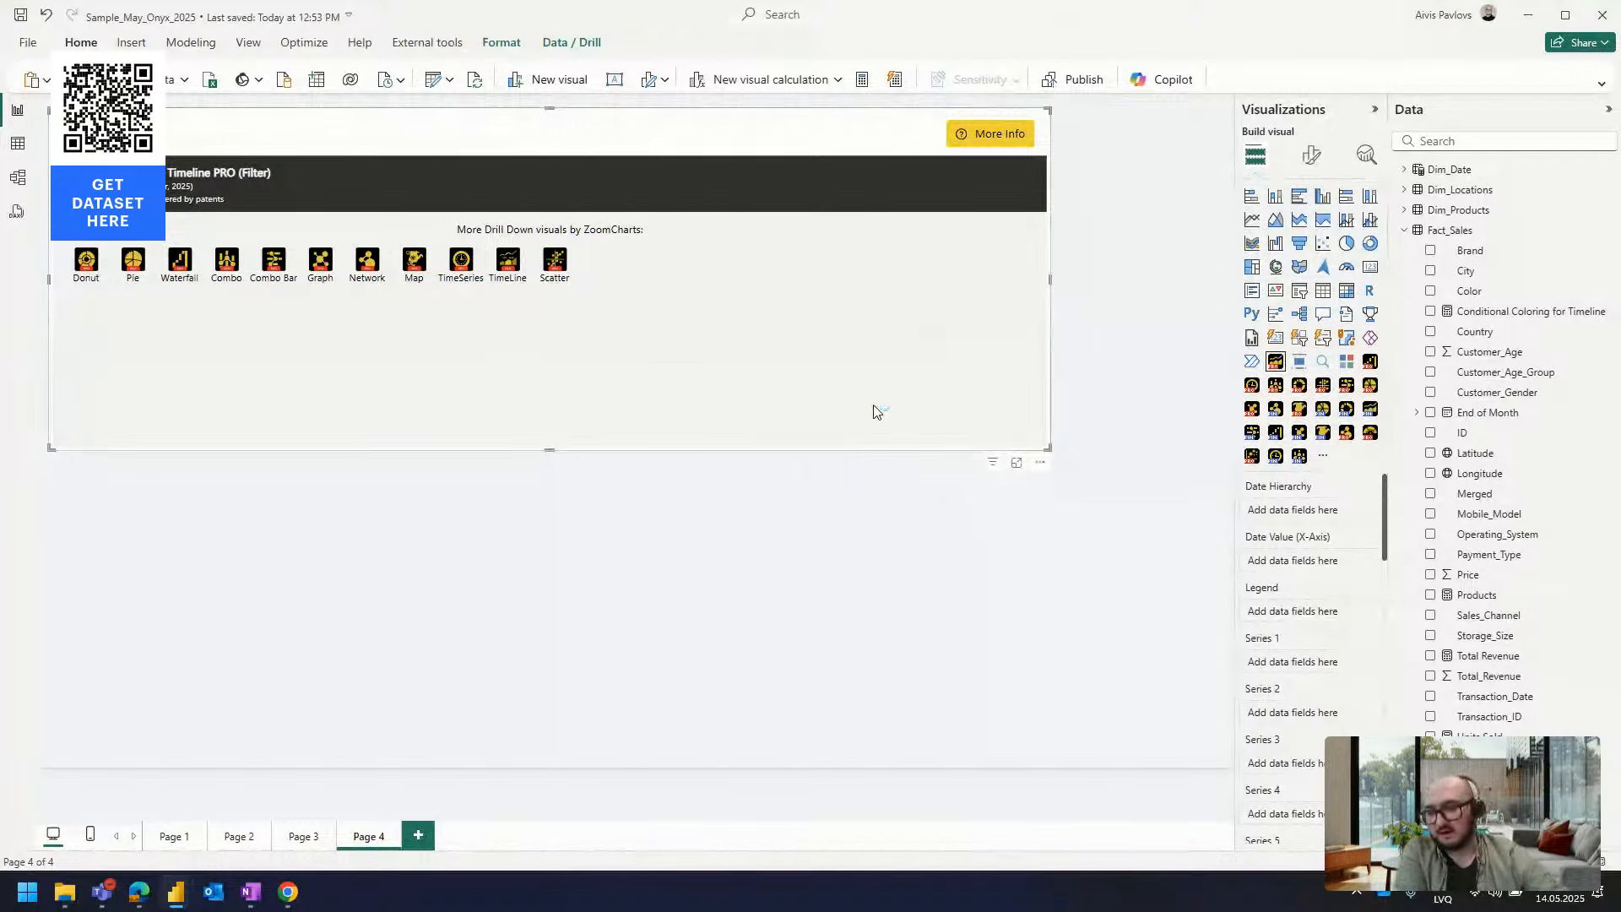
# Search the web in a new browser tab for "power bi dax calculated calendar sample"
pyautogui.click(138, 892)
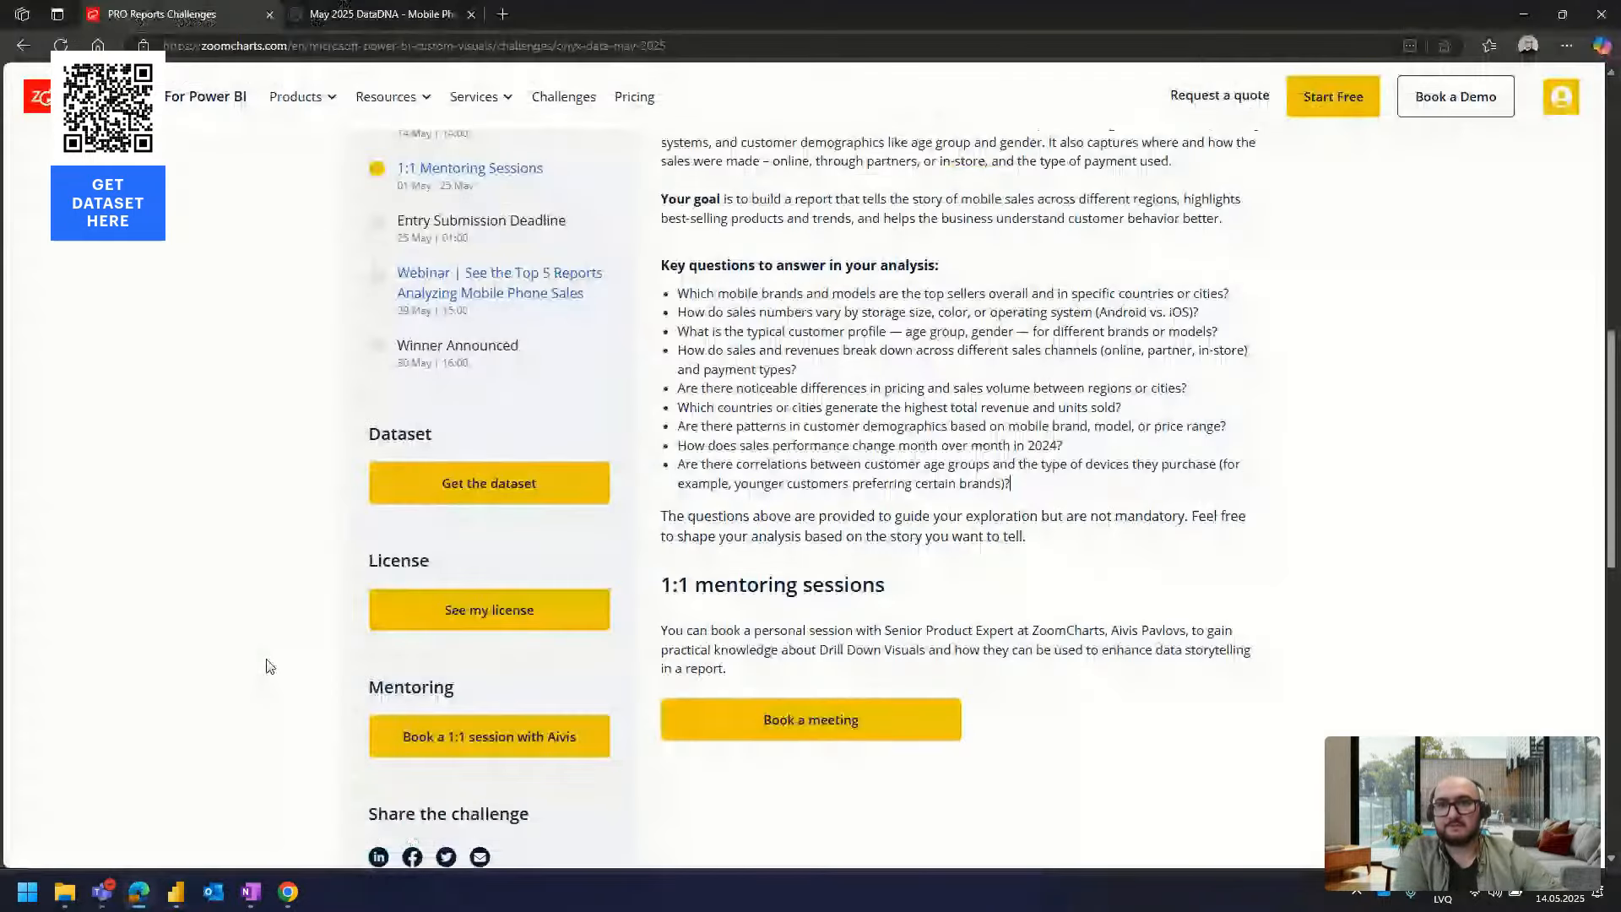
pyautogui.hotkey('ctrl', 't')
pyautogui.write('p')
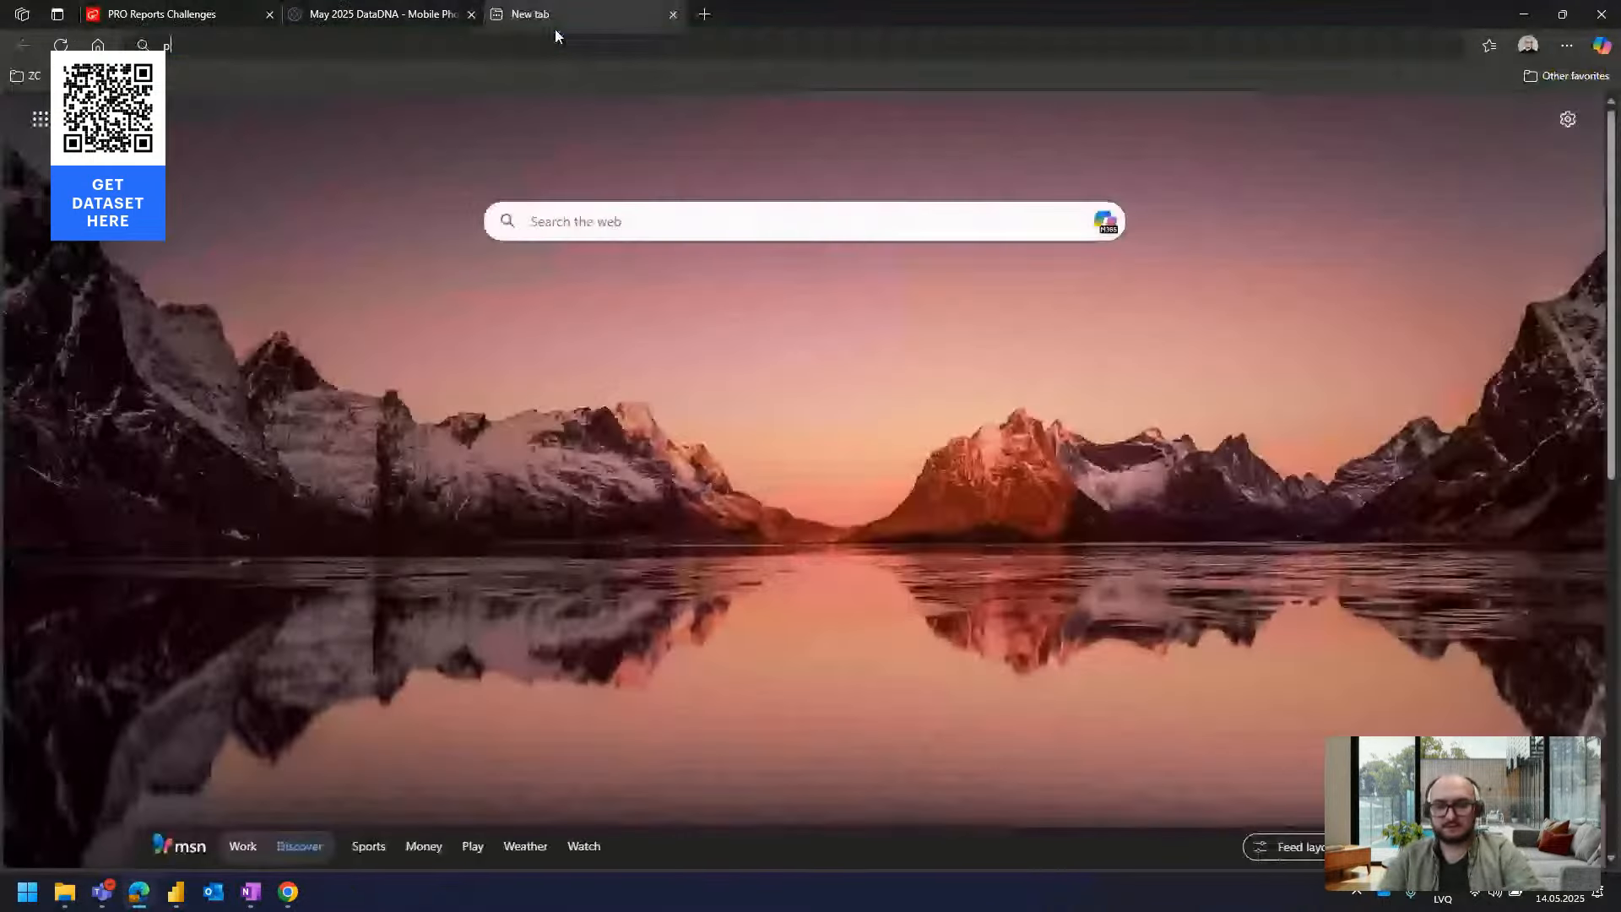
pyautogui.write('ower bi dax cal')
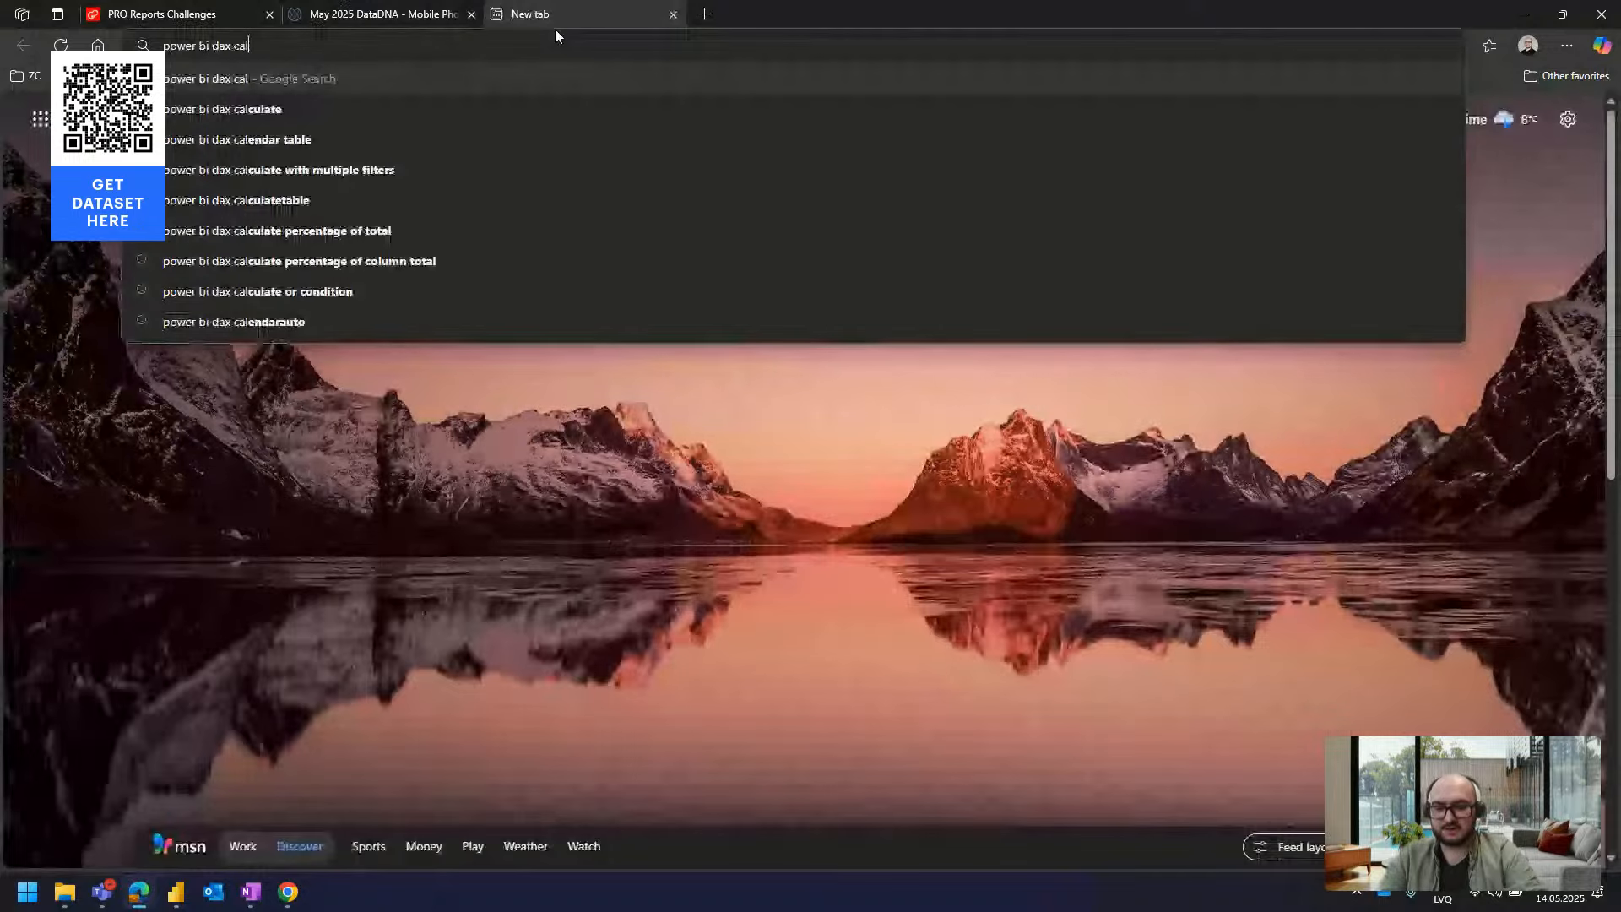
pyautogui.write('culated cale')
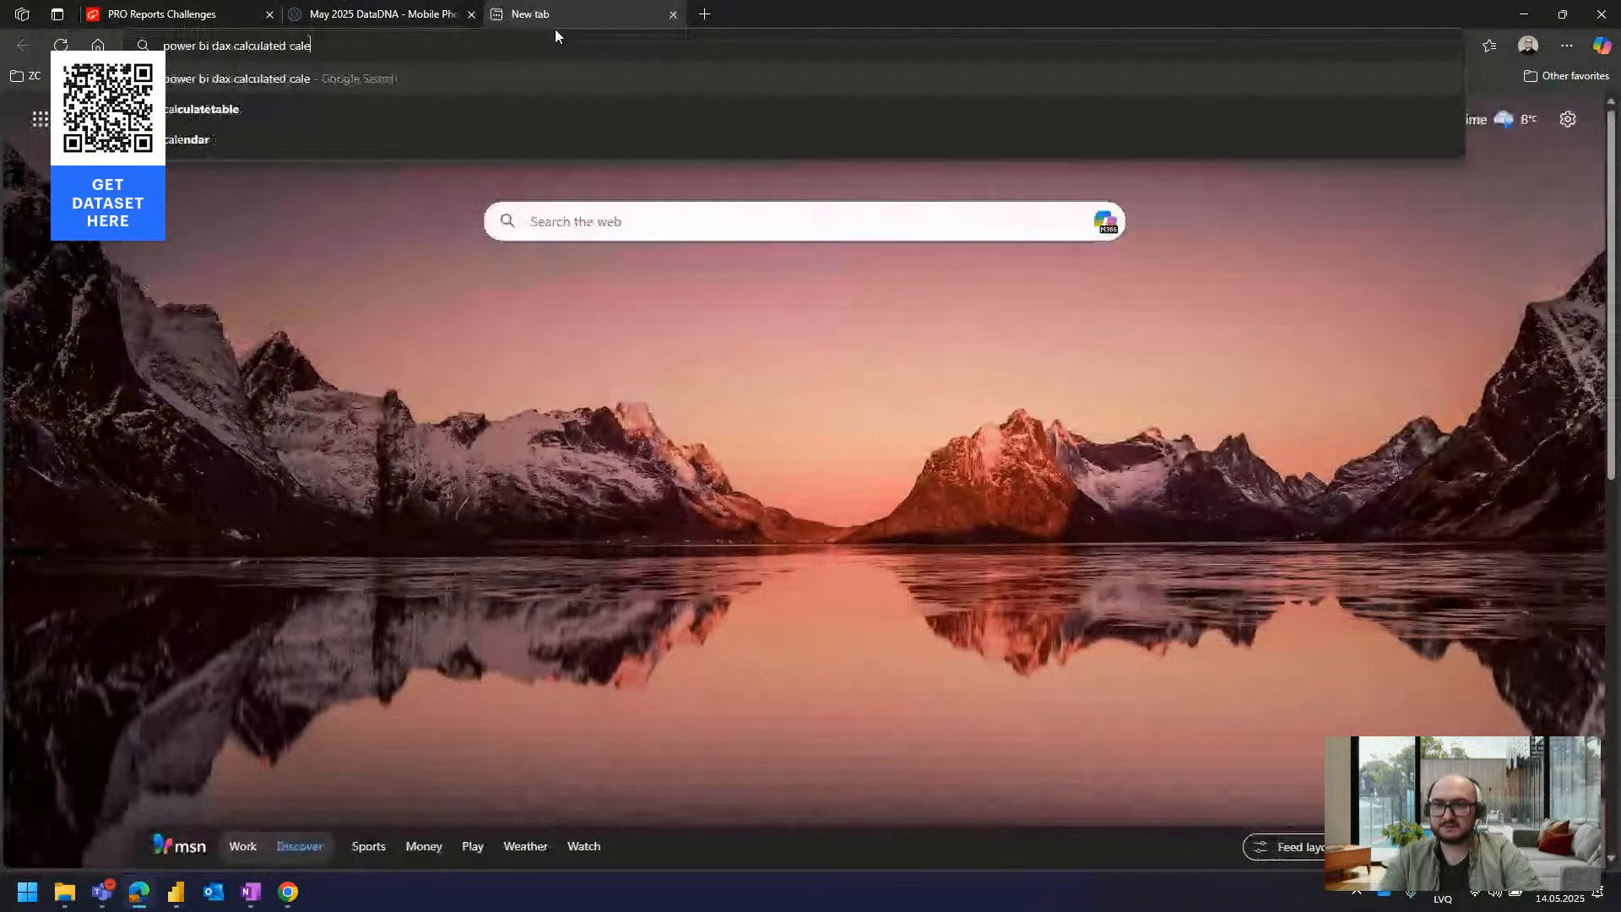
pyautogui.write('ndar sample')
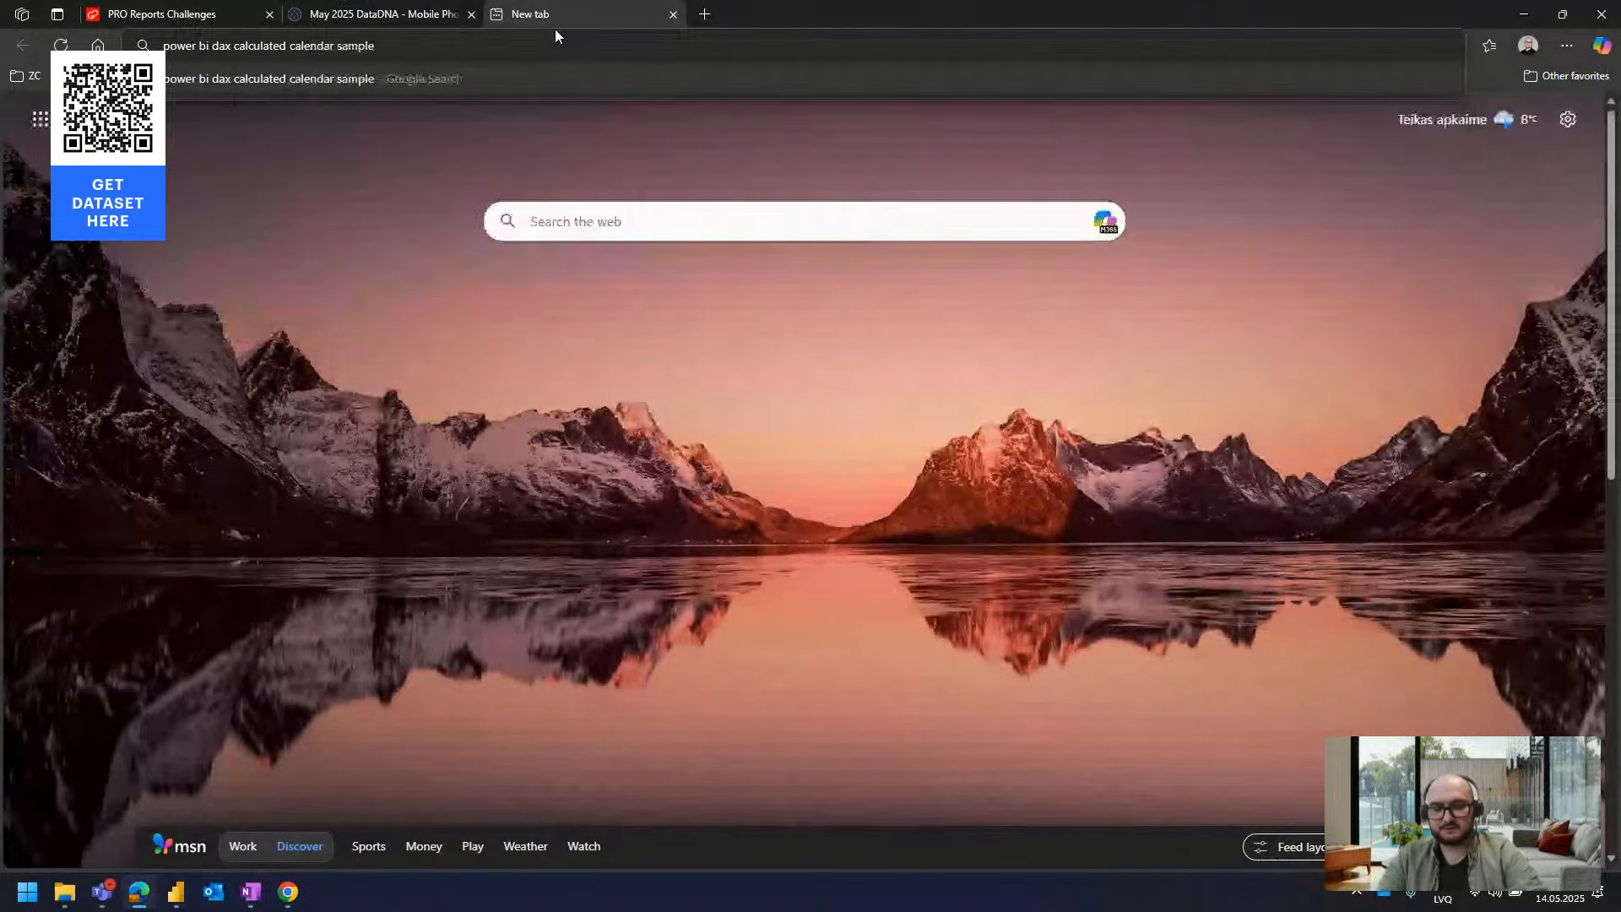
pyautogui.press('Return')
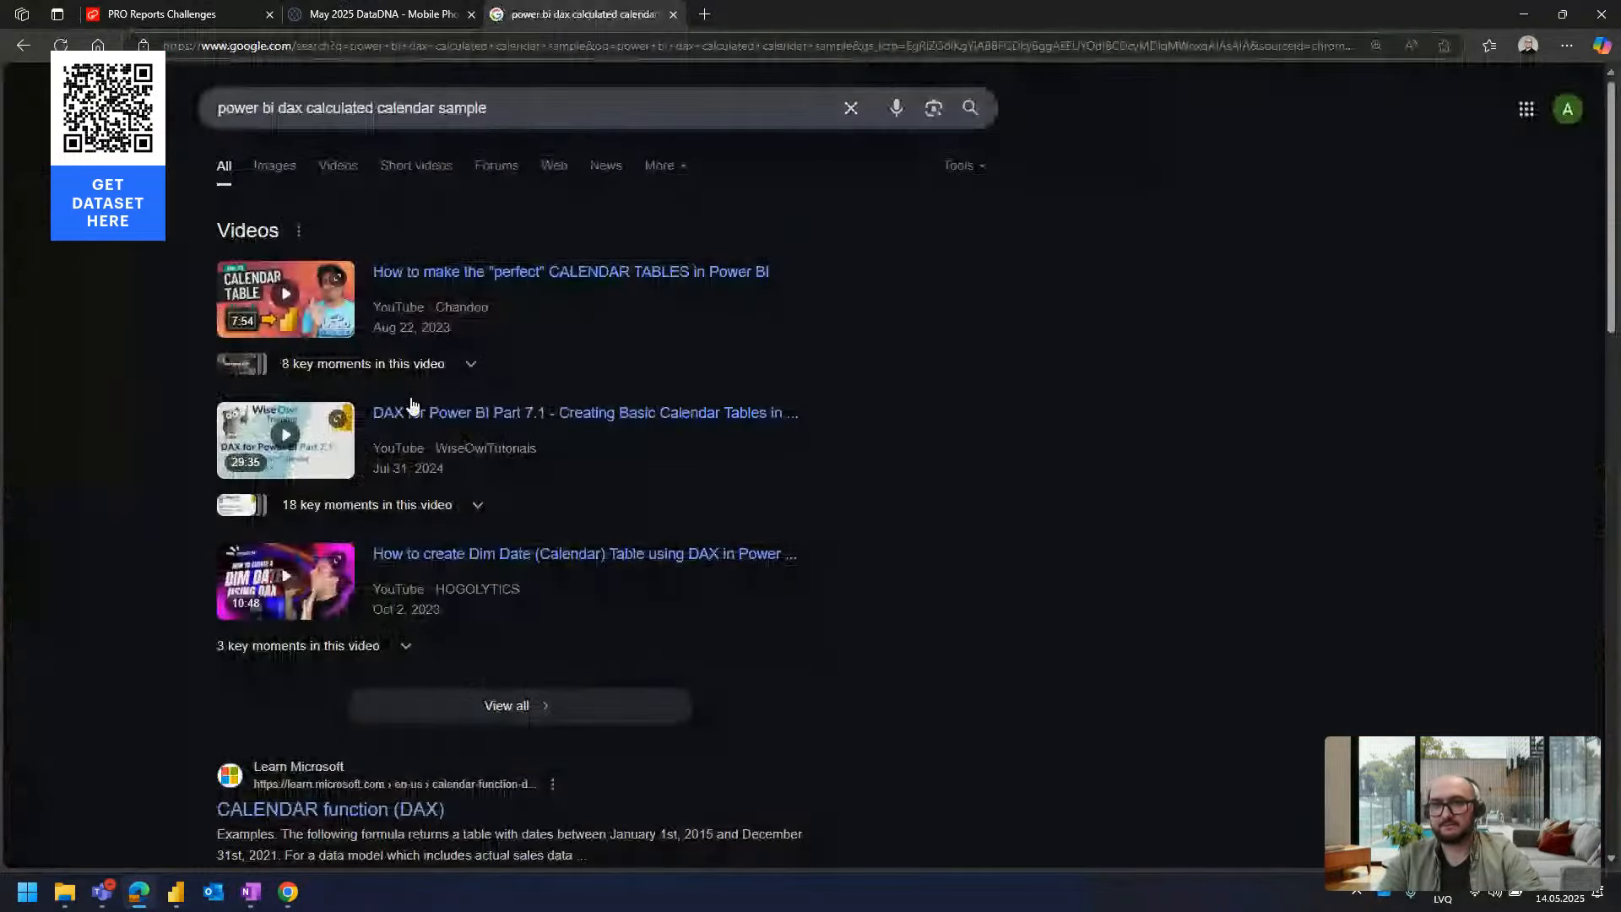
# Open the SQLBI article "Creating a simple date table in DAX" from the search results
pyautogui.scroll(-1, 388, 364)
pyautogui.scroll(-2, 324, 584)
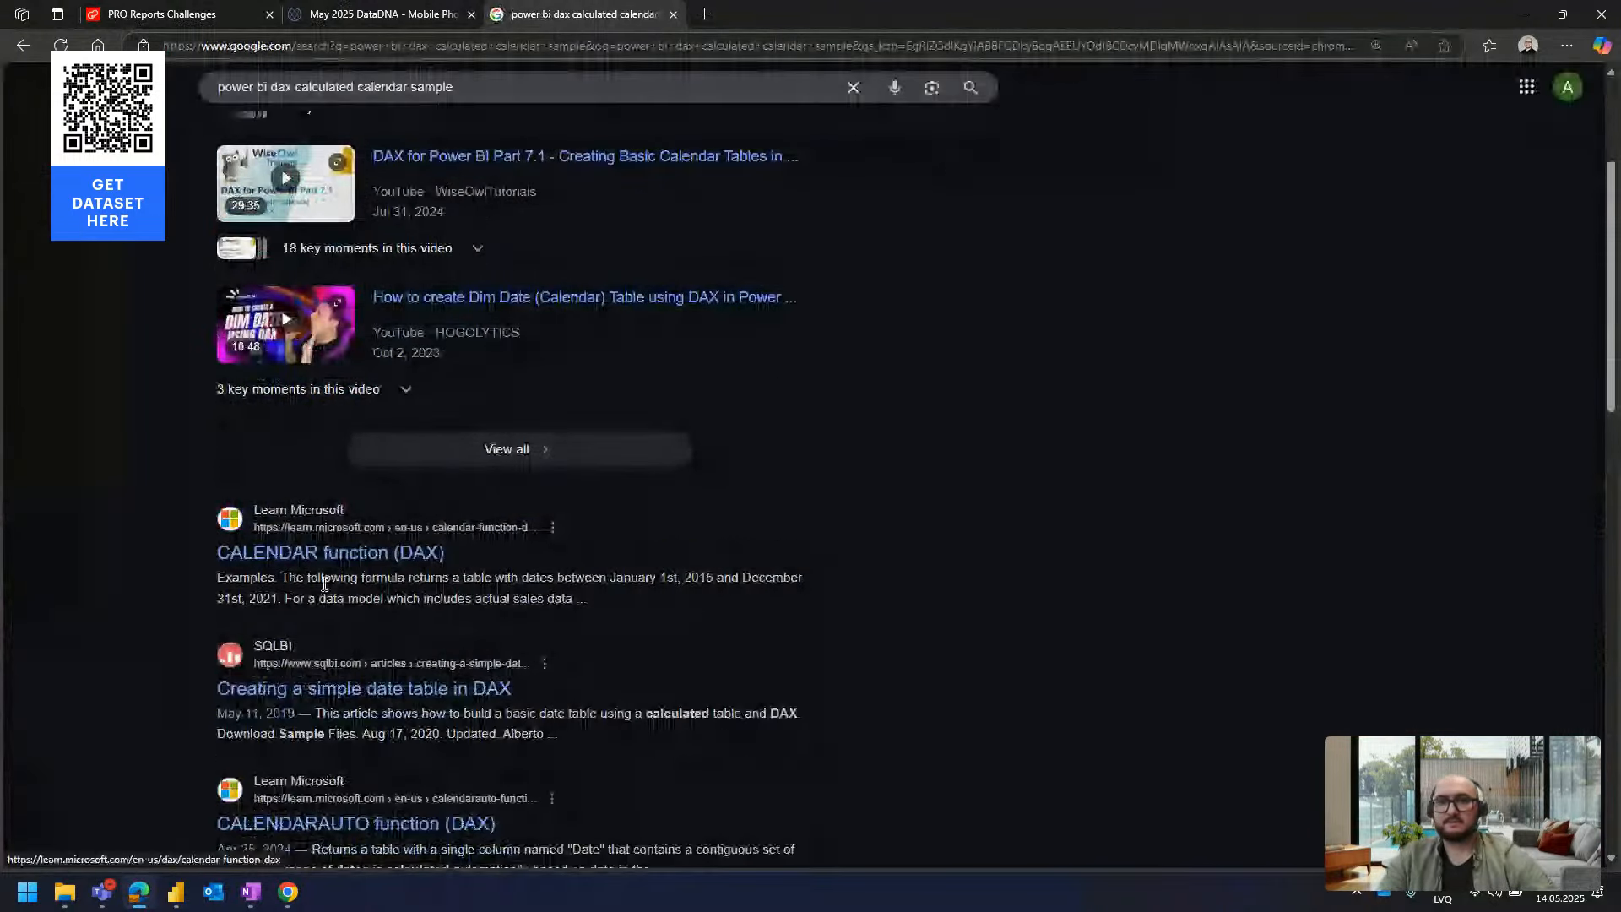
pyautogui.scroll(-3, 376, 483)
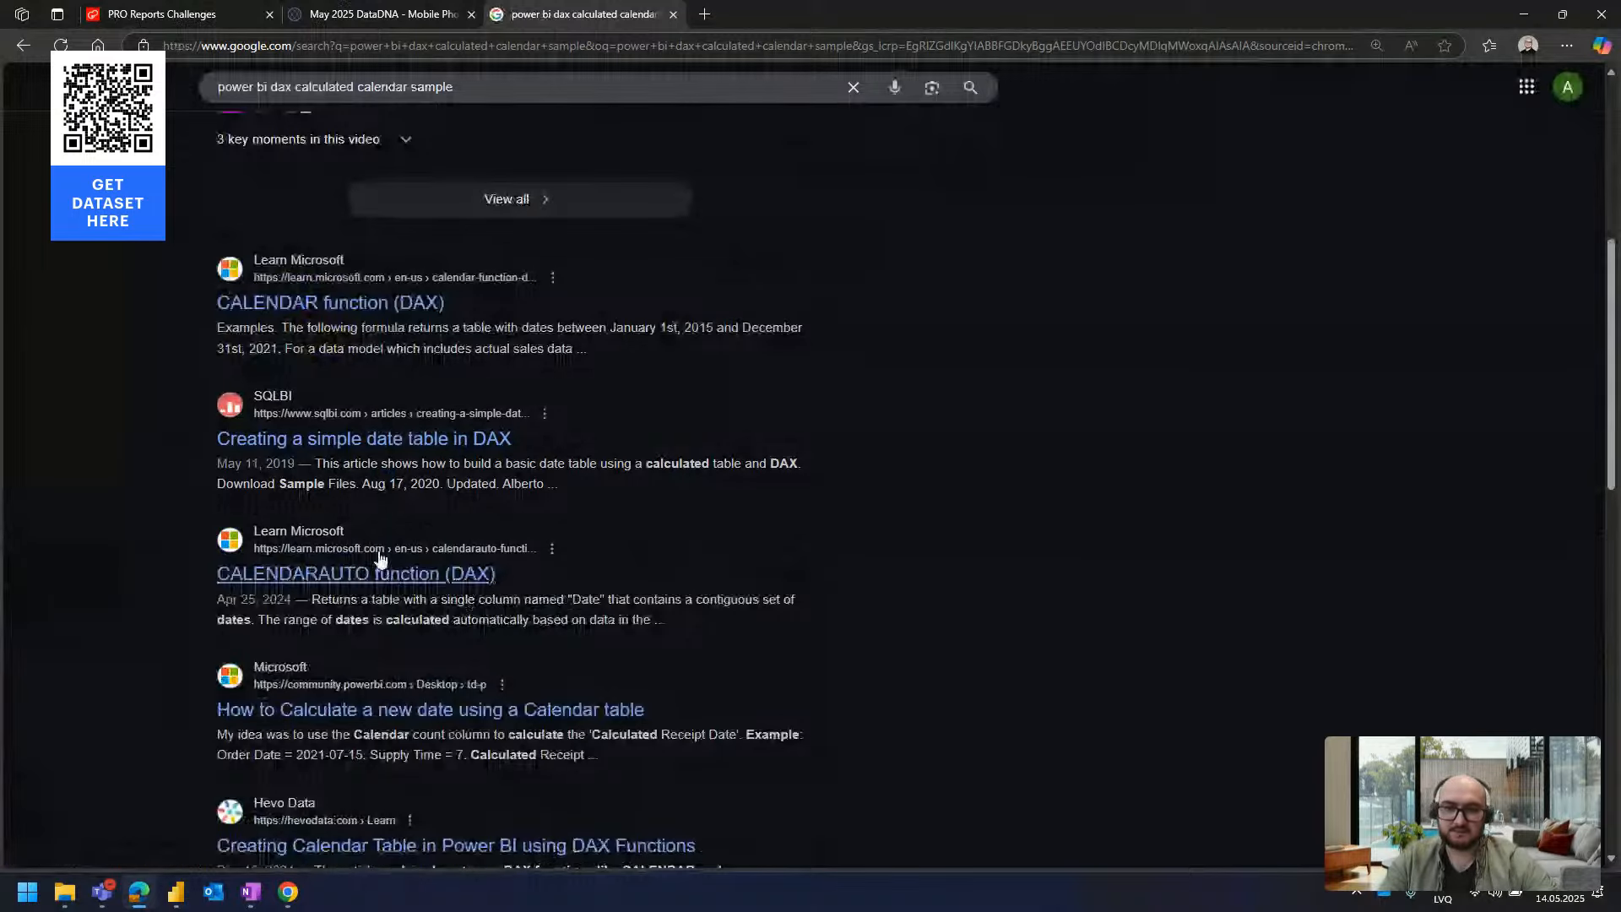
pyautogui.click(364, 438)
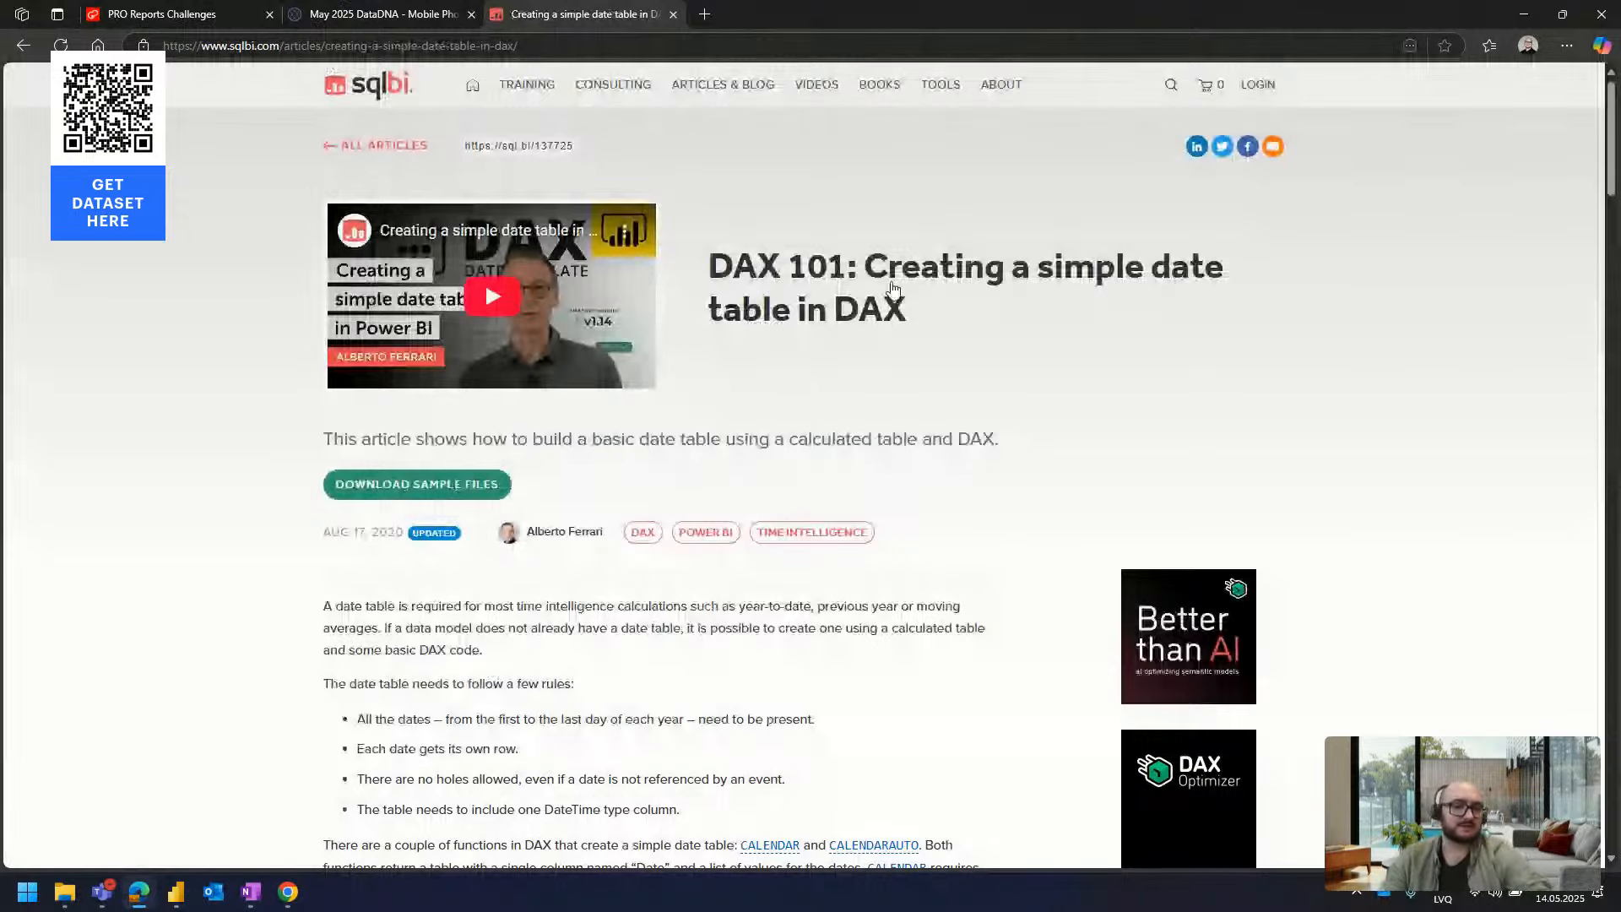
# Examine the article's date table rules, the date table marking instructions and the sample DAX code
pyautogui.scroll(-3, 931, 380)
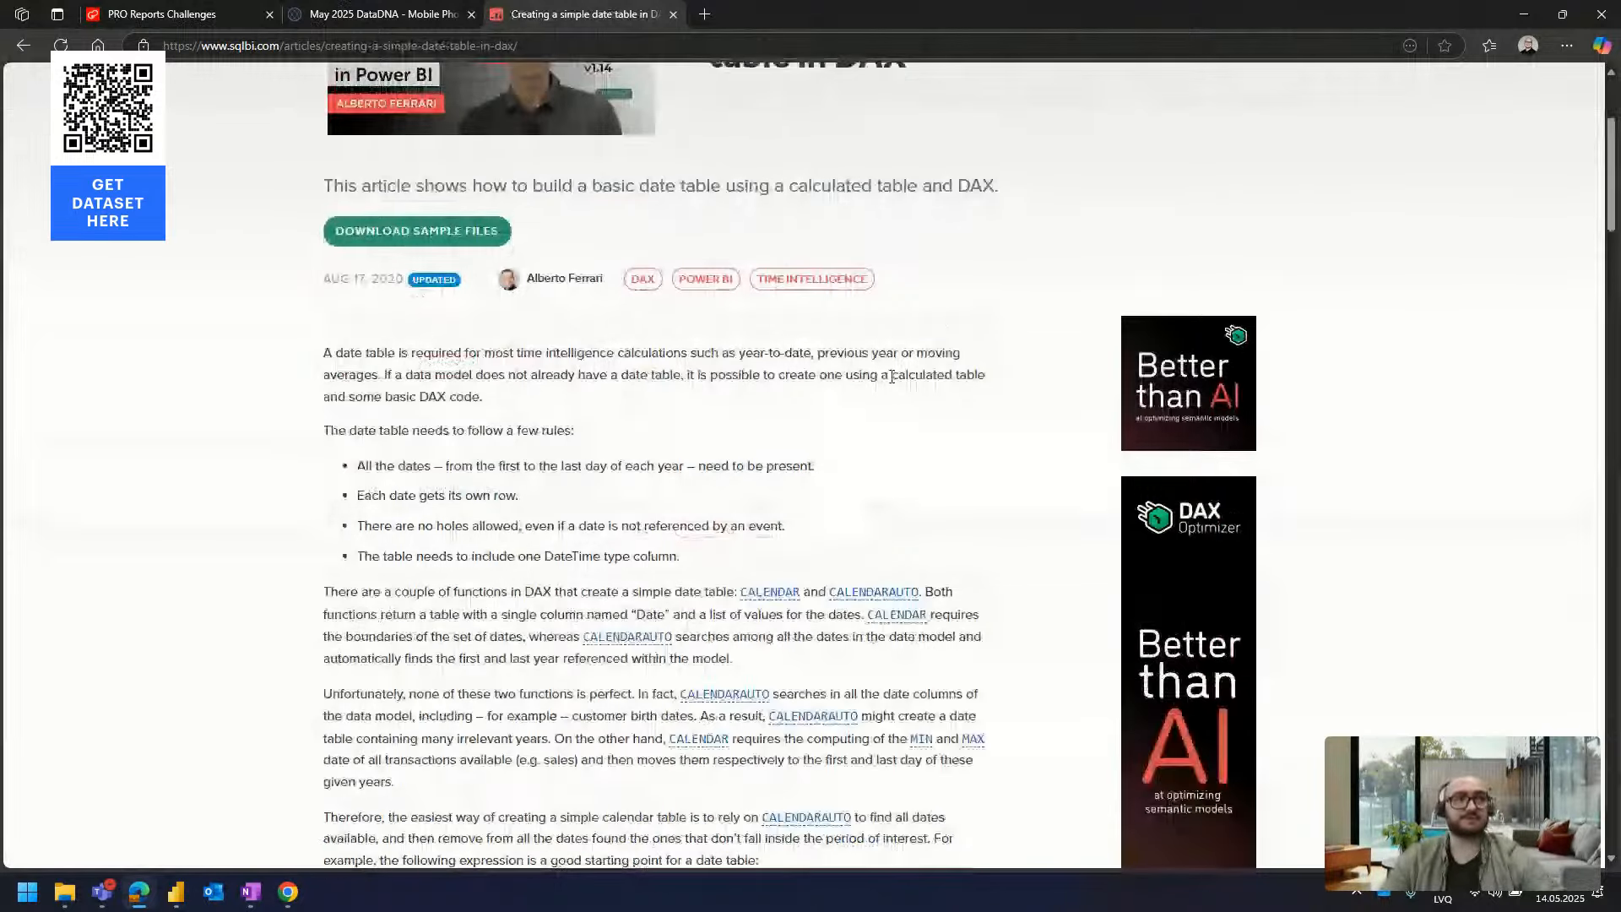
pyautogui.scroll(-9, 503, 253)
pyautogui.scroll(6, 743, 344)
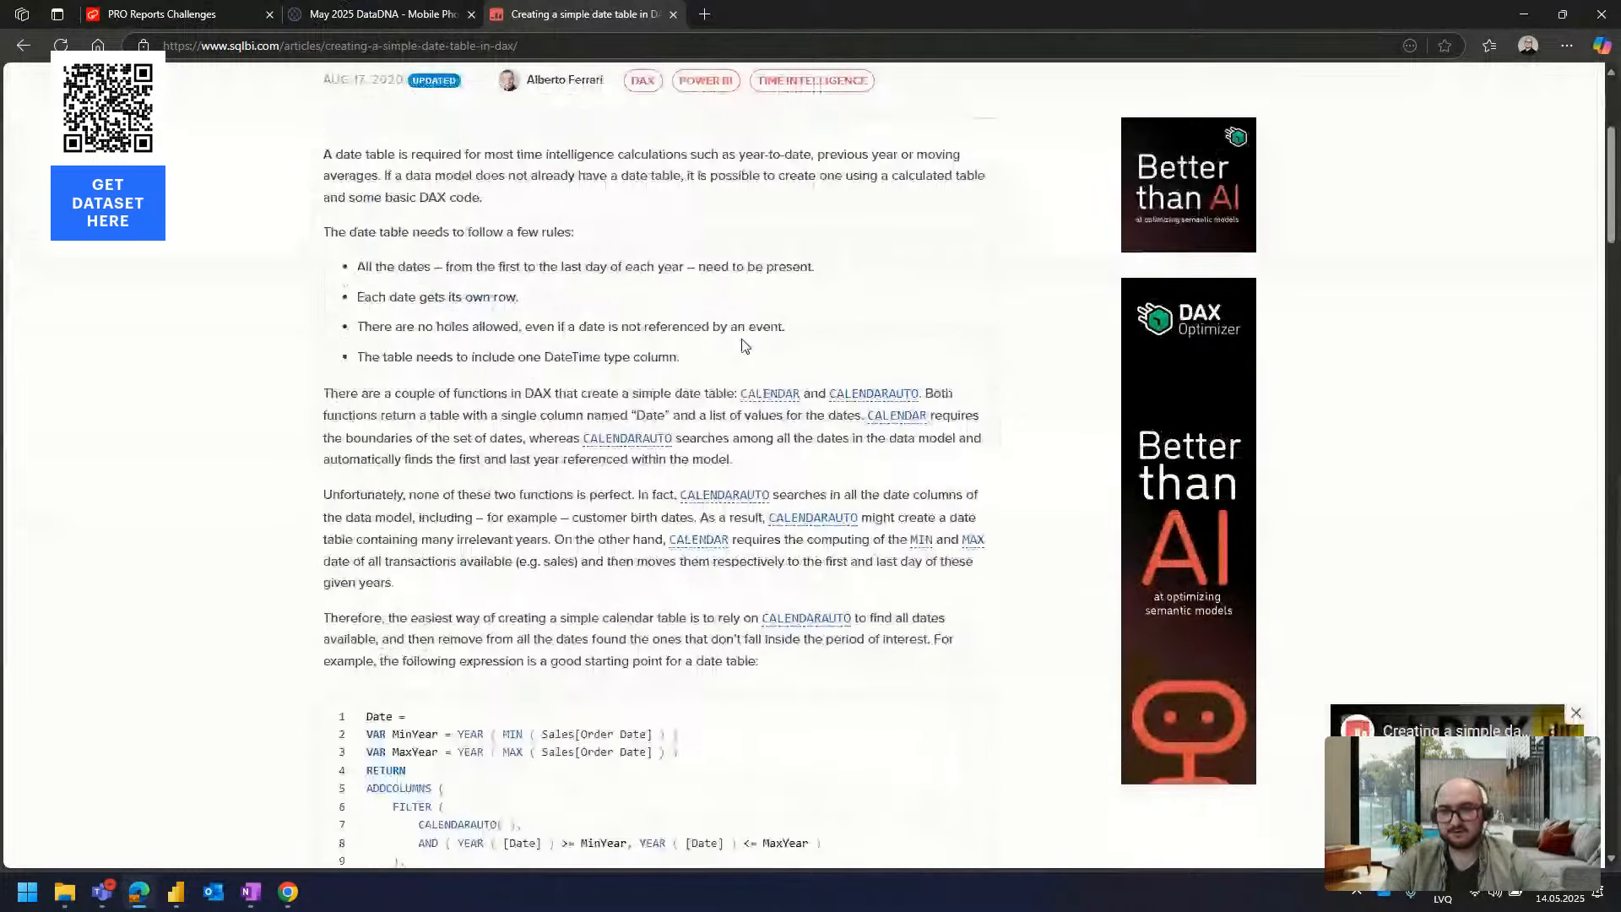
pyautogui.scroll(-5, 743, 344)
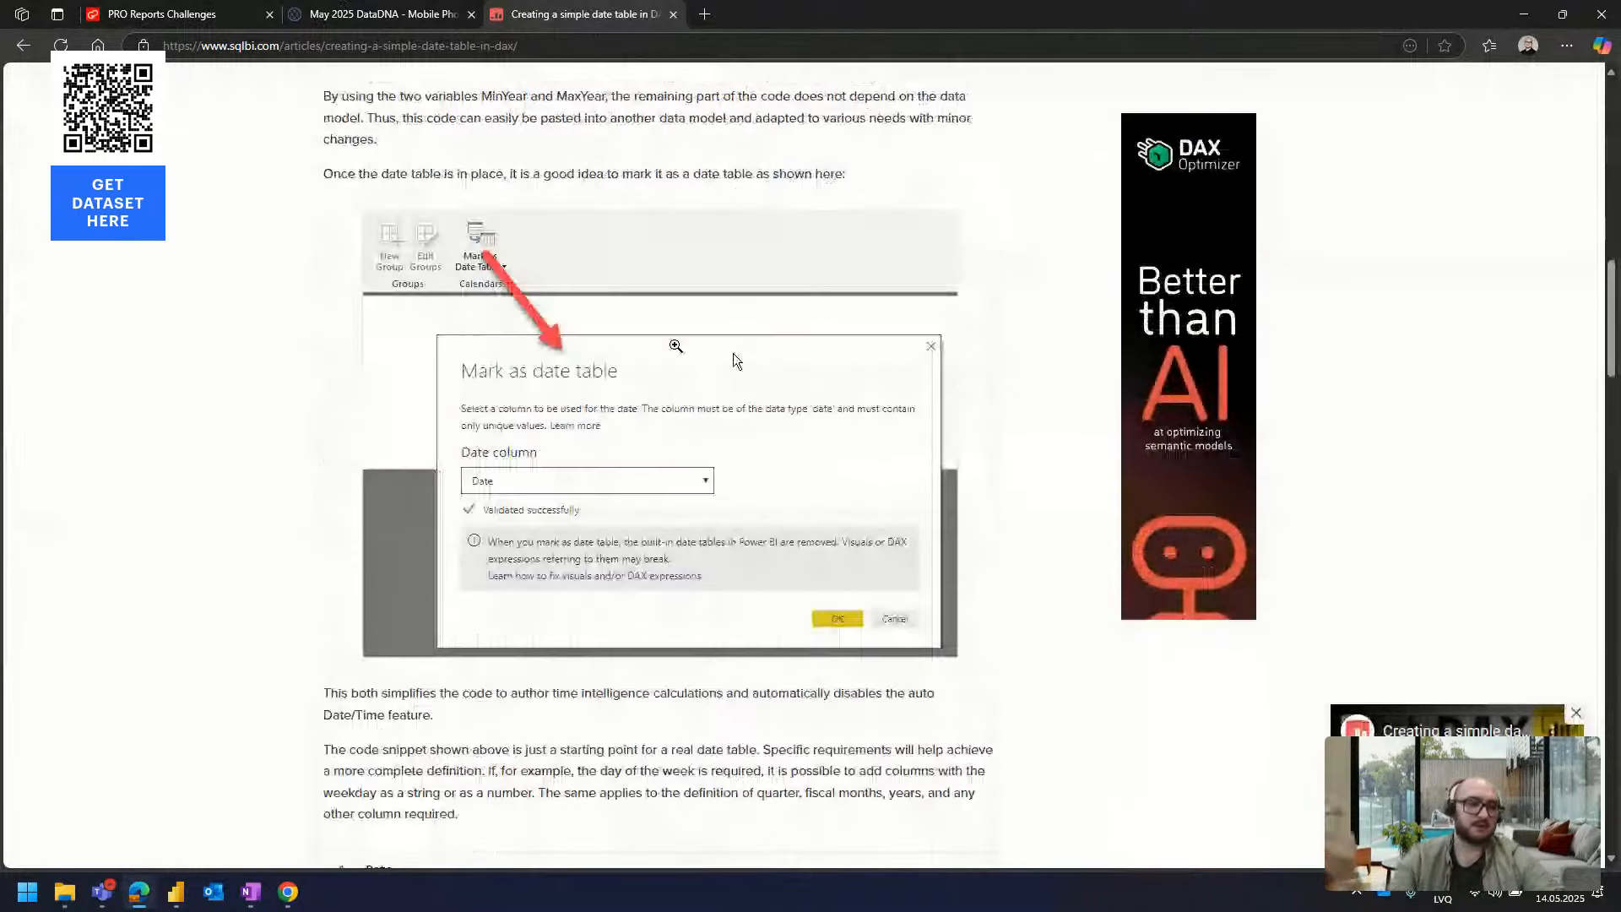
pyautogui.scroll(-5, 734, 359)
pyautogui.scroll(-7, 733, 355)
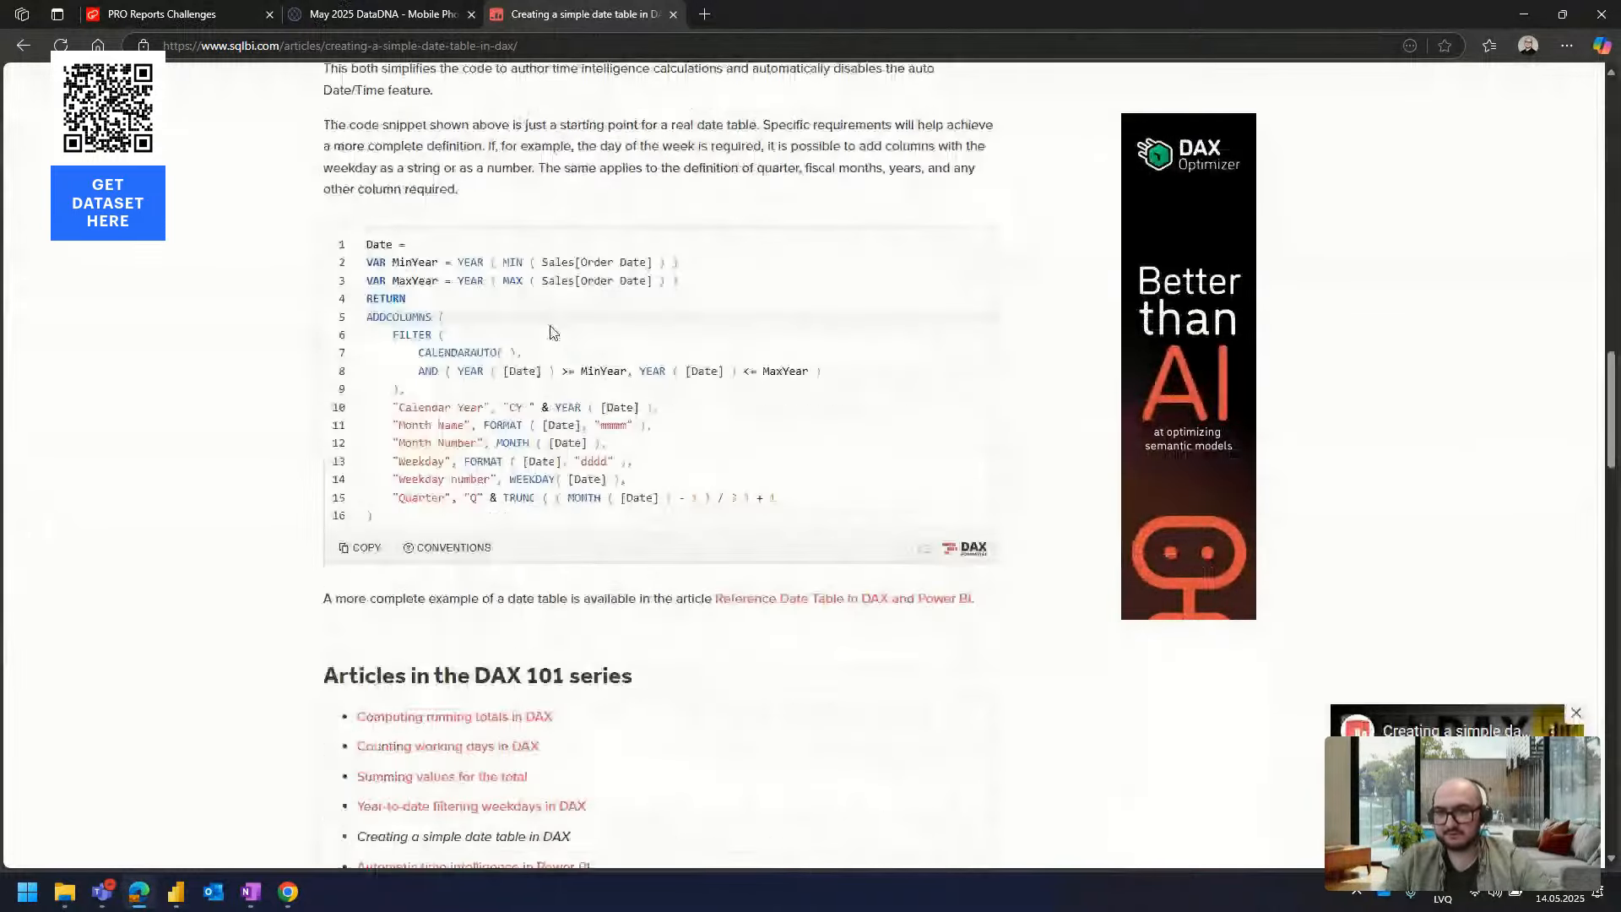
pyautogui.scroll(-8, 553, 335)
pyautogui.scroll(2, 625, 348)
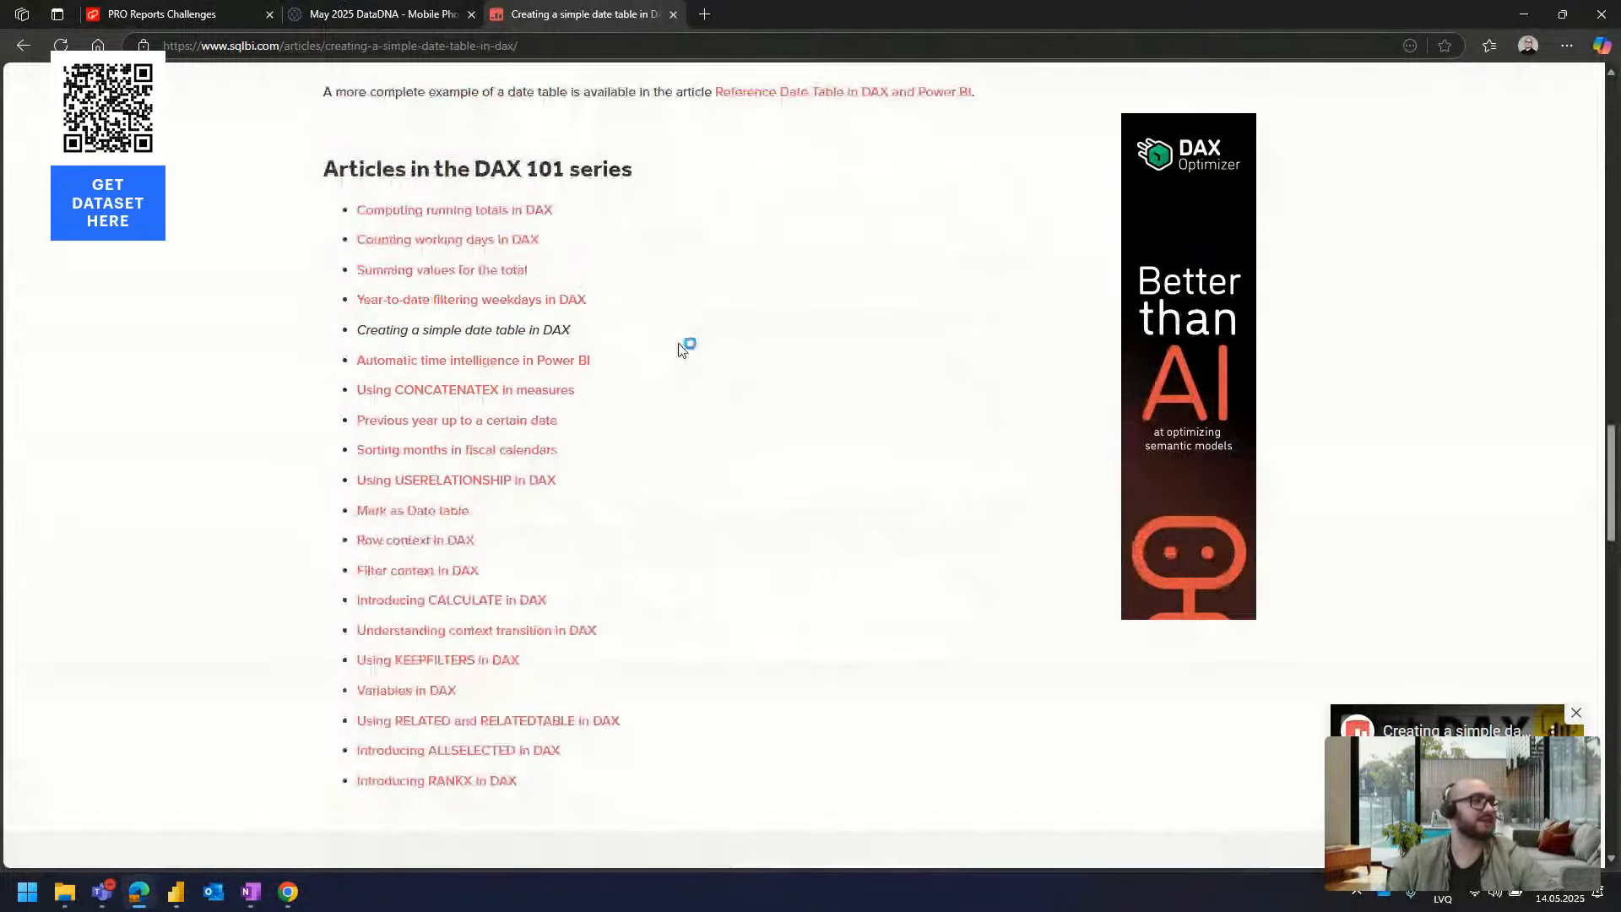
# Switch back to the Power BI report and change the MAX argument in the Dim_Date calendar formula to Fact_Sales[Transaction_Date]
pyautogui.hotkey('ctrl', 'Tab')
pyautogui.hotkey('alt', 'Tab')
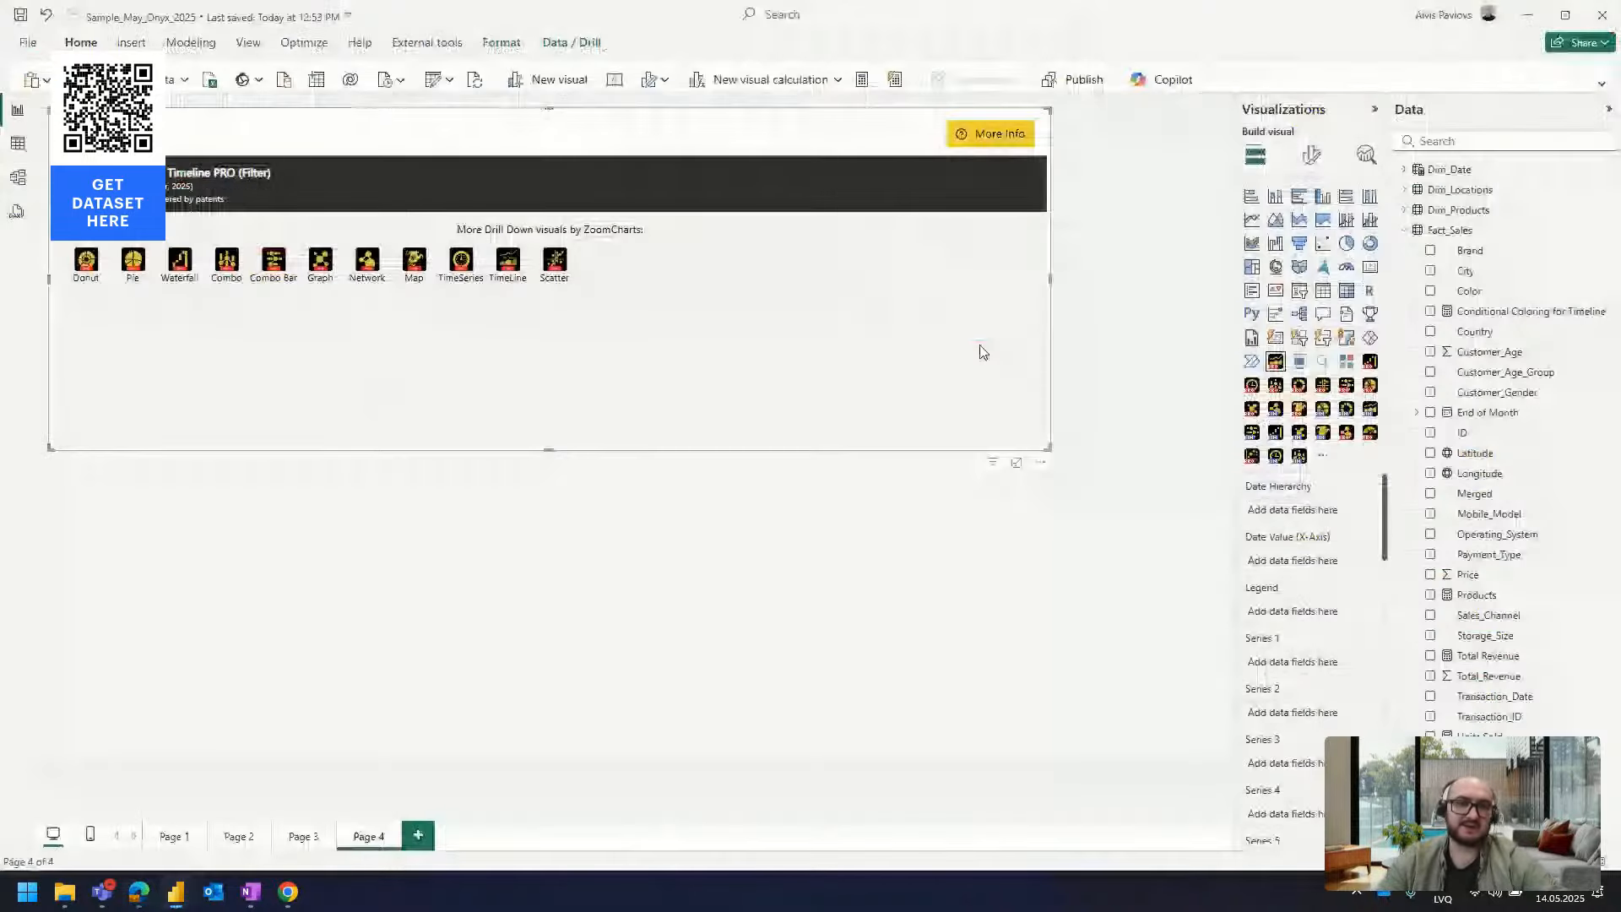
pyautogui.click(196, 45)
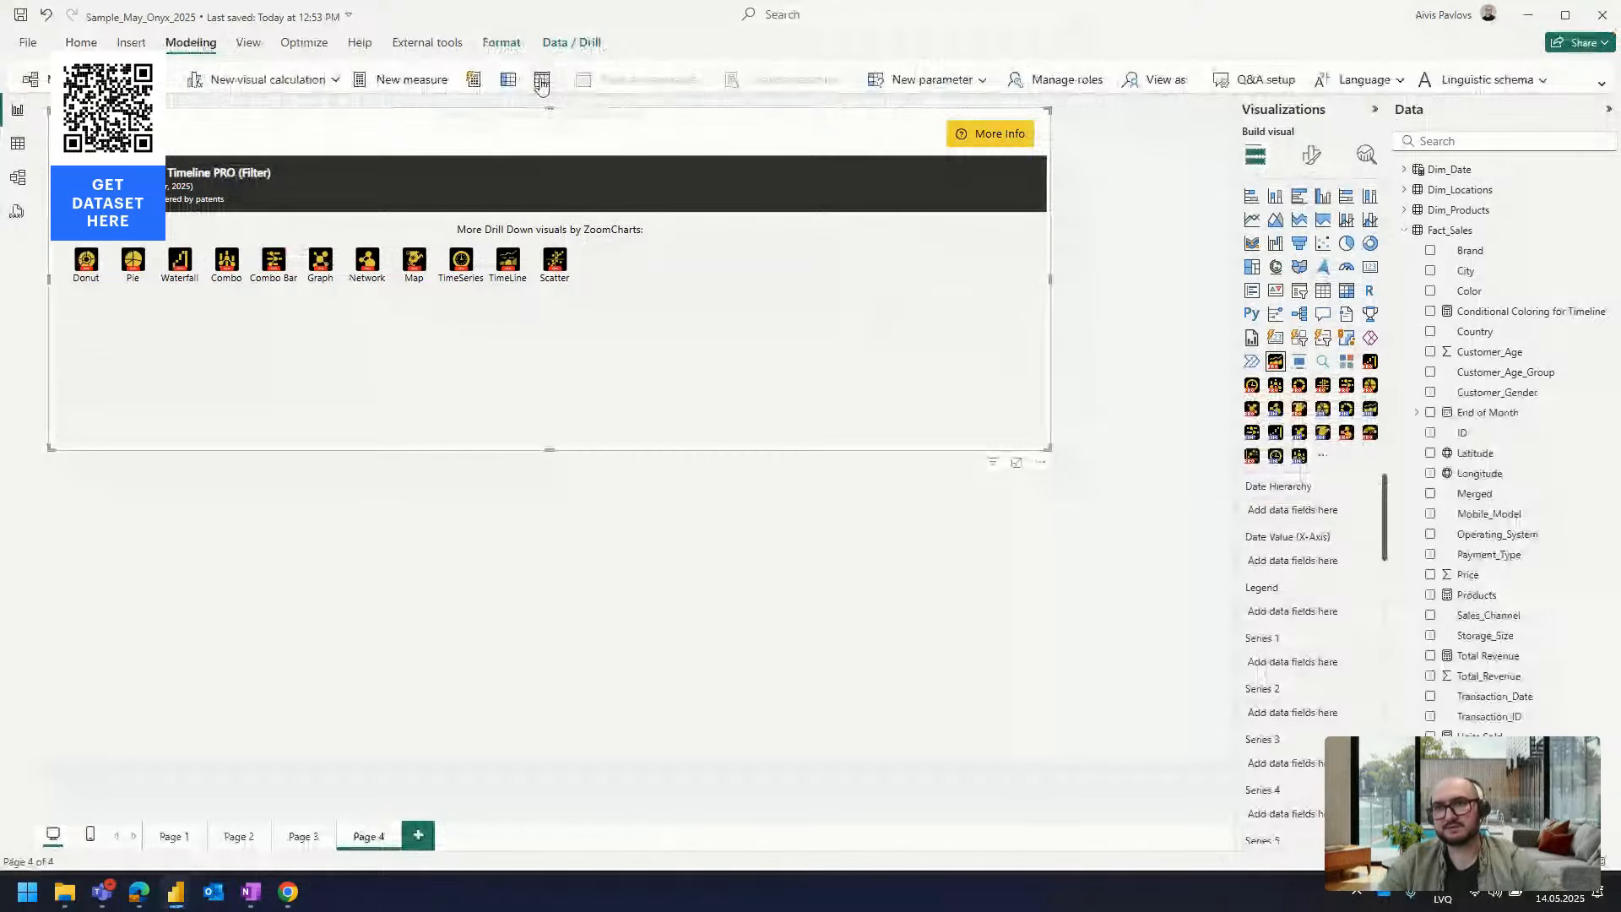
pyautogui.click(1416, 171)
pyautogui.doubleClick(337, 108)
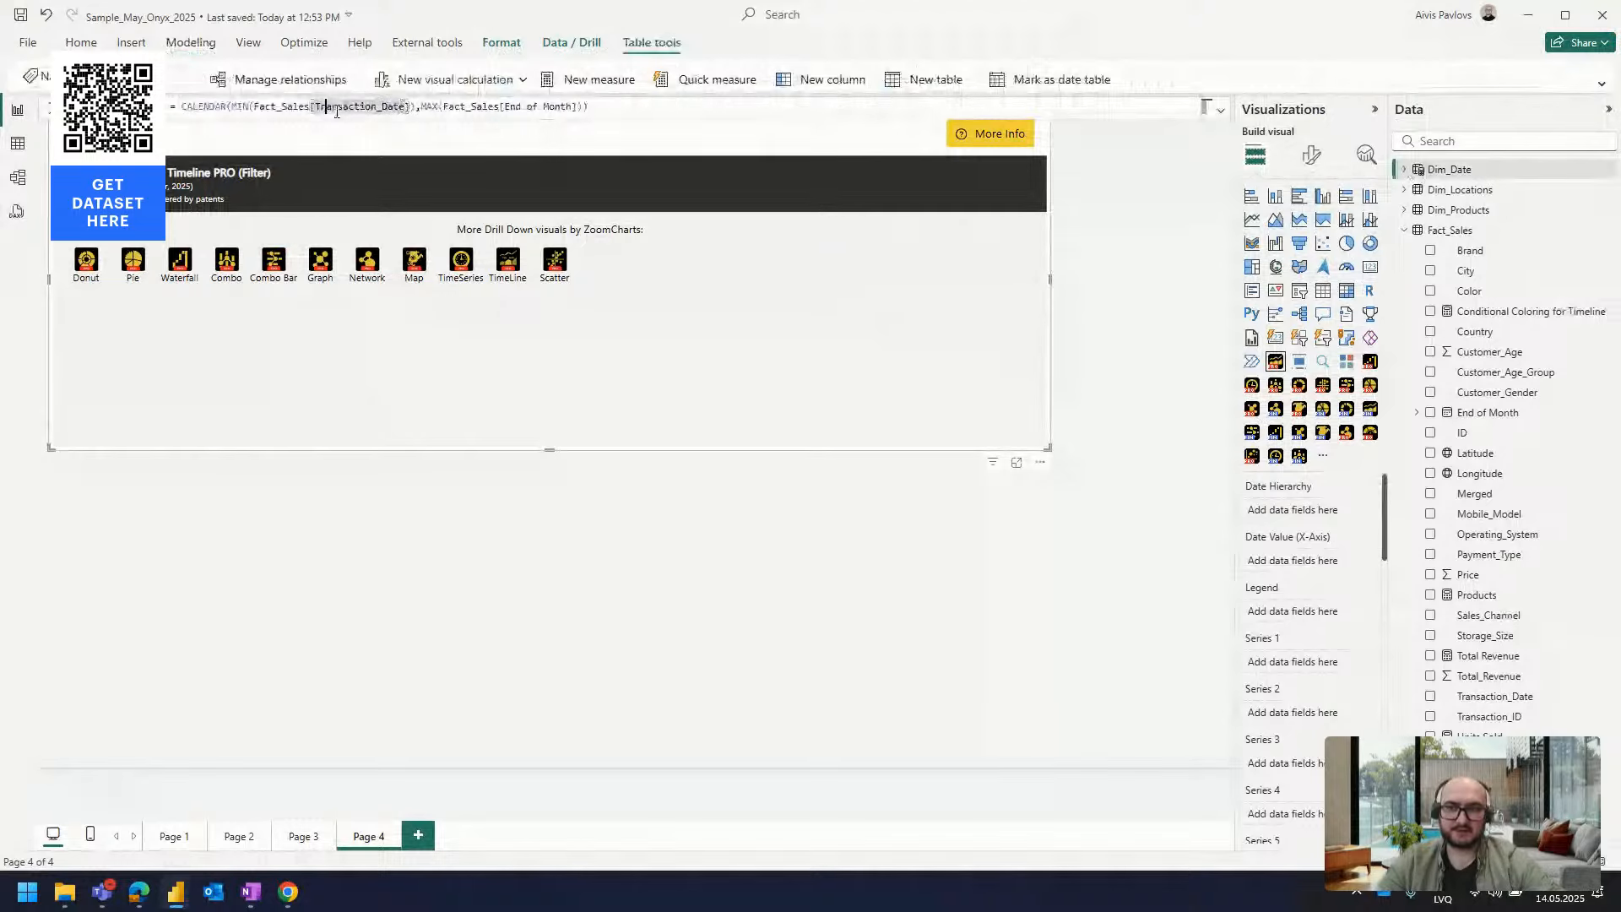
pyautogui.scroll(7, 337, 113)
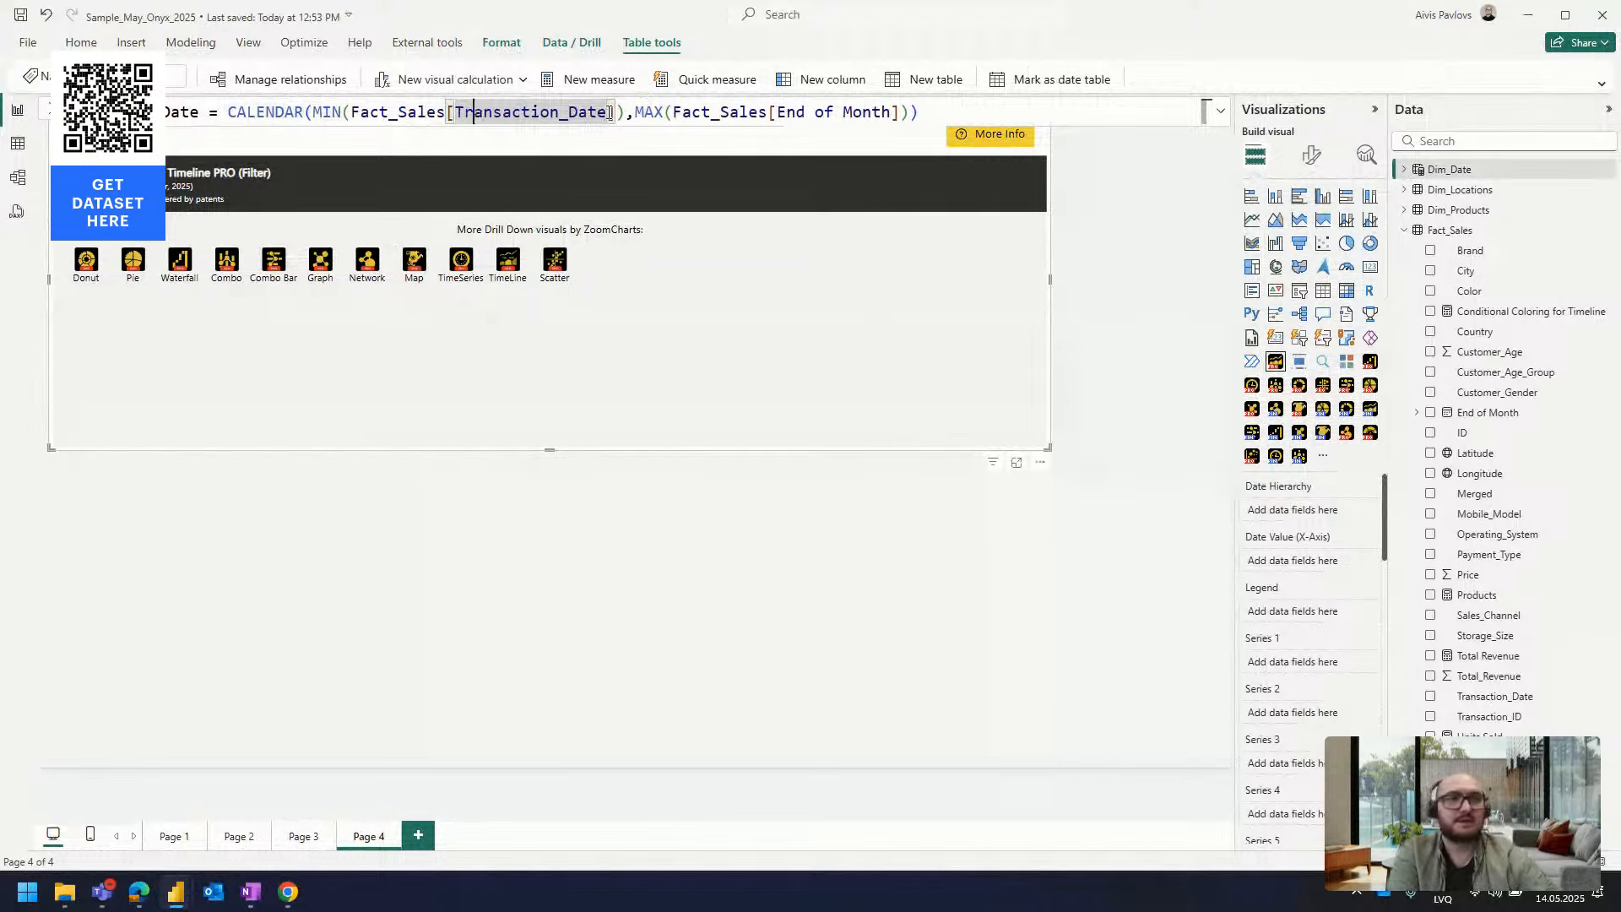
pyautogui.moveTo(898, 112); pyautogui.dragTo(673, 113)
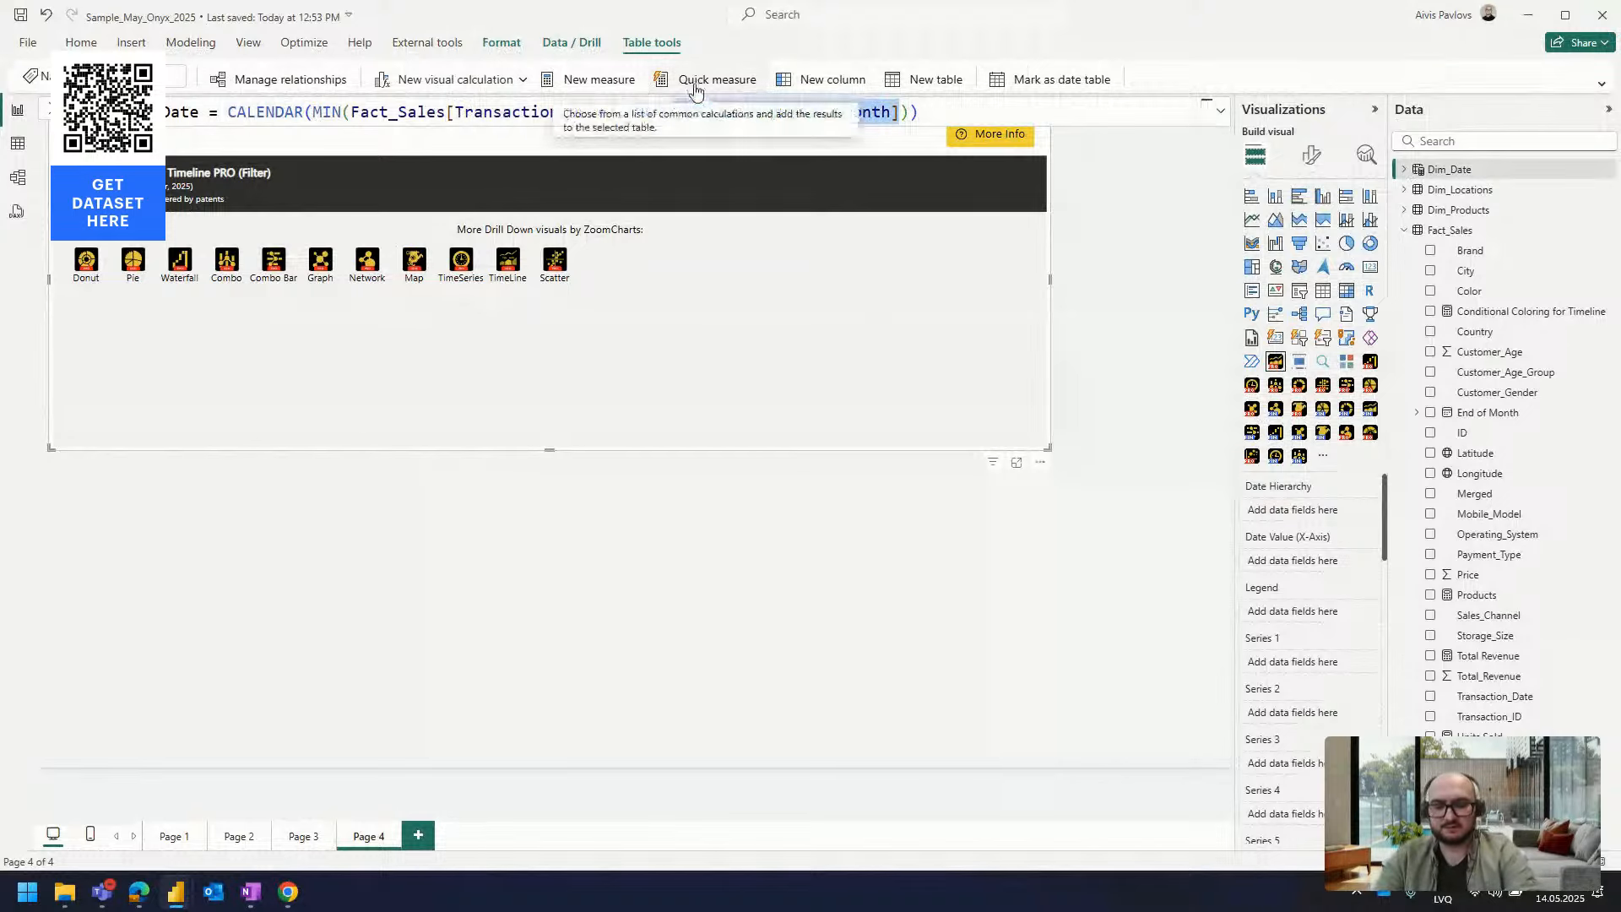
pyautogui.write('TRans')
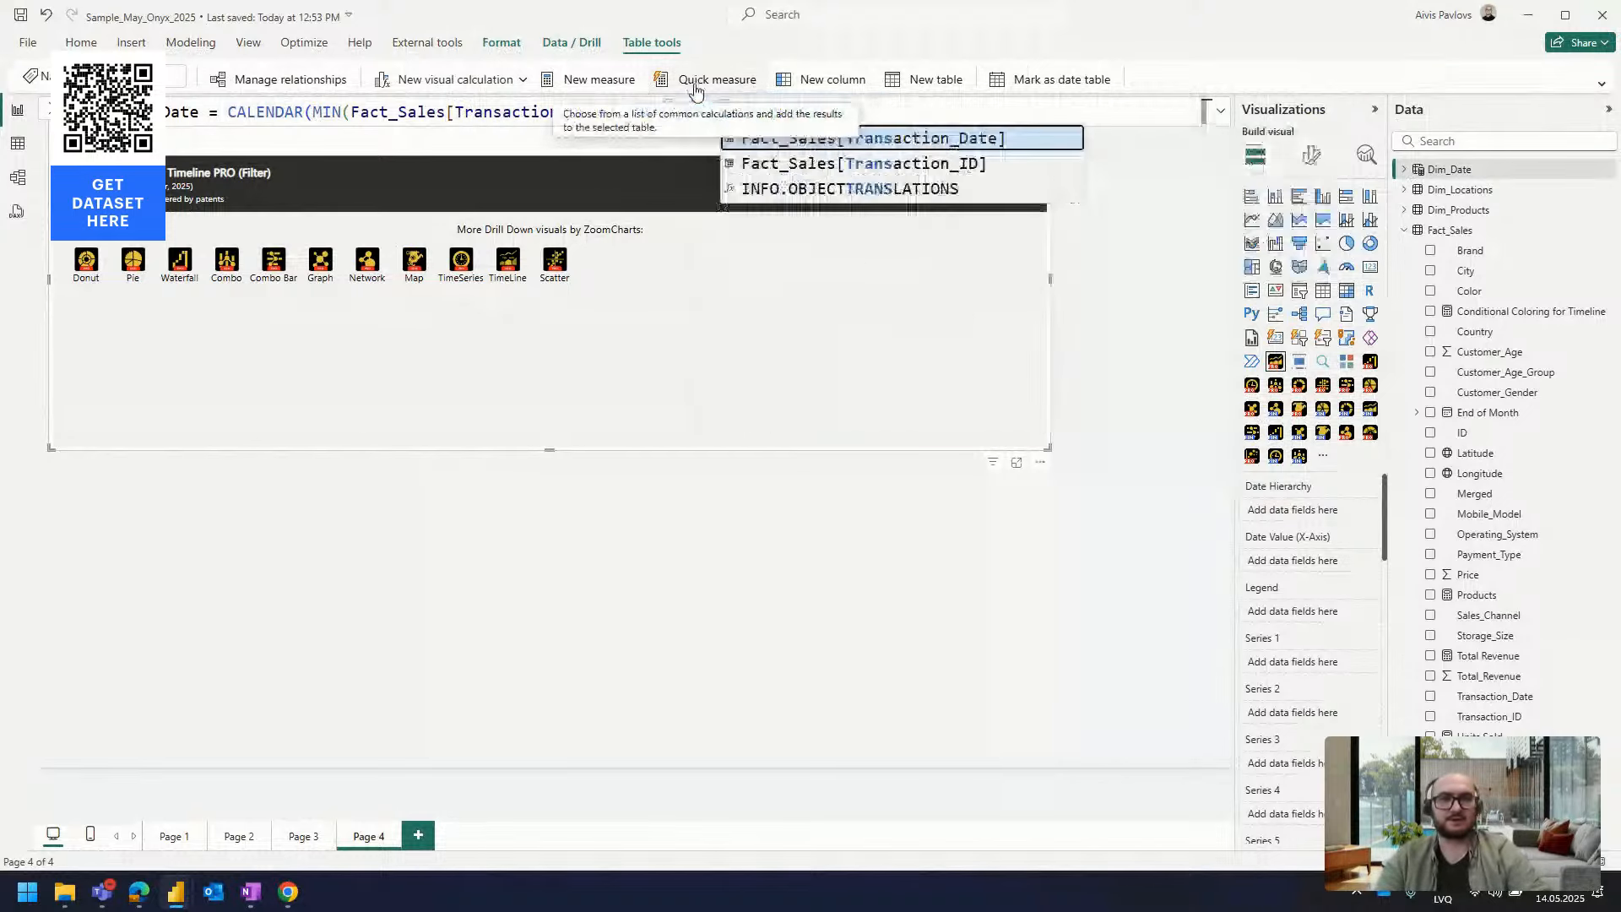
pyautogui.press('Tab')
pyautogui.press('Return')
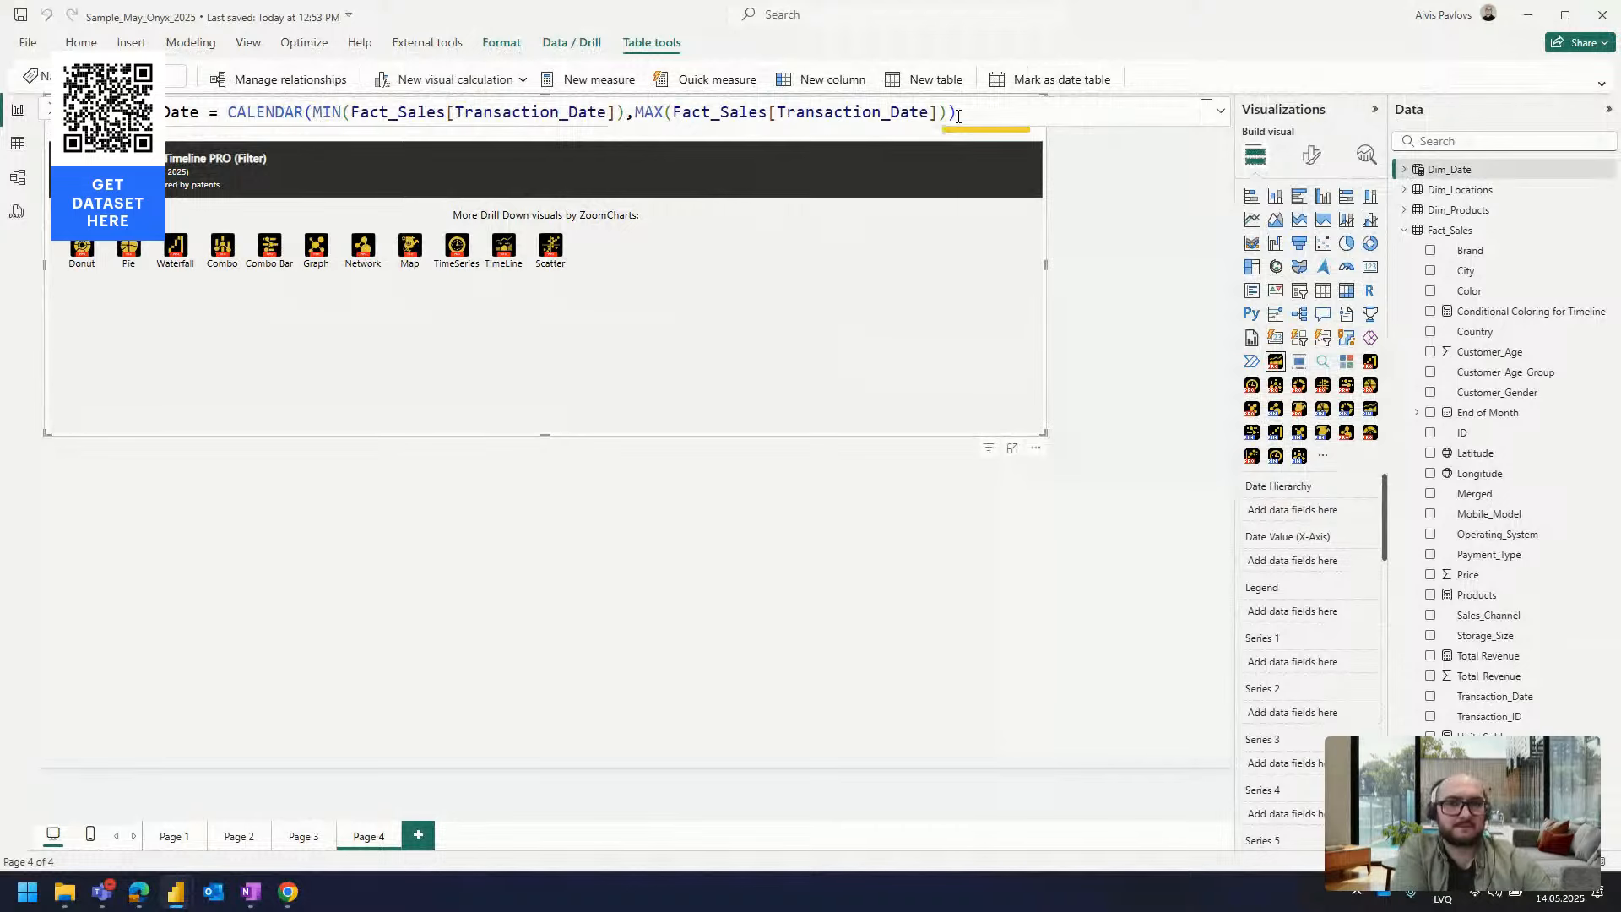
# Examine the Fact_Sales table data, comparing Transaction_Date with End of Month and checking the first and last transaction dates
pyautogui.click(6, 150)
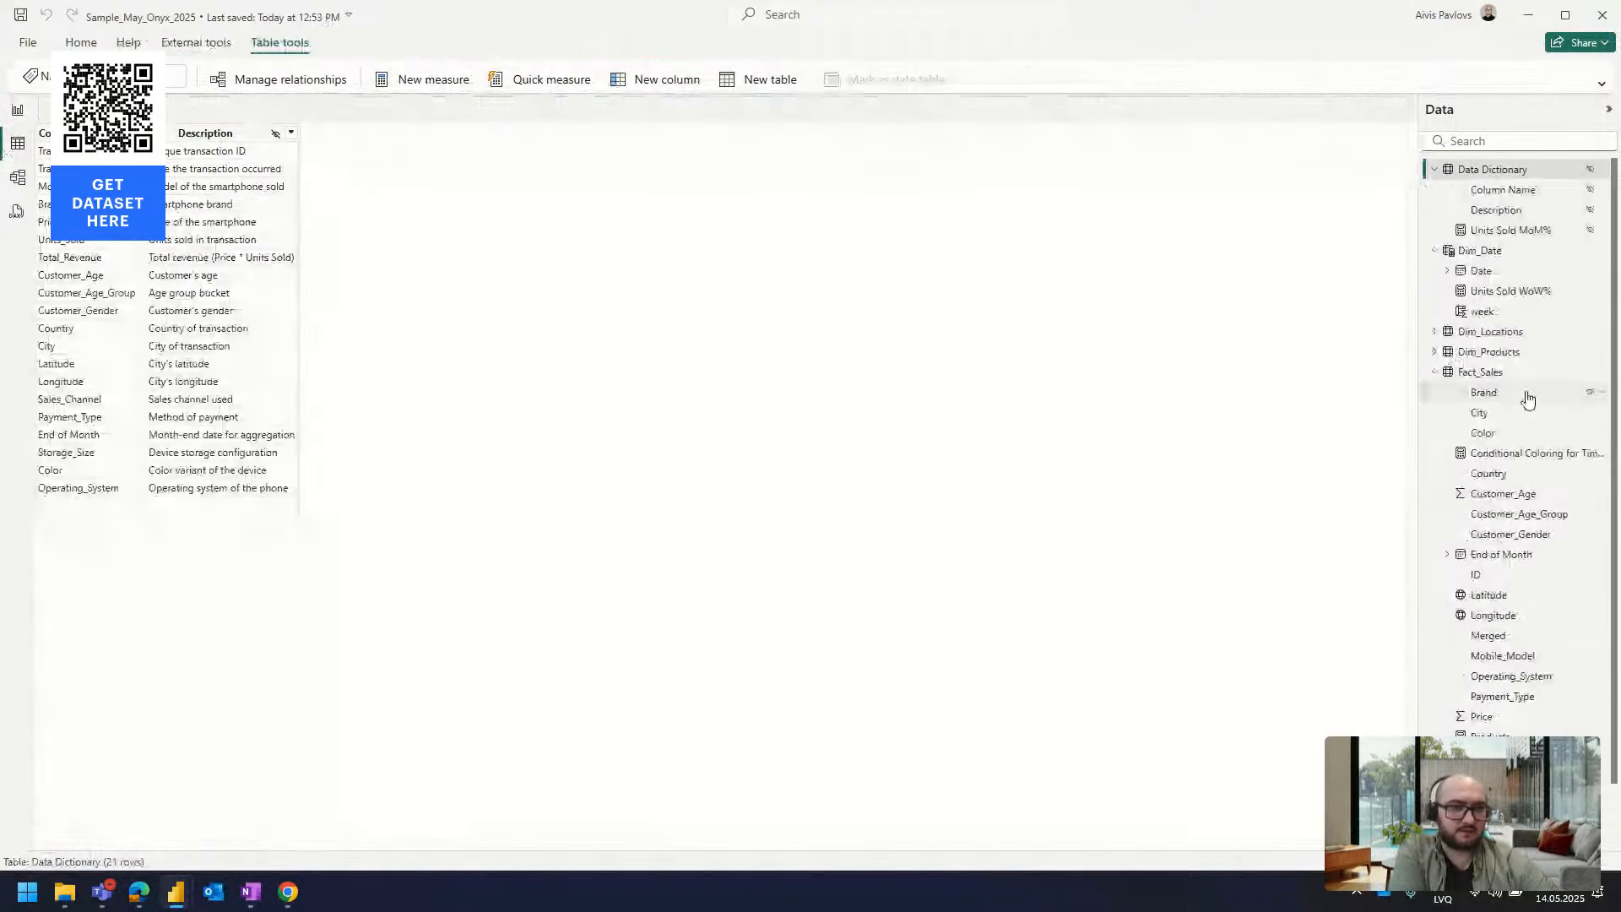
pyautogui.click(1479, 372)
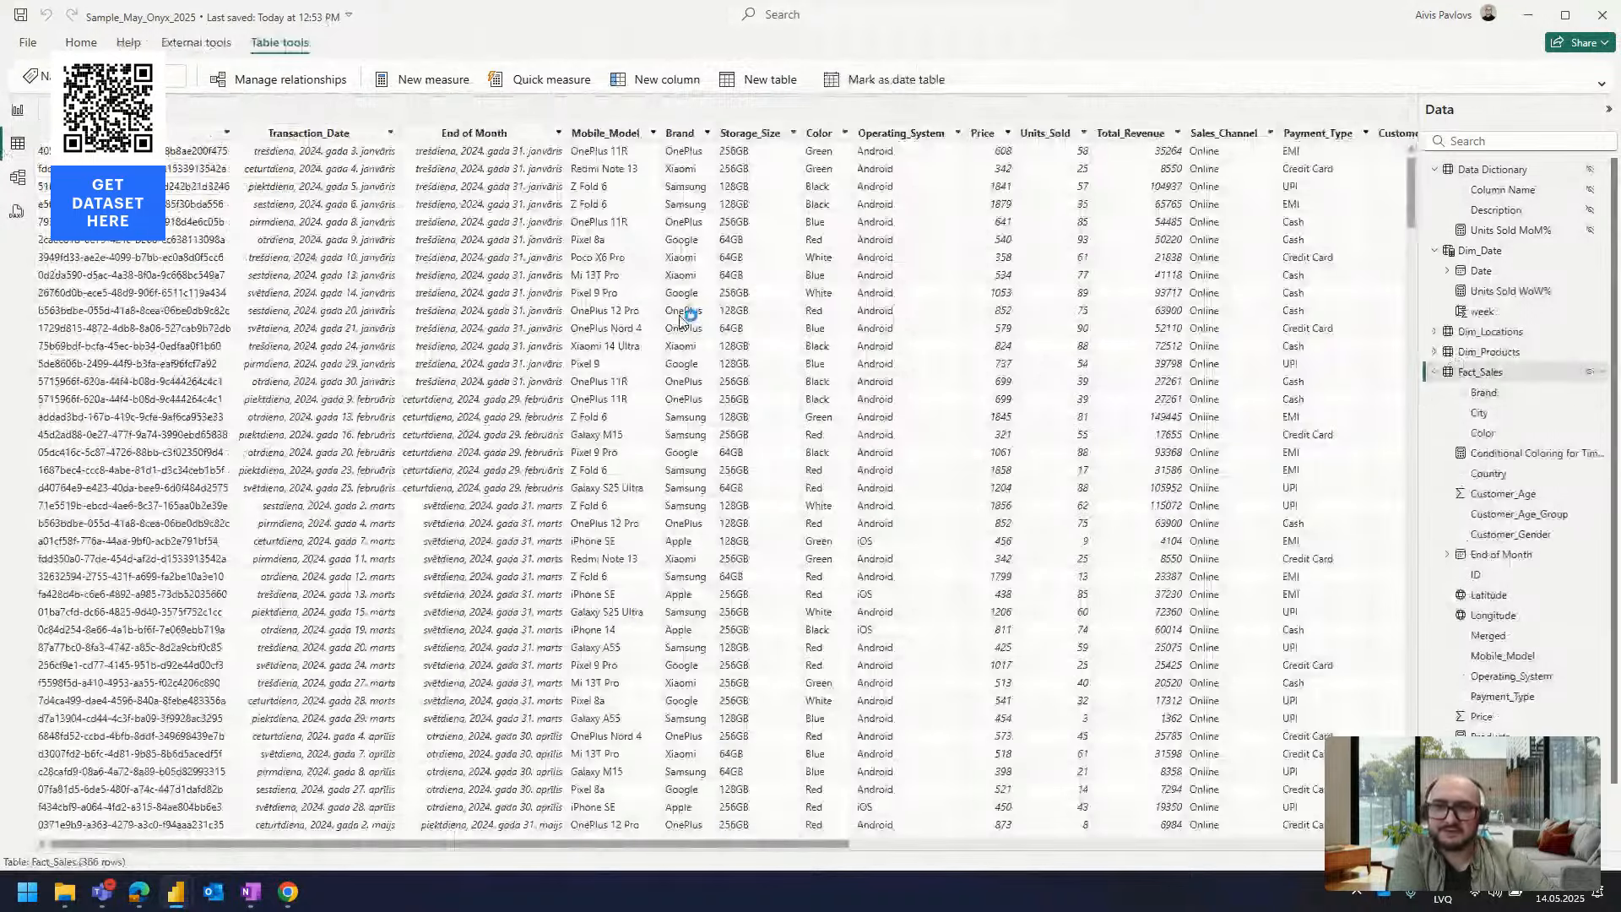
pyautogui.click(319, 135)
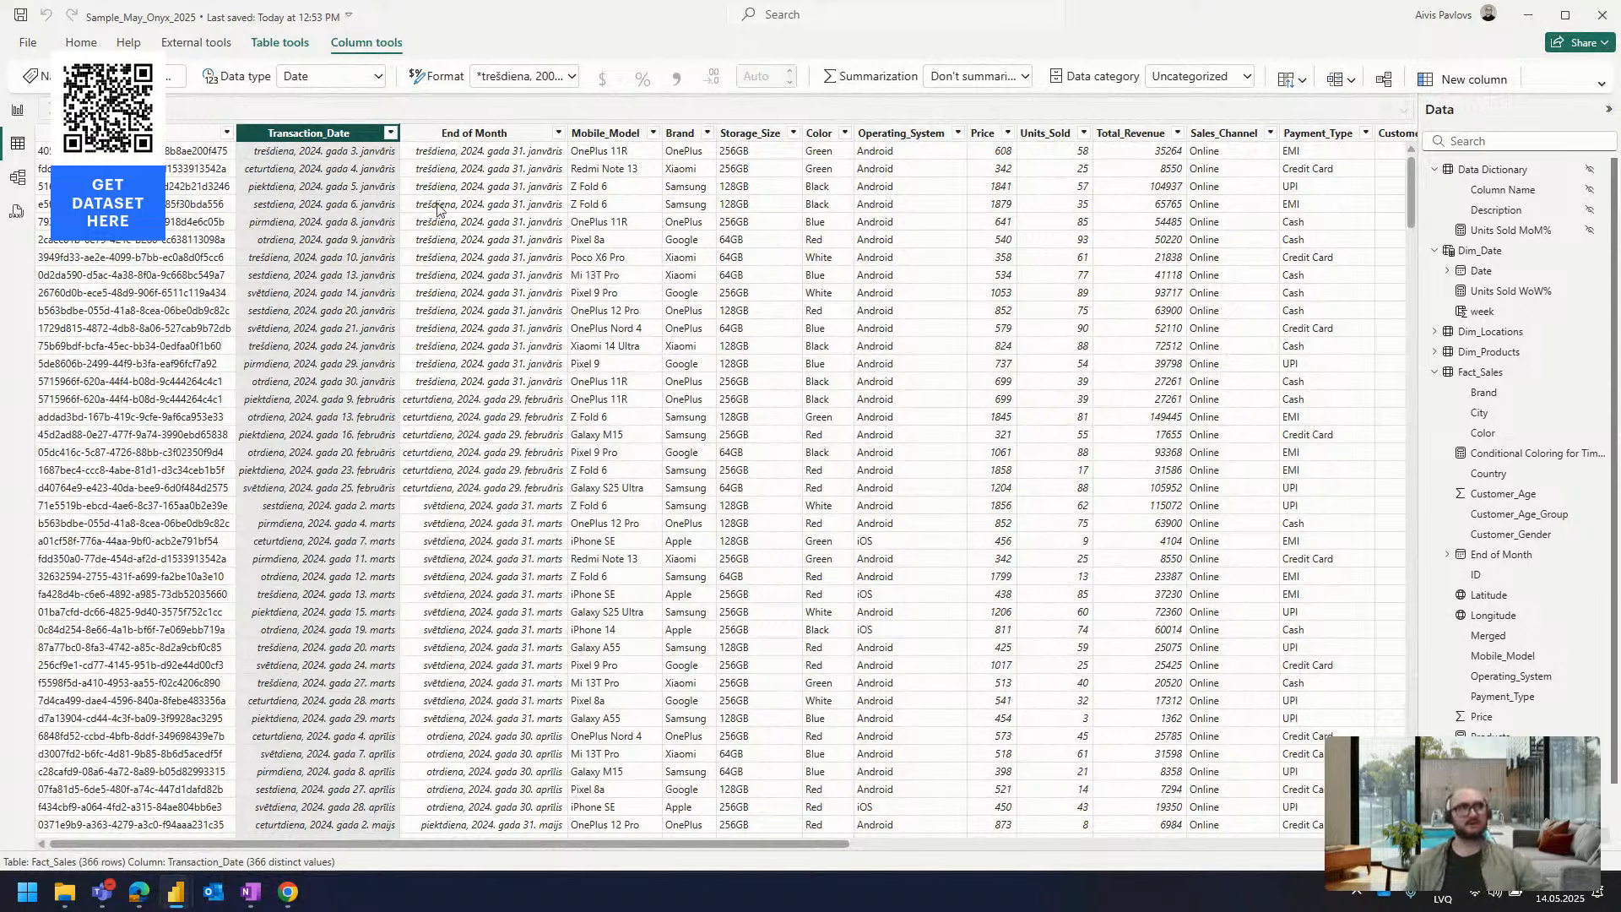
pyautogui.click(473, 133)
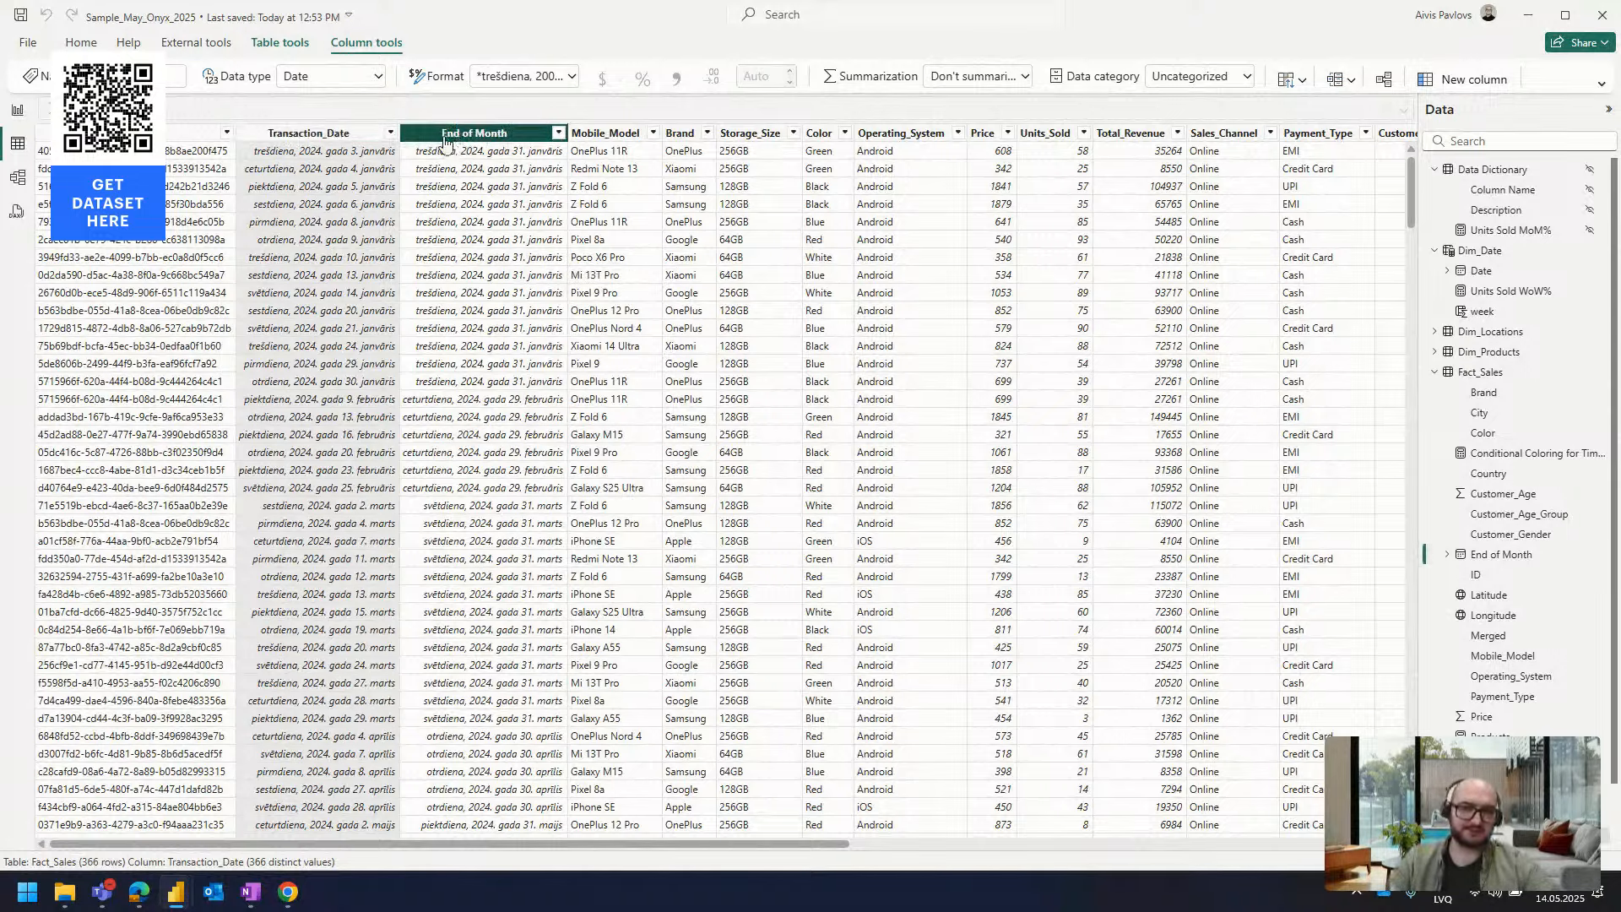
pyautogui.click(391, 133)
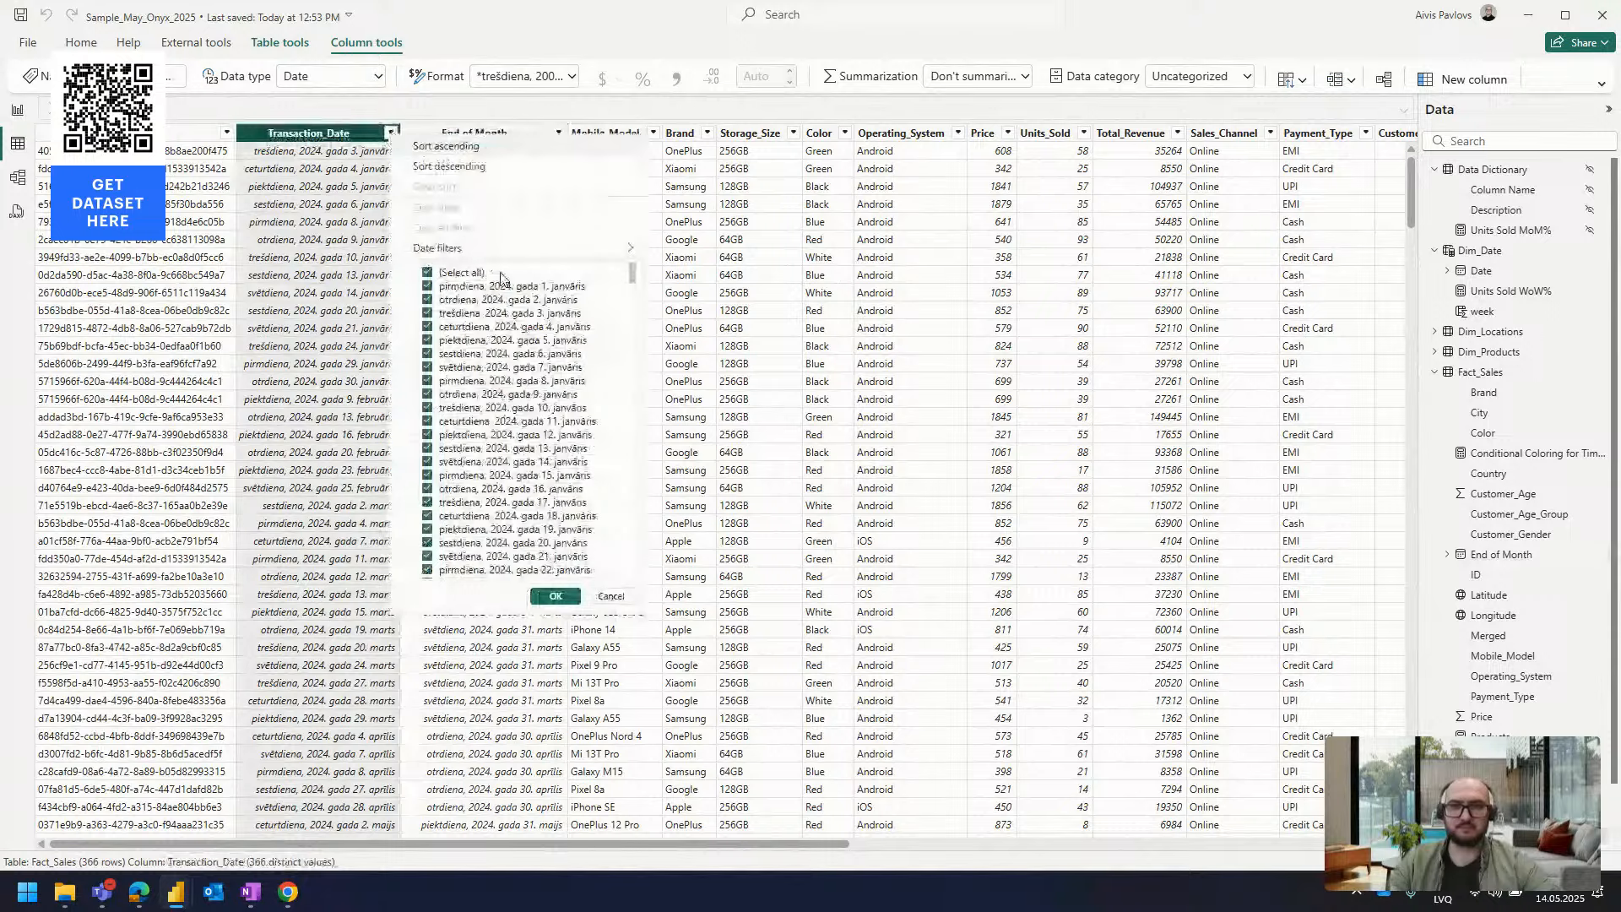
pyautogui.moveTo(632, 273); pyautogui.dragTo(536, 641)
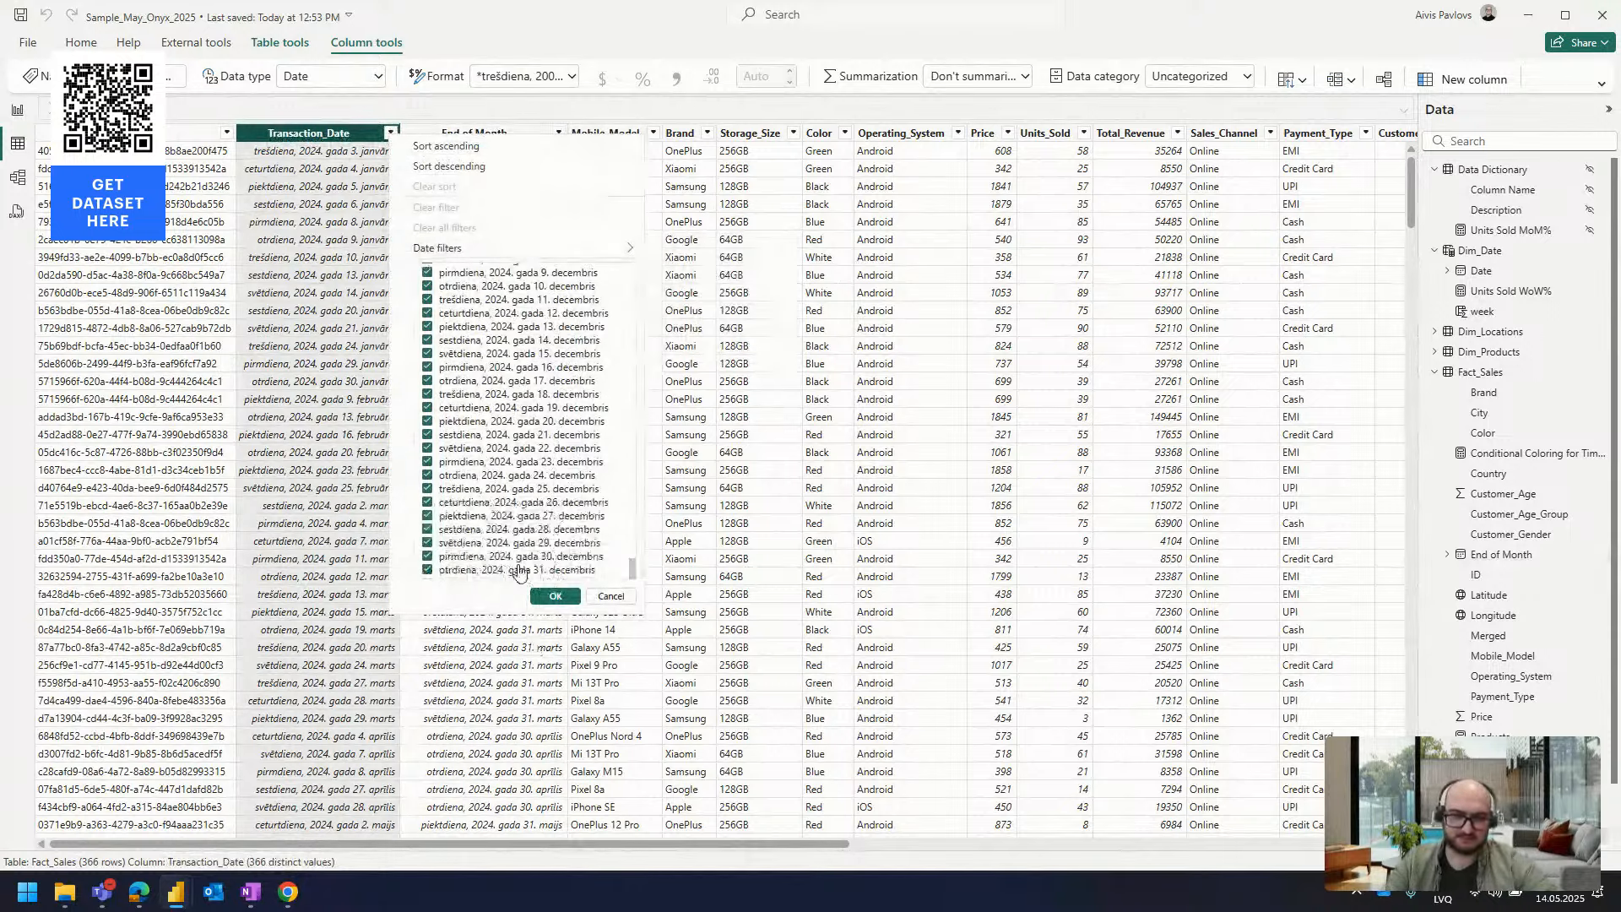
pyautogui.press('Escape')
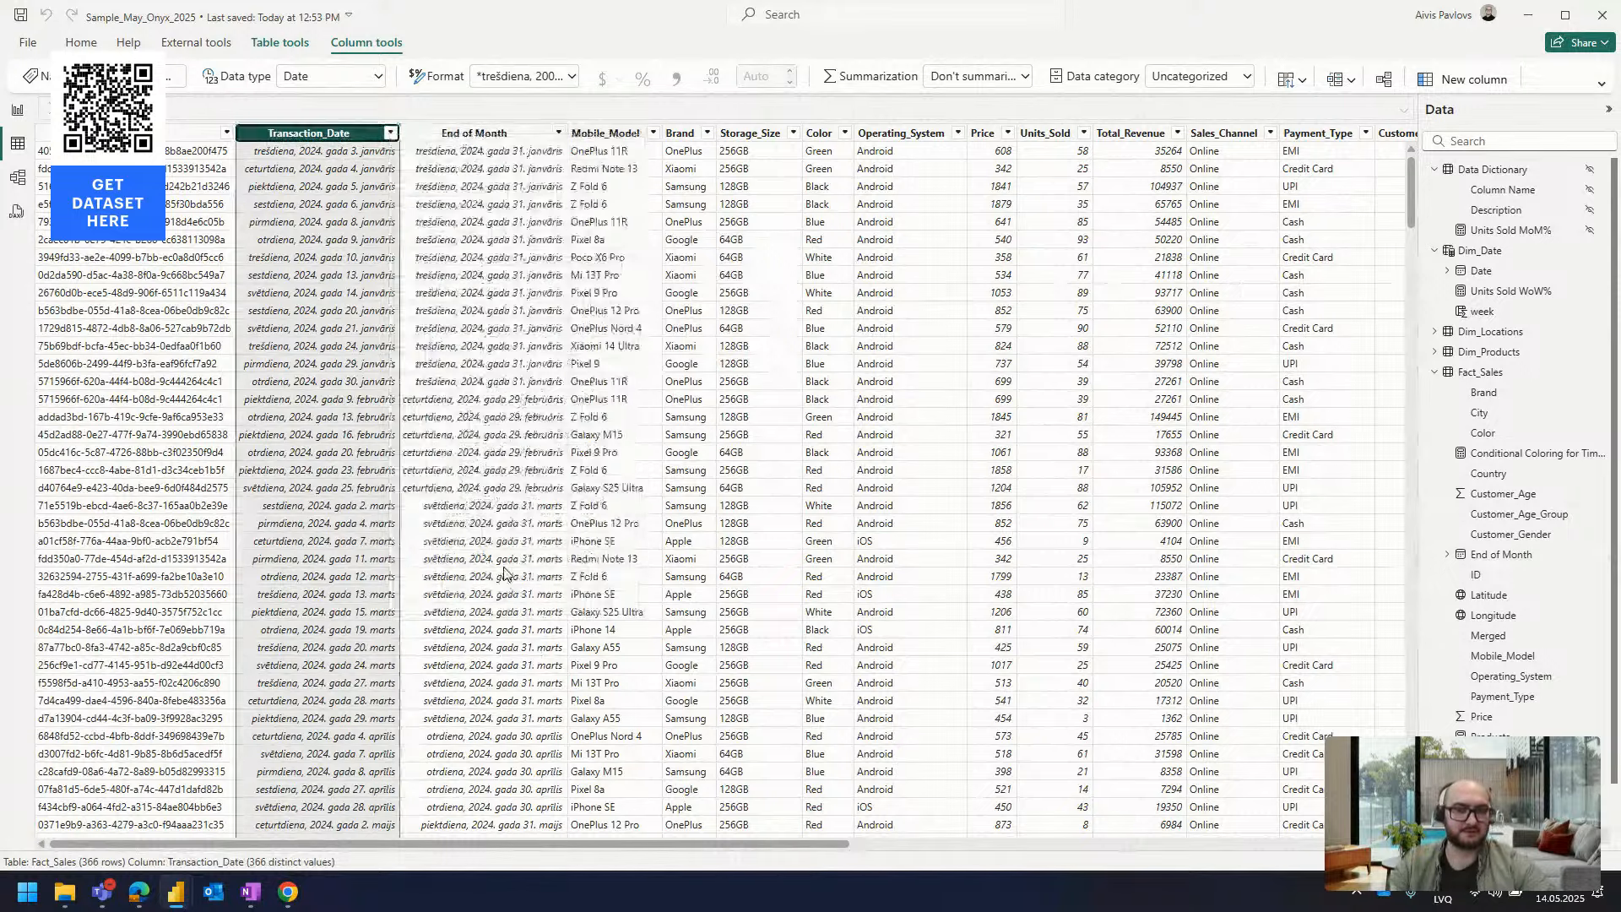
# In the timeline visual, assign Dim_Date's Date Hierarchy as date hierarchy, Transaction_Date as X-axis date value and Units Sold as Series 1
pyautogui.click(19, 109)
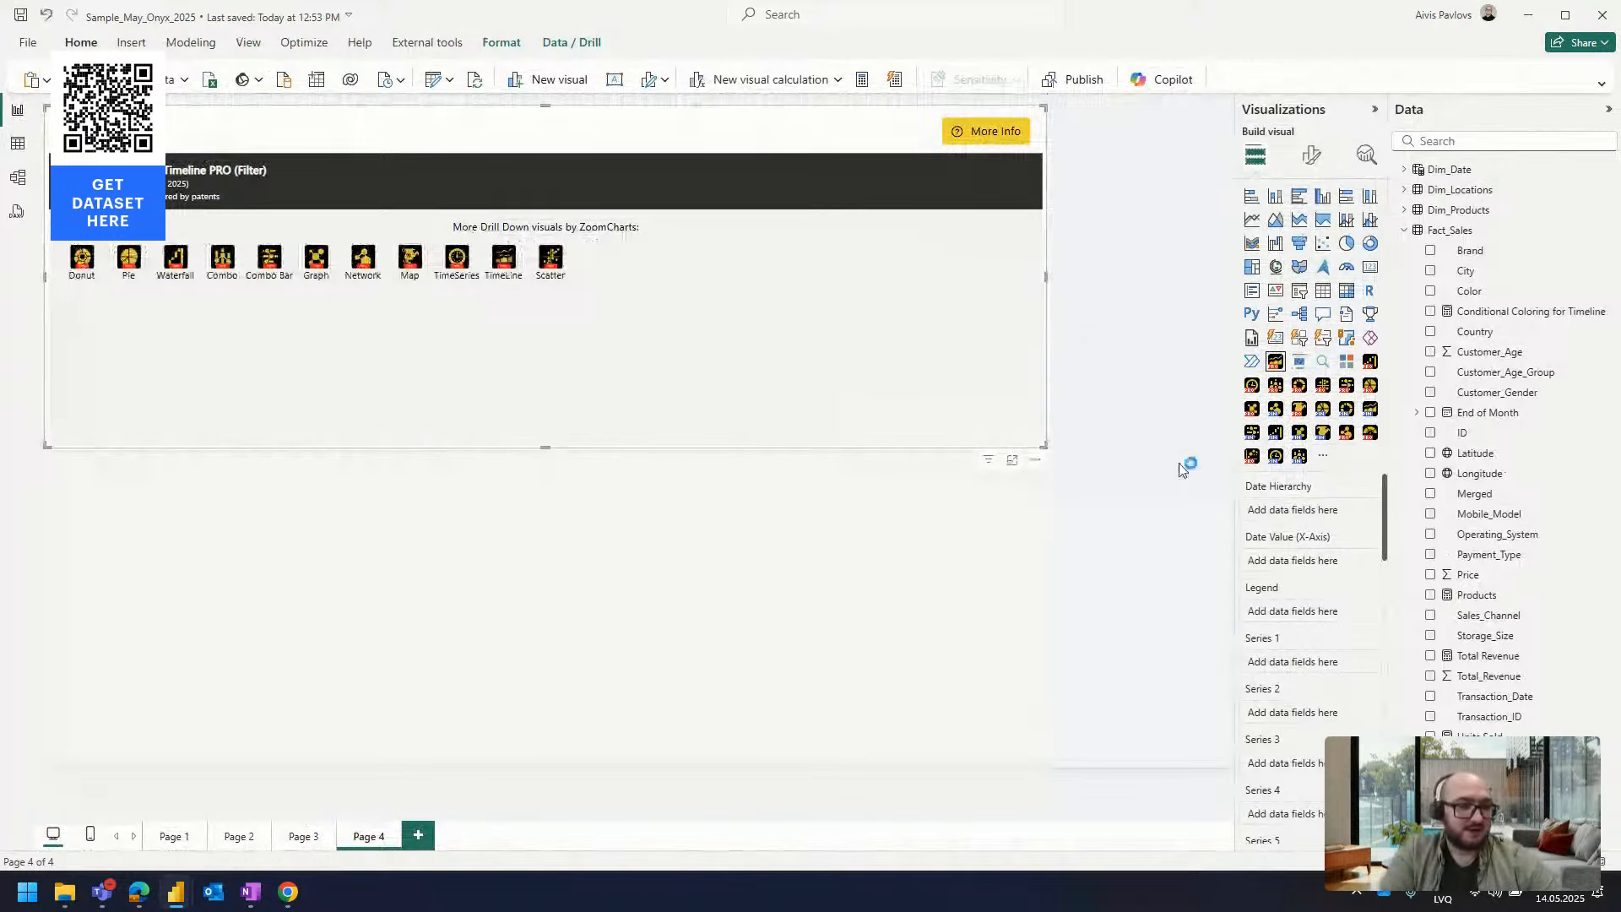
pyautogui.click(1445, 171)
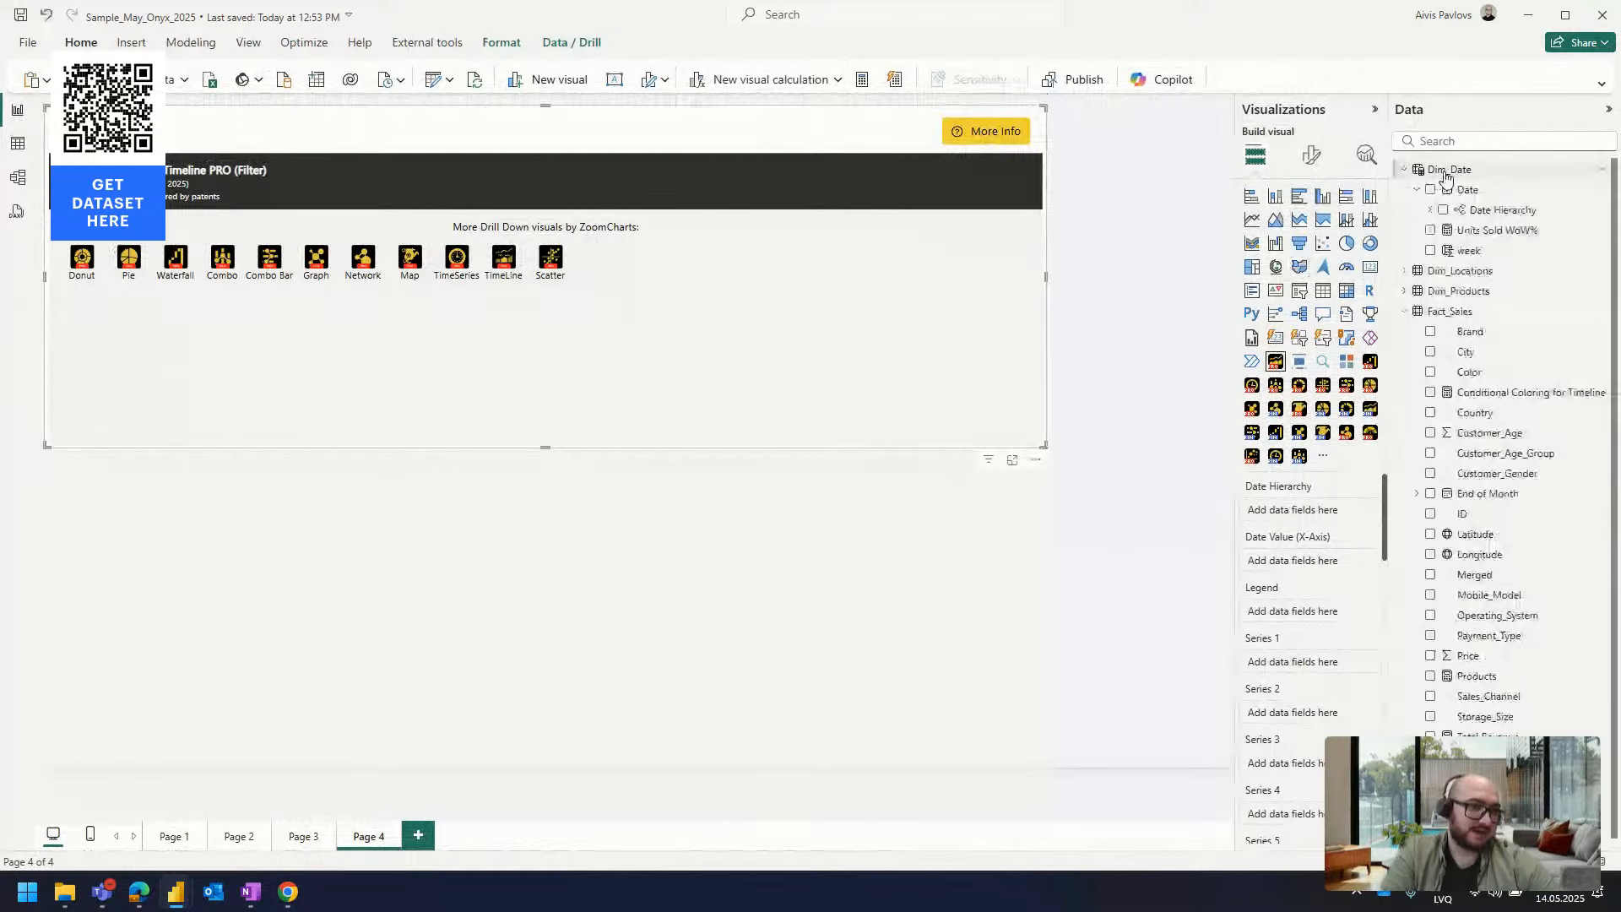
pyautogui.moveTo(1499, 206); pyautogui.dragTo(1285, 532)
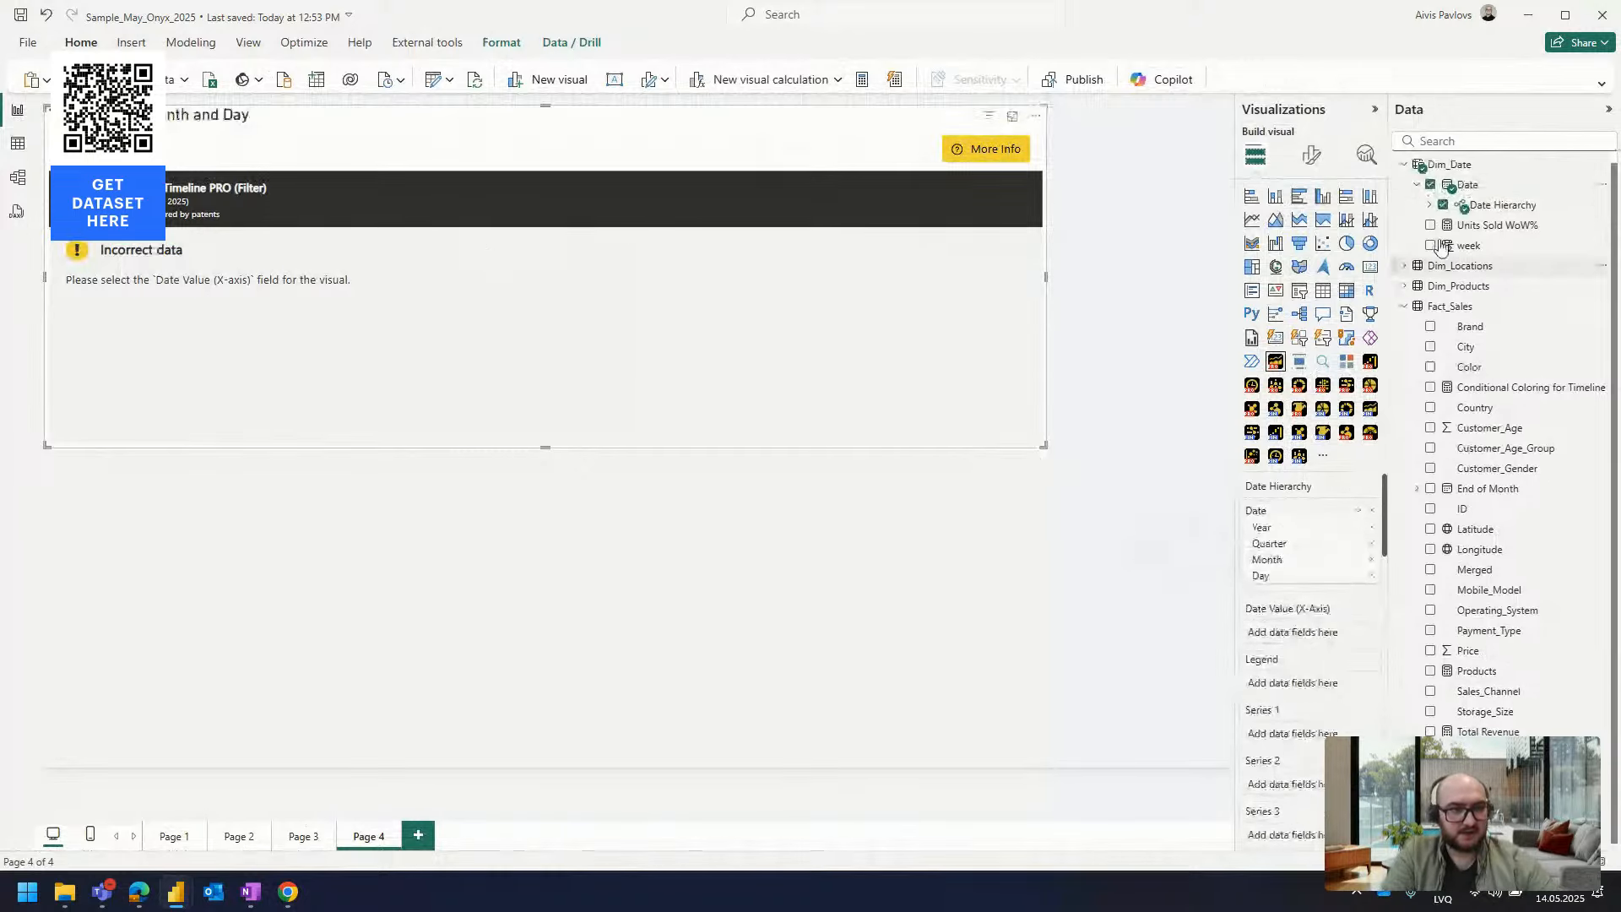
pyautogui.click(1404, 170)
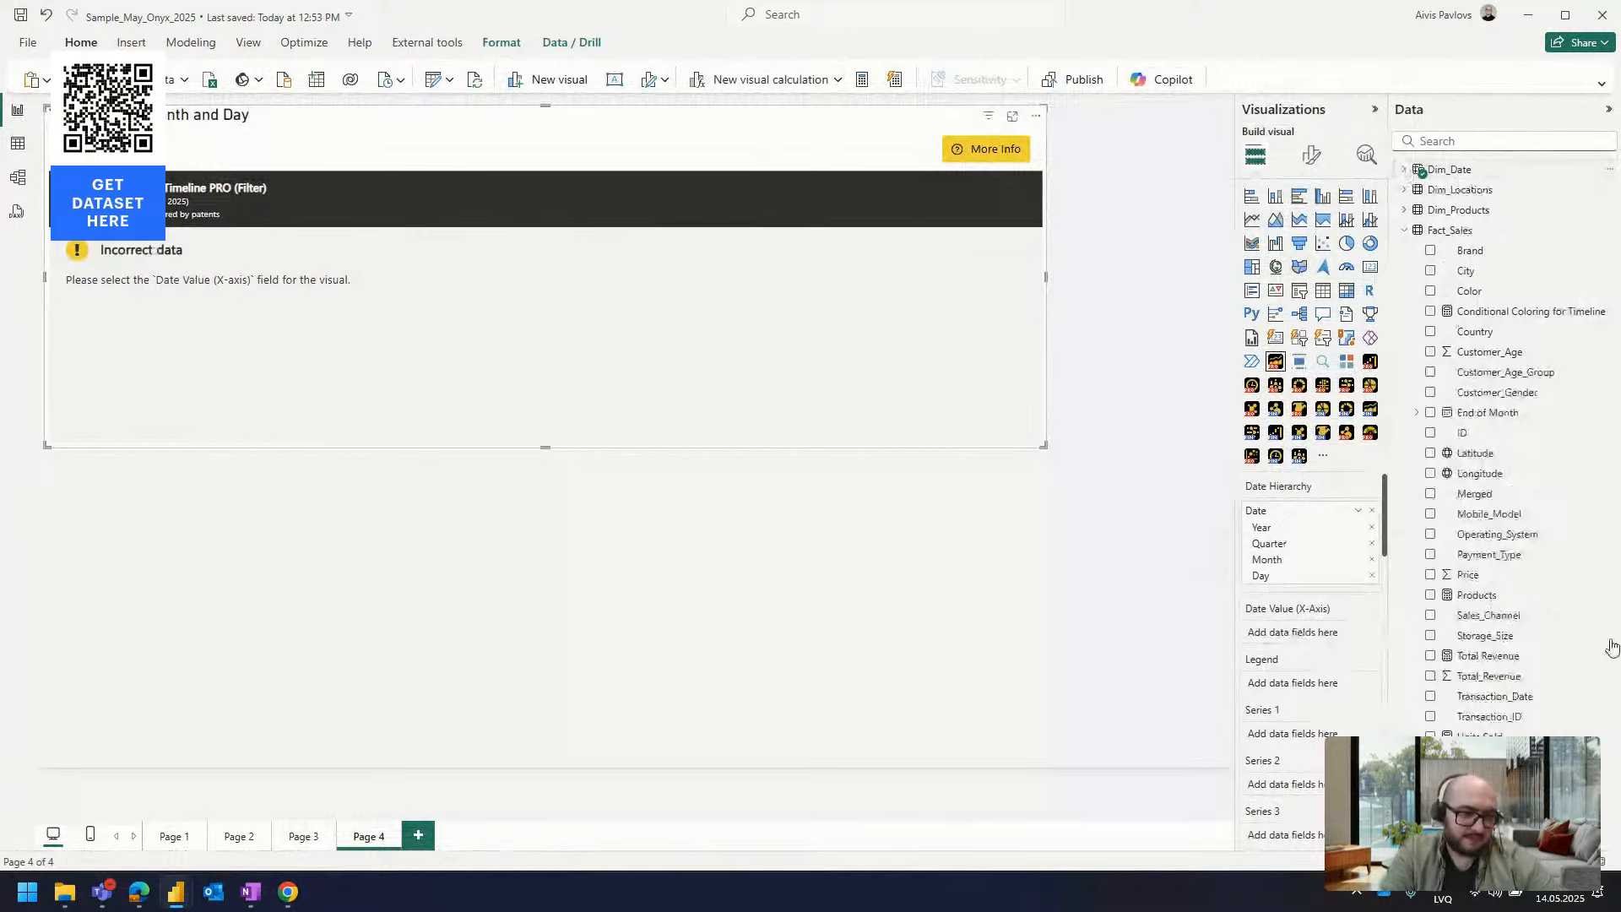
pyautogui.moveTo(1494, 696); pyautogui.dragTo(1298, 641)
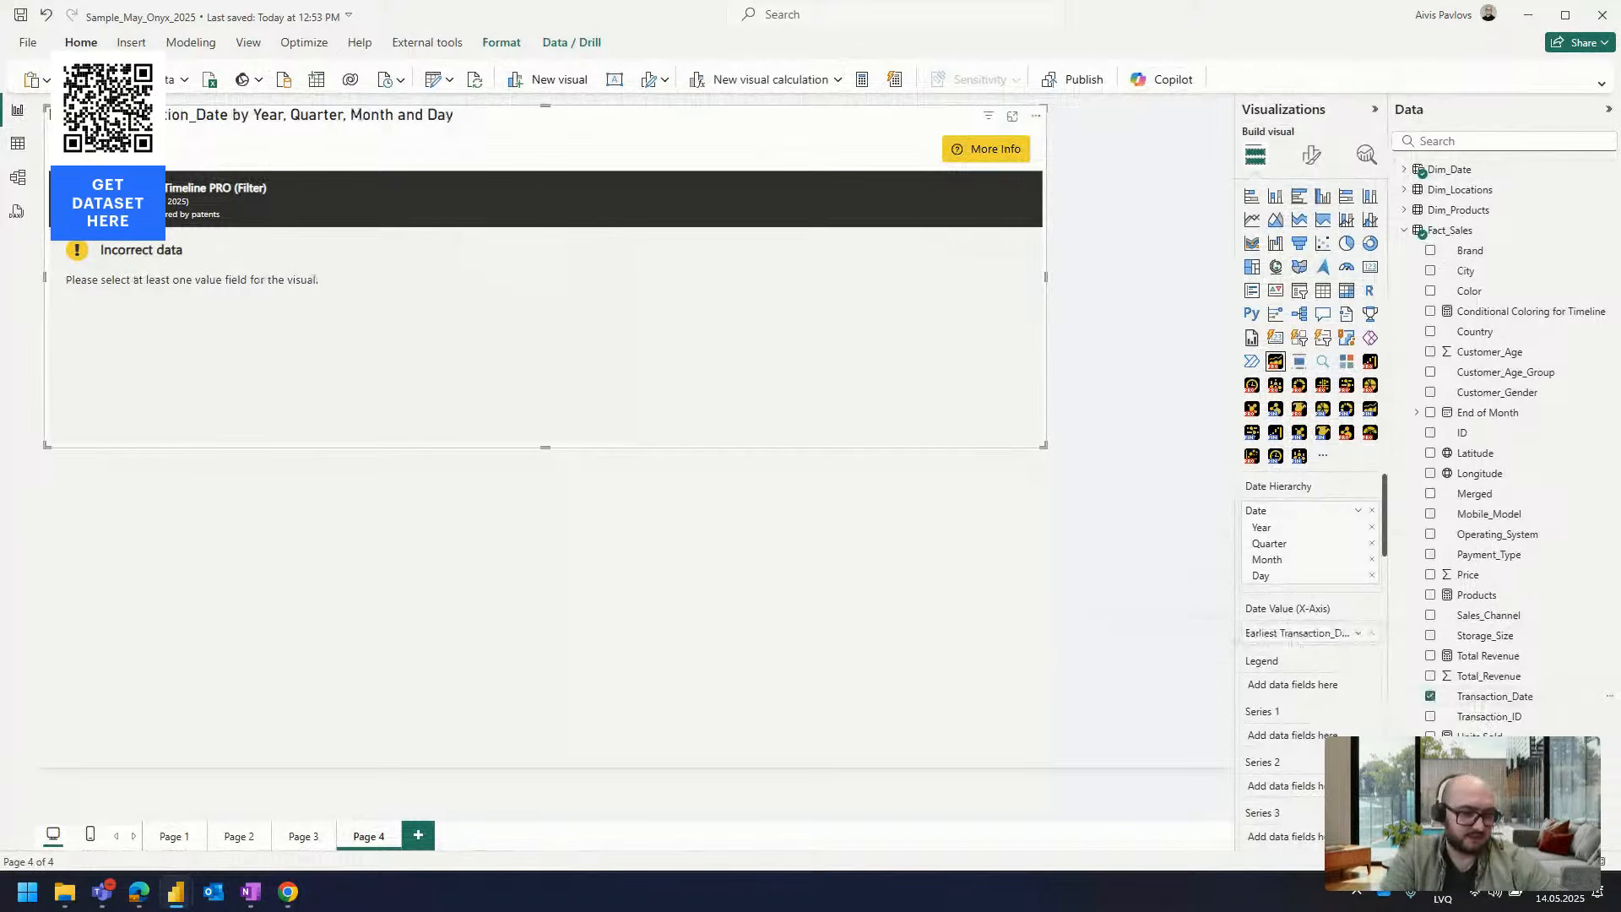
pyautogui.moveTo(1479, 736); pyautogui.dragTo(1300, 739)
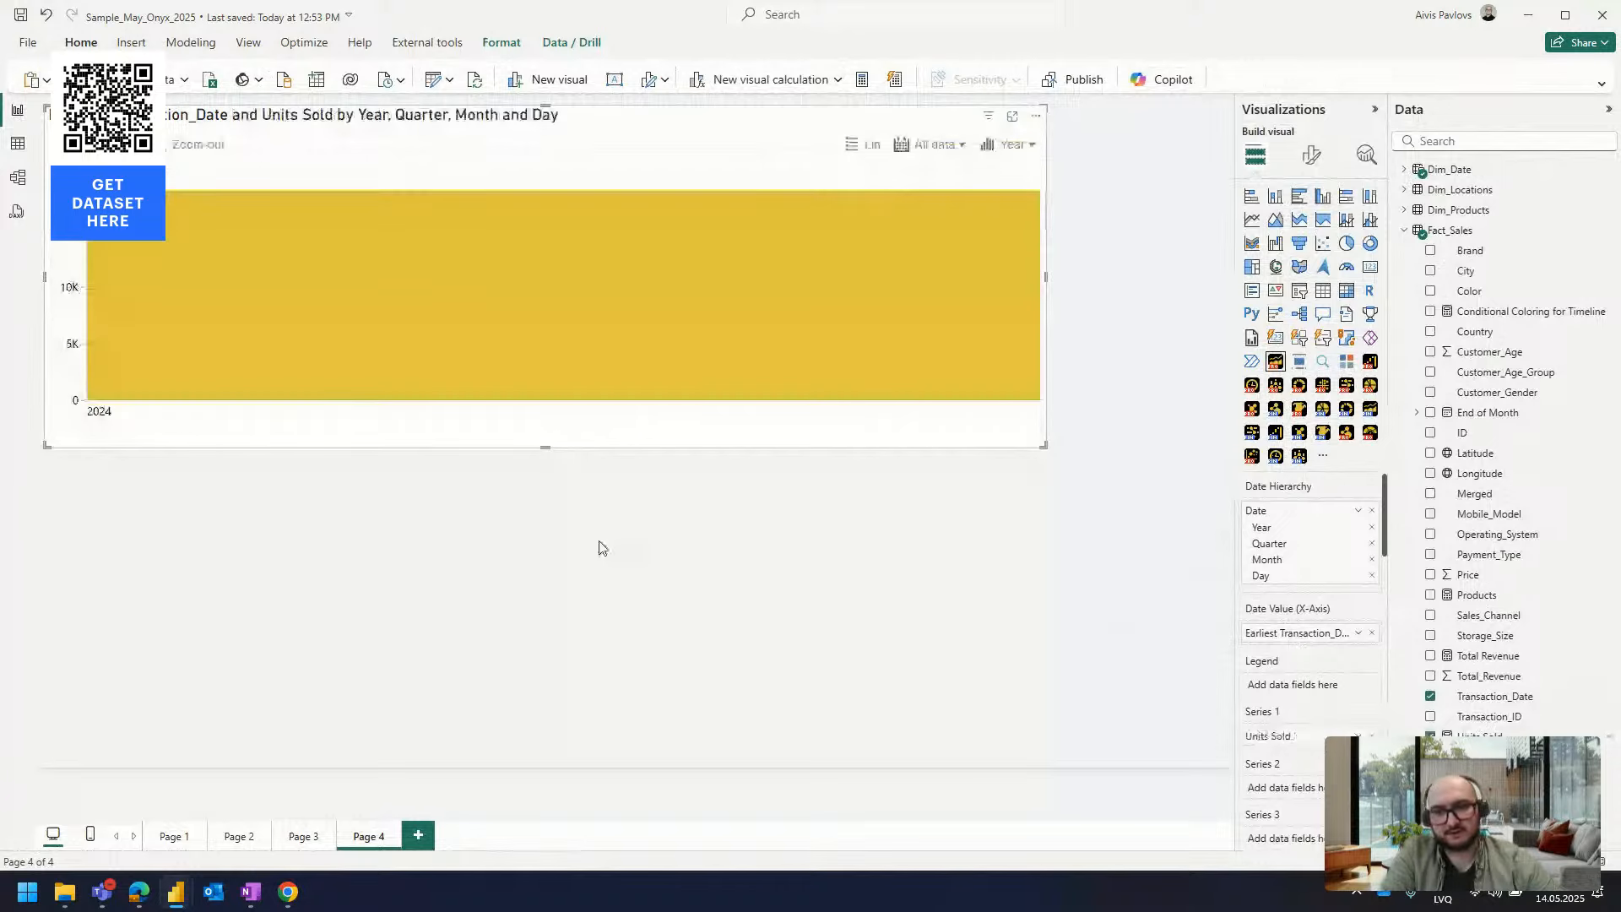
# Inspect the Units Sold measure's formula and the filters affecting the timeline visual
pyautogui.click(1477, 735)
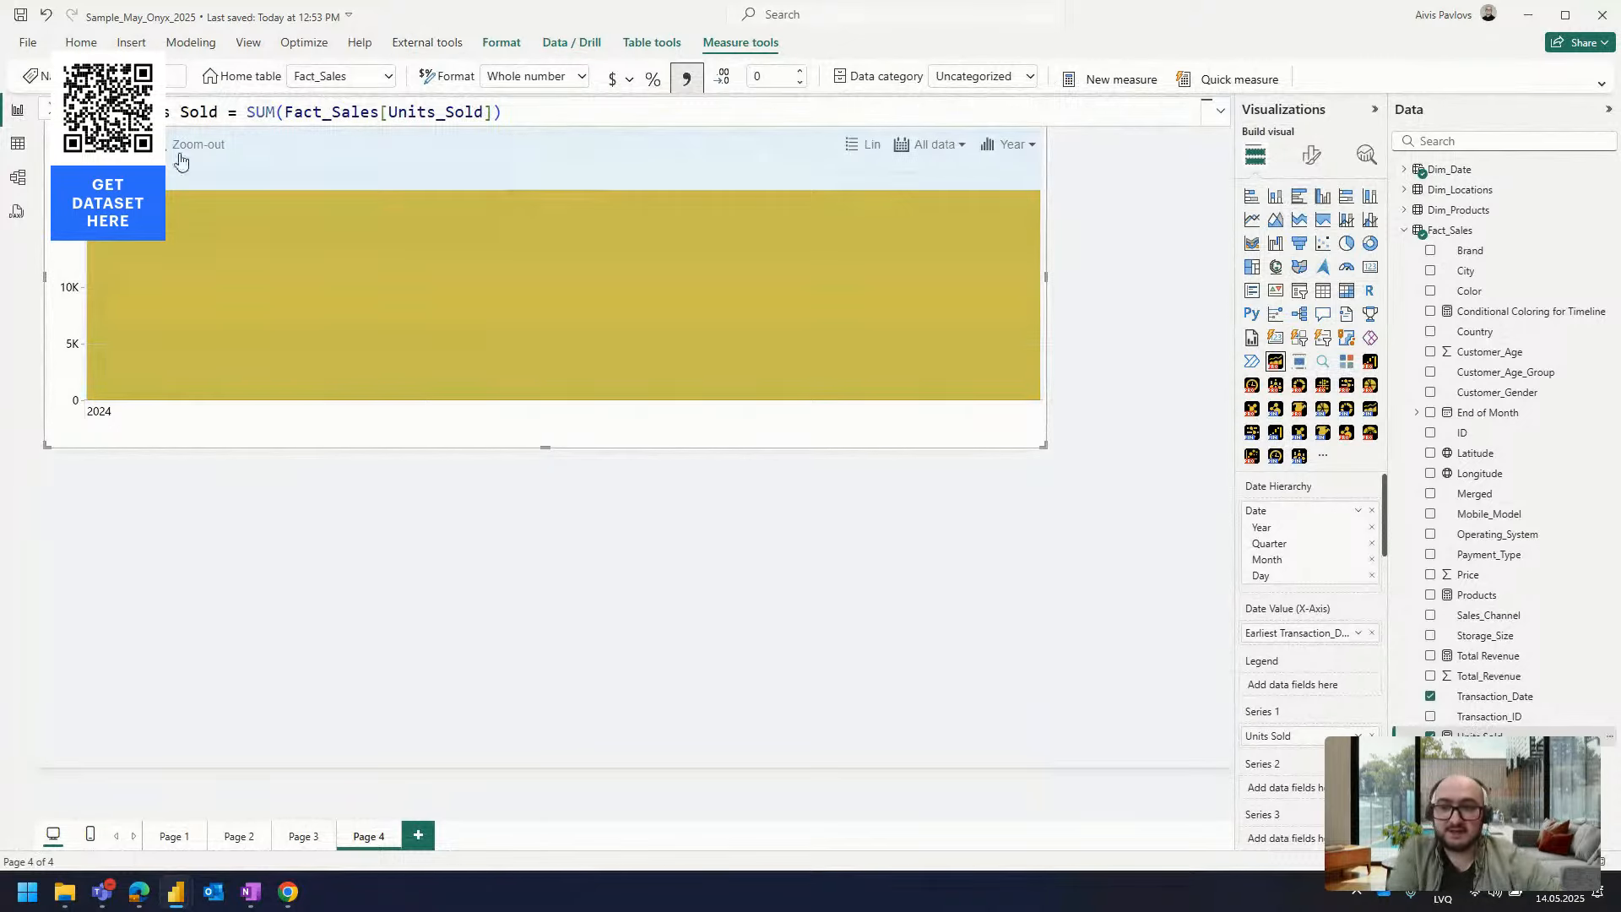
pyautogui.click(100, 453)
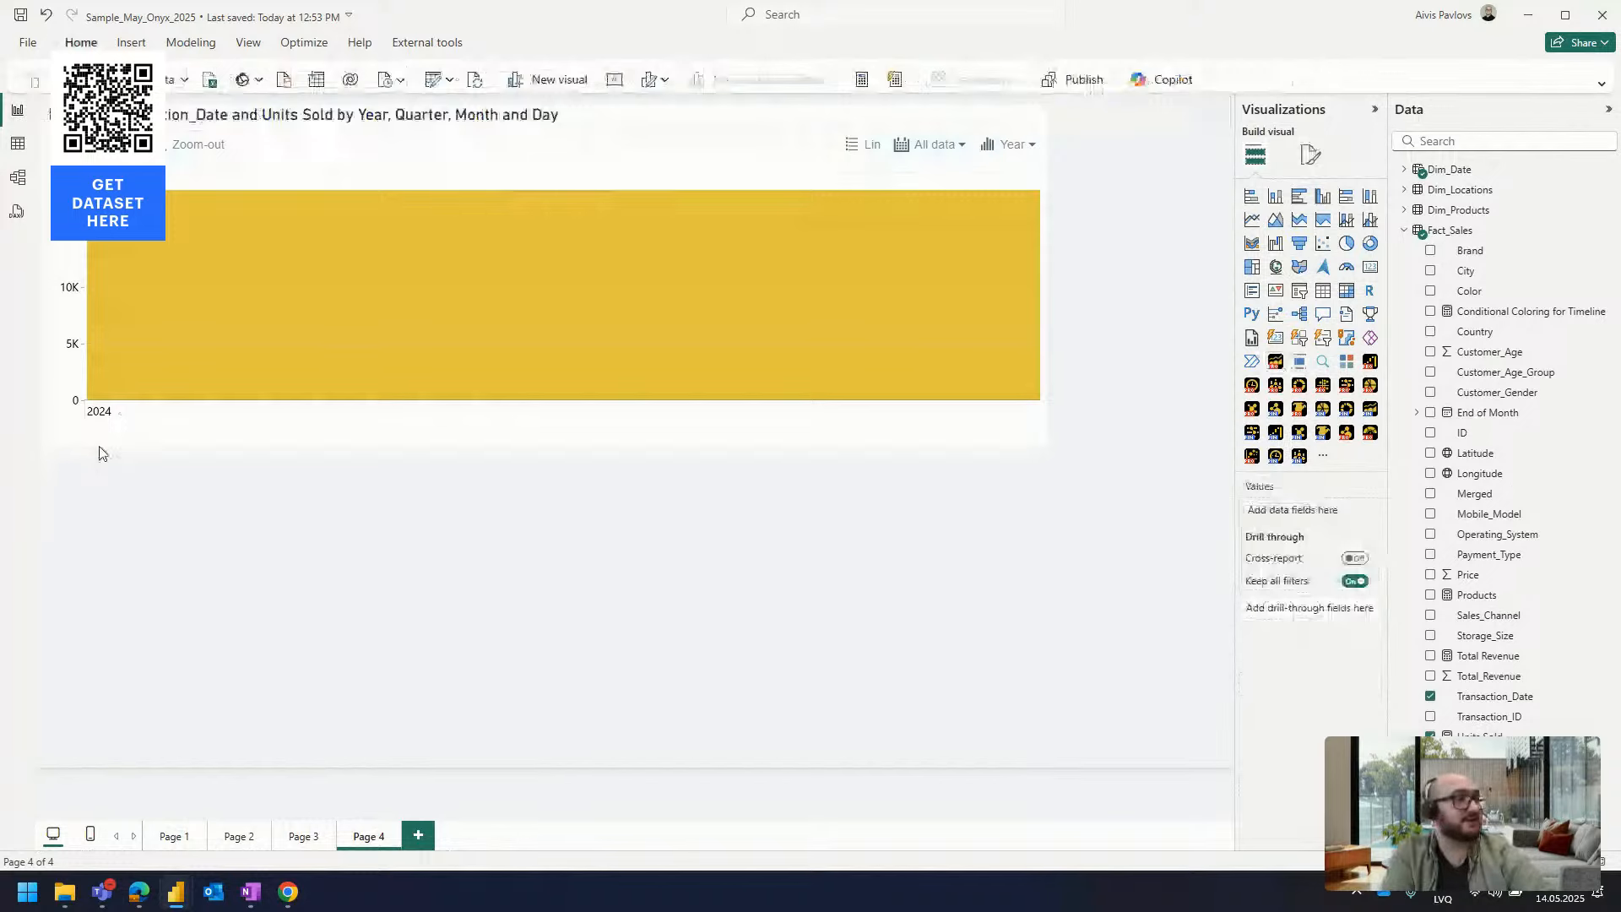
pyautogui.click(100, 447)
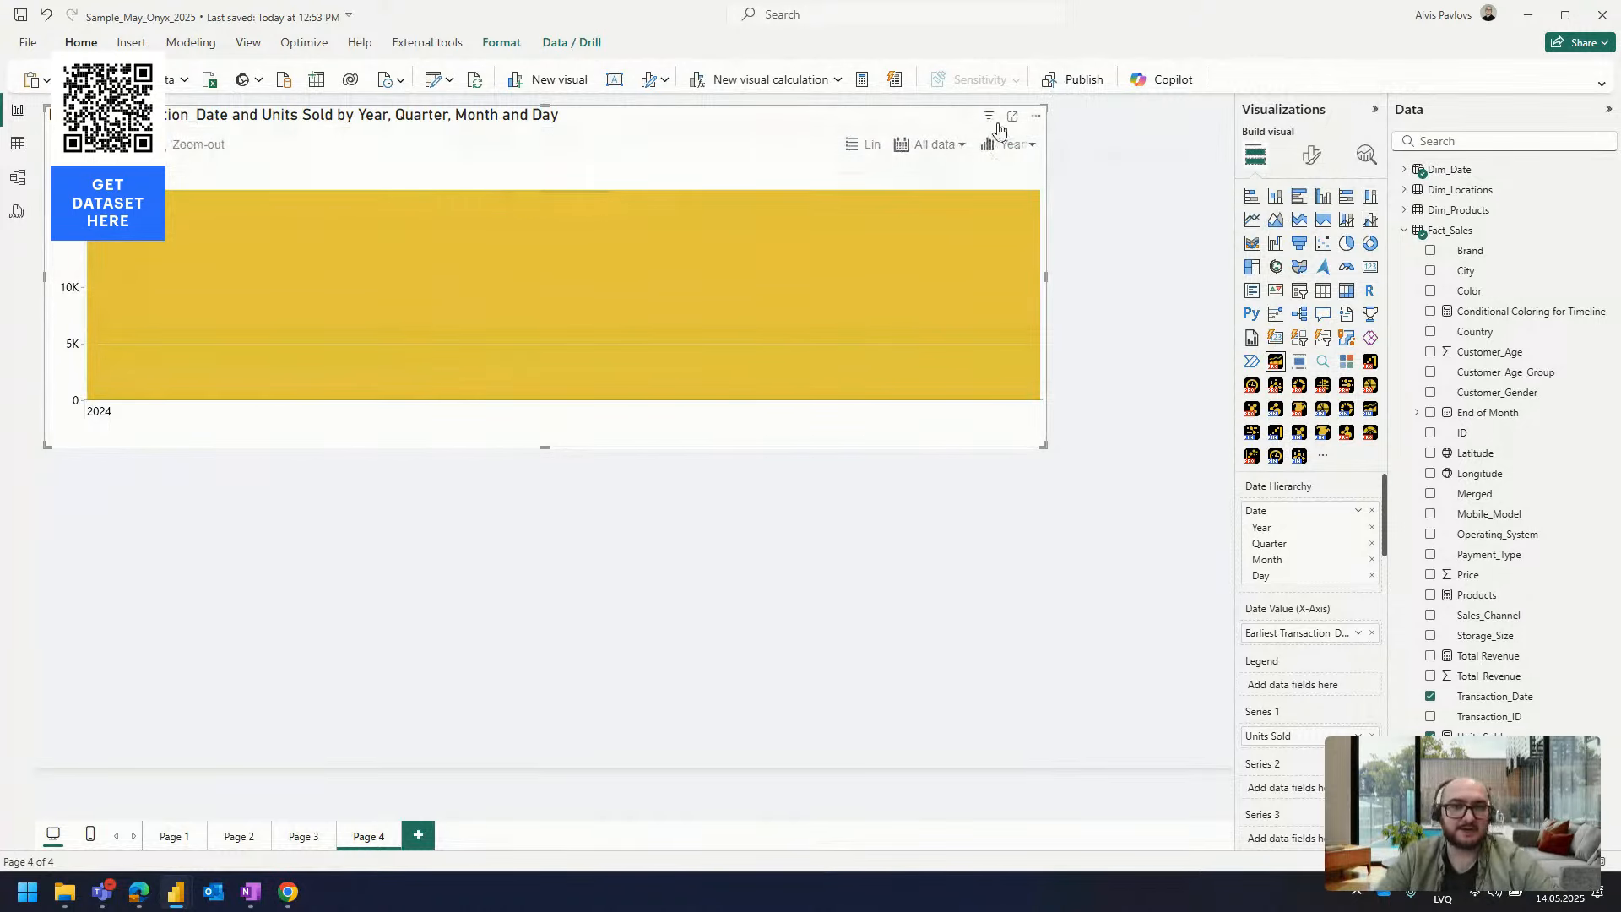
pyautogui.moveTo(998, 128)
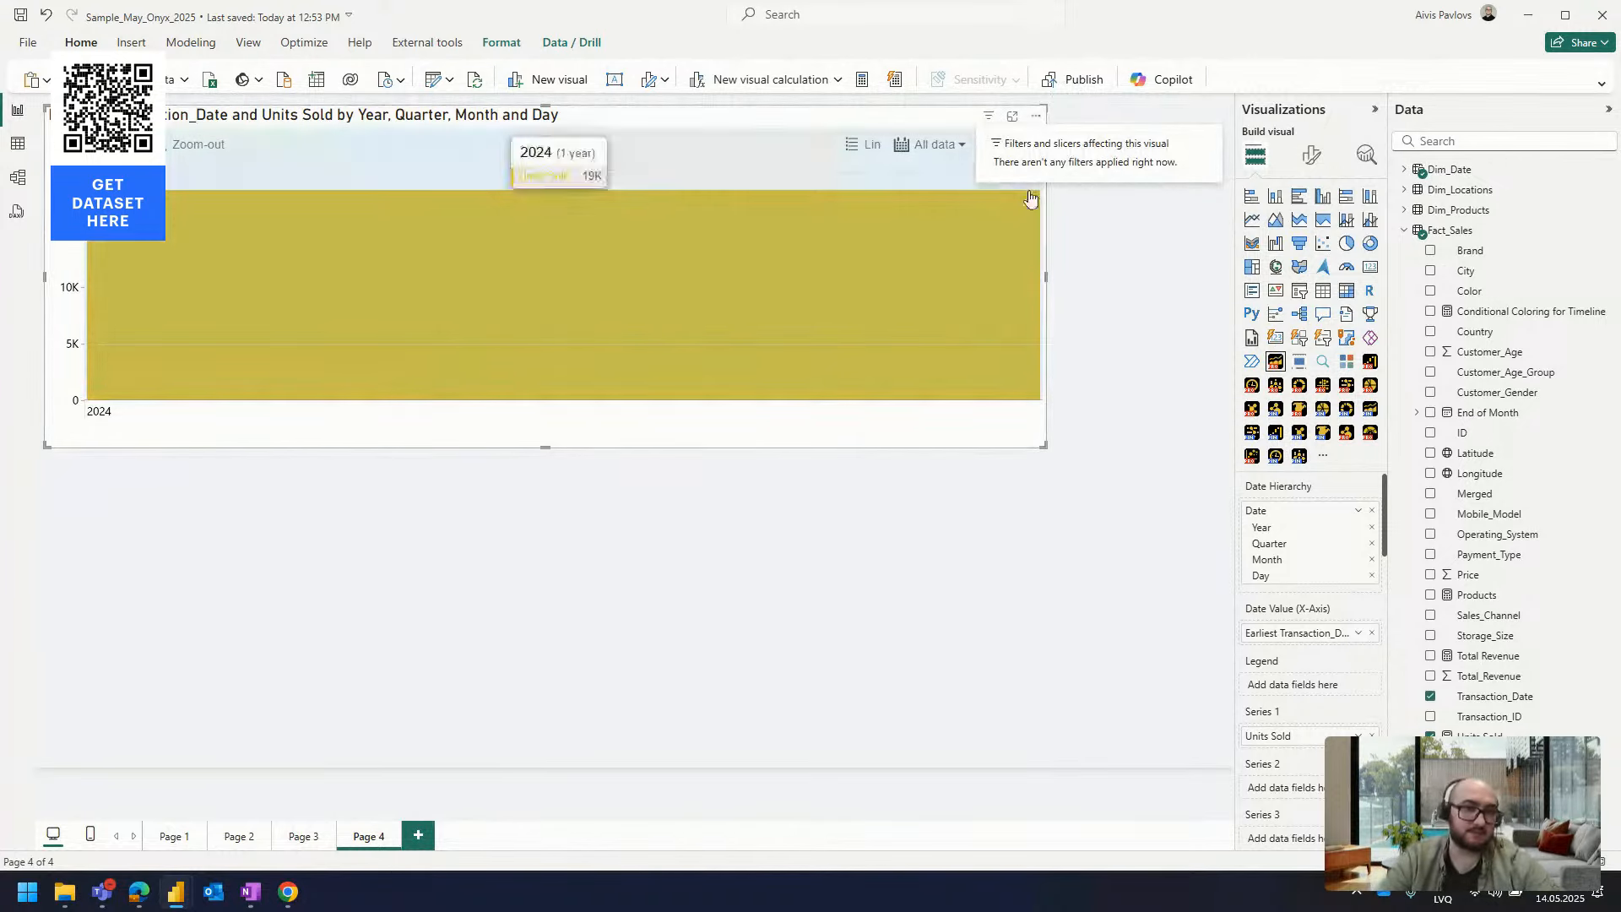
pyautogui.click(1102, 109)
pyautogui.click(990, 117)
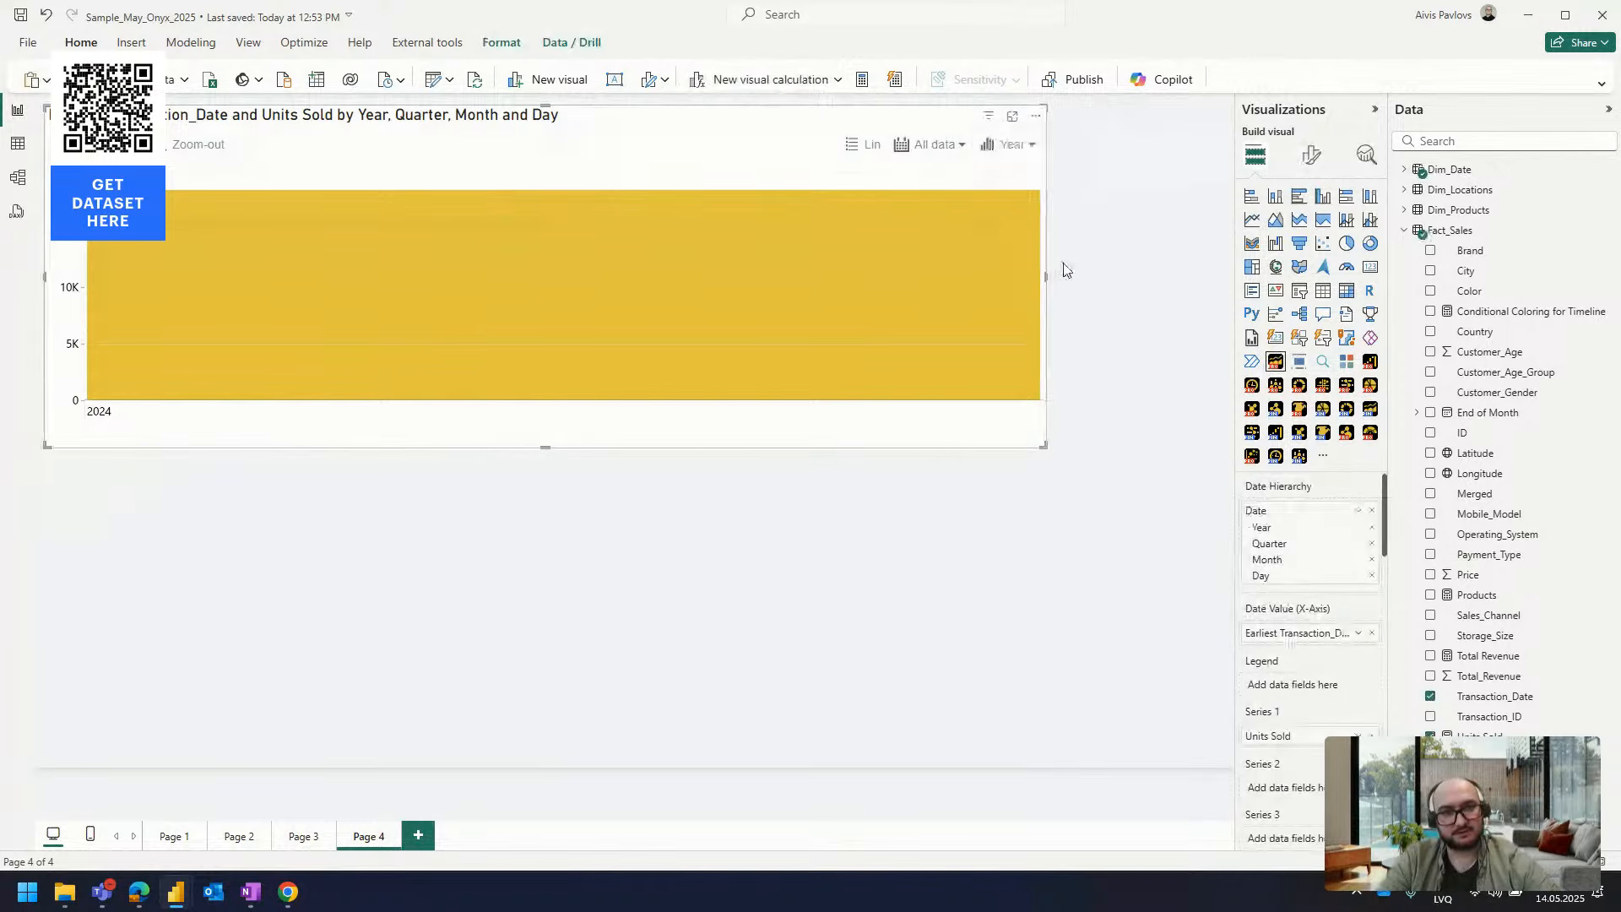
# Switch the timeline's displayed unit to Month, add a new report page and return to Page 4
pyautogui.click(1013, 154)
pyautogui.click(1013, 217)
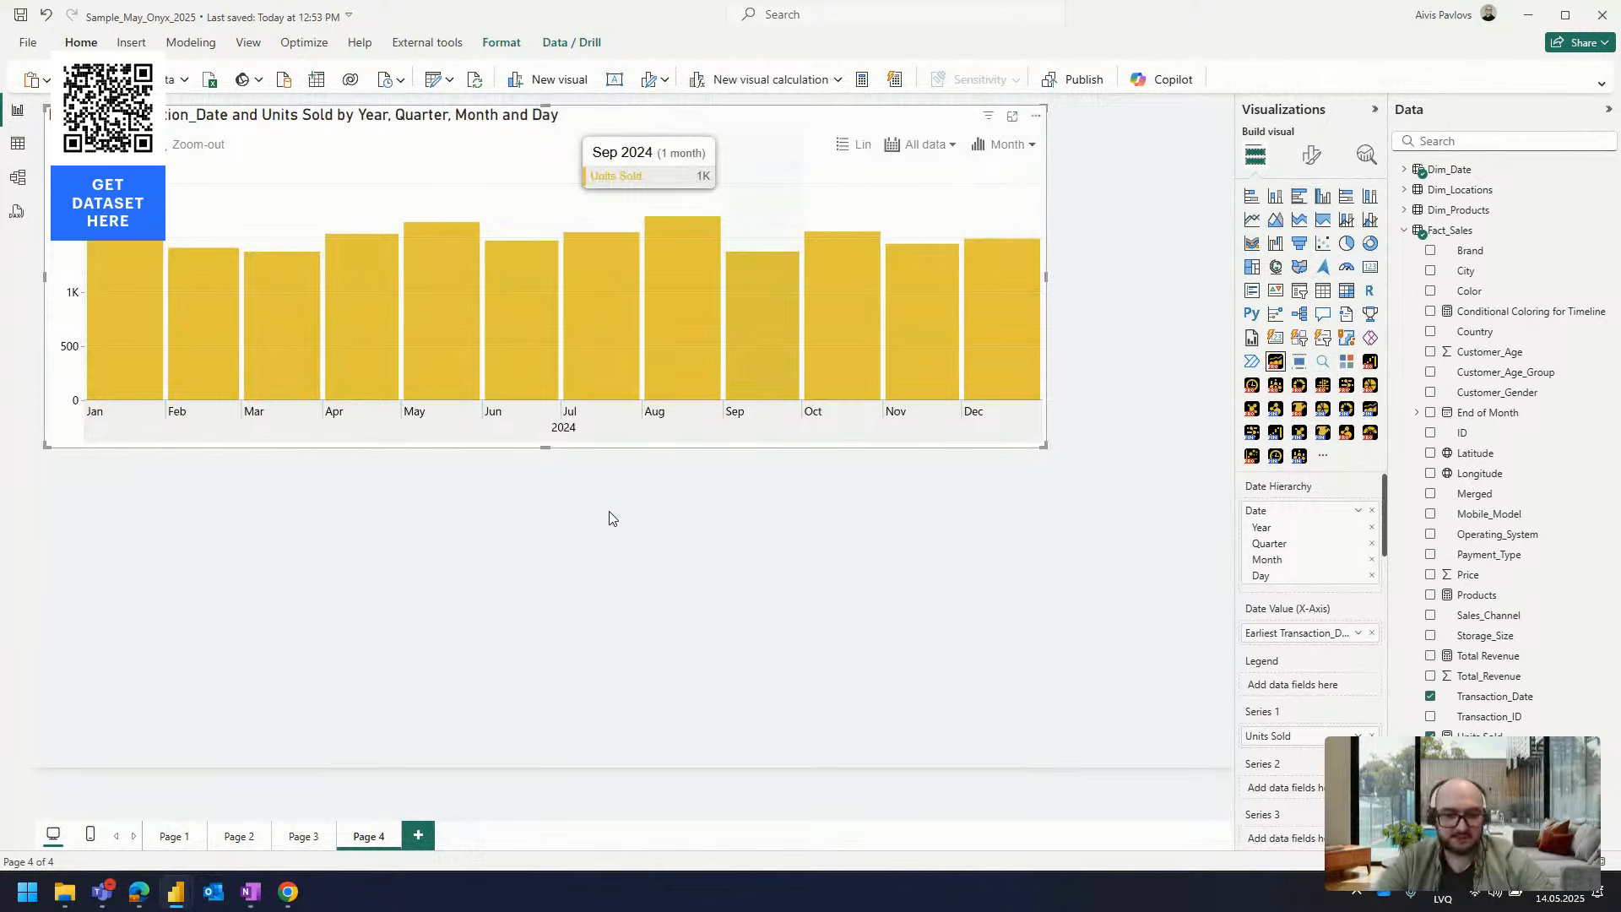
pyautogui.click(418, 838)
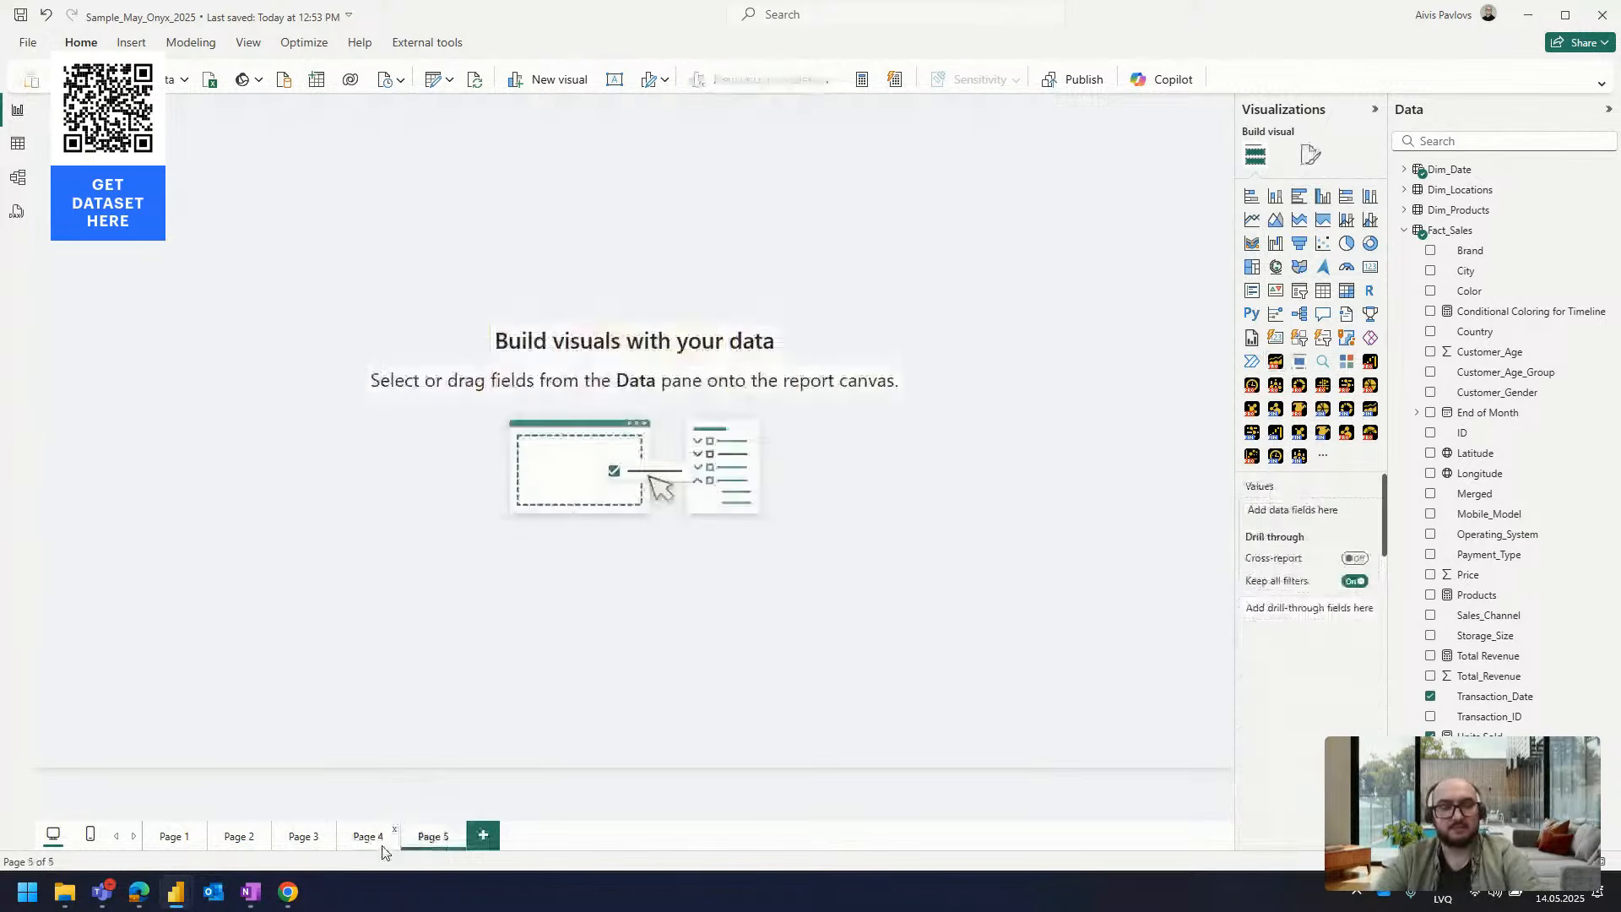
pyautogui.click(379, 843)
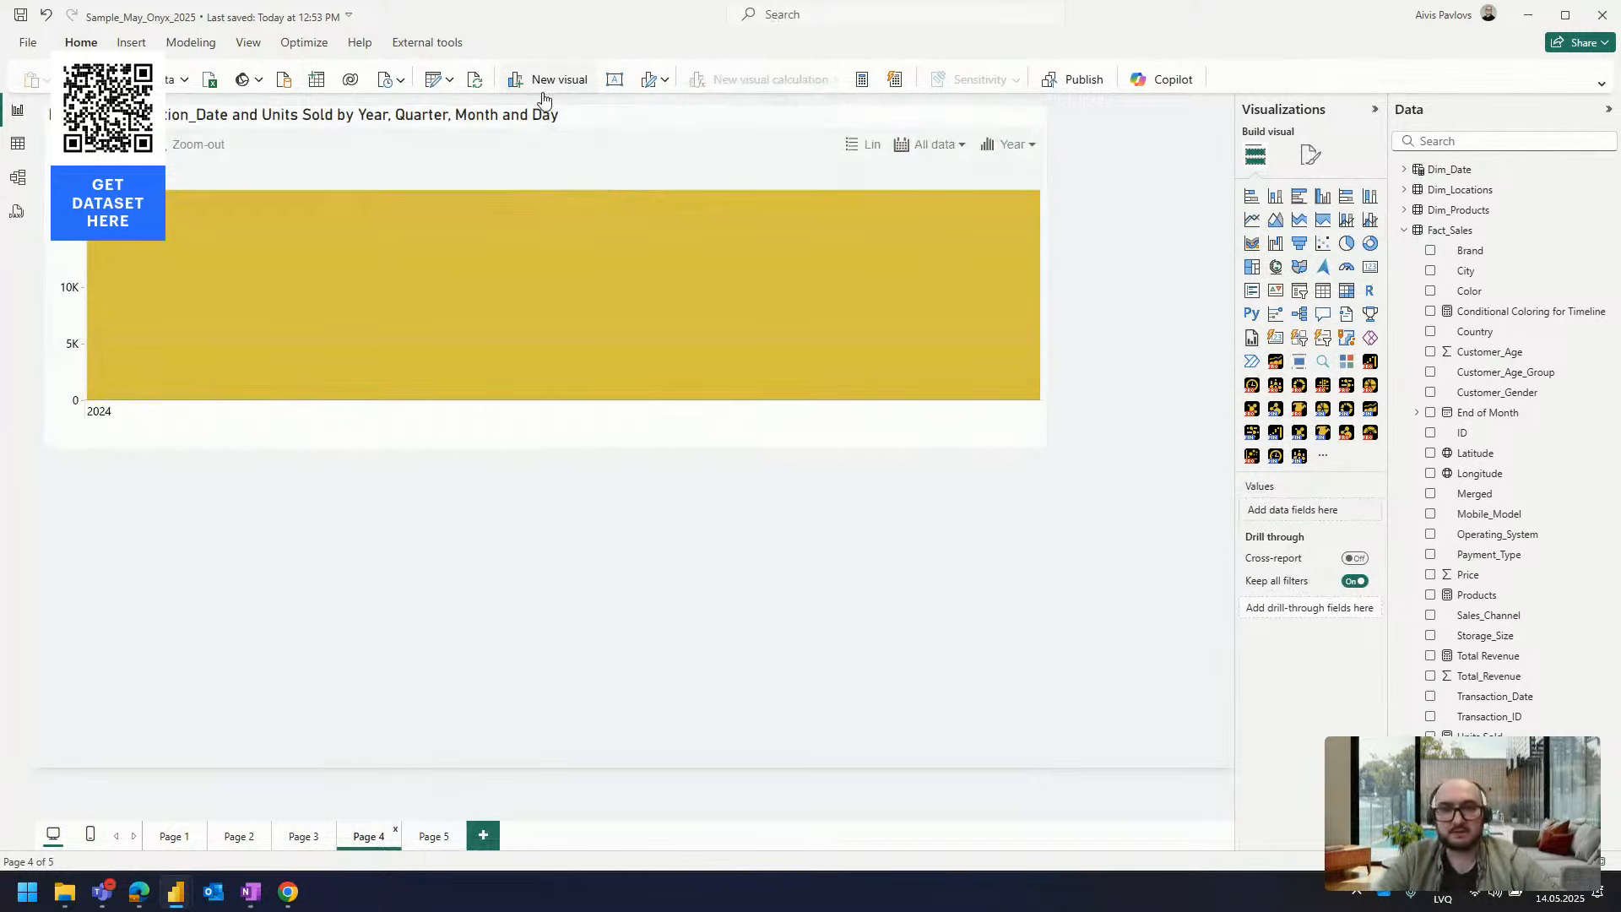
# Set the timeline visual's Initial Display Unit mode to Custom and enable Month as the unit
pyautogui.click(760, 128)
pyautogui.click(1311, 156)
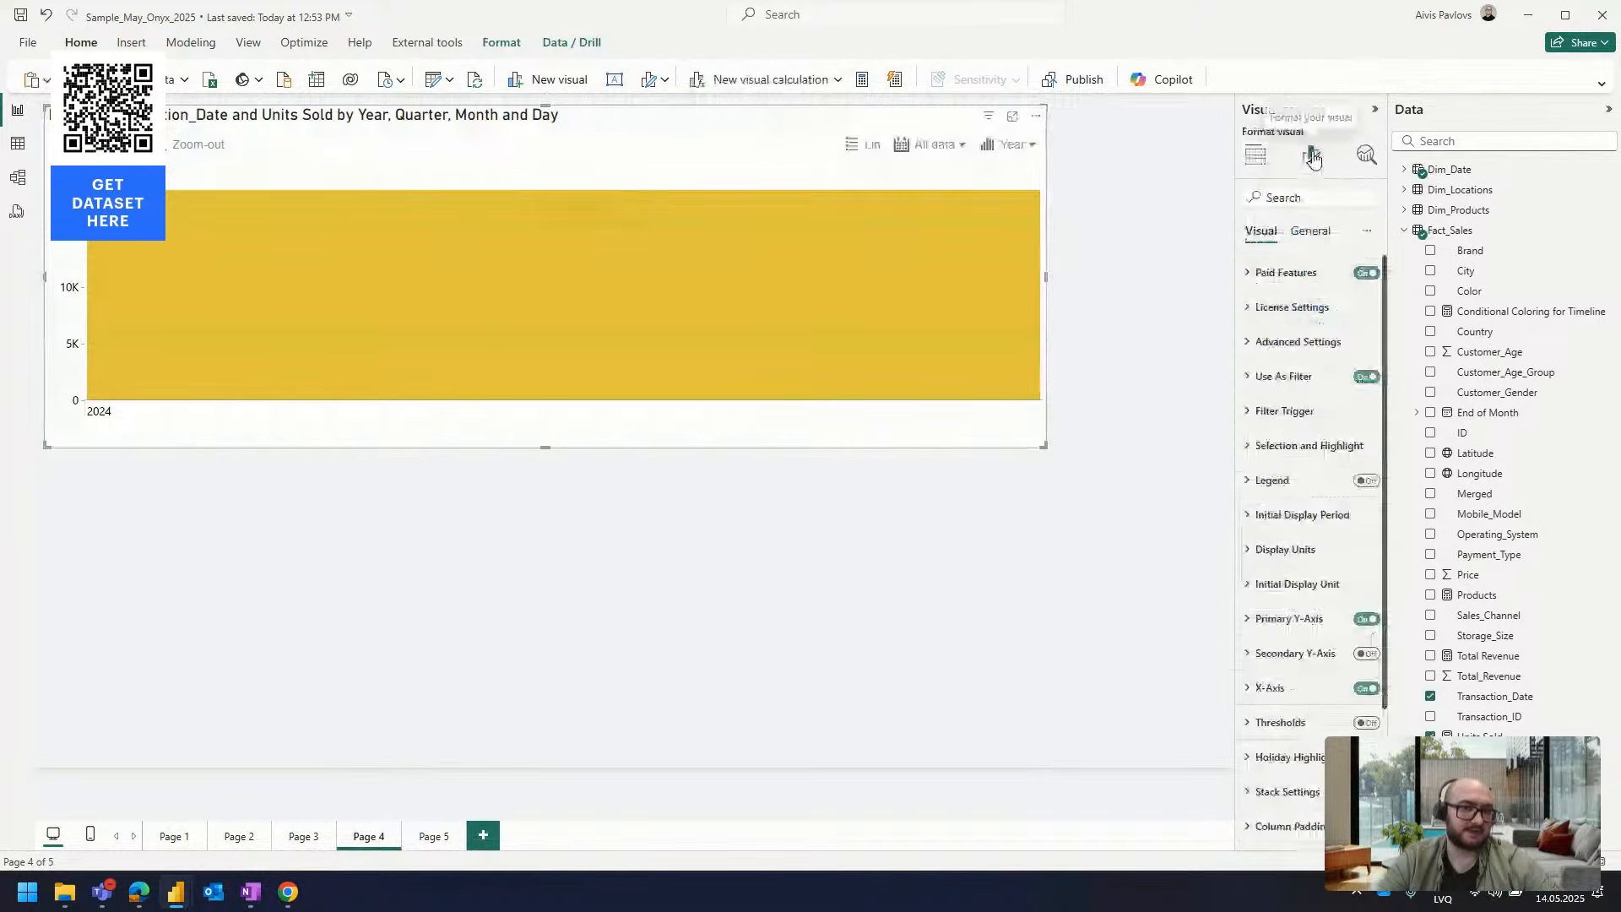
pyautogui.click(1293, 585)
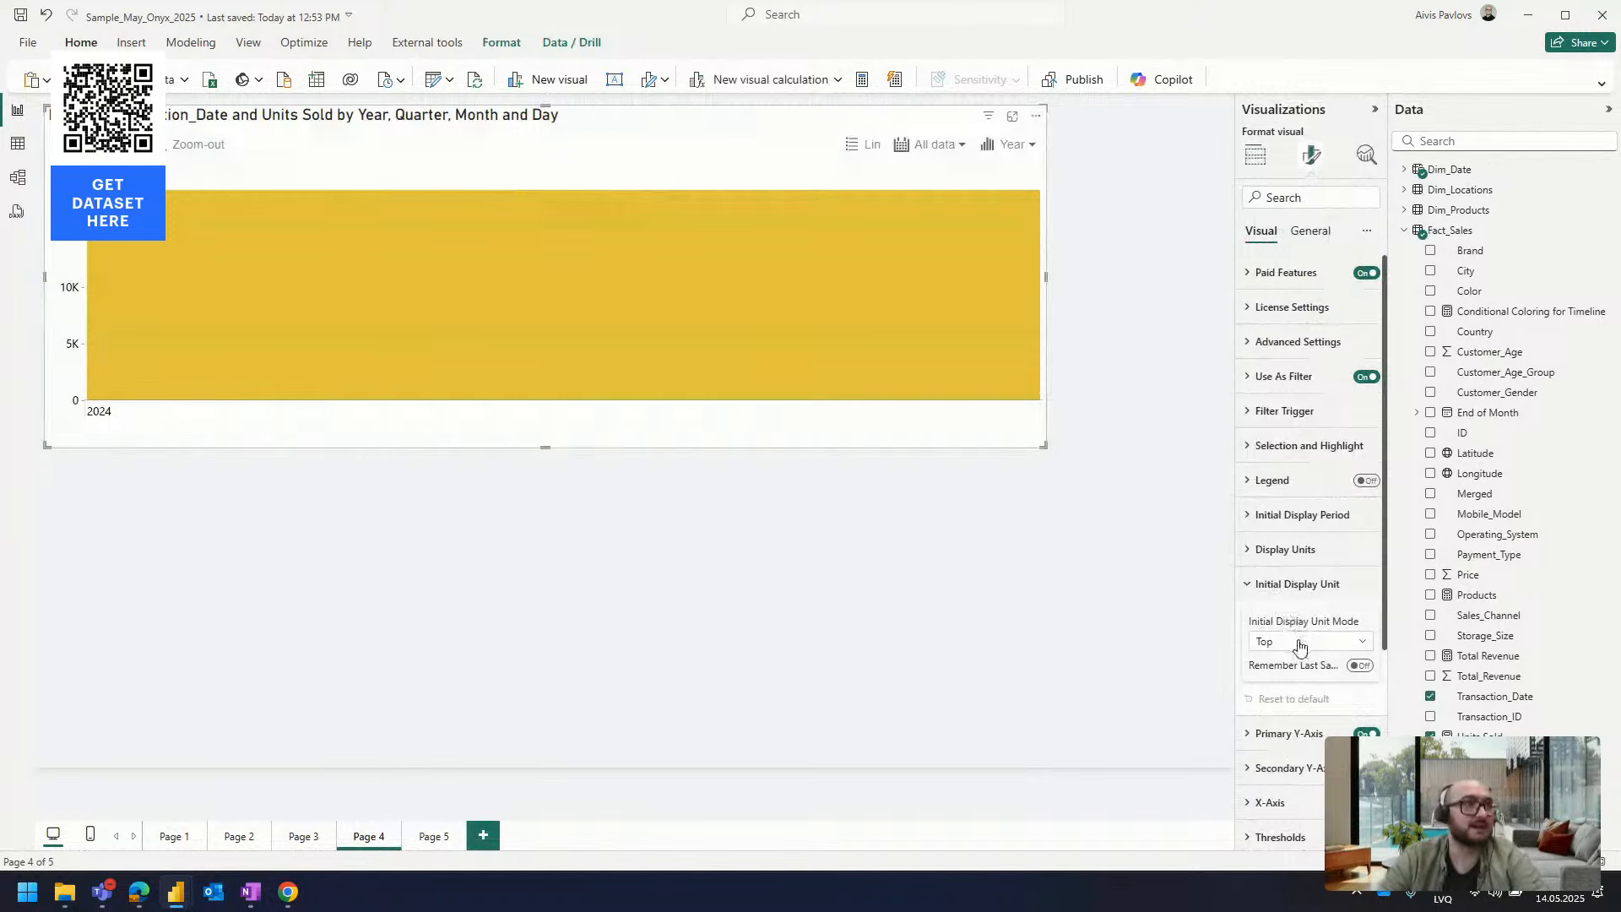
pyautogui.click(1255, 154)
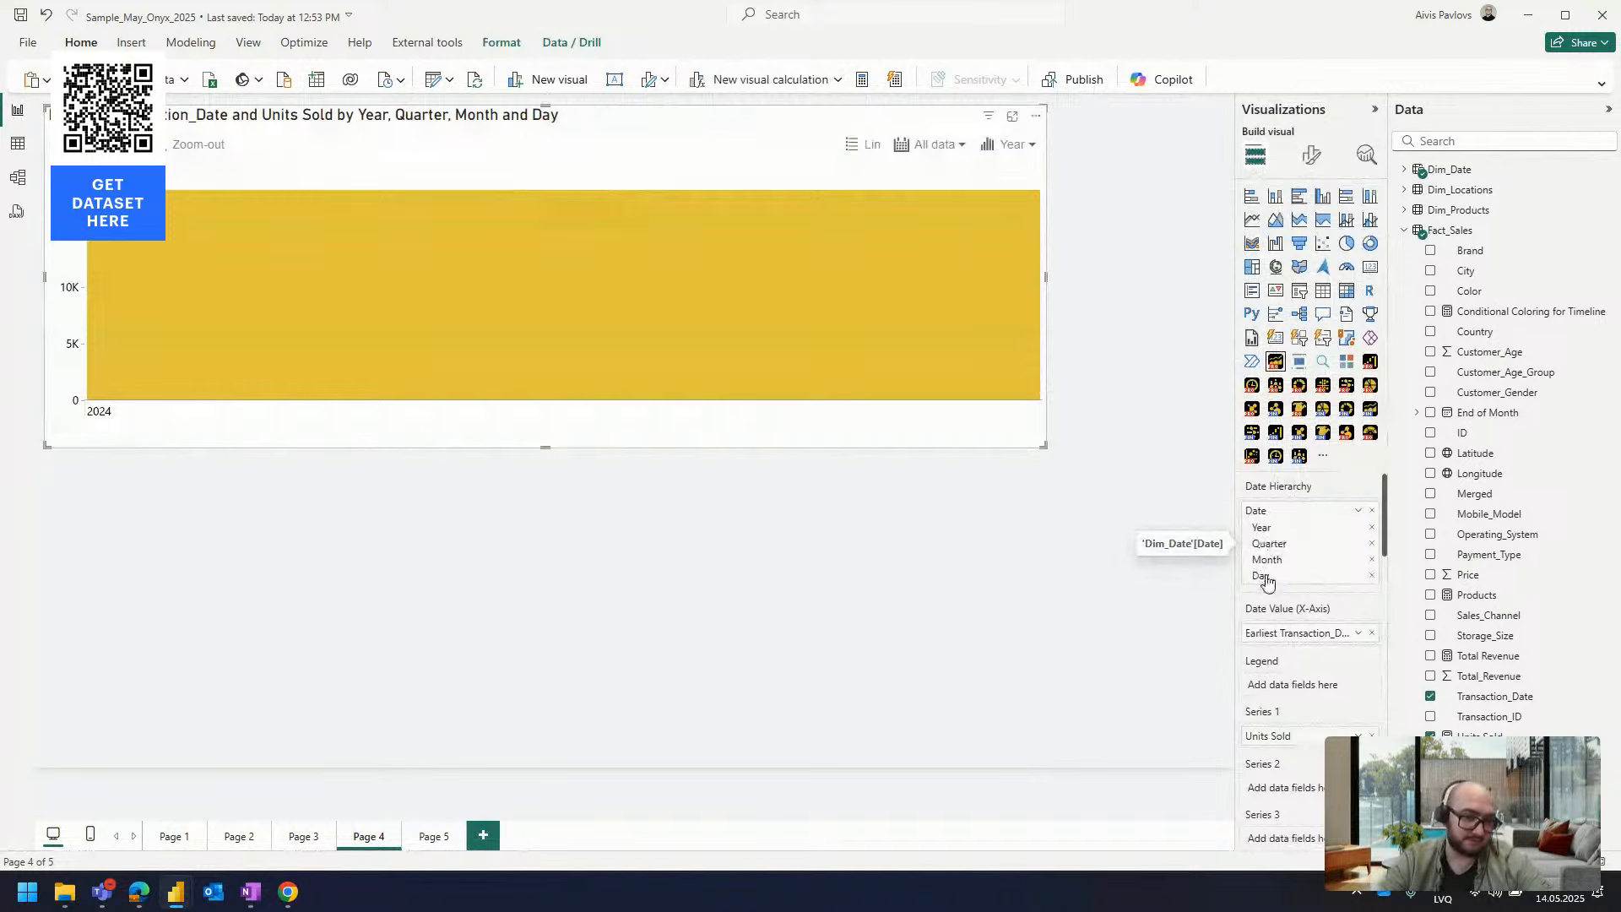
pyautogui.click(1311, 154)
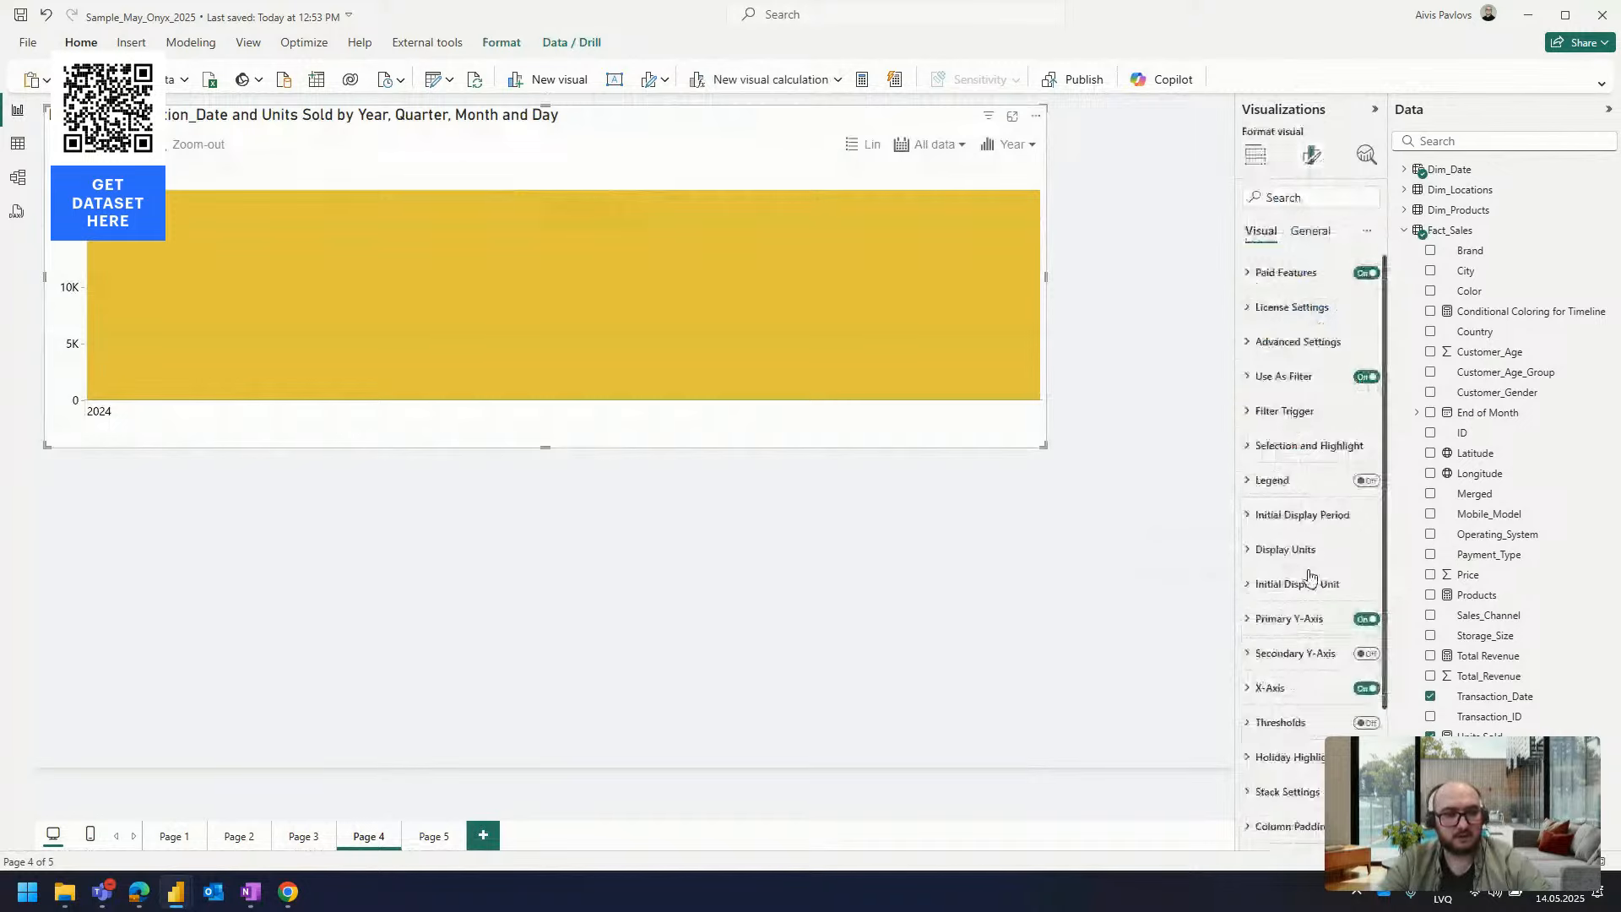
pyautogui.click(1336, 586)
pyautogui.click(1300, 641)
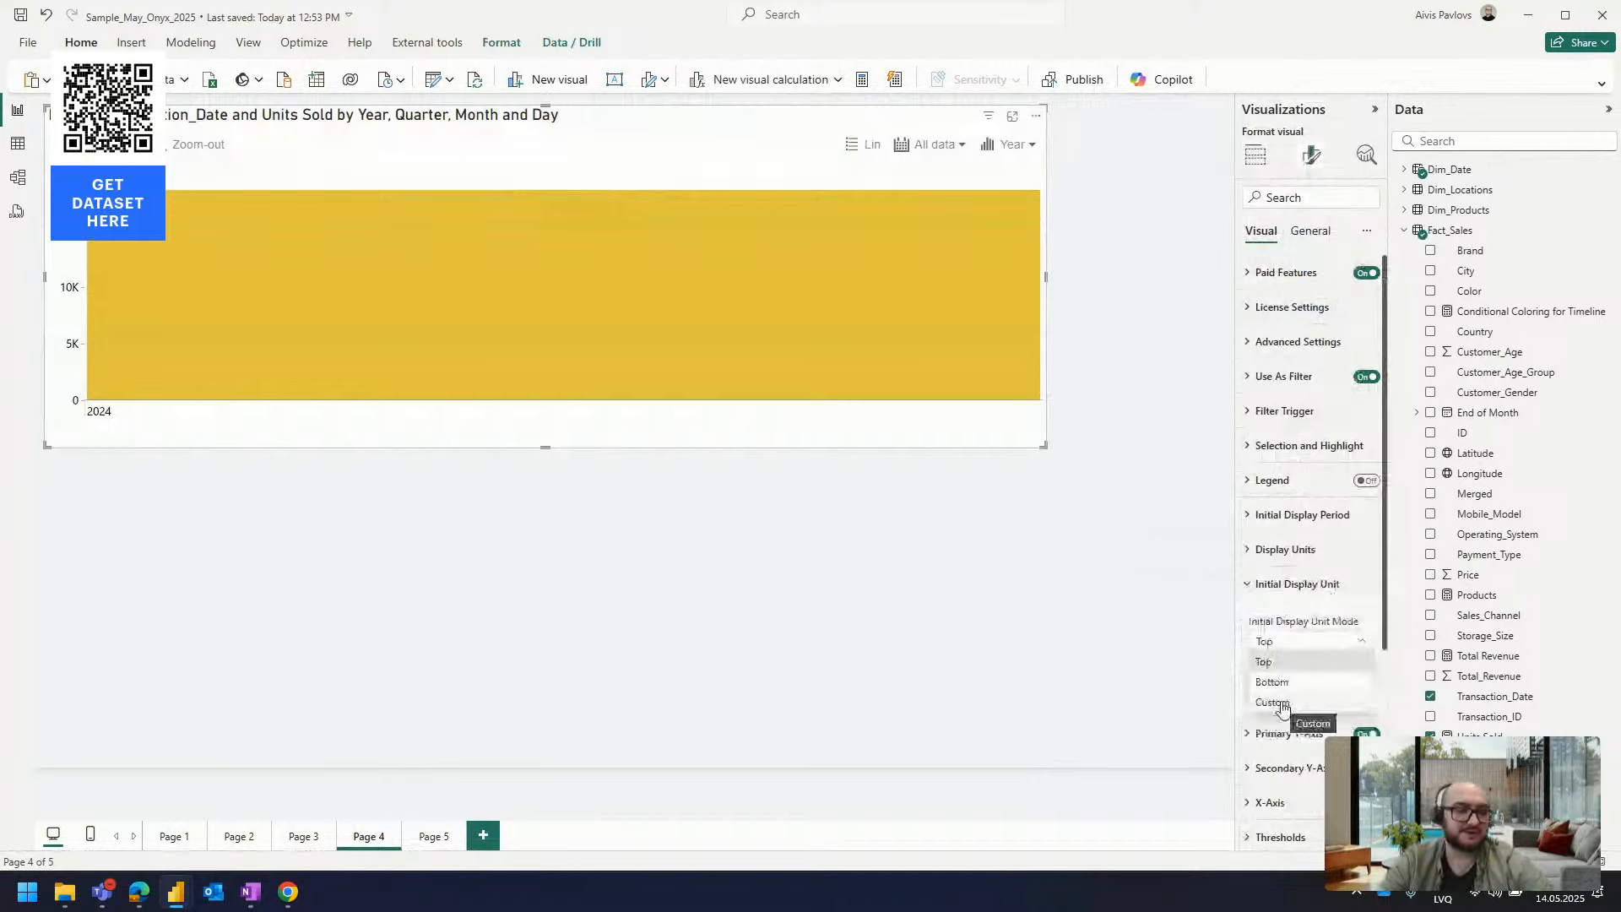
pyautogui.click(1283, 706)
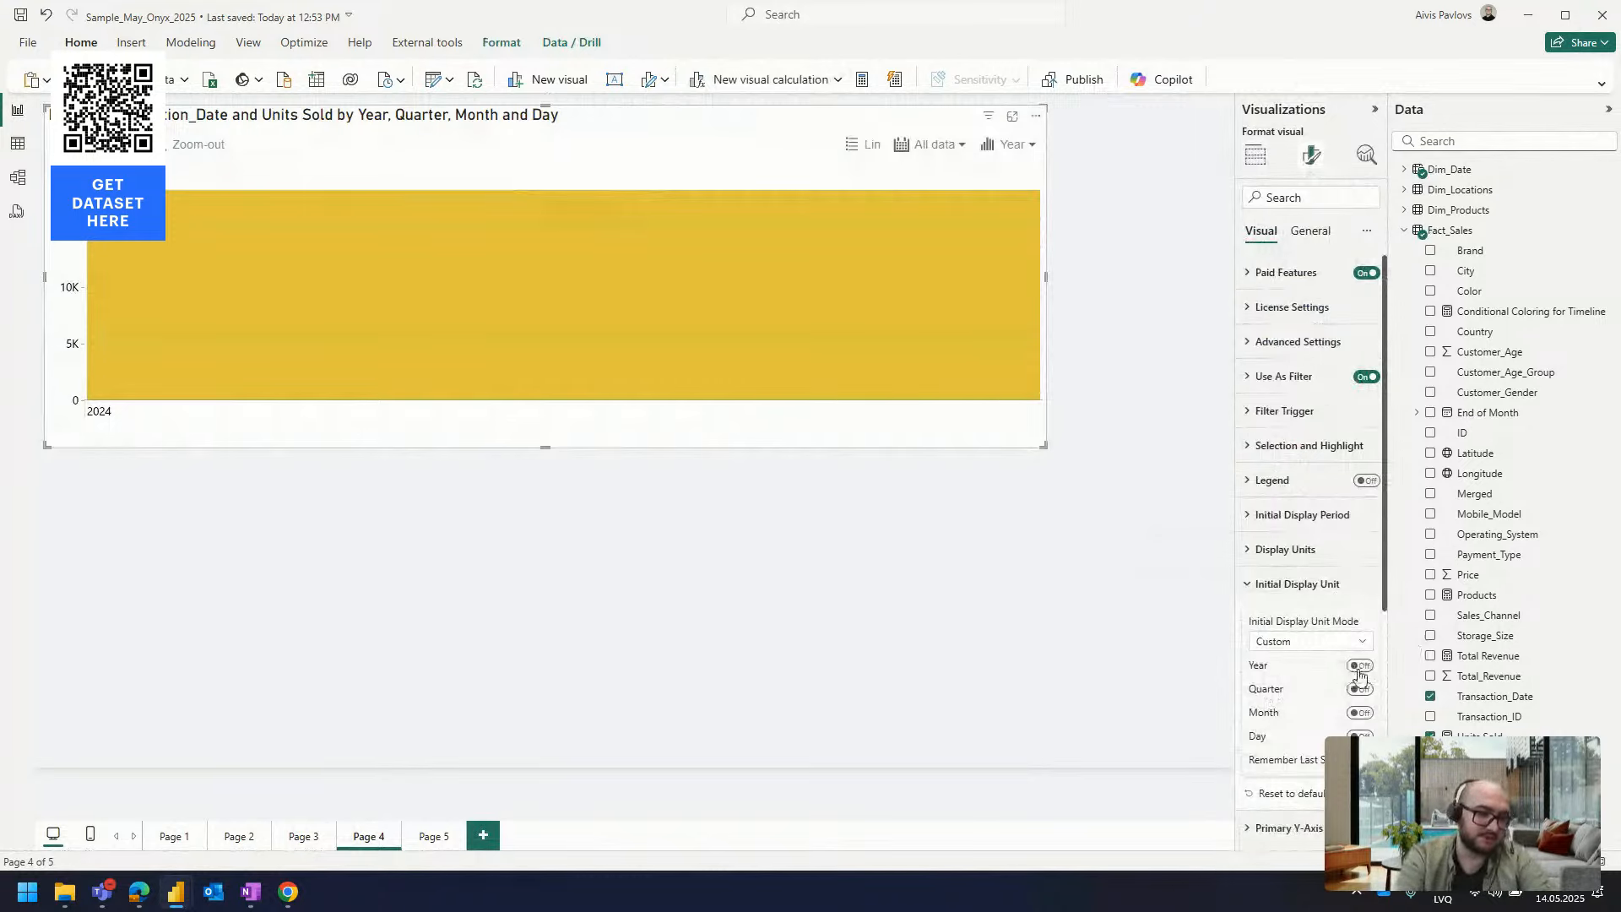
pyautogui.click(1359, 711)
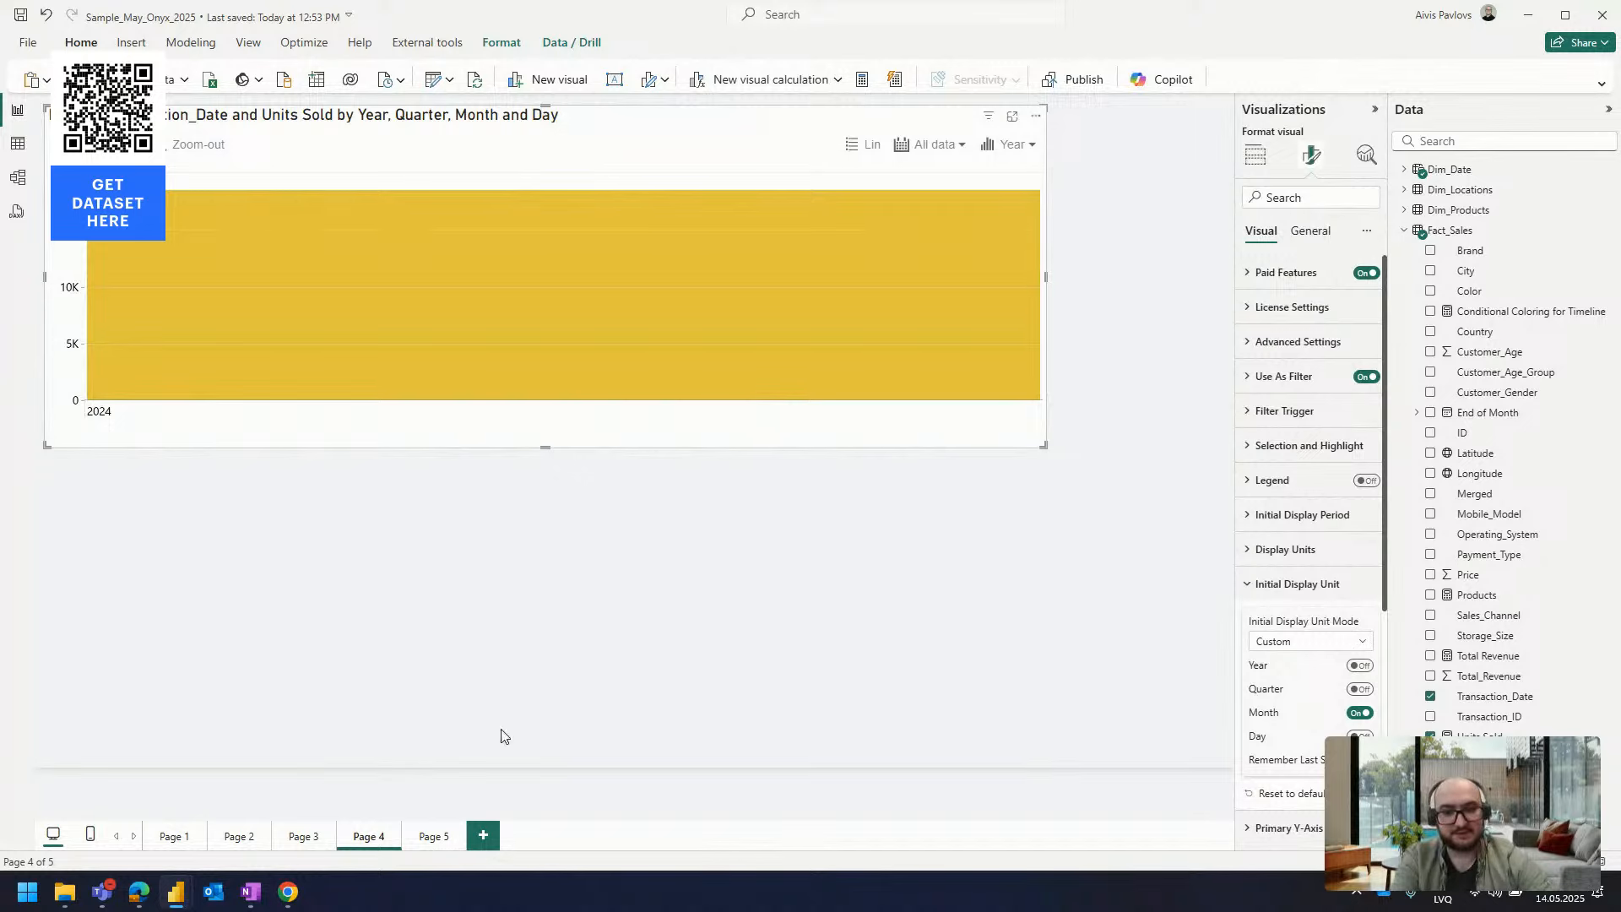
# Refresh Page 4 by visiting Page 5 and returning, and expand the timeline visual's Toolbar settings
pyautogui.click(437, 837)
pyautogui.click(368, 836)
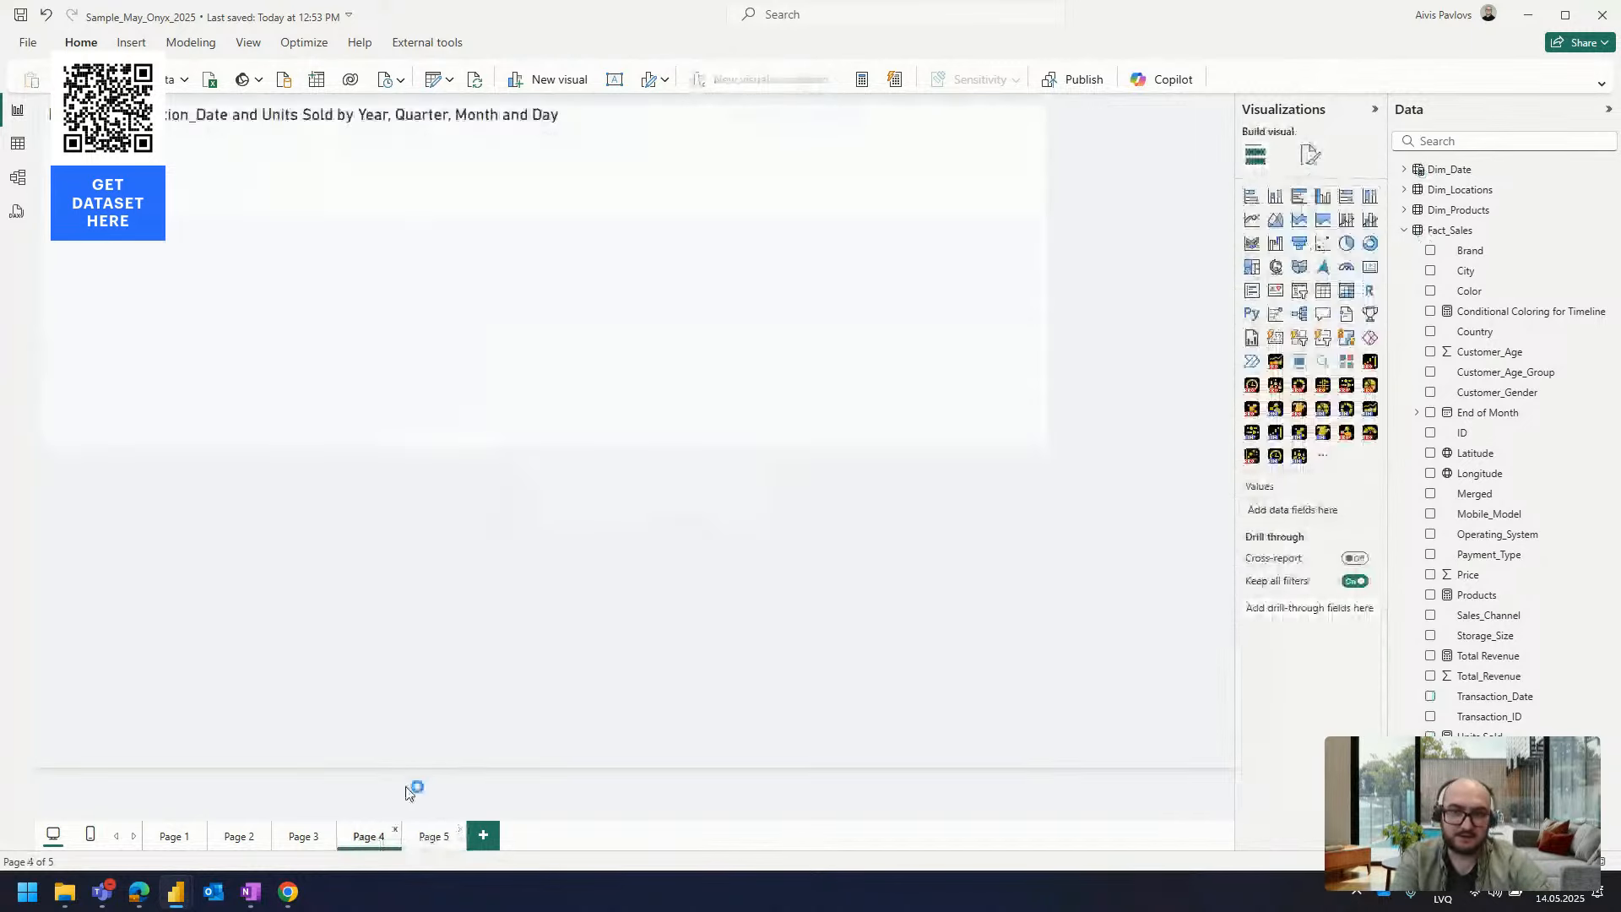
pyautogui.click(466, 126)
pyautogui.click(1311, 154)
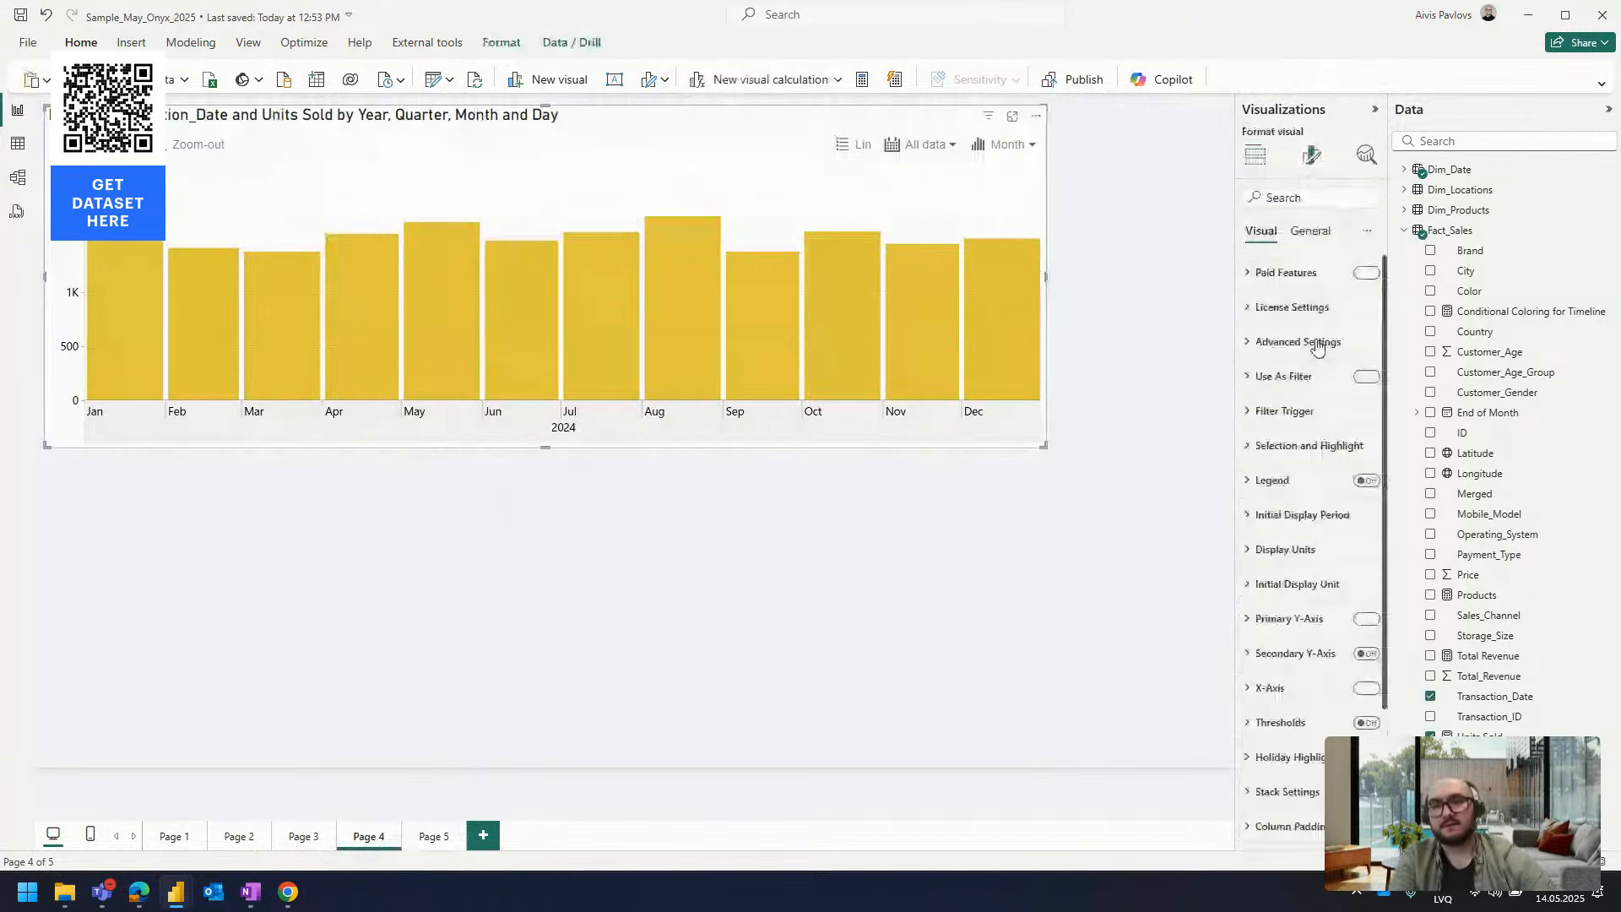
pyautogui.scroll(-3, 1317, 348)
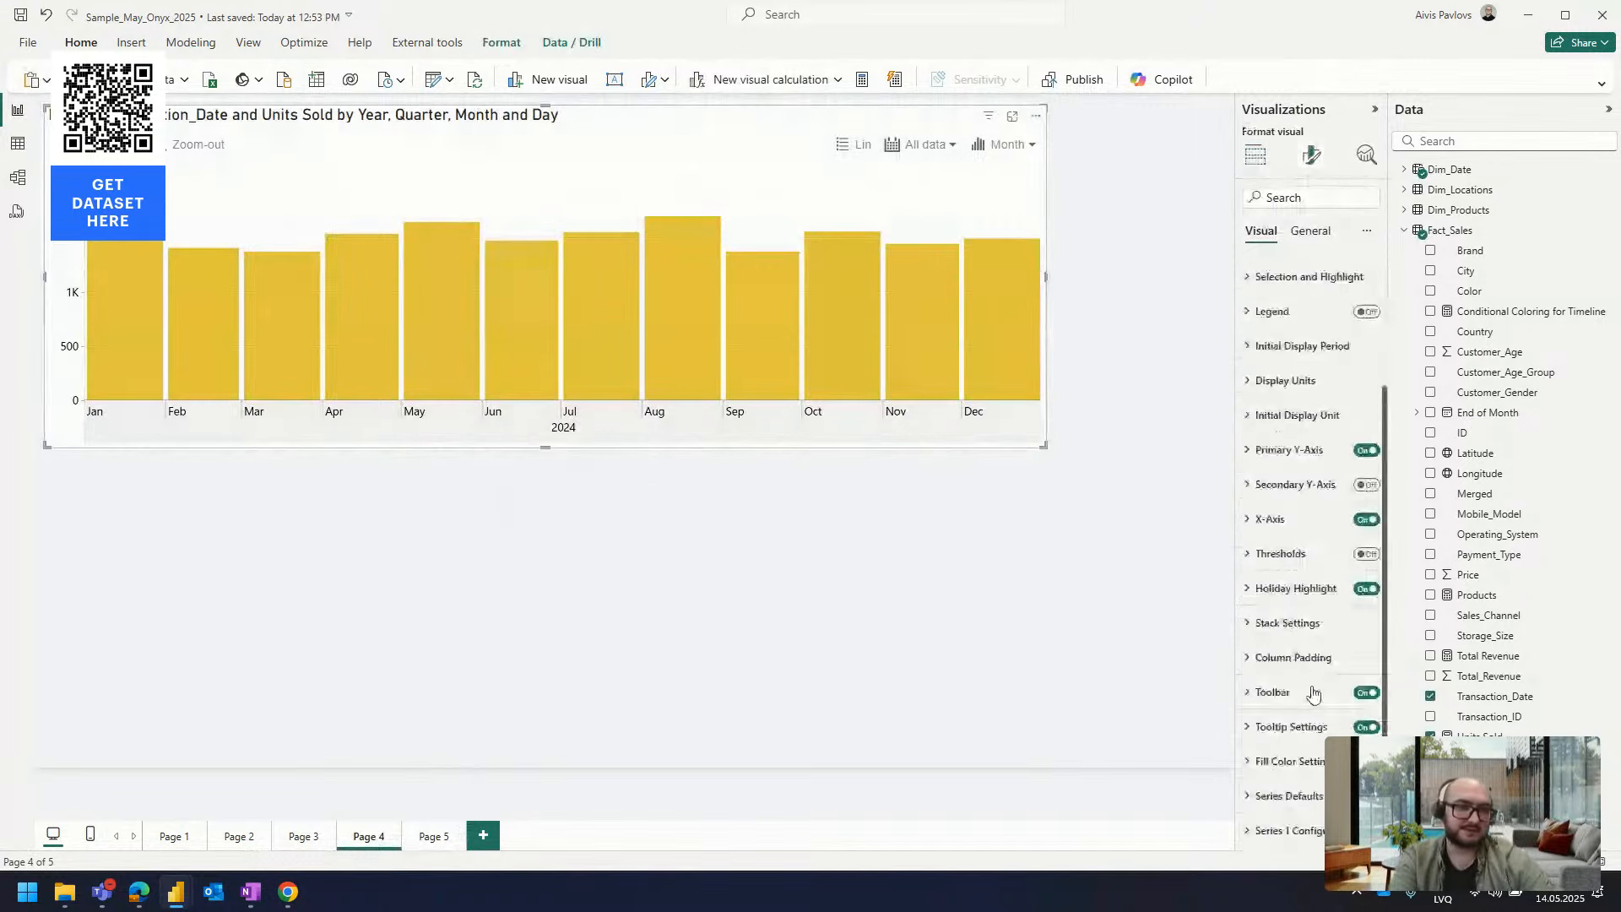
pyautogui.click(1340, 616)
pyautogui.scroll(-1, 1341, 622)
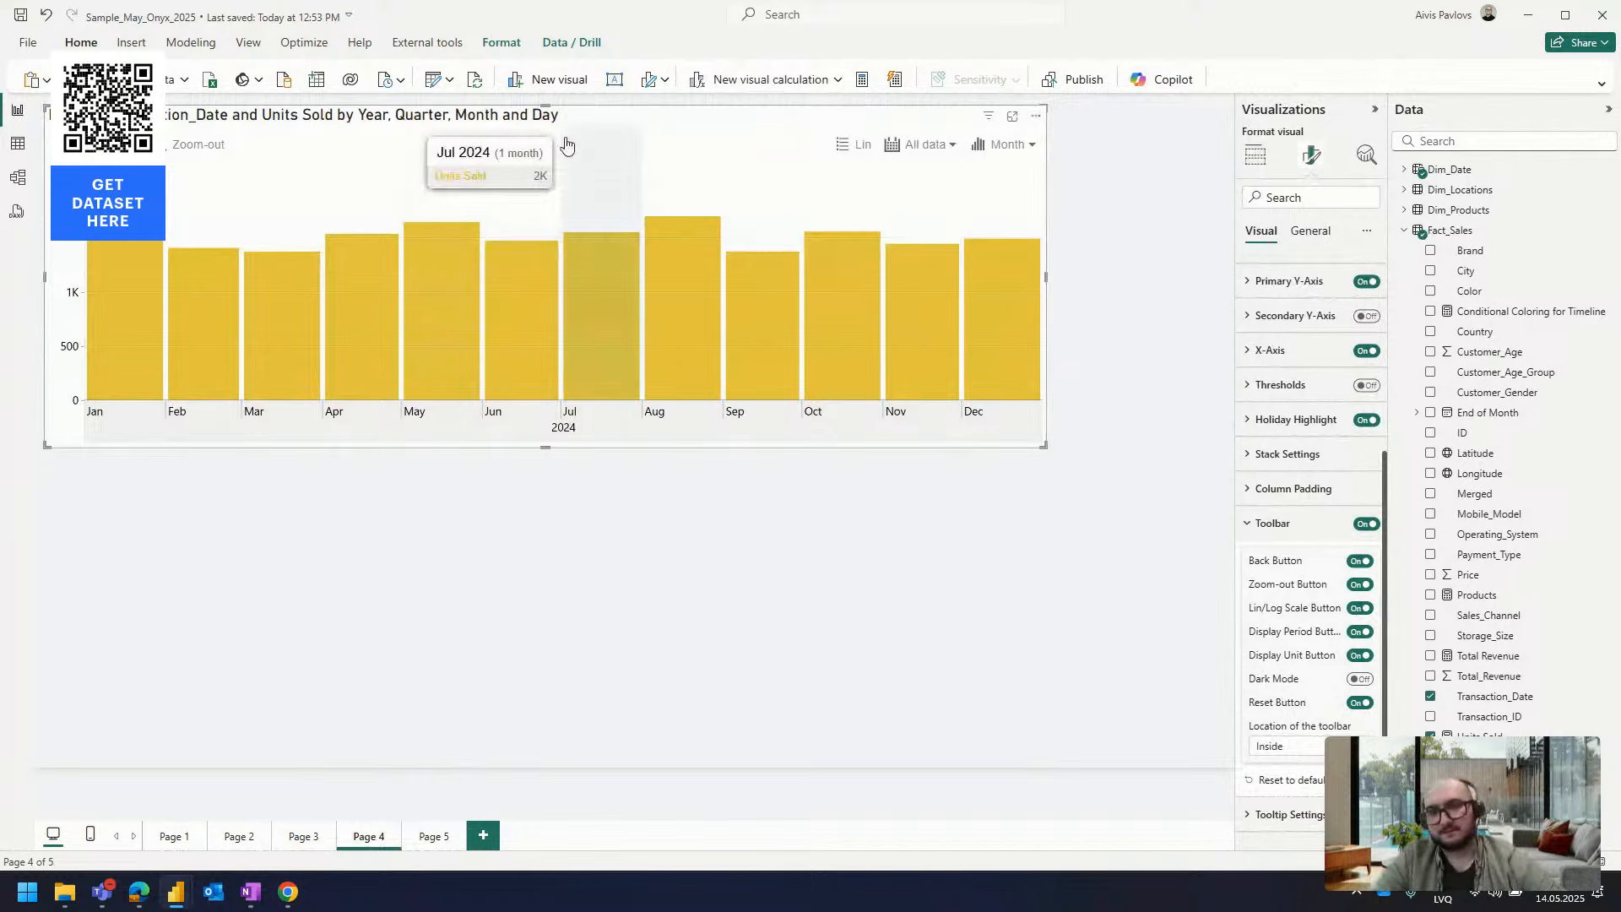
# Zoom in on the timeline, drill down into July 2024's days and reset the view
pyautogui.scroll(5, 650, 229)
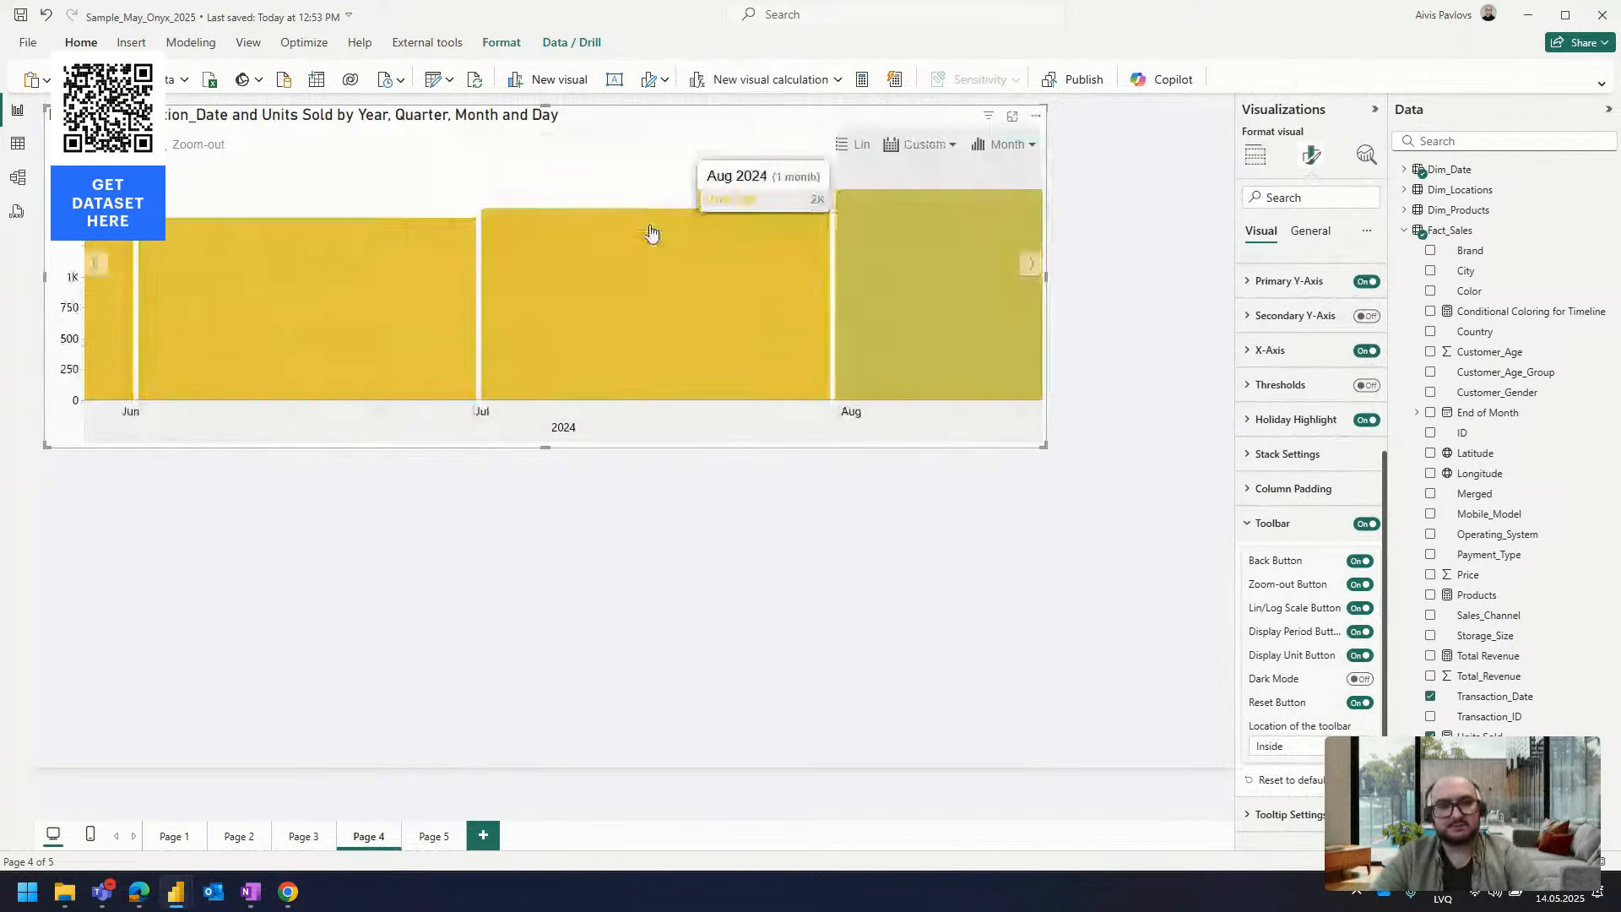
pyautogui.click(651, 232)
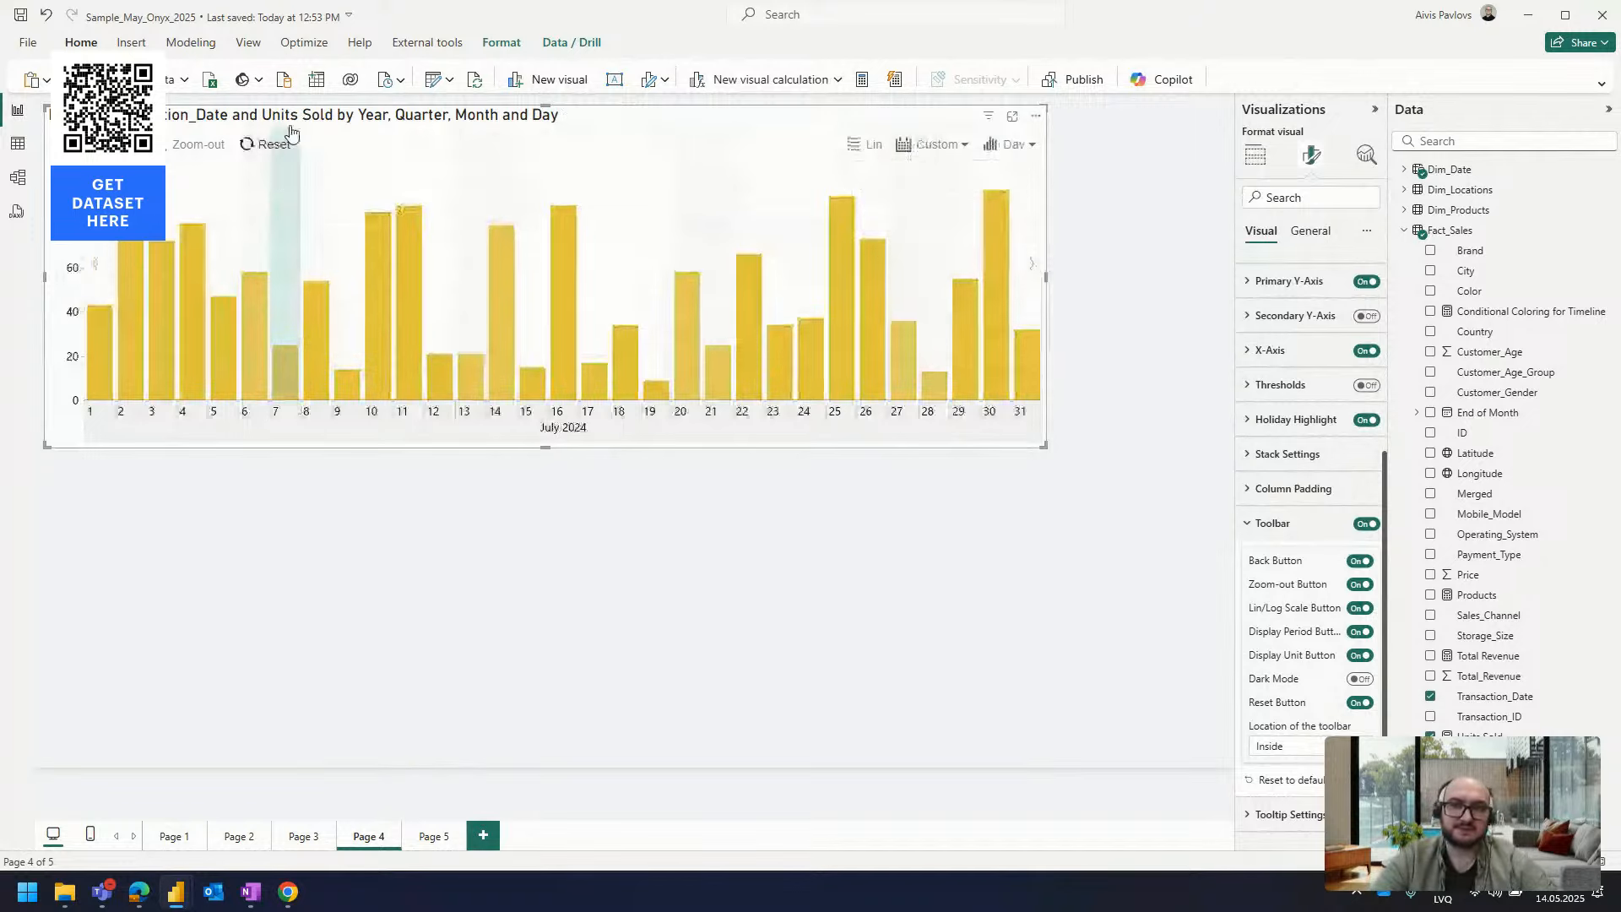
pyautogui.click(272, 144)
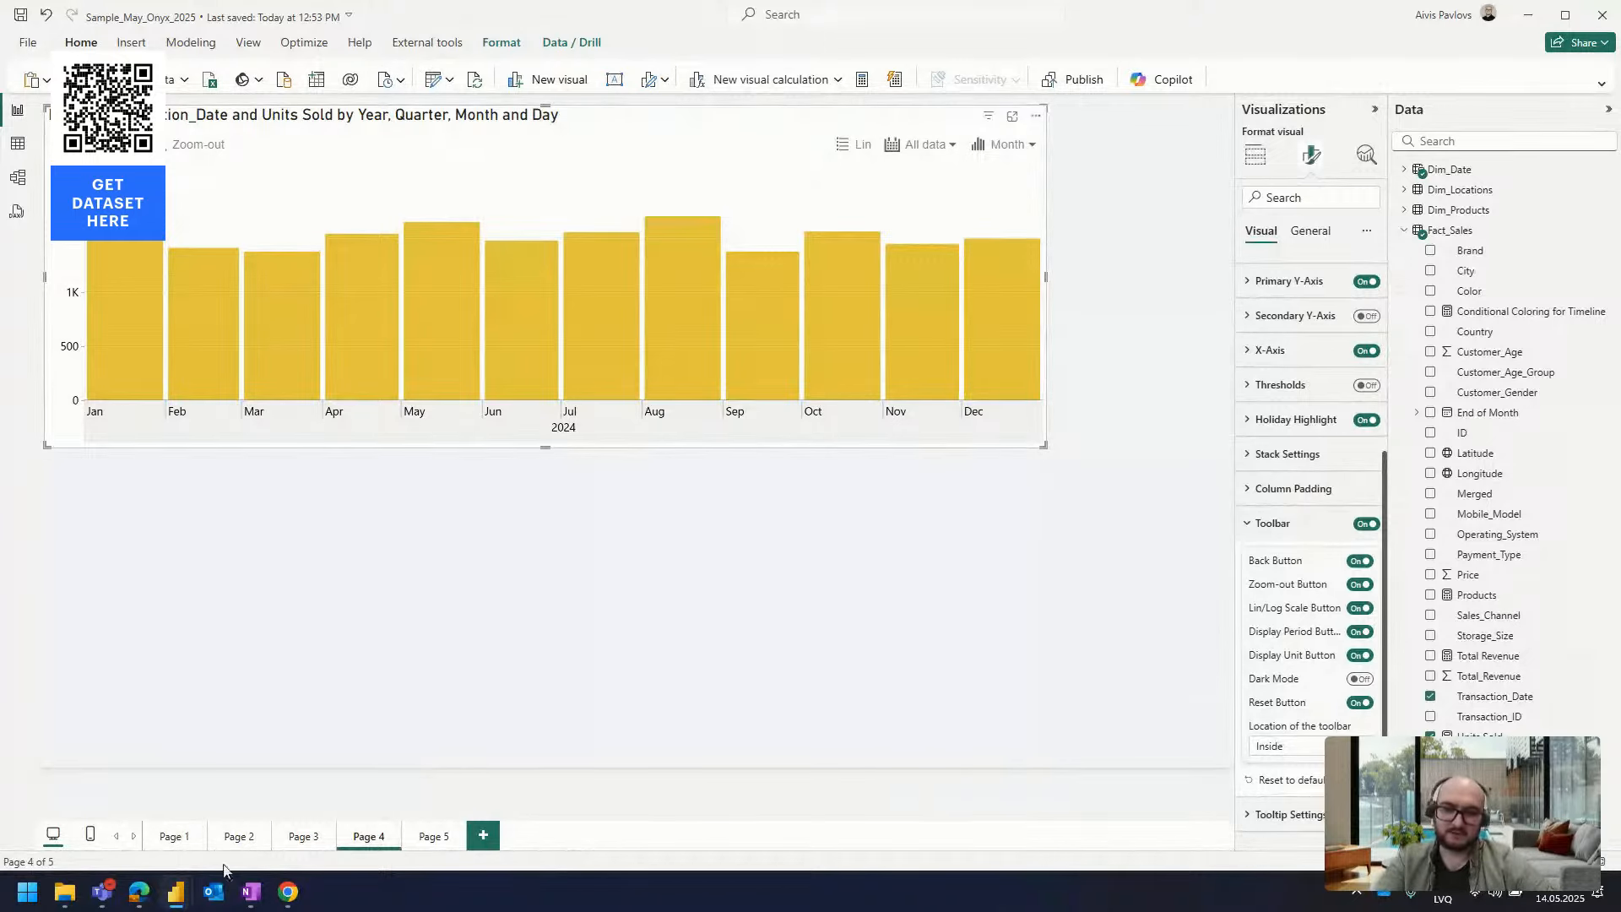
# On Page 1, switch the timeline visual's Date field from plain Date to Date Hierarchy
pyautogui.click(176, 835)
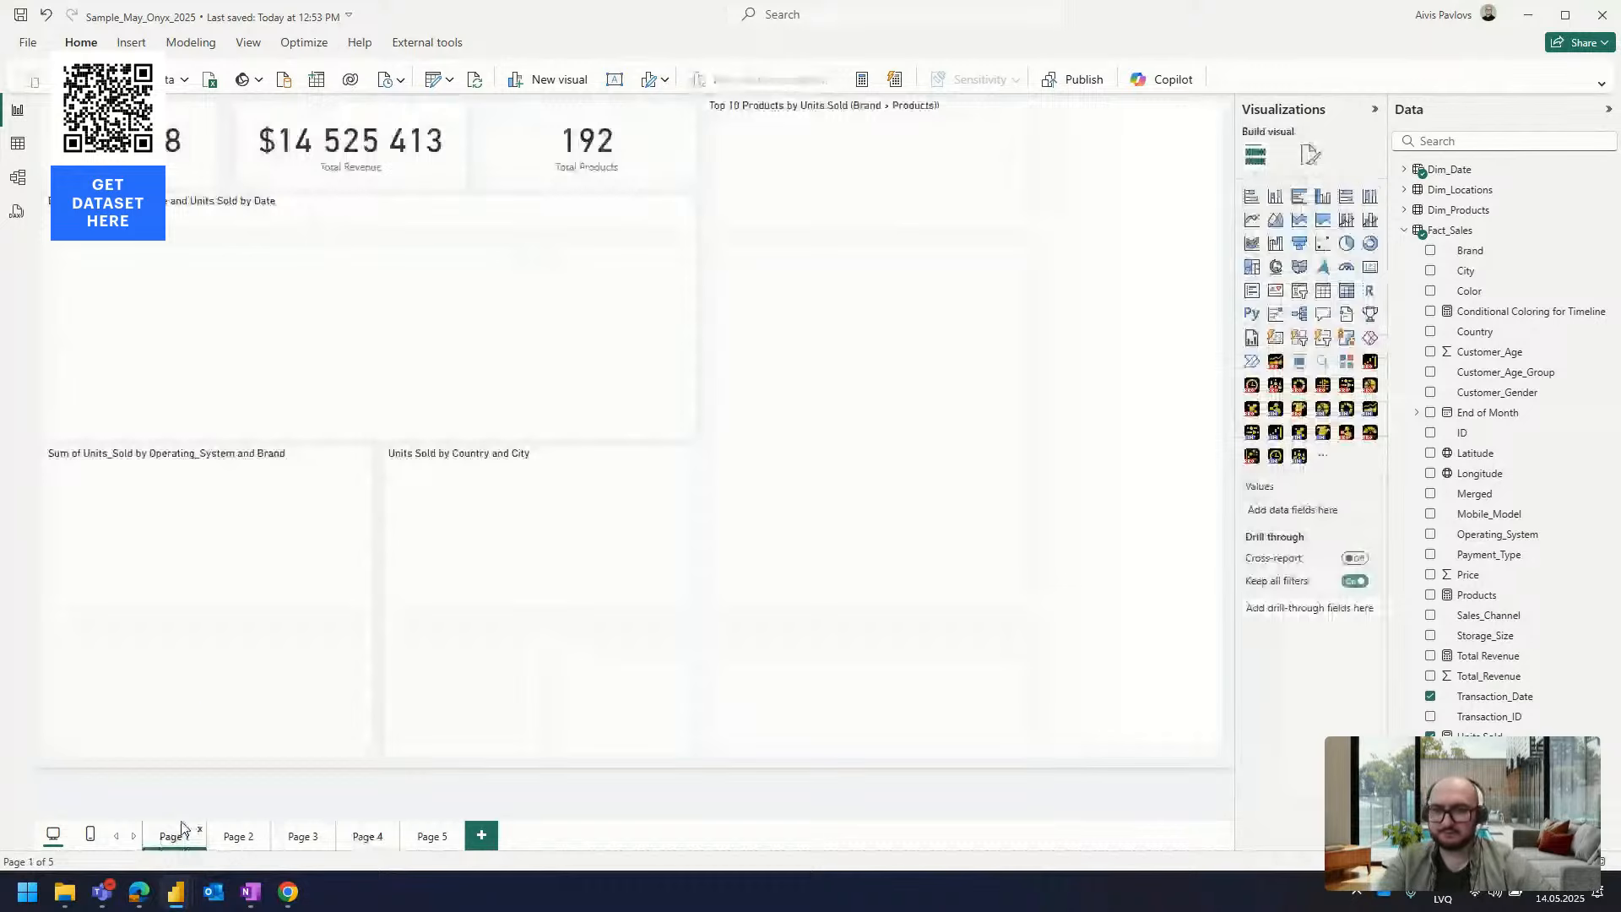
pyautogui.click(238, 835)
pyautogui.click(303, 836)
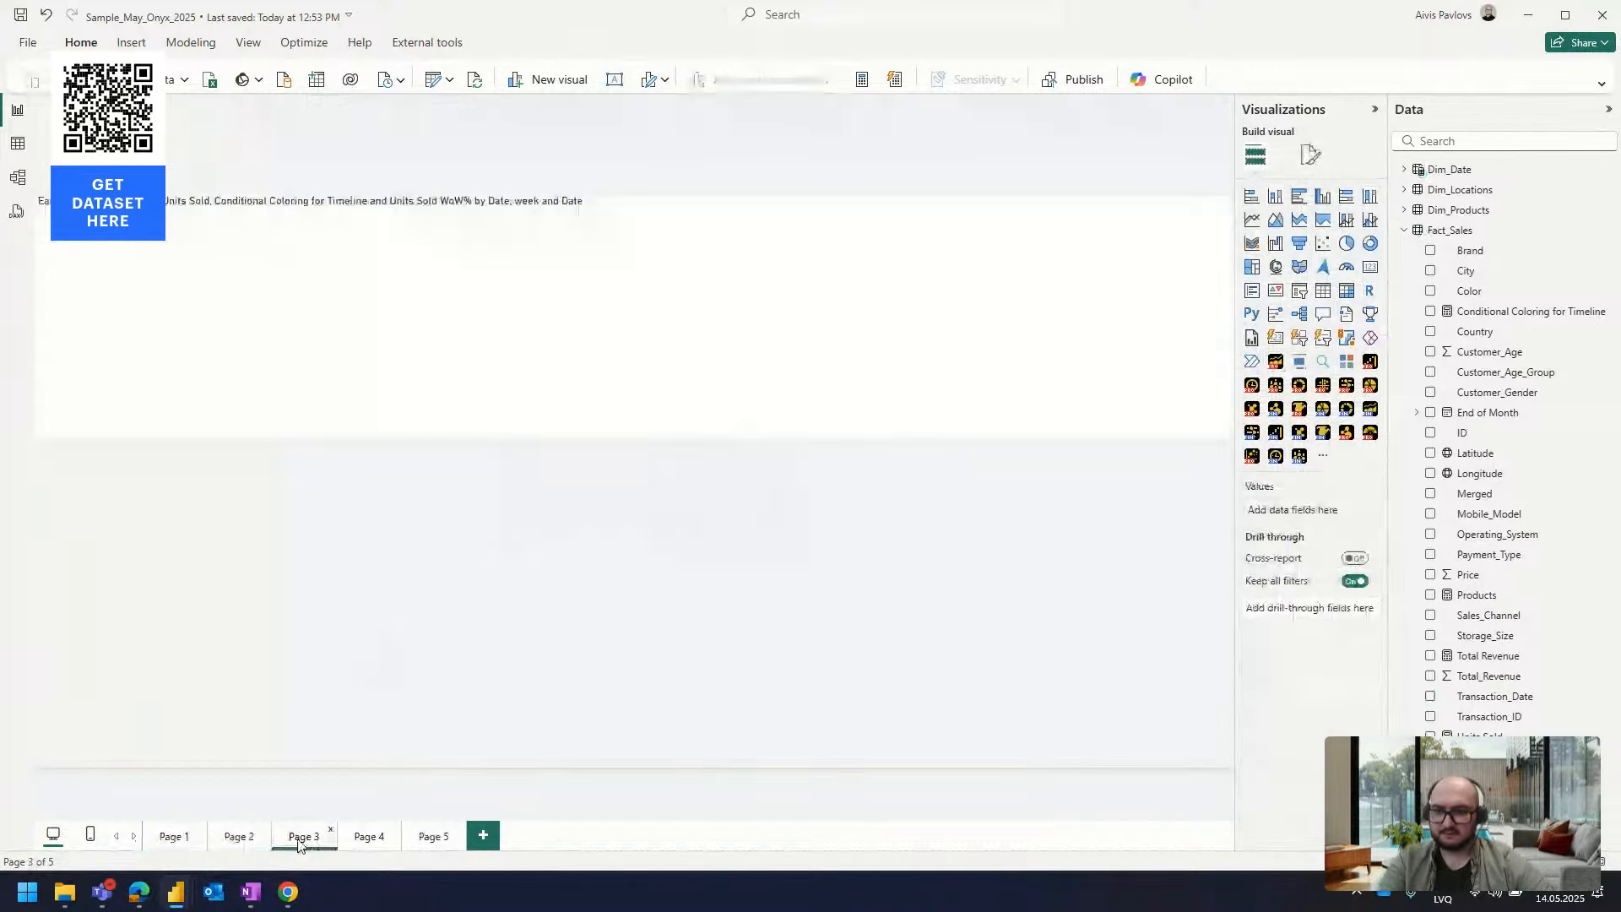
pyautogui.click(174, 836)
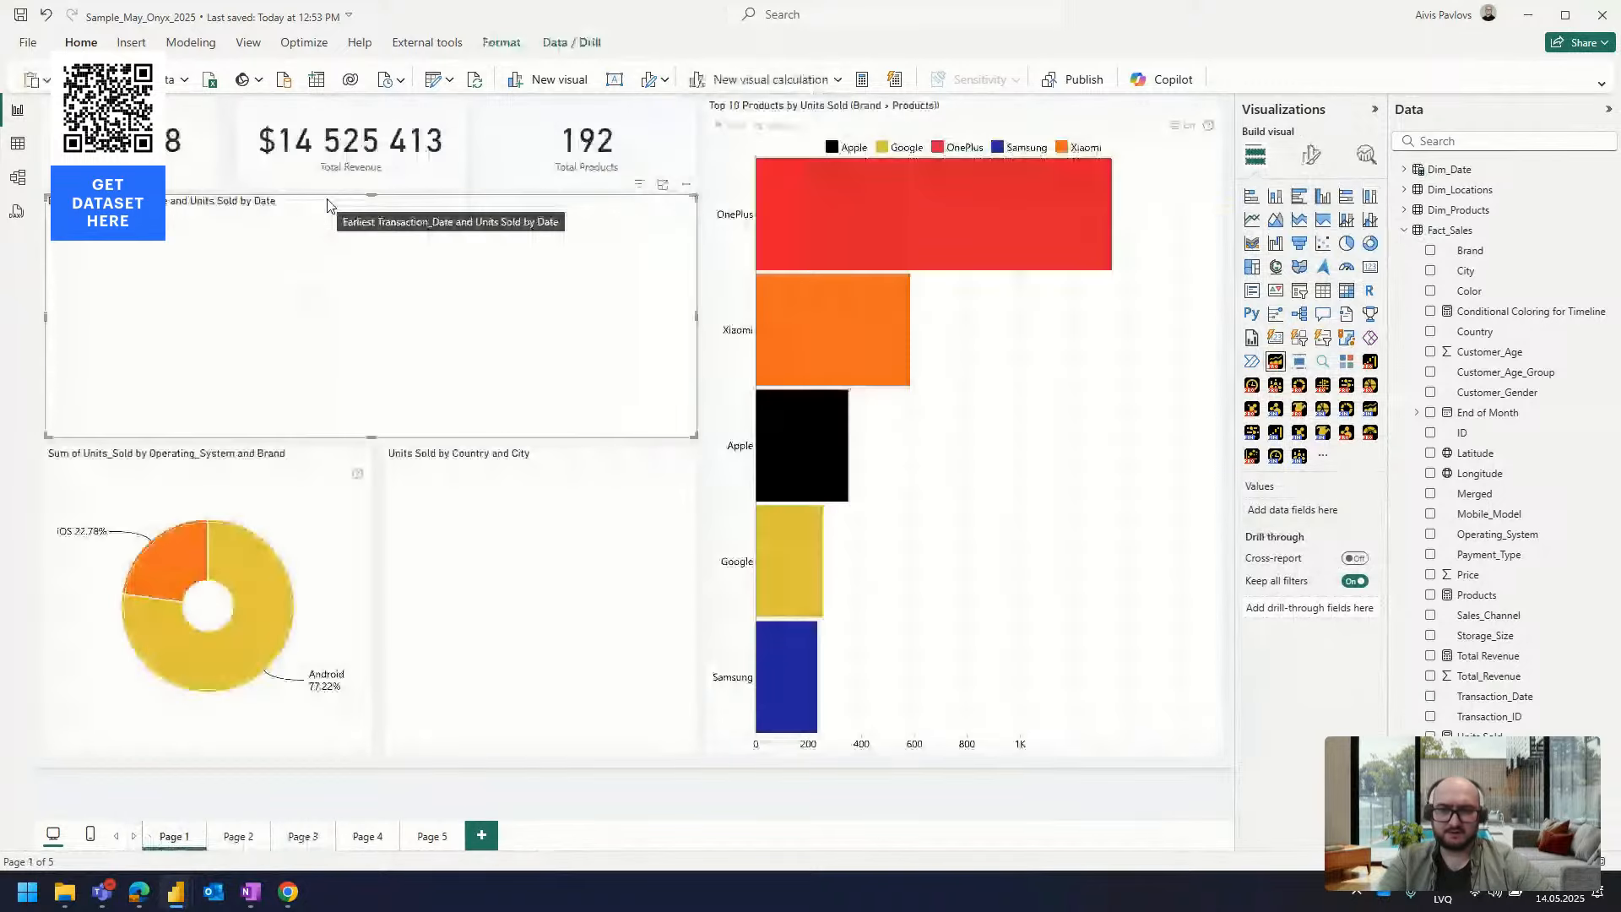
pyautogui.click(1357, 512)
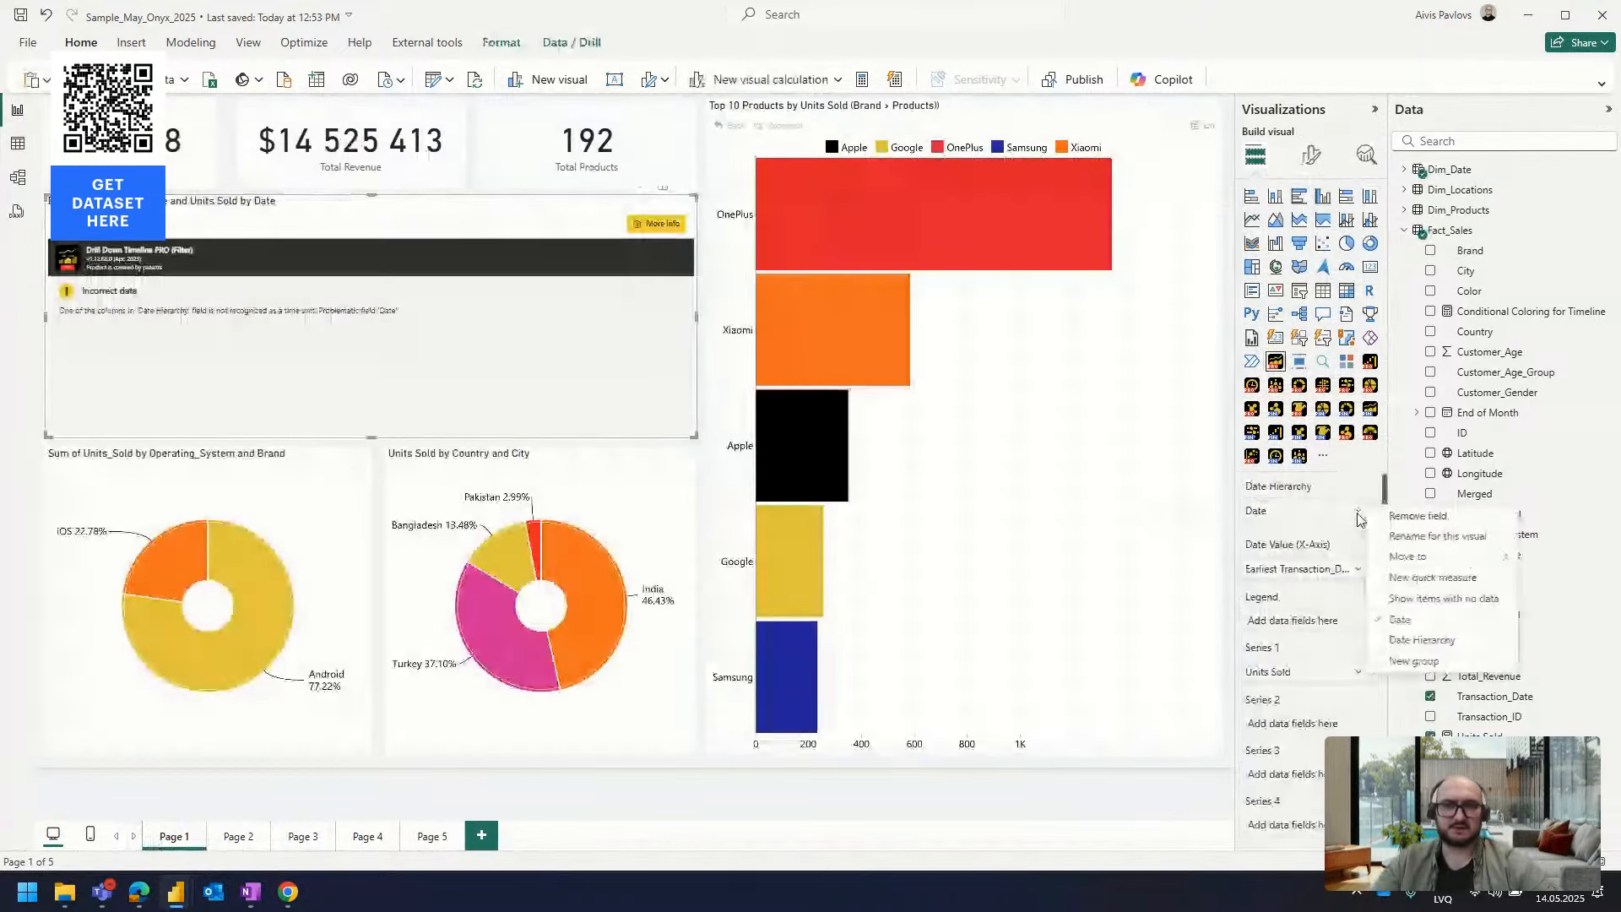
pyautogui.click(1422, 639)
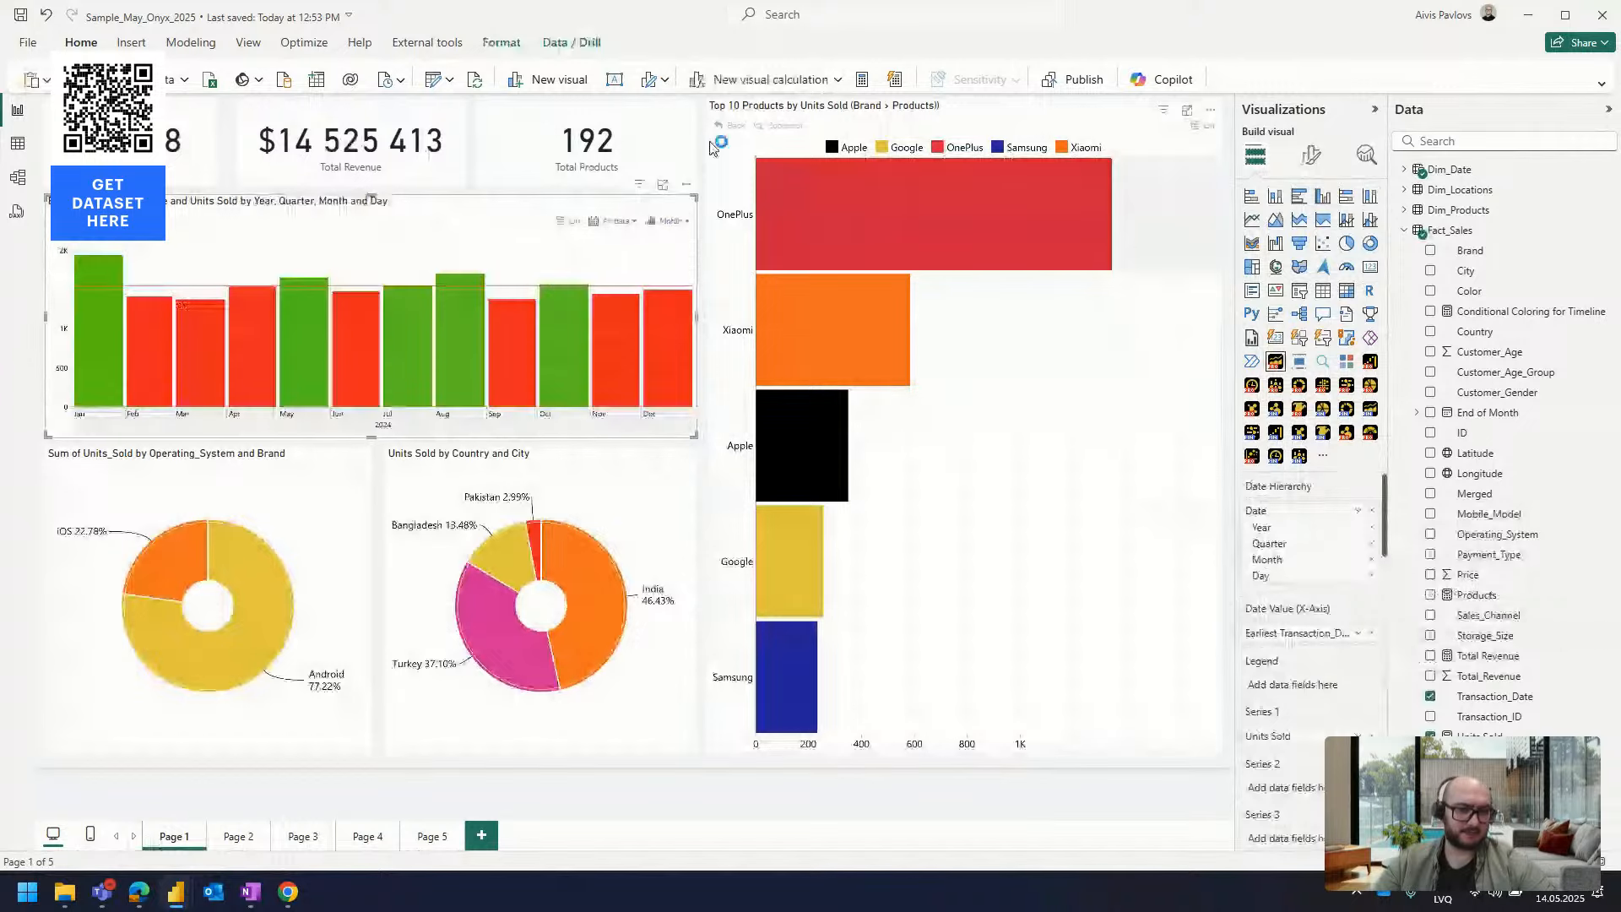
pyautogui.click(682, 172)
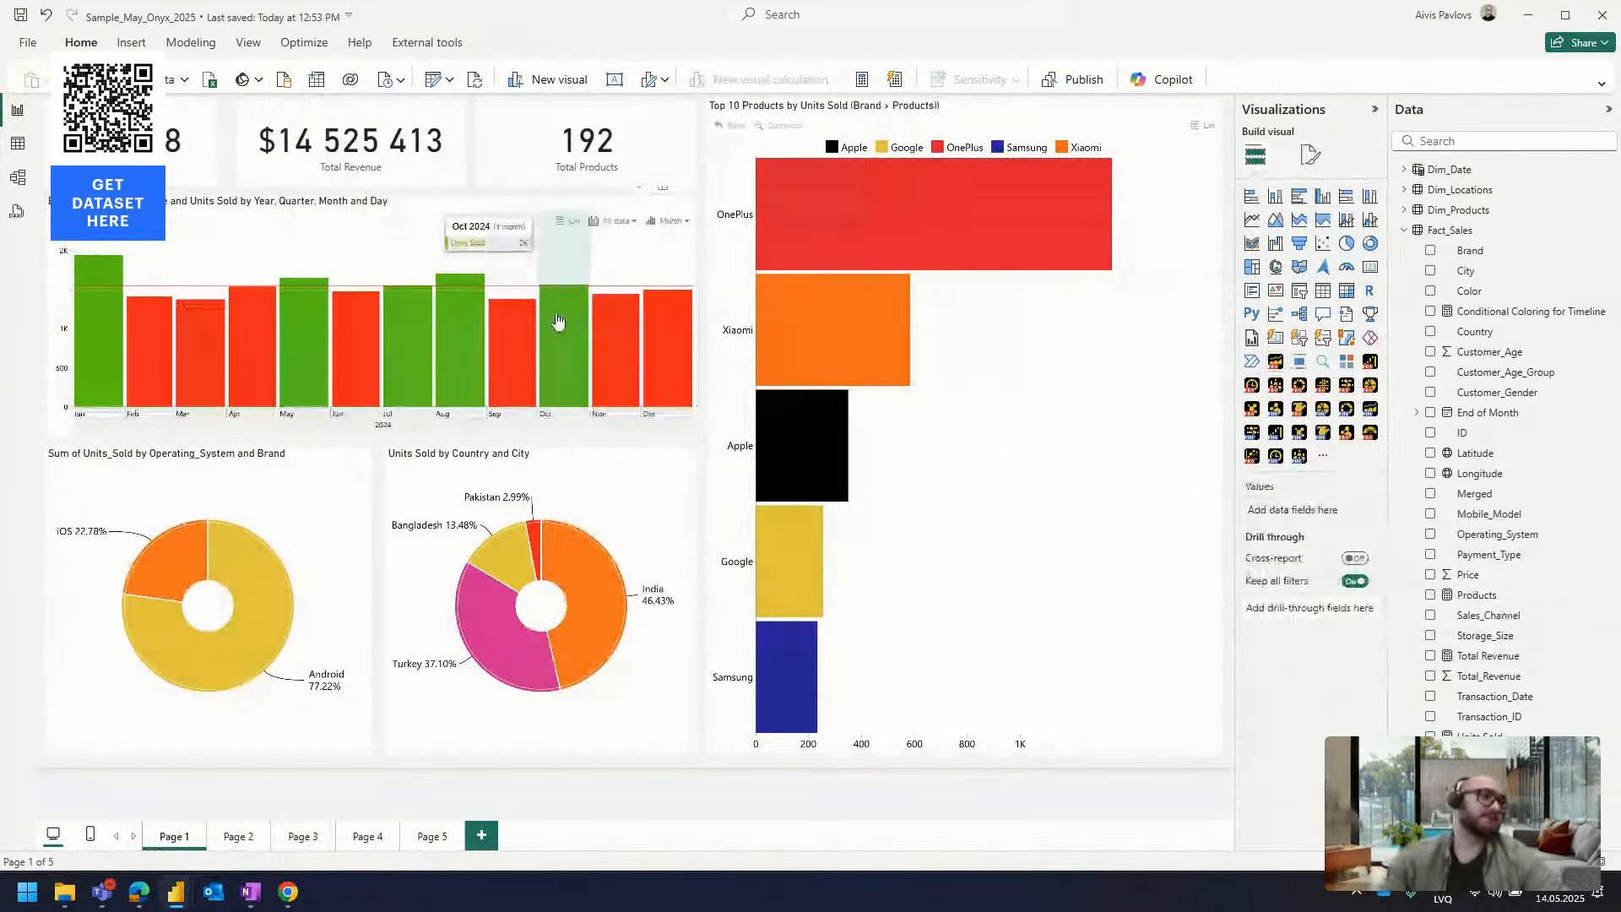
# Cross-filter Page 1 by drilling the operating system donut into iOS and into Android with OnePlus selected, returning to the top level
pyautogui.click(768, 118)
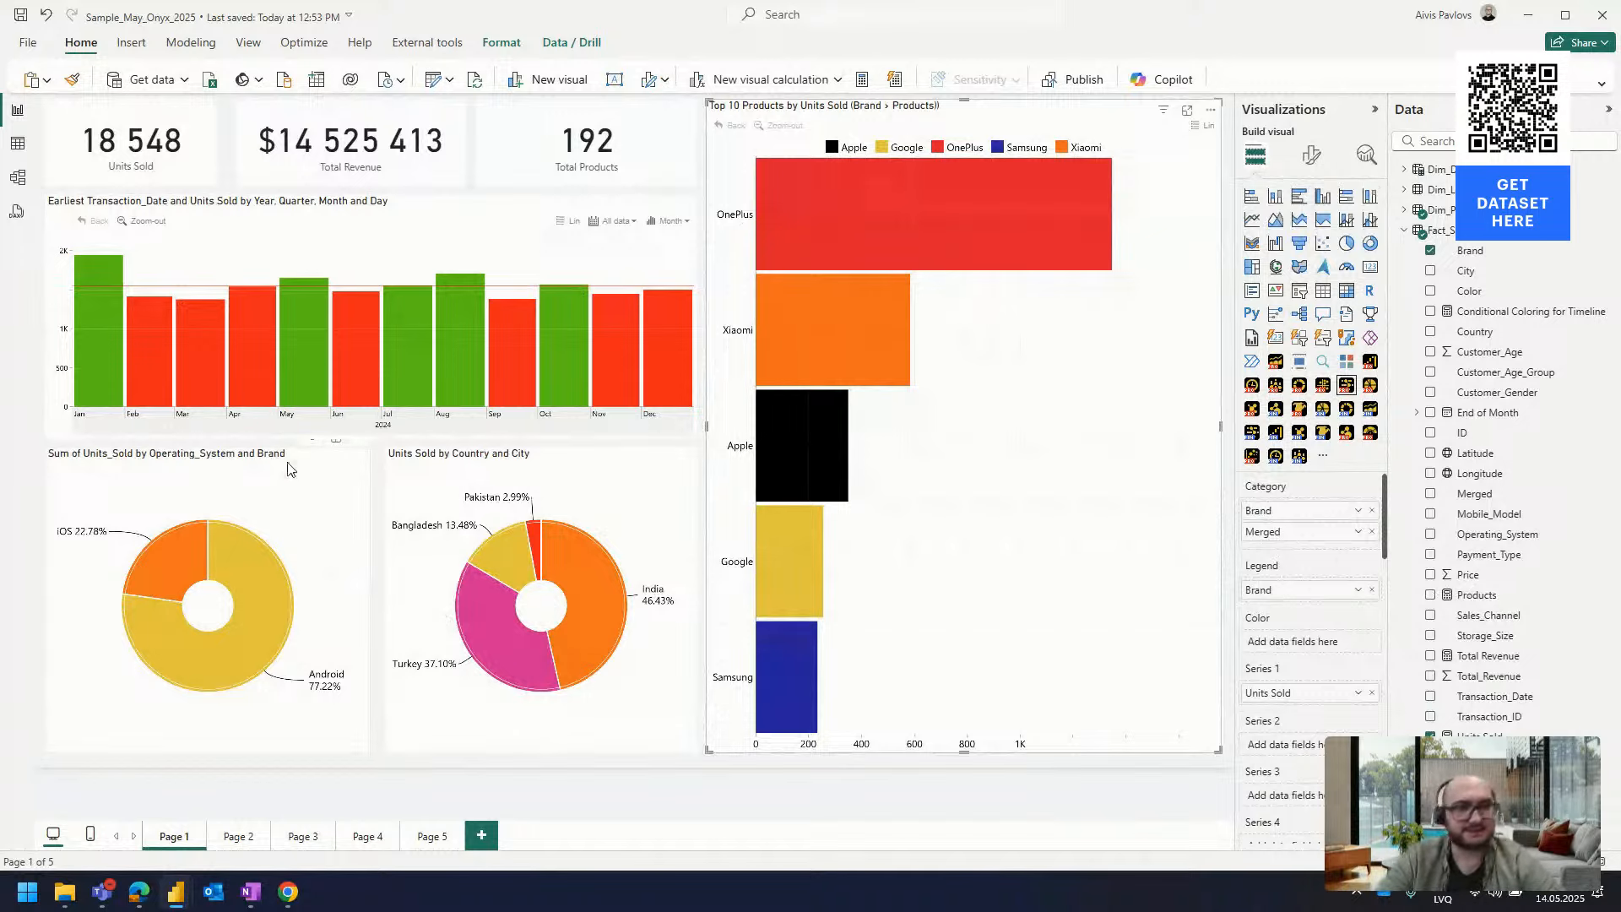
pyautogui.moveTo(149, 564)
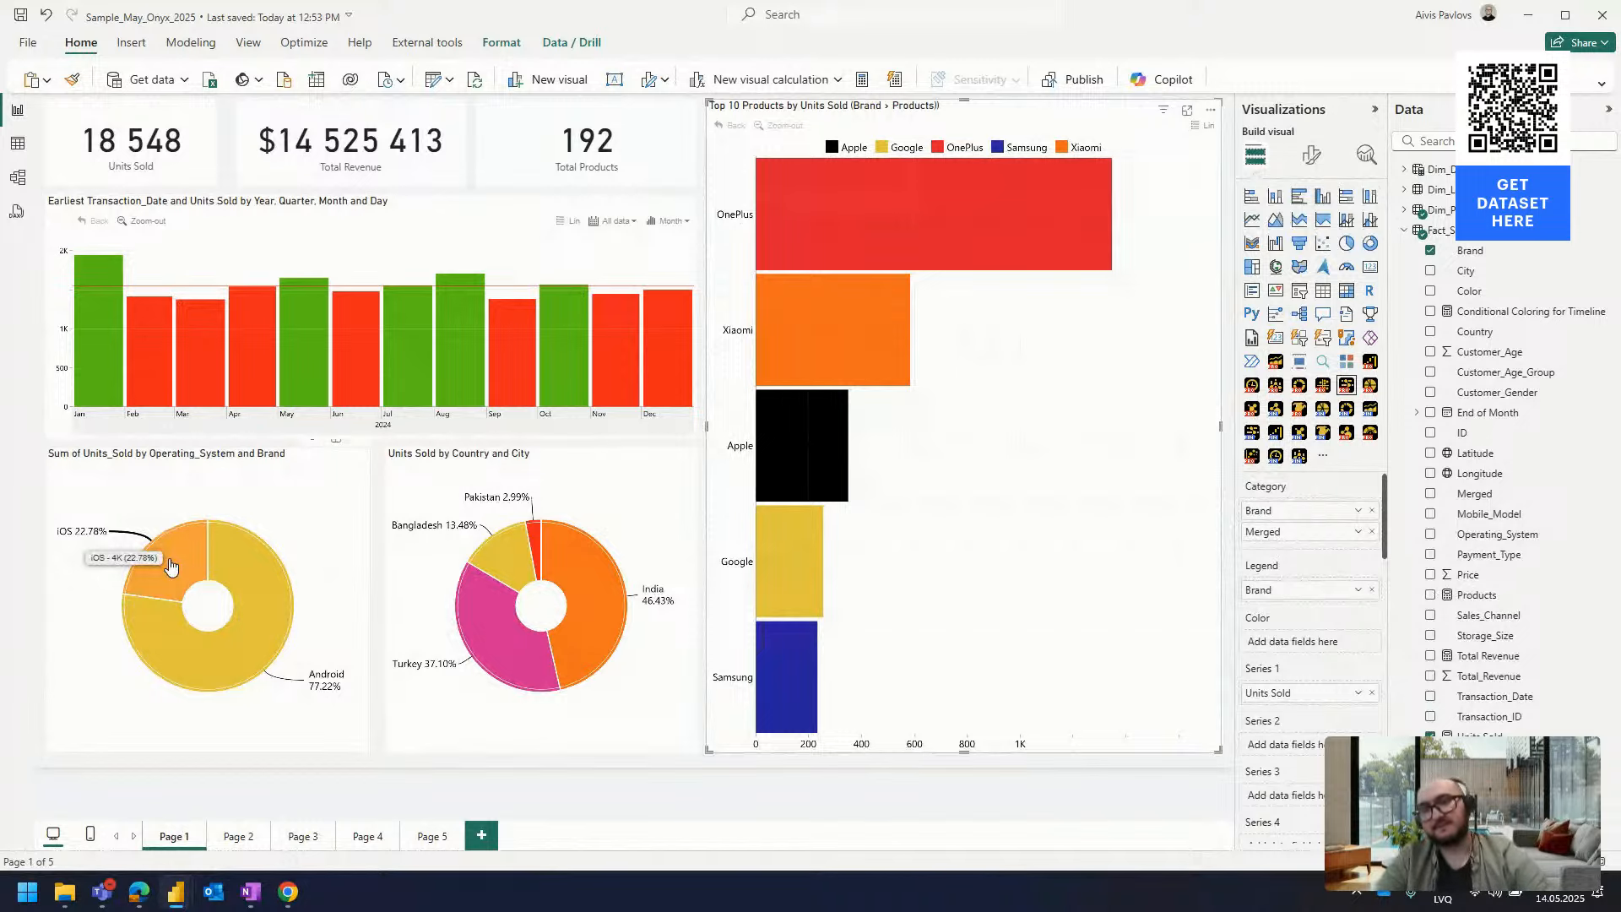
pyautogui.click(170, 565)
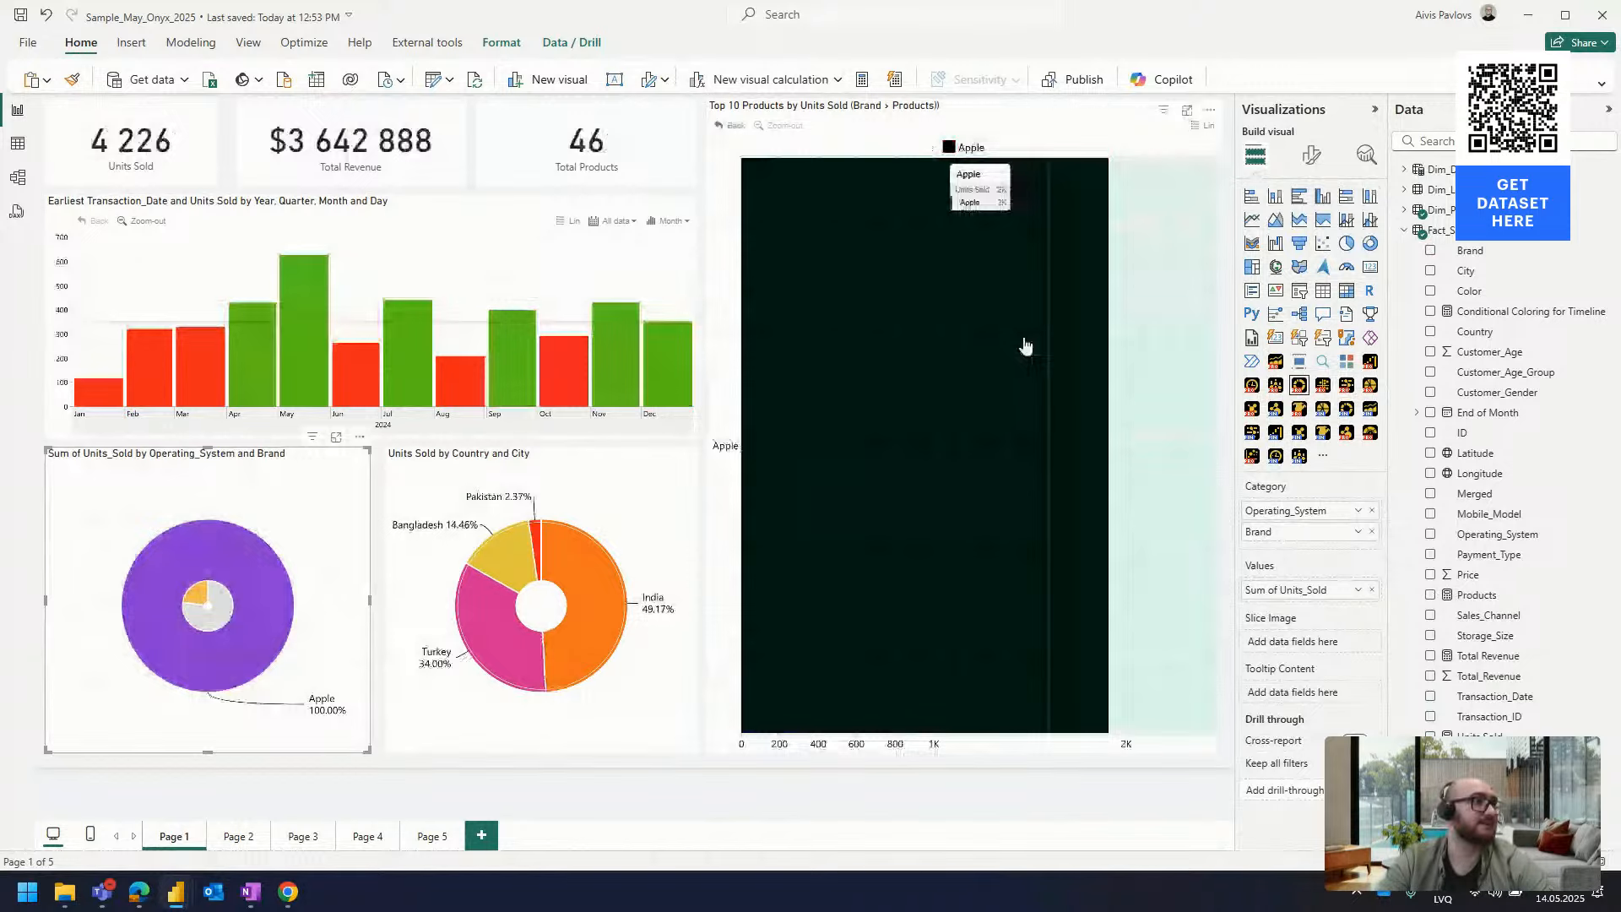
pyautogui.click(222, 609)
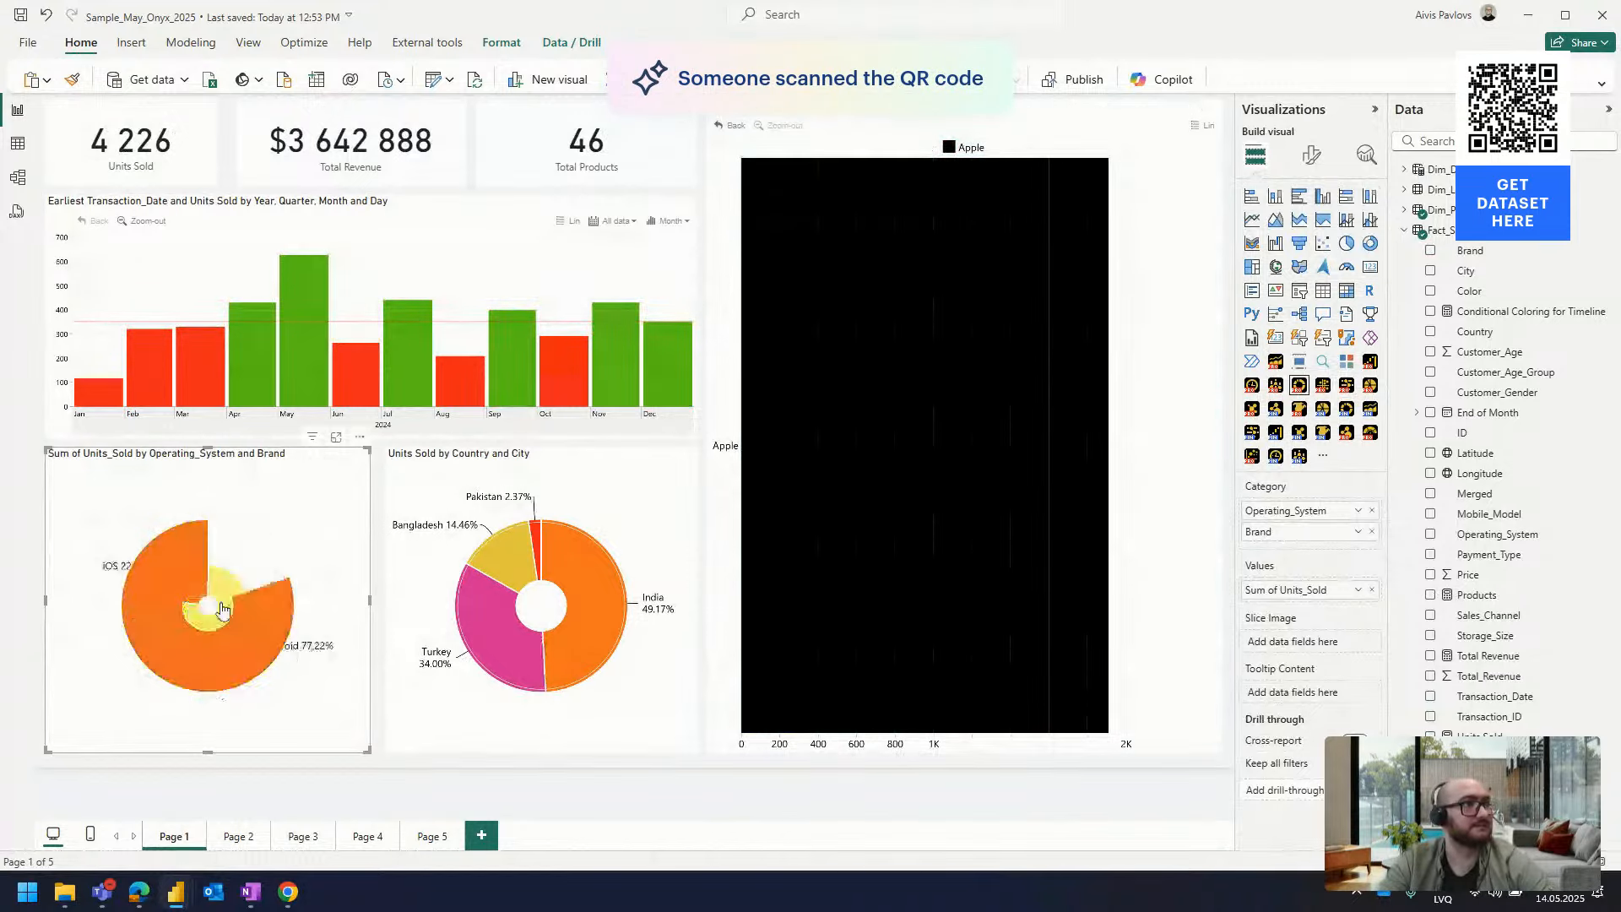
pyautogui.click(263, 577)
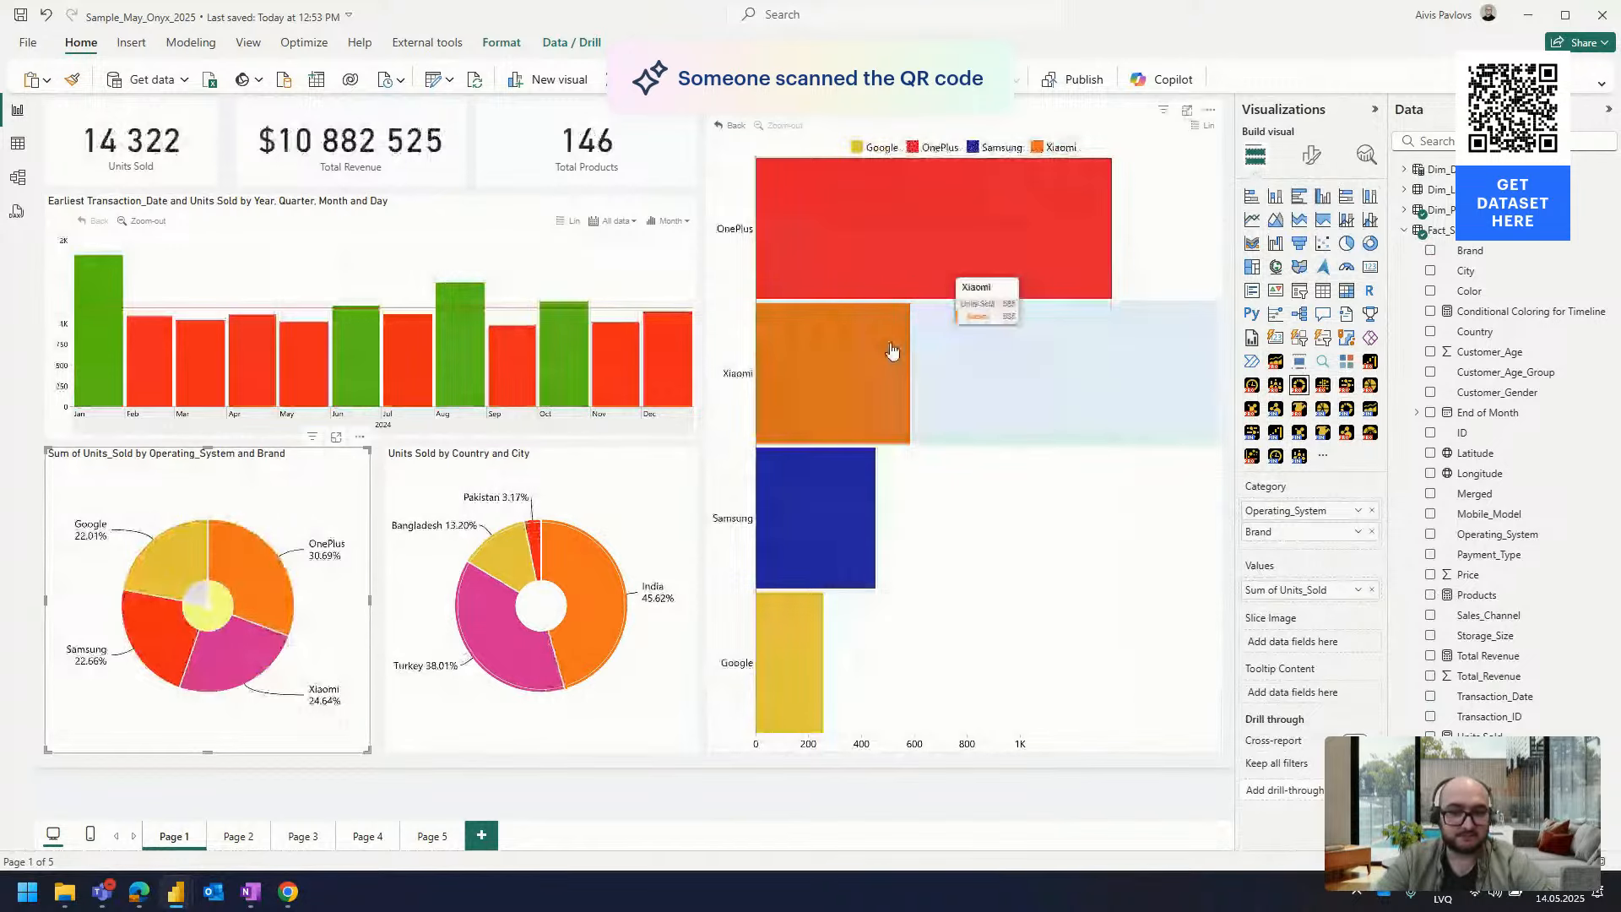
pyautogui.click(263, 578)
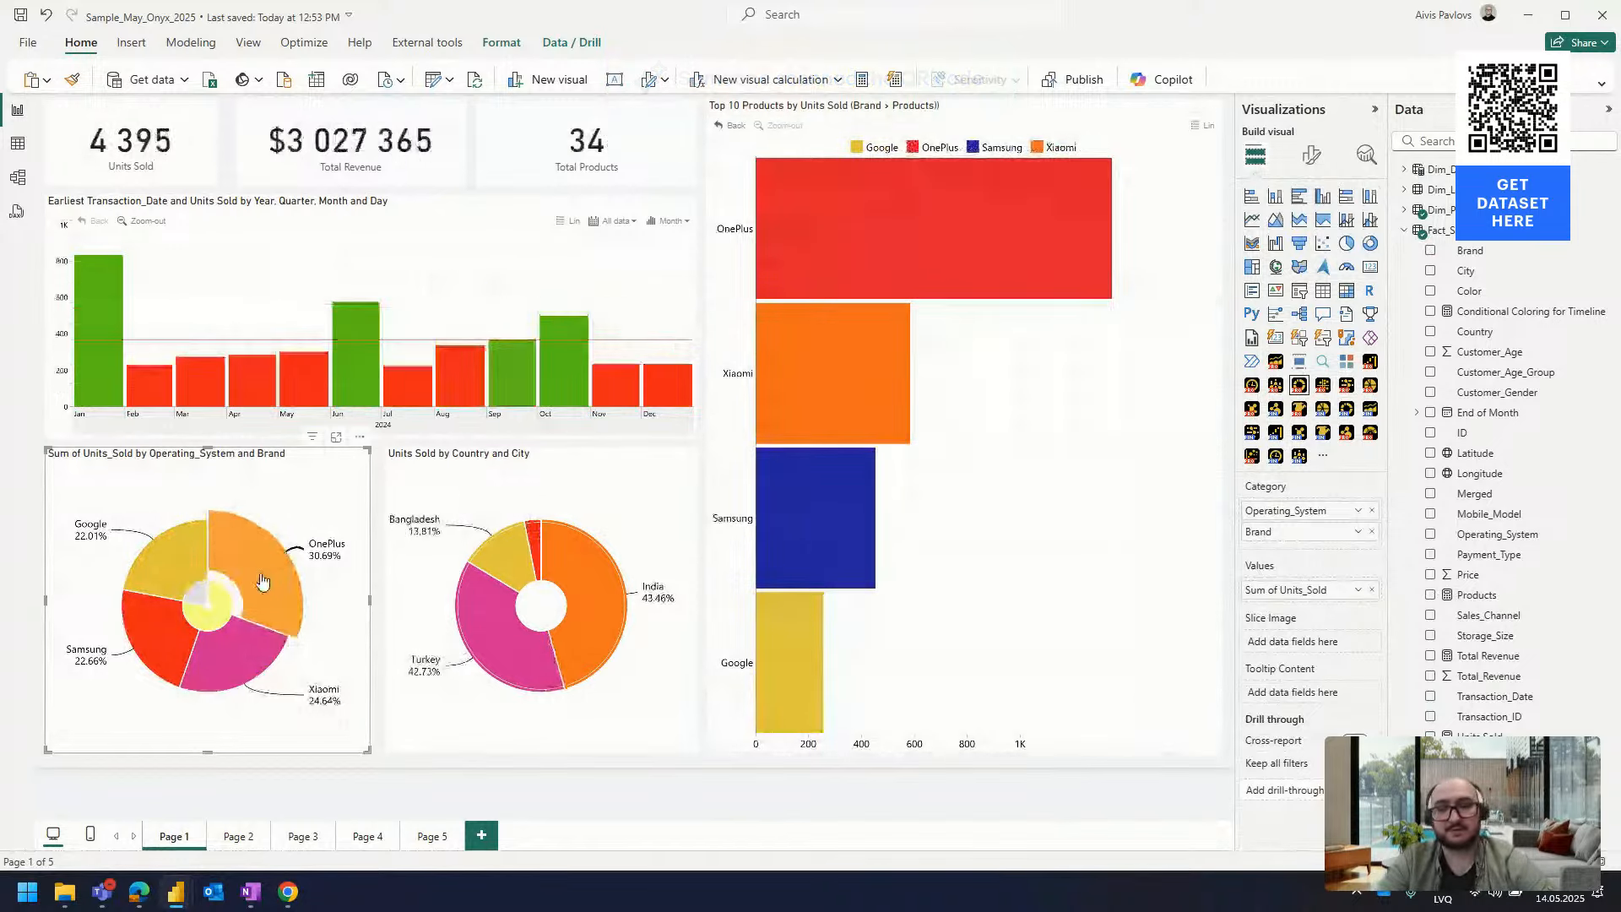
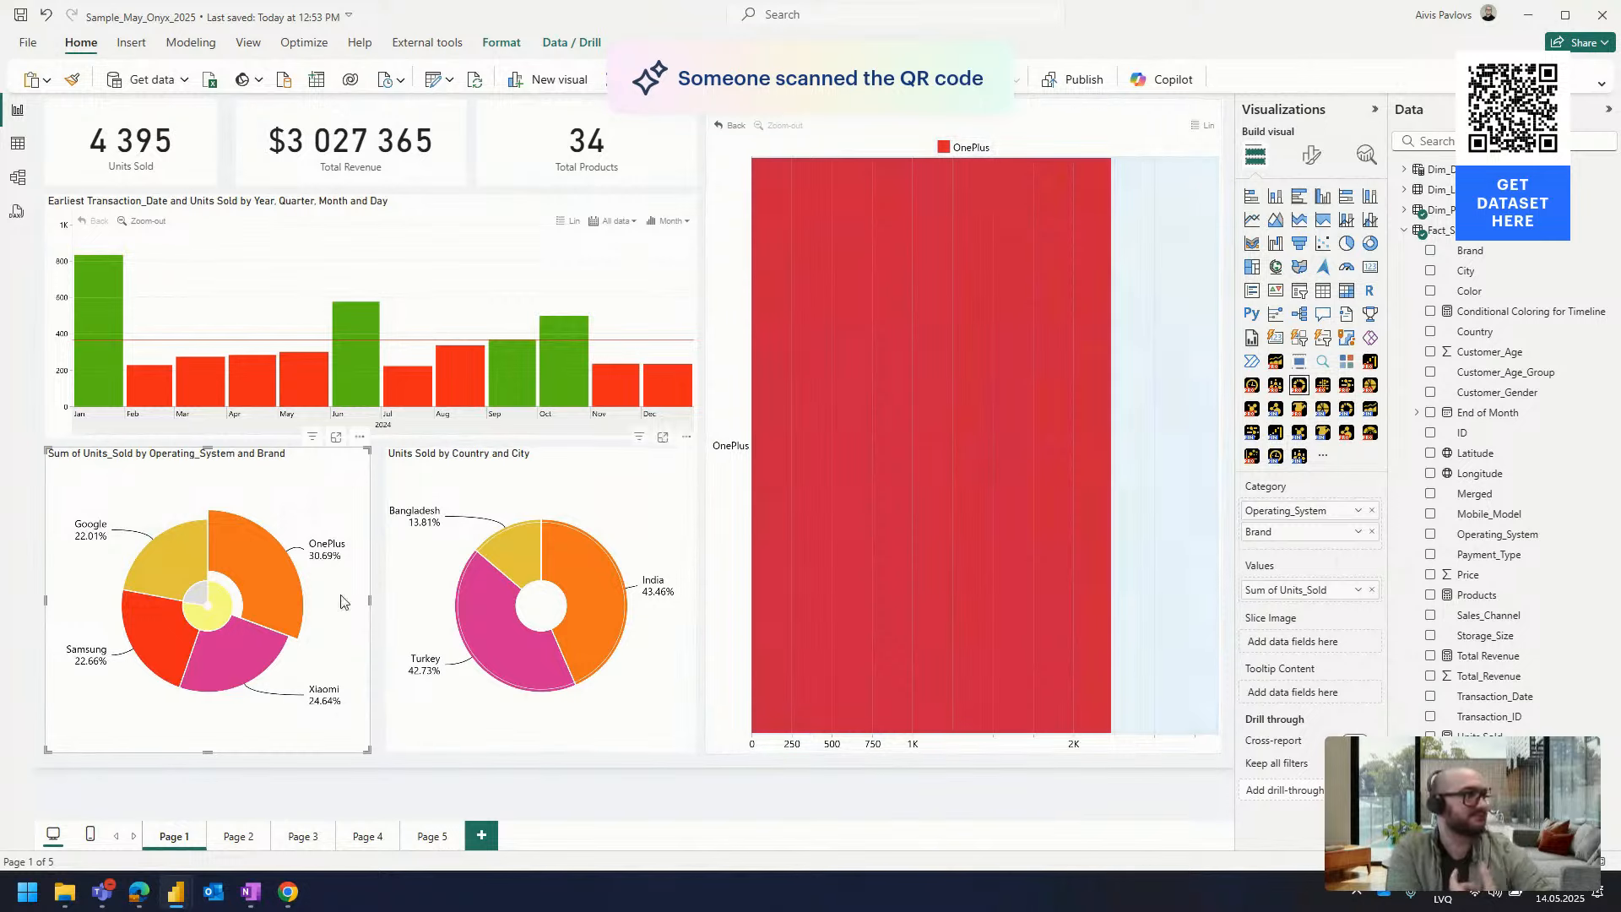
pyautogui.click(230, 605)
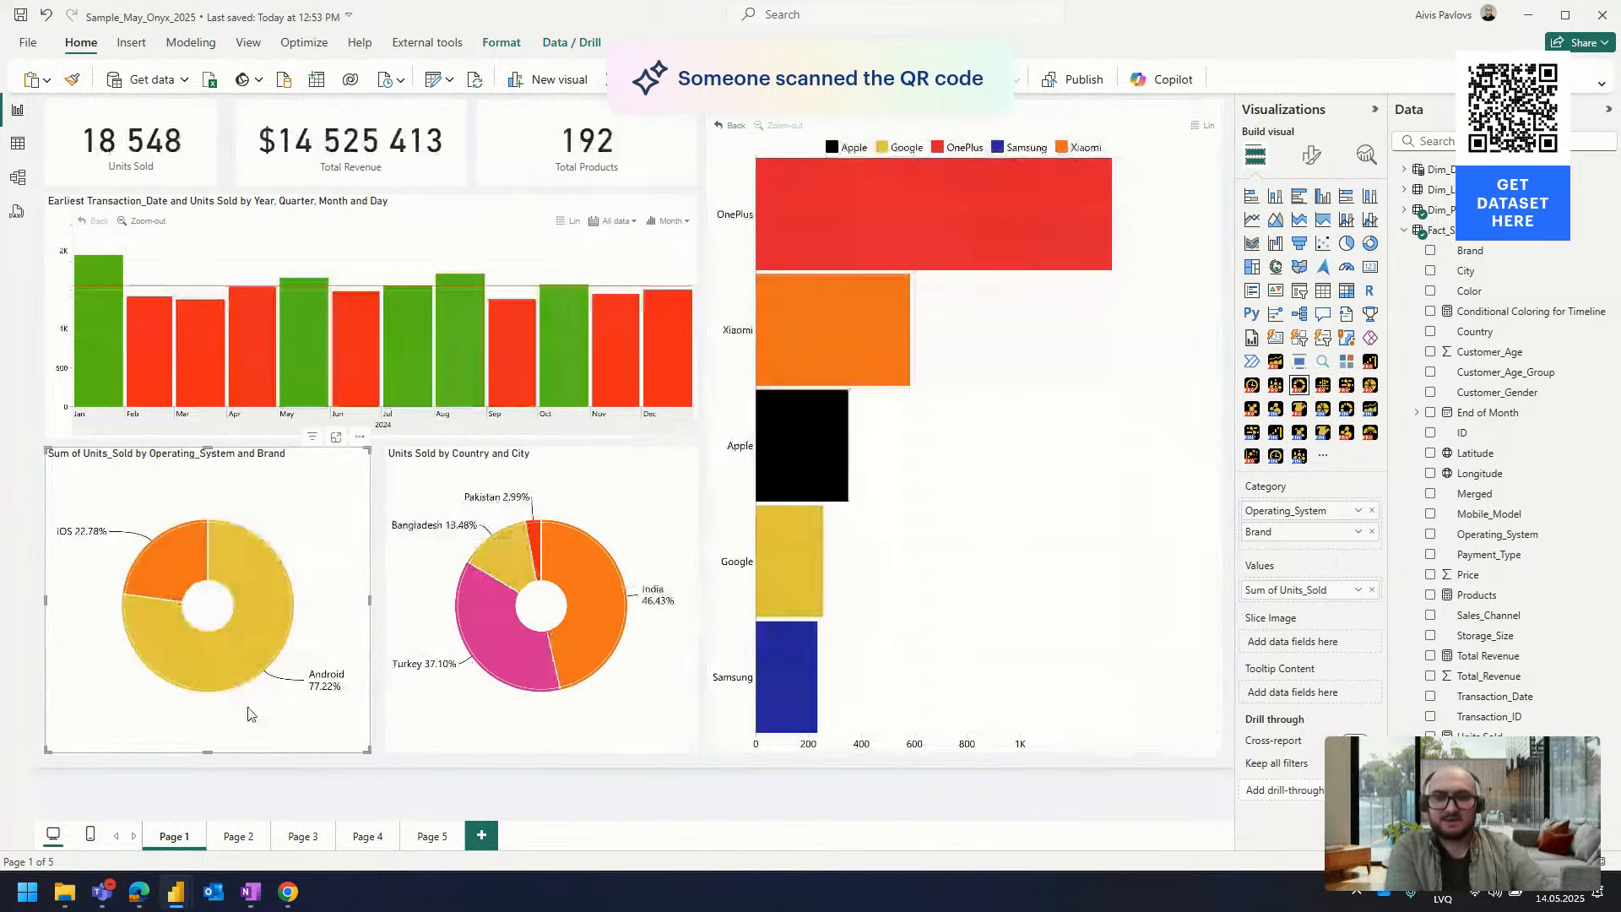
# Drill the Top 10 Products bar chart down into OnePlus products and zoom back out to the brand level
pyautogui.click(920, 215)
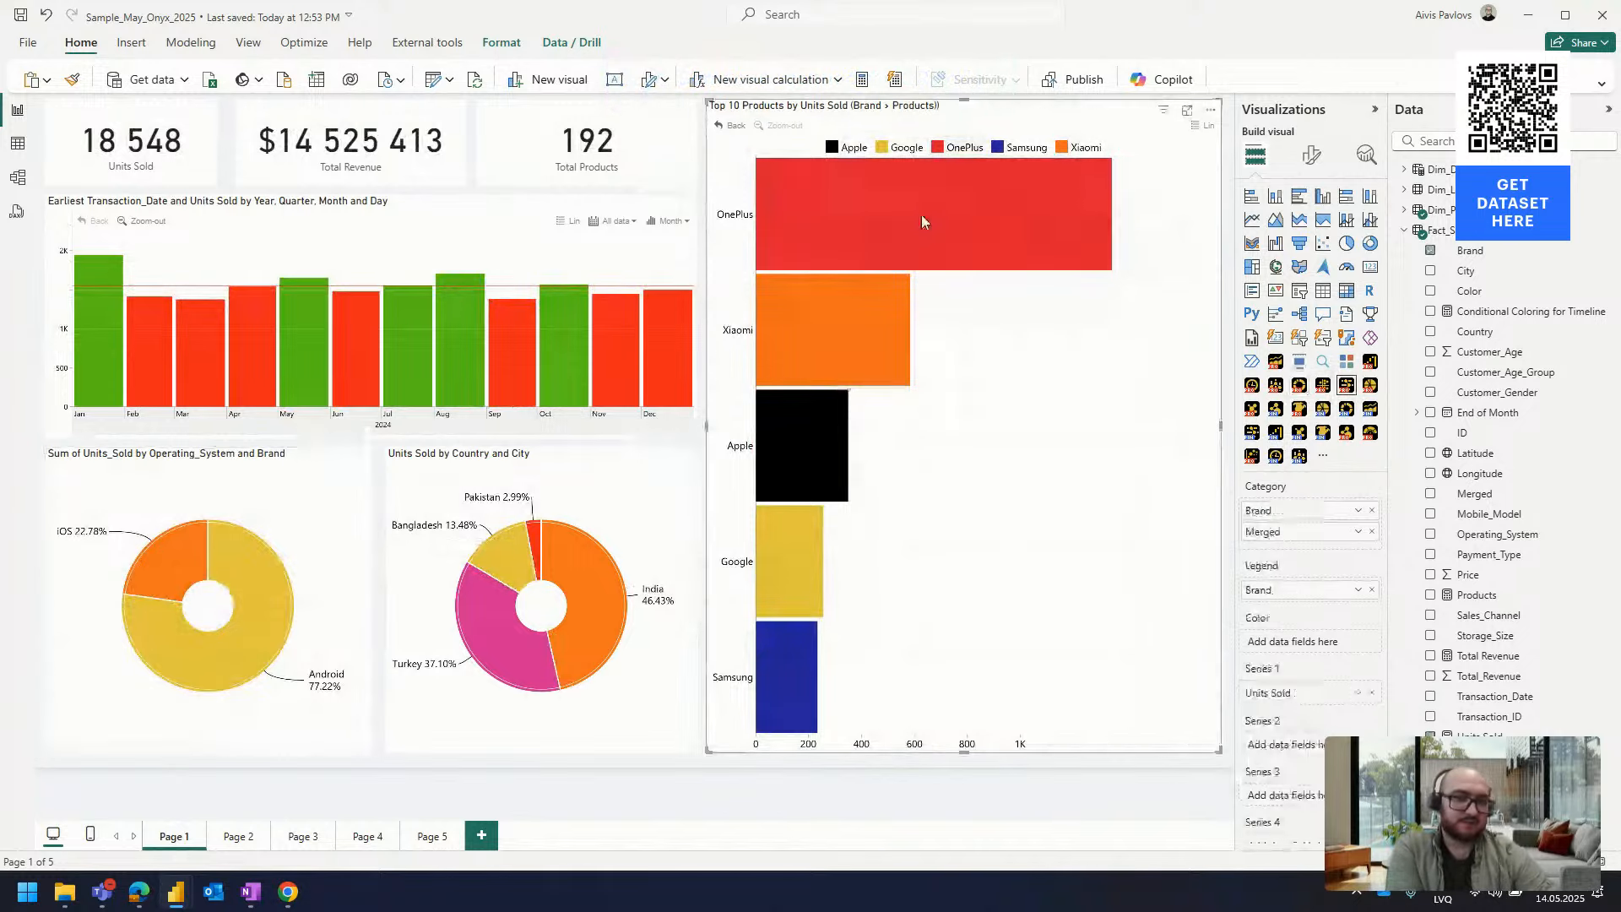
pyautogui.click(920, 214)
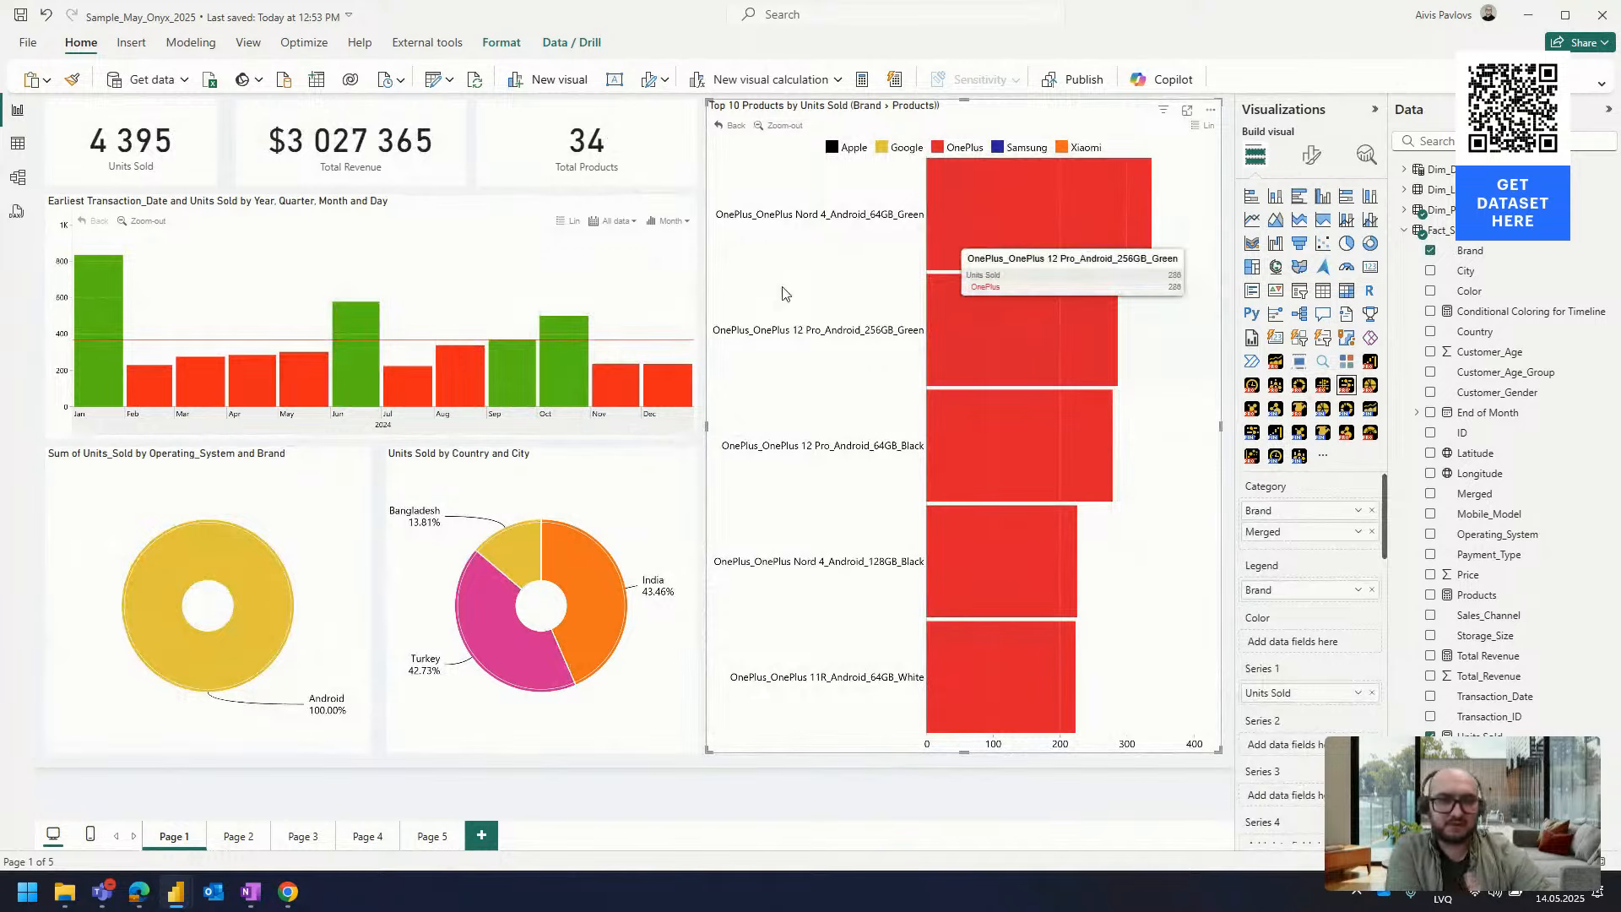
pyautogui.click(782, 127)
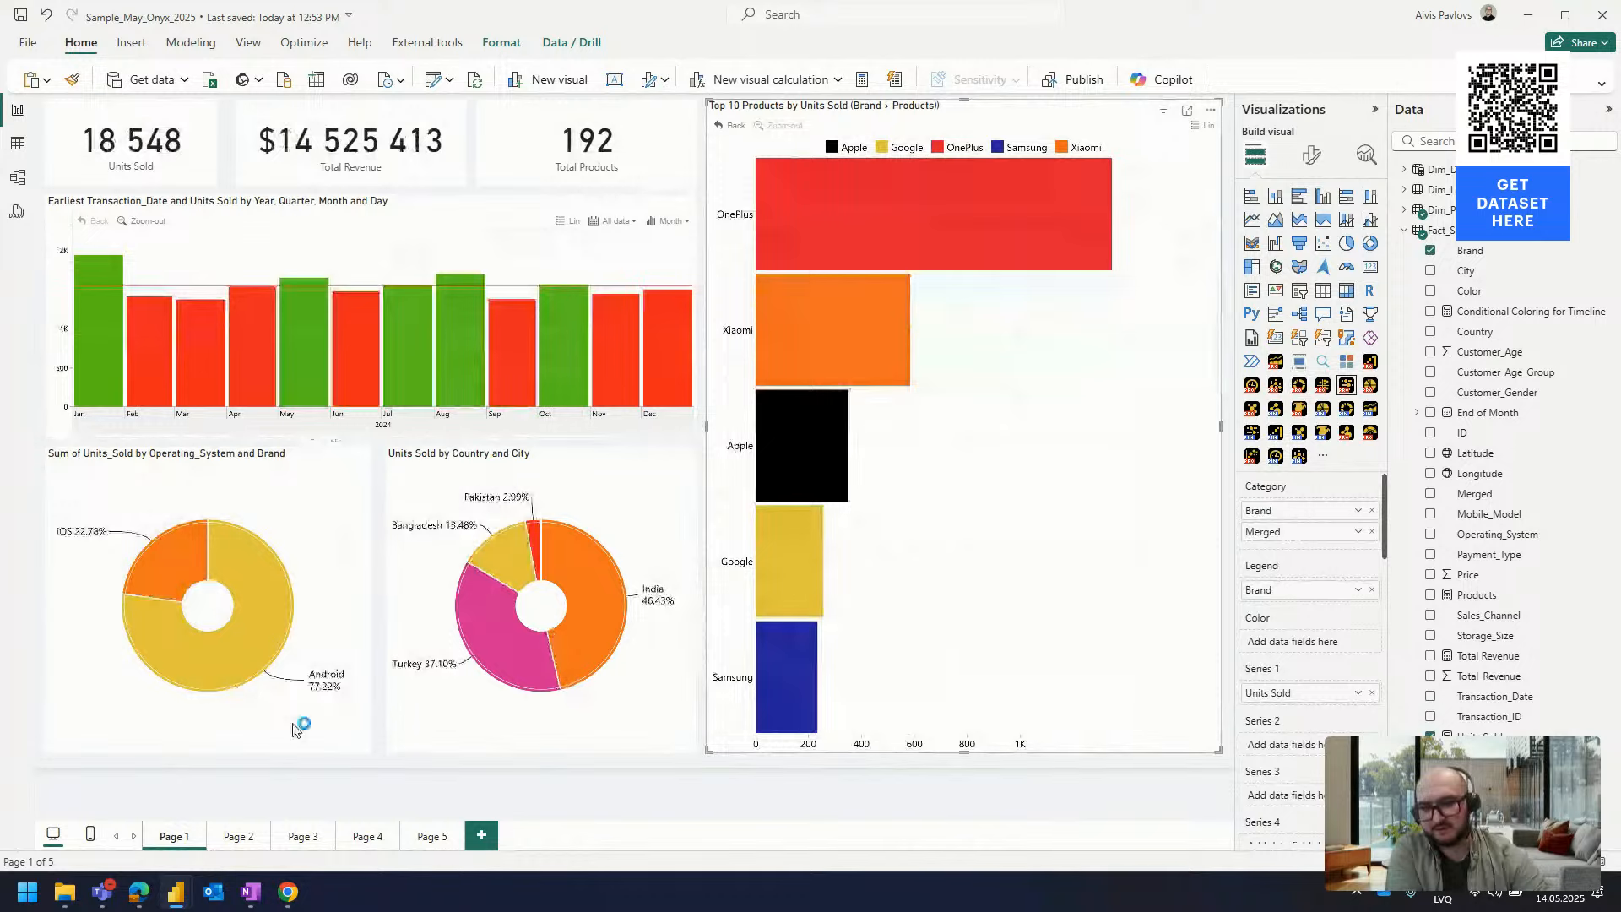
# Return to Page 4 and nudge the timeline visual slightly right and down on the canvas
pyautogui.click(367, 836)
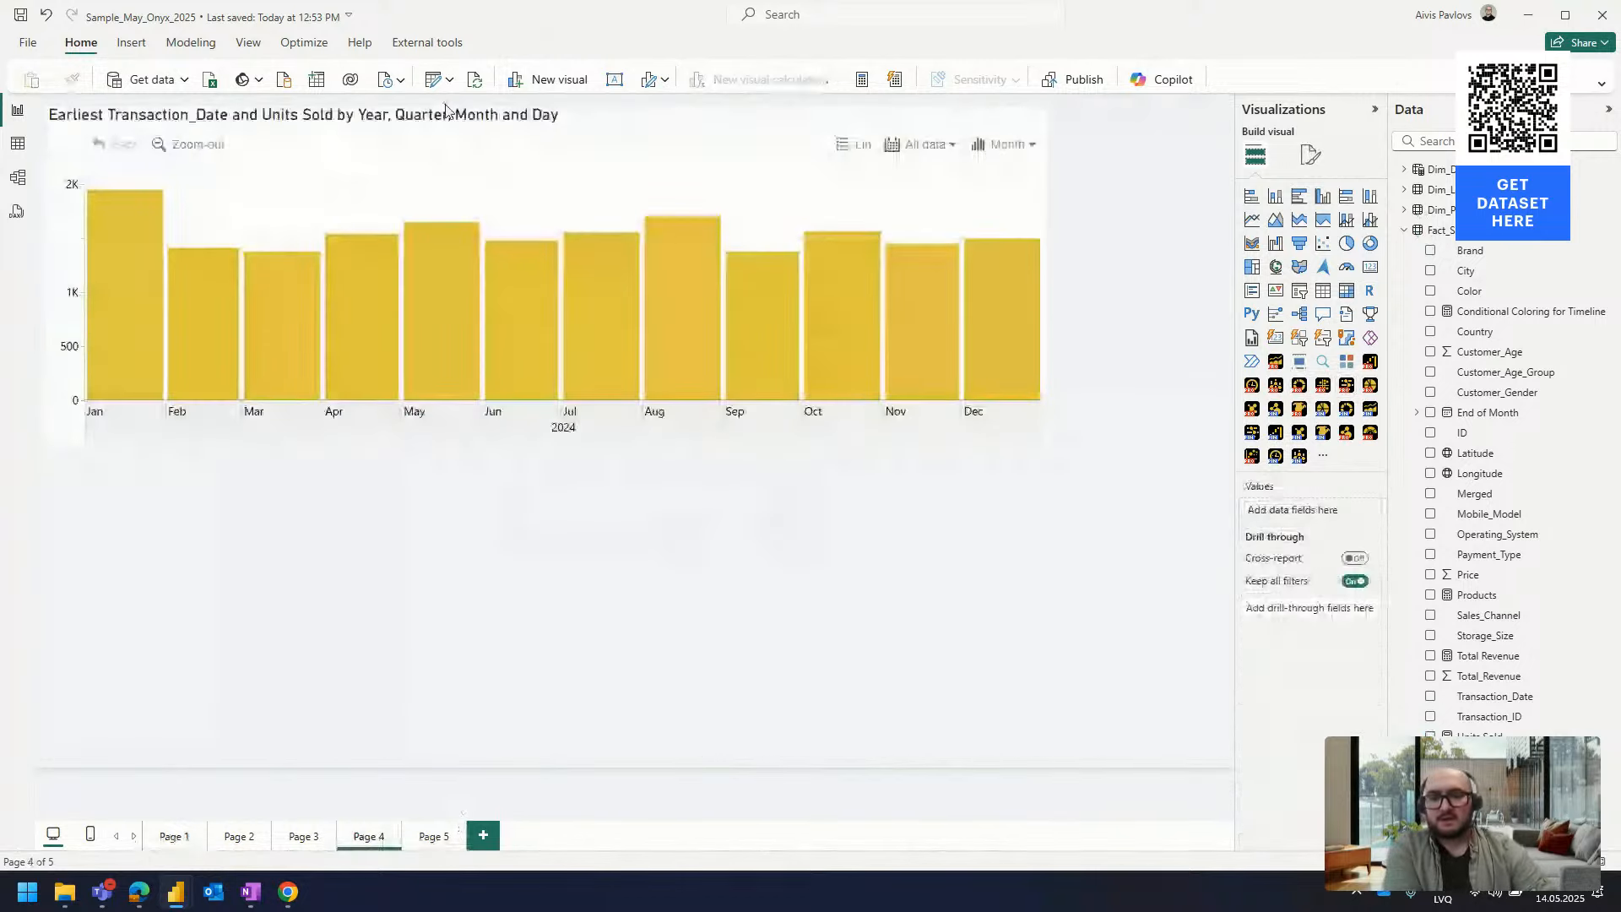
pyautogui.click(450, 115)
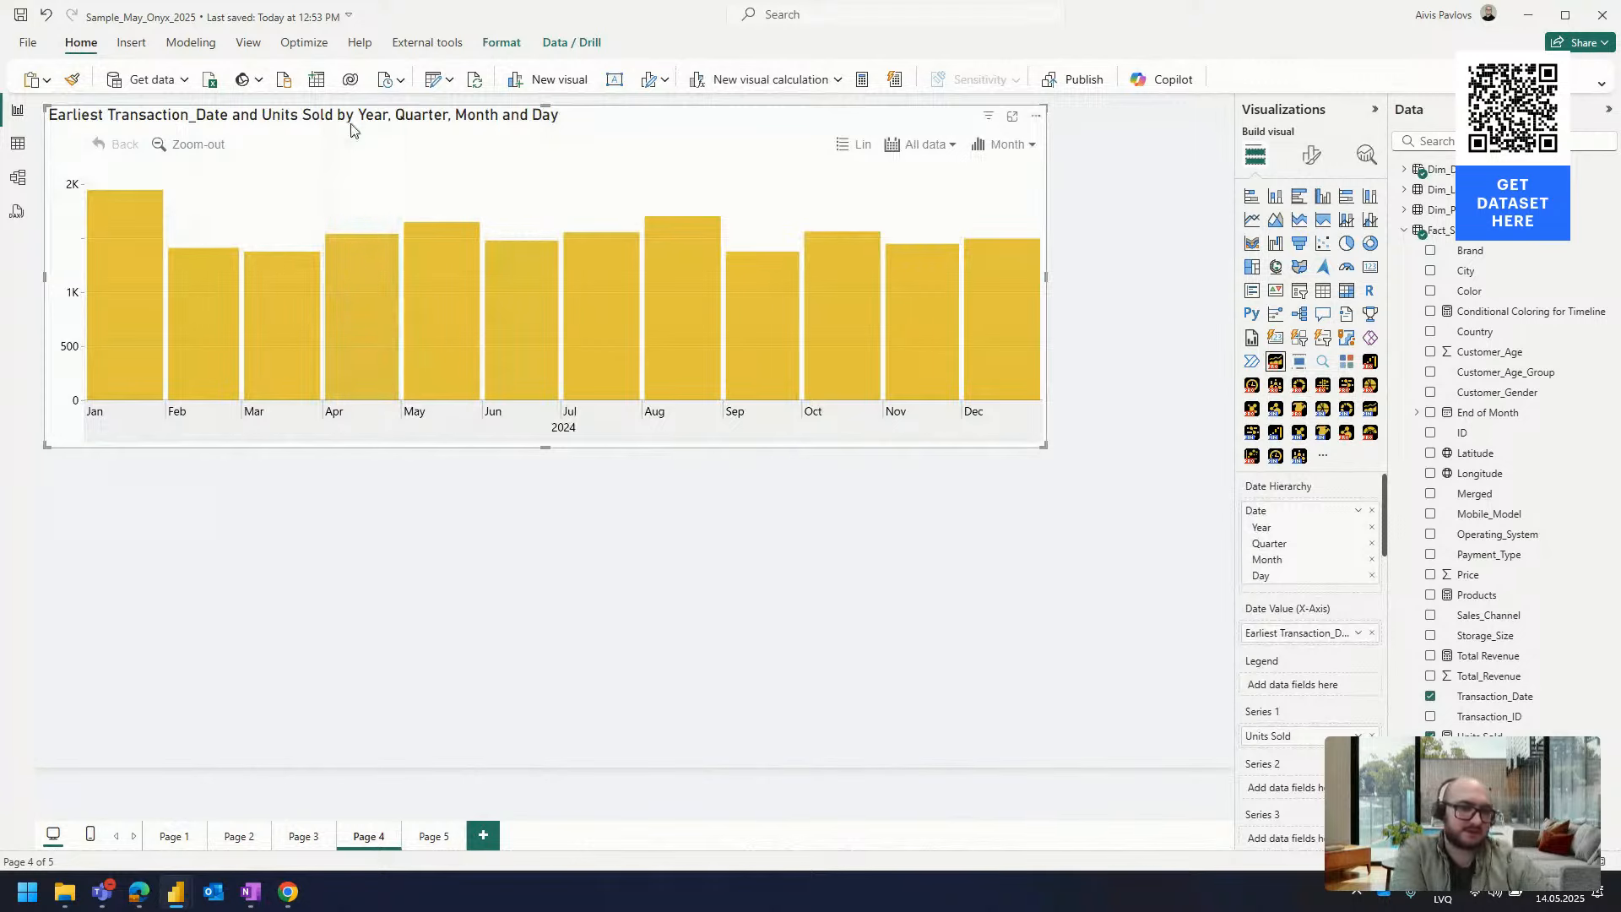
pyautogui.moveTo(351, 126); pyautogui.dragTo(362, 135)
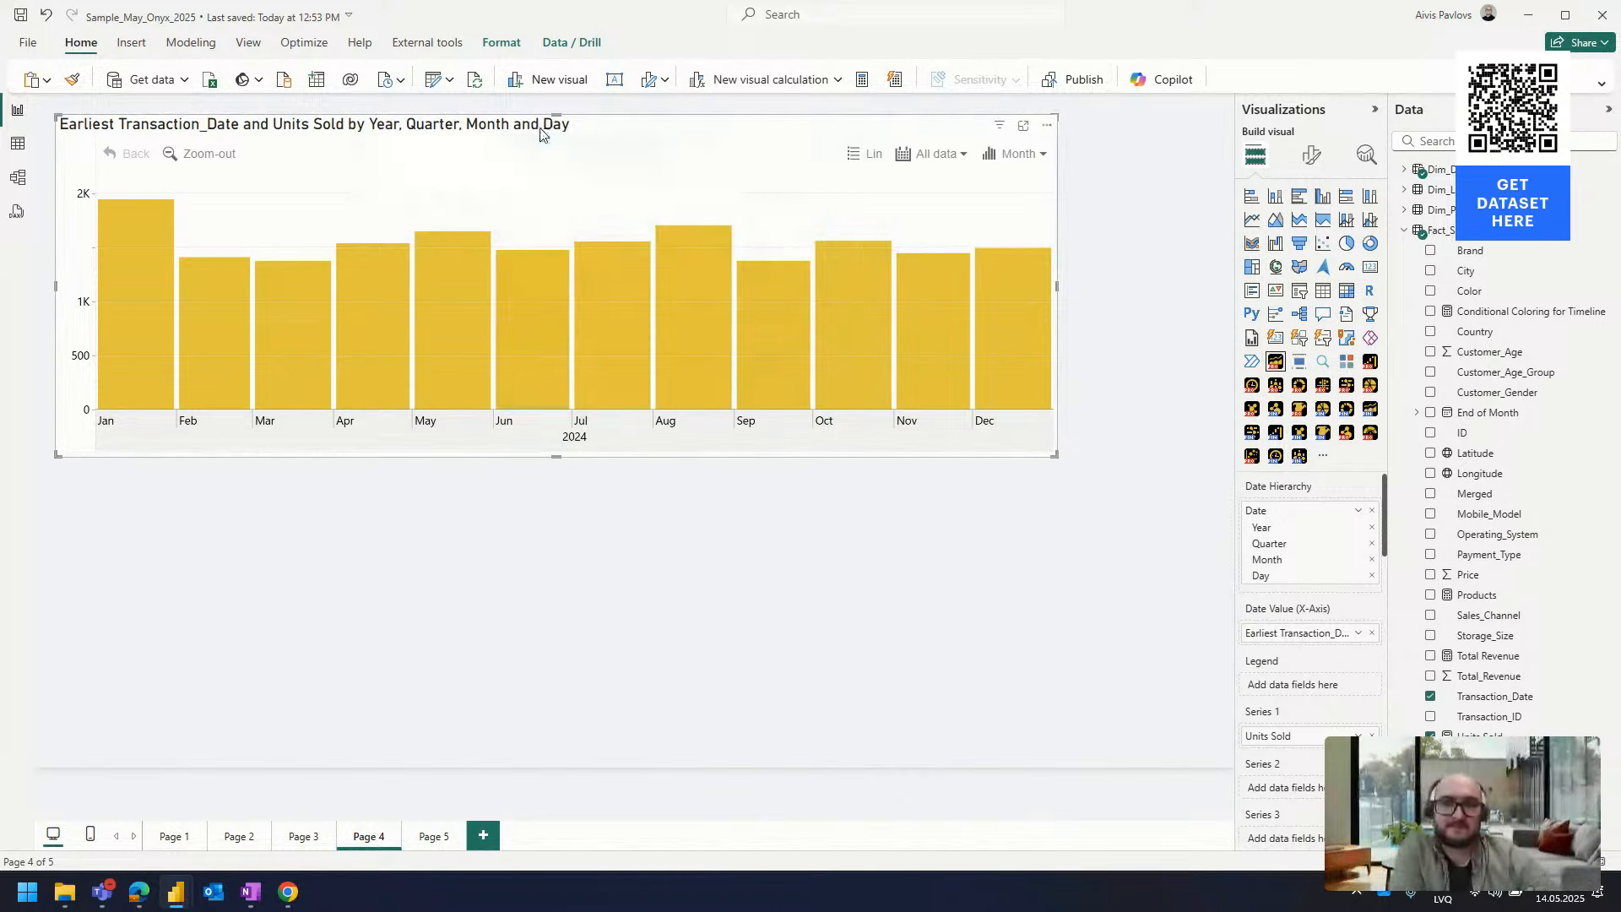
pyautogui.moveTo(540, 135); pyautogui.dragTo(551, 137)
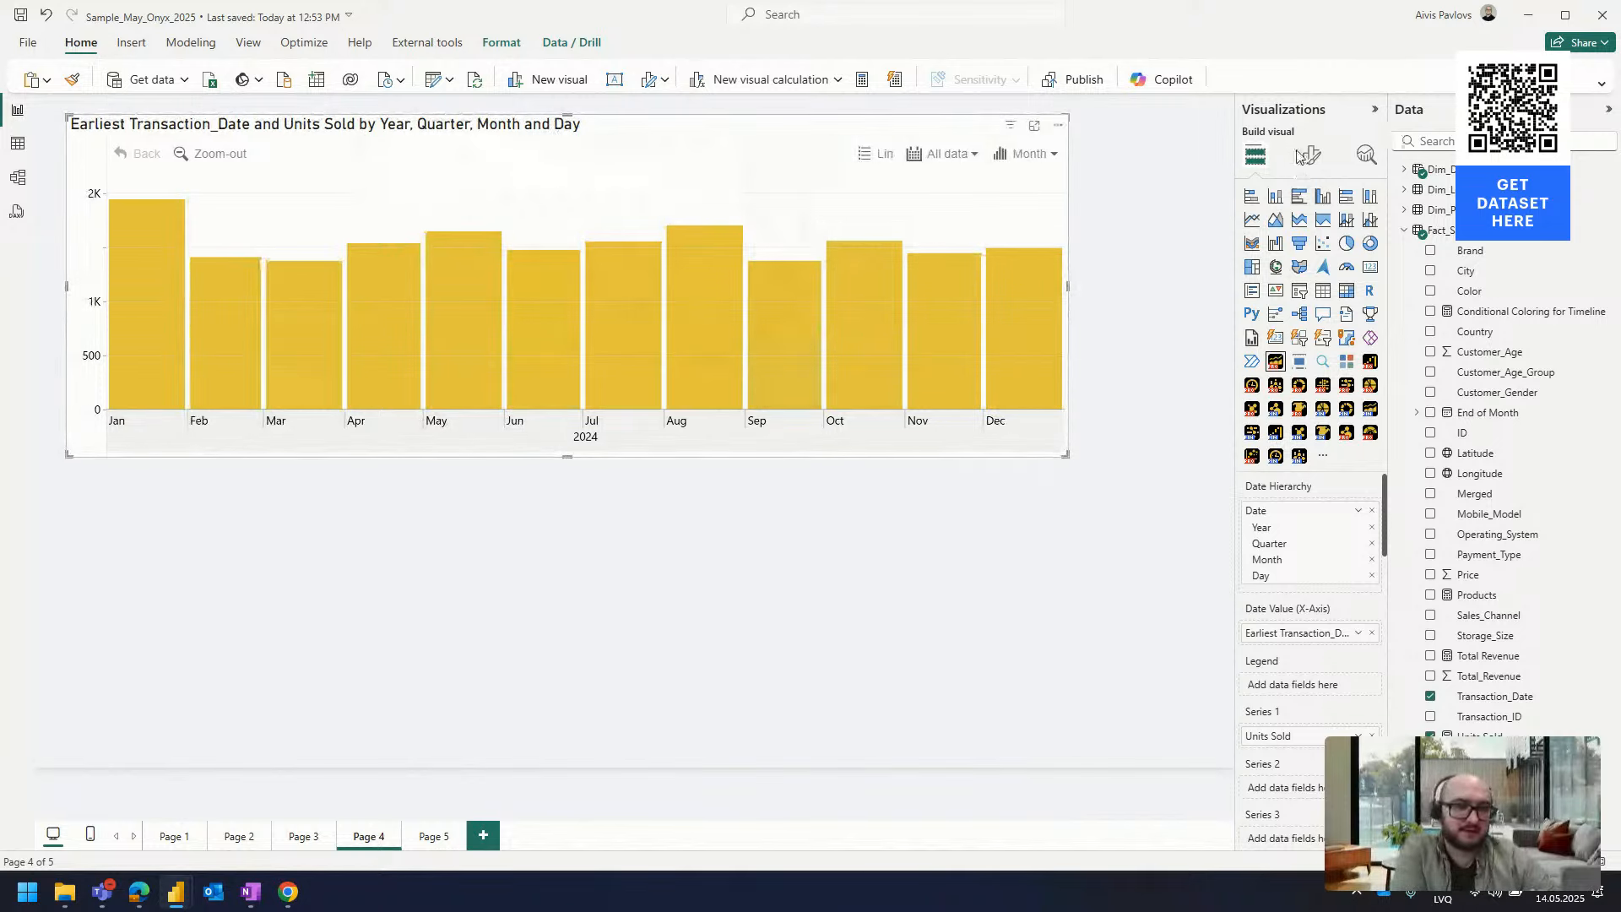
# Enable thresholds on the Page 4 timeline and base the first threshold line on the Average of Series 1
pyautogui.click(1304, 156)
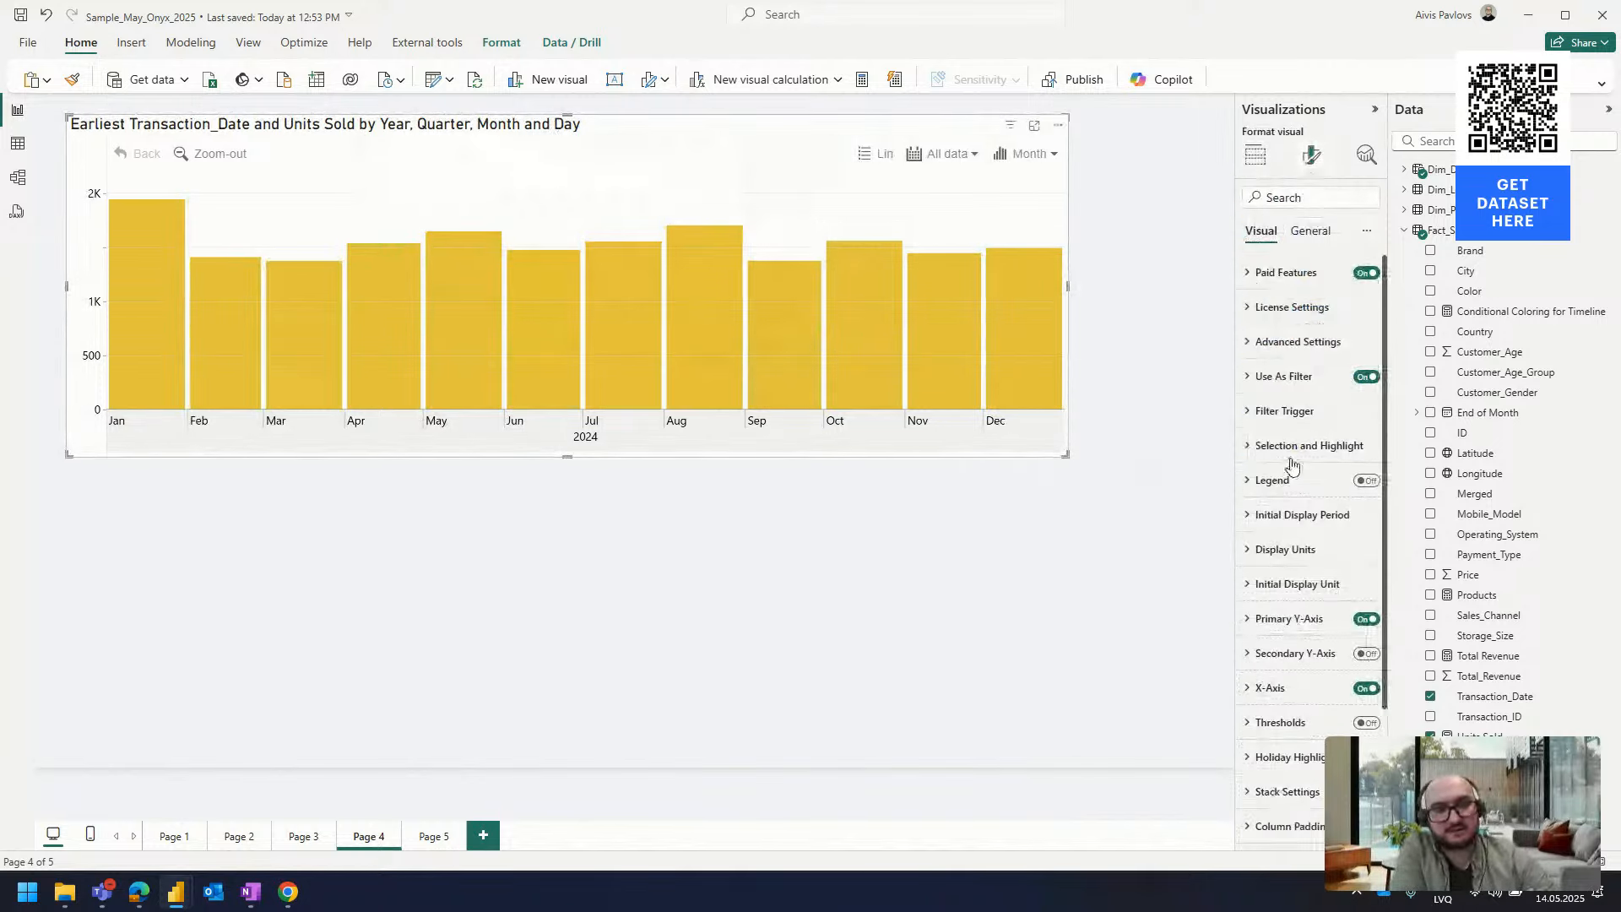
pyautogui.scroll(-1, 1291, 465)
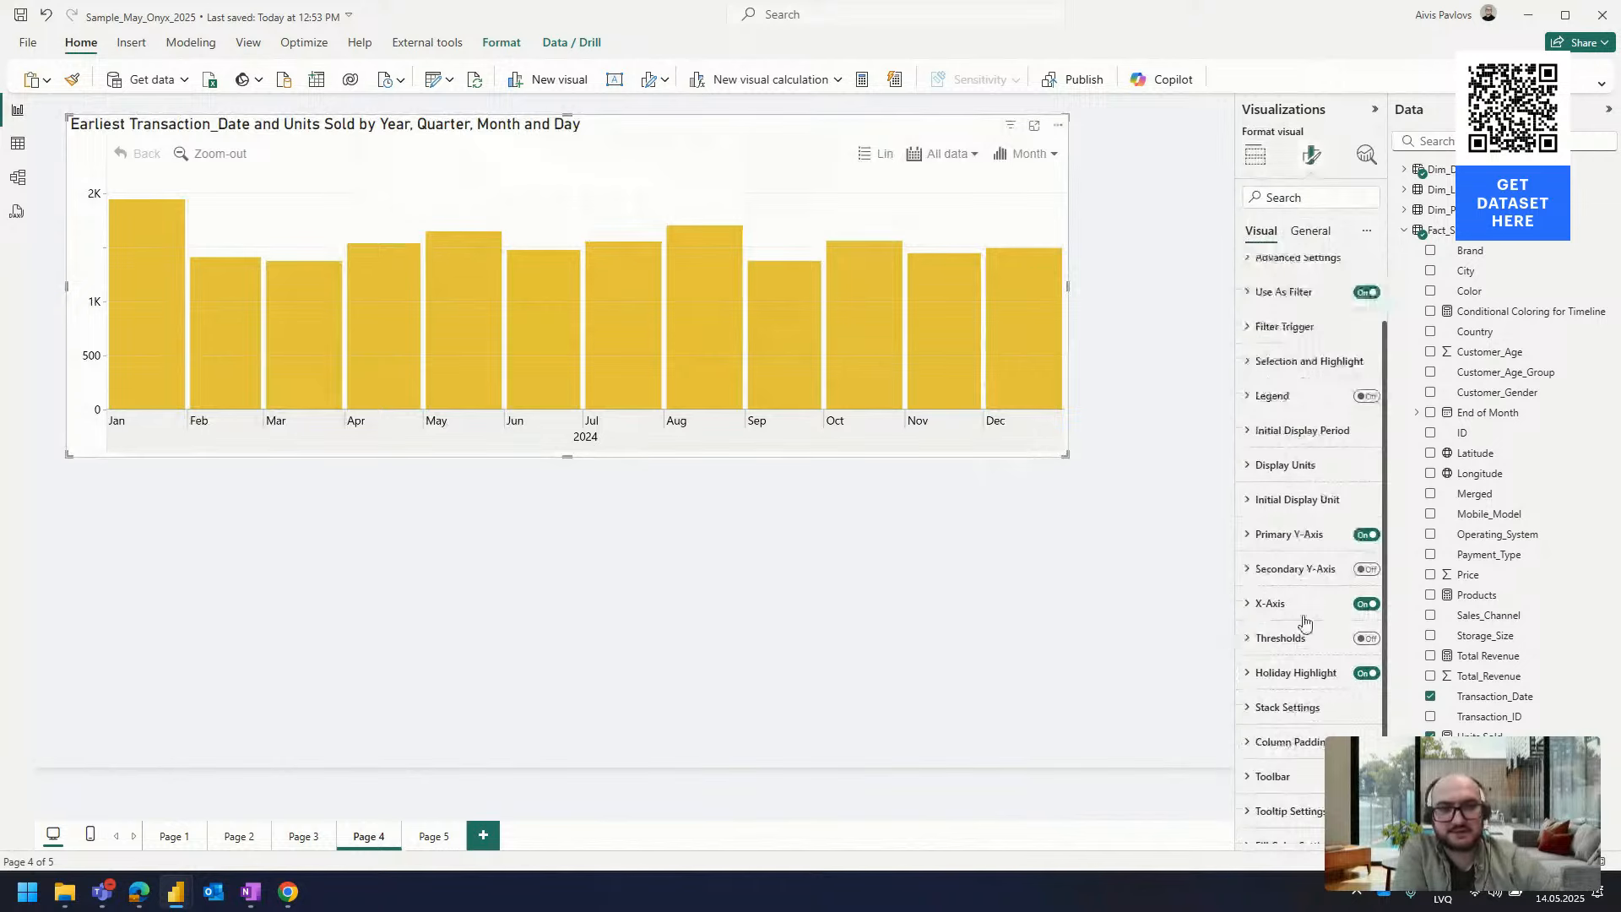
pyautogui.click(1366, 638)
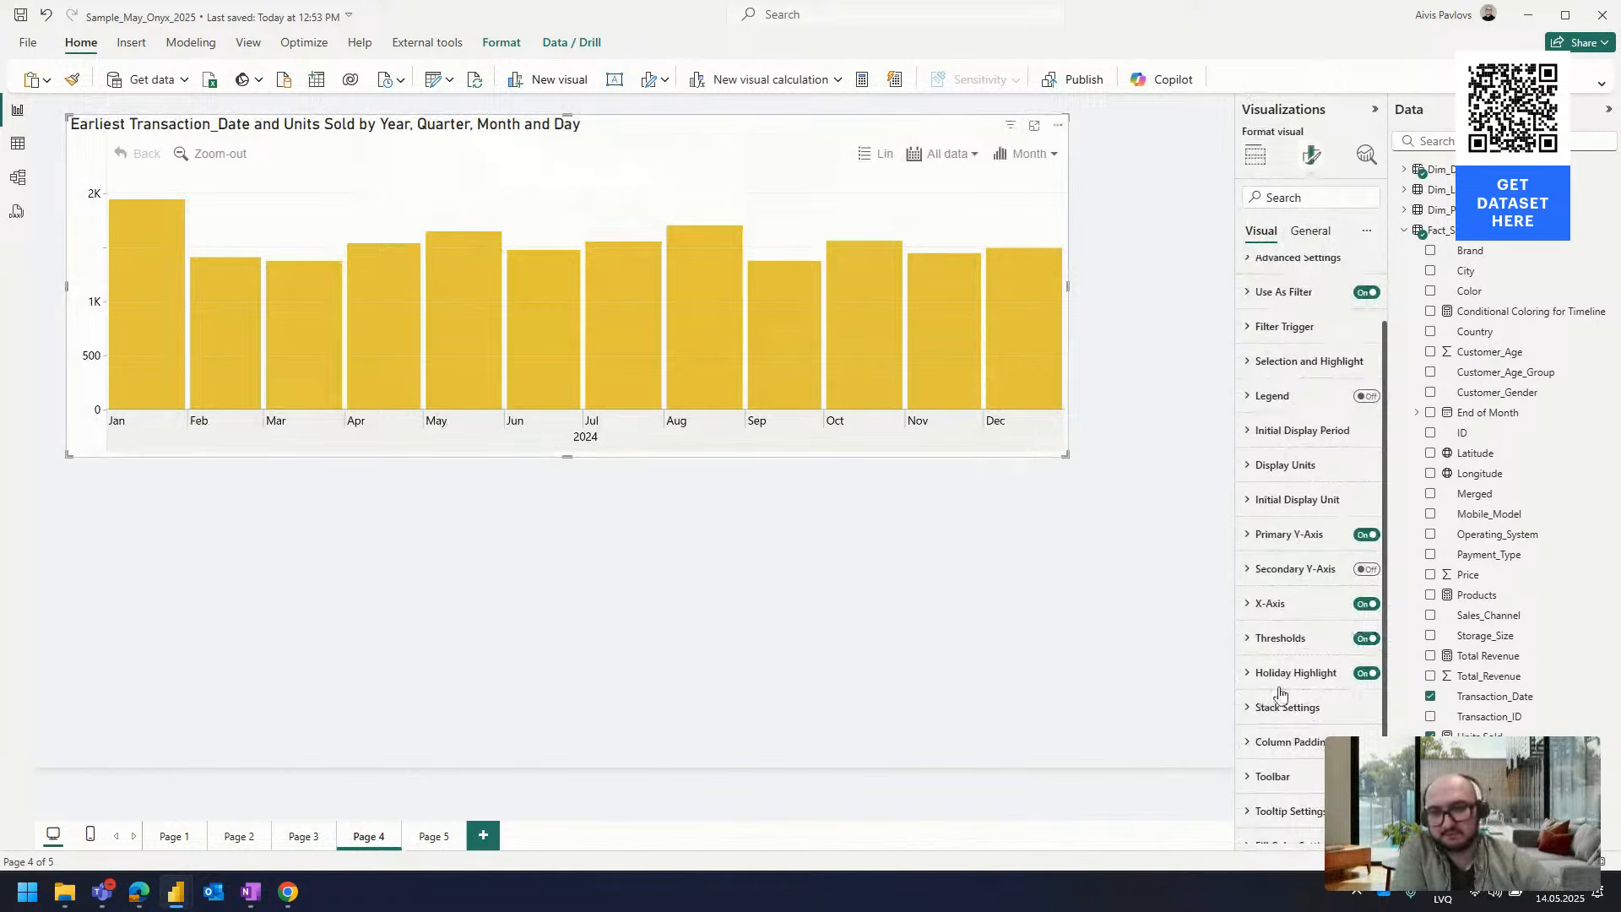
pyautogui.click(1280, 639)
pyautogui.scroll(-1, 1286, 631)
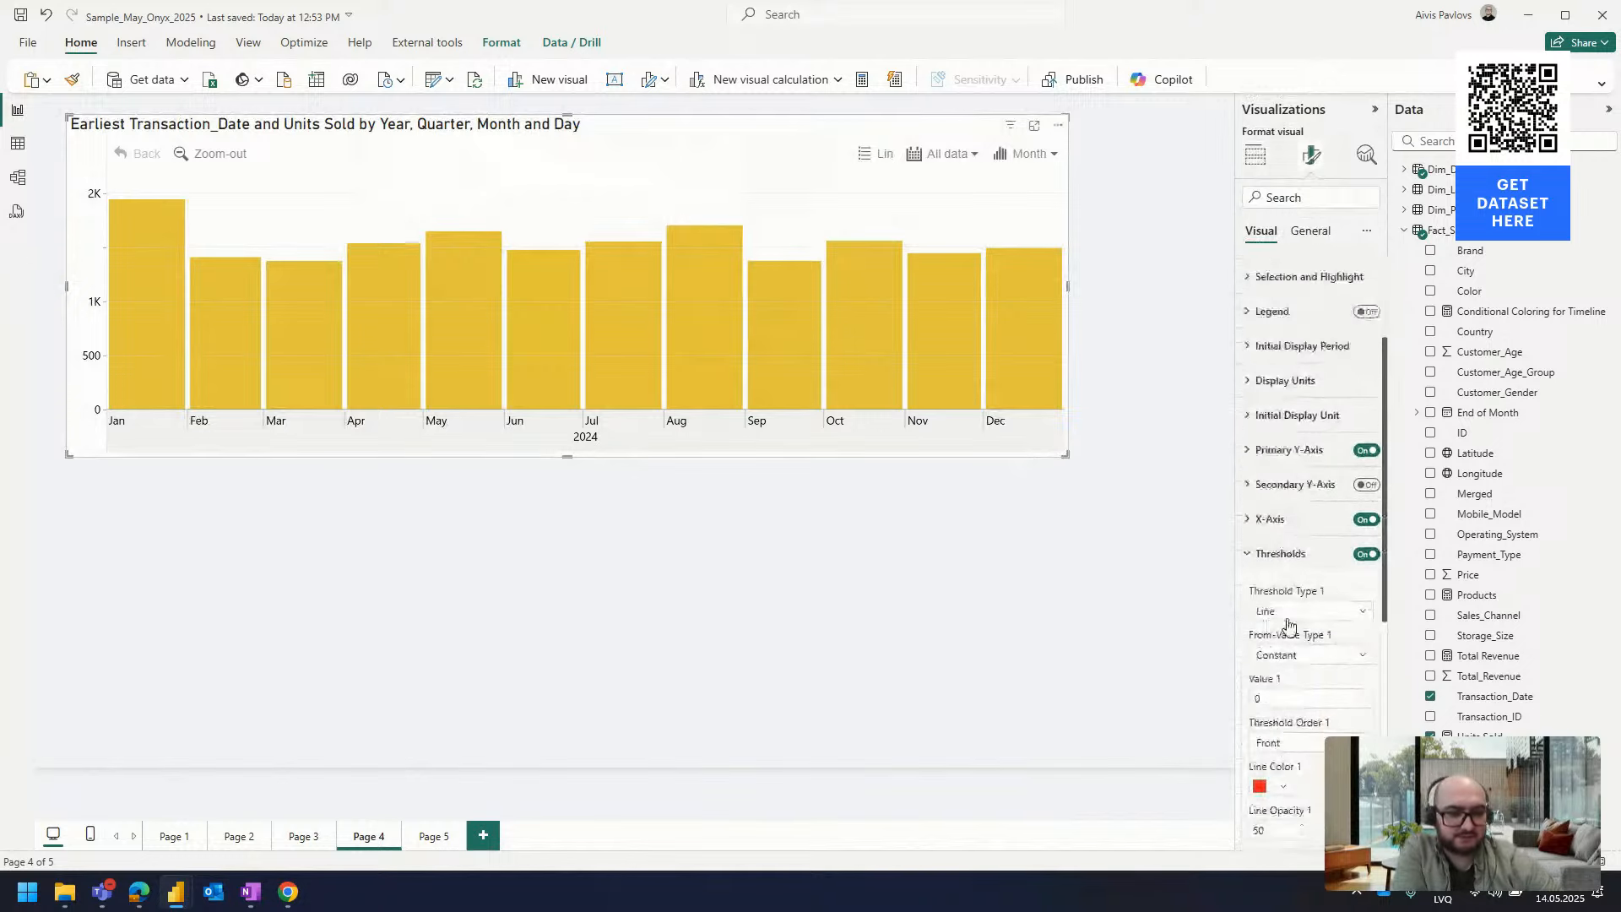
pyautogui.scroll(-1, 1290, 584)
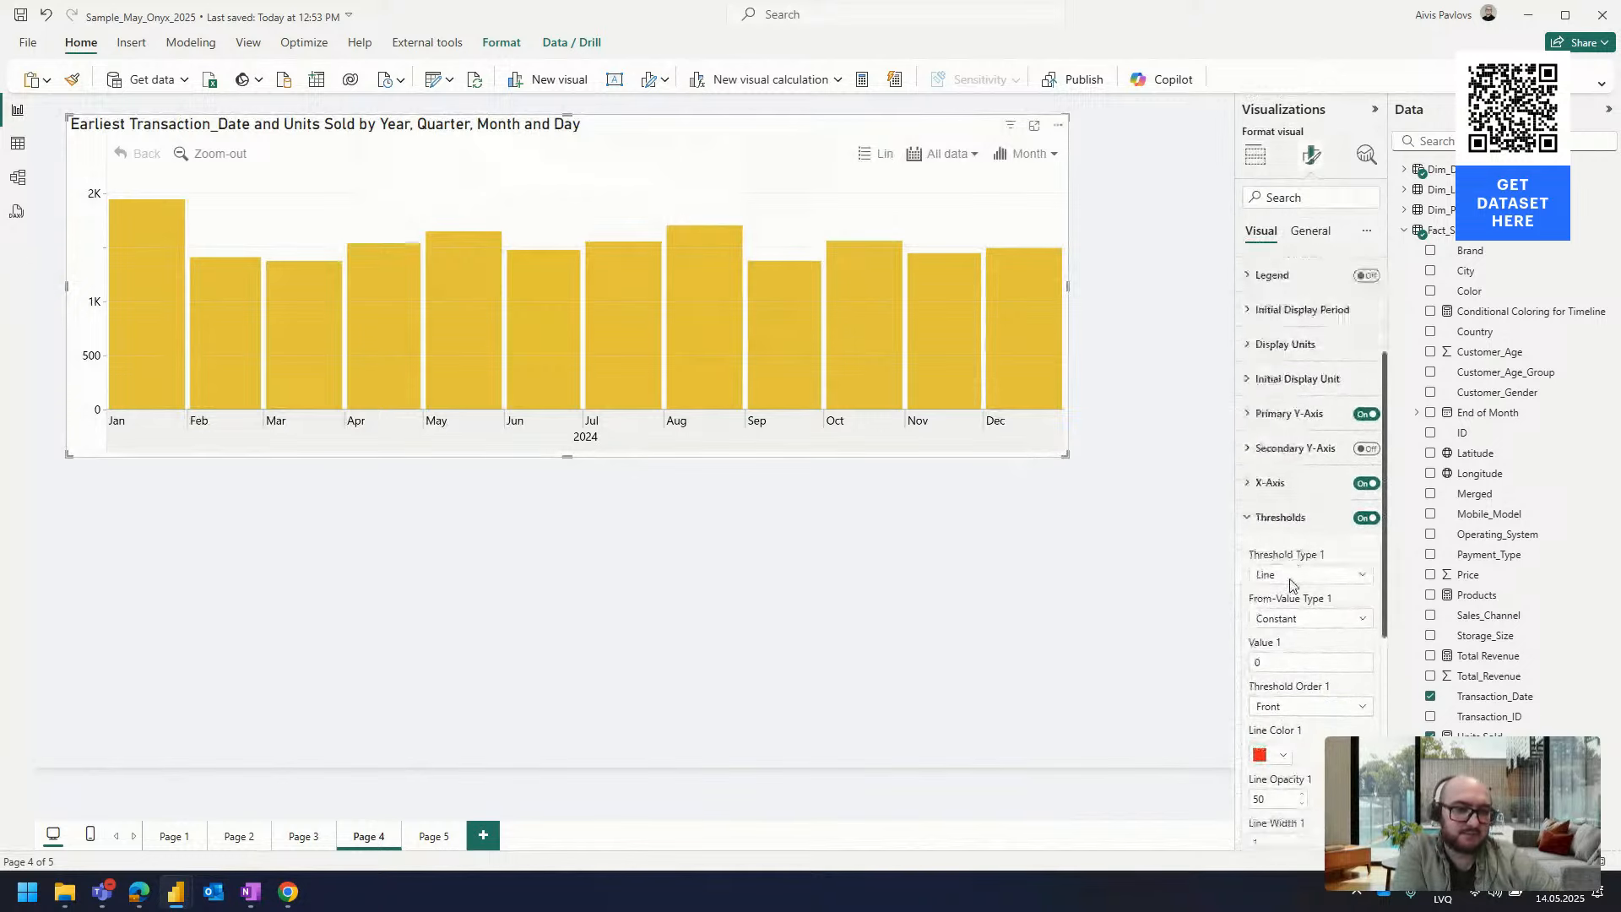
pyautogui.scroll(-1, 1290, 584)
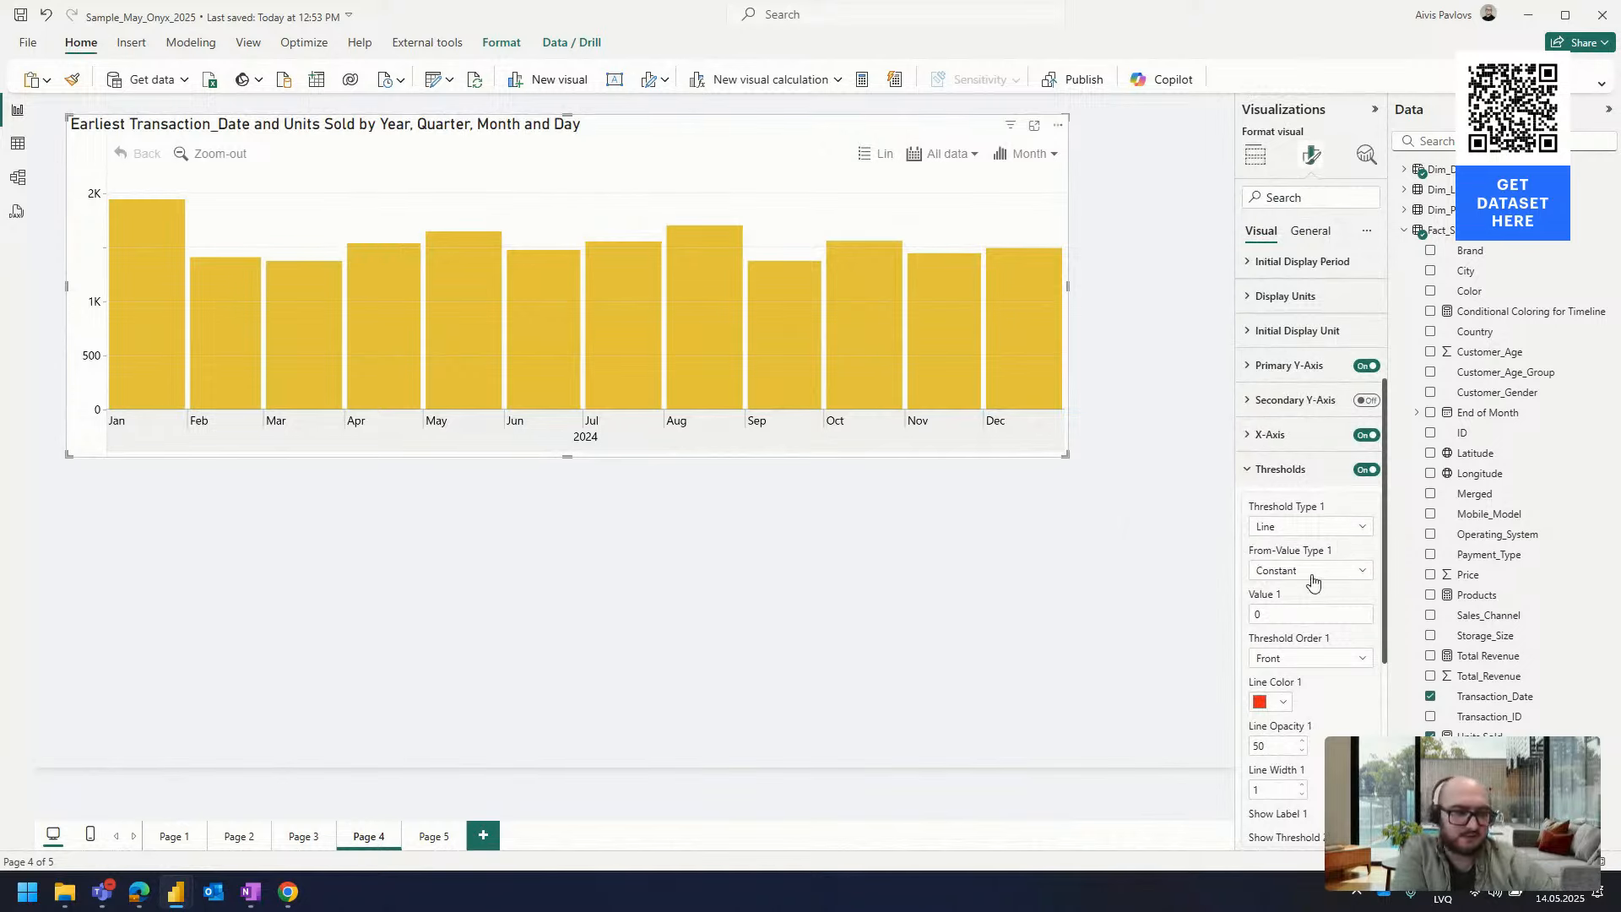
pyautogui.click(1311, 574)
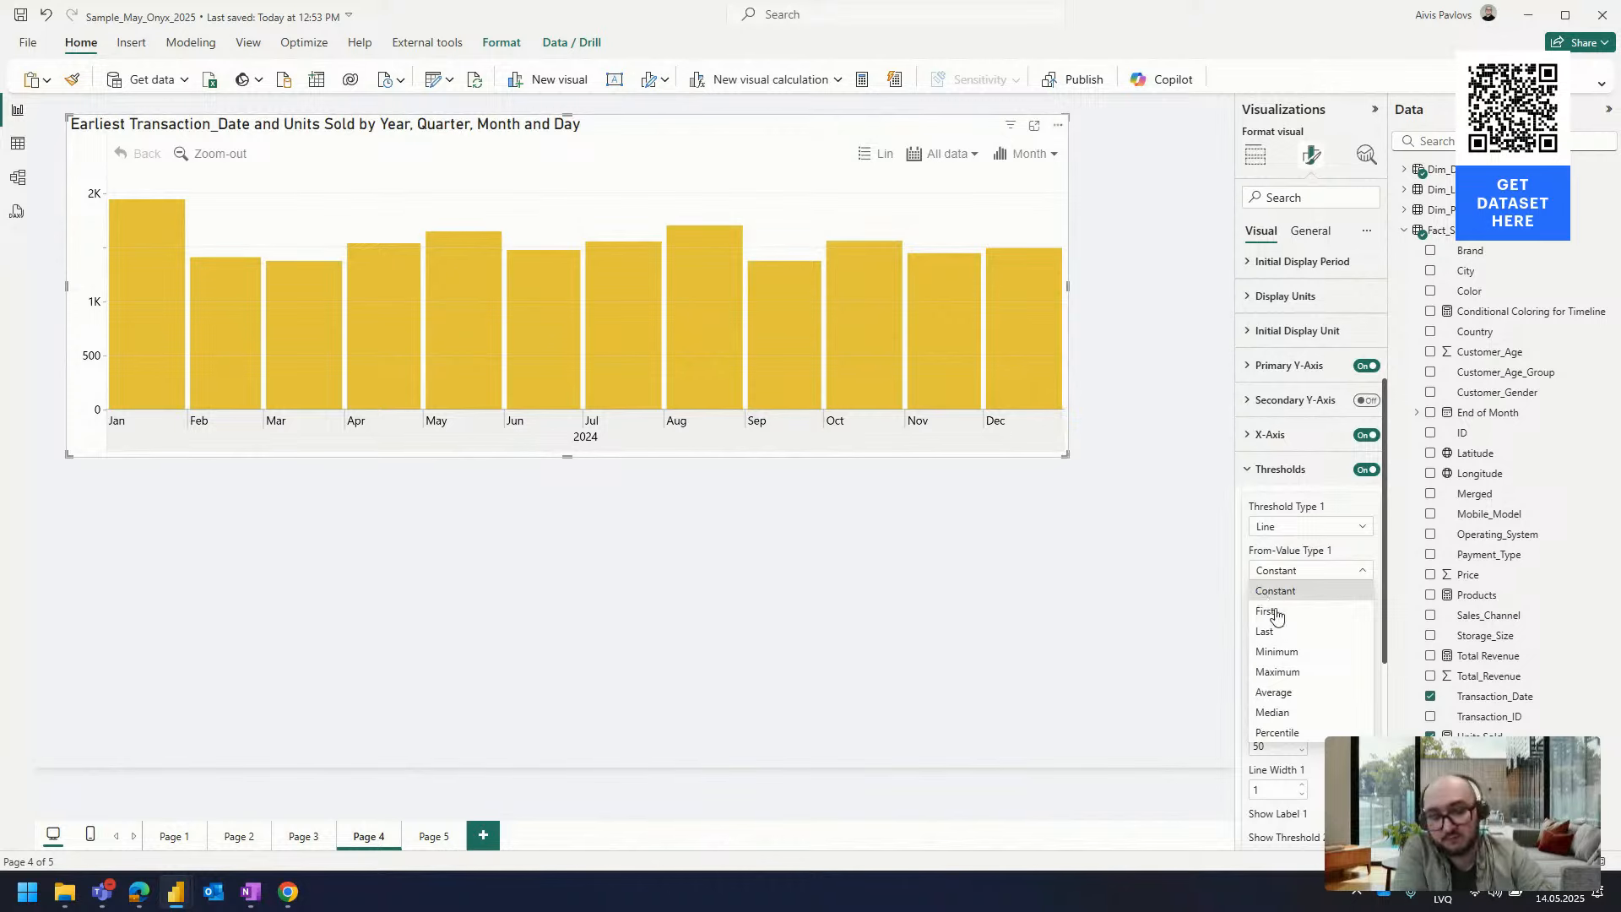
pyautogui.click(1274, 693)
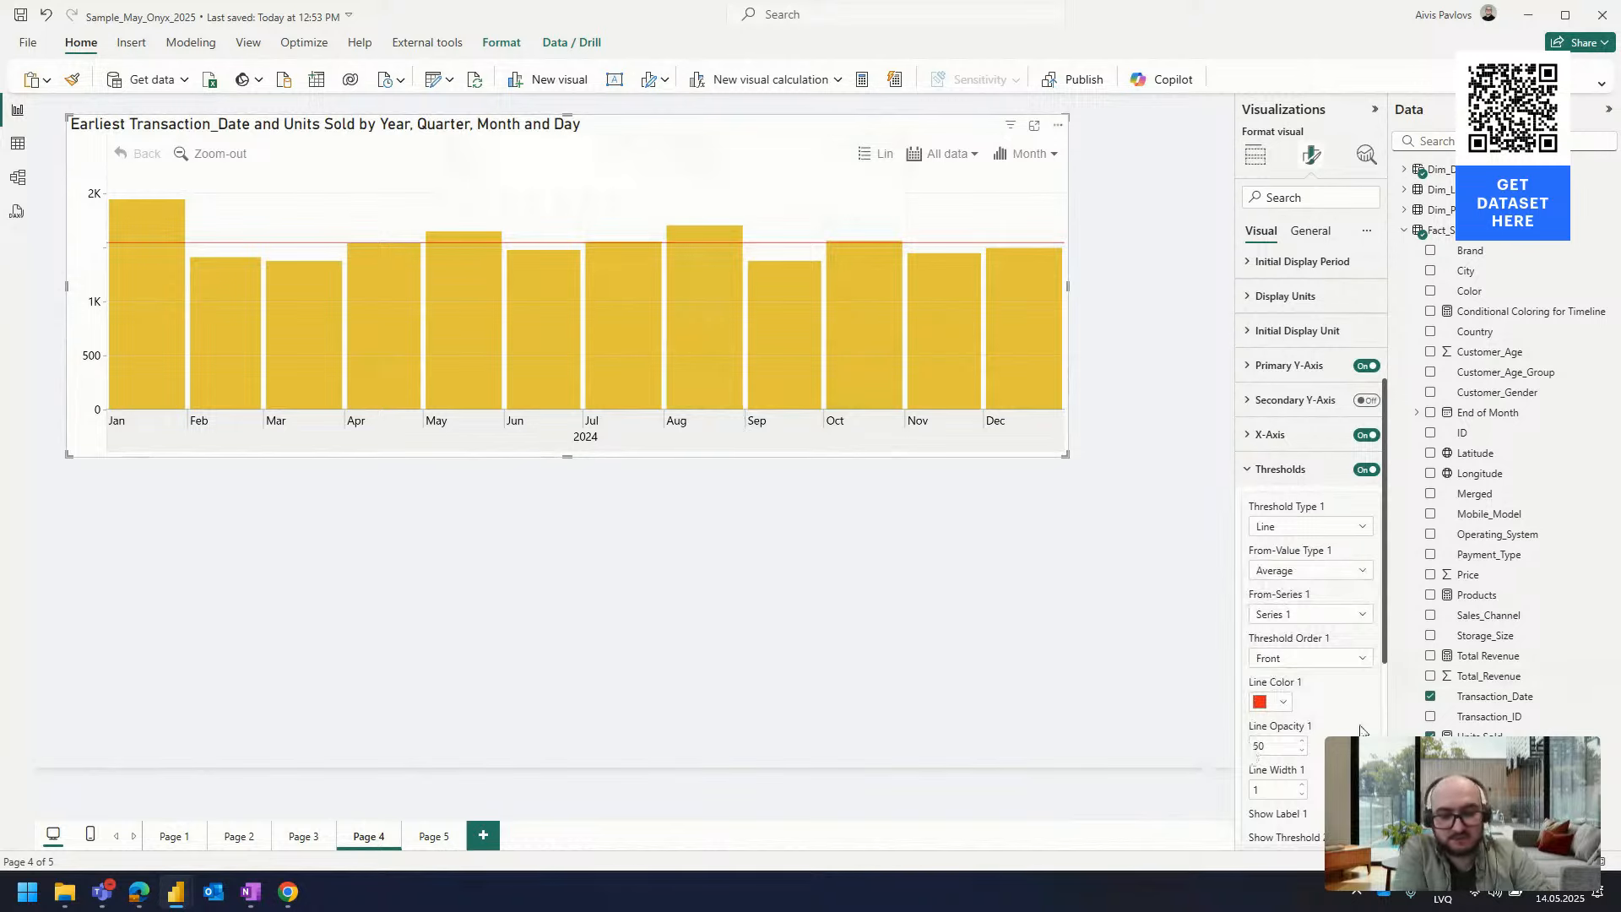
# Show the label of the average threshold line and set its display units to None
pyautogui.scroll(-4, 1360, 730)
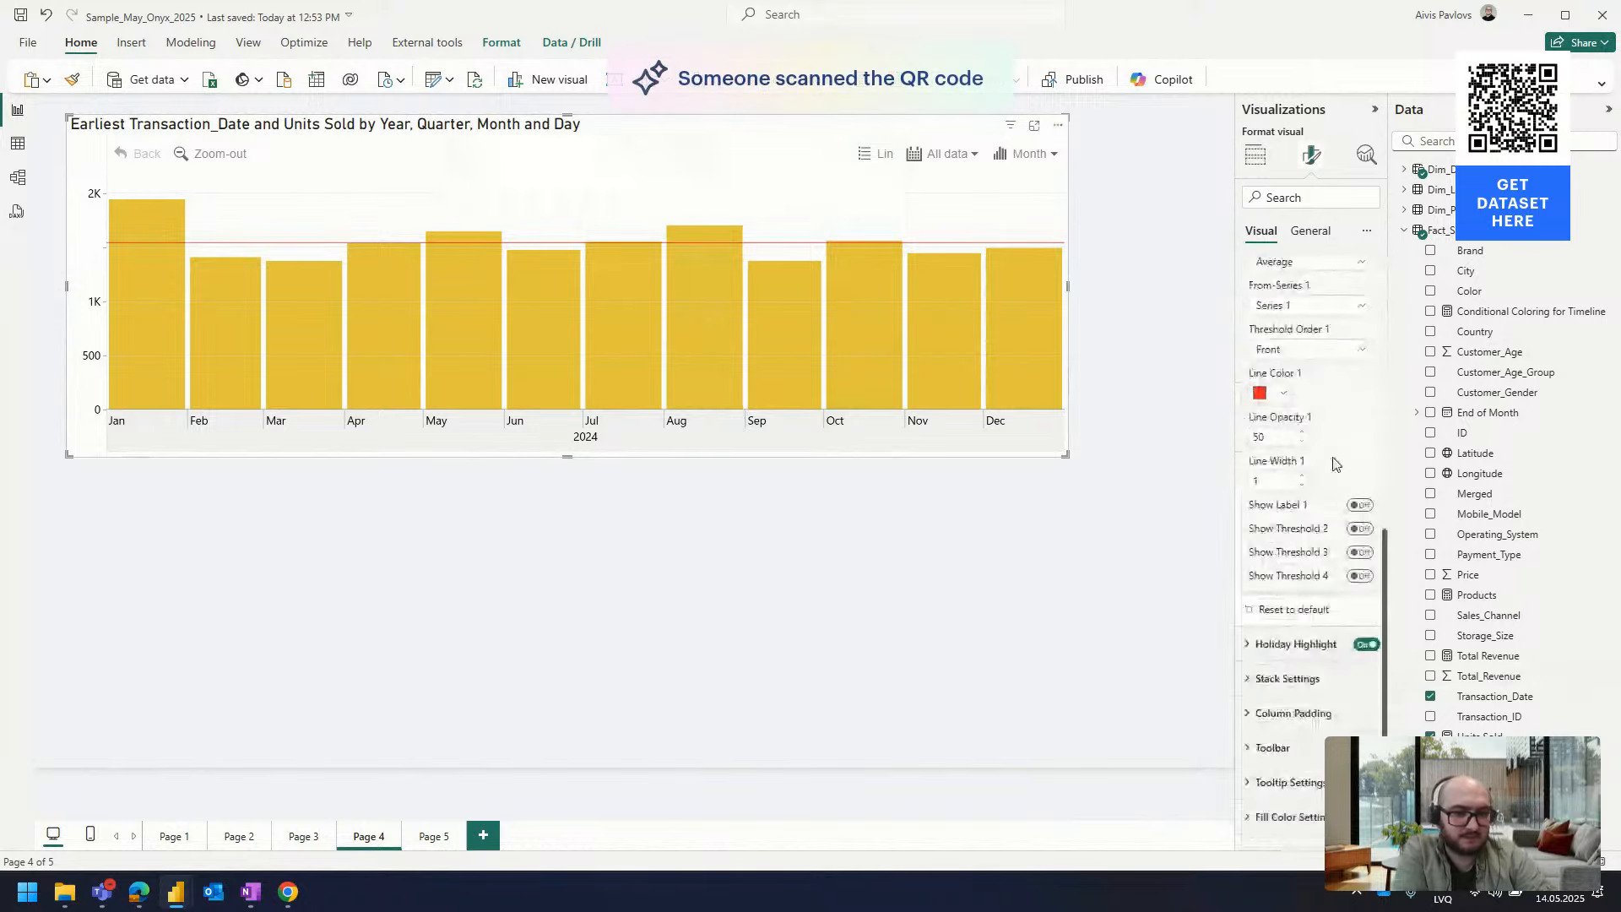
pyautogui.click(1359, 507)
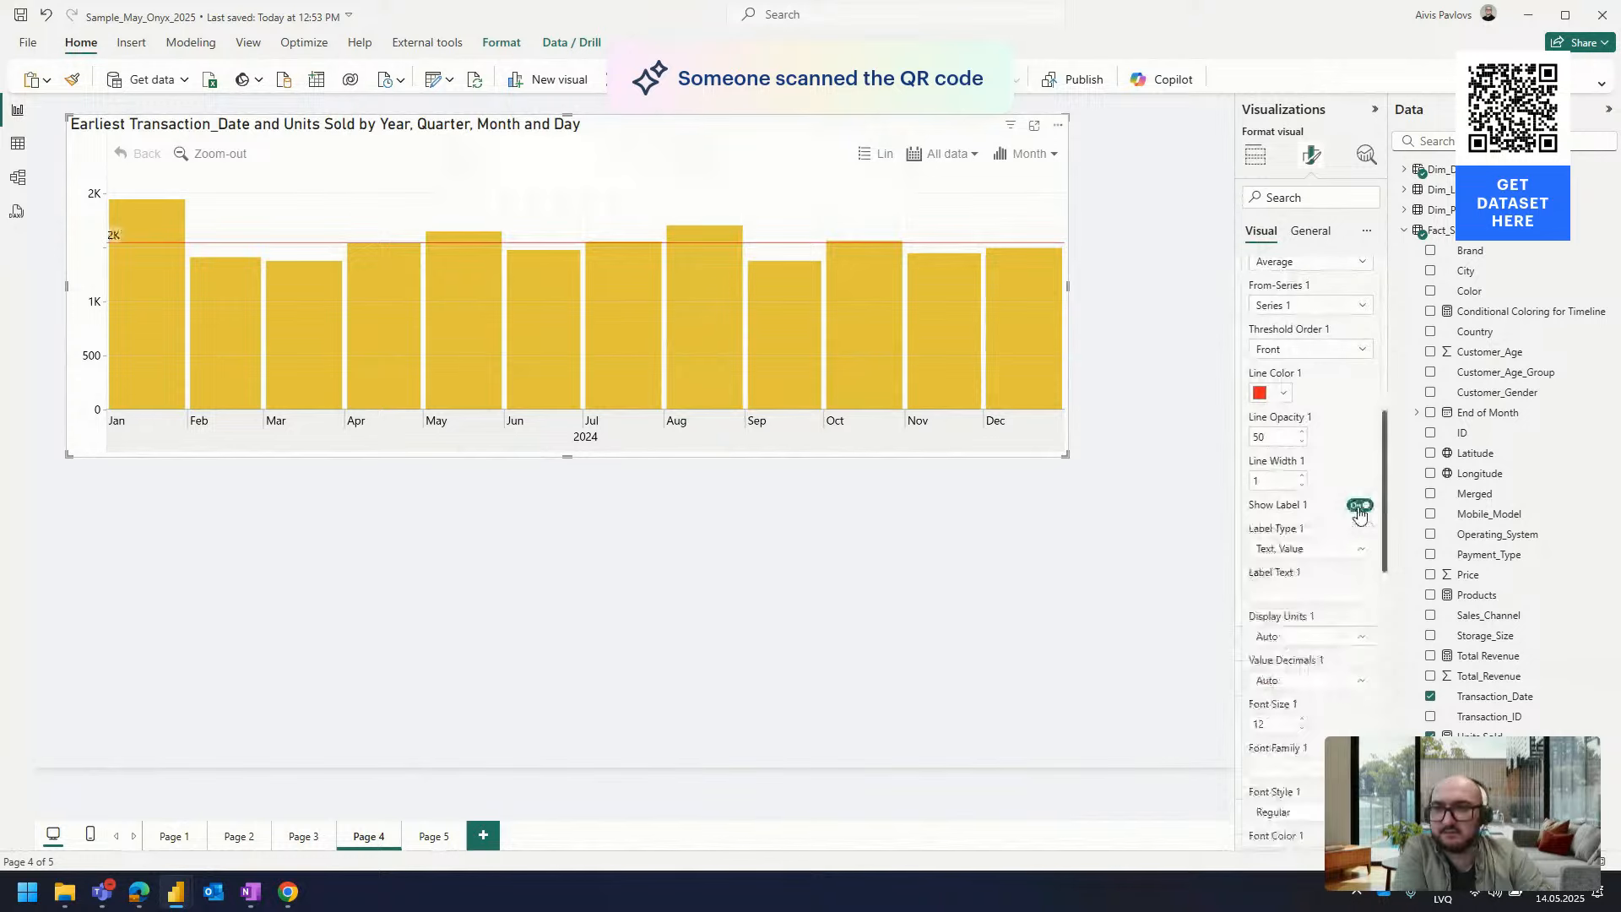
pyautogui.click(1279, 638)
pyautogui.click(1282, 682)
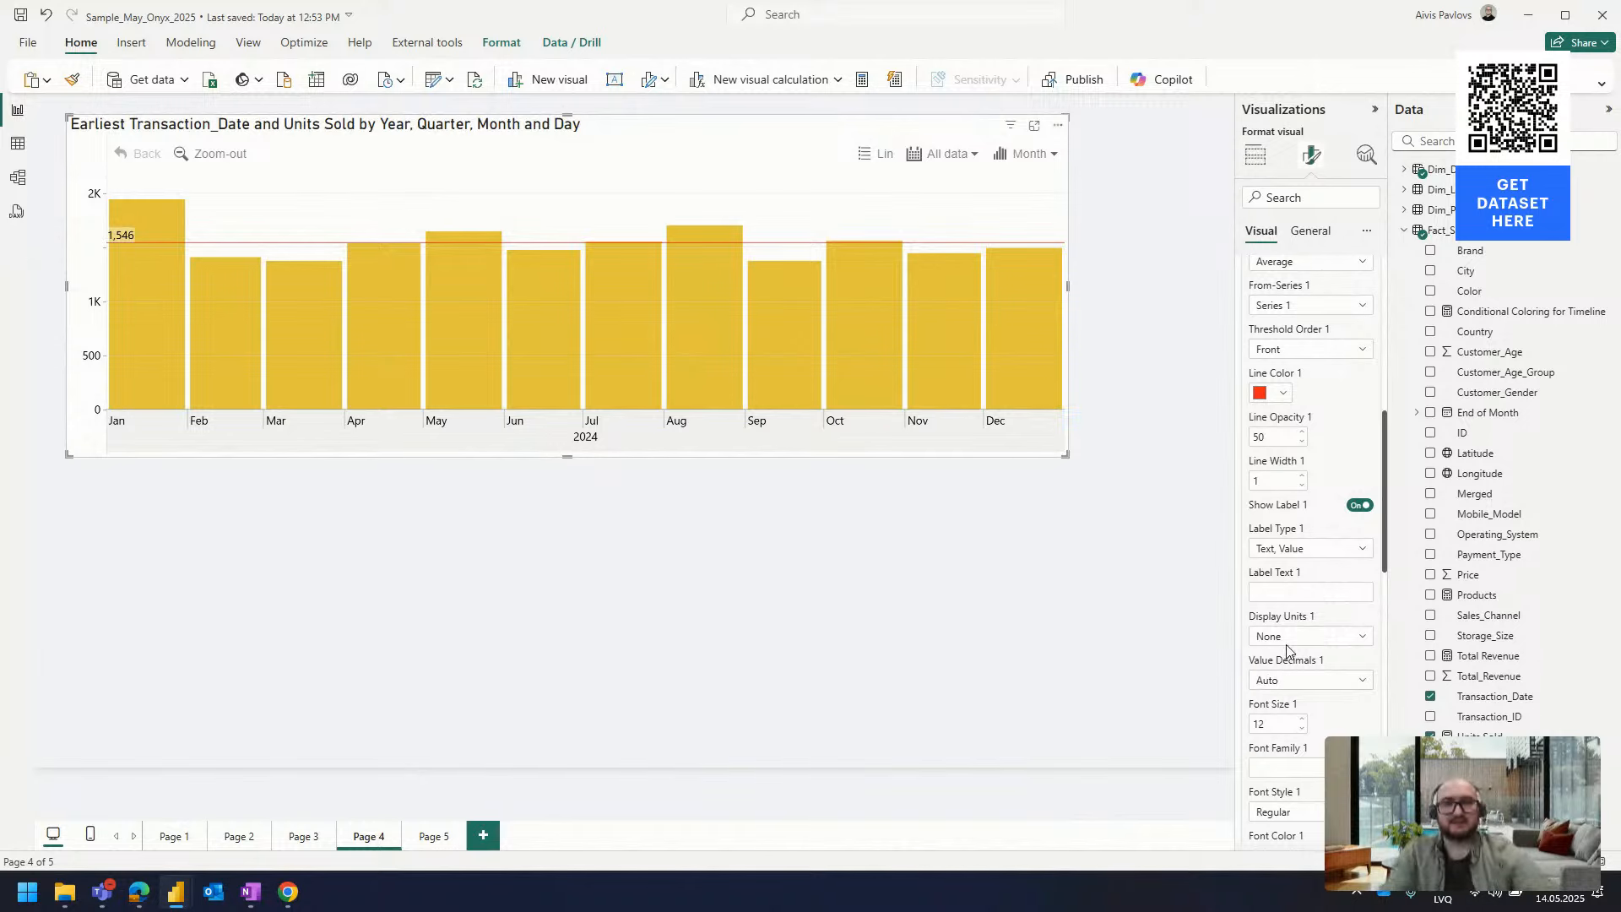
# Set the threshold line's label text to "Average Units Sold"
pyautogui.scroll(-2, 1292, 608)
pyautogui.click(1275, 502)
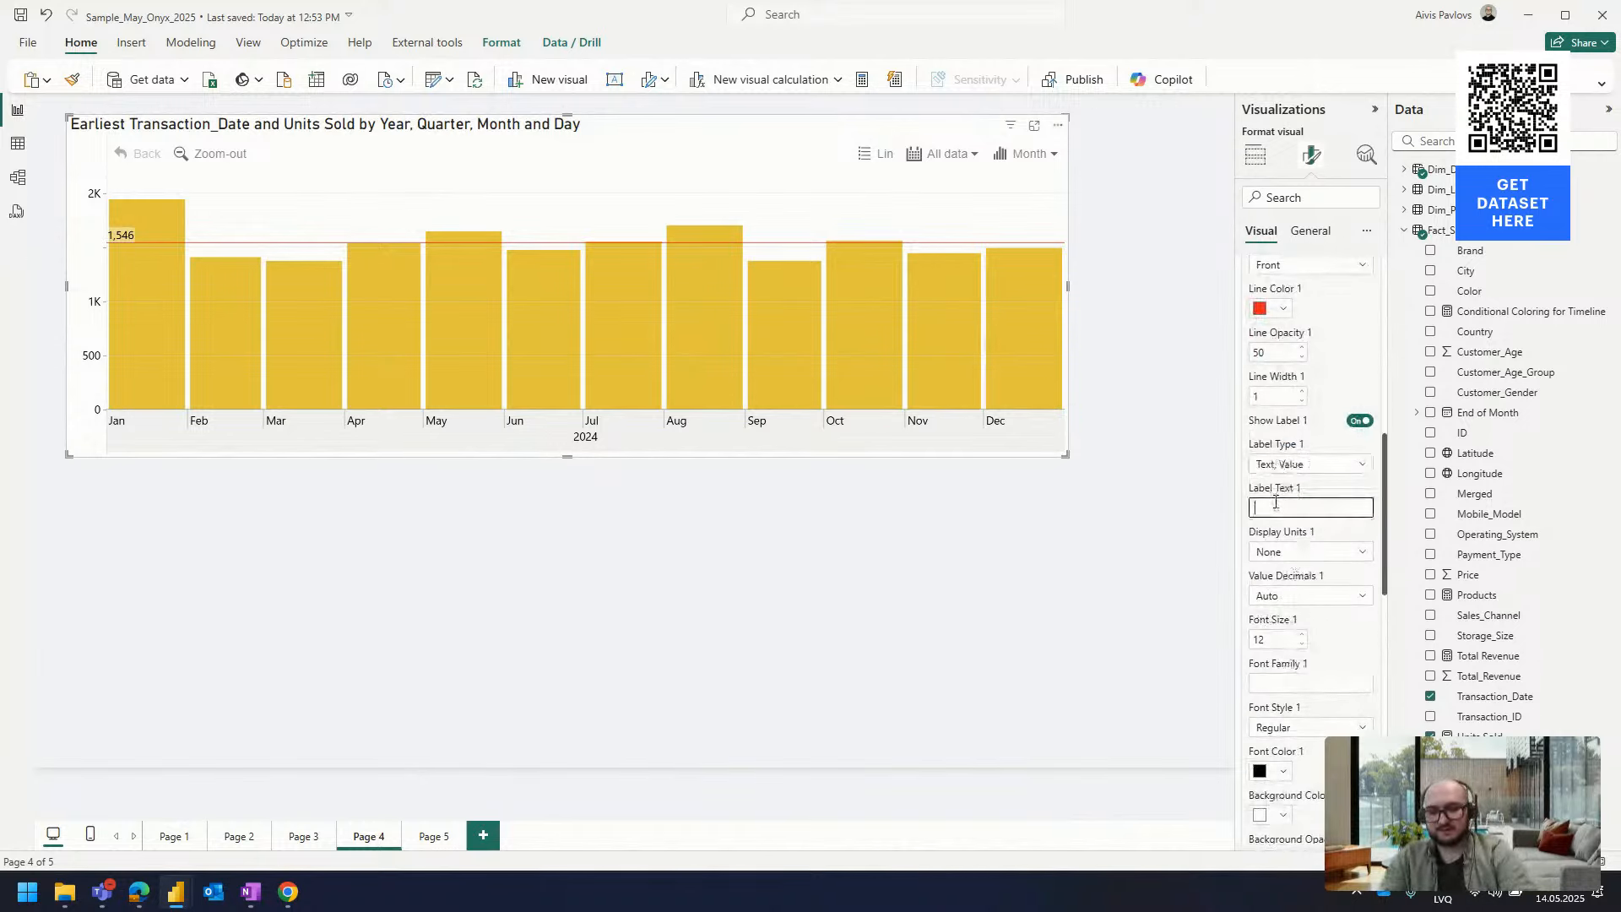
pyautogui.write('Average Units Sold')
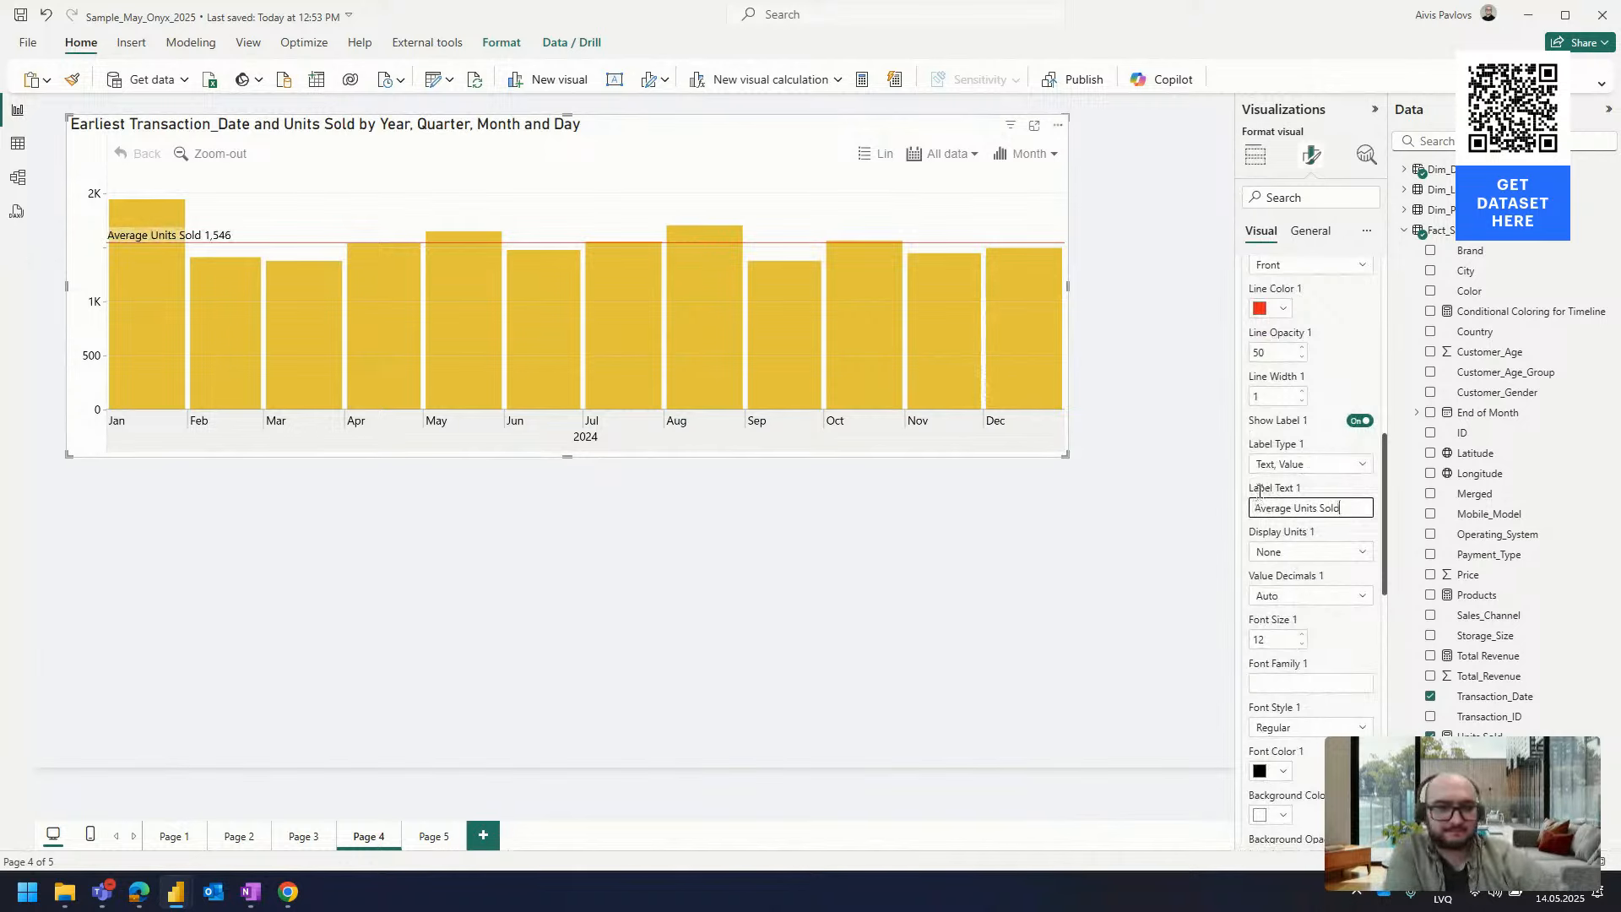
pyautogui.write(' /month')
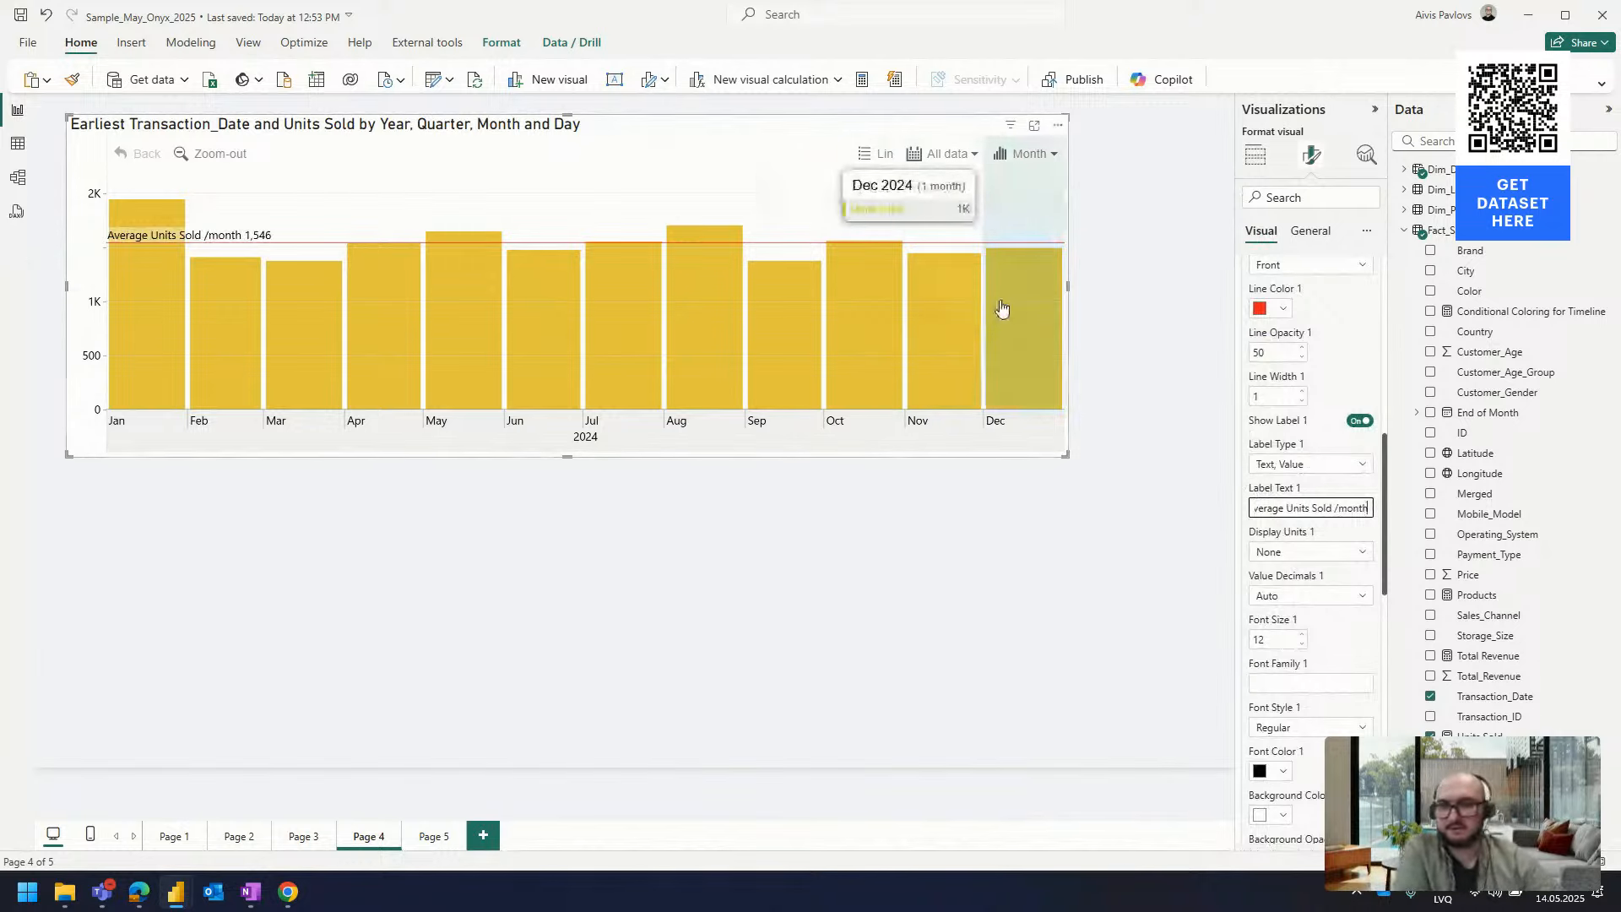
pyautogui.press('BackSpace')
pyautogui.press('BackSpace')
pyautogui.press('BackSpace')
pyautogui.press('BackSpace')
pyautogui.press('BackSpace')
pyautogui.press('BackSpace')
pyautogui.press('BackSpace')
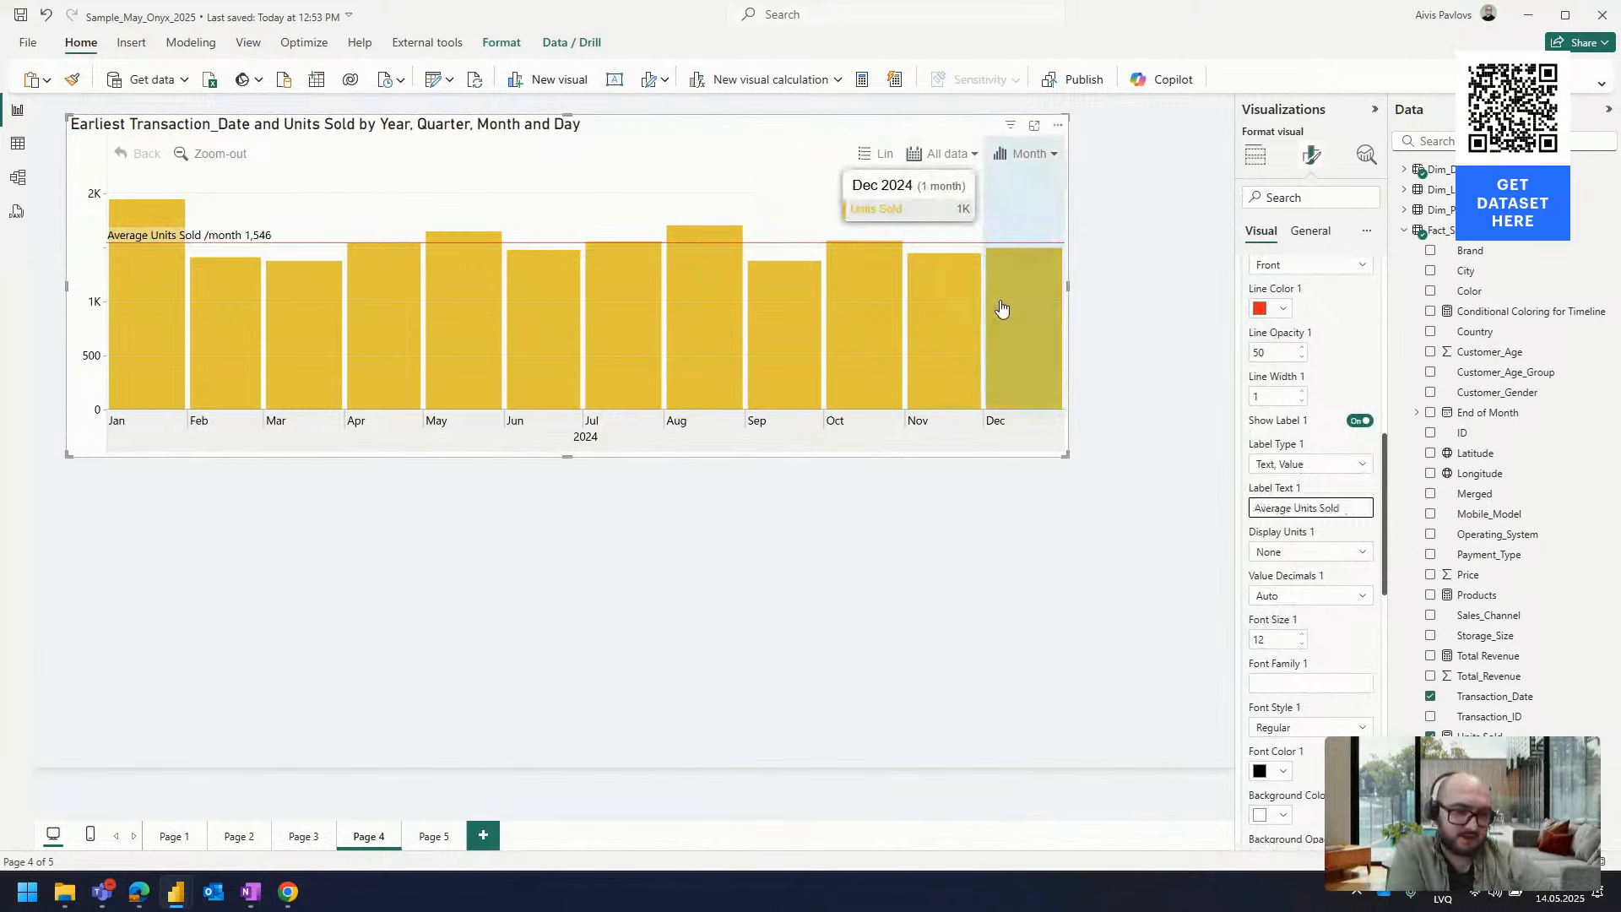
pyautogui.scroll(2, 1284, 363)
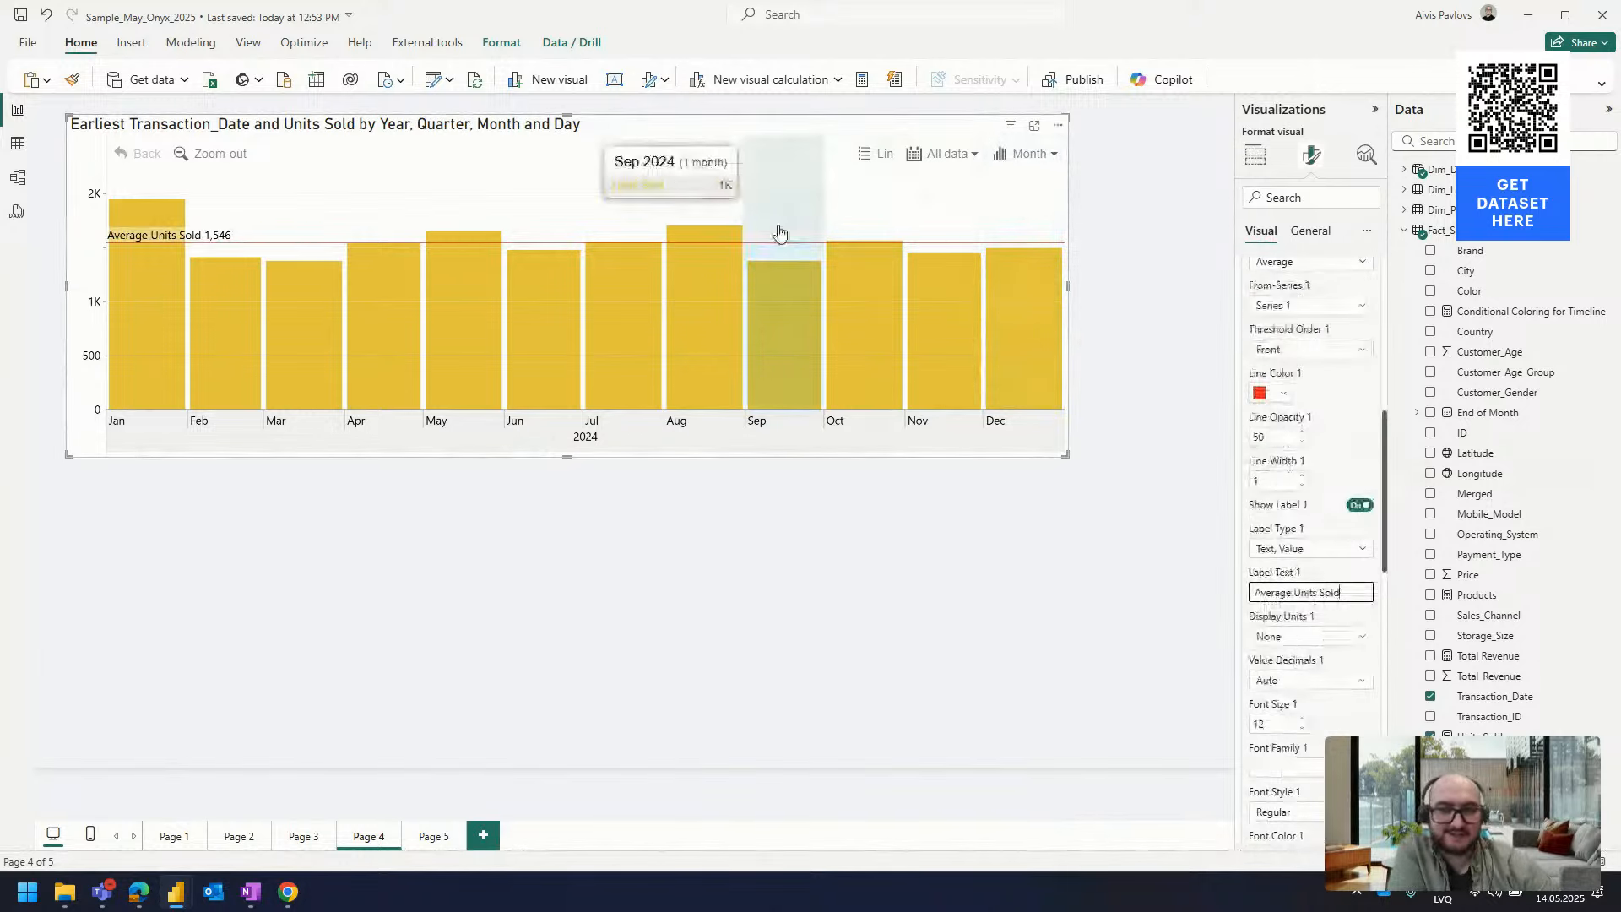
pyautogui.scroll(-7, 1284, 472)
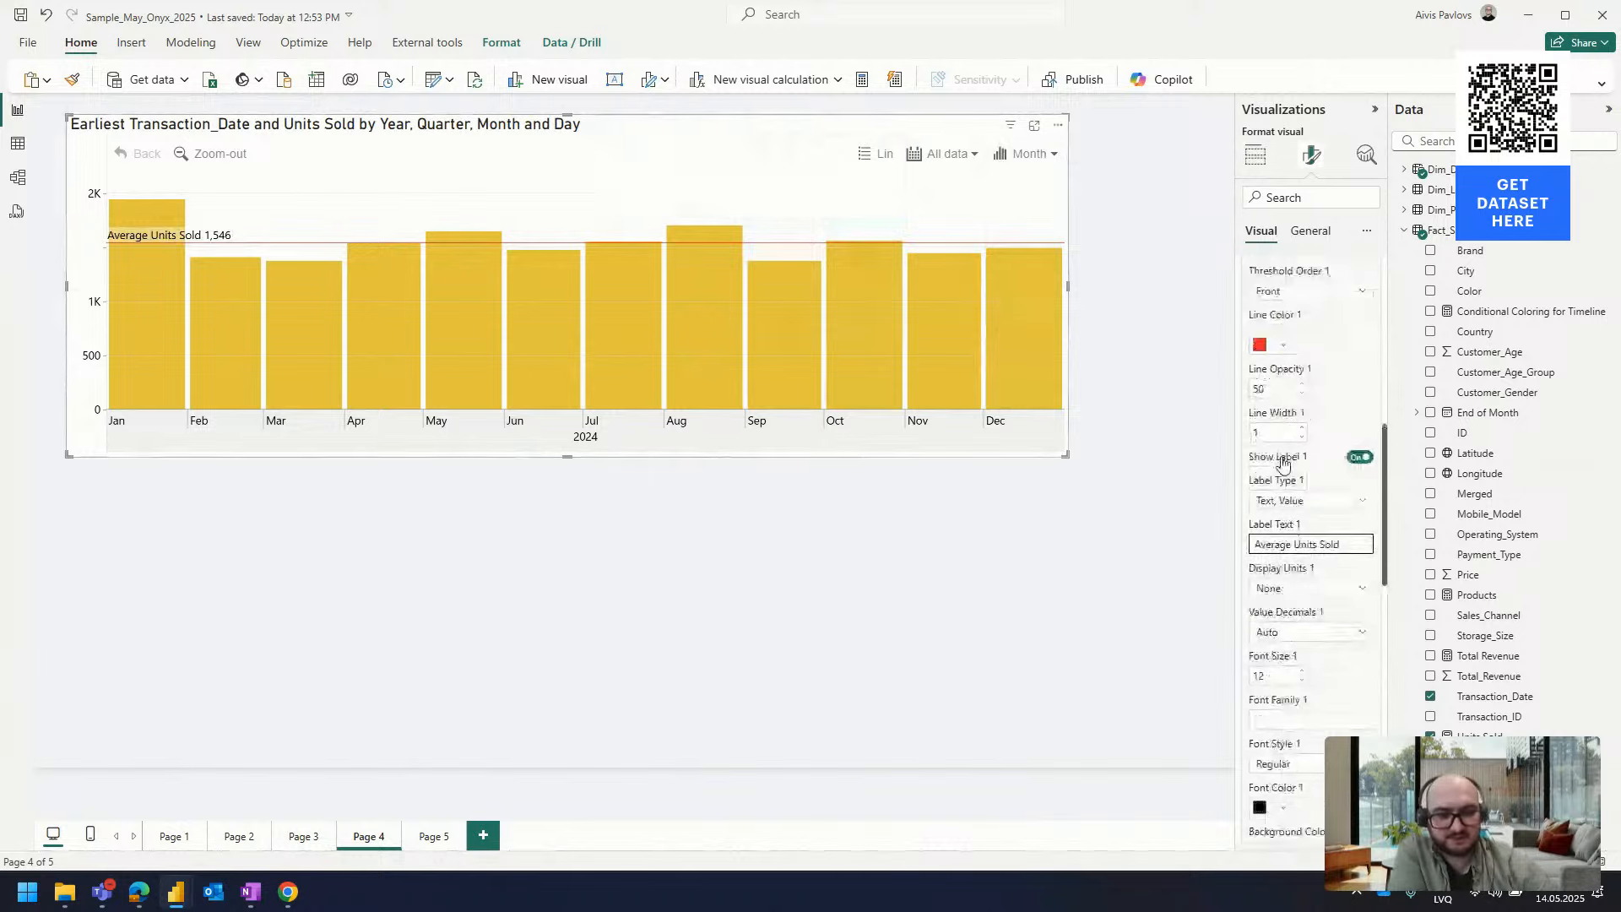
# Turn on conditional formatting for Series 1, Units Sold, with the Solid H Color mode and the average as upper color function
pyautogui.scroll(-5, 1284, 496)
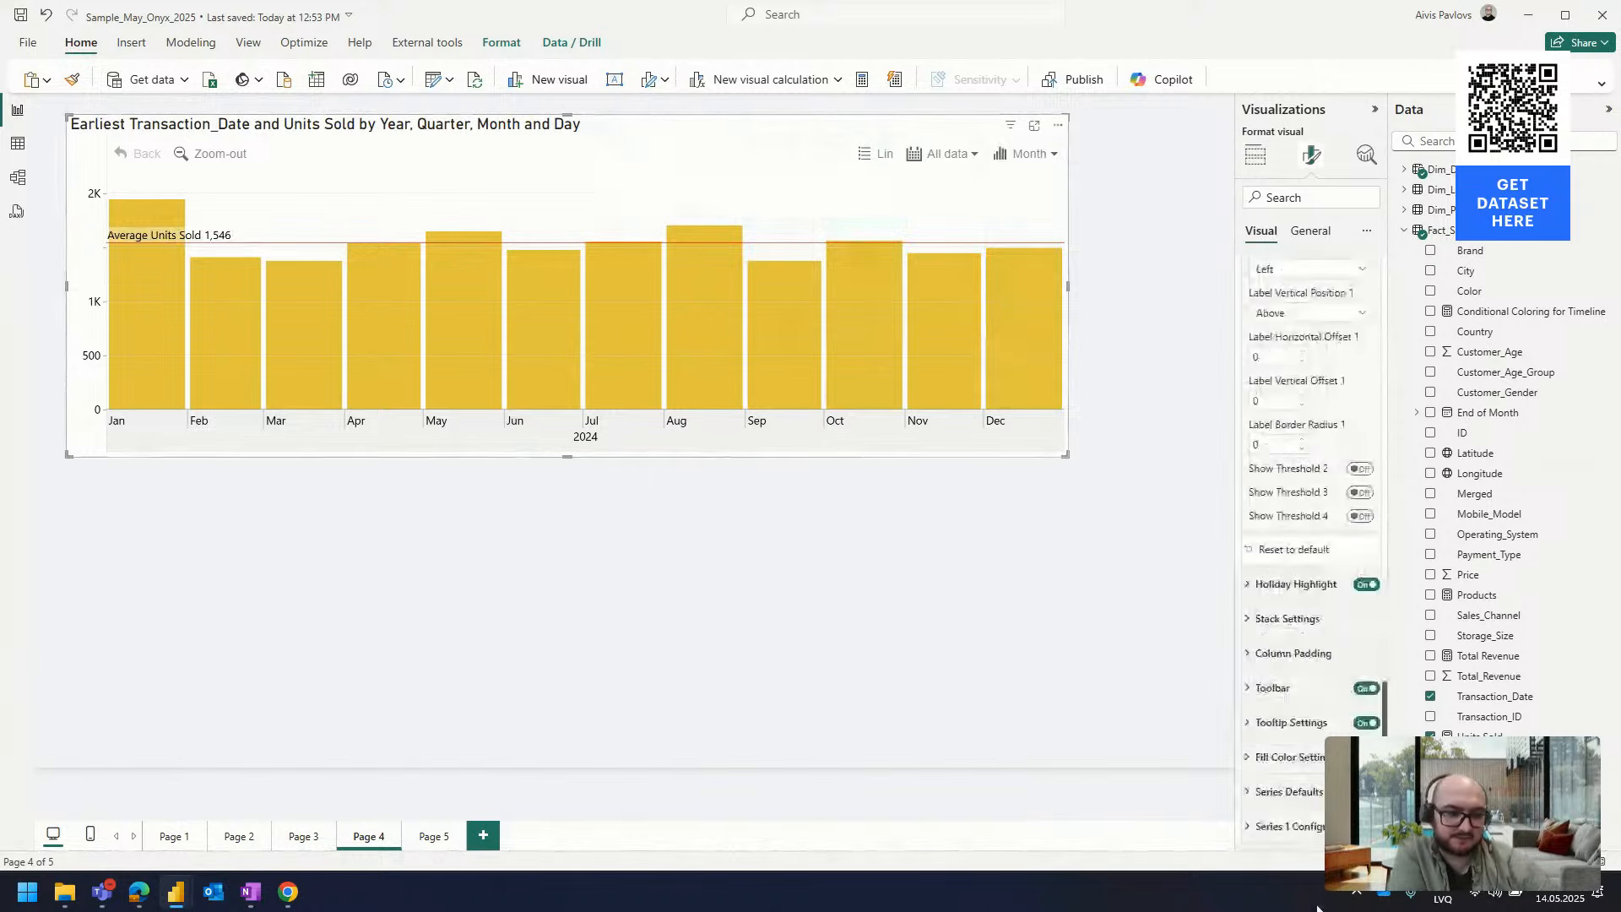
pyautogui.click(1247, 826)
pyautogui.scroll(-4, 1300, 473)
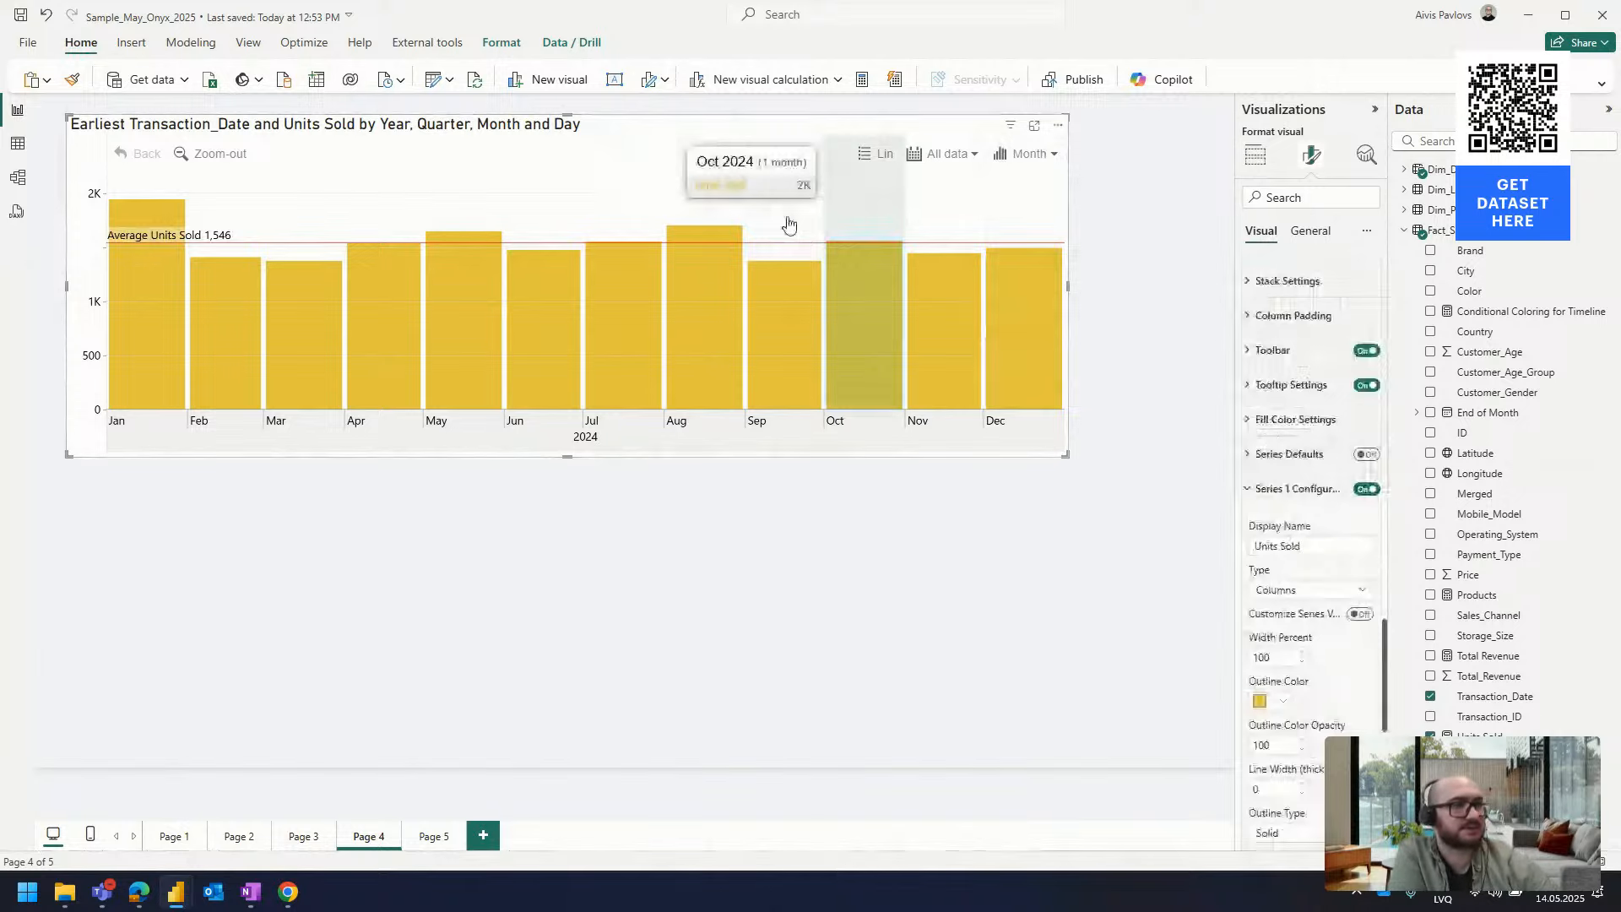
pyautogui.scroll(-5, 1349, 551)
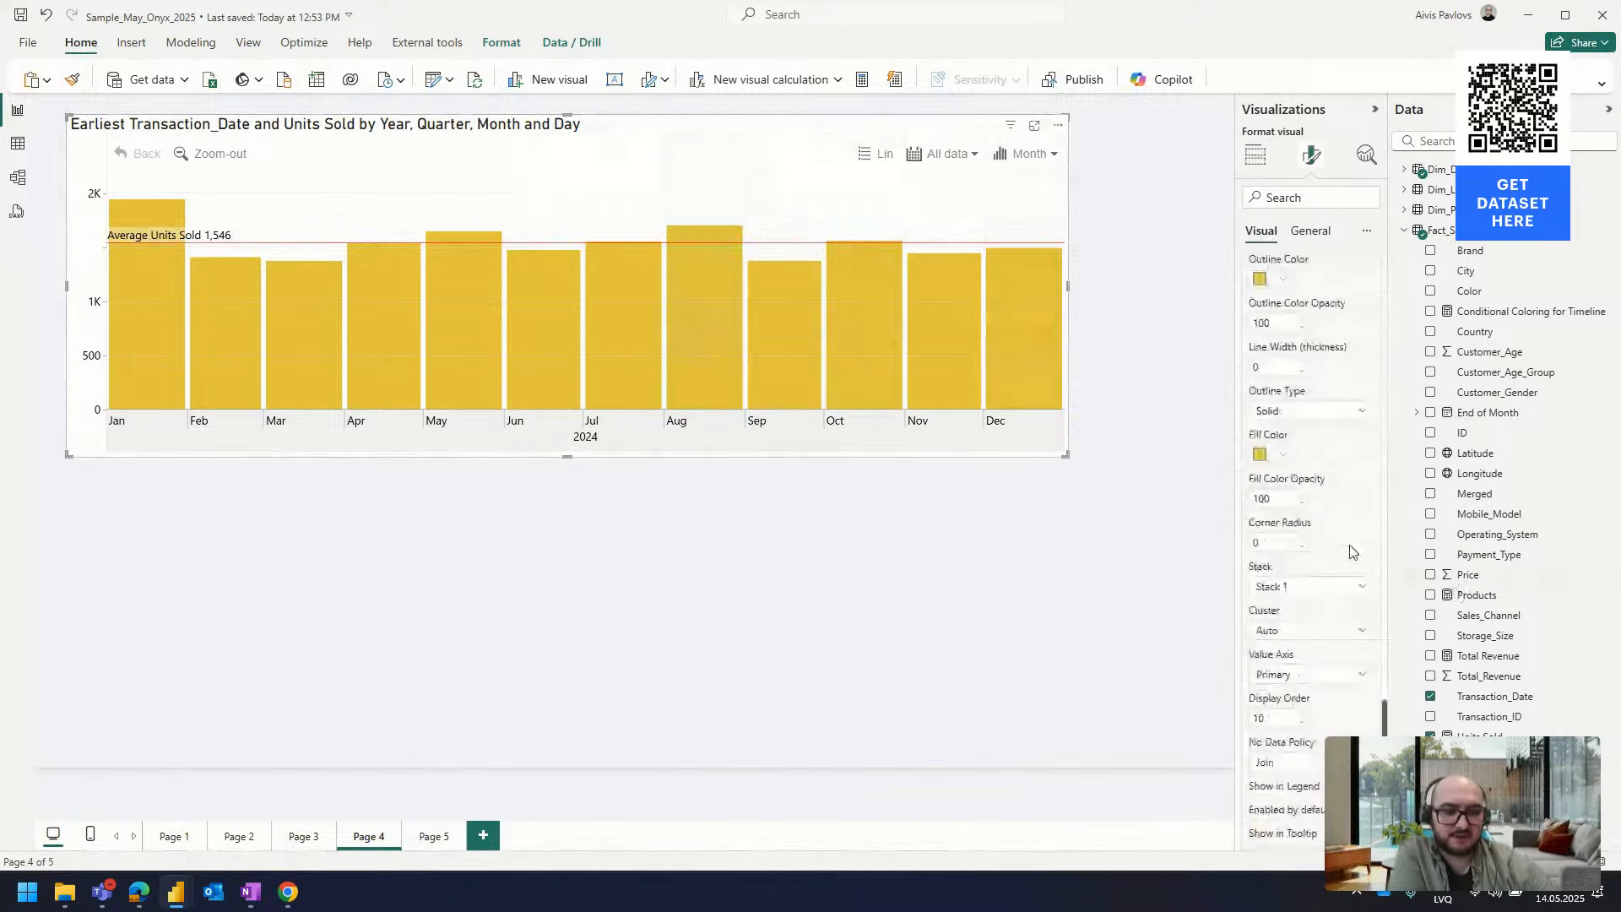
pyautogui.scroll(-2, 1349, 551)
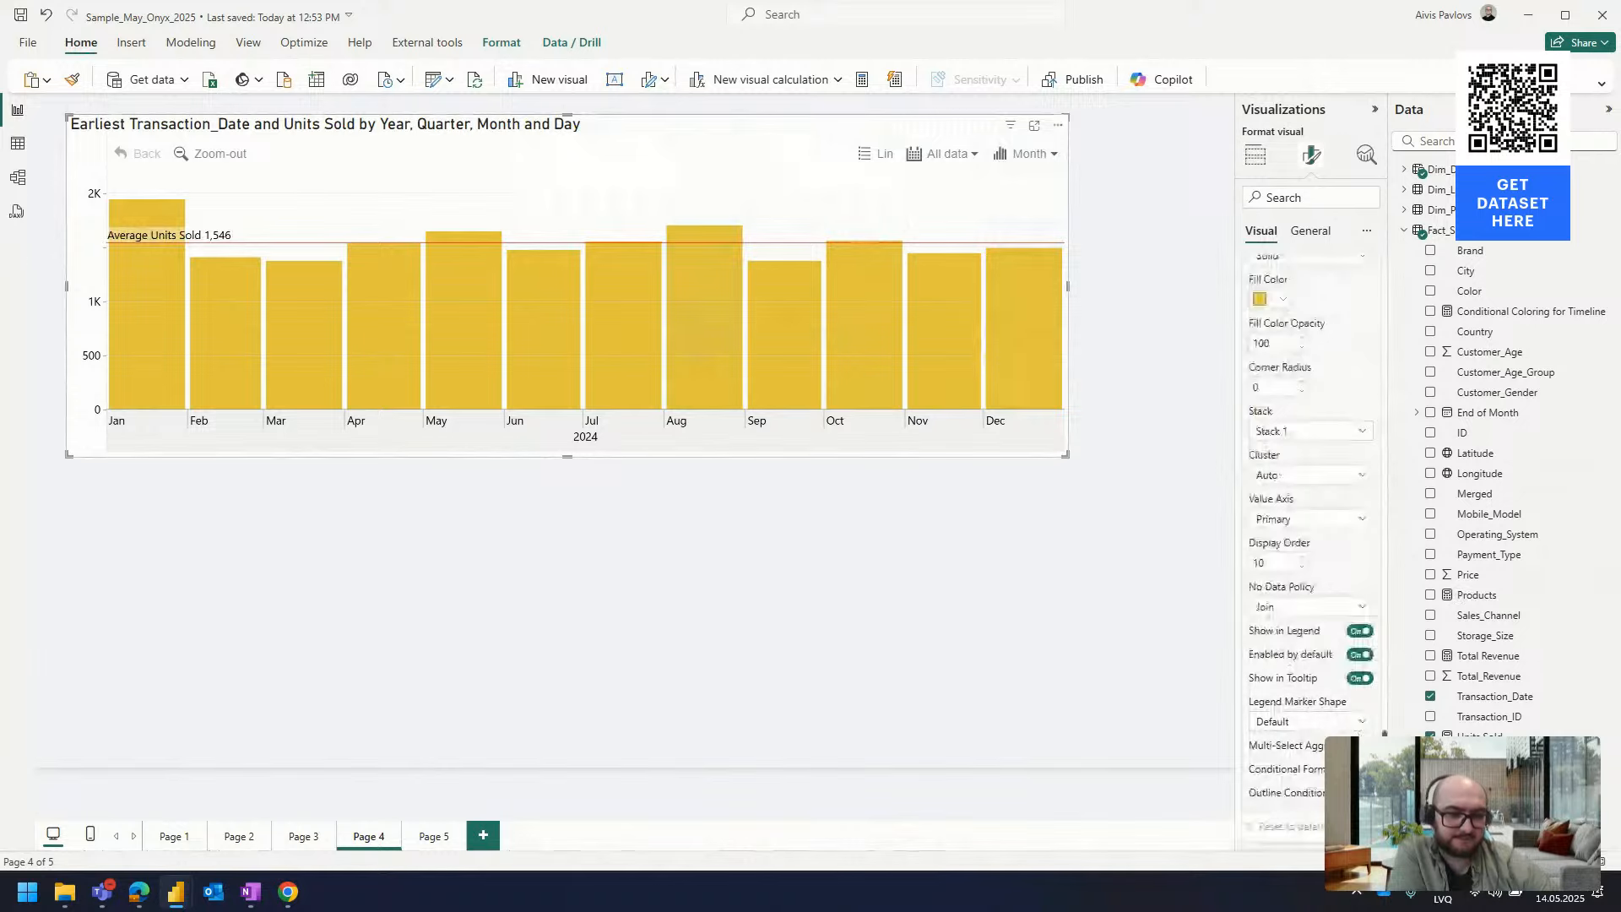
pyautogui.click(1360, 768)
pyautogui.scroll(-2, 1369, 652)
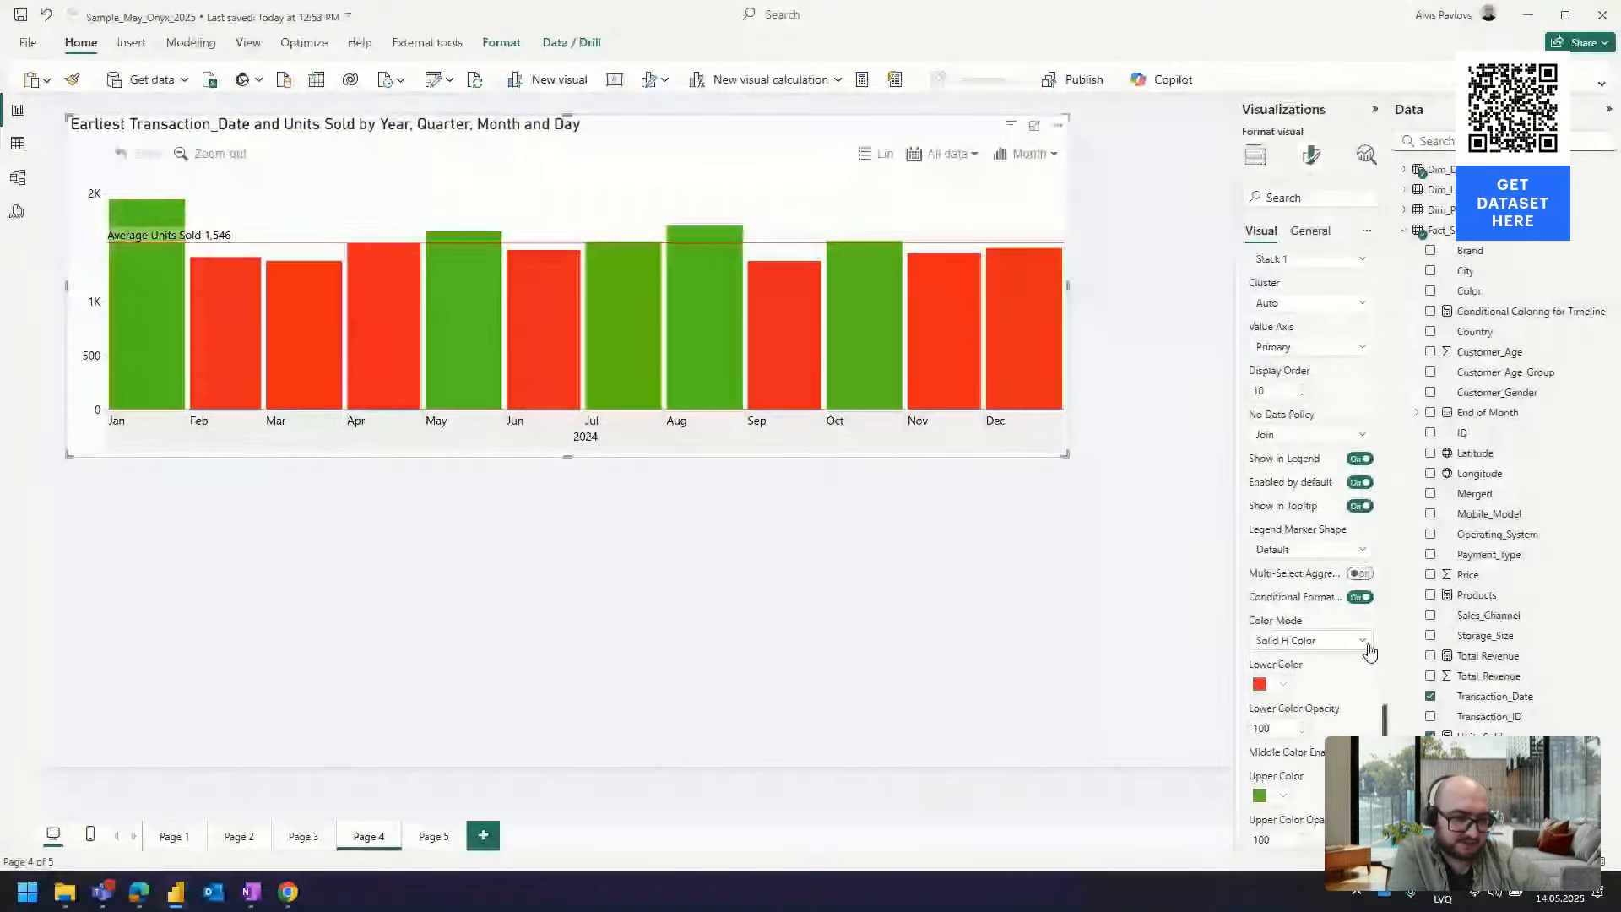
pyautogui.scroll(-2, 1338, 599)
pyautogui.scroll(-1, 1306, 550)
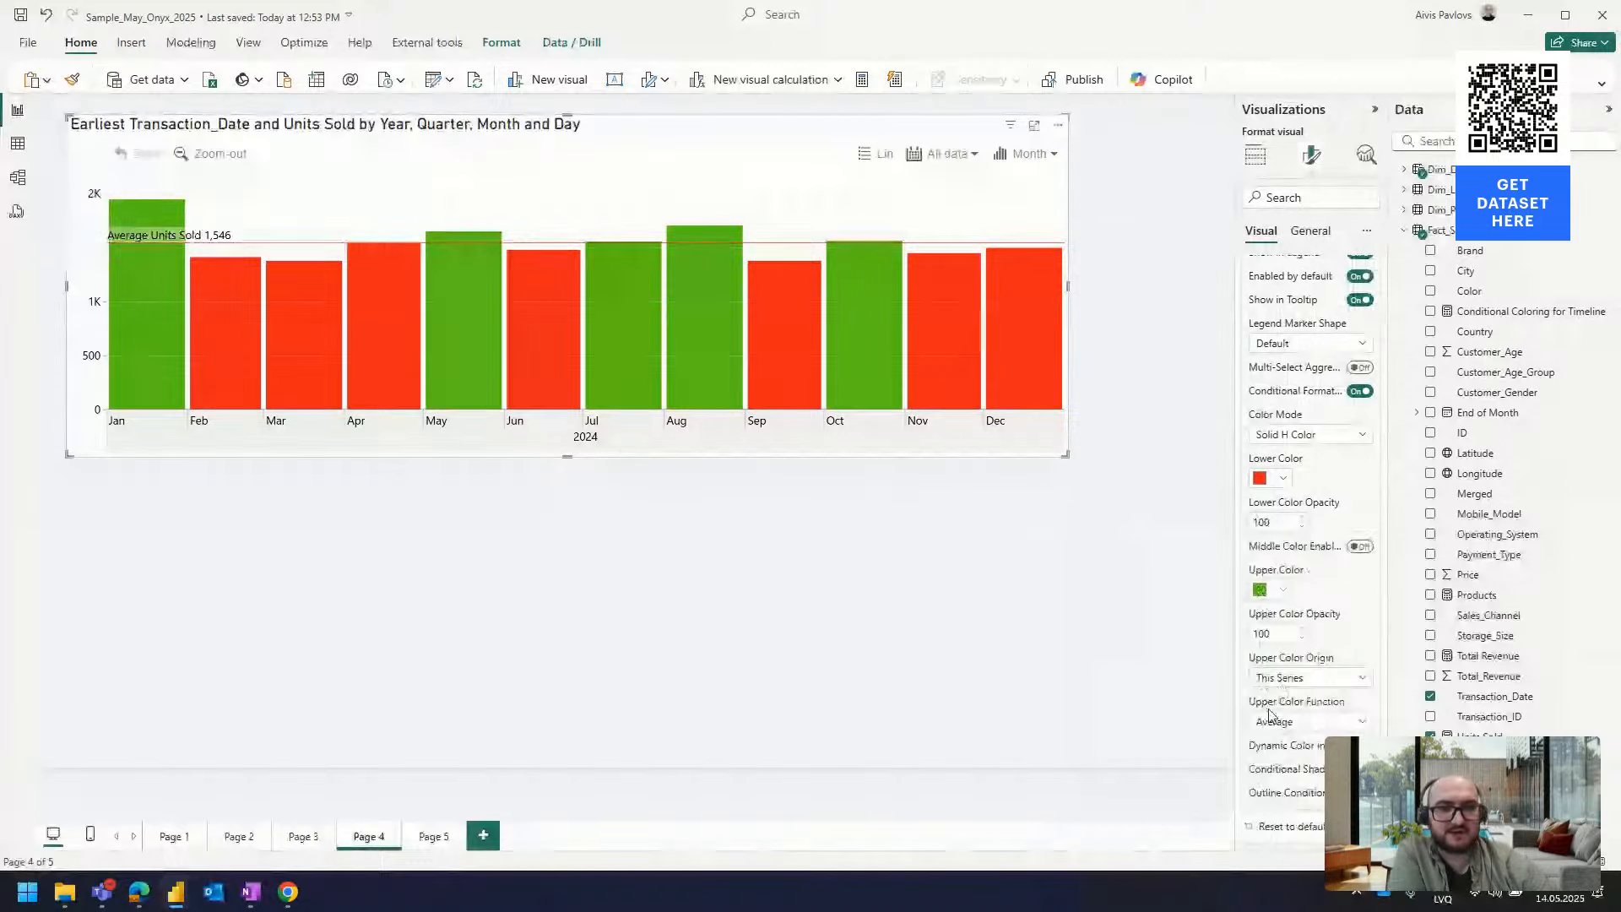
# Examine the available upper color functions and upper color origins for Series 1's conditional formatting
pyautogui.moveTo(196, 290)
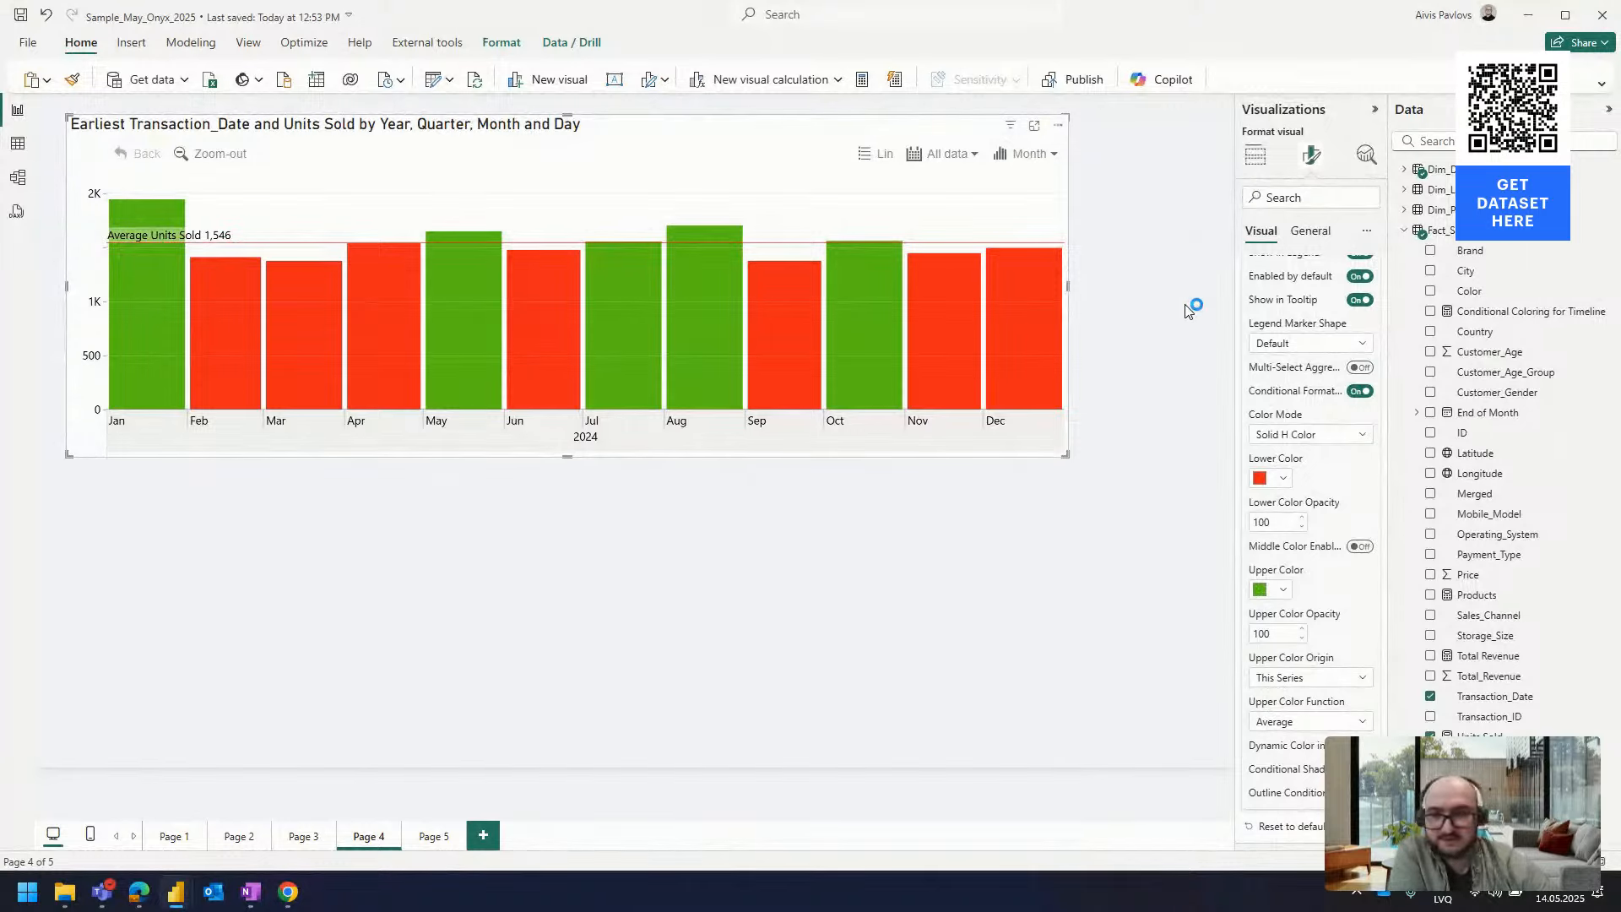
pyautogui.click(1285, 721)
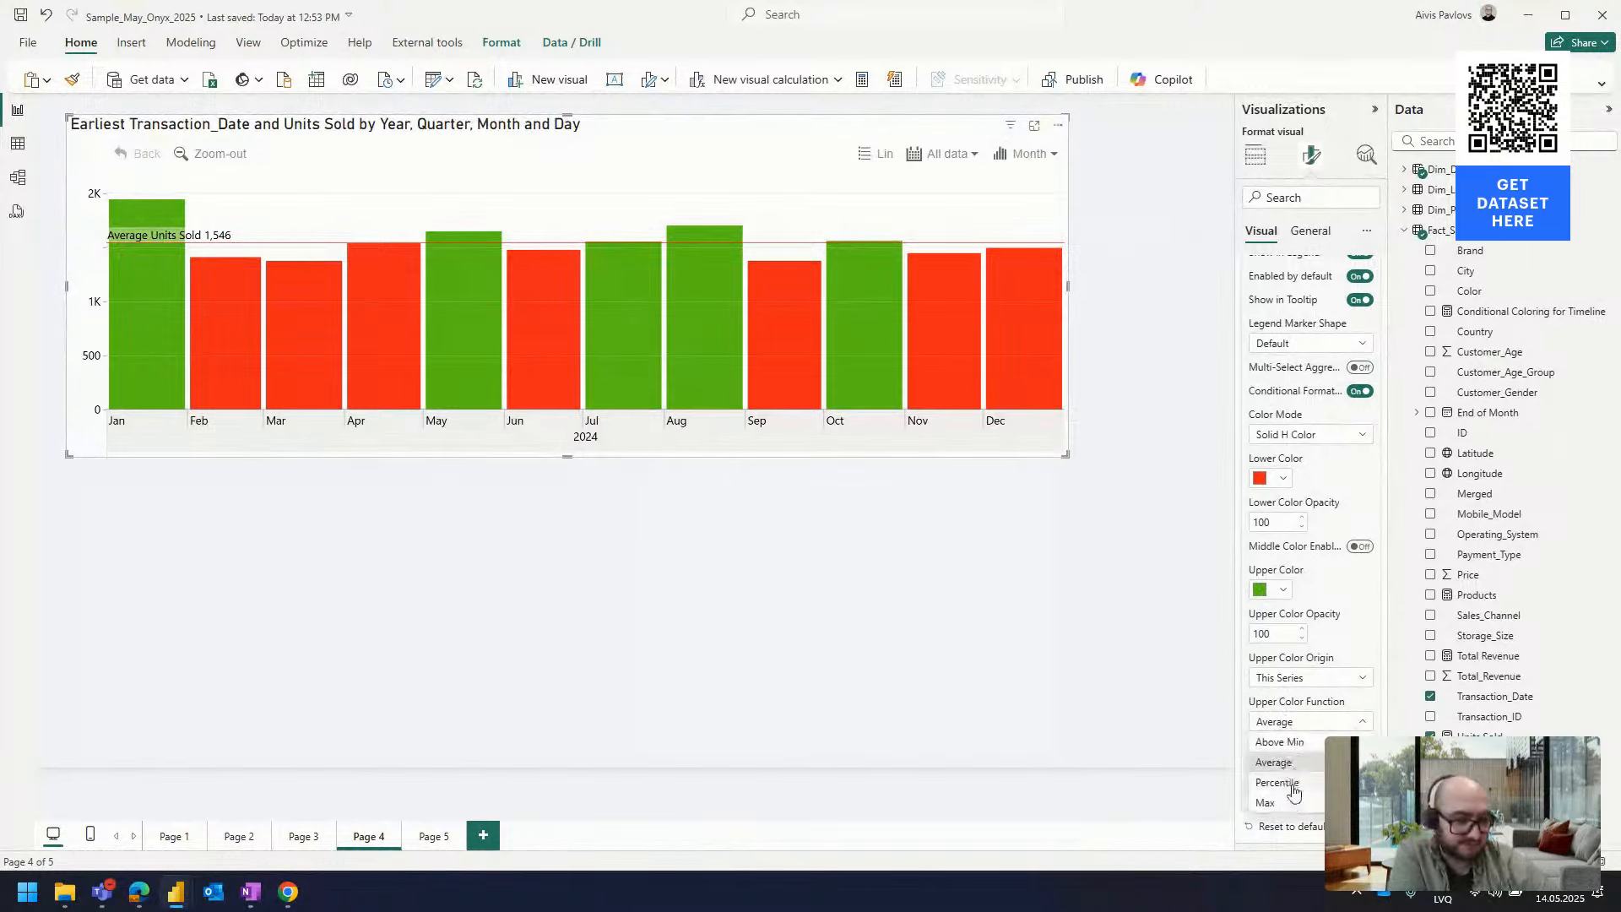
pyautogui.click(1321, 678)
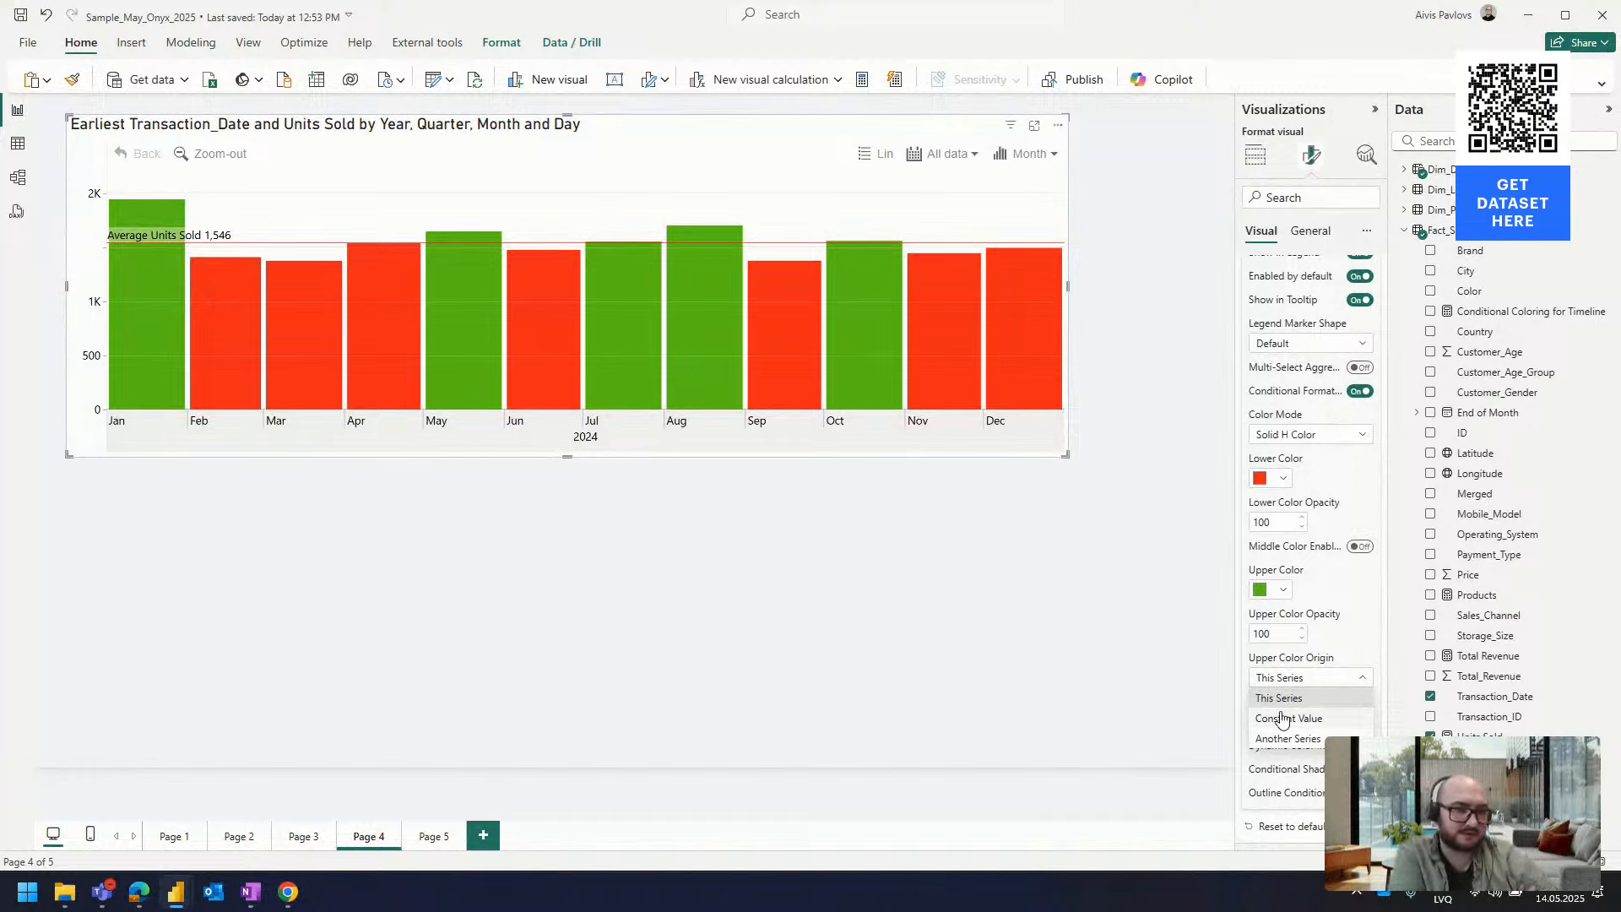
pyautogui.click(1255, 155)
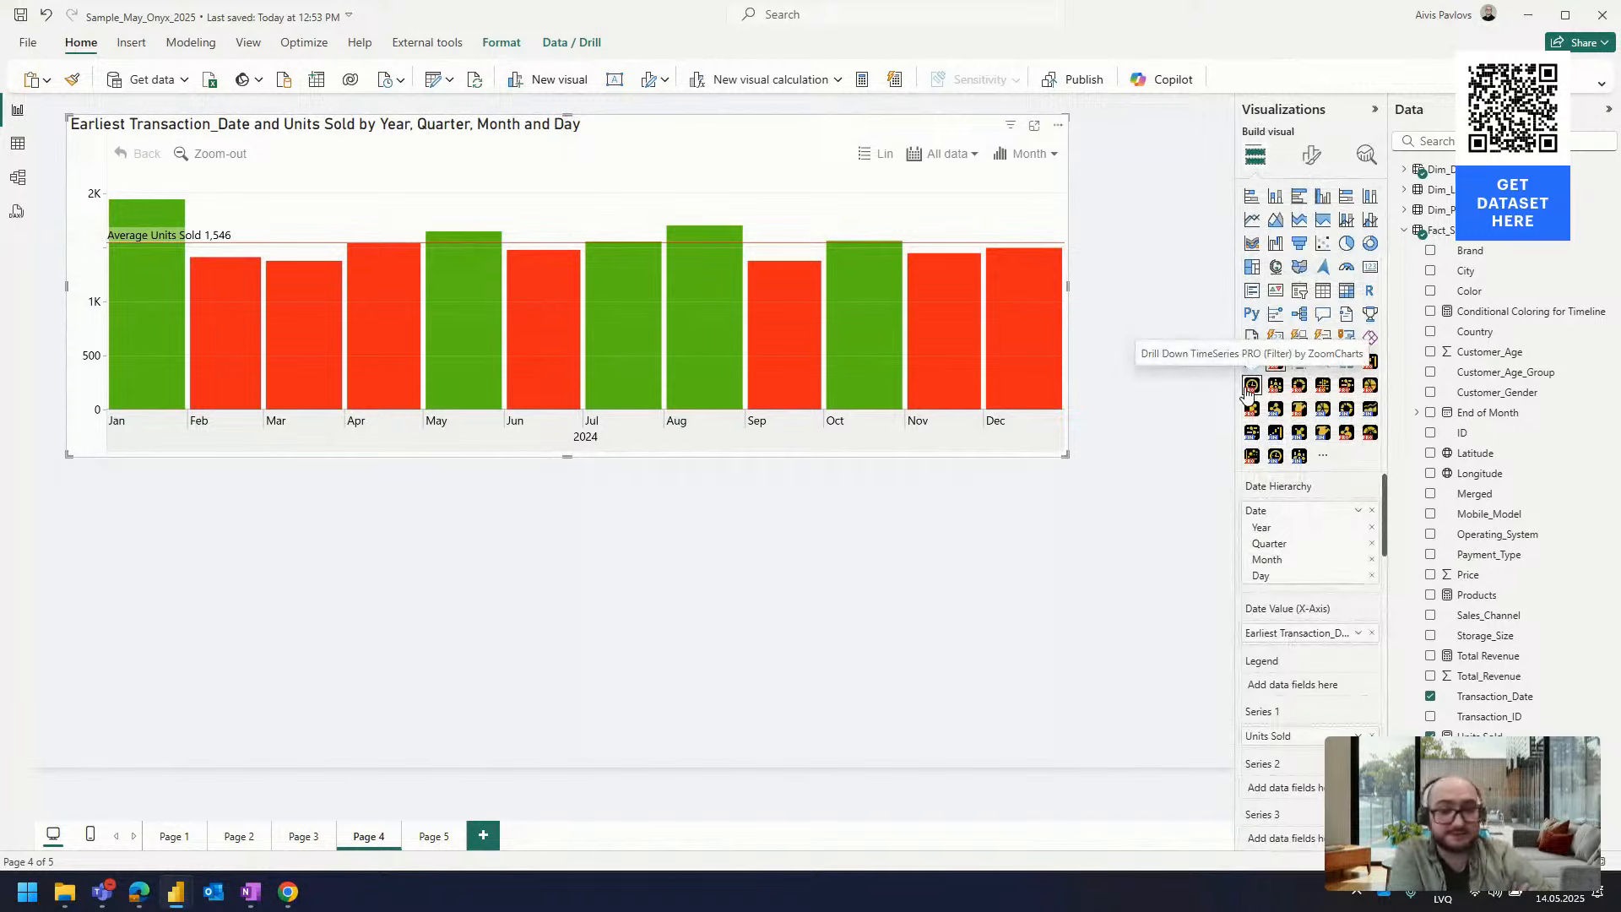
pyautogui.moveTo(1004, 208)
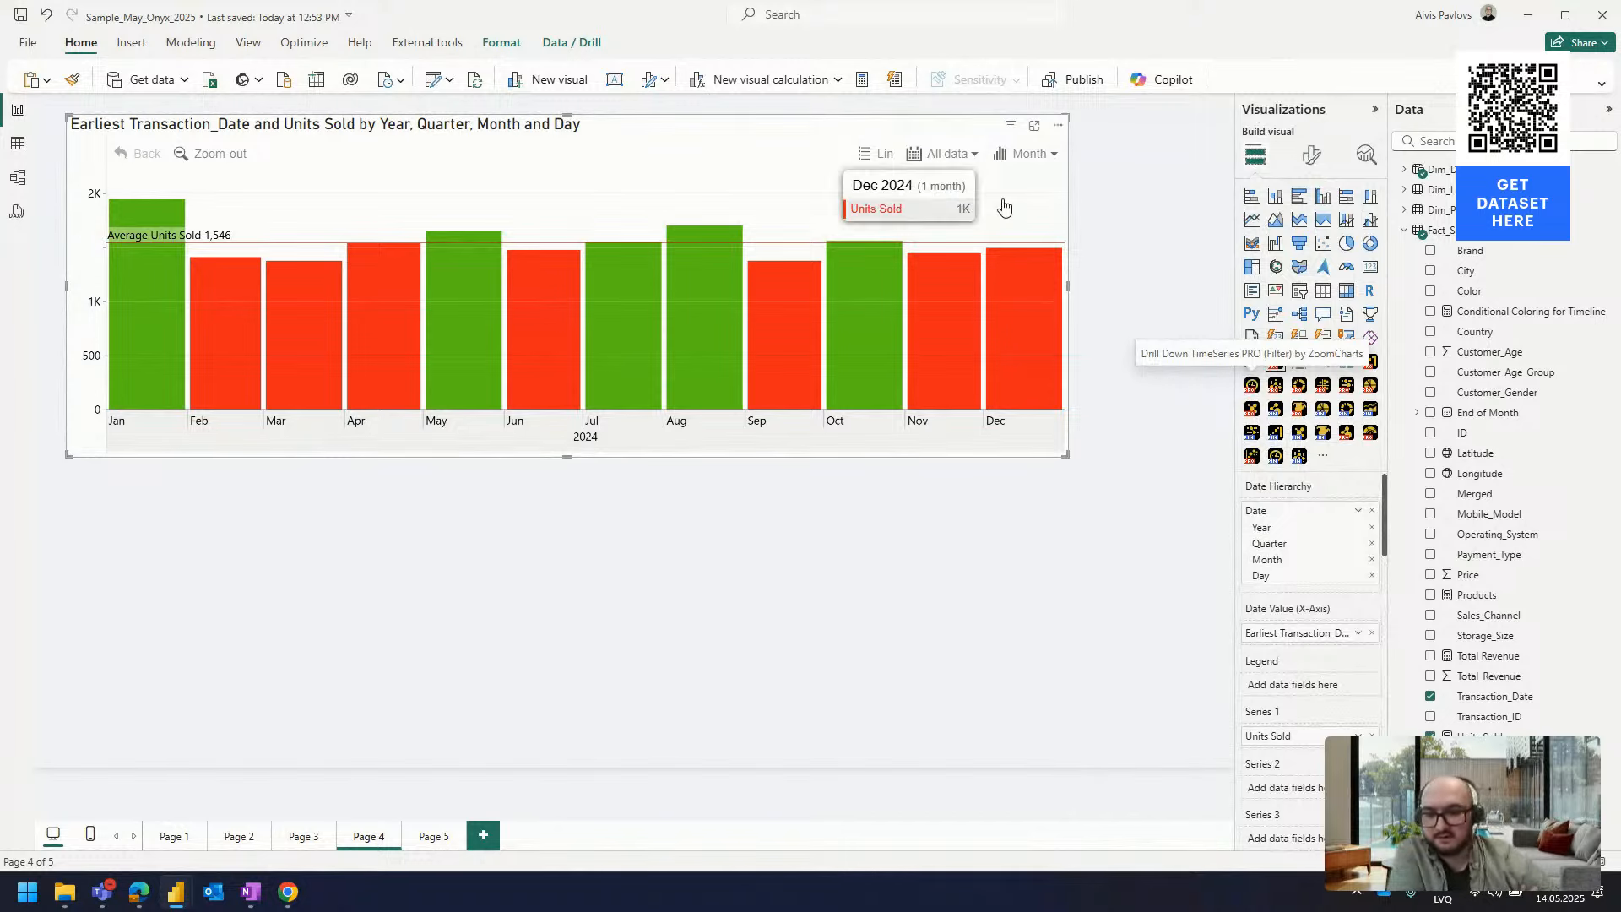
# View the timeline on the Page 1 dashboard for comparison and return to Page 4
pyautogui.click(302, 838)
pyautogui.click(239, 838)
pyautogui.click(174, 838)
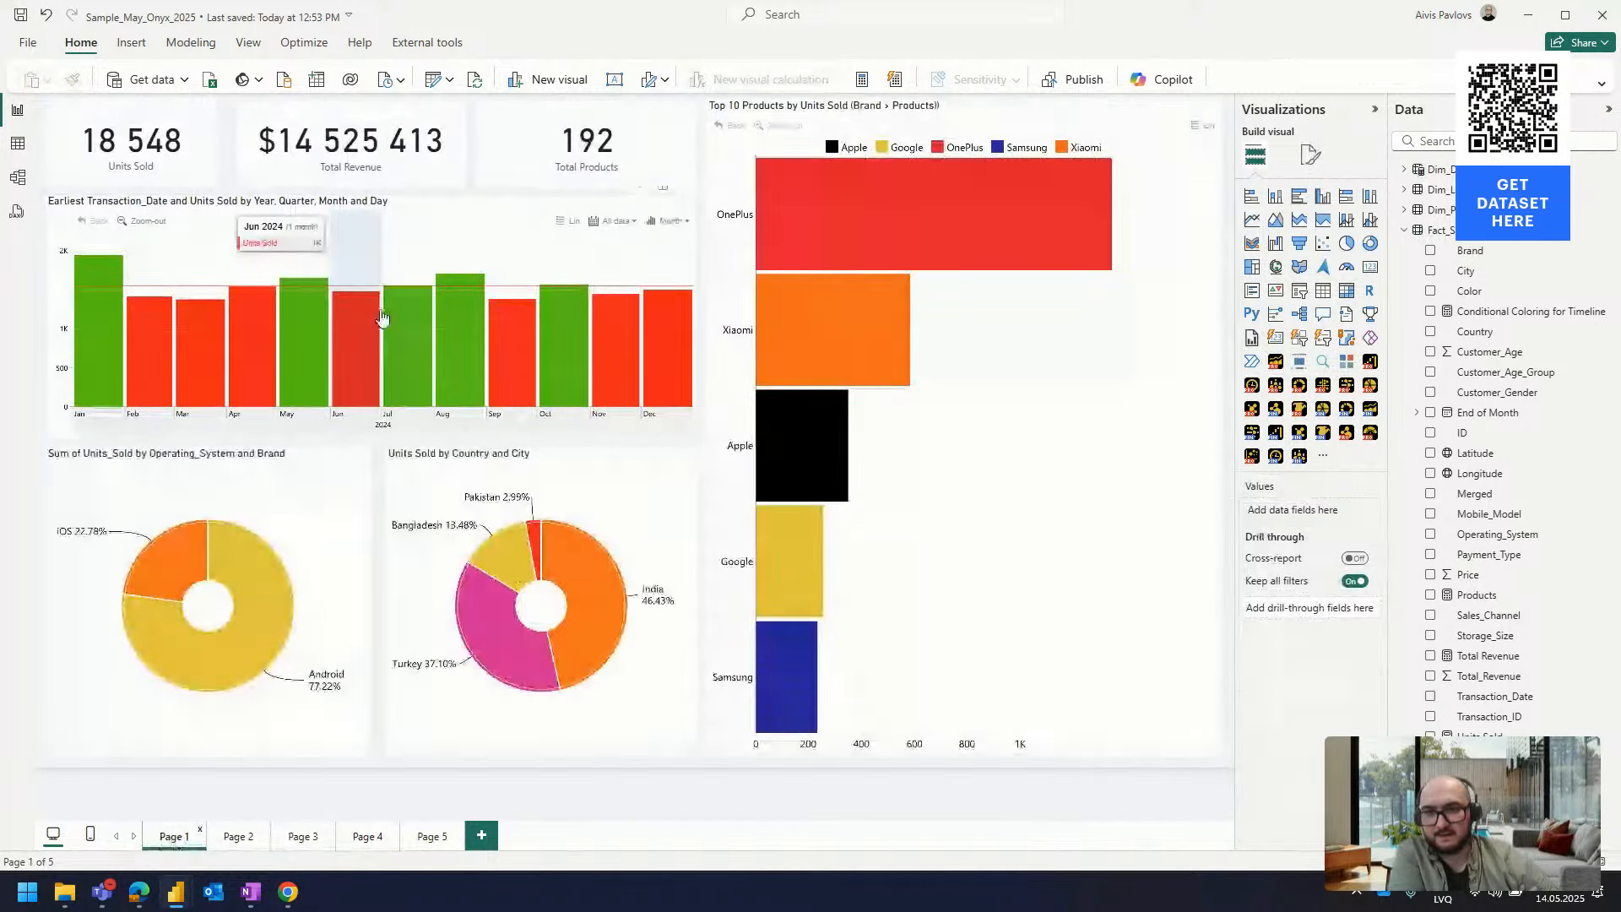
pyautogui.click(369, 836)
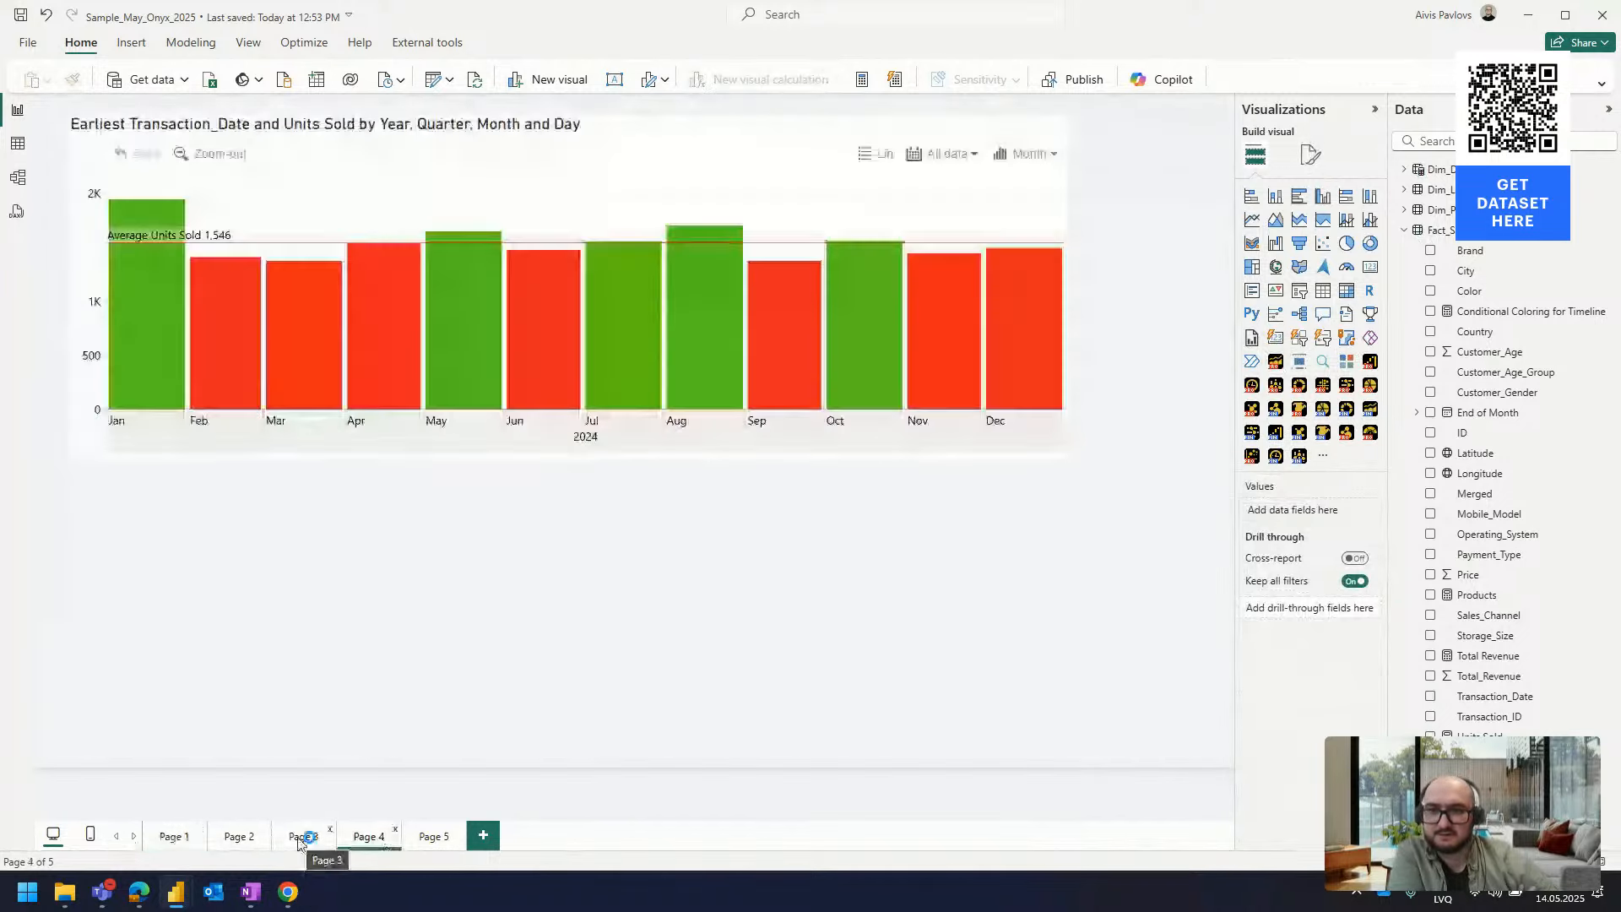
# On Page 3, switch the timeline's Date fields to hierarchies, keeping Year, Quarter and Month above week and only Day below it
pyautogui.click(299, 838)
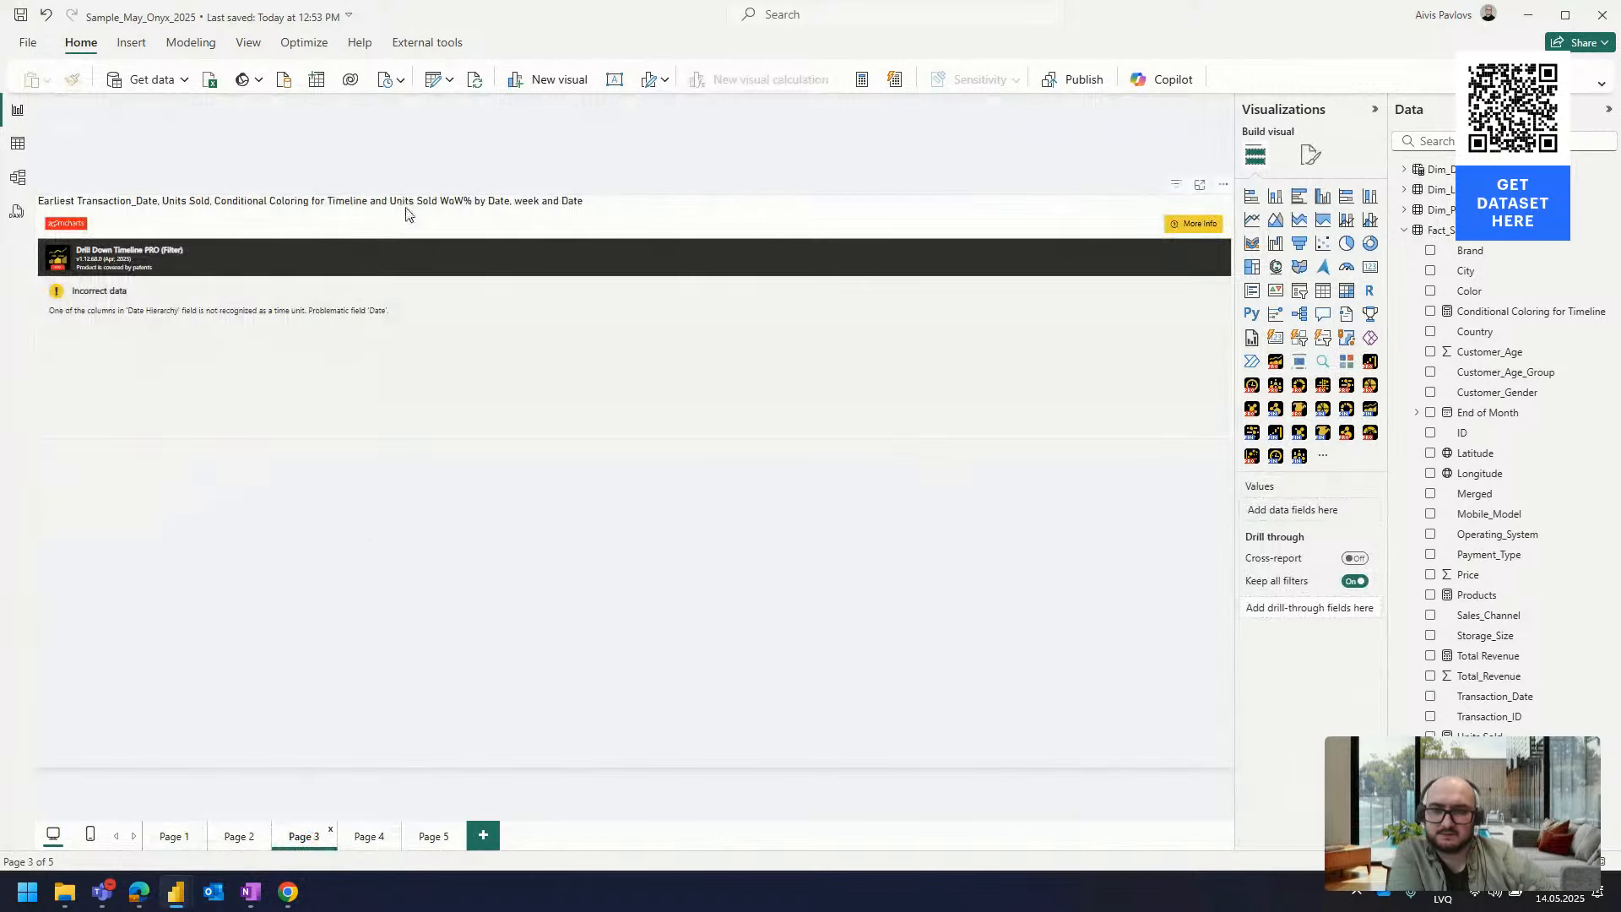
pyautogui.click(684, 218)
pyautogui.click(1362, 516)
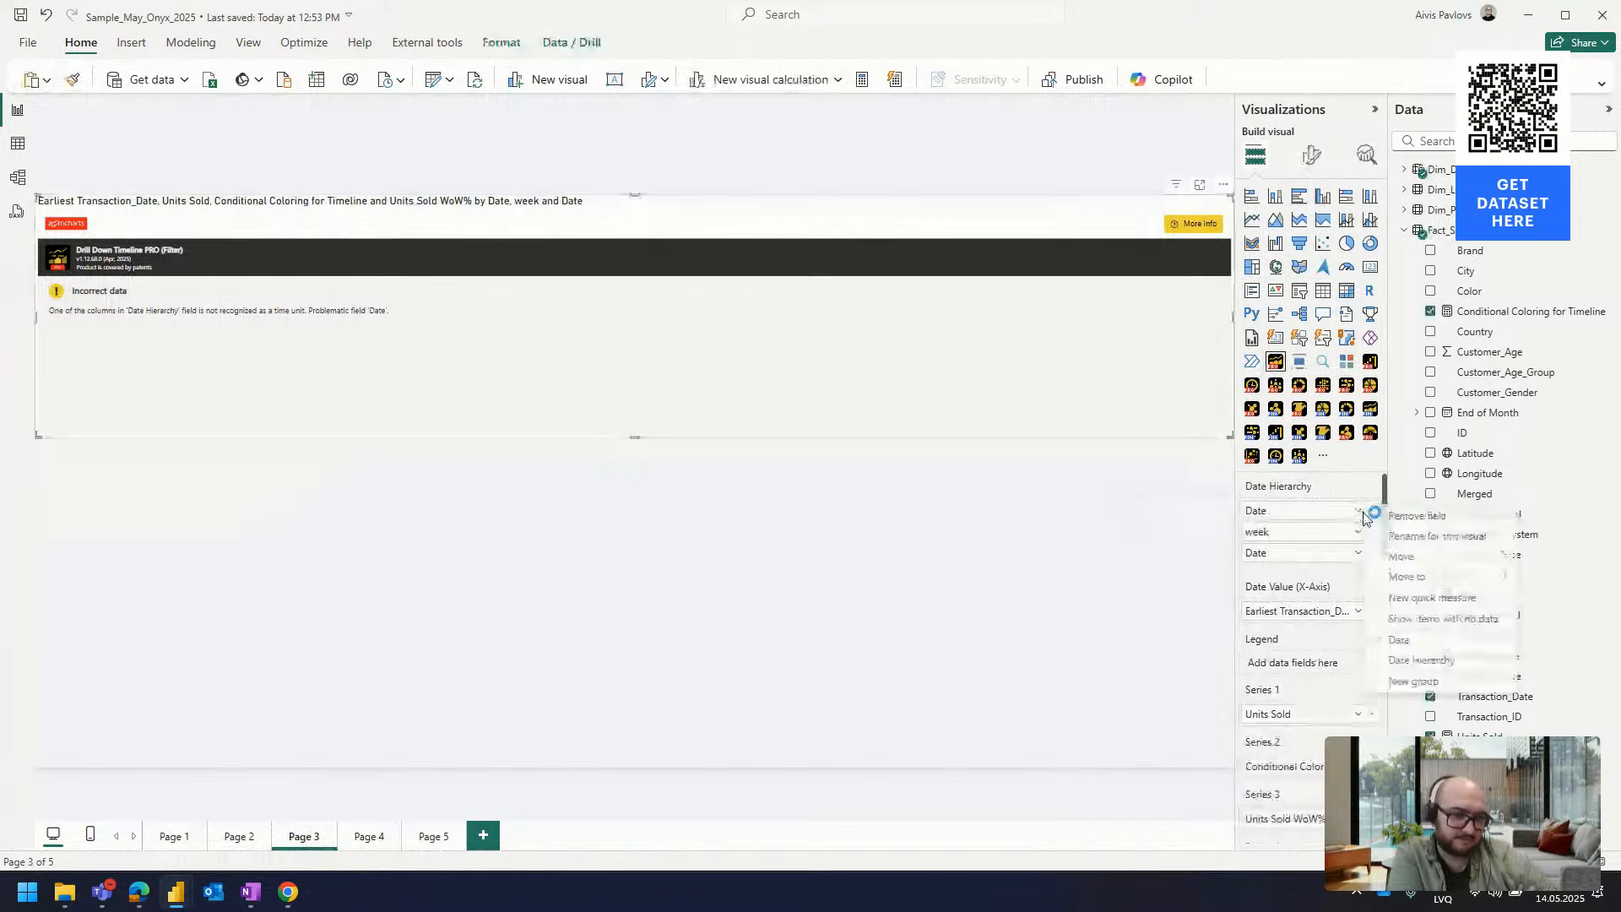
pyautogui.click(1376, 581)
pyautogui.click(1372, 577)
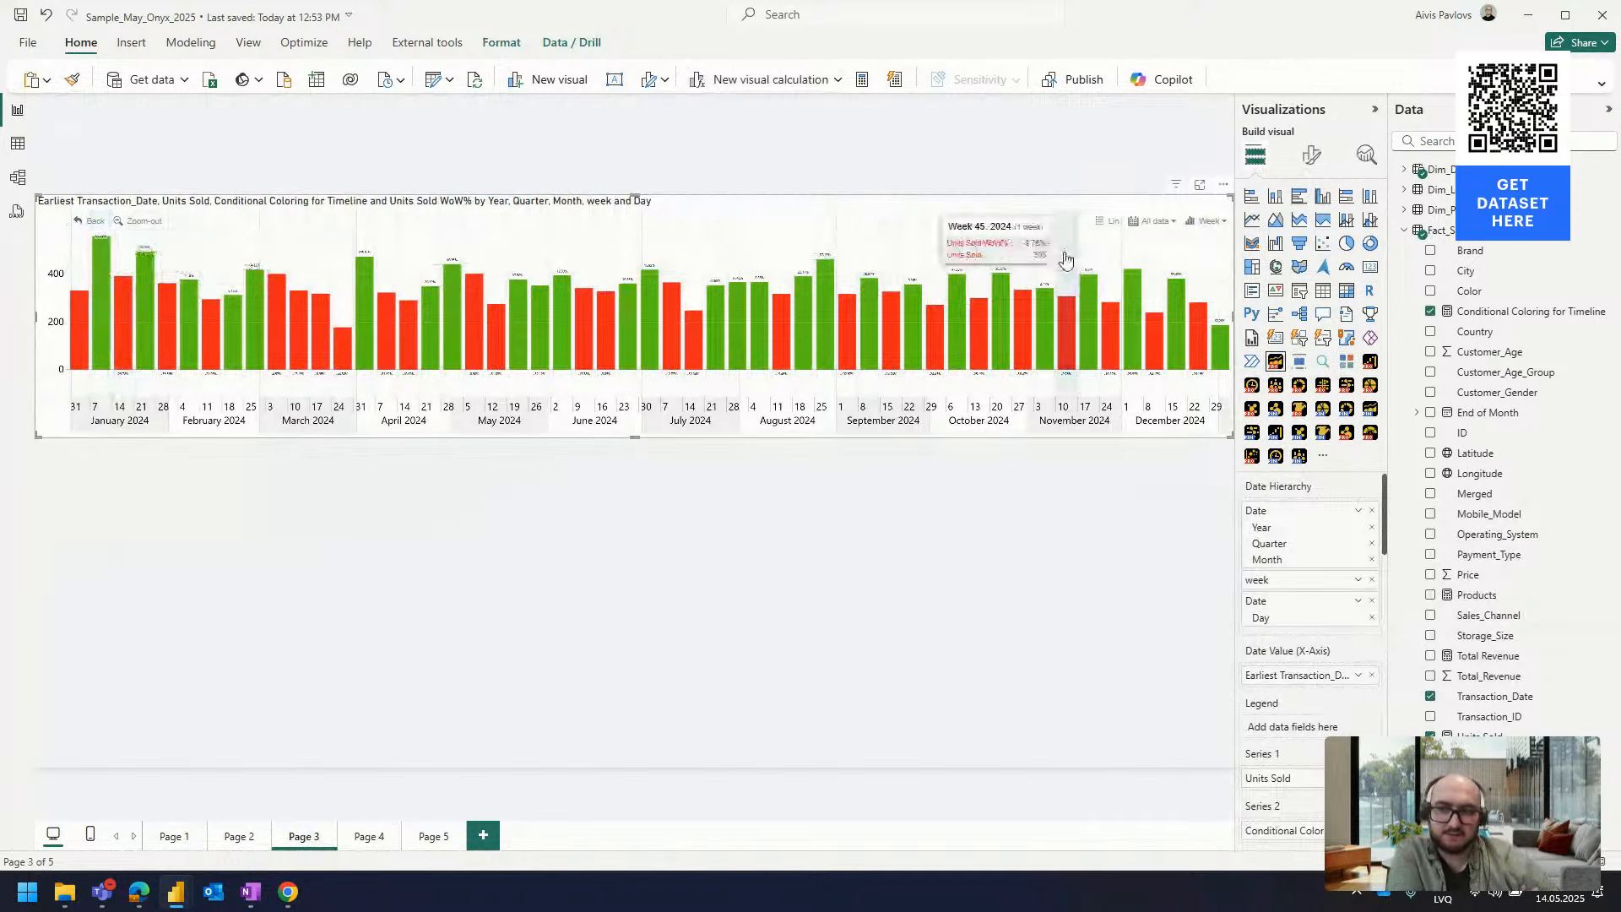
# Show the weekly timeline in focus mode and examine the weeks from late January to May 2024 up close
pyautogui.click(1199, 184)
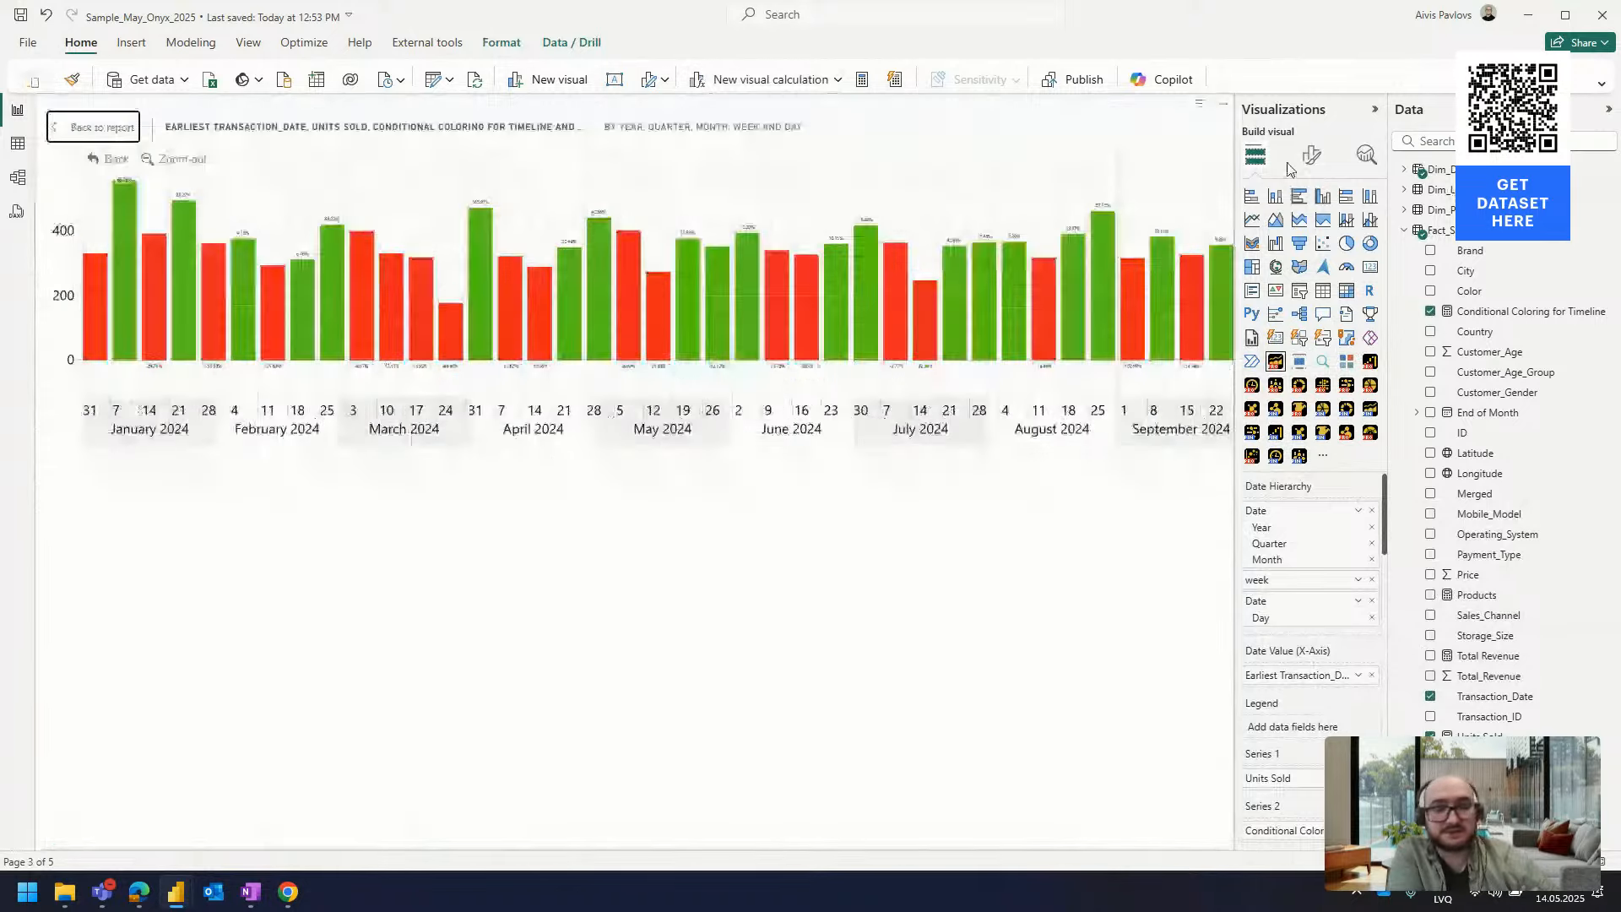
pyautogui.scroll(2, 549, 485)
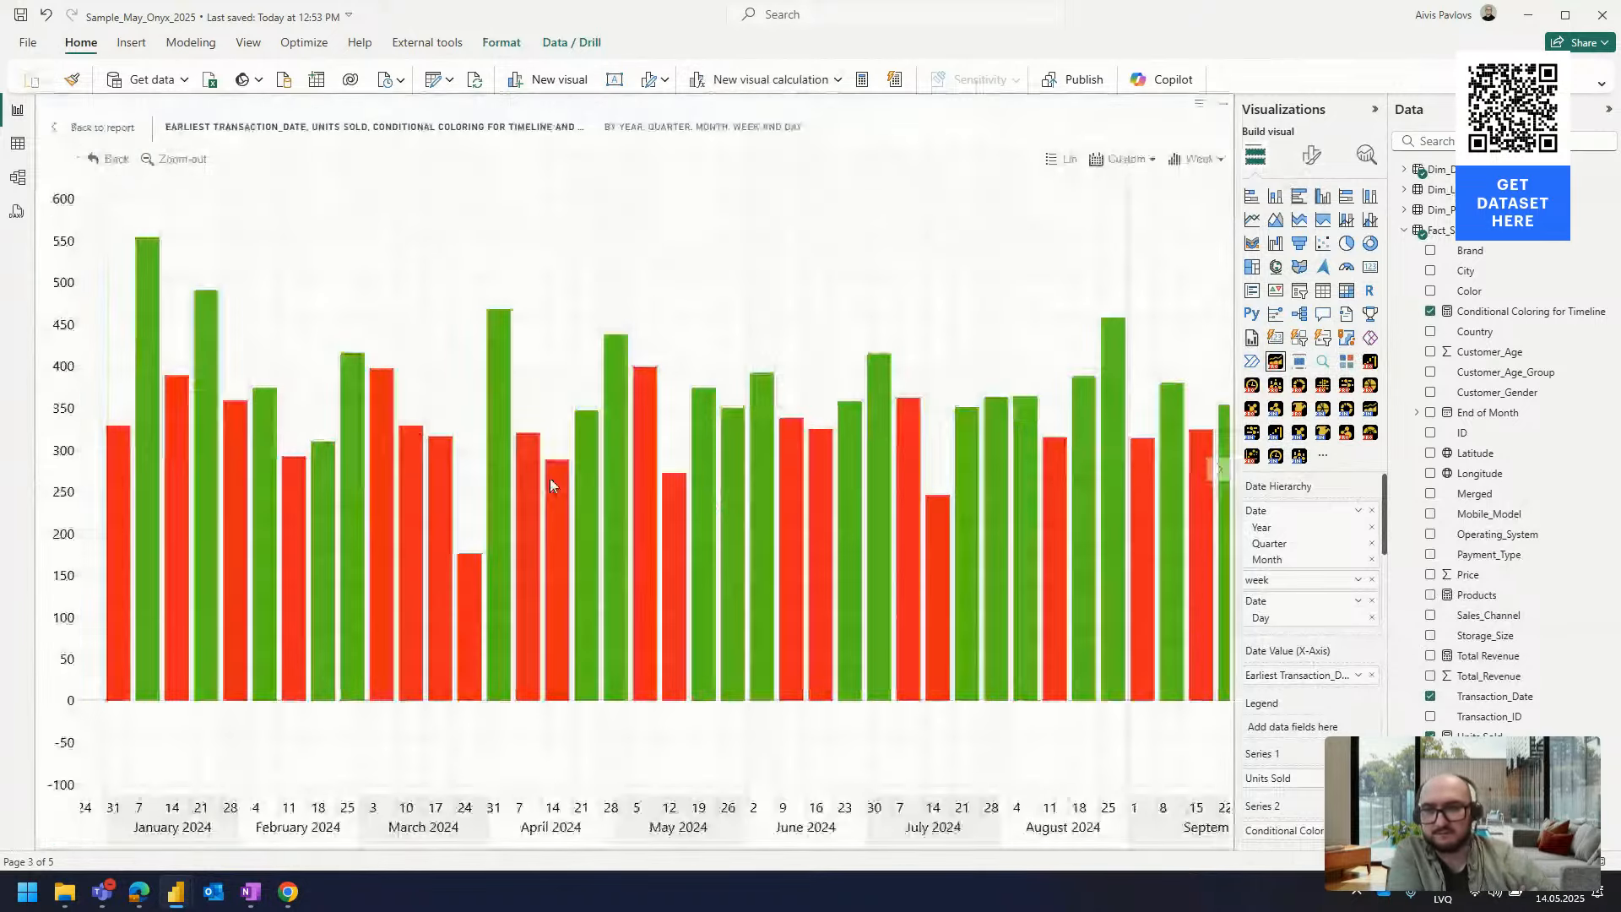
pyautogui.scroll(2, 551, 480)
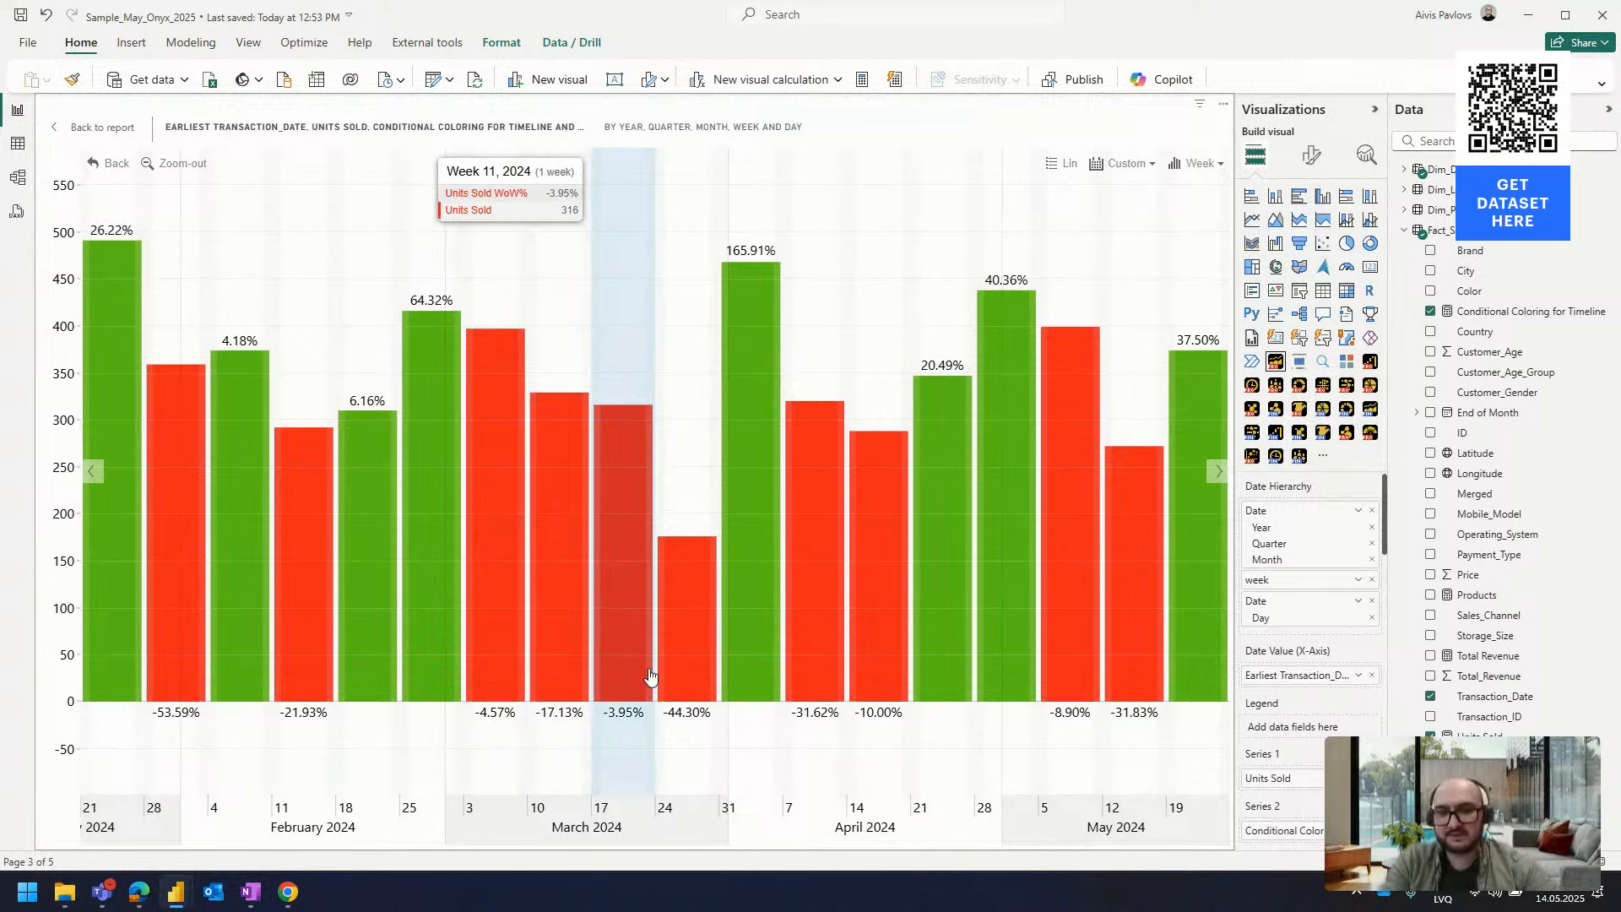
# Turn off conditional formatting for the Series 1 columns of the weekly timeline and inspect the March to July columns
pyautogui.click(1311, 155)
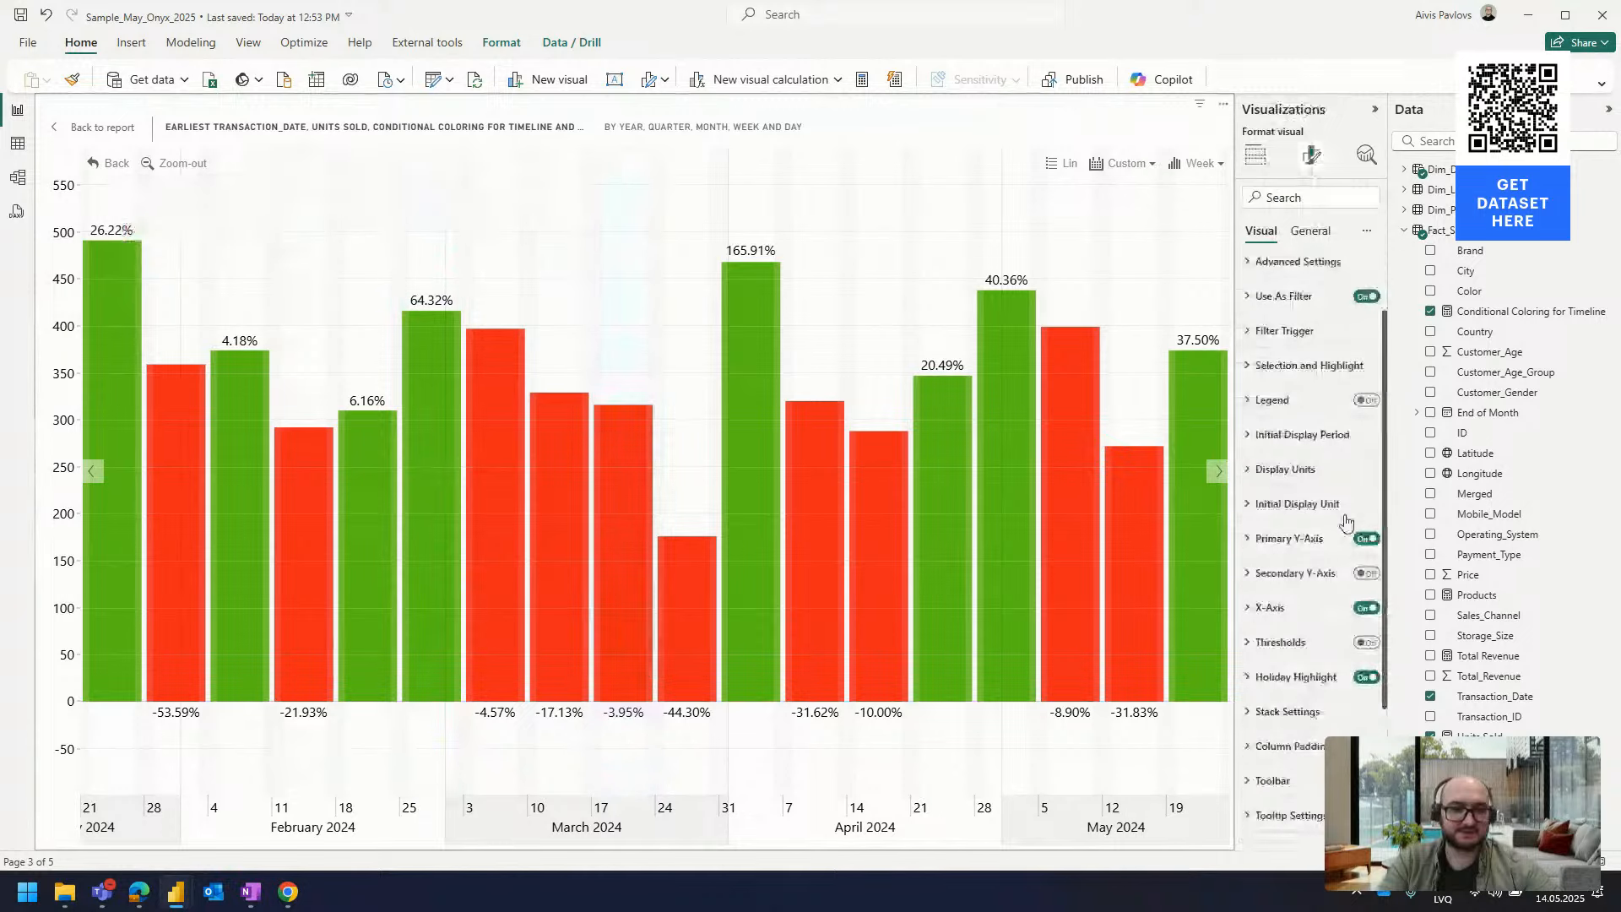
pyautogui.scroll(-3, 1346, 523)
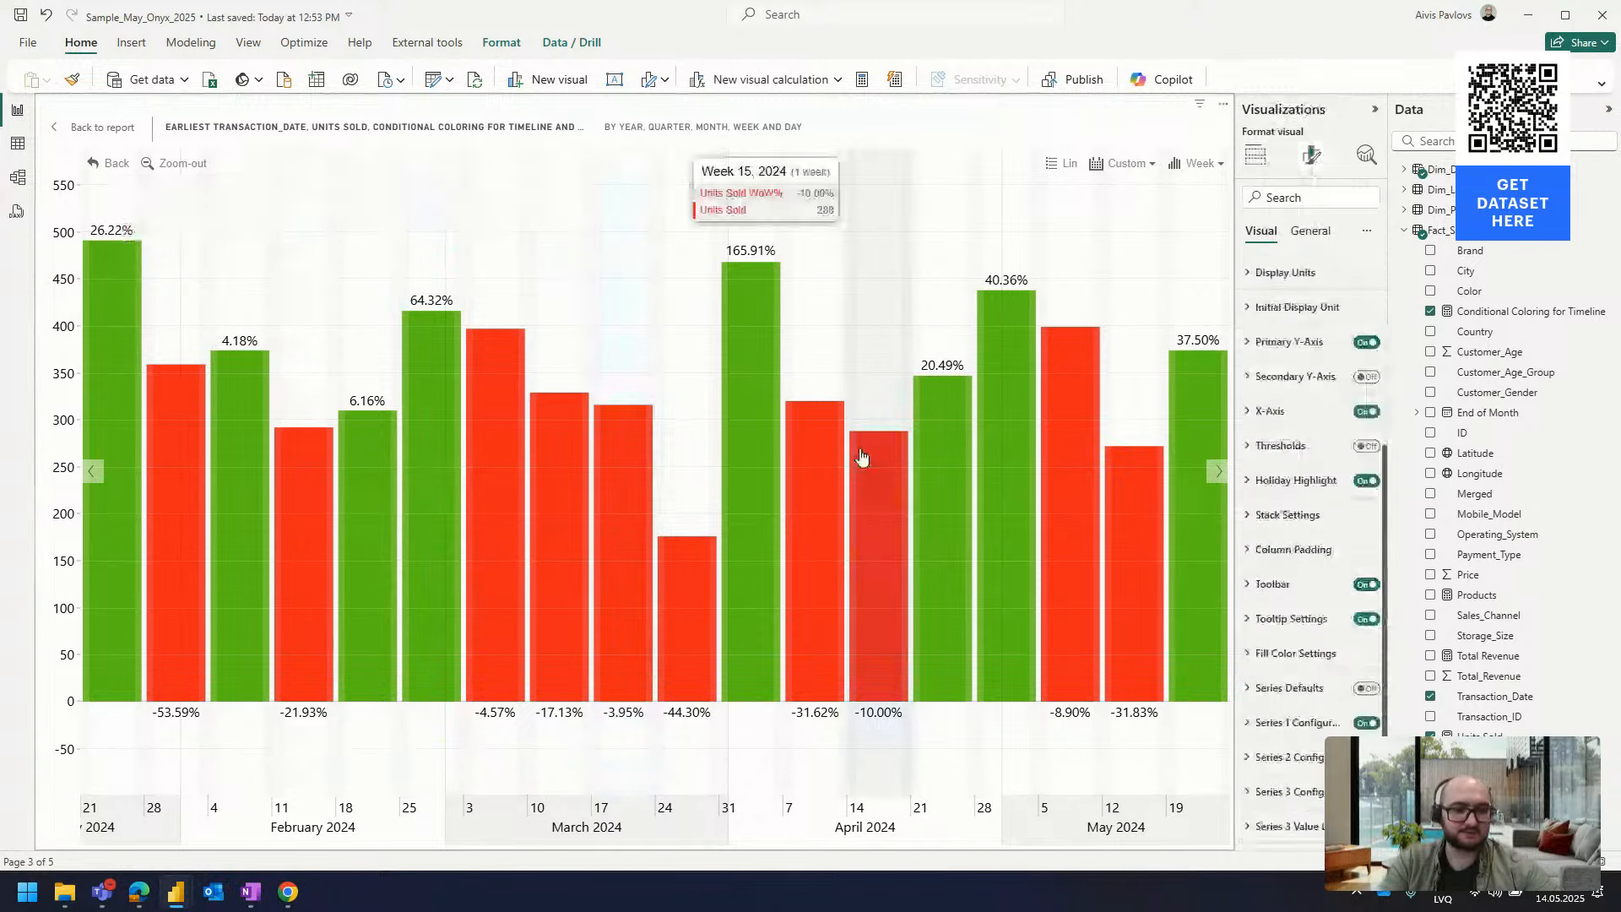
pyautogui.click(1326, 718)
pyautogui.scroll(-5, 1324, 640)
pyautogui.scroll(-8, 1321, 641)
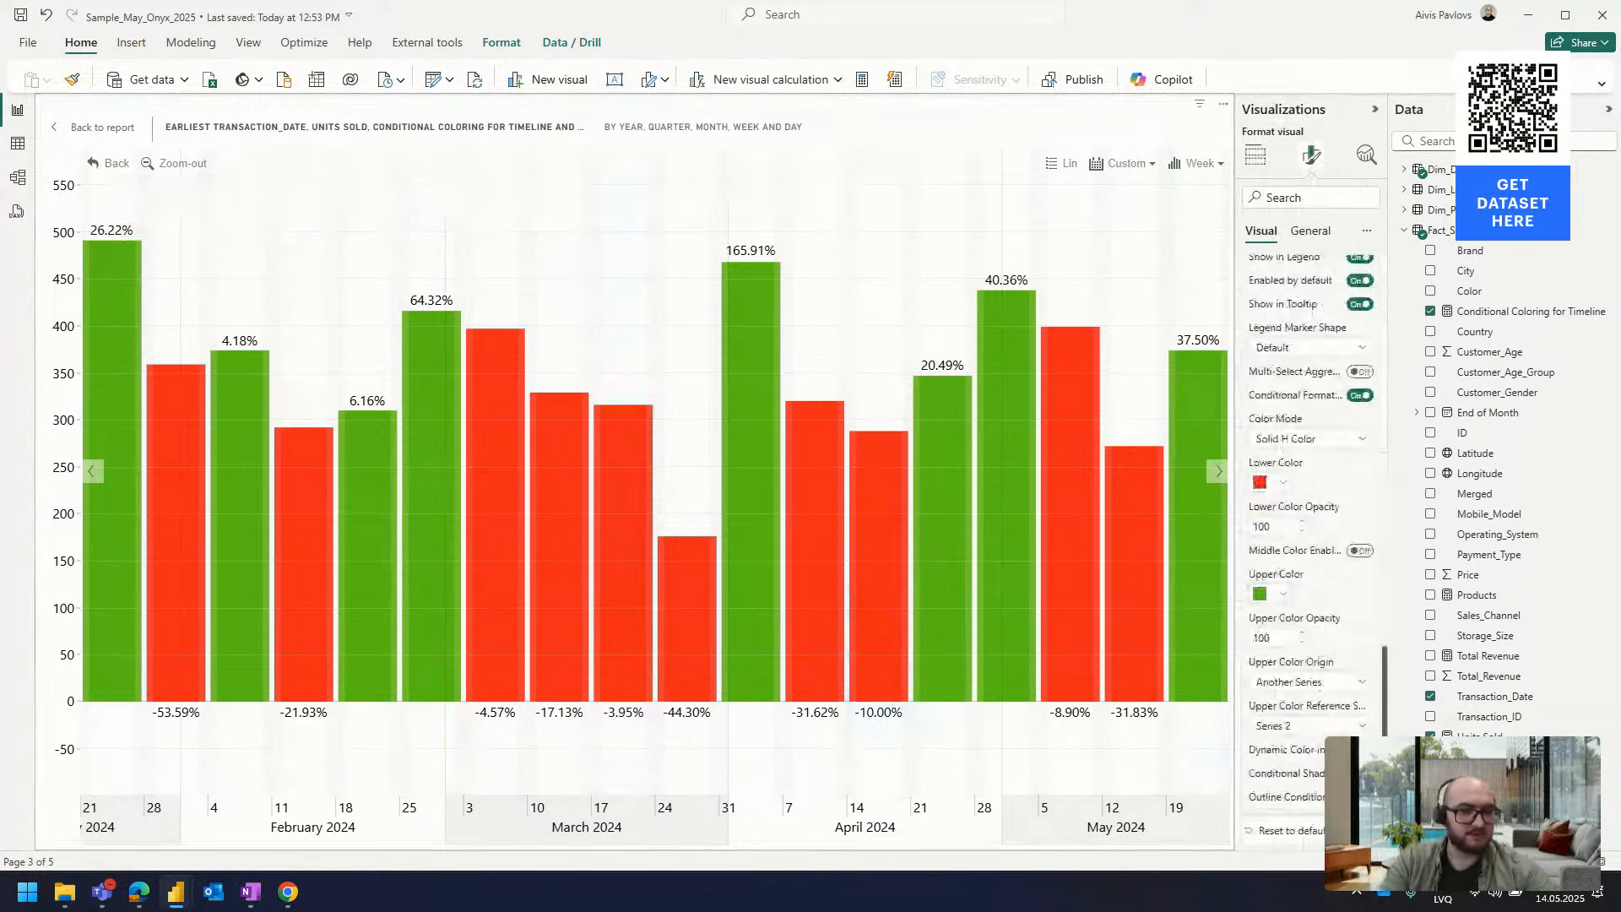
pyautogui.click(1361, 396)
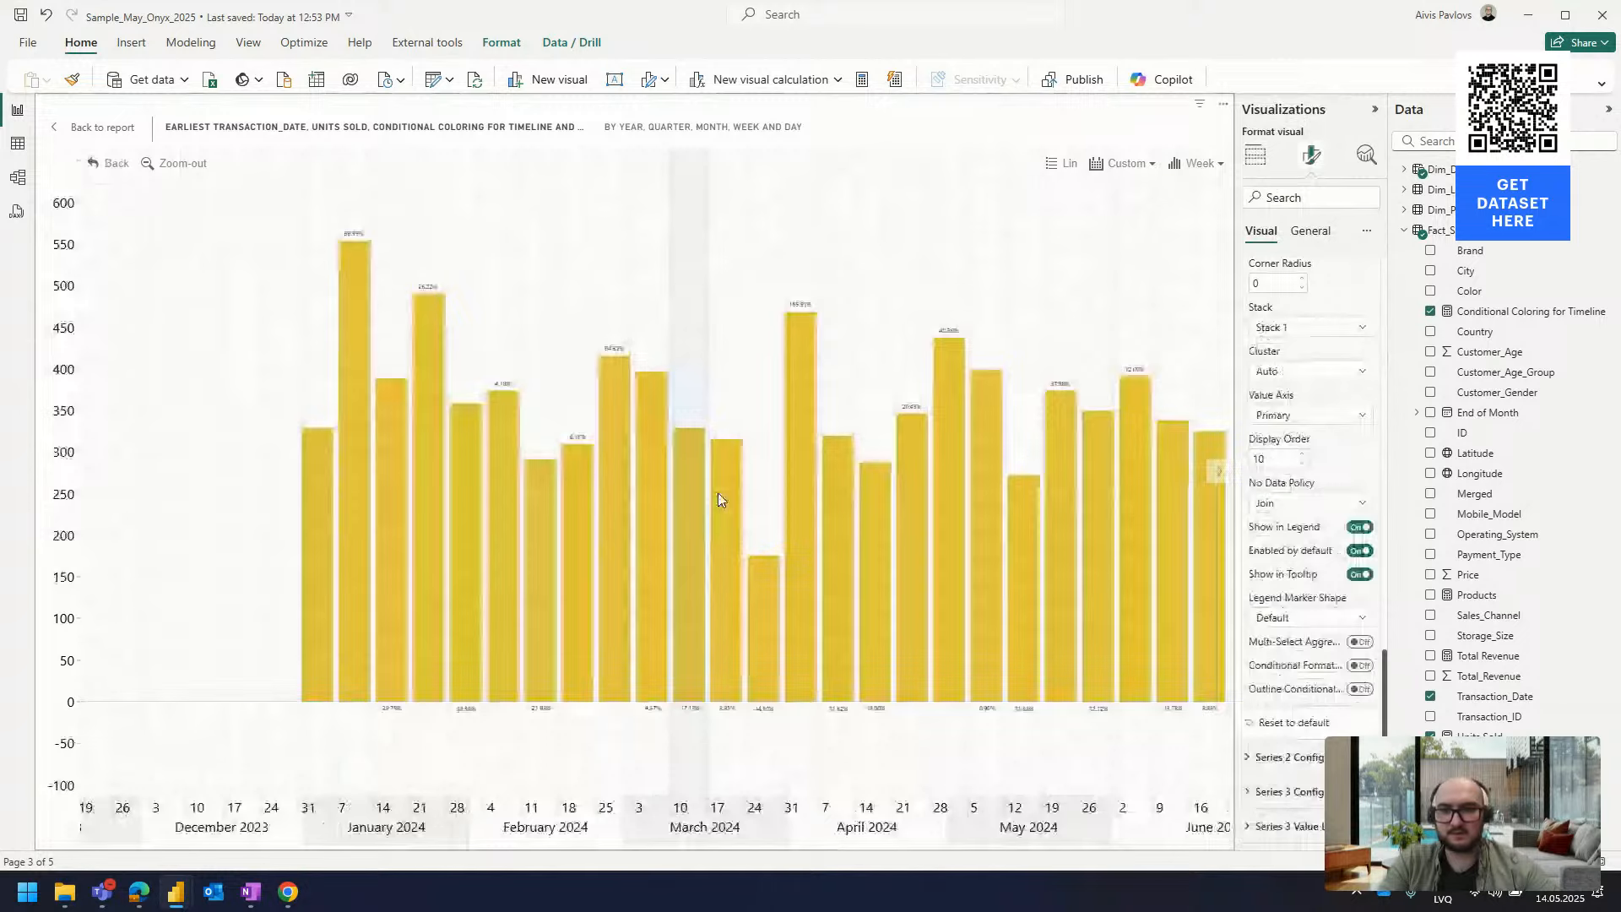
pyautogui.scroll(2, 585, 428)
pyautogui.moveTo(585, 428); pyautogui.dragTo(583, 473)
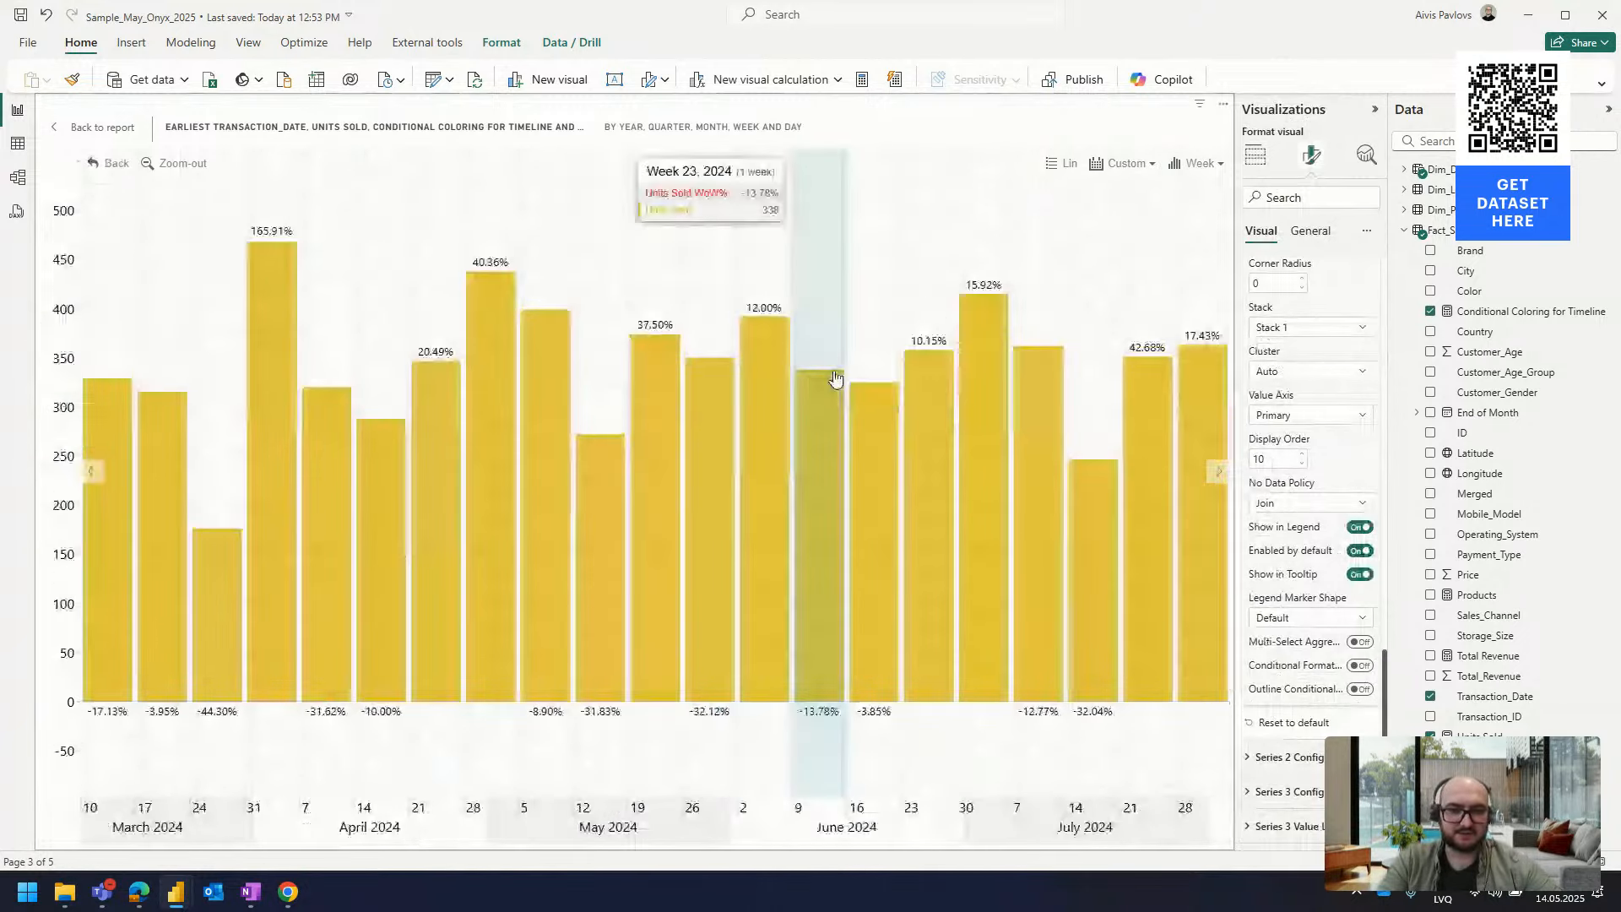
# Turn on background conditional formatting for the Series 3 value labels in Solid H Color mode, with a background opacity of 40
pyautogui.click(1301, 817)
pyautogui.scroll(-3, 1322, 708)
pyautogui.scroll(-2, 1322, 680)
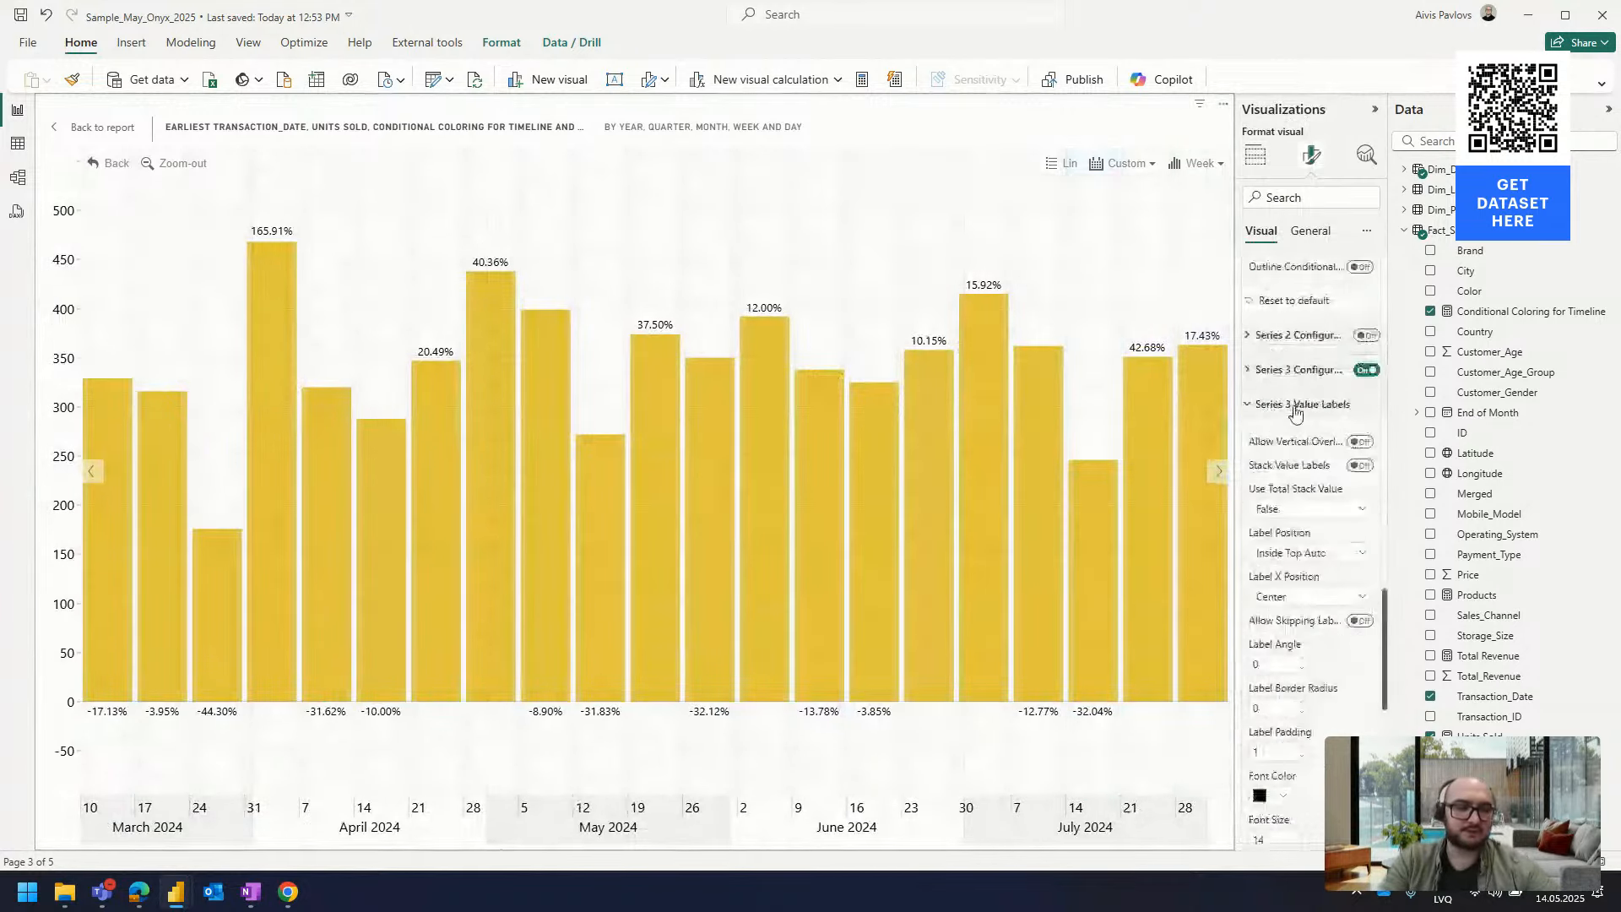
pyautogui.scroll(-2, 1315, 452)
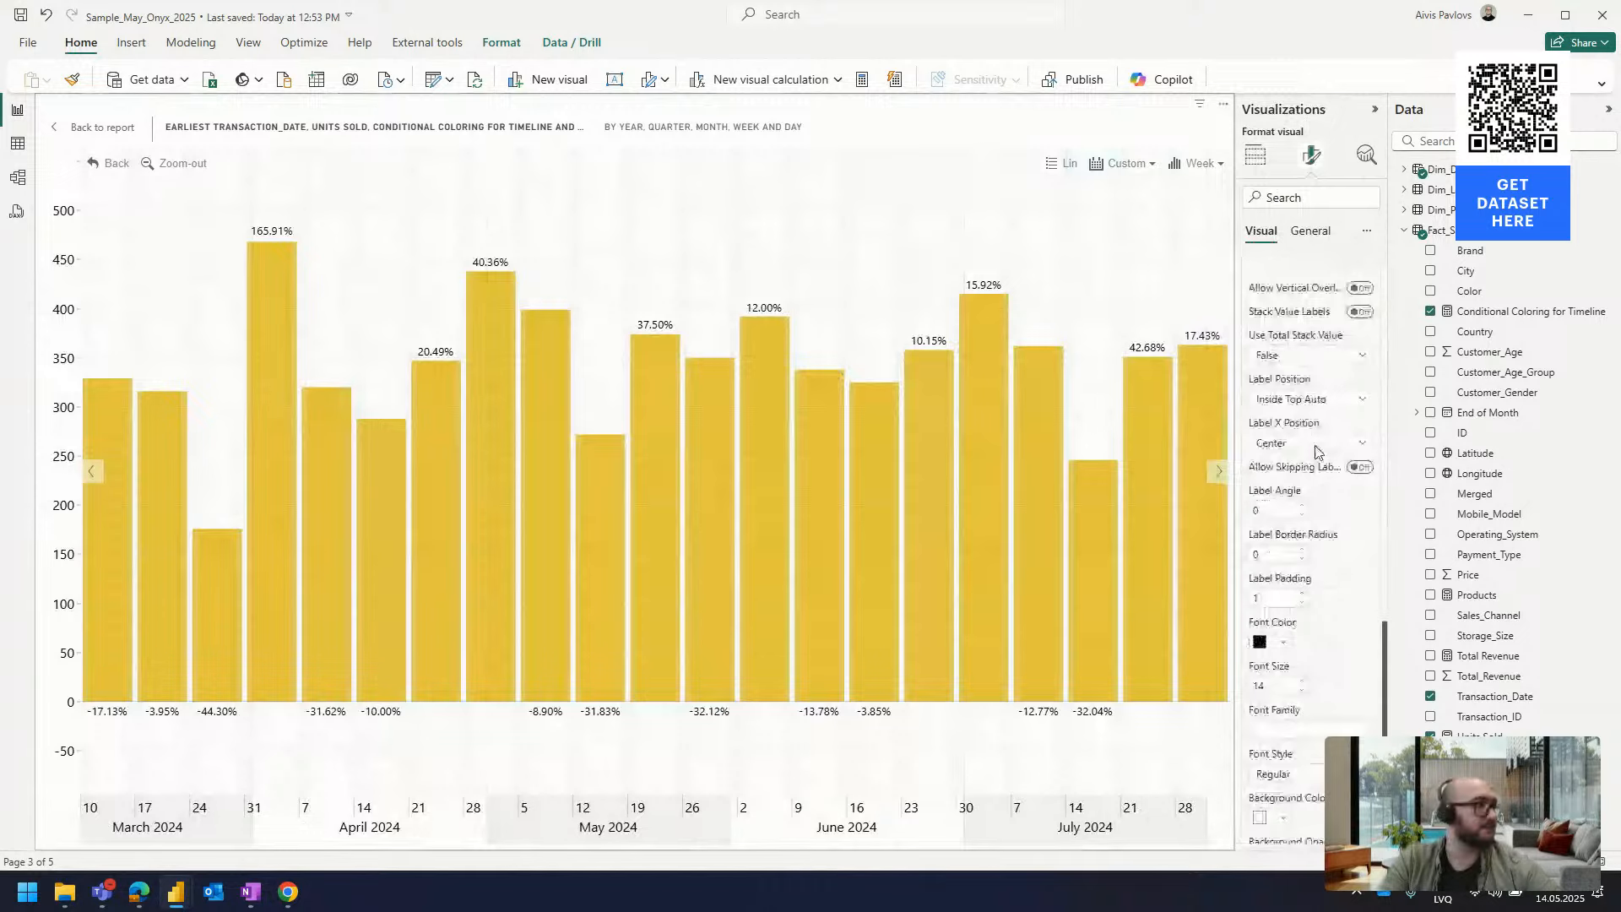
pyautogui.scroll(-6, 1315, 450)
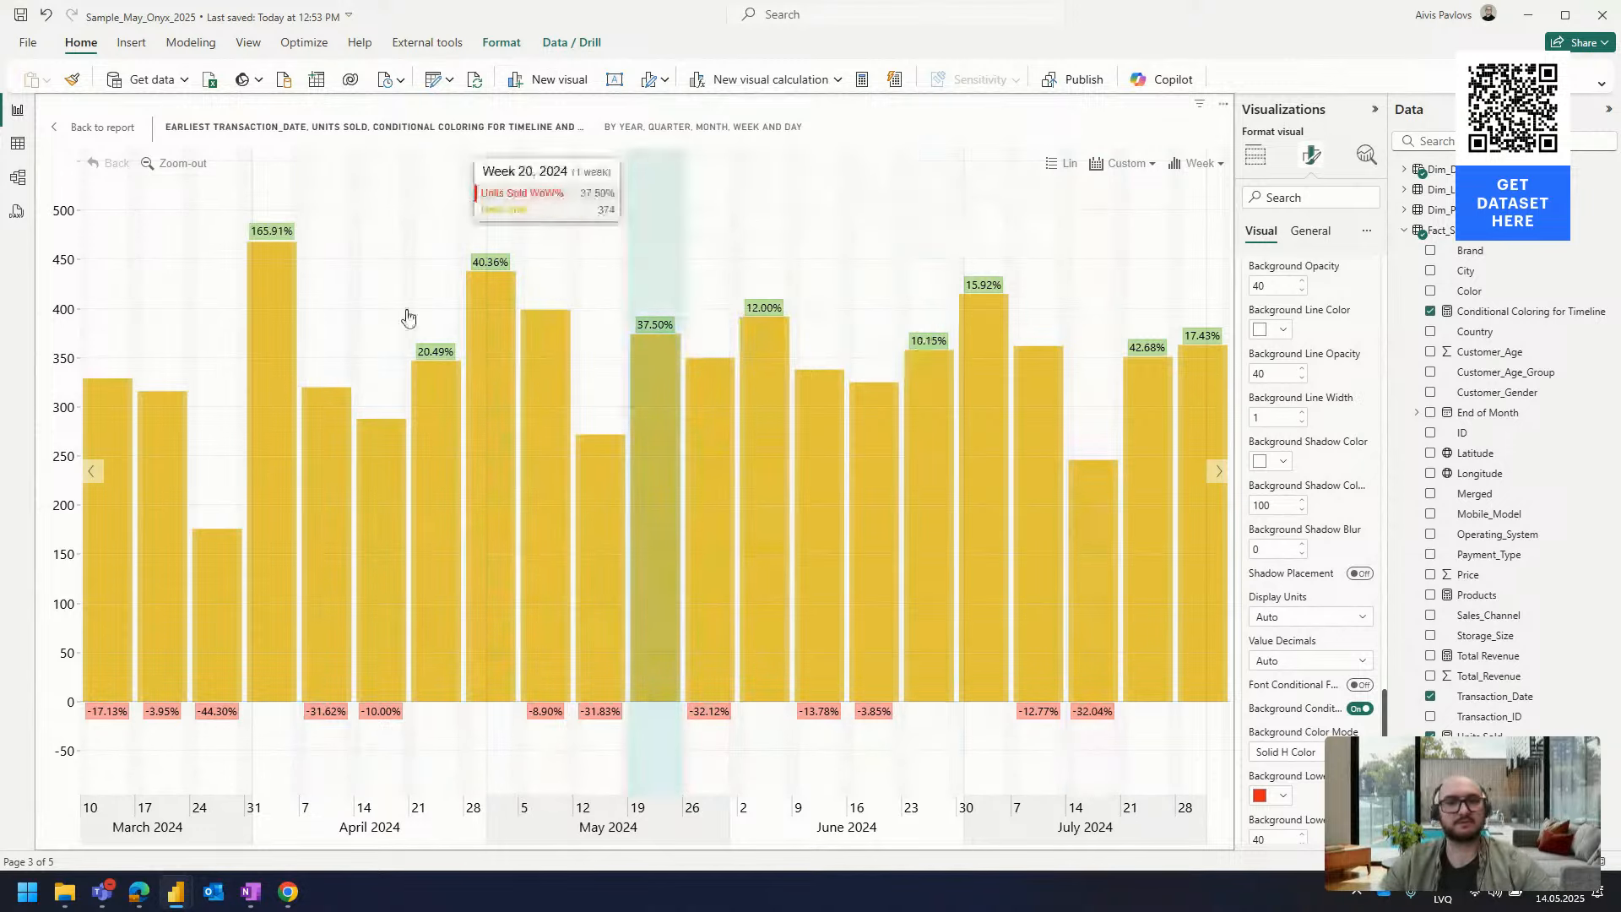
# Zoom the timeline out to all data, leave focus mode, and enlarge the empty Timeline visual on Page 5 across most of the page
pyautogui.click(176, 163)
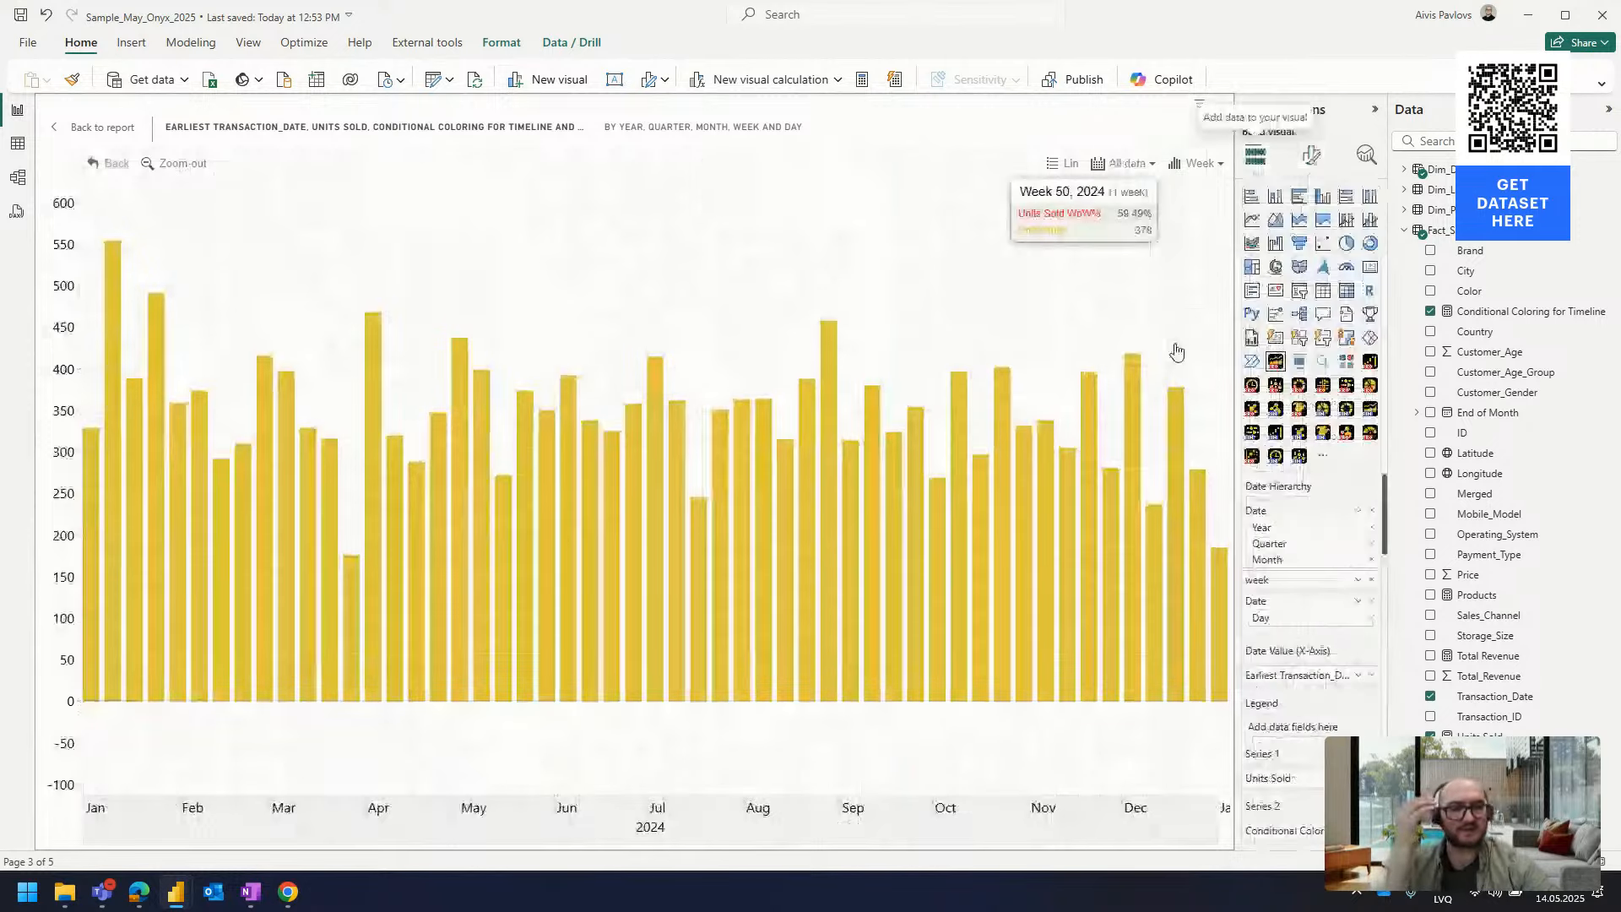
pyautogui.click(102, 128)
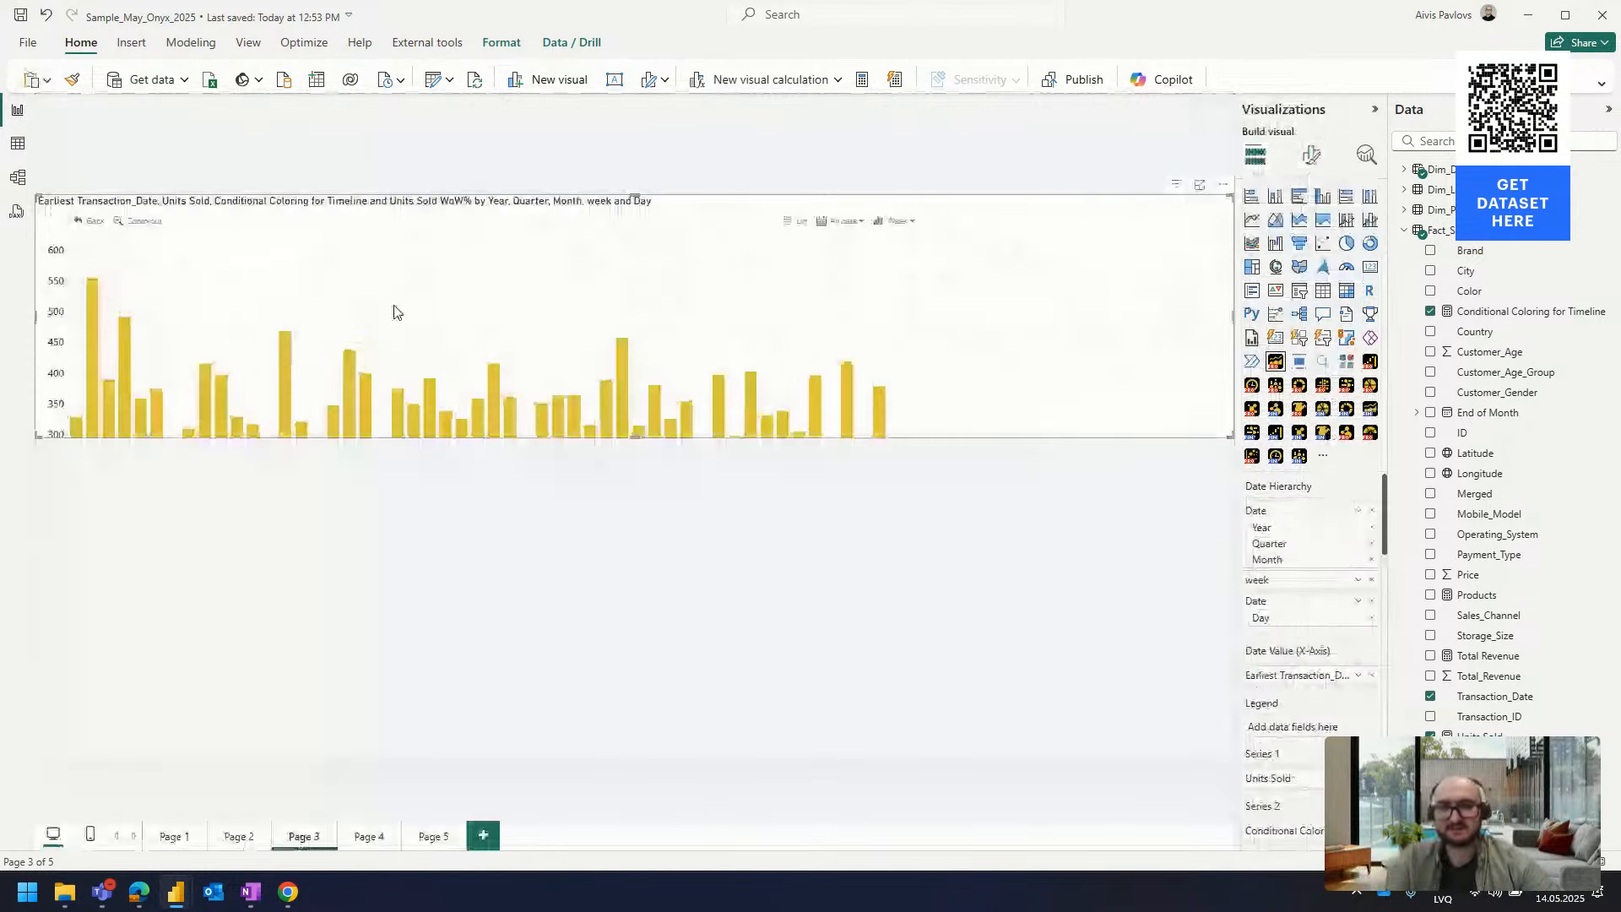
pyautogui.click(428, 840)
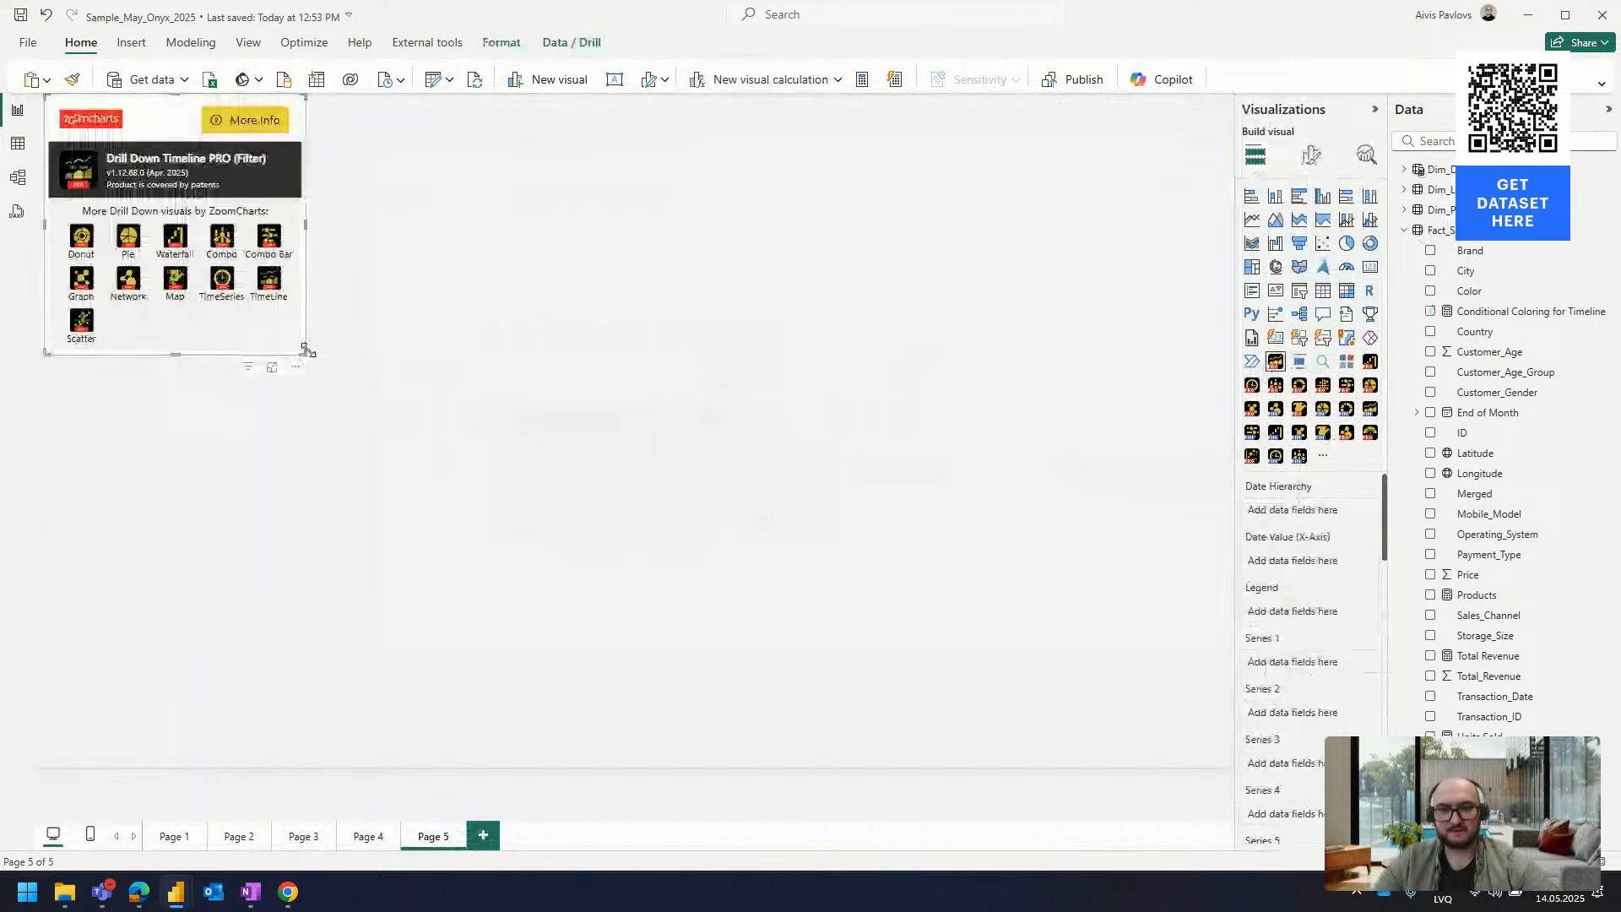
pyautogui.moveTo(307, 351); pyautogui.dragTo(1126, 483)
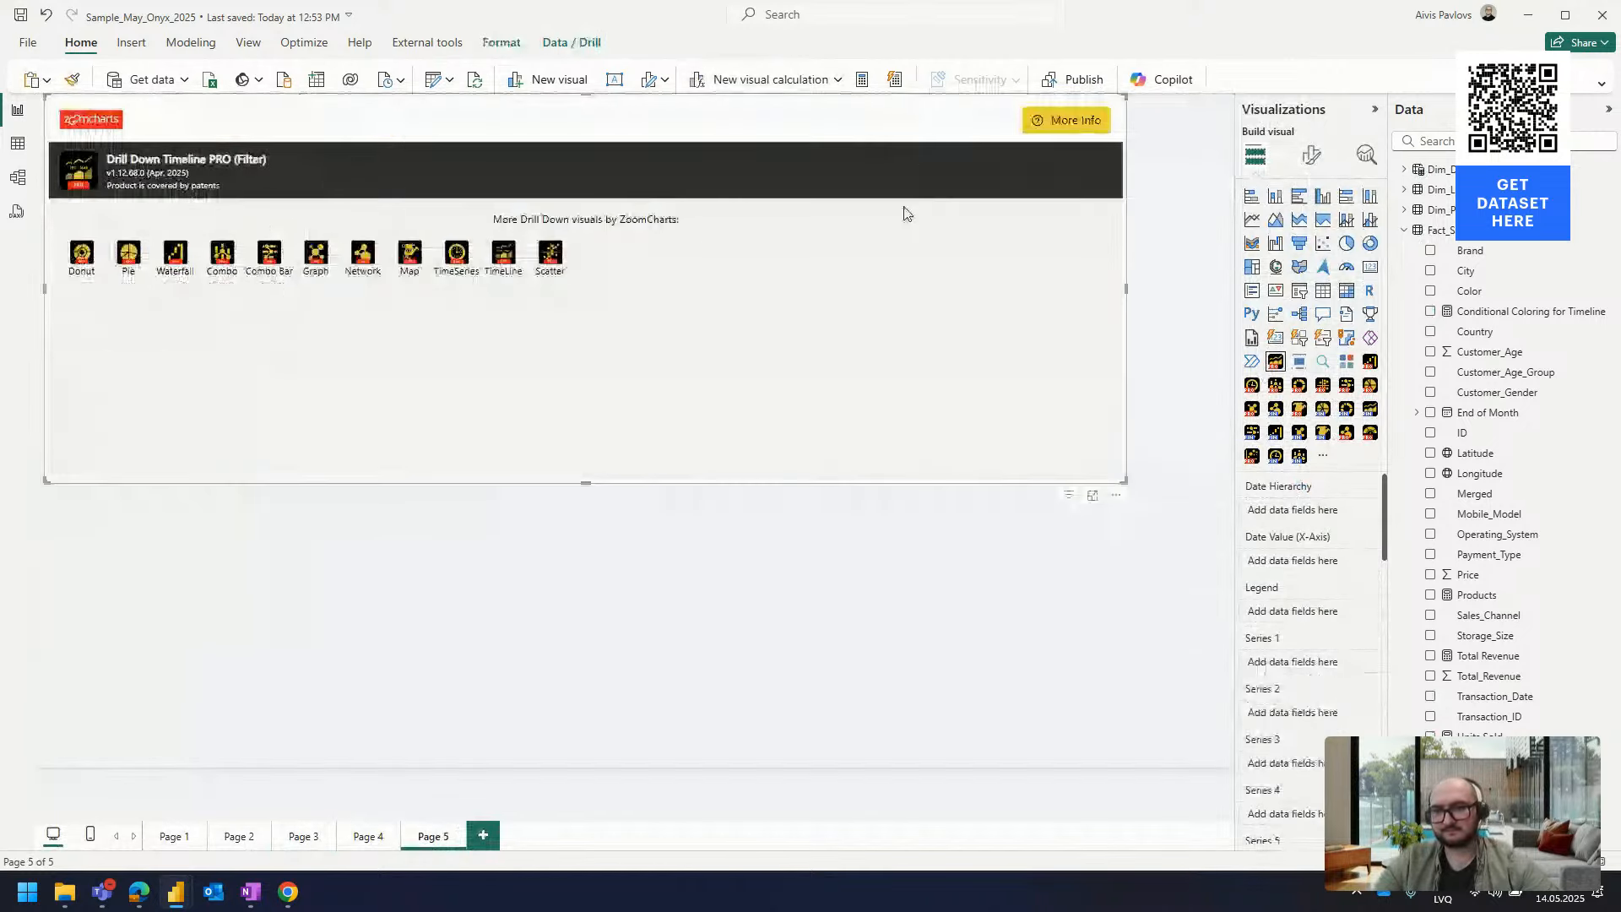
pyautogui.moveTo(903, 209); pyautogui.dragTo(906, 473)
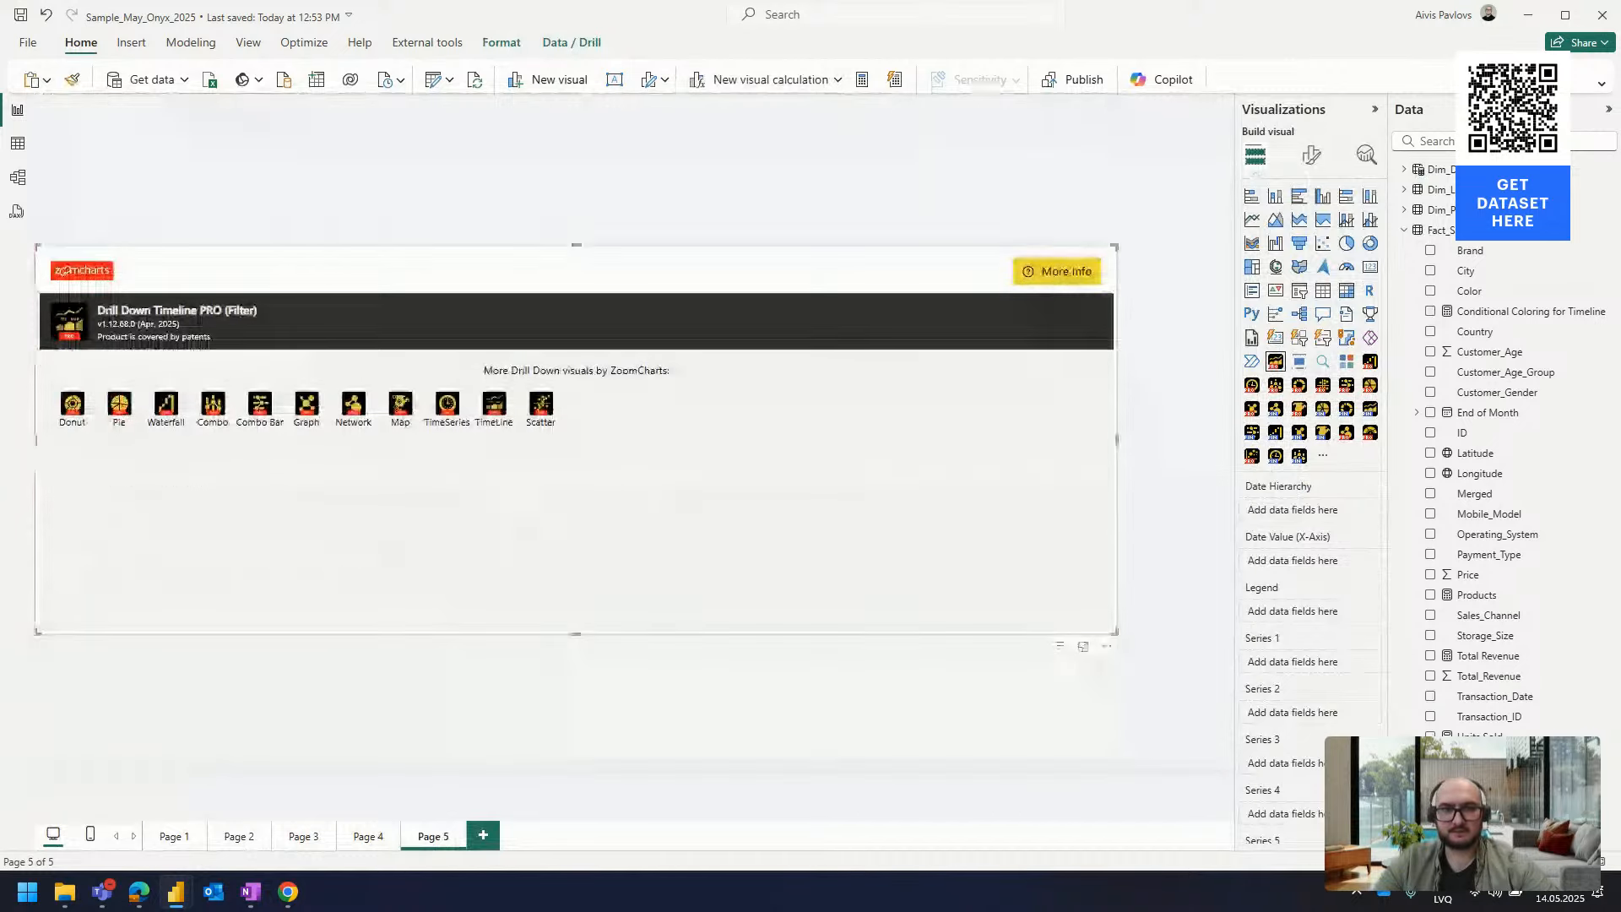
# Add the Date hierarchy to the empty Timeline visual's Date Hierarchy and remove its Day level
pyautogui.click(1405, 170)
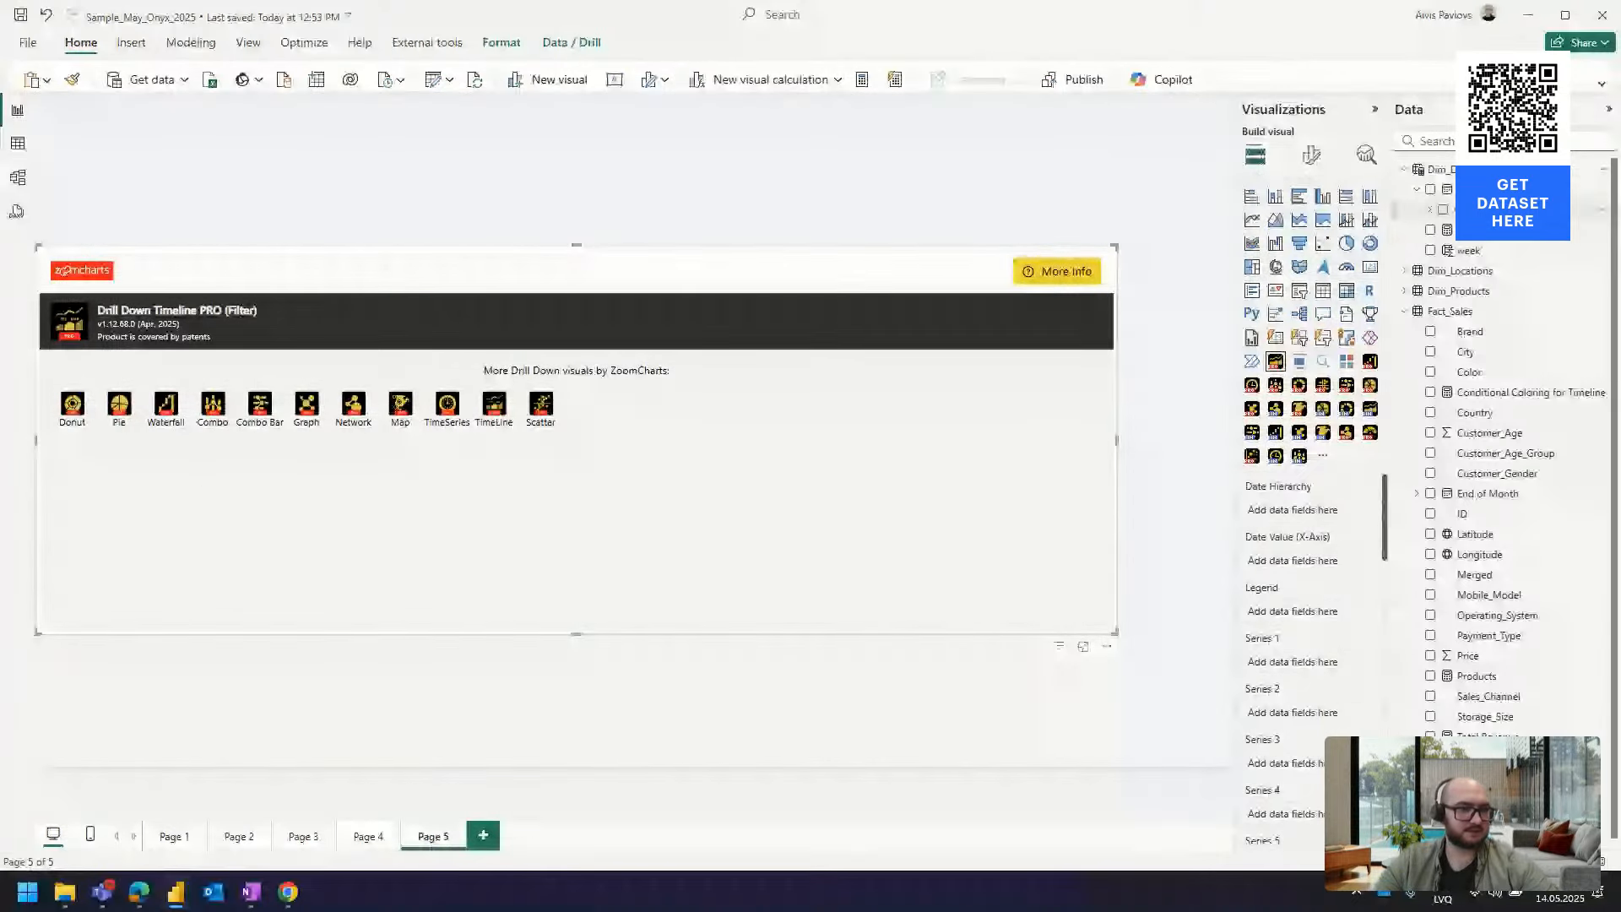
pyautogui.click(1500, 210)
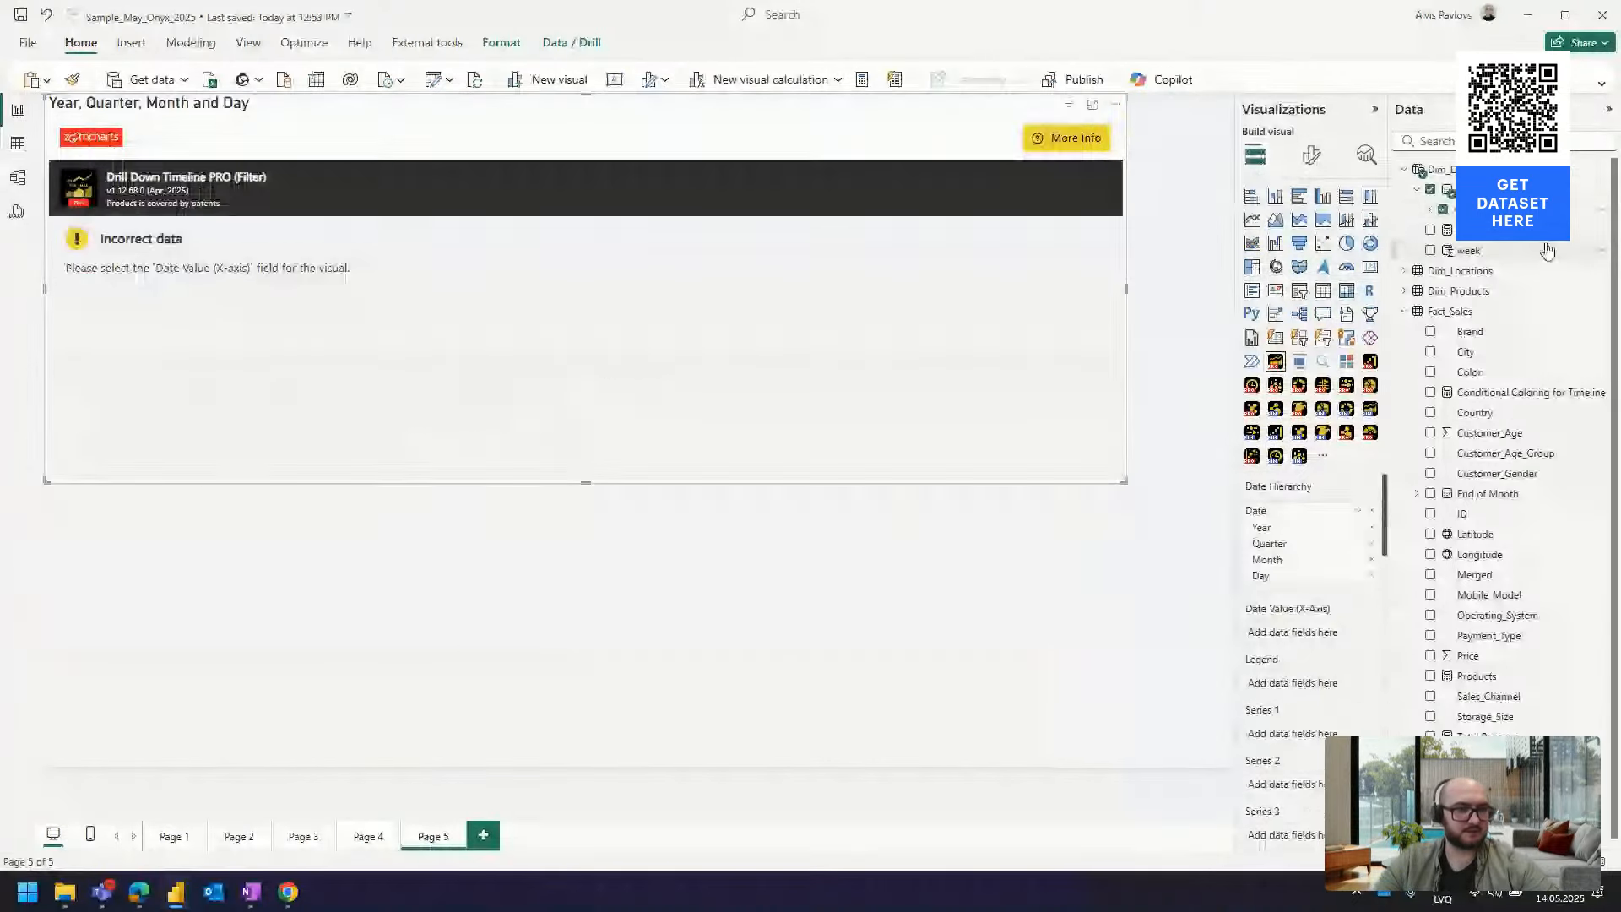
pyautogui.click(1371, 576)
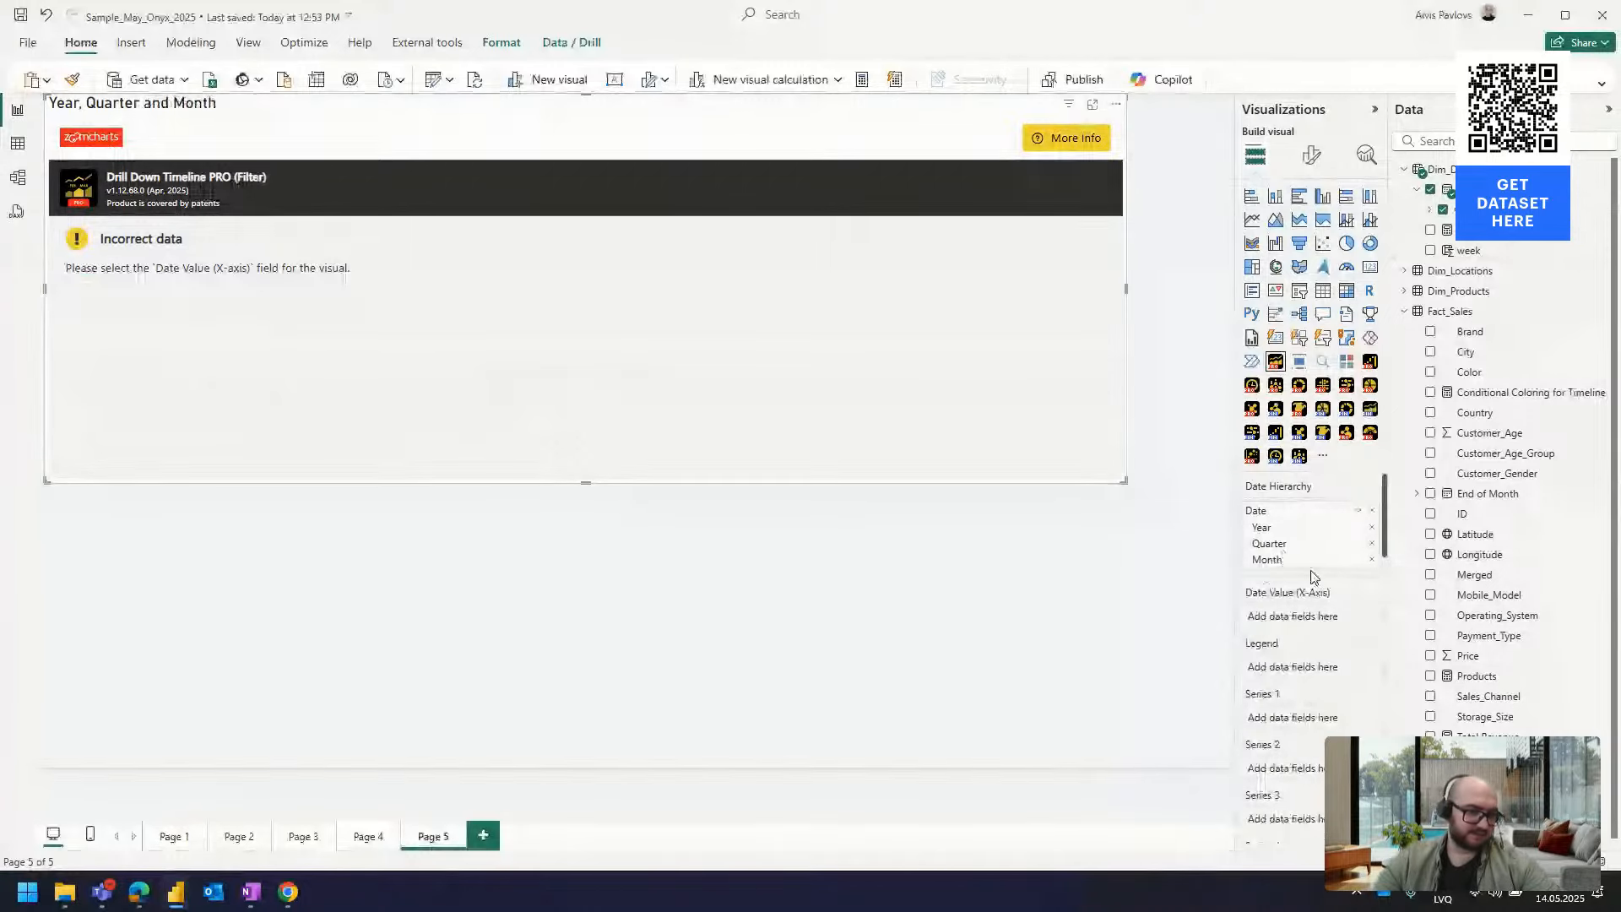
# Add the week field below Month in the timeline's Date Hierarchy
pyautogui.moveTo(1476, 251); pyautogui.dragTo(1308, 570)
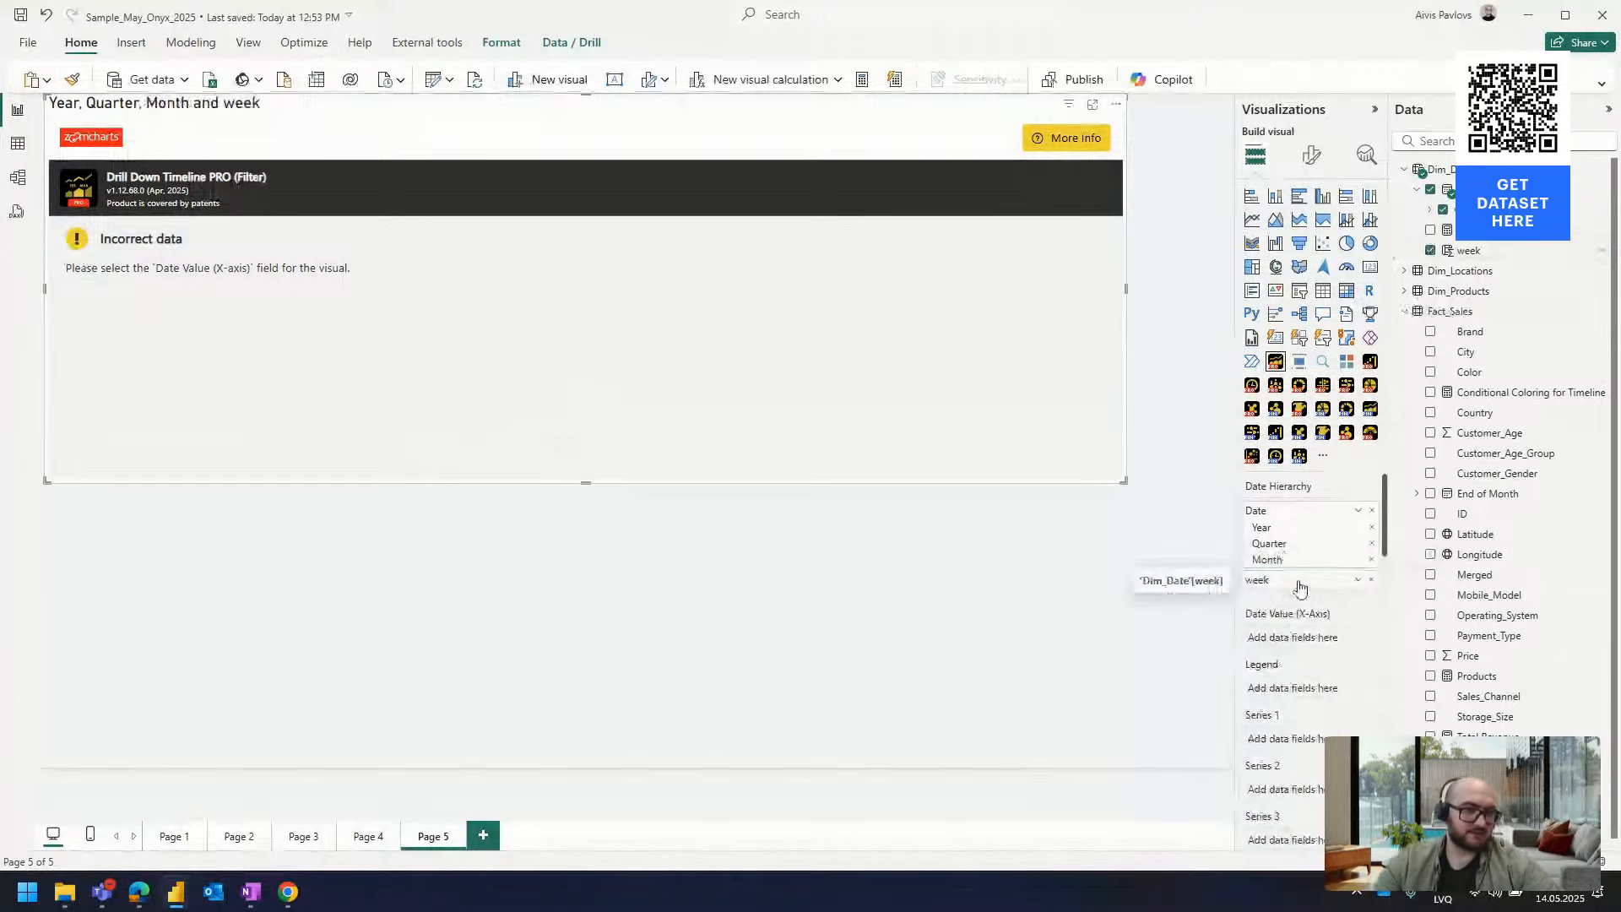
# Open the week column's WEEKNUM formula, check the available return types, and re-enter 21 as the return type
pyautogui.click(1473, 251)
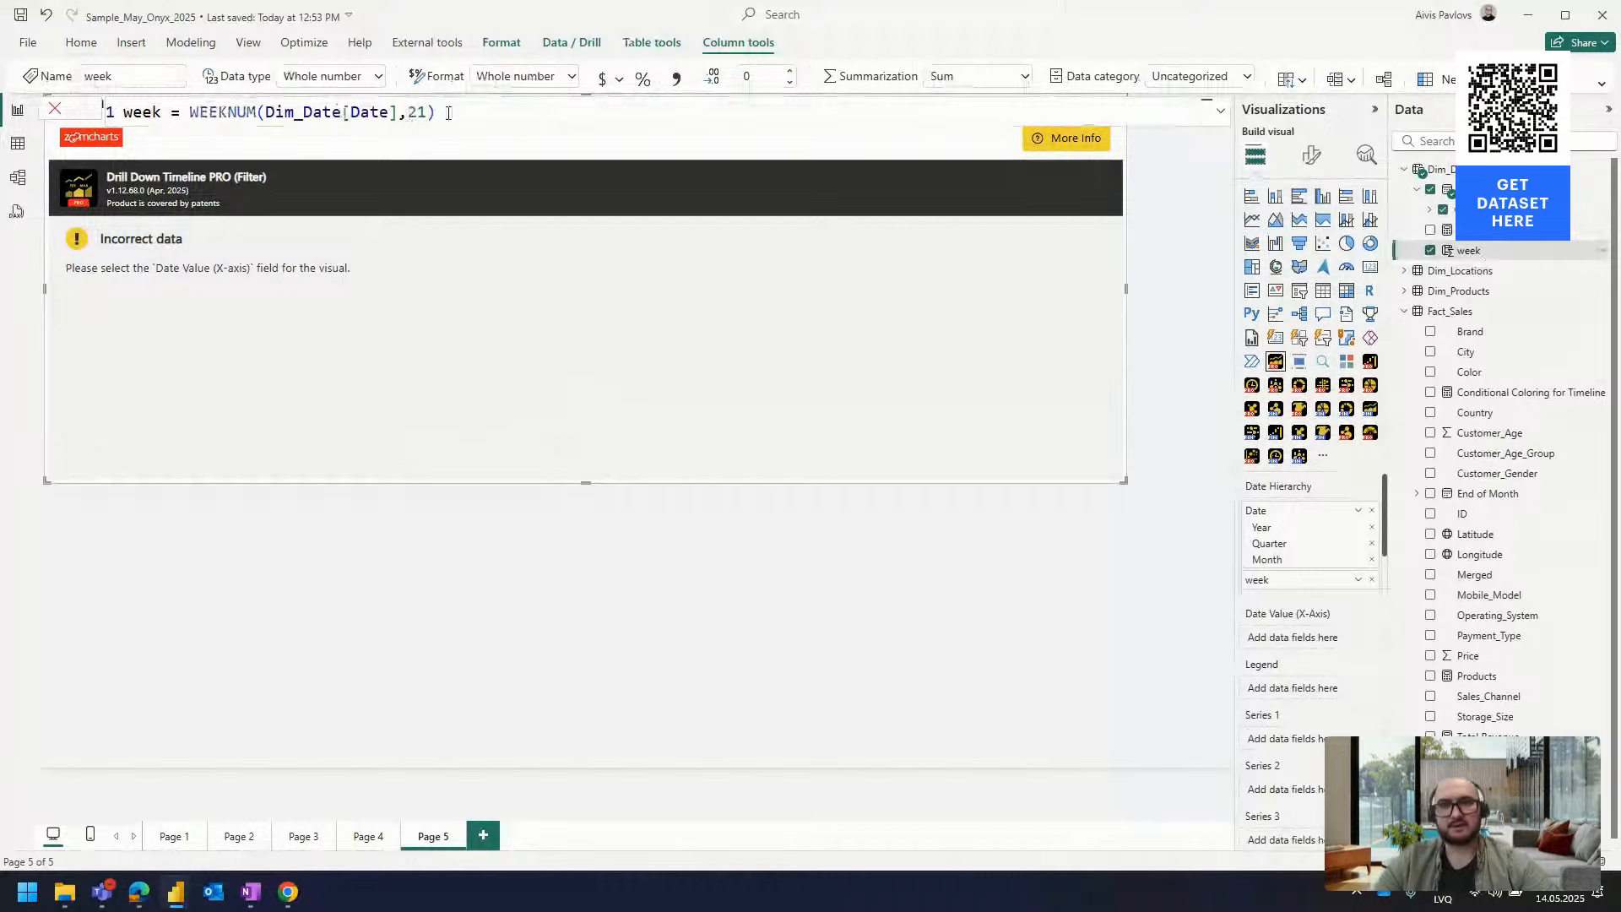
pyautogui.moveTo(428, 112); pyautogui.dragTo(408, 112)
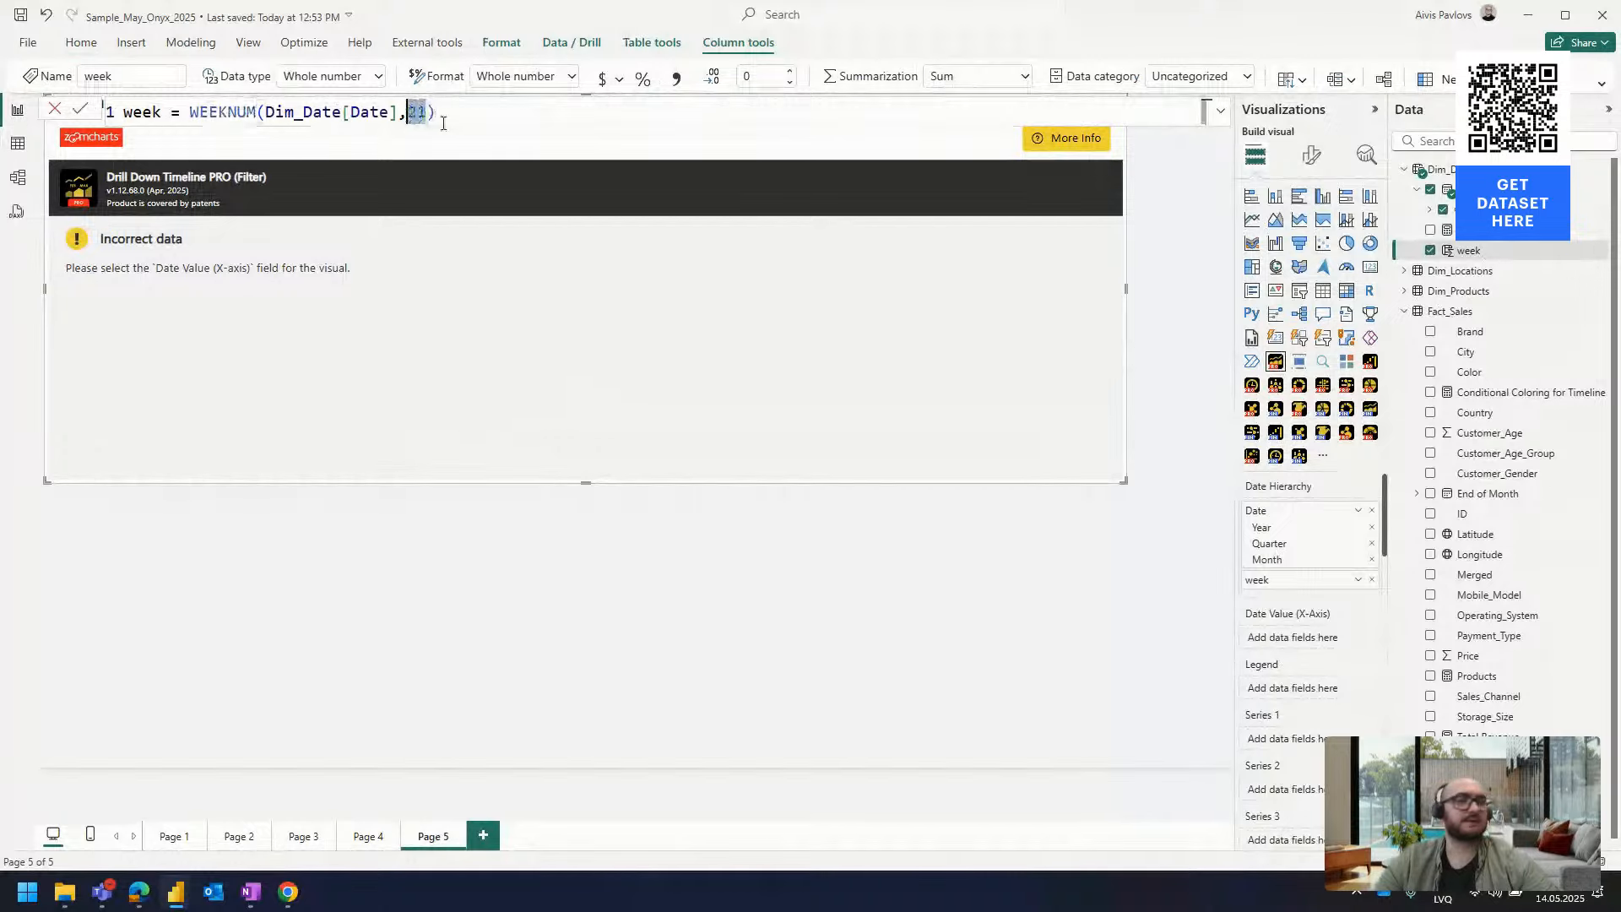
pyautogui.press('BackSpace')
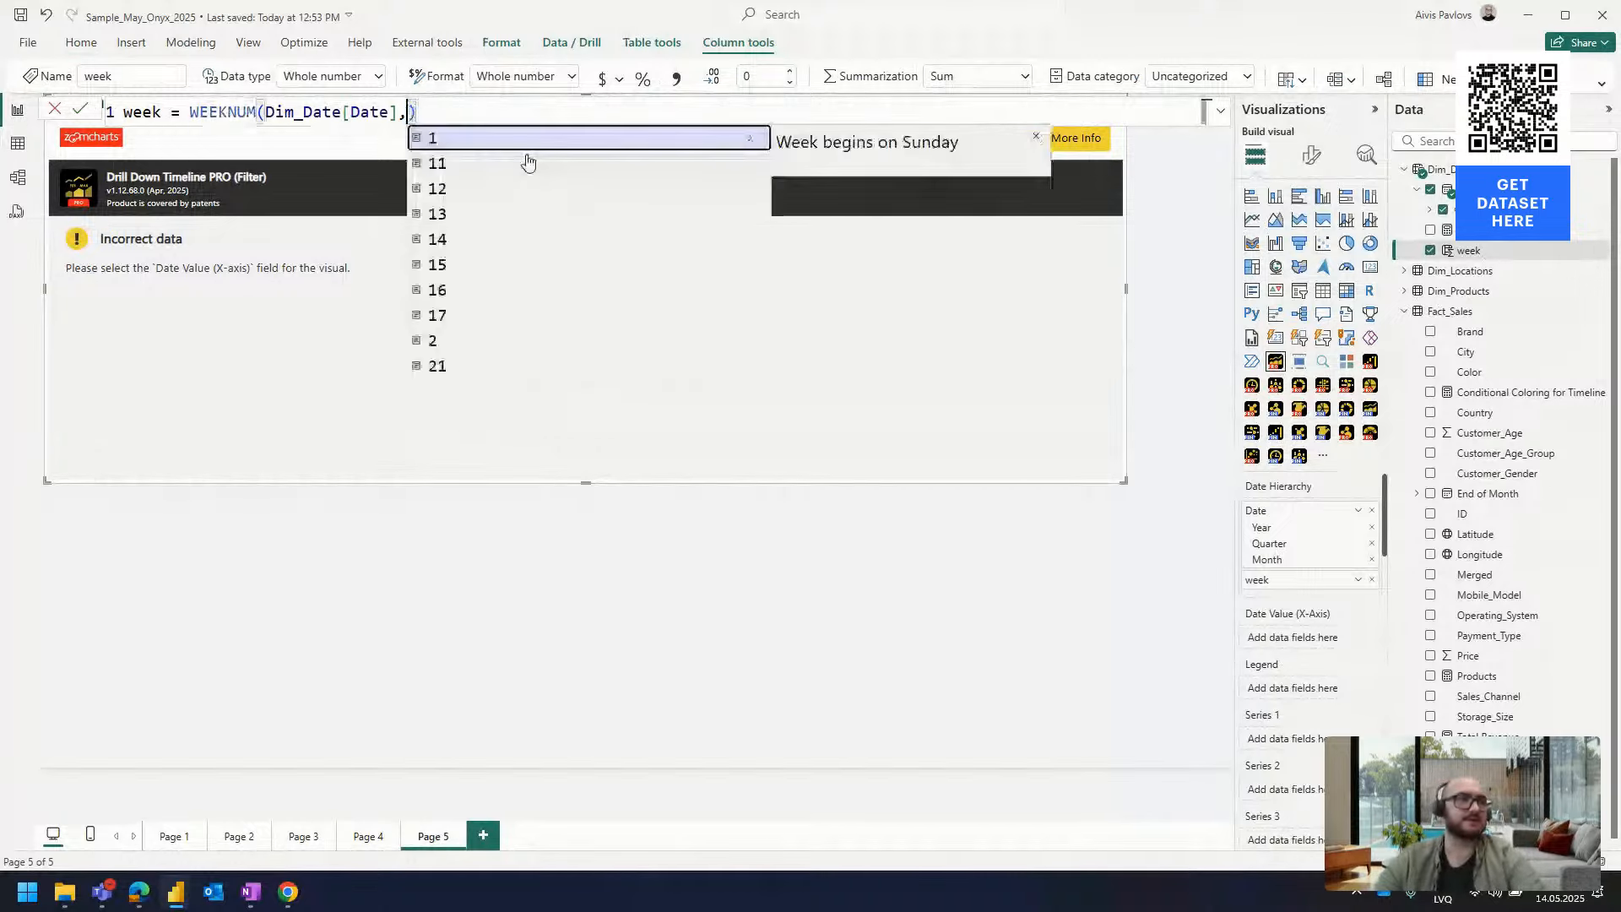
pyautogui.write('21')
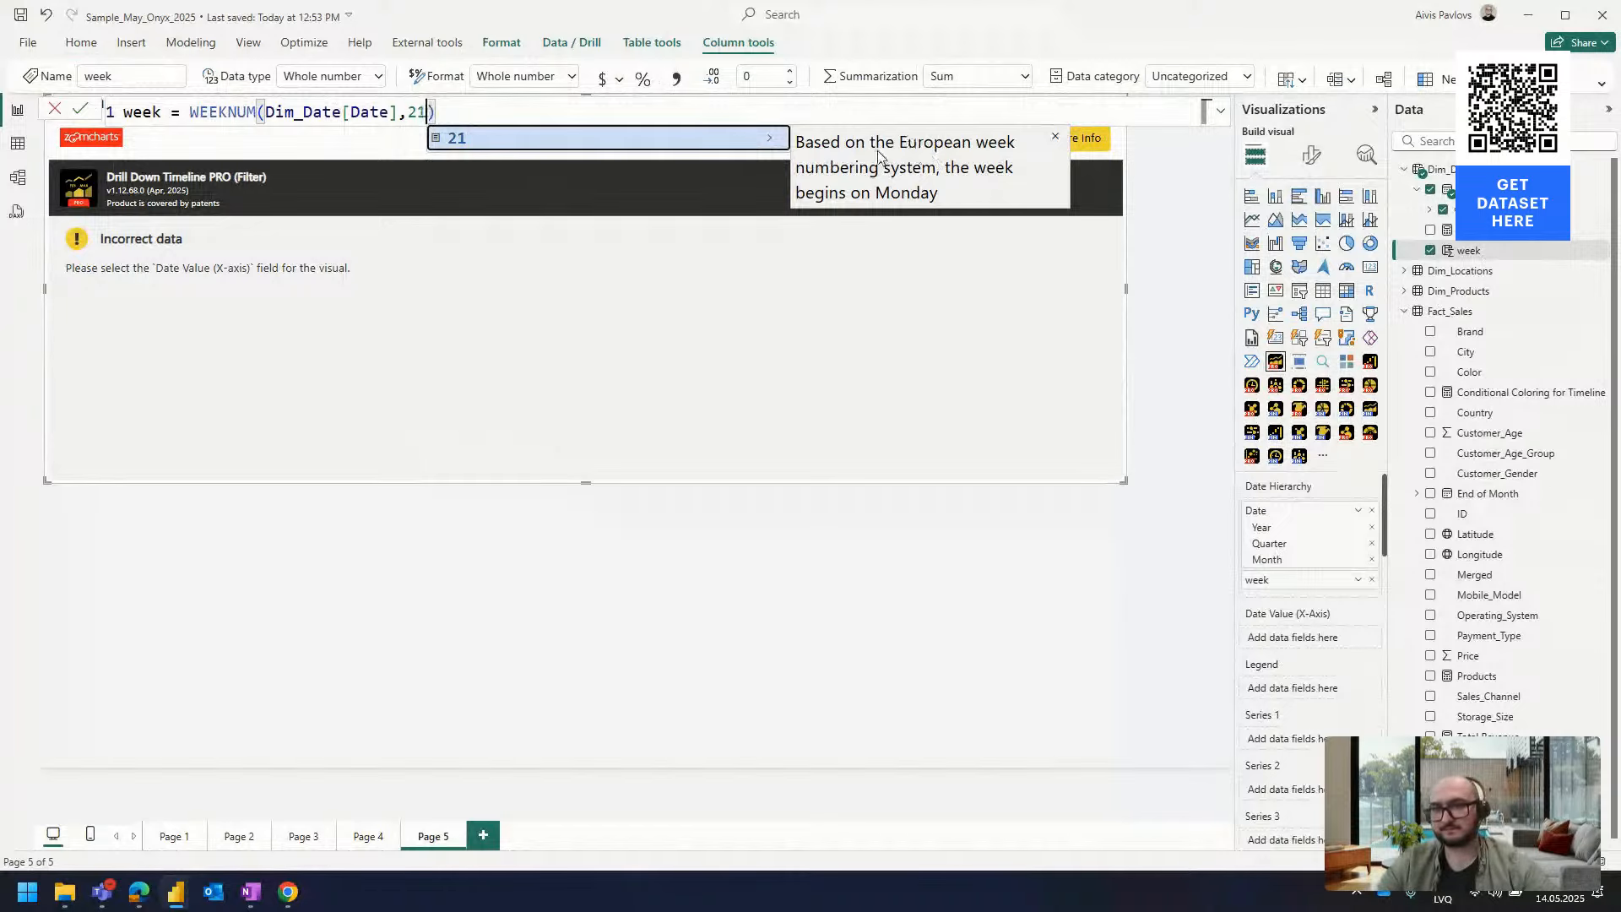
pyautogui.press('Return')
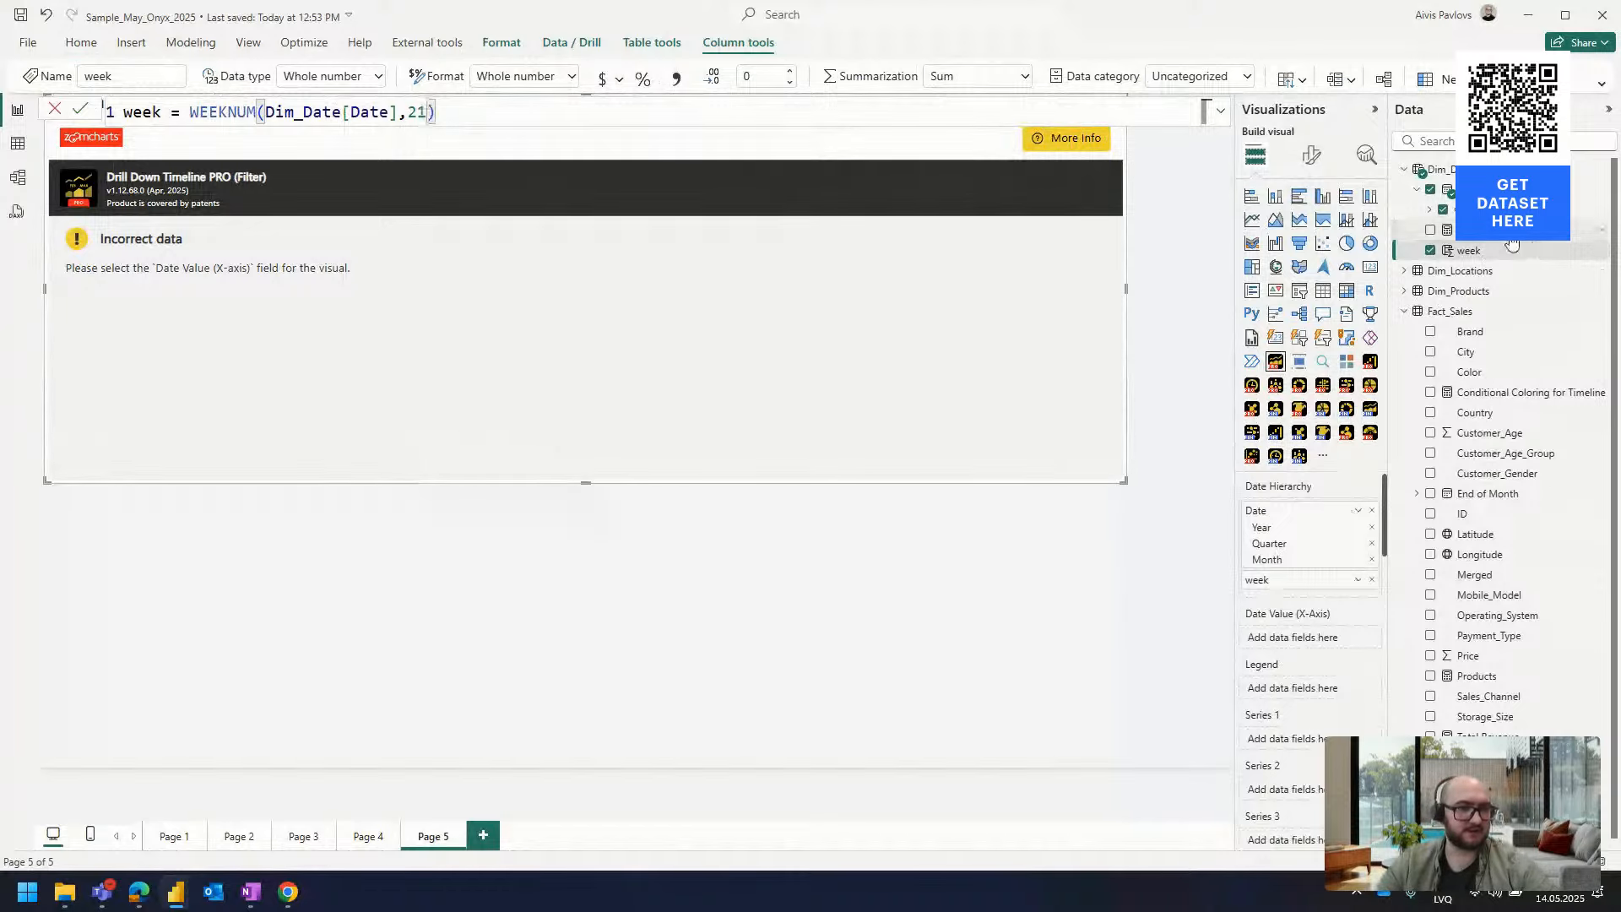
# Set the earliest Transaction_Date as the timeline's Date Value and Units Sold as Series 1, and show the data by week
pyautogui.scroll(-1, 1522, 692)
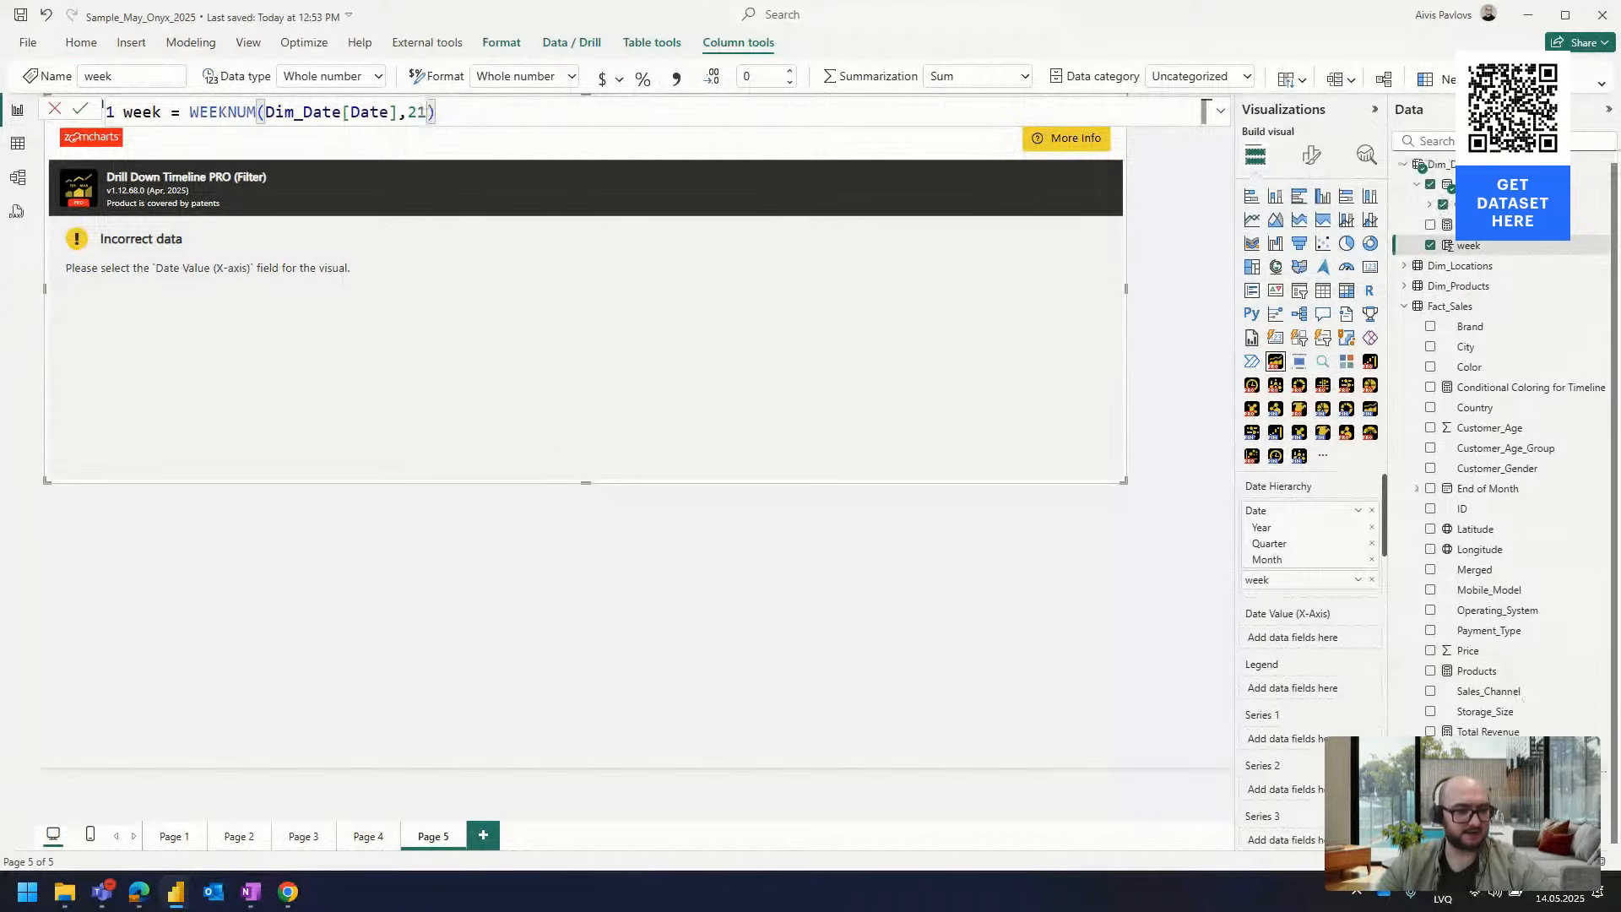
pyautogui.moveTo(1492, 772); pyautogui.dragTo(1315, 648)
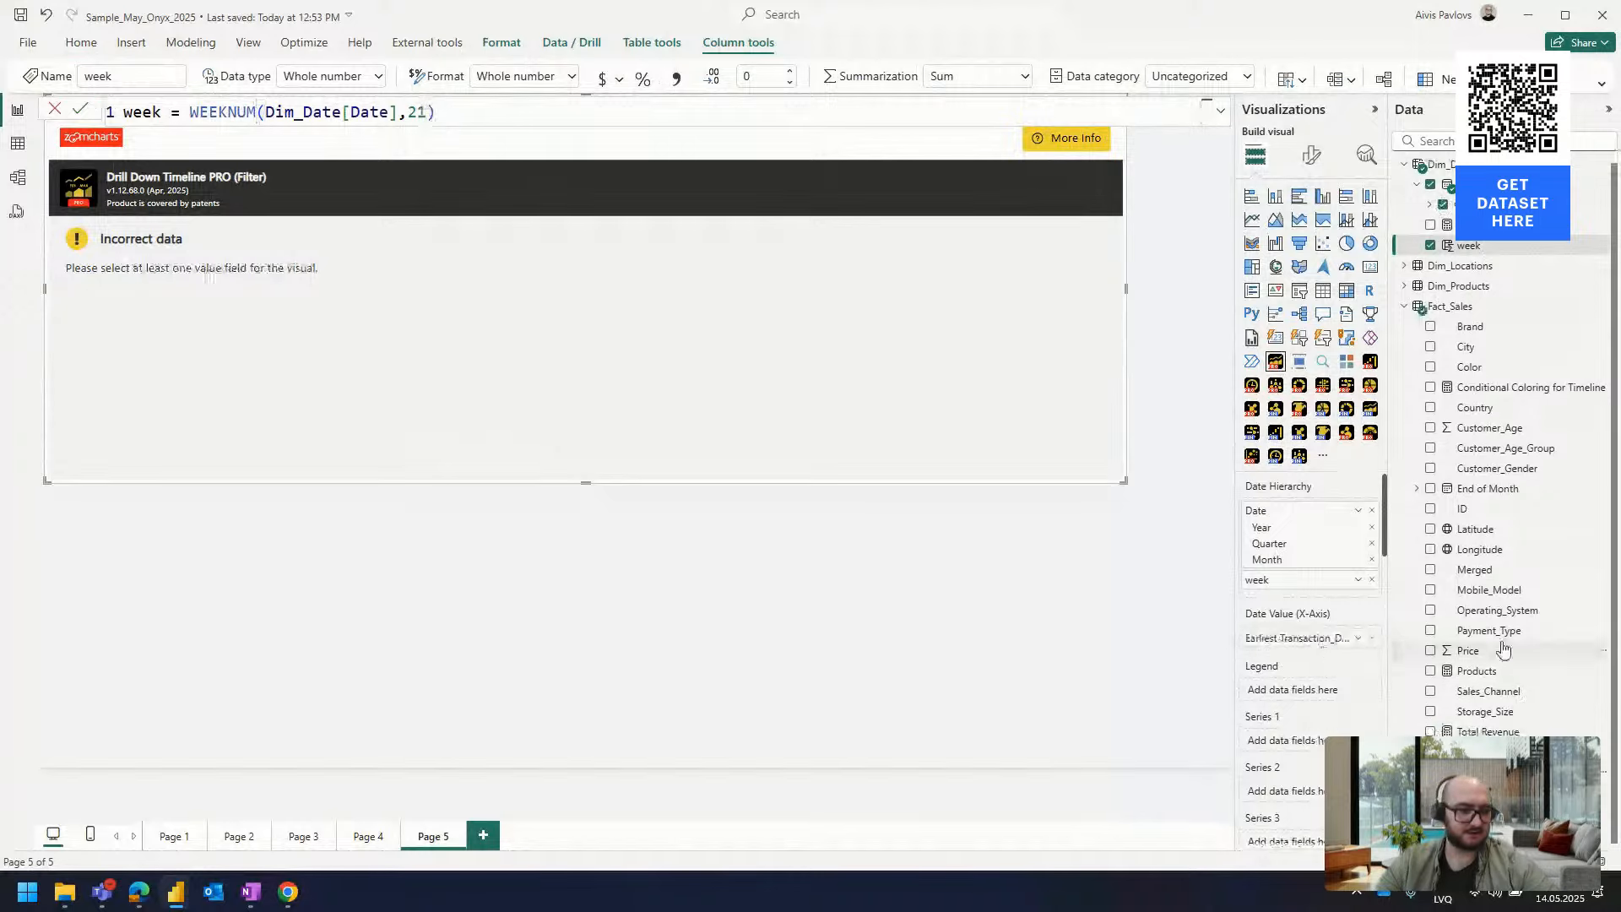
pyautogui.moveTo(1479, 771); pyautogui.dragTo(1285, 745)
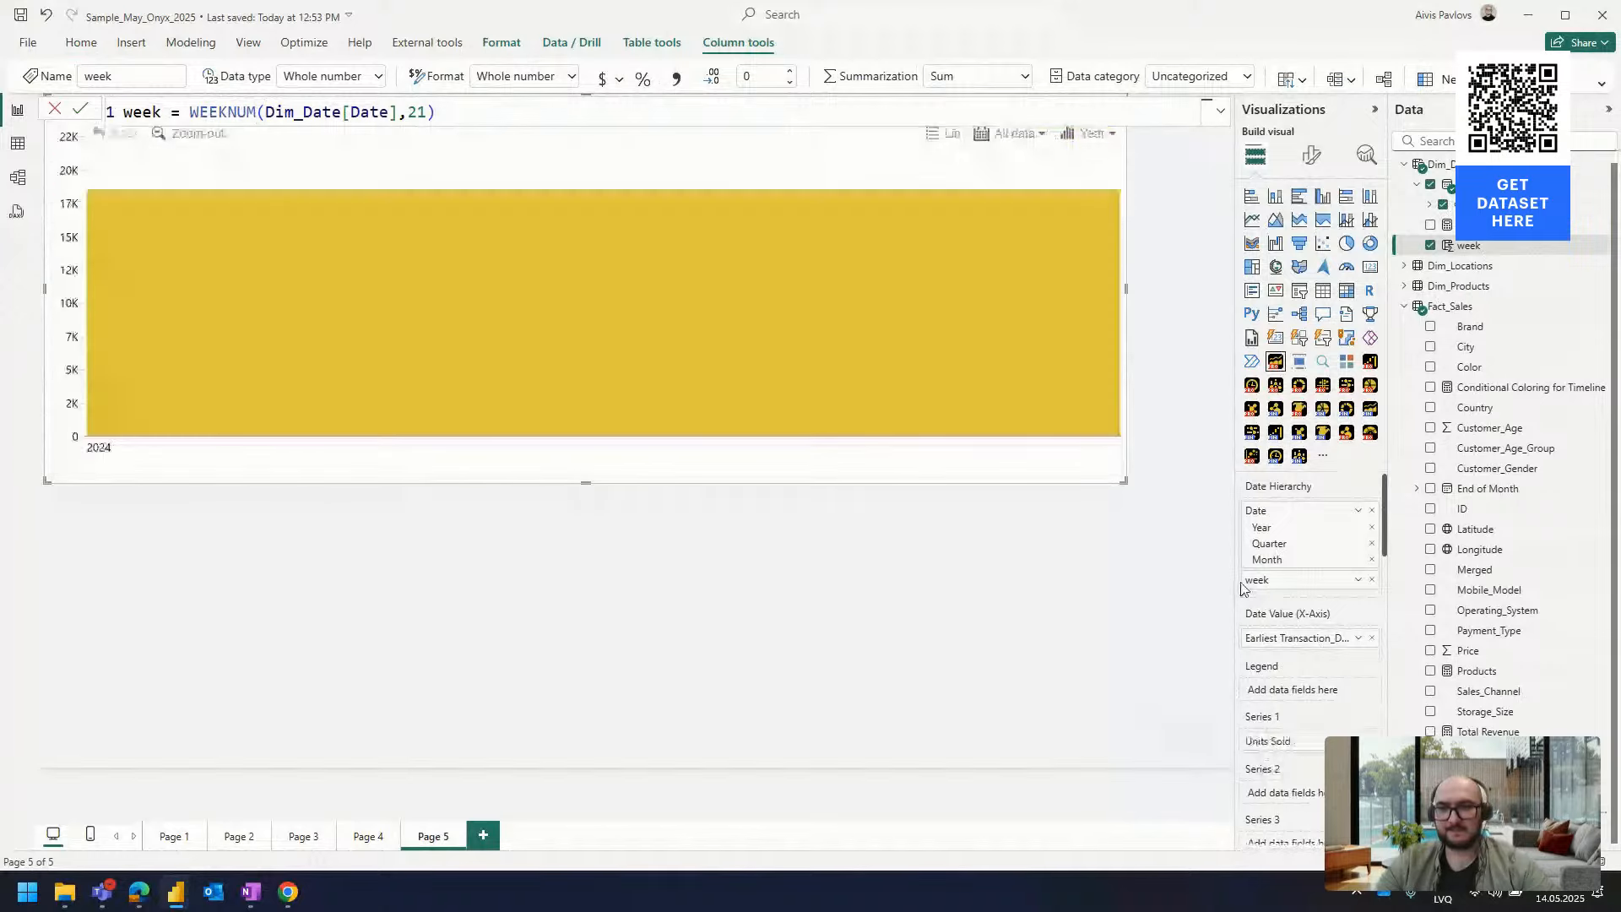
pyautogui.click(1070, 139)
pyautogui.click(1055, 276)
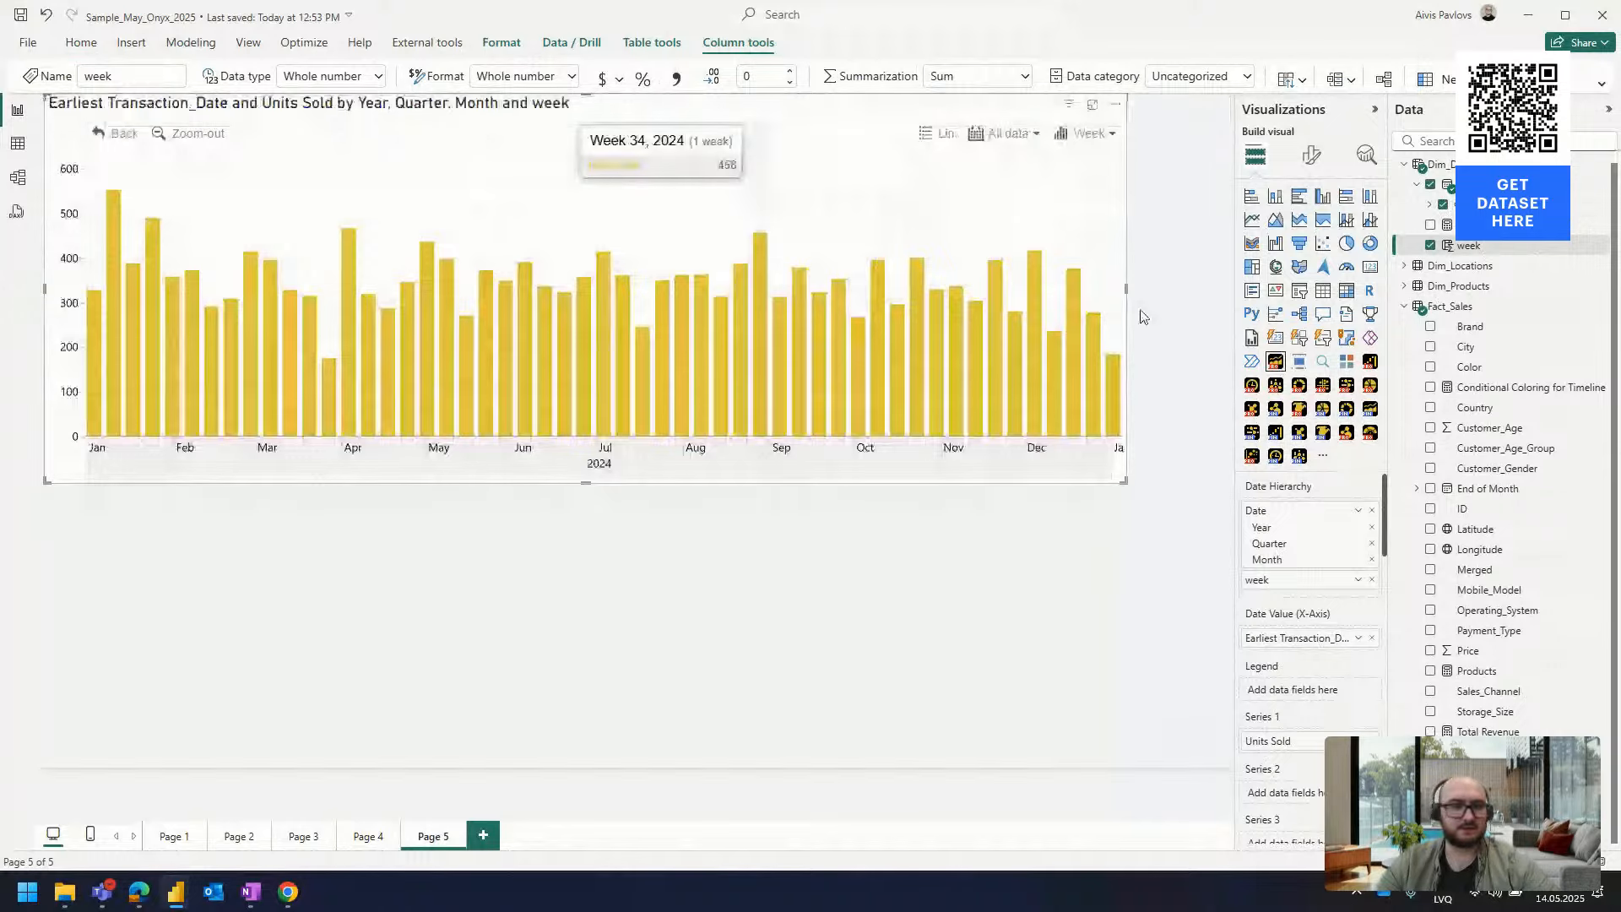
# Add the Units Sold WoW% measure to the timeline as Series 2
pyautogui.scroll(-1, 1360, 614)
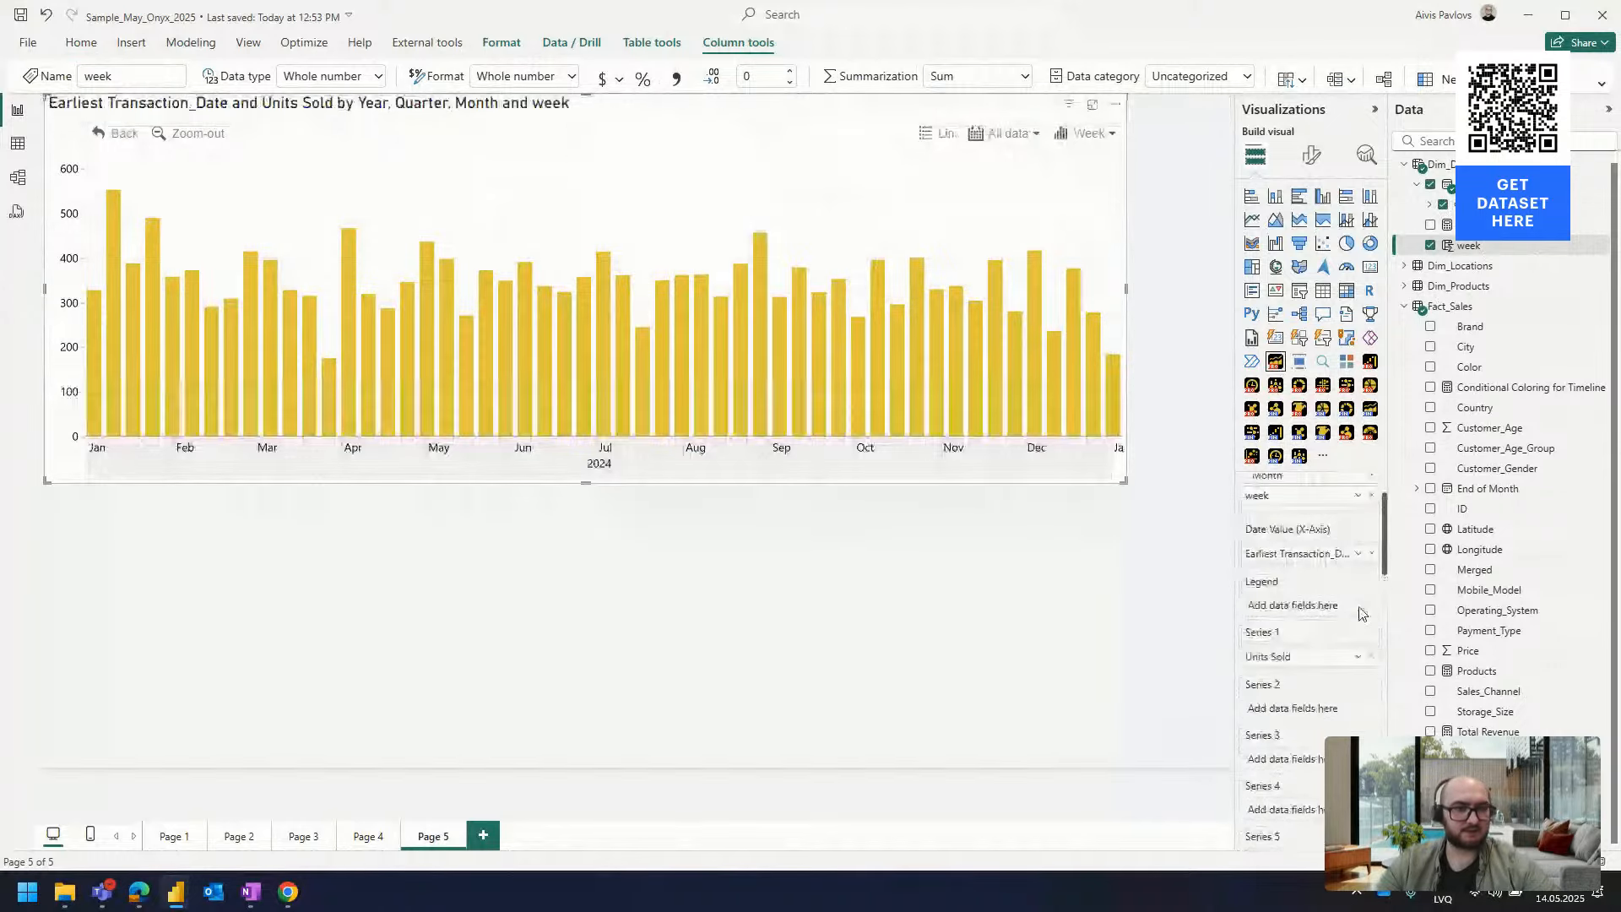
pyautogui.moveTo(1469, 224); pyautogui.dragTo(1331, 717)
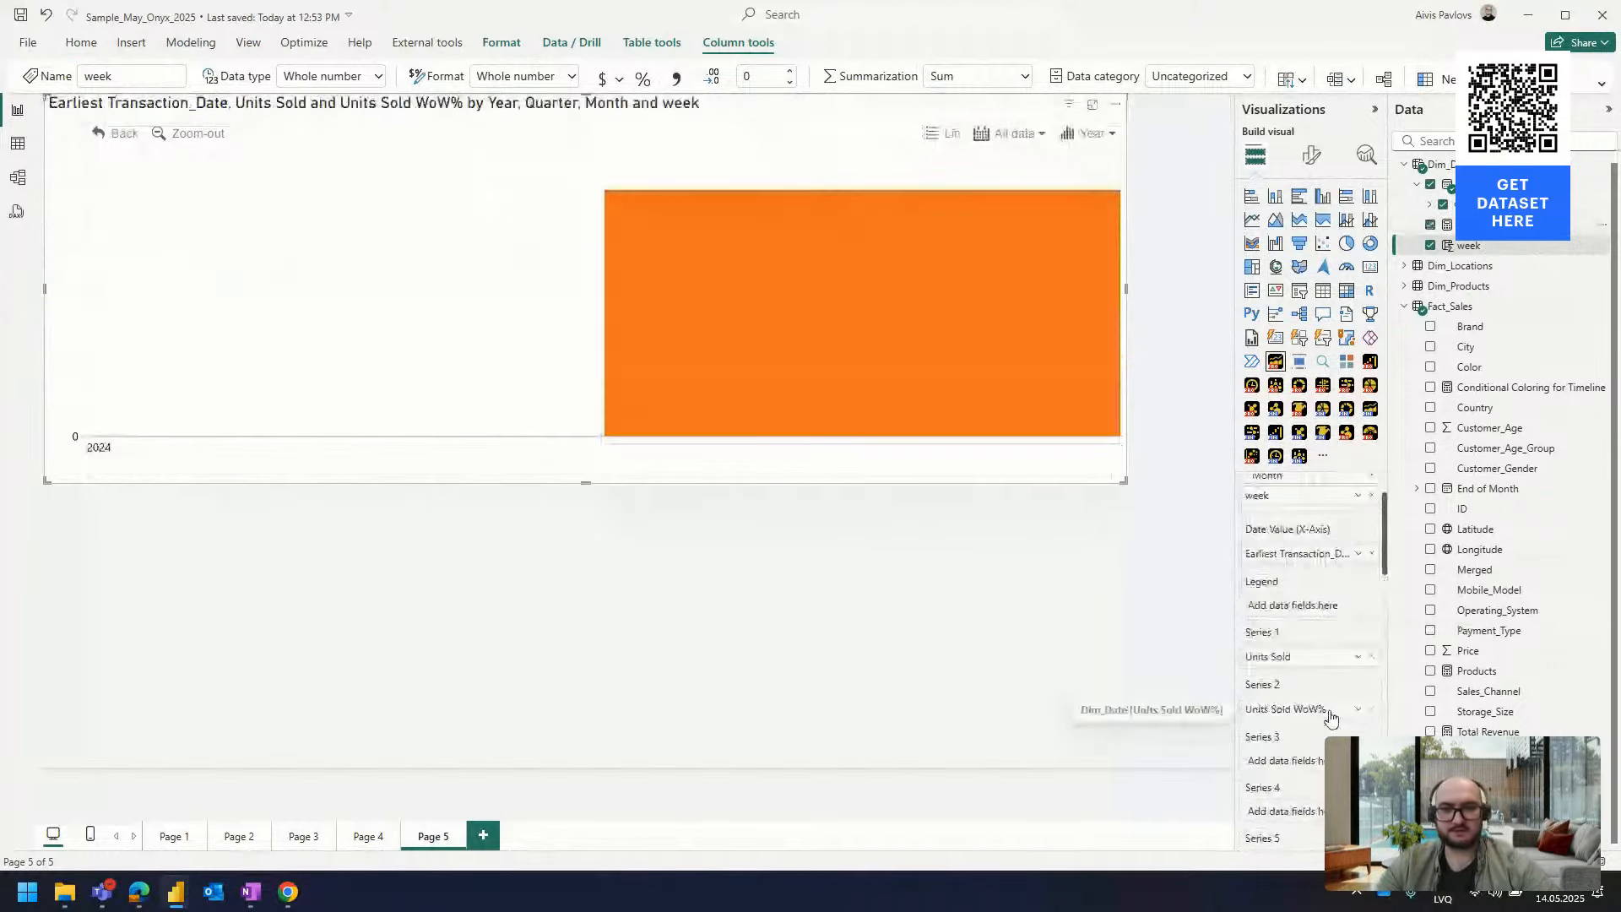
# Turn off the Year, Quarter and Month display units so that only Week remains for the timeline
pyautogui.click(1313, 156)
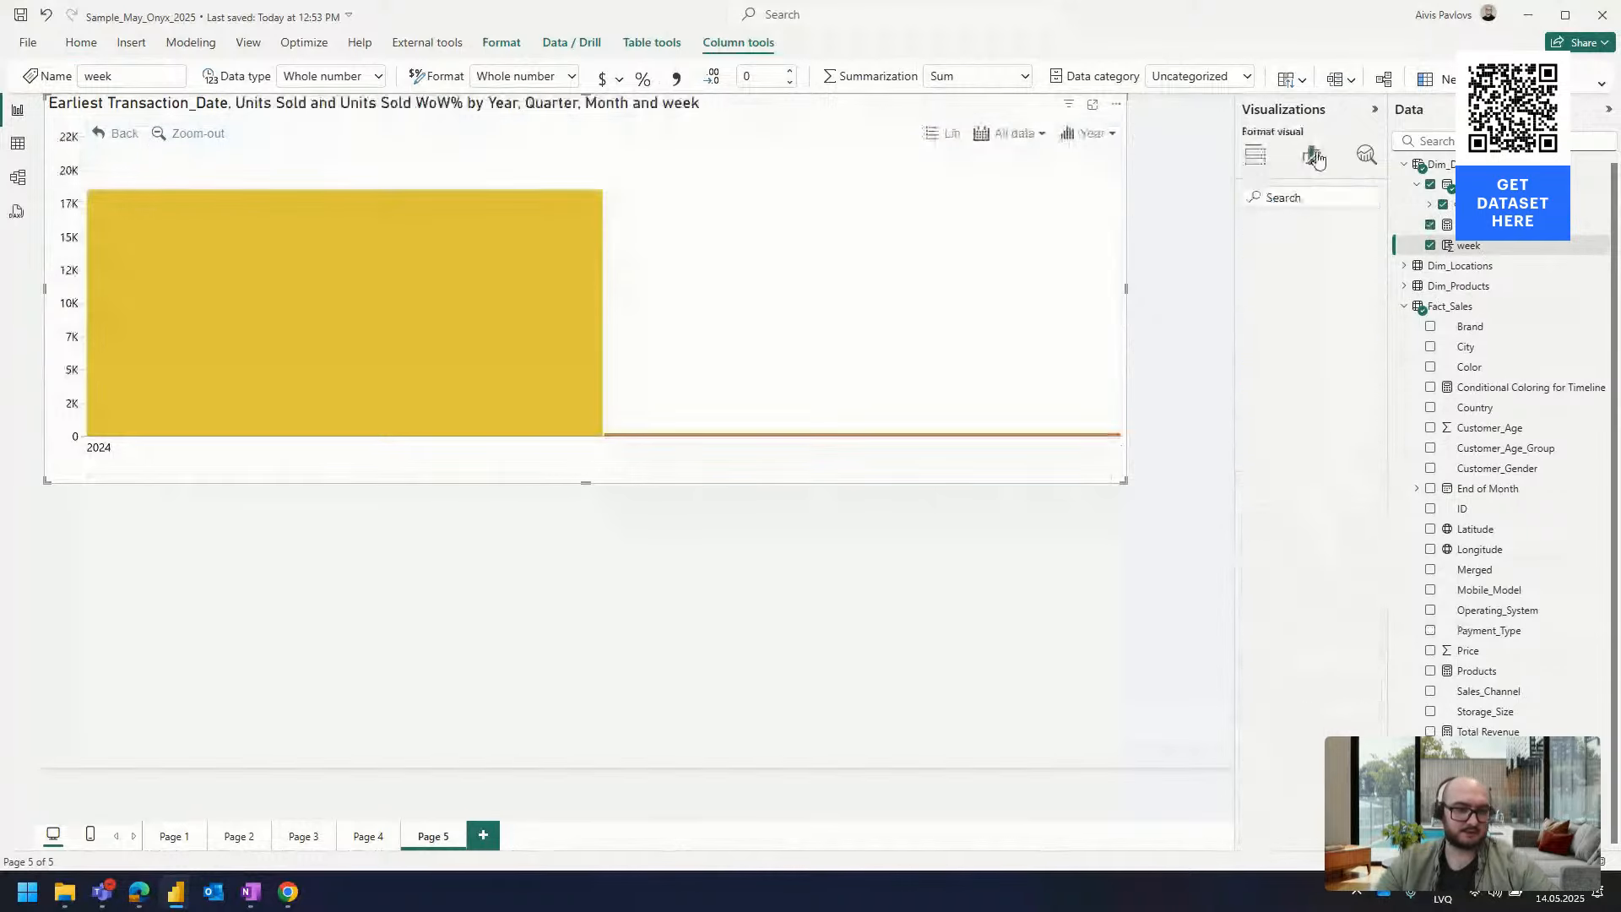
pyautogui.click(1311, 561)
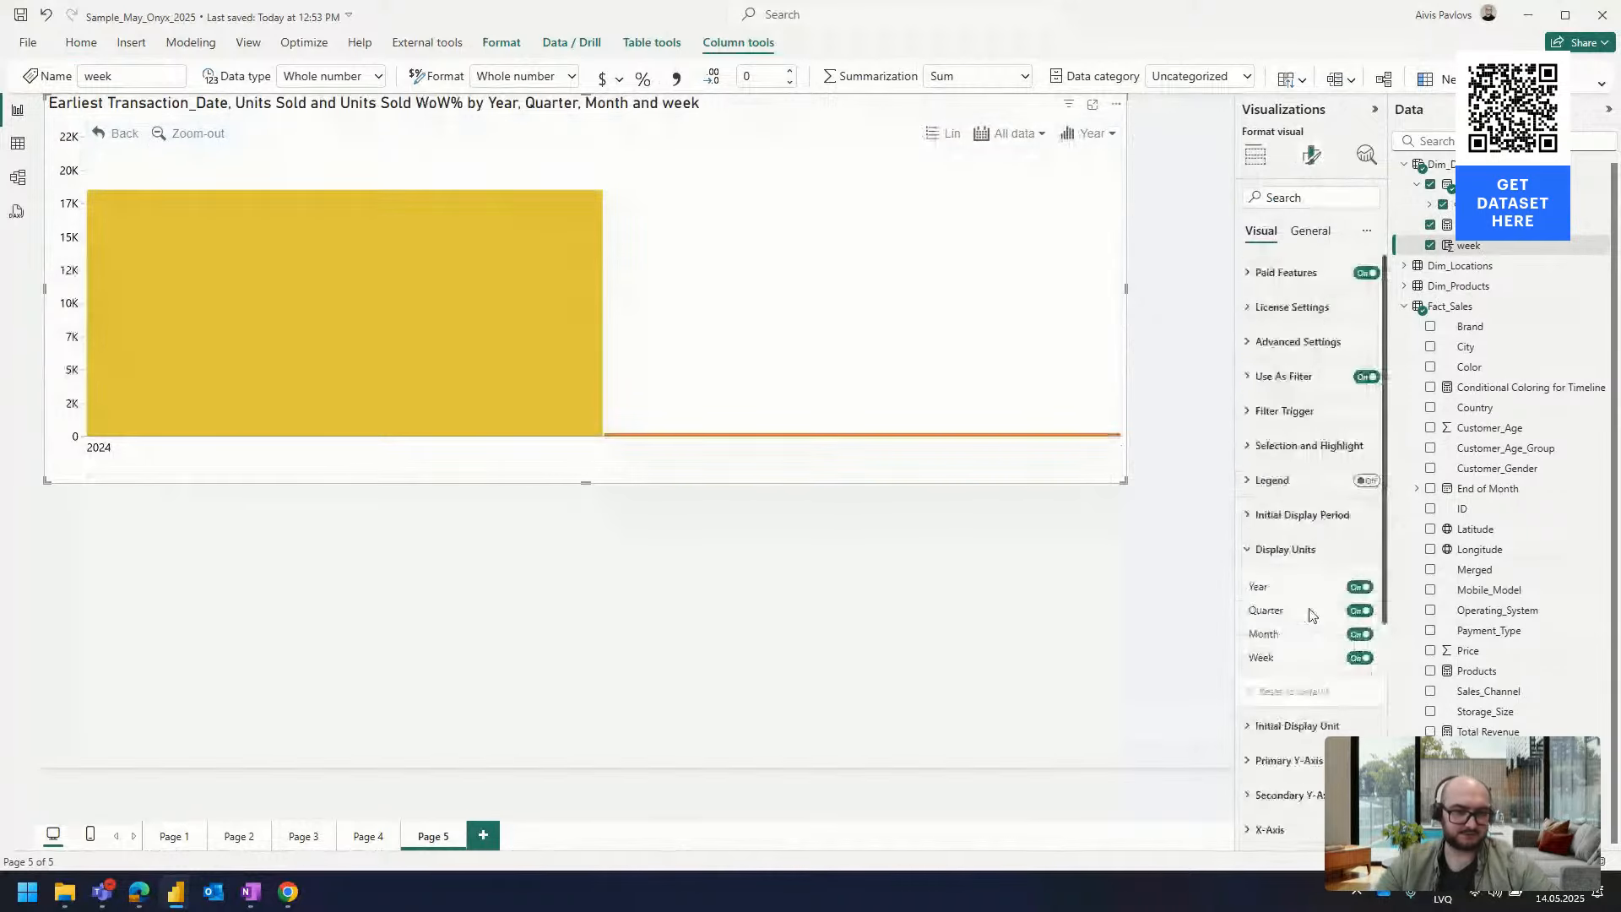
pyautogui.click(1359, 587)
pyautogui.click(1359, 611)
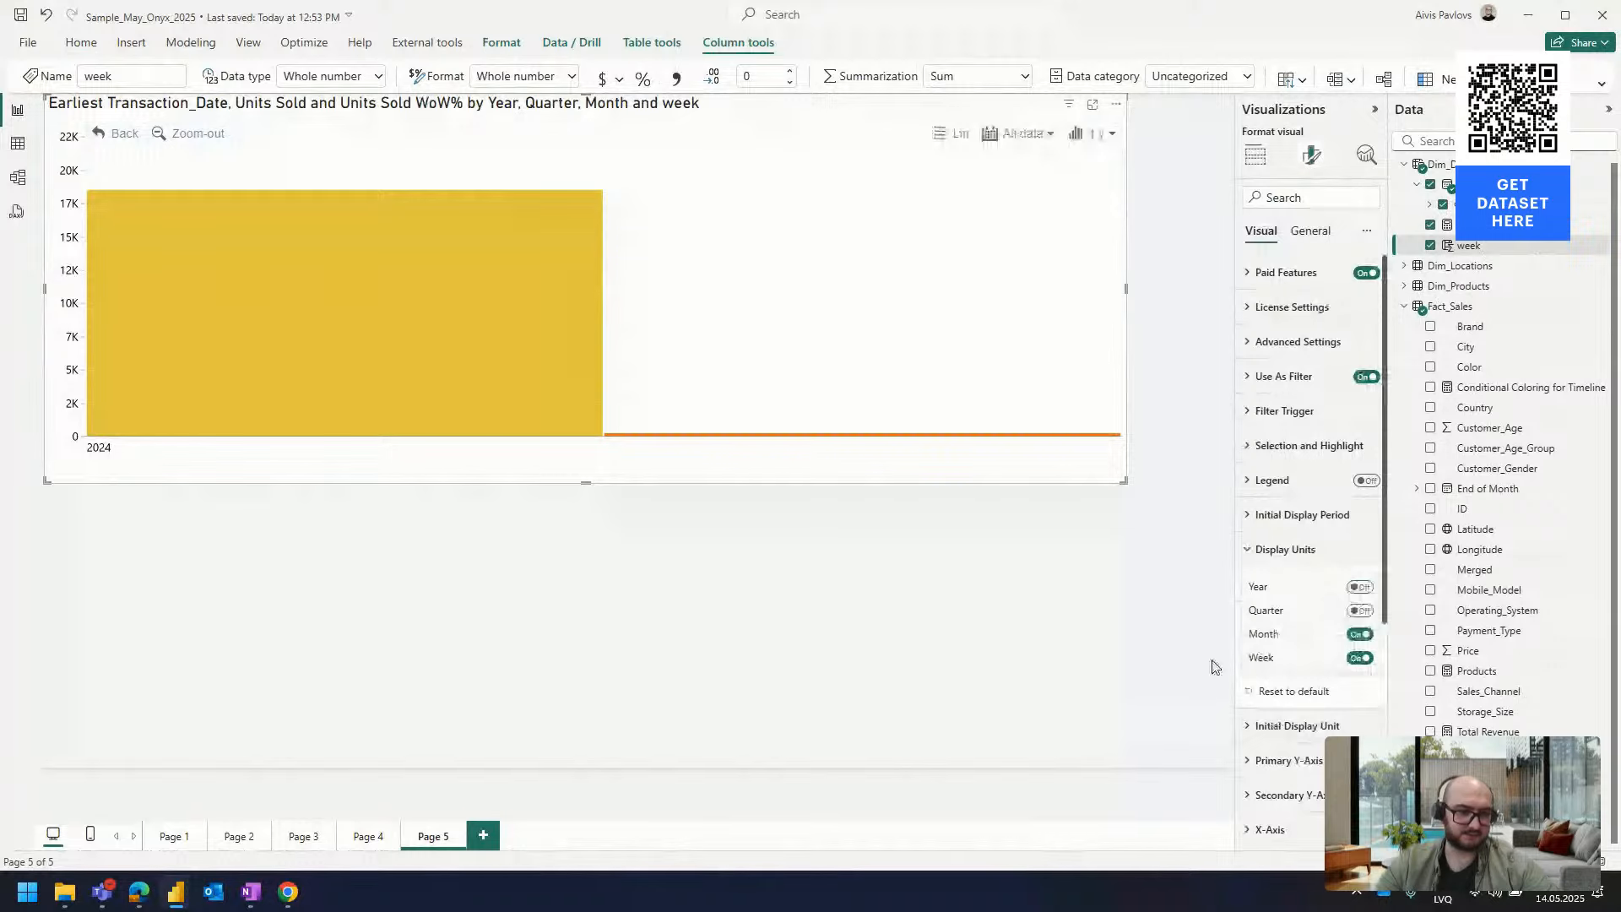
pyautogui.click(1358, 635)
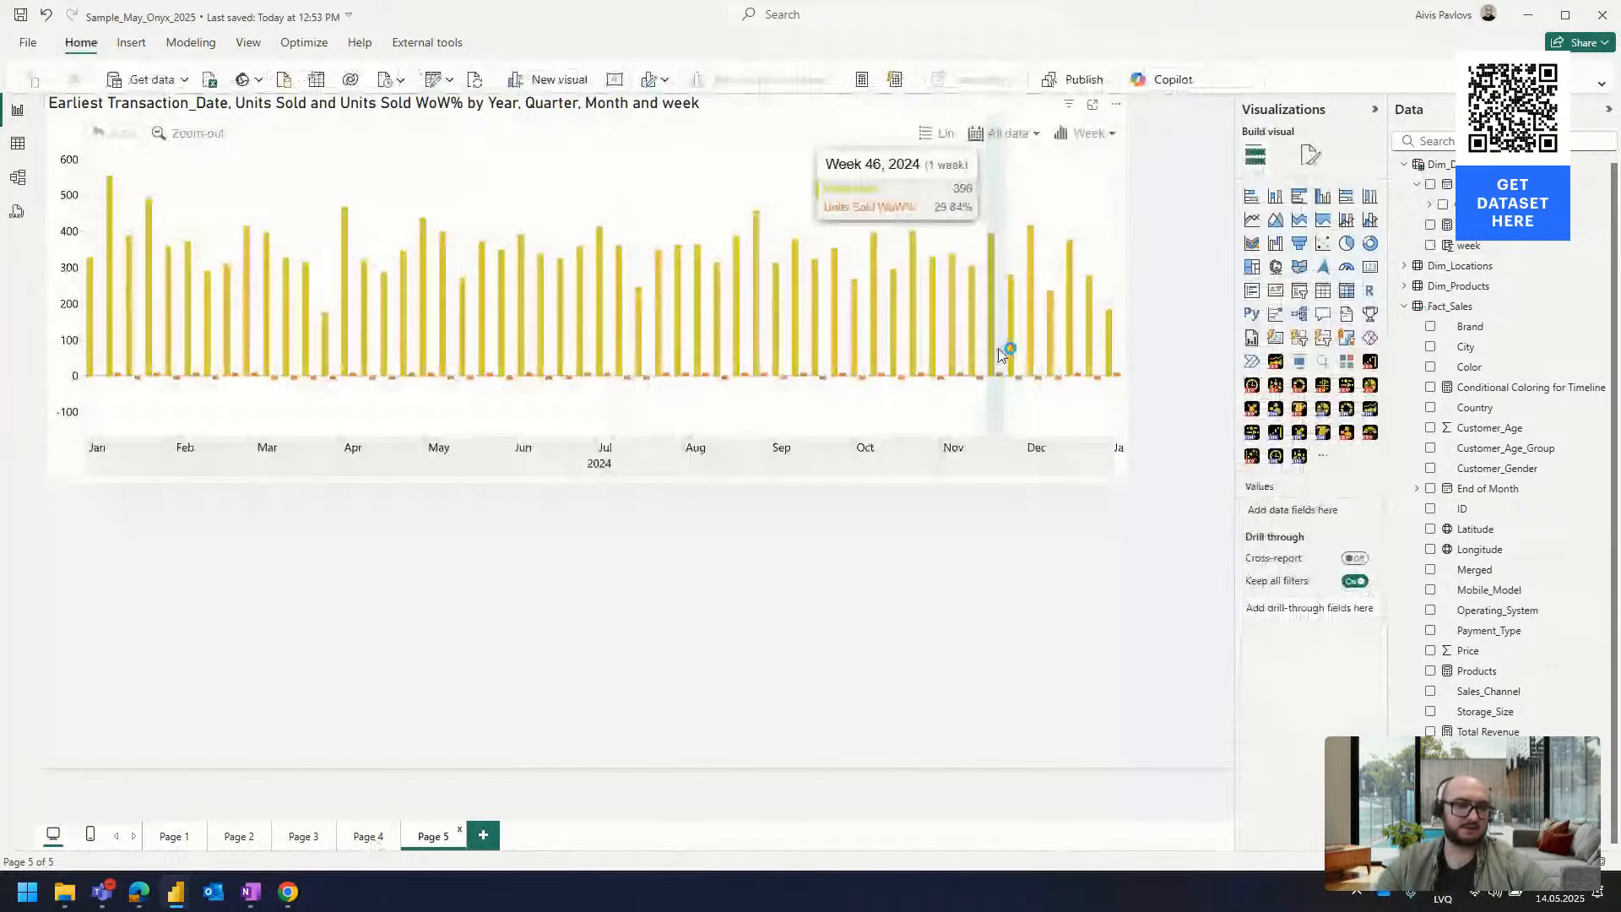
# Change the Series 2 type from columns to Line and assign it to the Secondary value axis
pyautogui.click(1125, 310)
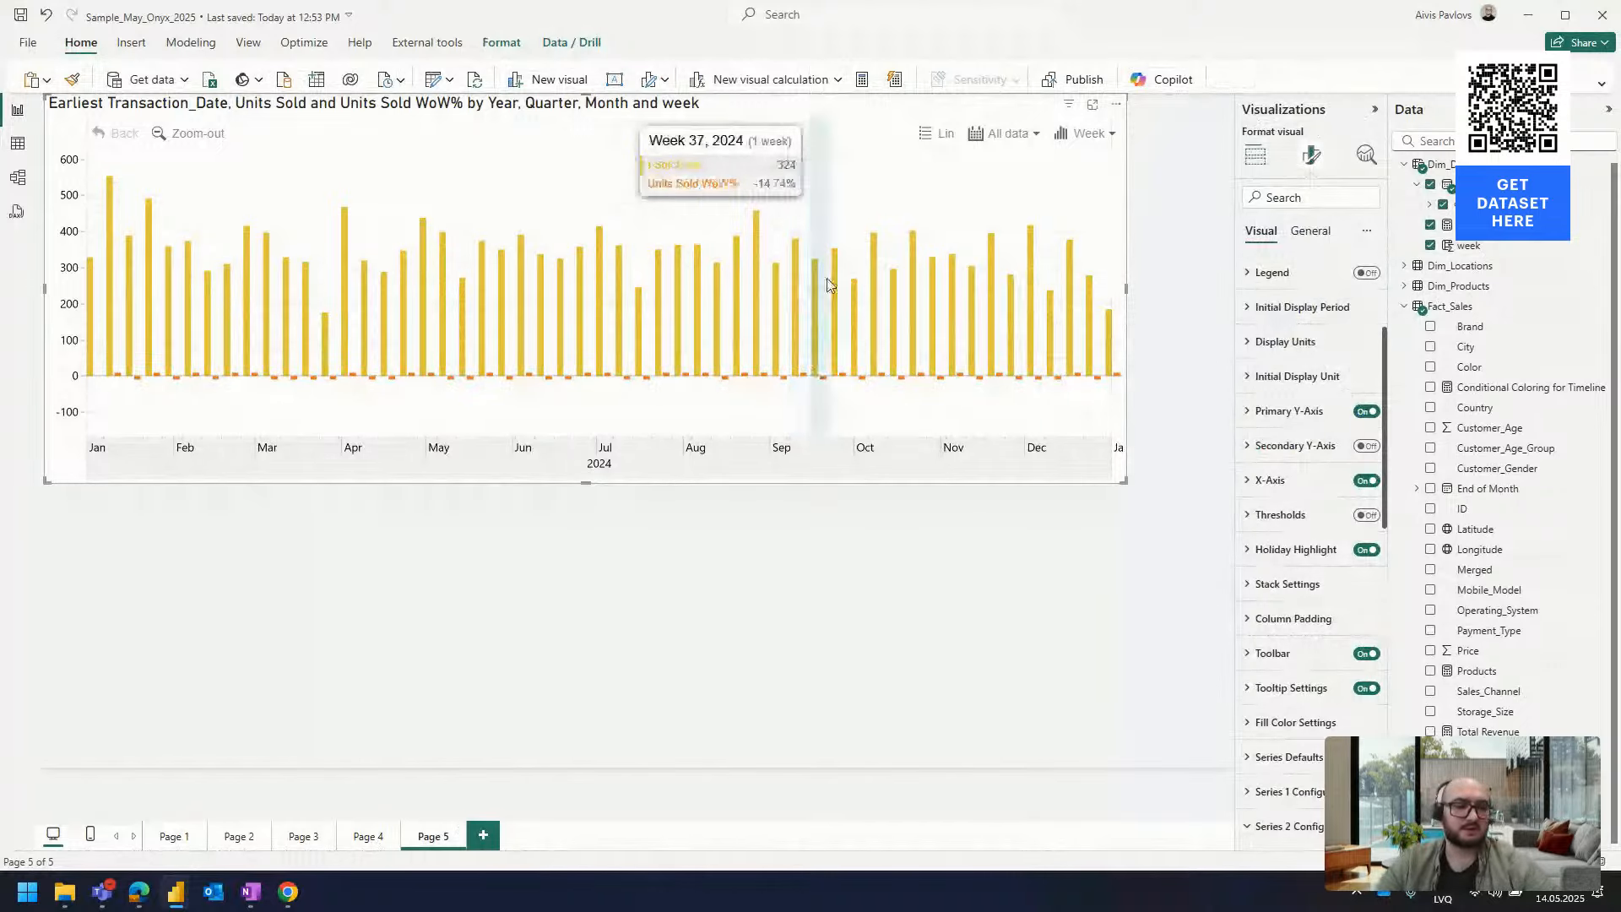
pyautogui.scroll(-3, 1315, 673)
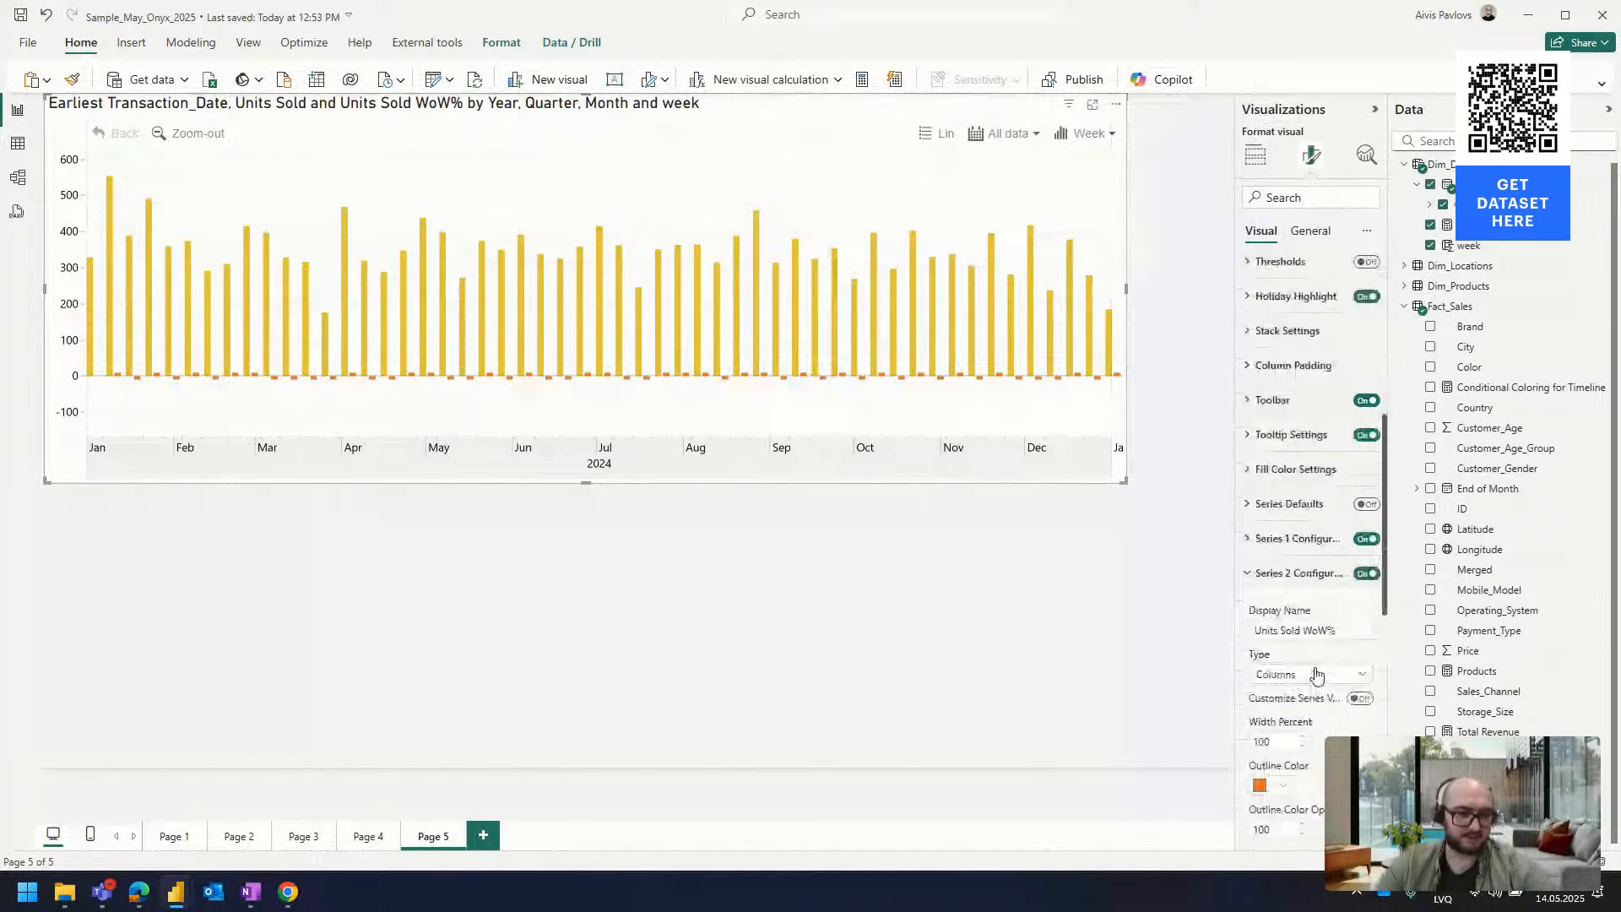
pyautogui.click(1315, 674)
pyautogui.click(1308, 642)
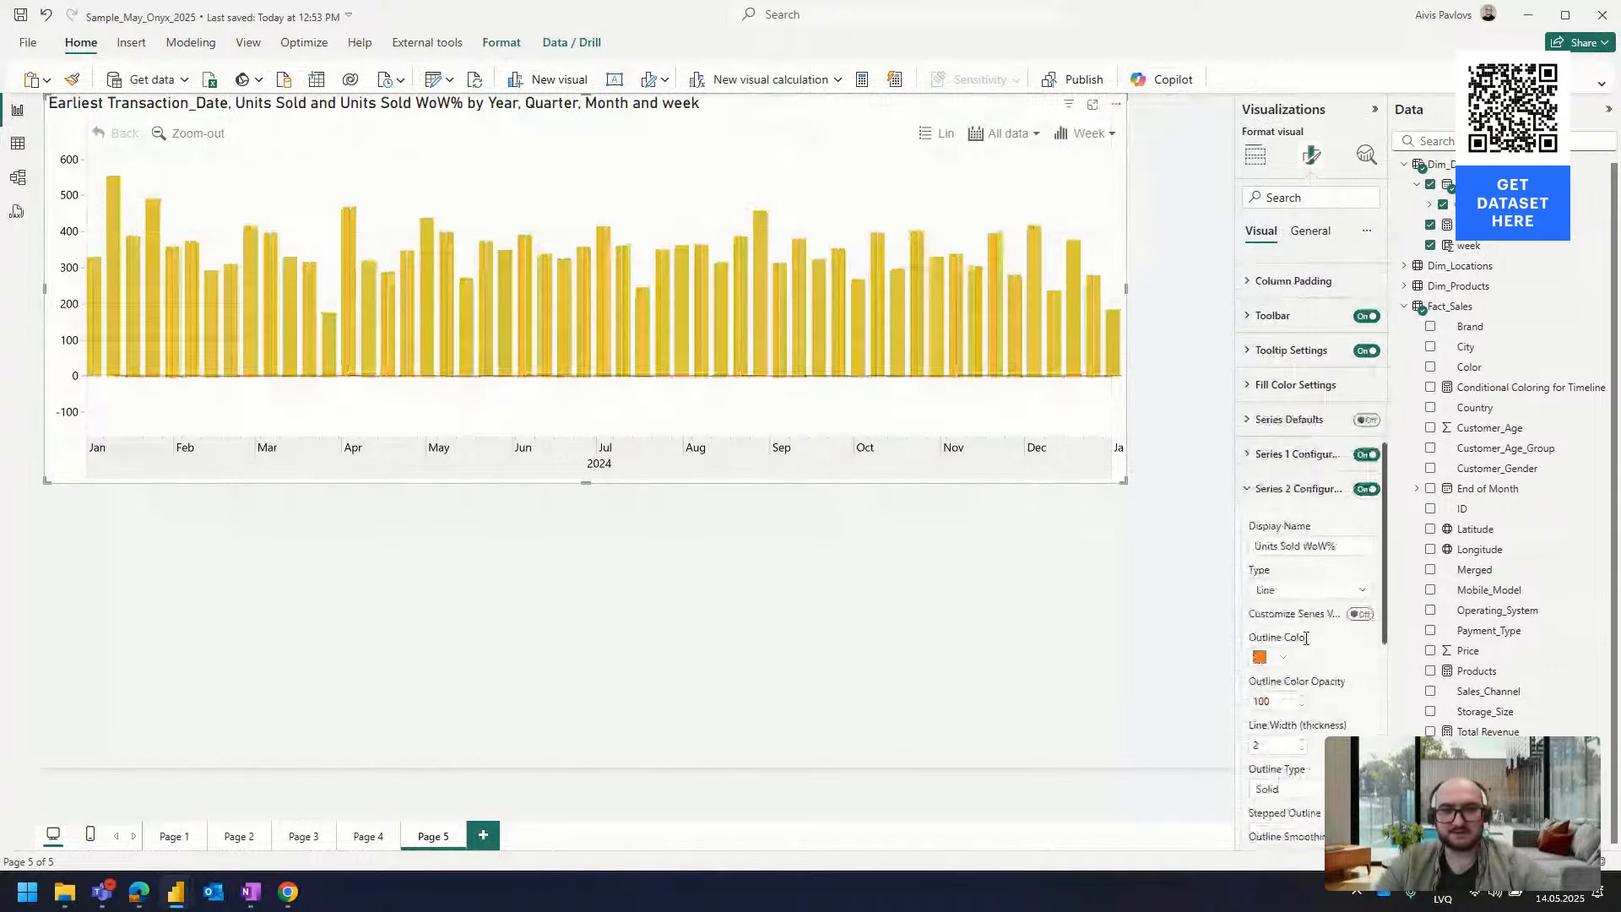
pyautogui.scroll(-4, 1305, 667)
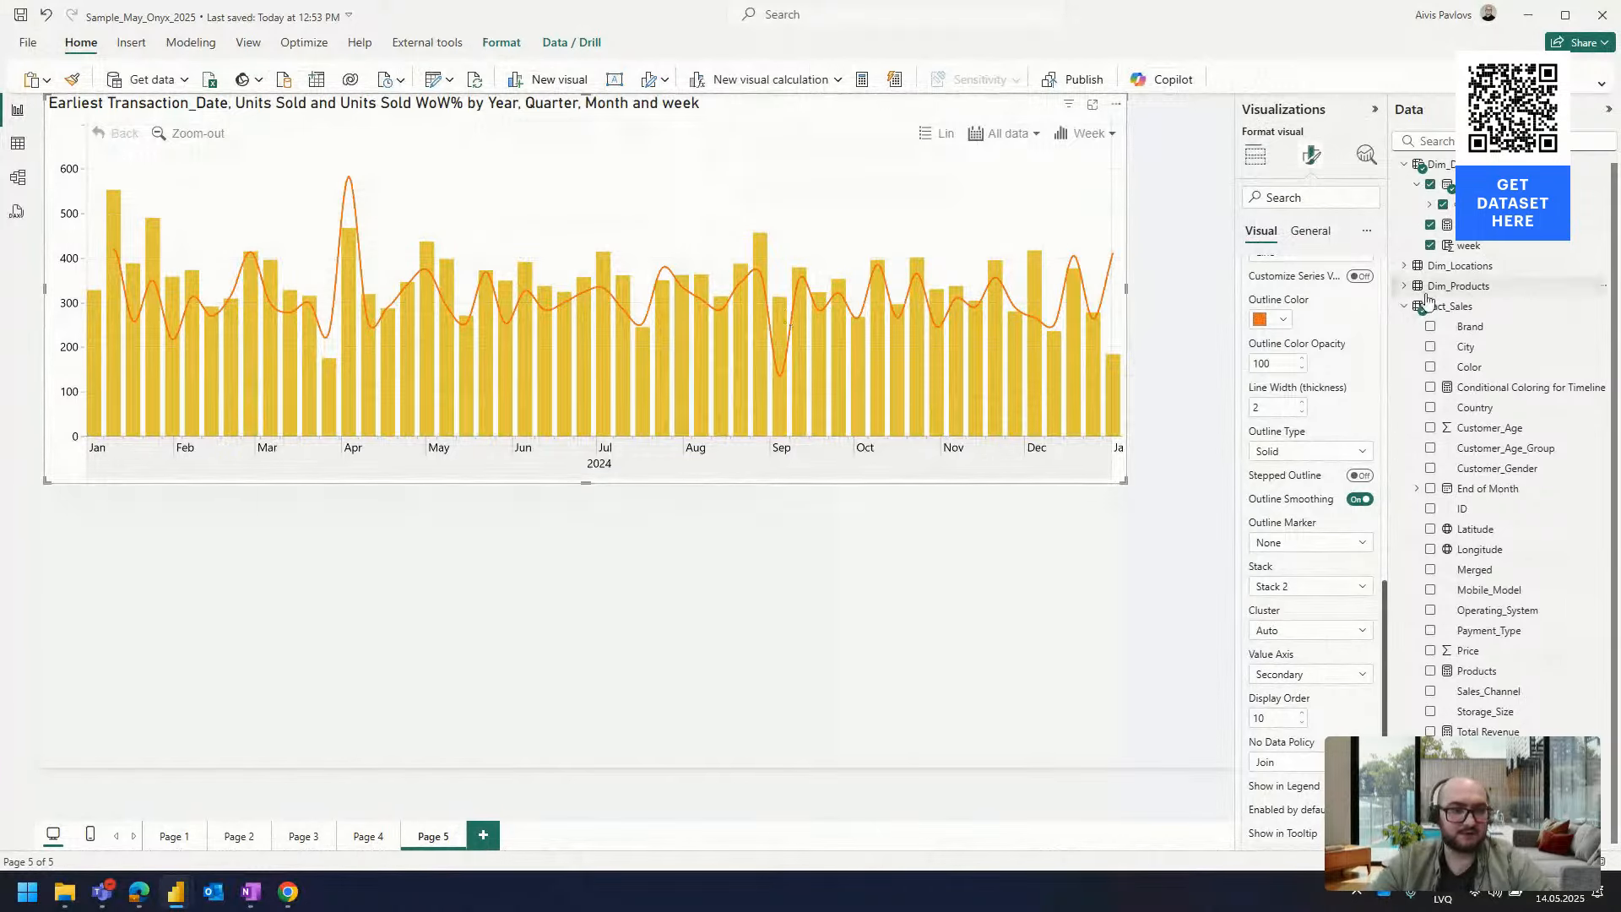
# Turn on customized value labels for Series 2 and inspect the weekly values from May to August 2024
pyautogui.click(1361, 277)
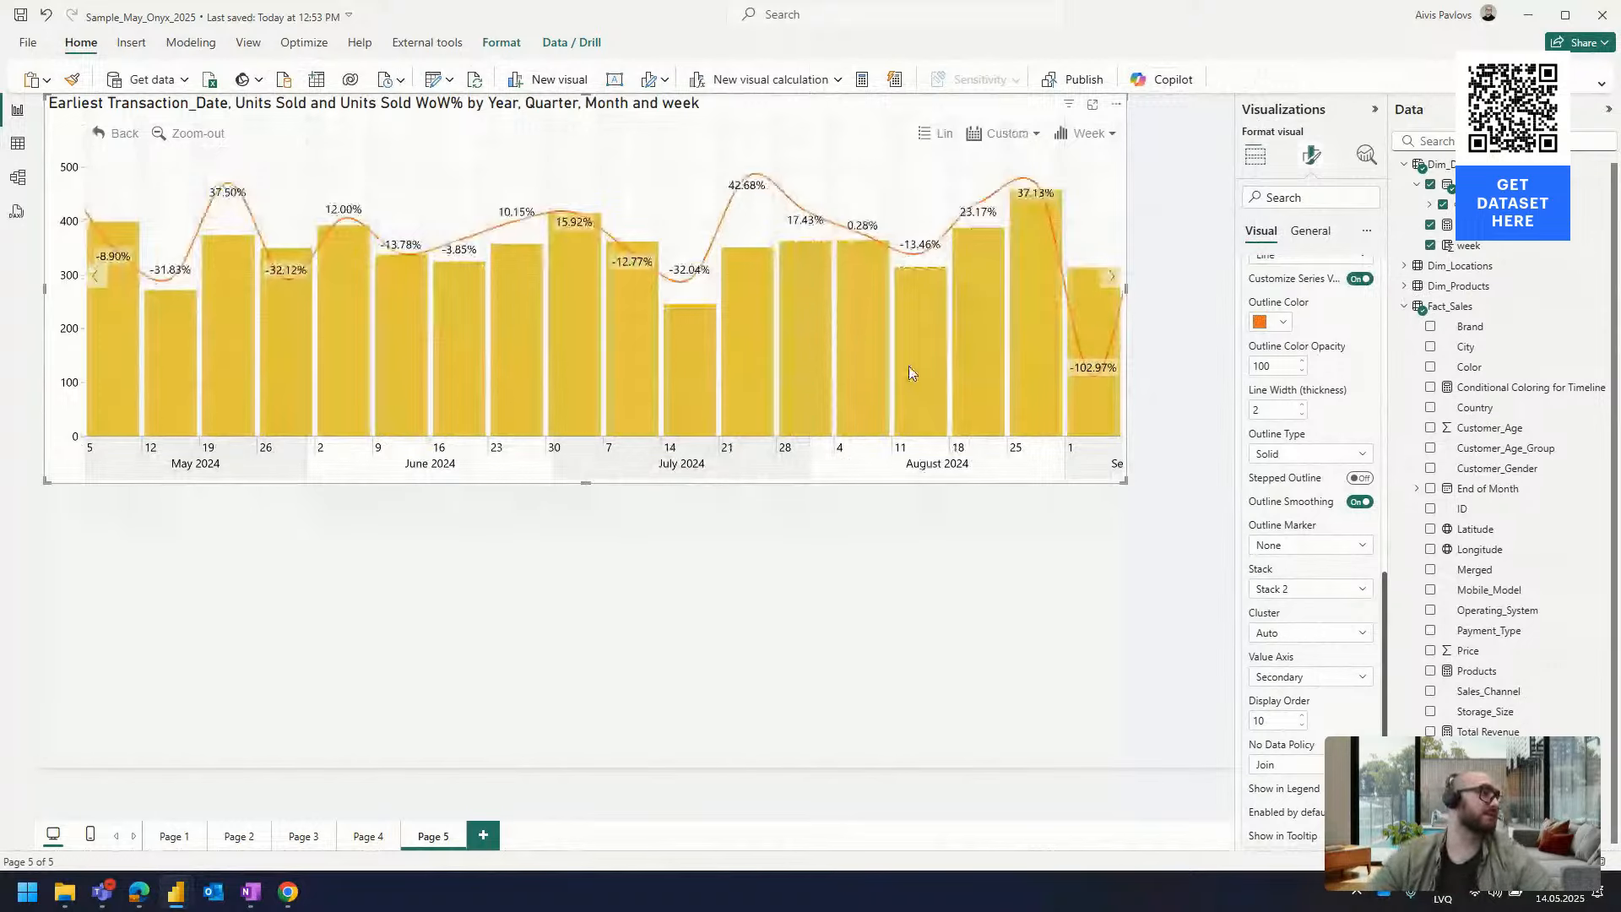
pyautogui.moveTo(909, 362)
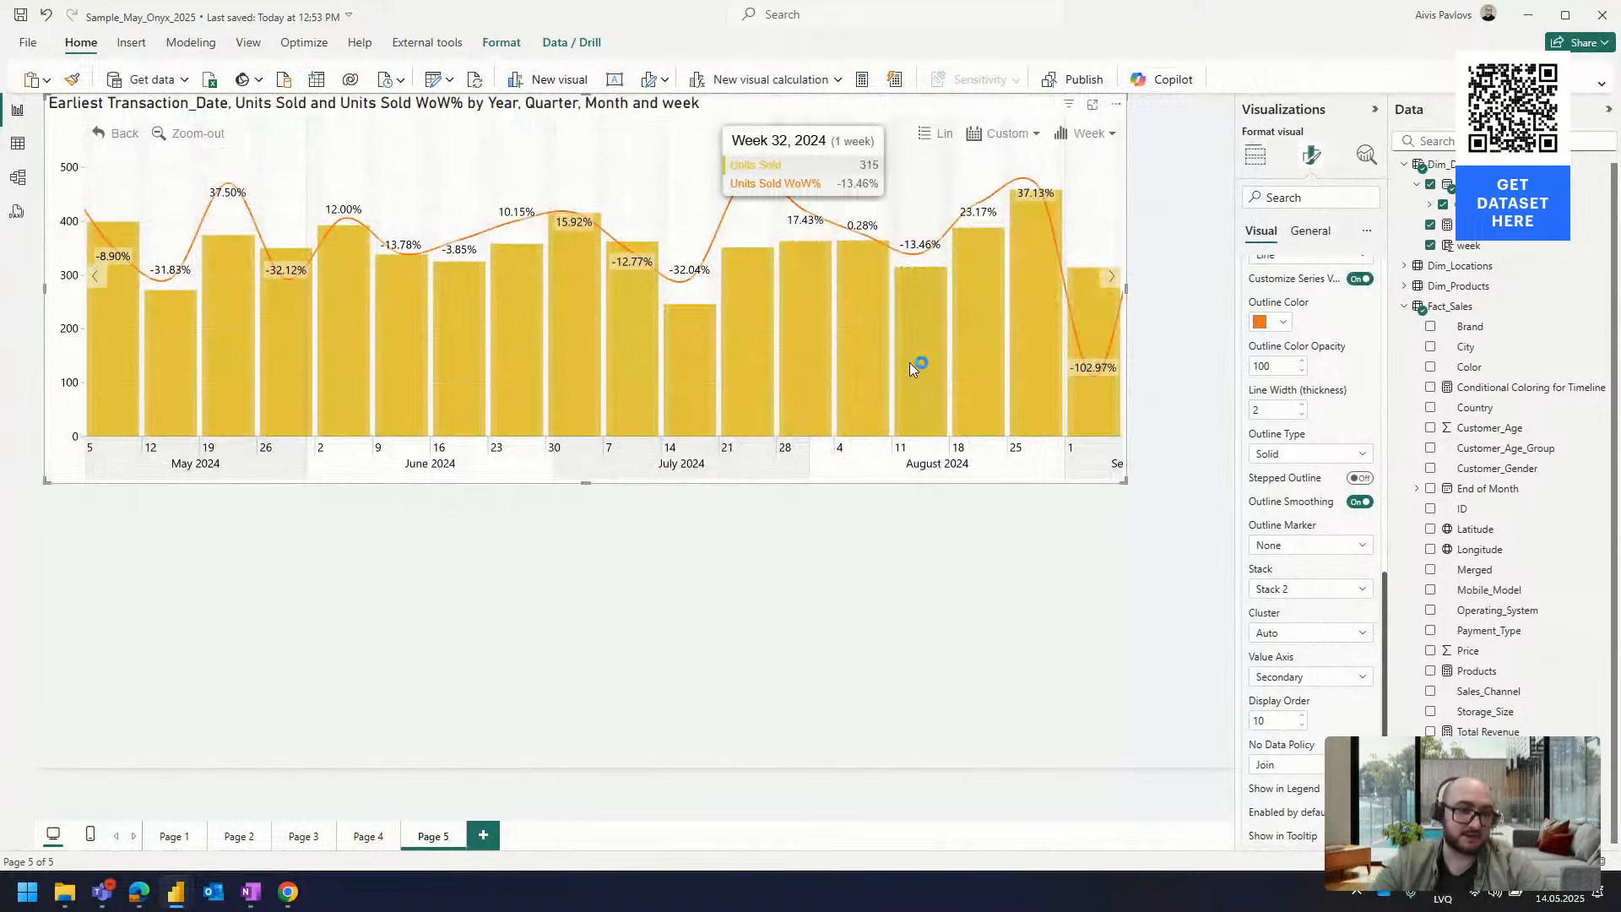
pyautogui.moveTo(1104, 386)
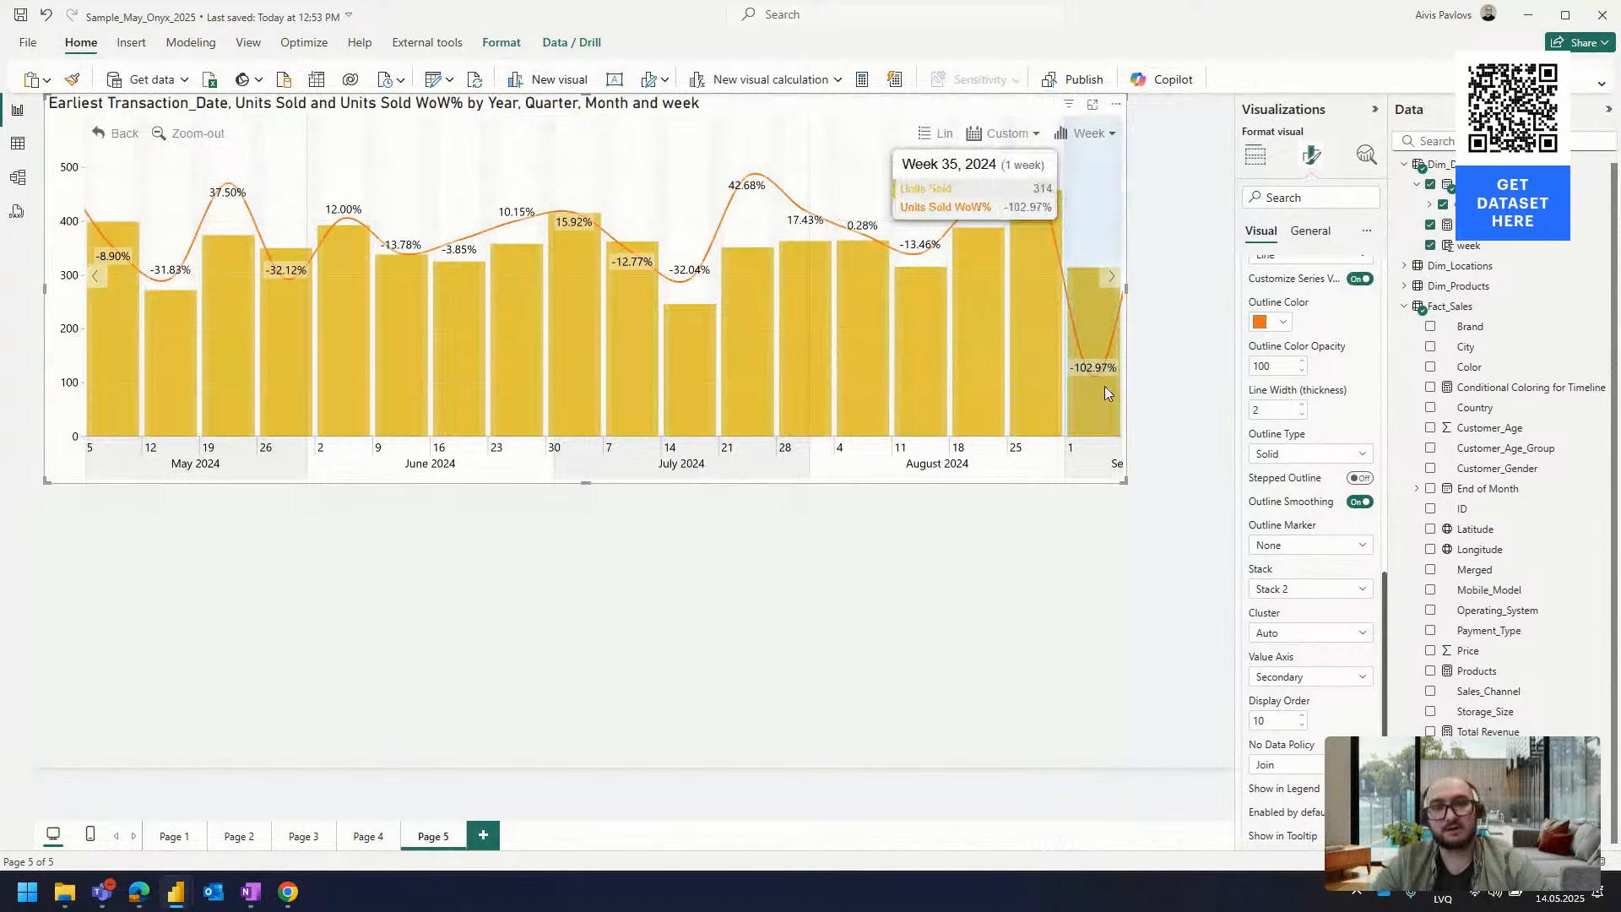
pyautogui.moveTo(766, 158)
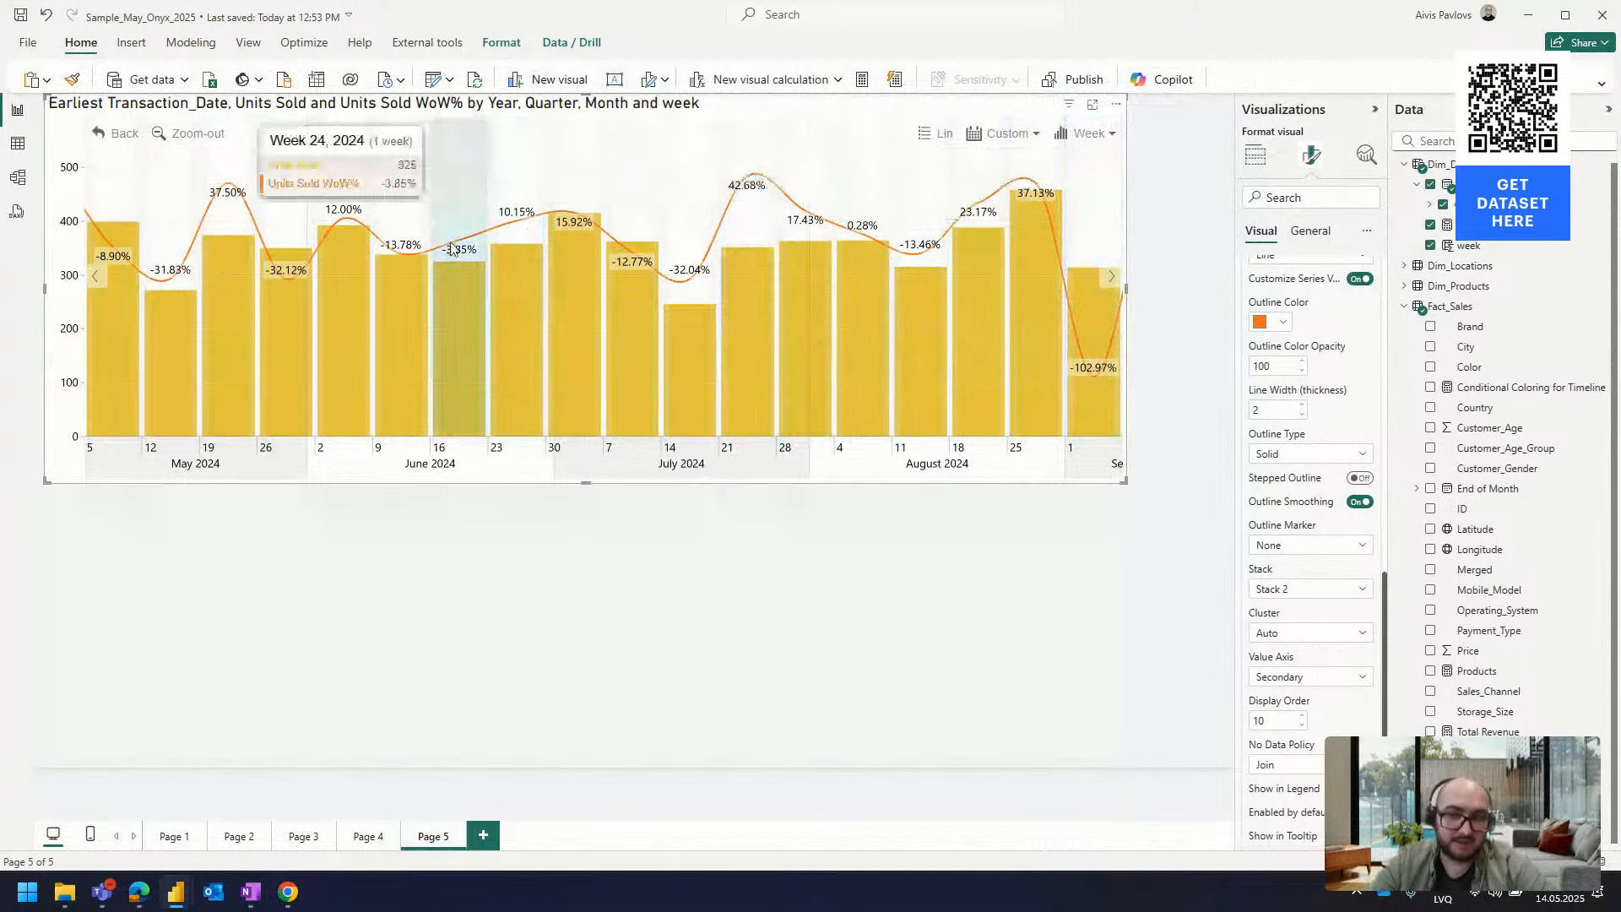
# Turn on customized value labels for the Series 1 Units Sold columns
pyautogui.scroll(10, 1356, 438)
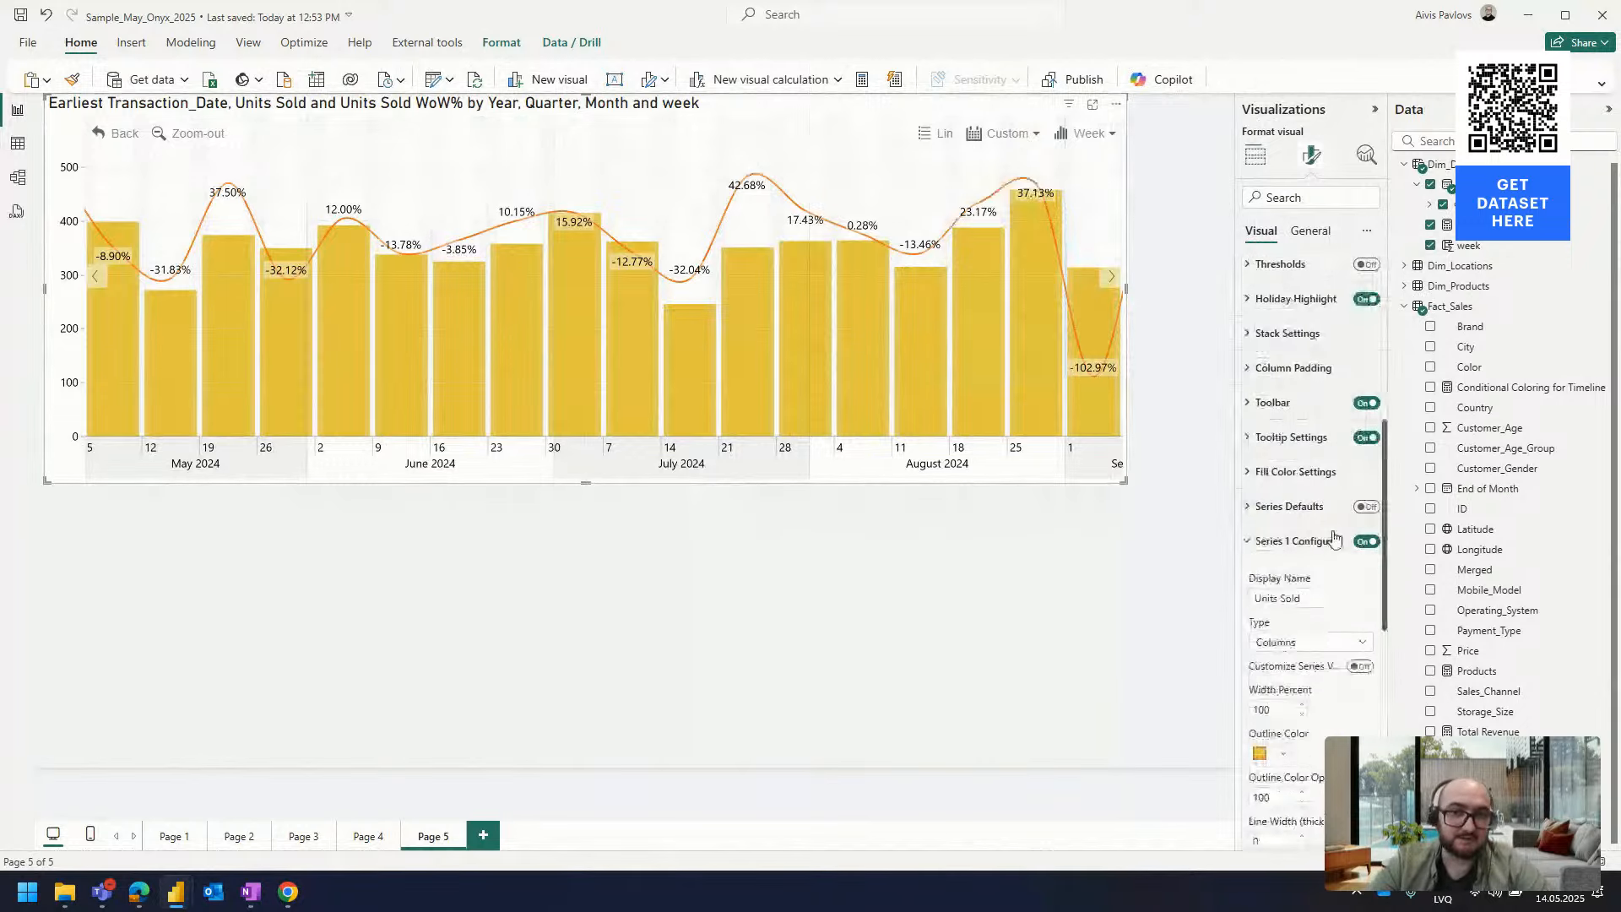
pyautogui.scroll(-1, 1334, 540)
pyautogui.click(1360, 581)
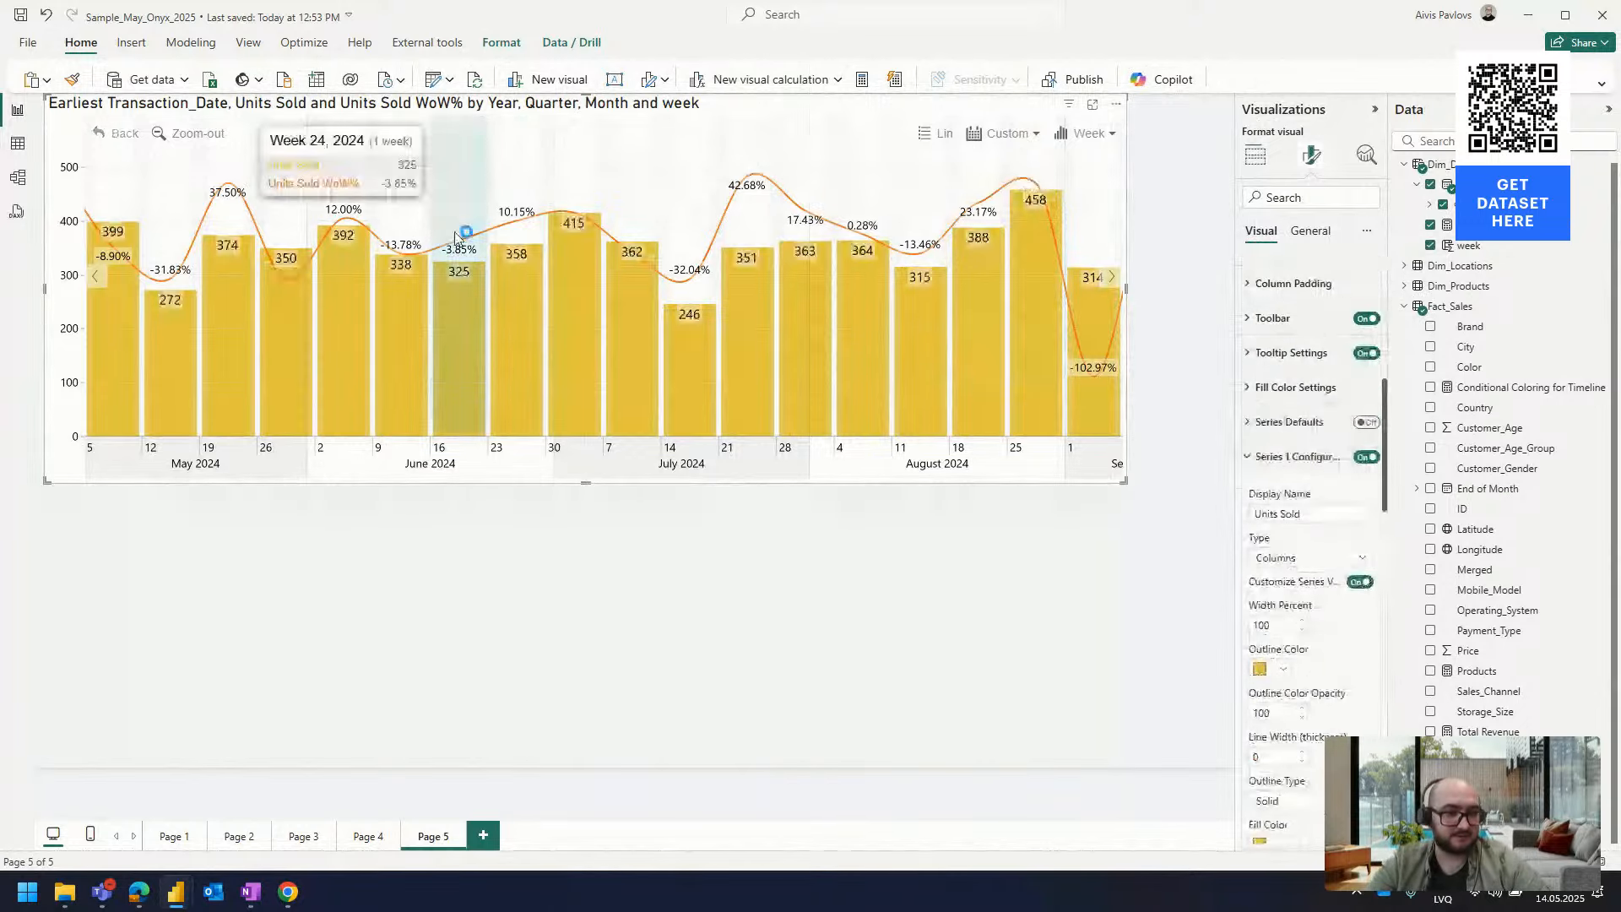
# Set the Series 1 value labels to the Outside Top position and allow them to overlap vertically
pyautogui.scroll(-6, 1323, 531)
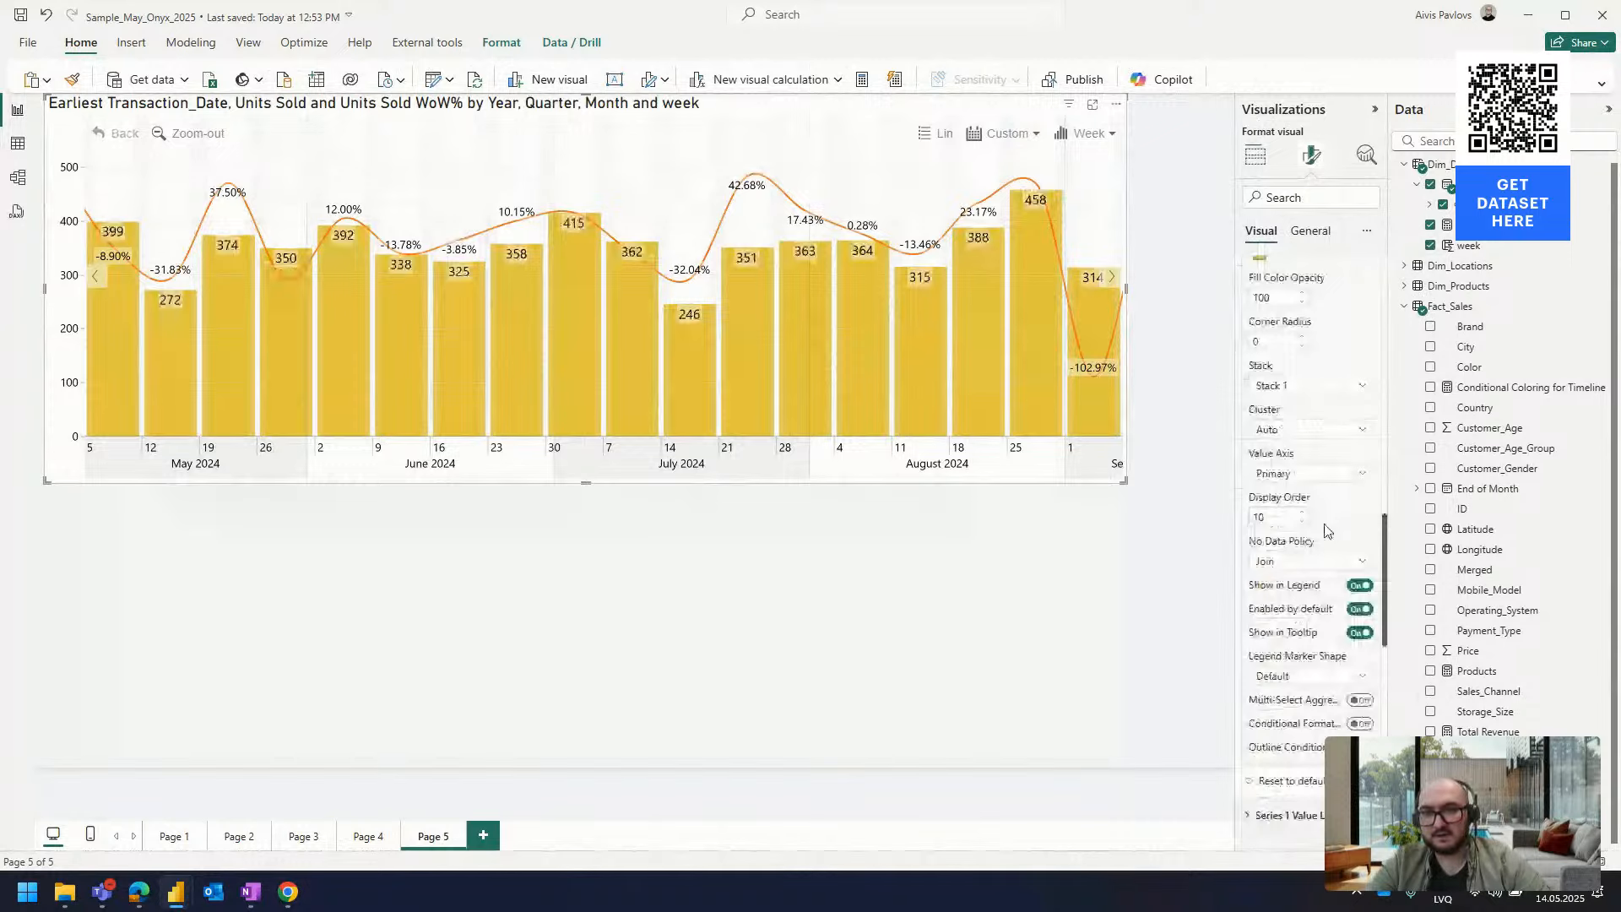
pyautogui.scroll(-4, 1323, 530)
pyautogui.click(1304, 647)
pyautogui.scroll(-4, 1343, 624)
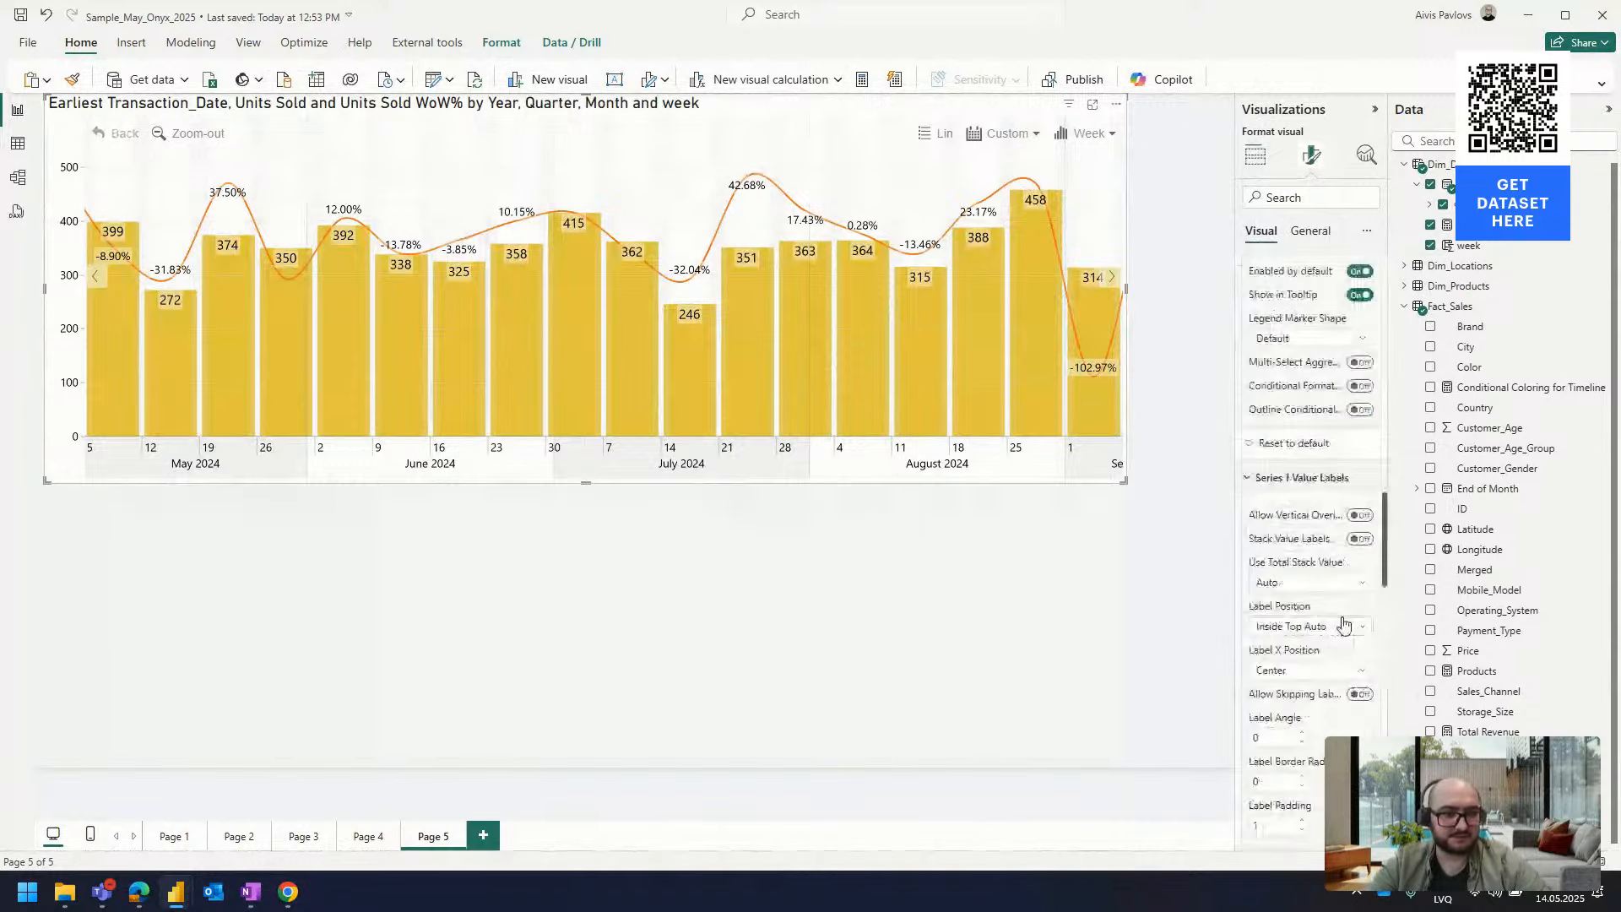
pyautogui.click(1343, 624)
pyautogui.click(1313, 750)
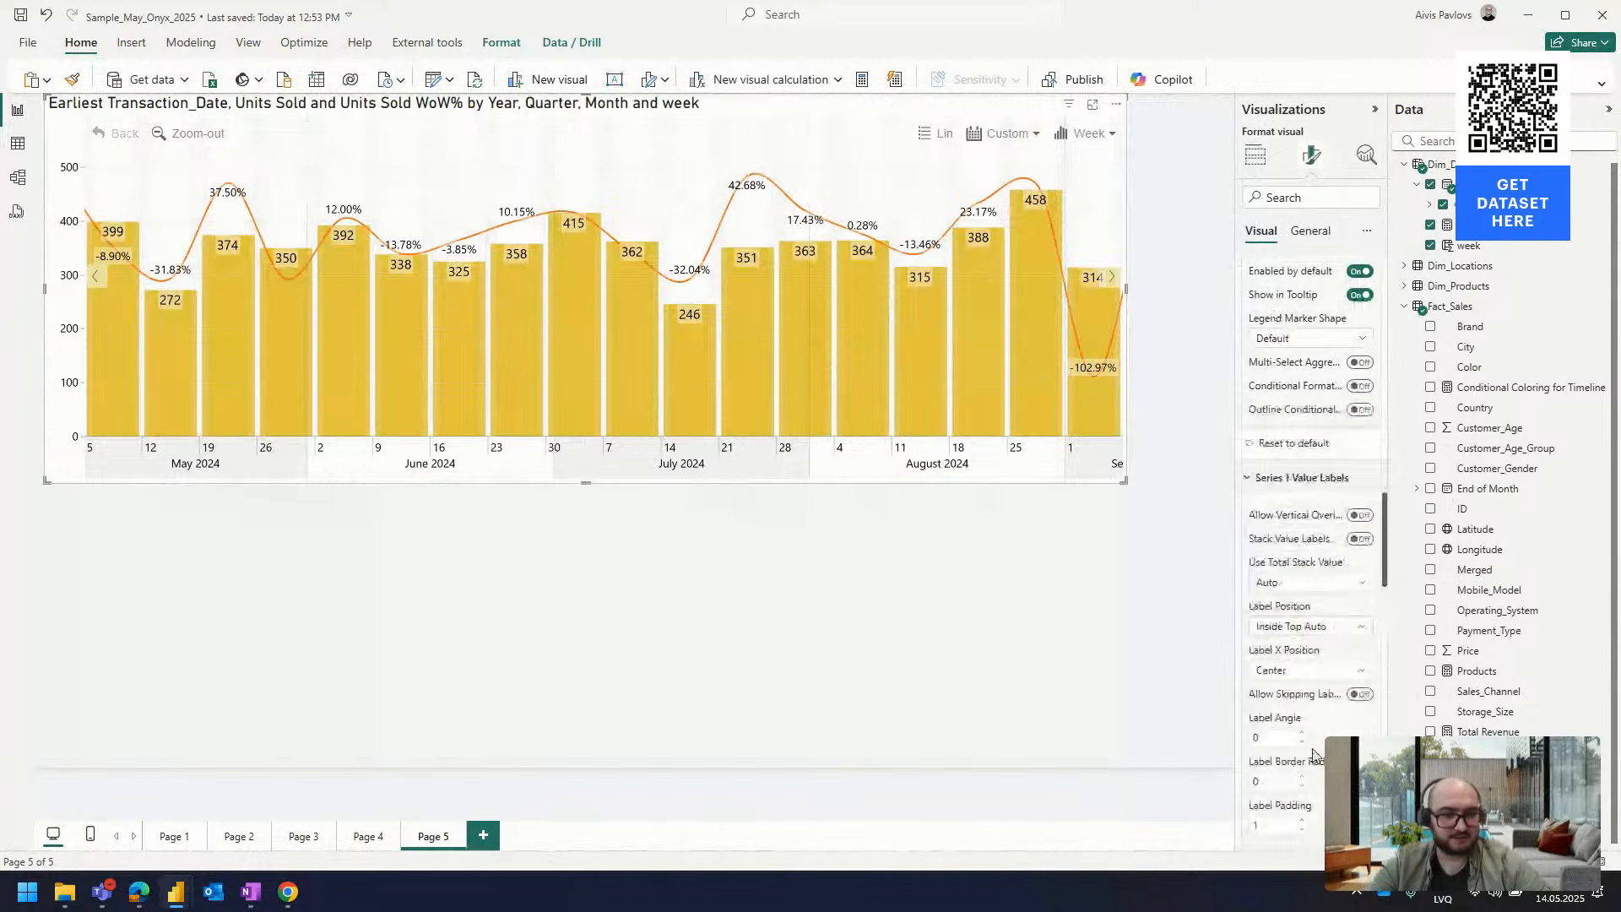
pyautogui.click(1360, 516)
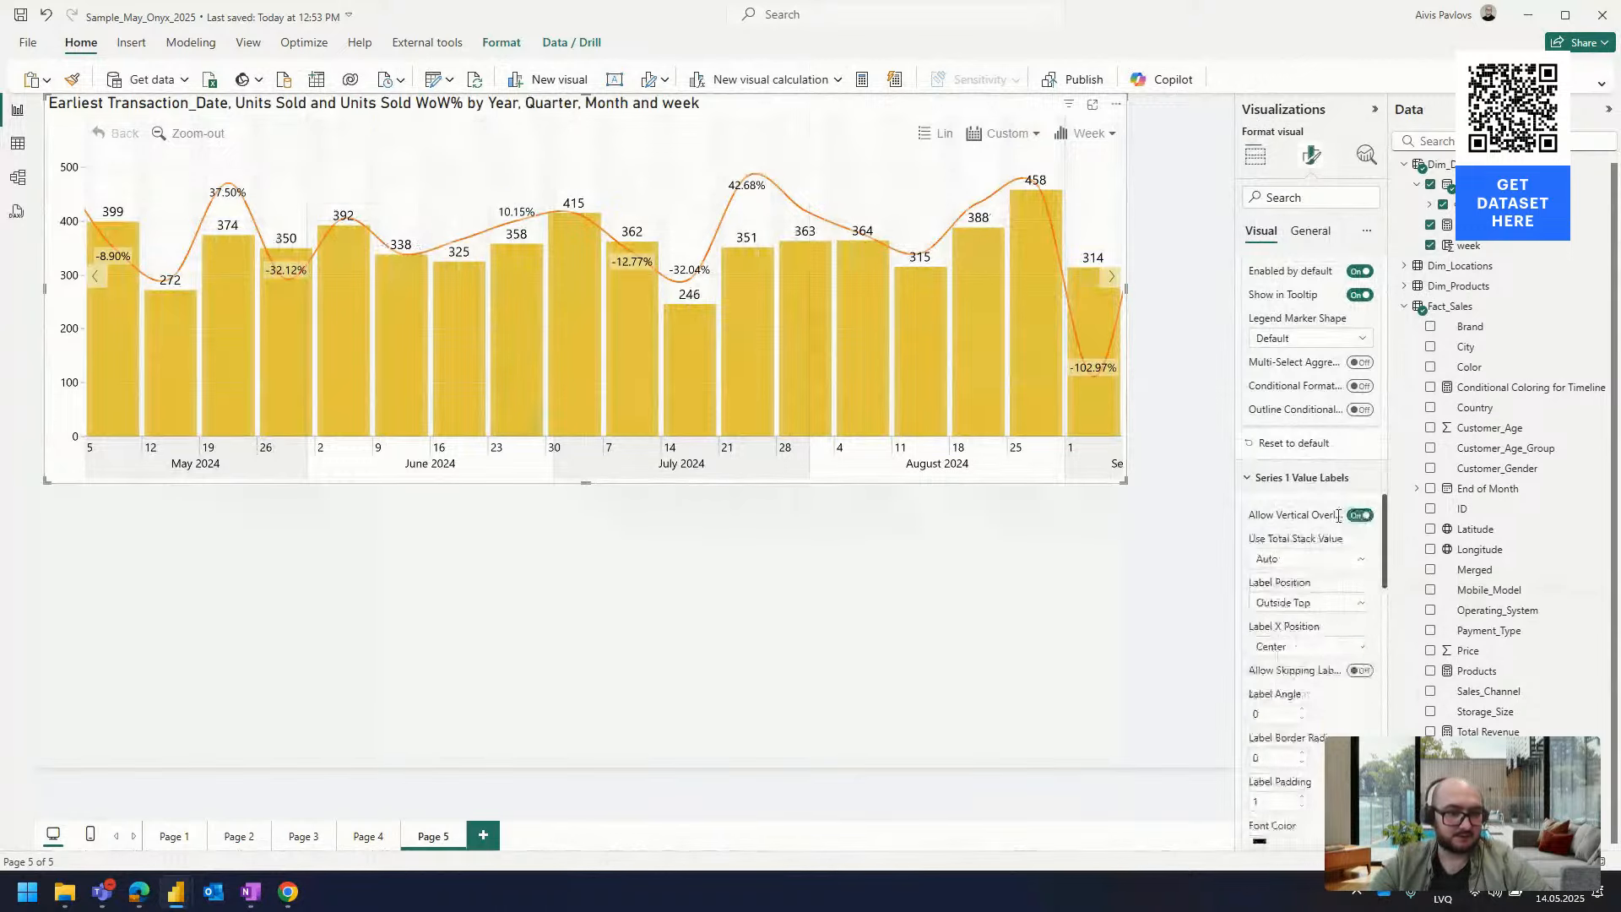
# Allow vertical overlap for the Series 2 value labels and move the timeline visual slightly down on the page
pyautogui.scroll(1, 1350, 489)
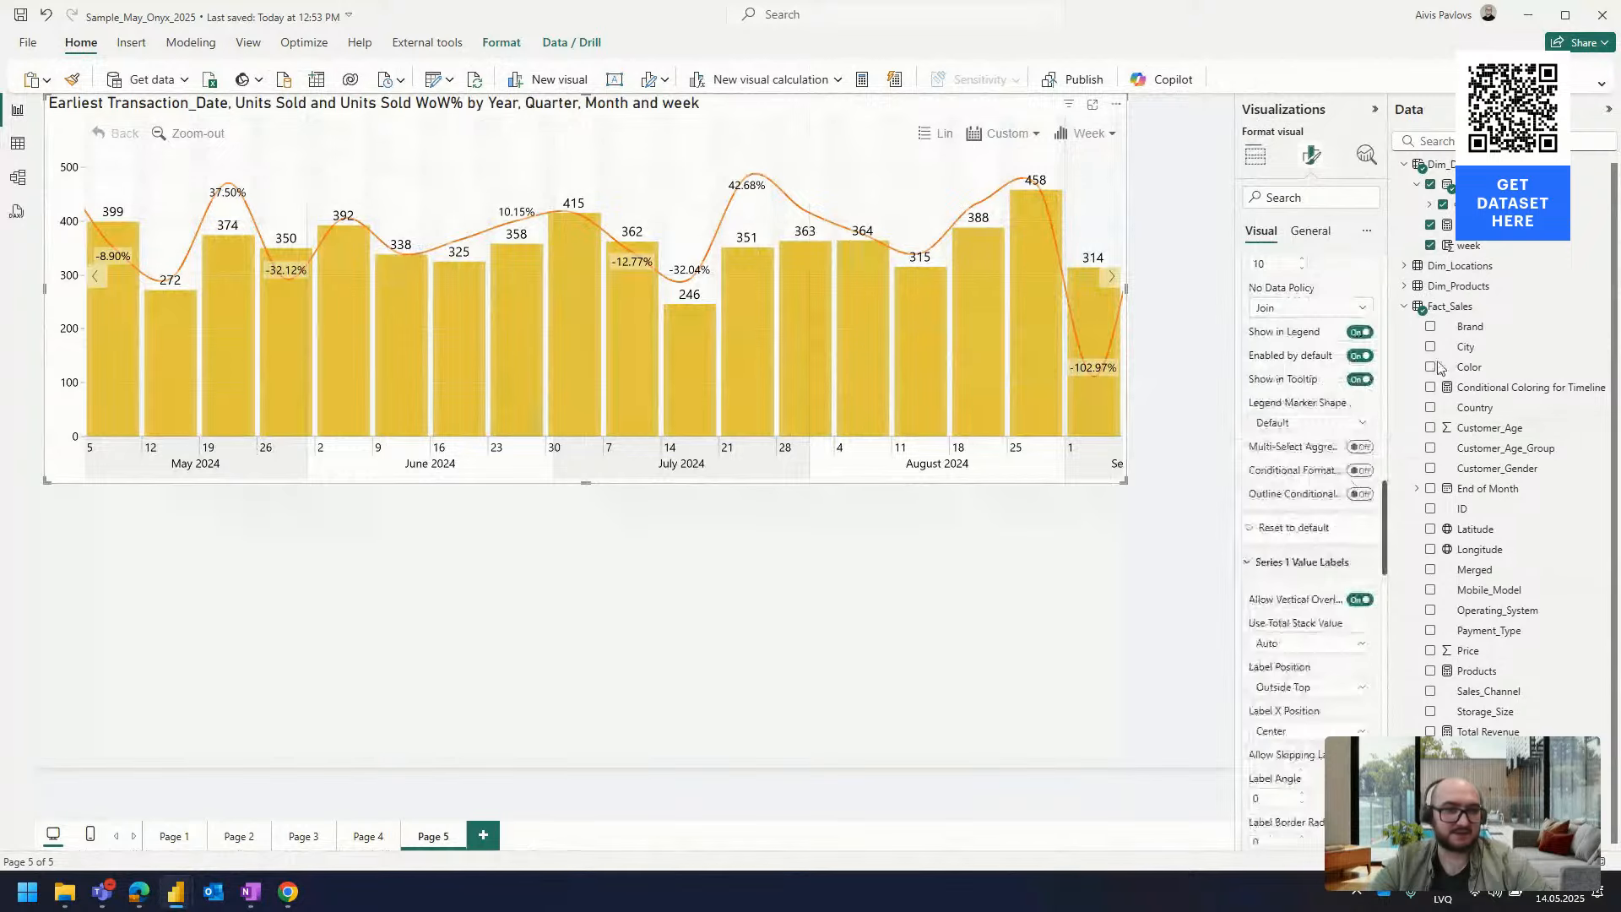
pyautogui.scroll(1, 1365, 408)
pyautogui.scroll(-5, 1359, 409)
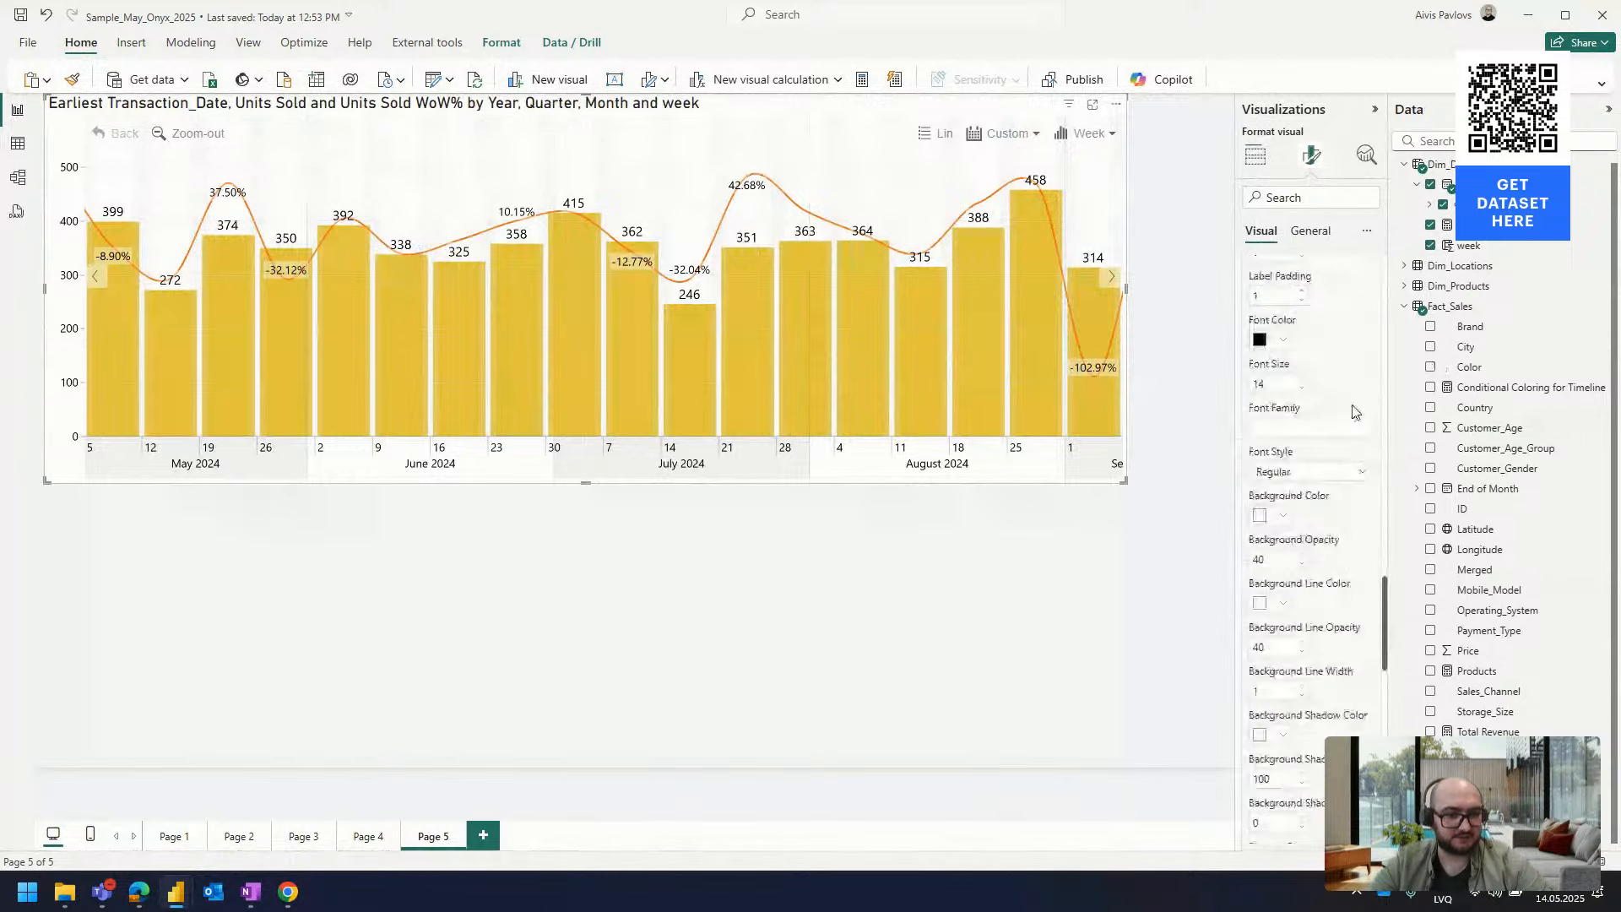
pyautogui.scroll(4, 1353, 411)
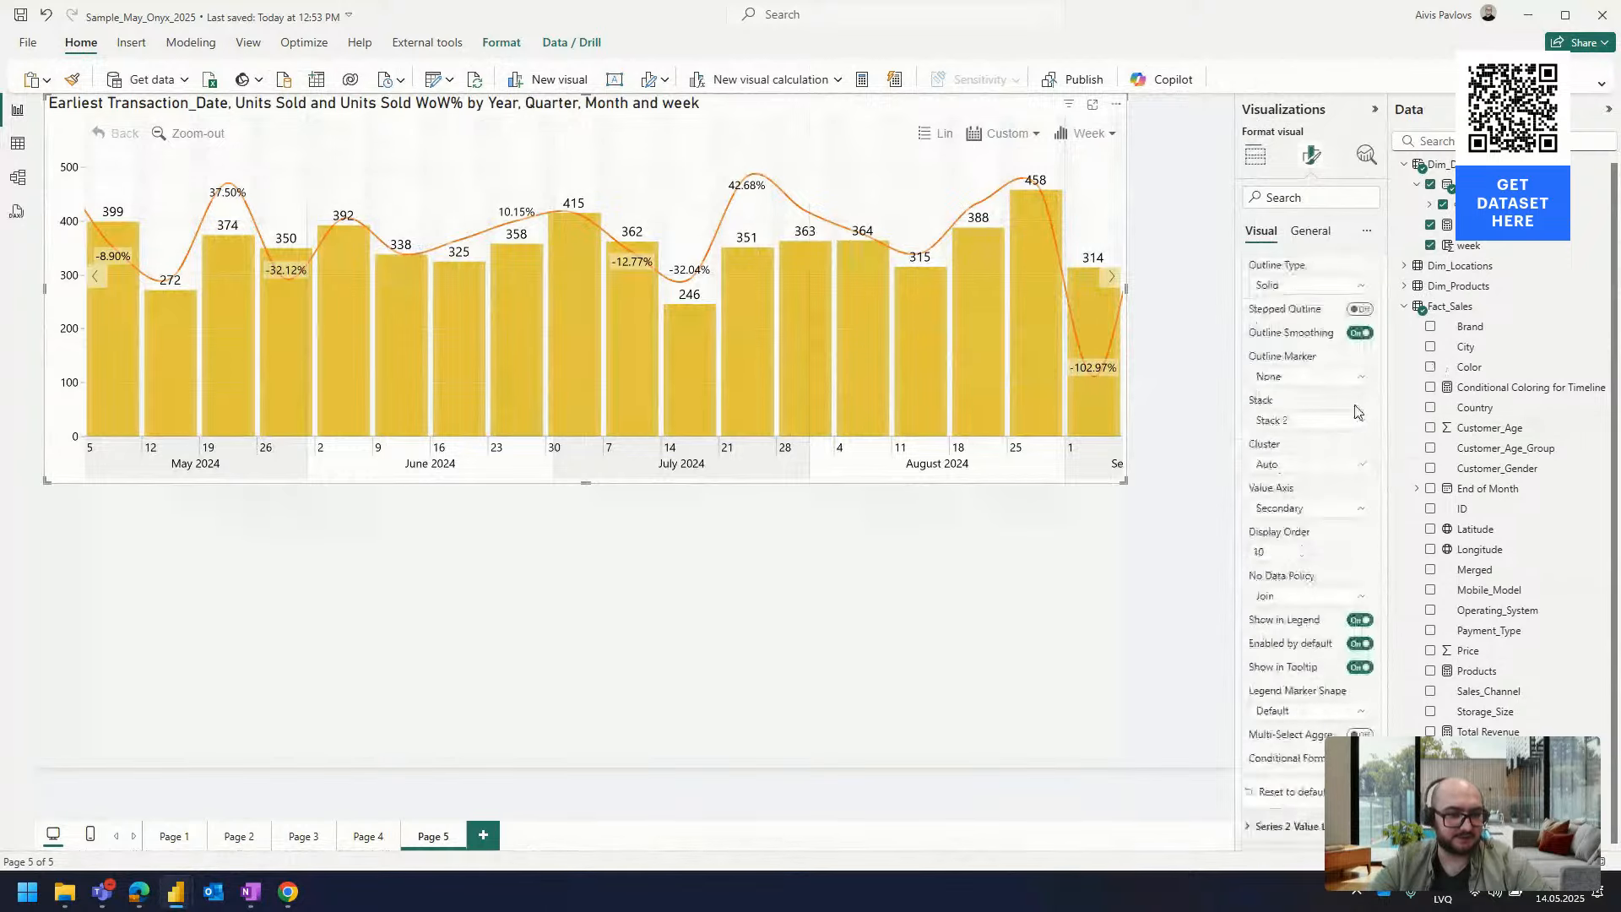
pyautogui.scroll(-3, 1355, 411)
pyautogui.click(1360, 611)
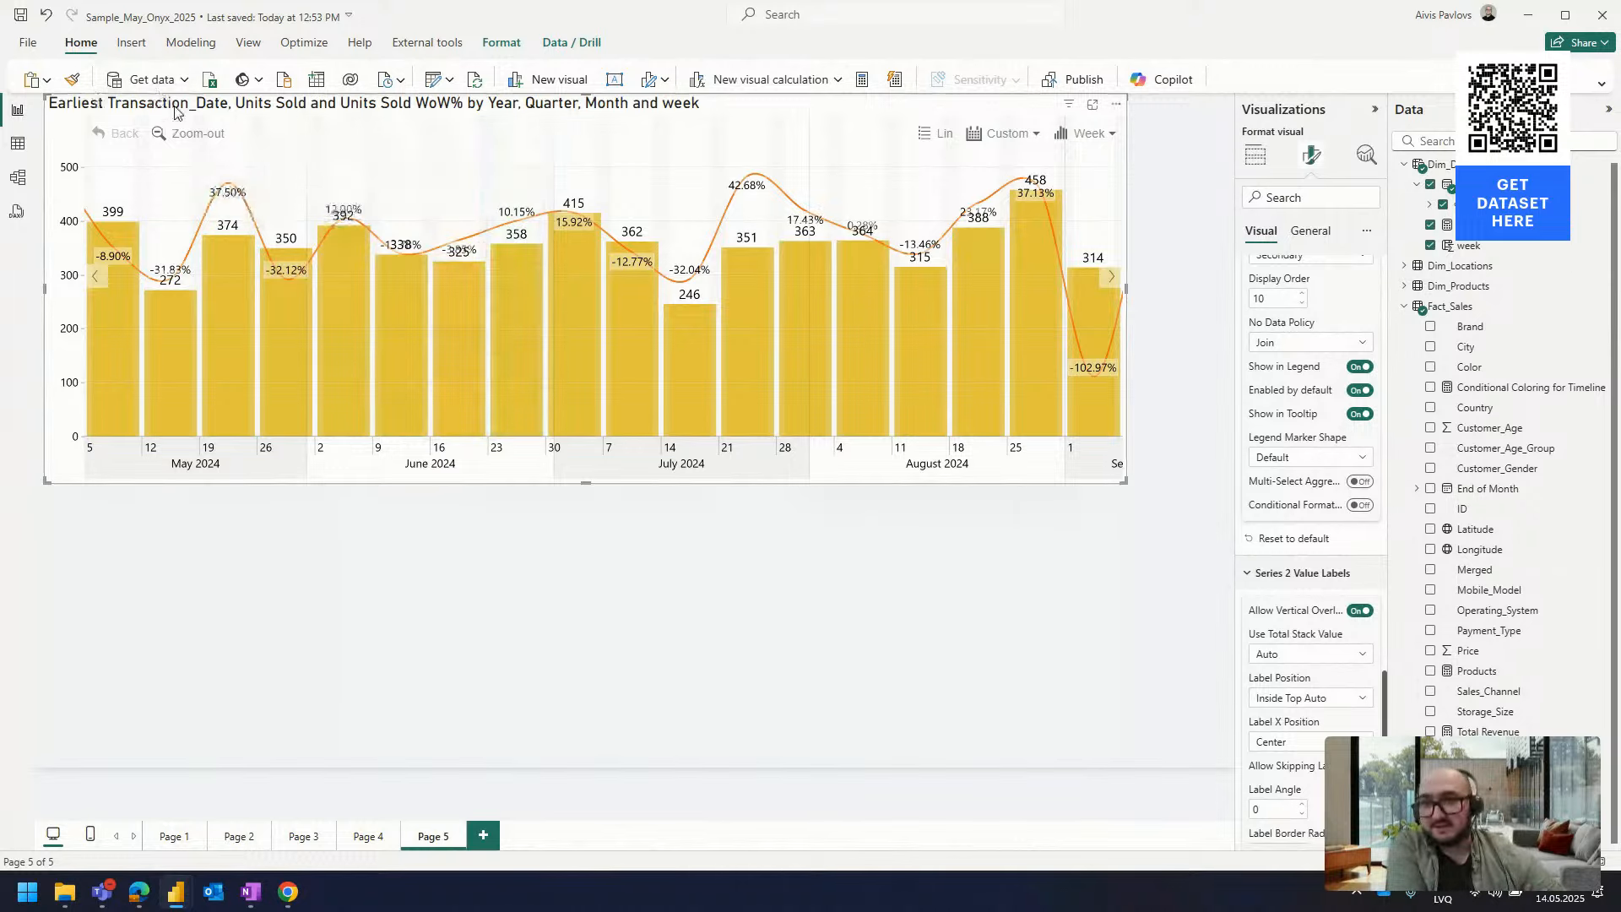
pyautogui.moveTo(177, 107); pyautogui.dragTo(189, 125)
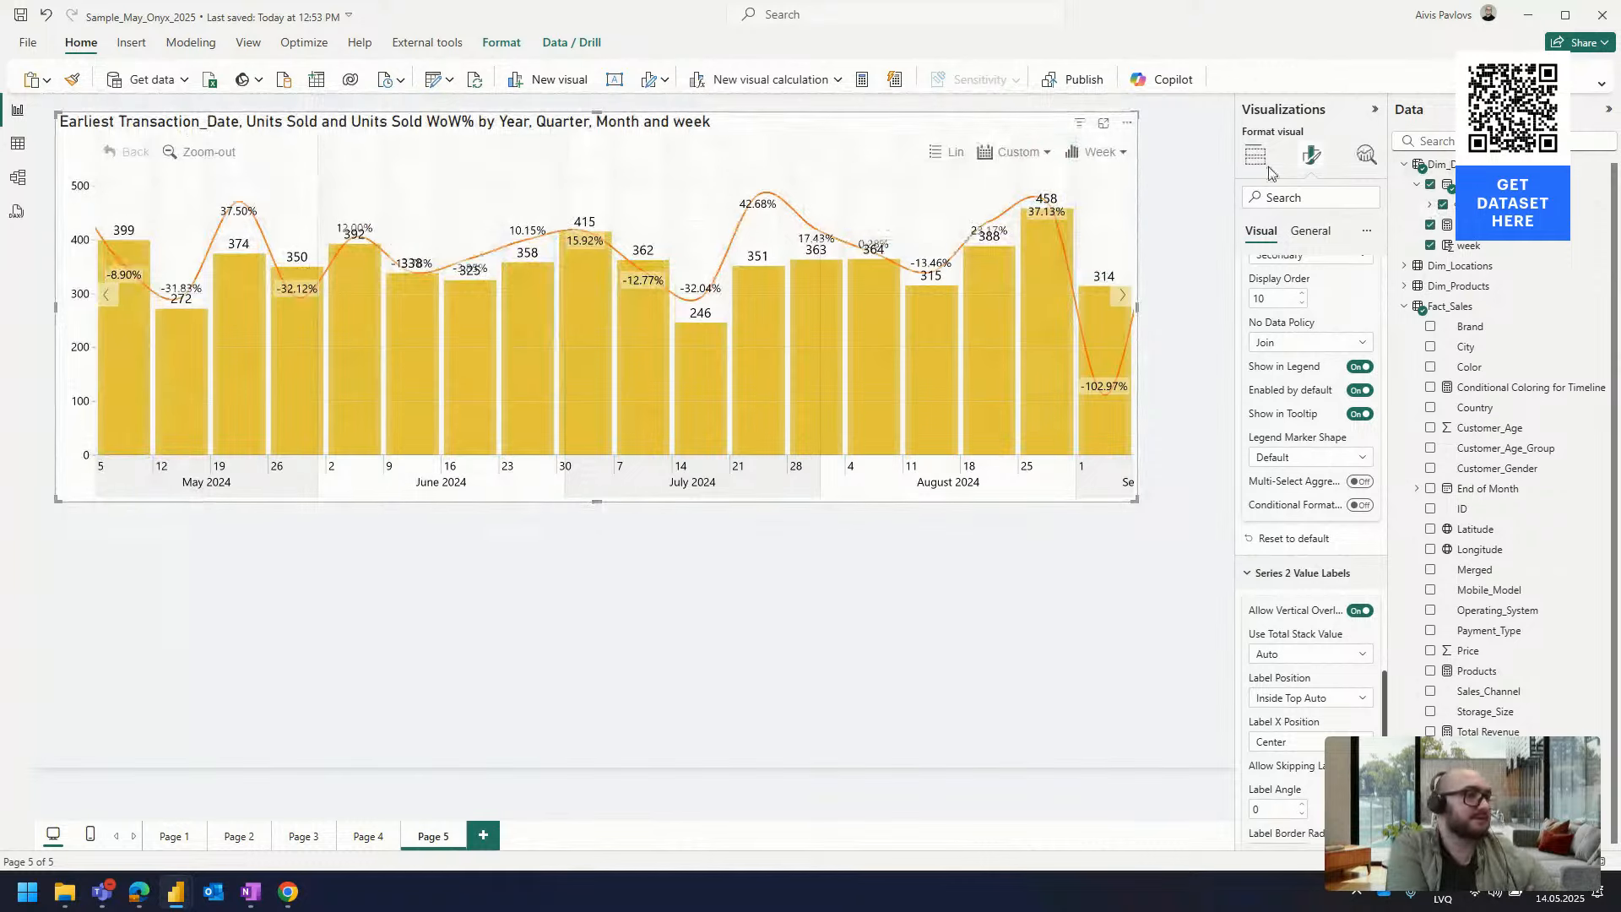
# Add a new blank report page and start creating a quick measure
pyautogui.click(1215, 146)
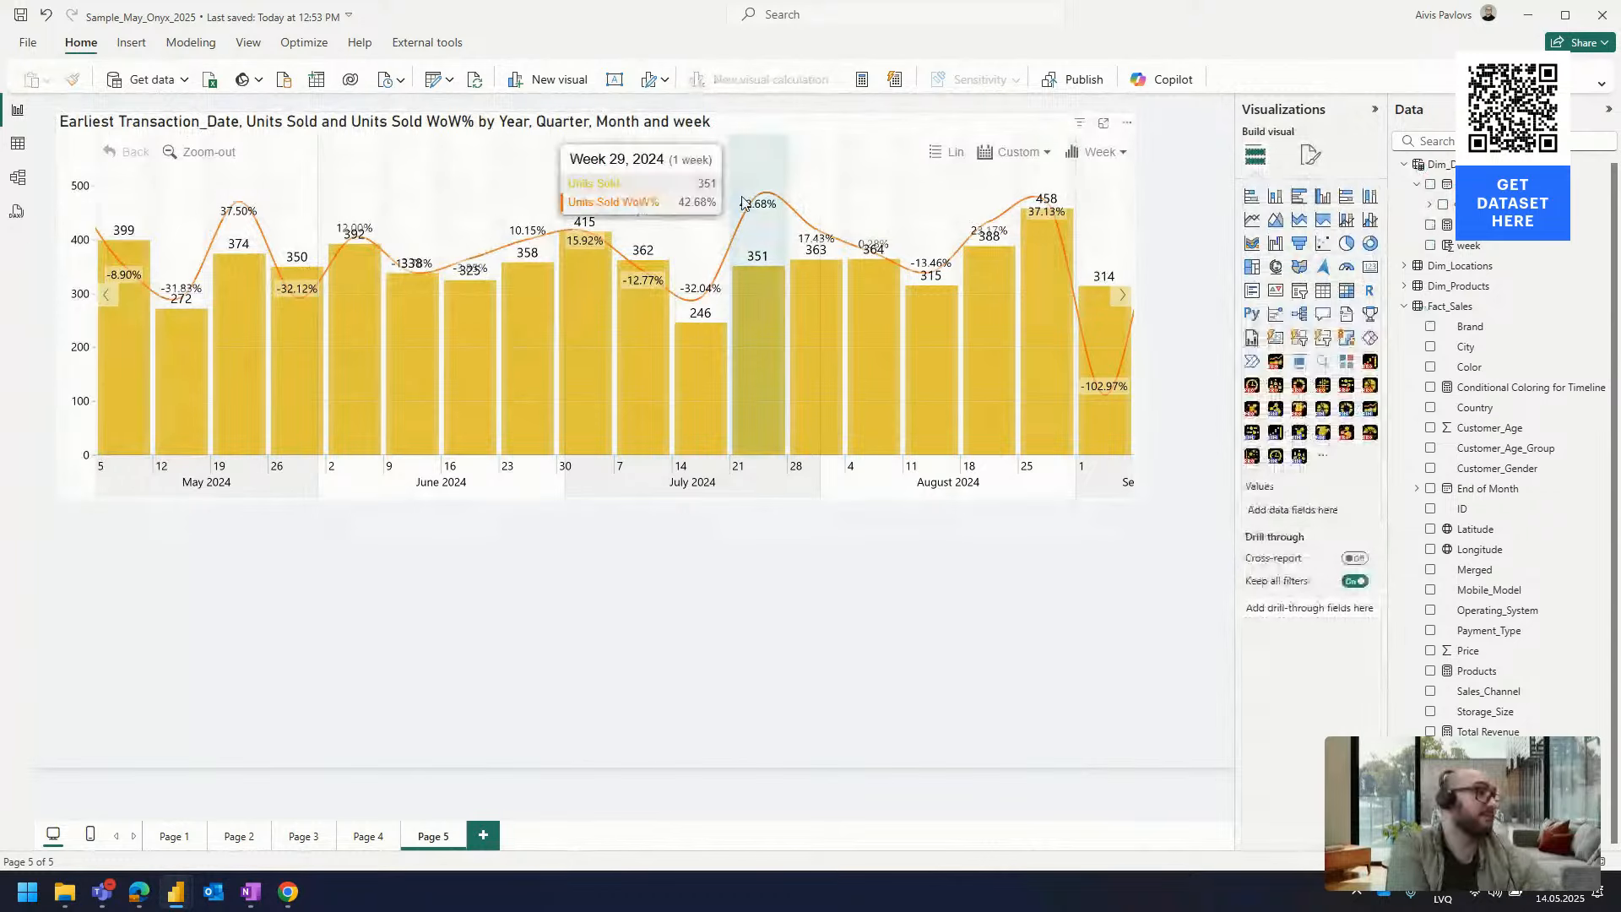
pyautogui.click(690, 130)
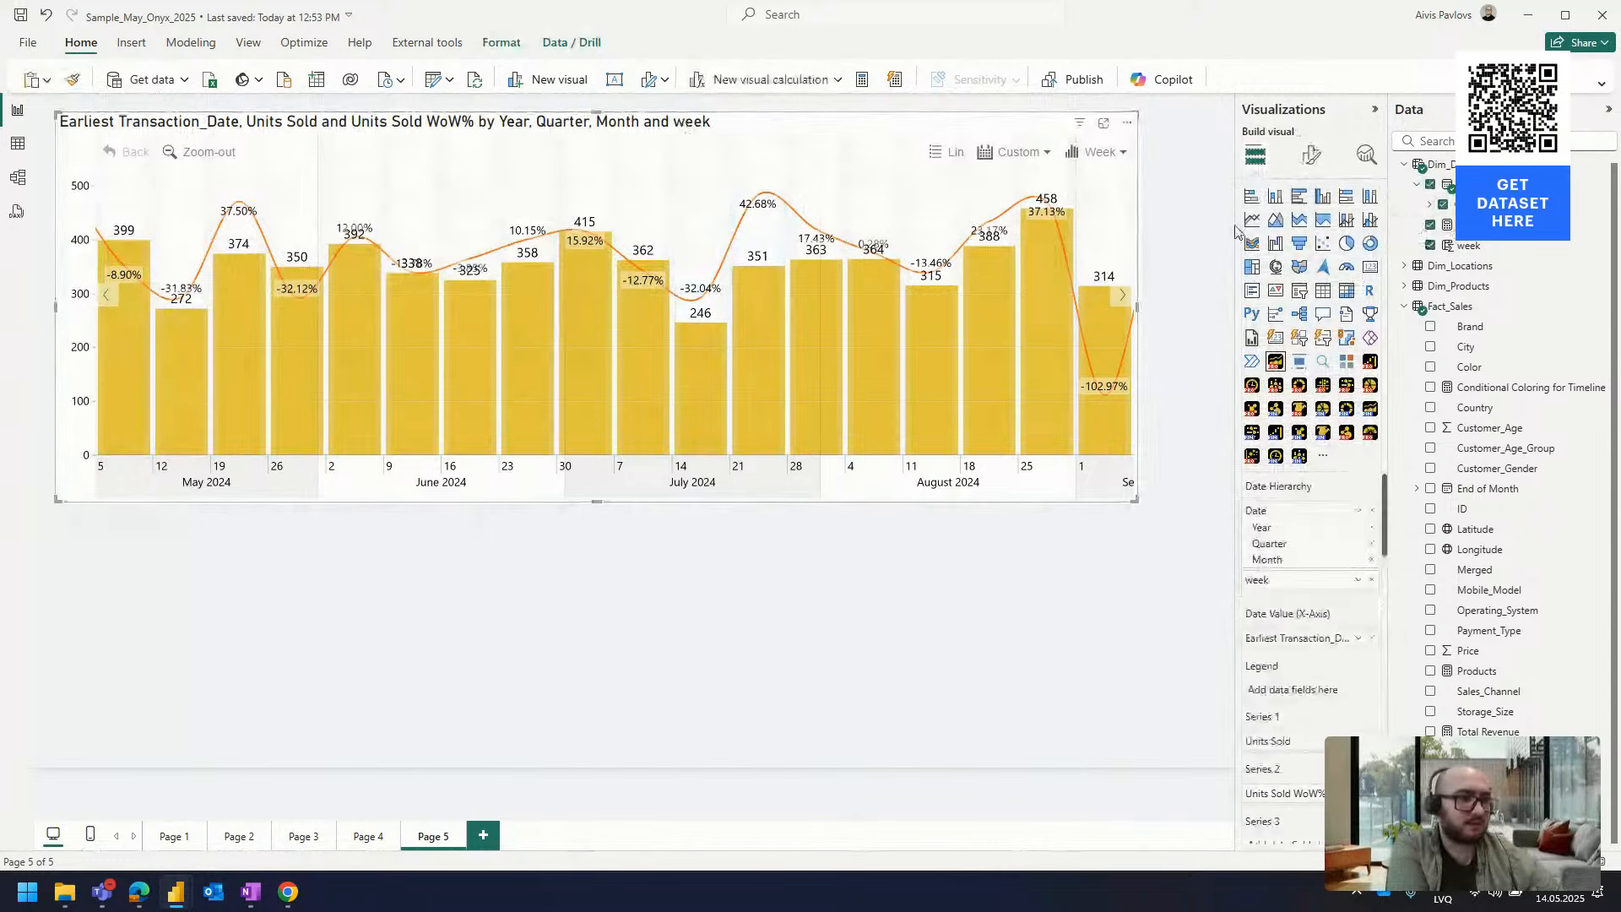
pyautogui.click(484, 836)
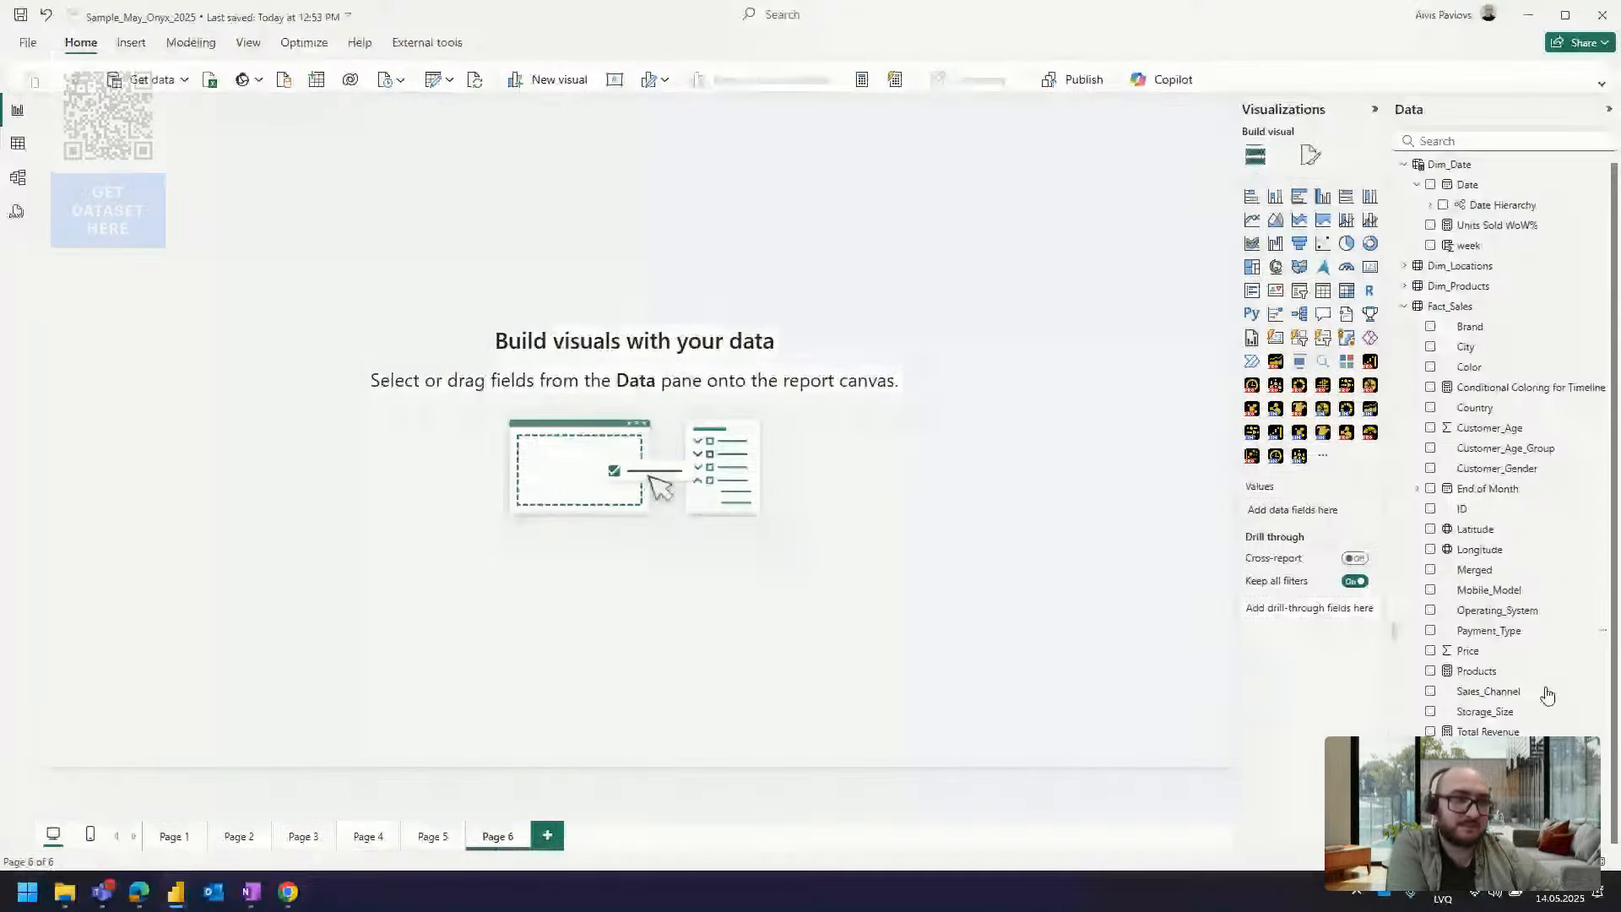
pyautogui.click(1600, 83)
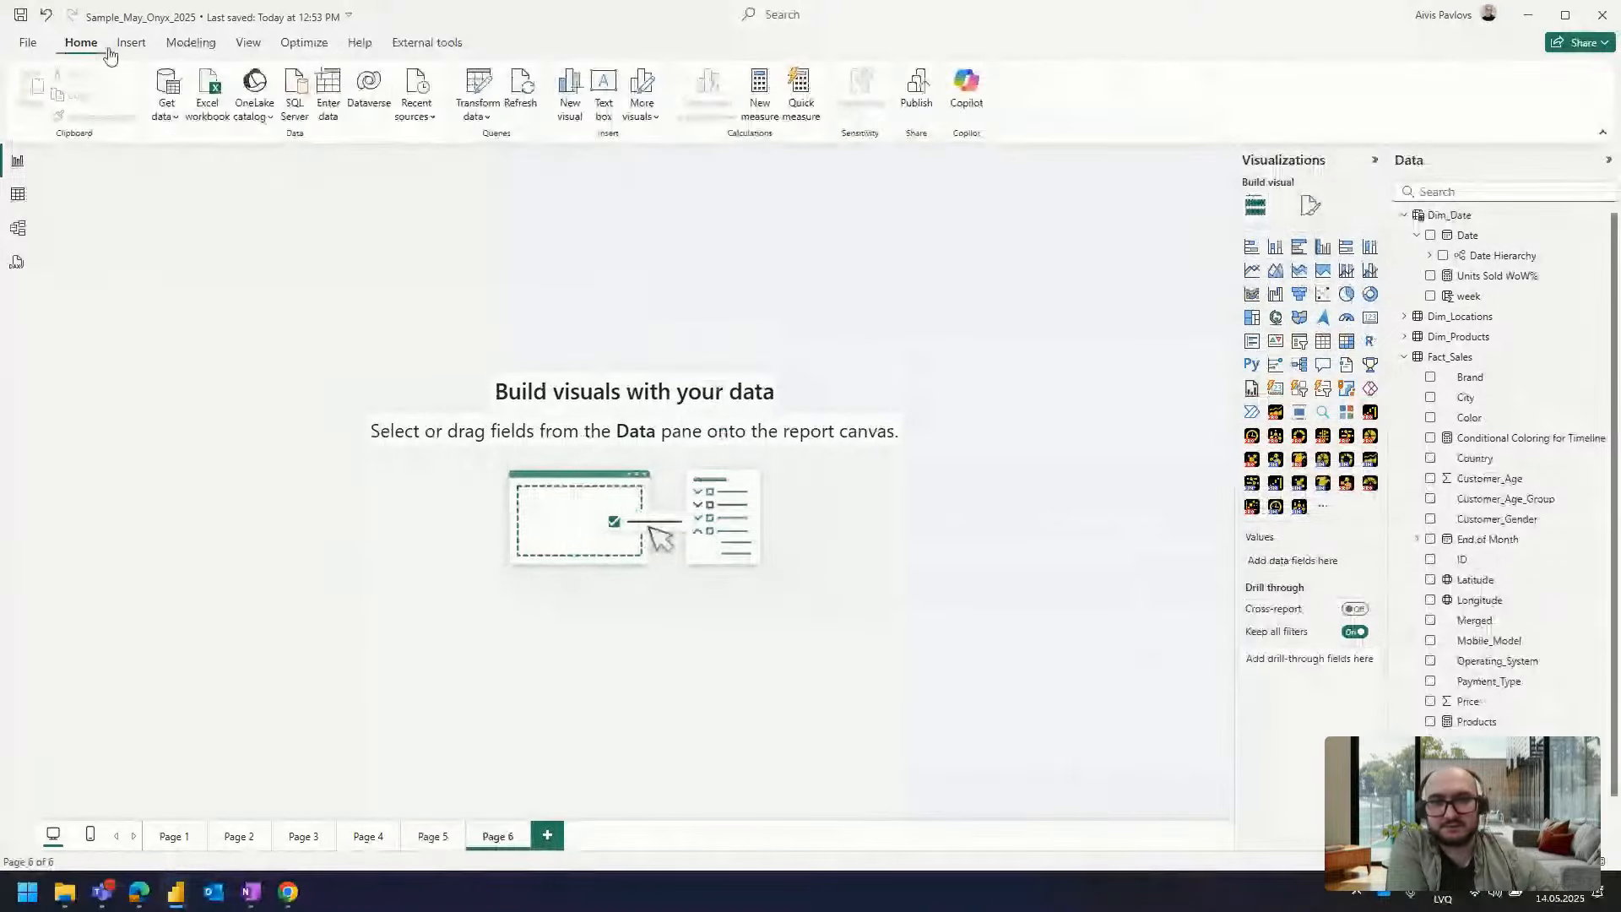
pyautogui.click(191, 42)
pyautogui.click(82, 44)
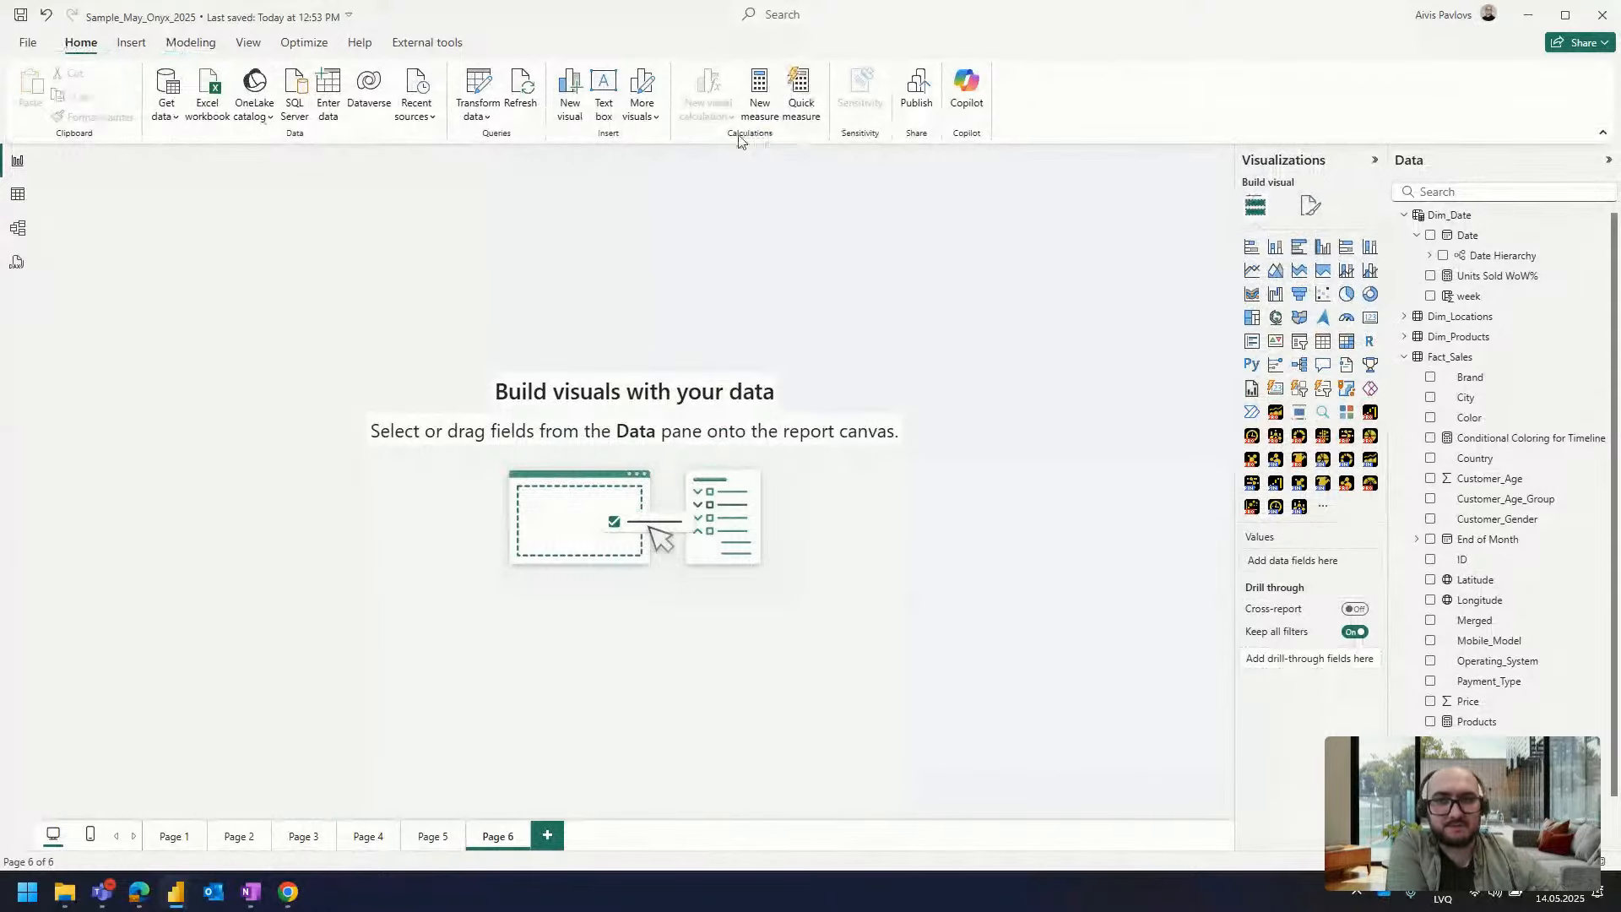
pyautogui.click(822, 78)
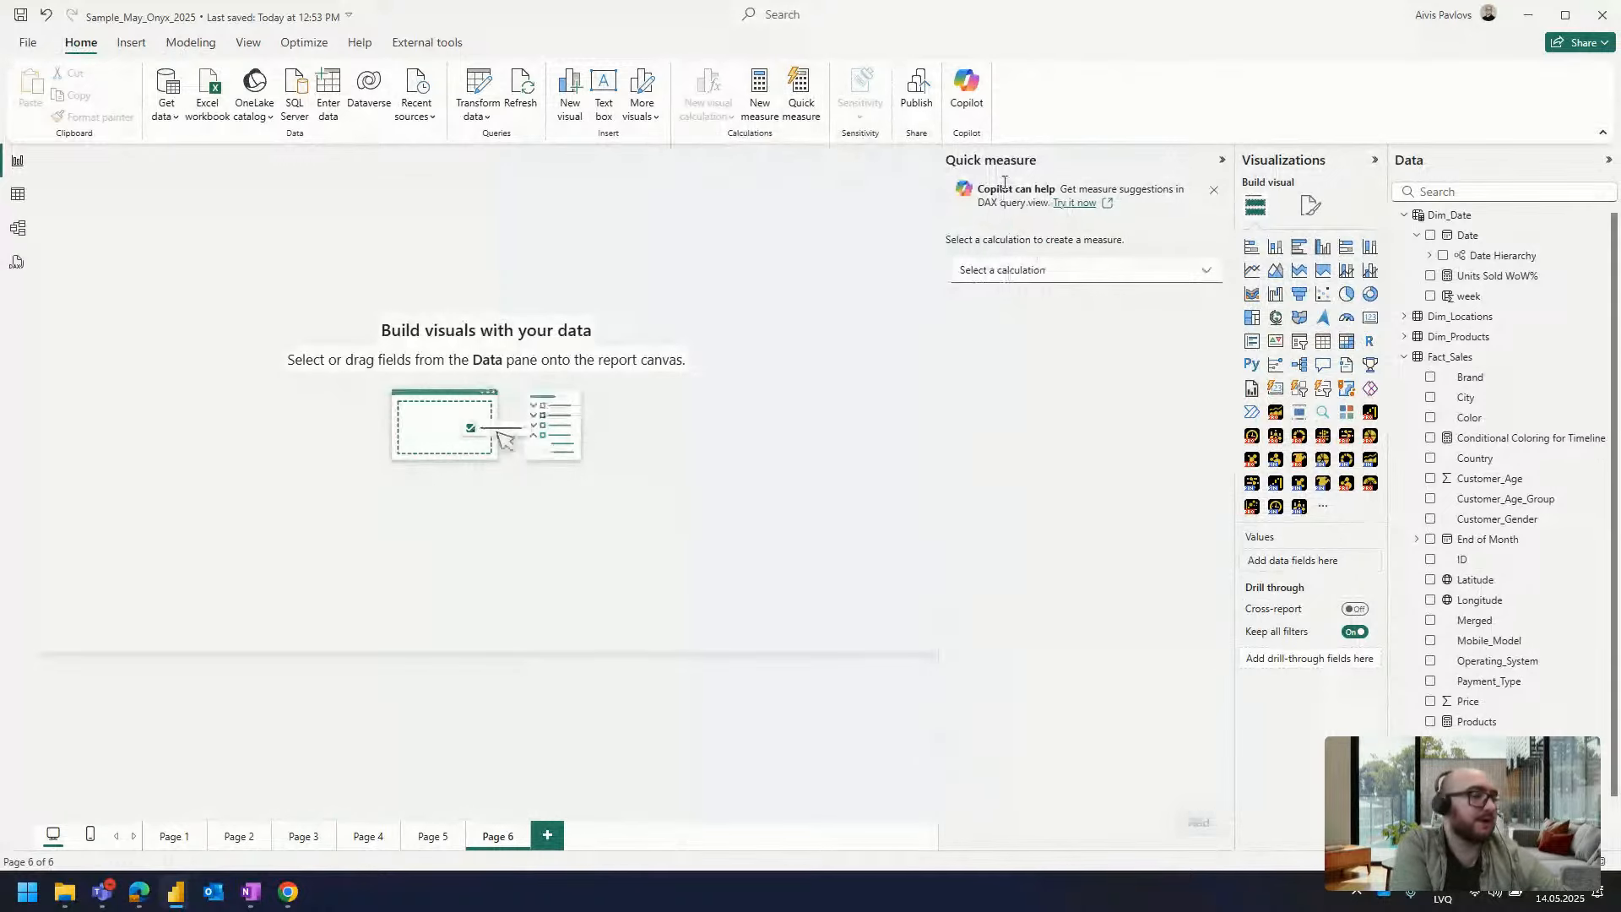
# Choose the Month-over-month change time intelligence calculation for the quick measure
pyautogui.click(997, 270)
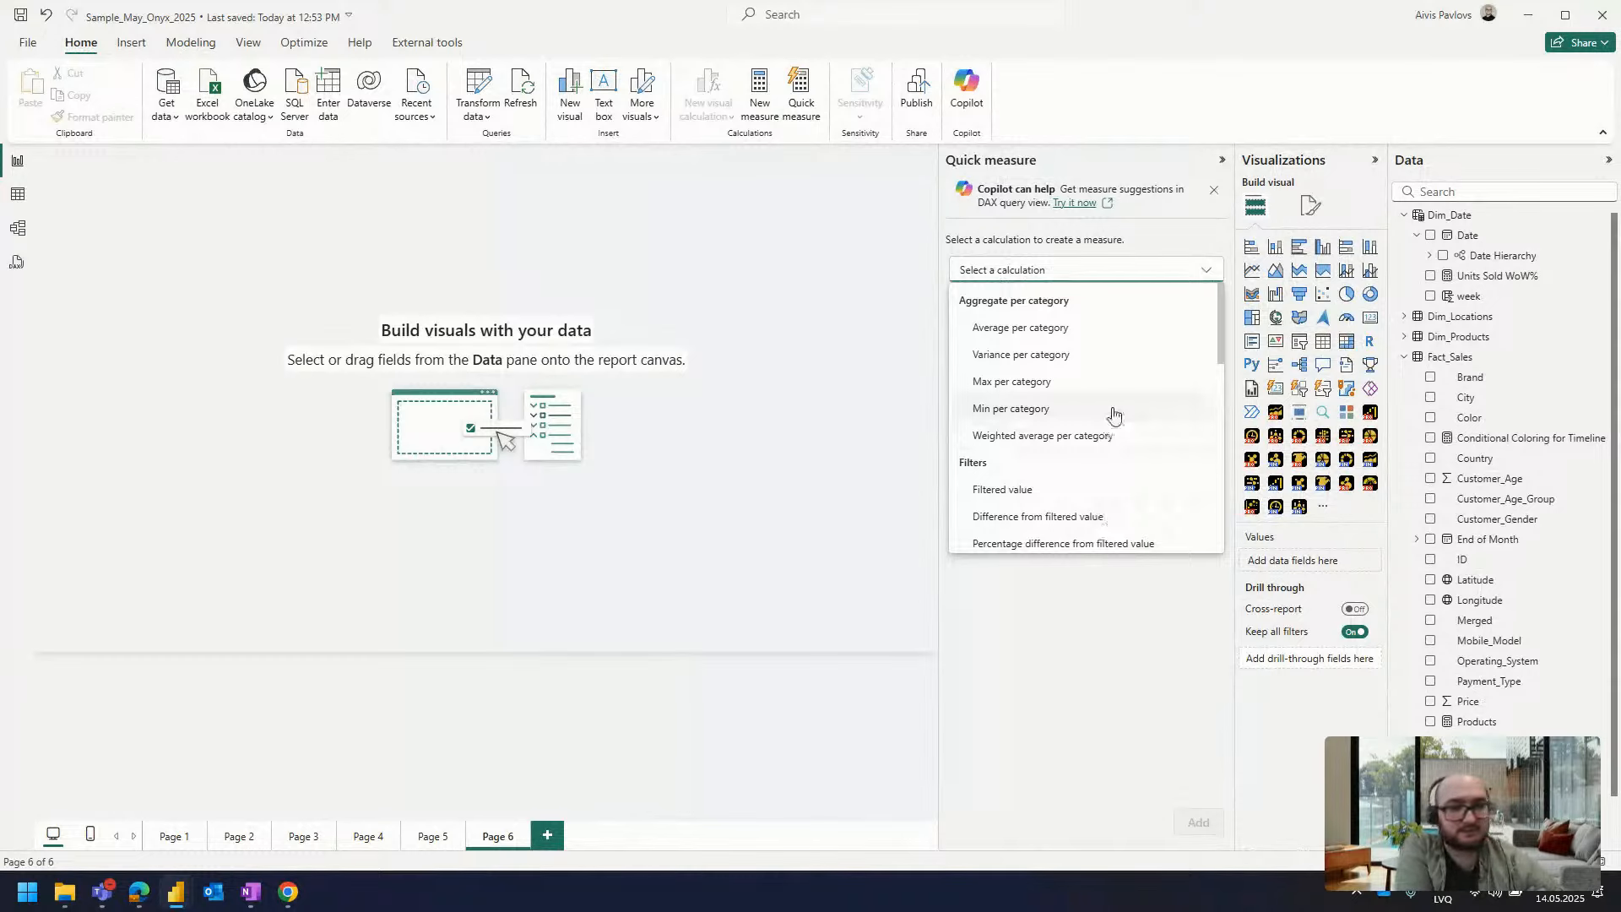
pyautogui.scroll(-1, 1113, 415)
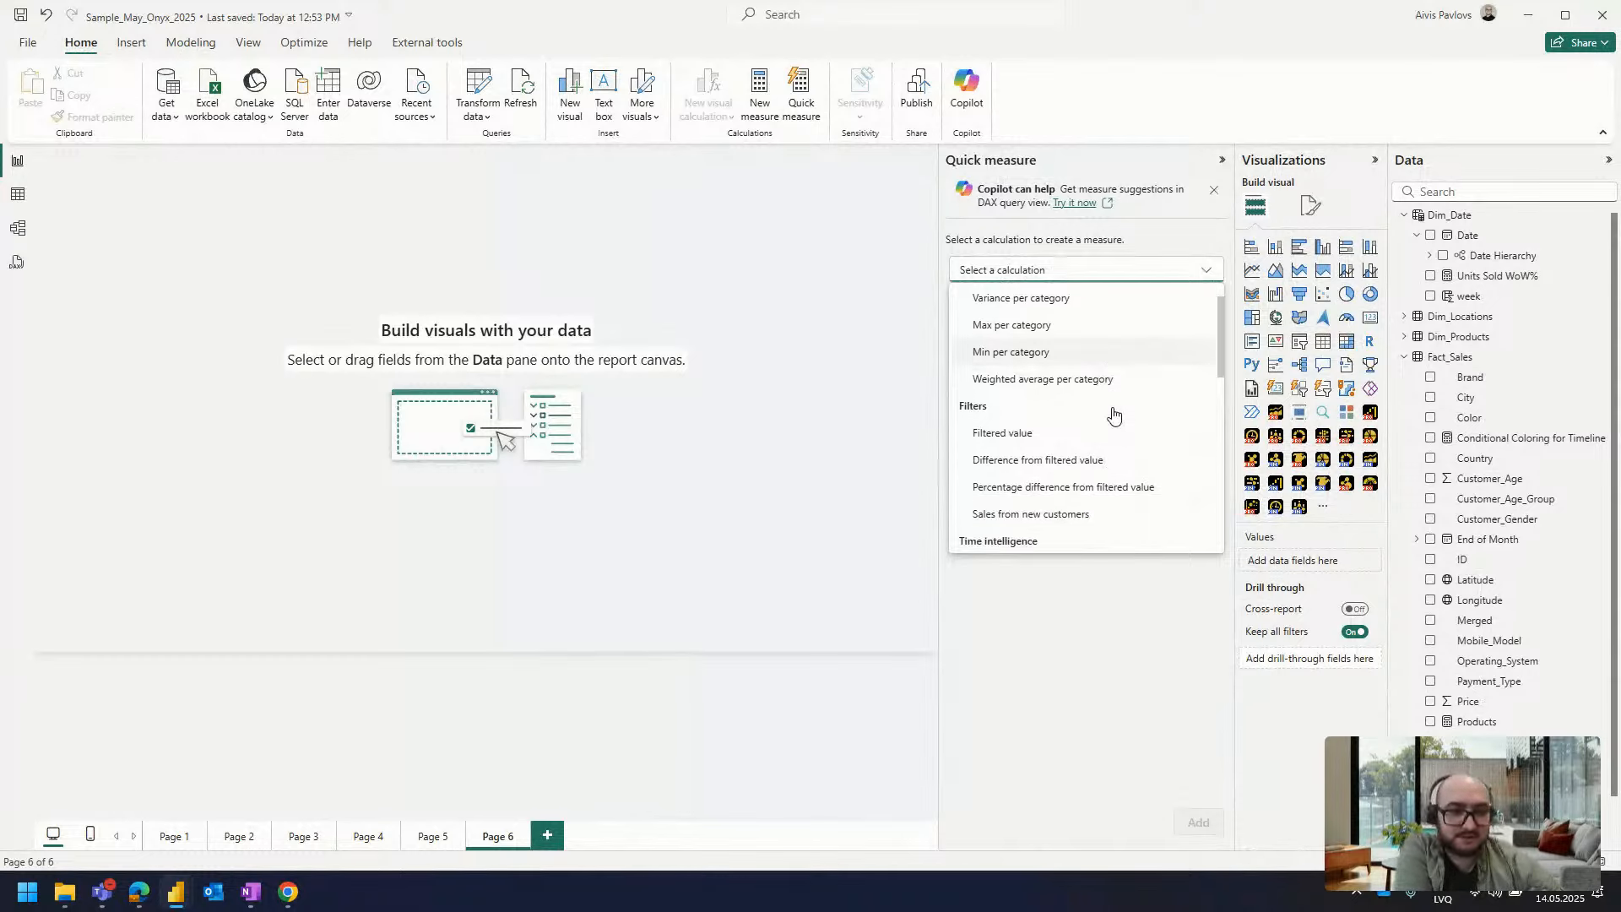
pyautogui.scroll(-2, 1113, 415)
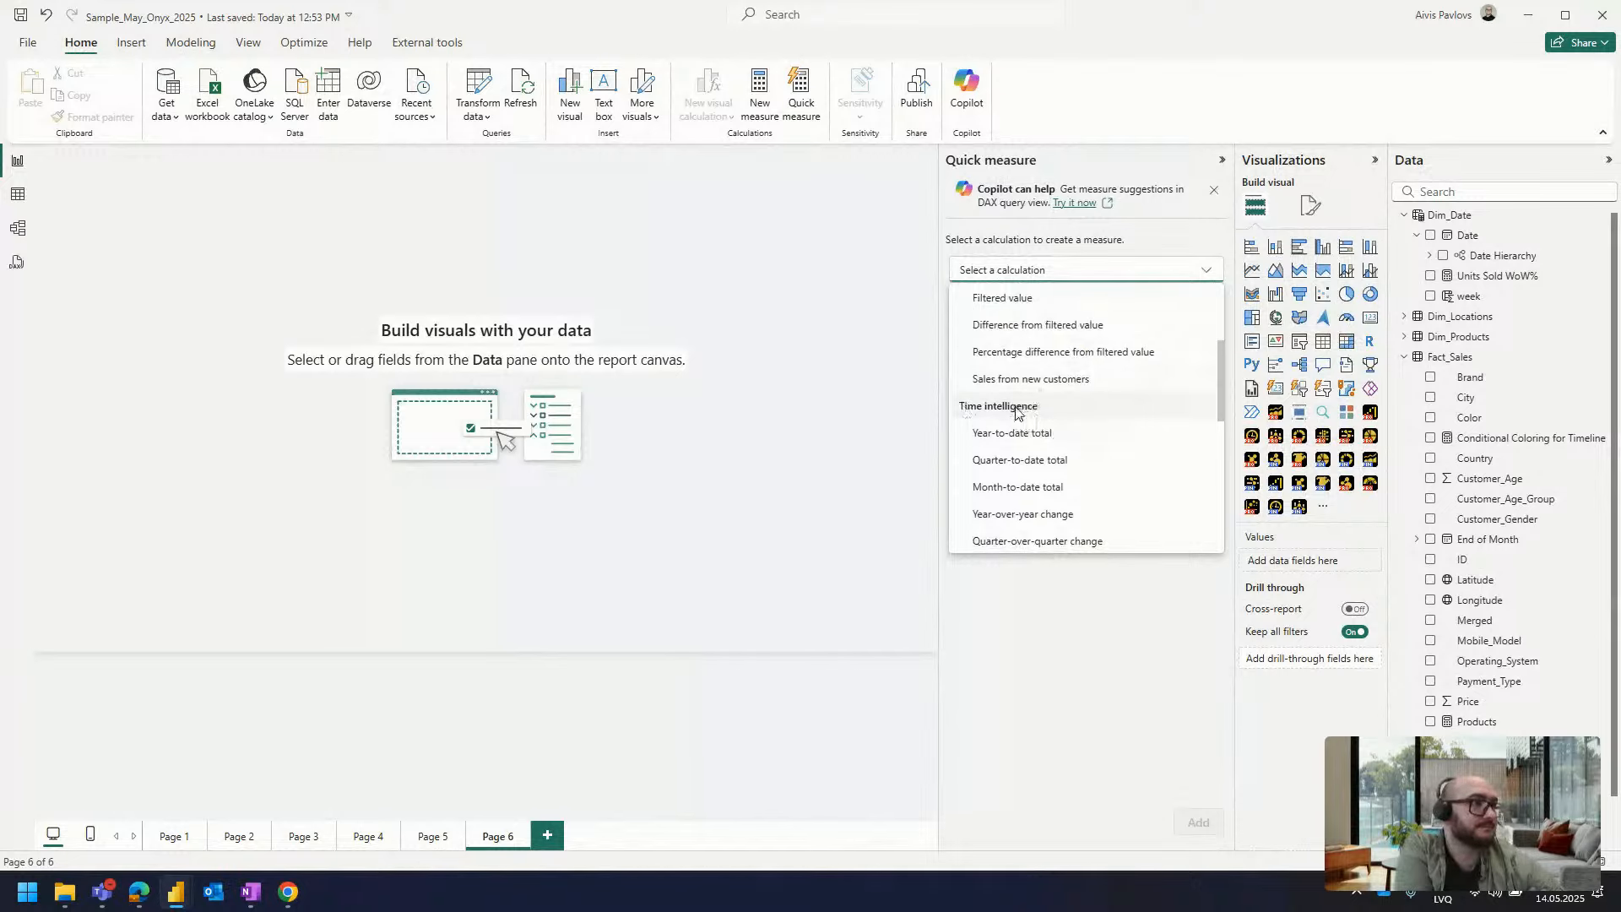
pyautogui.scroll(-1, 1016, 412)
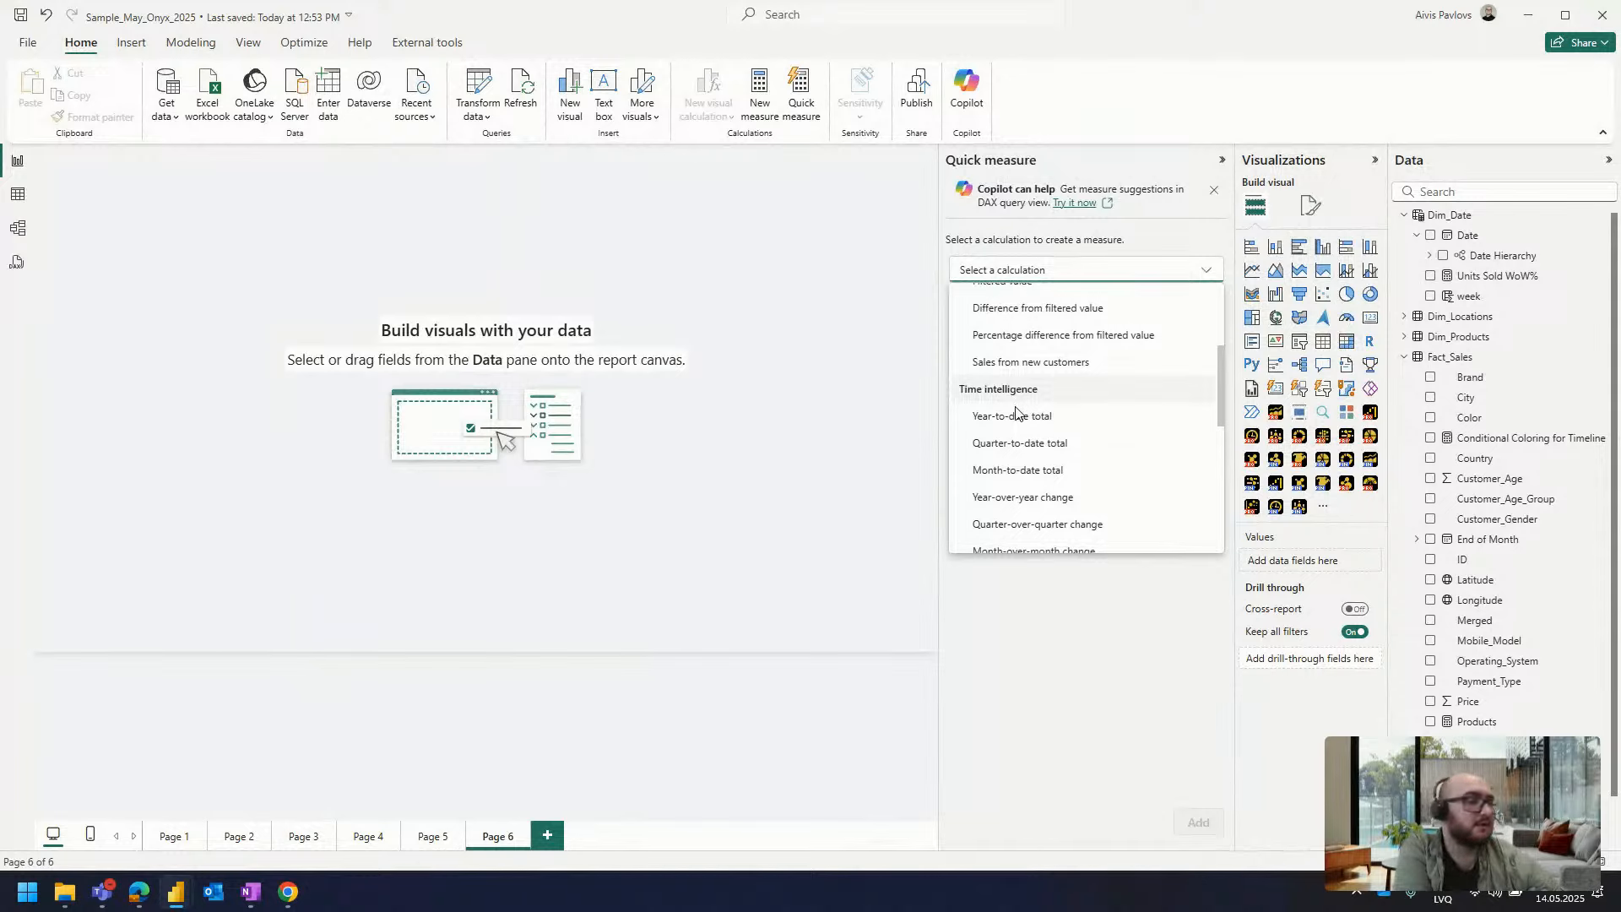
pyautogui.scroll(-1, 1015, 411)
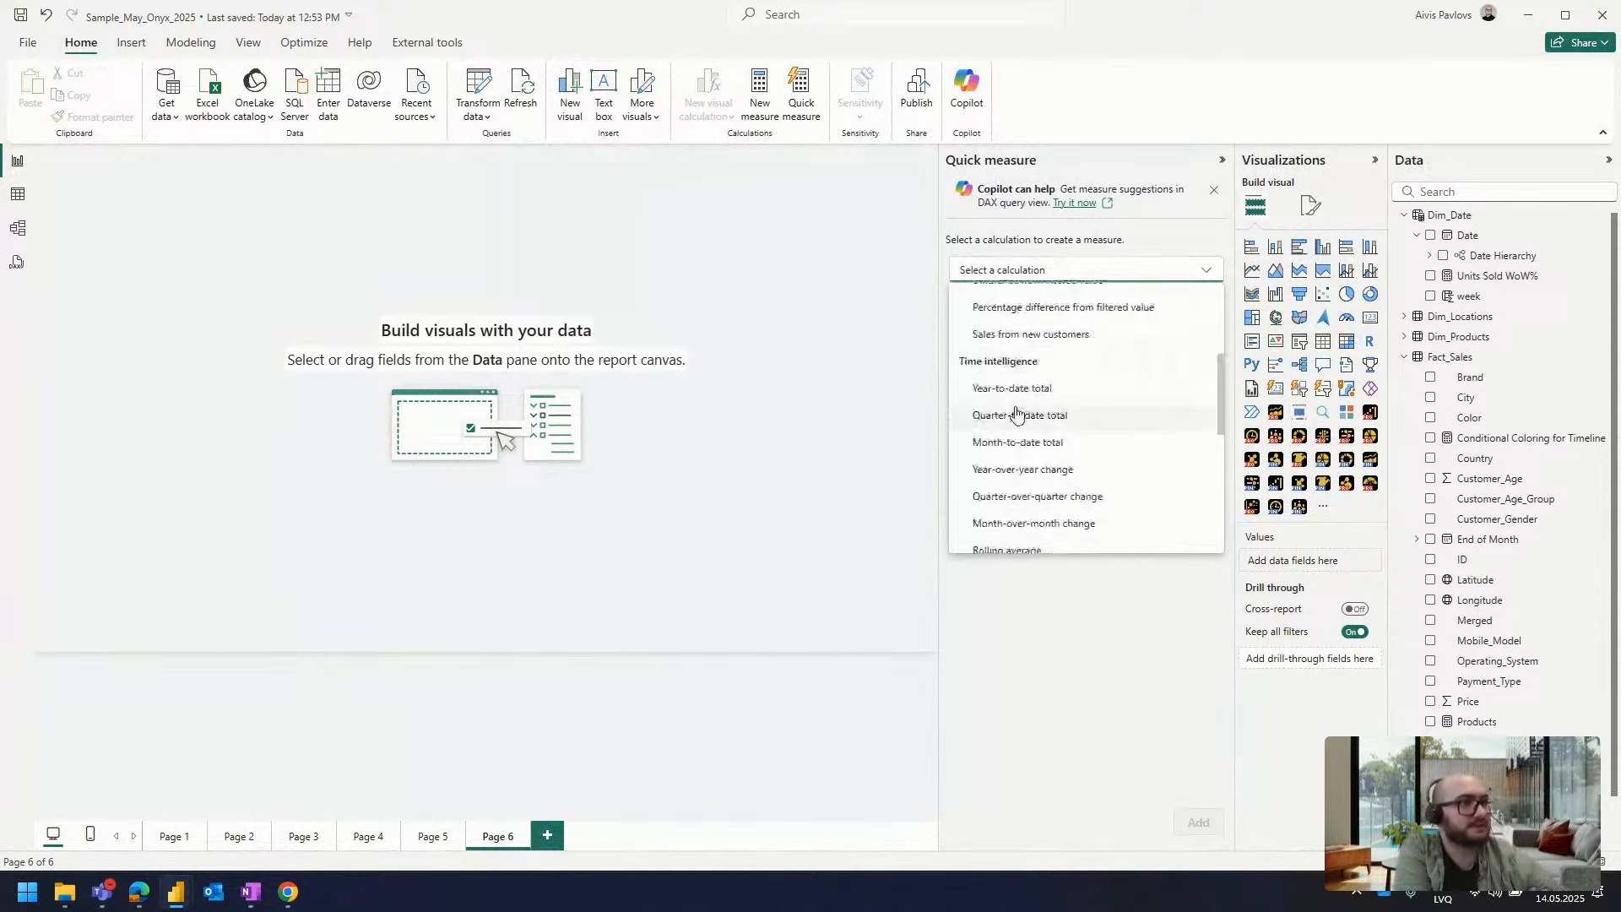
pyautogui.click(1062, 527)
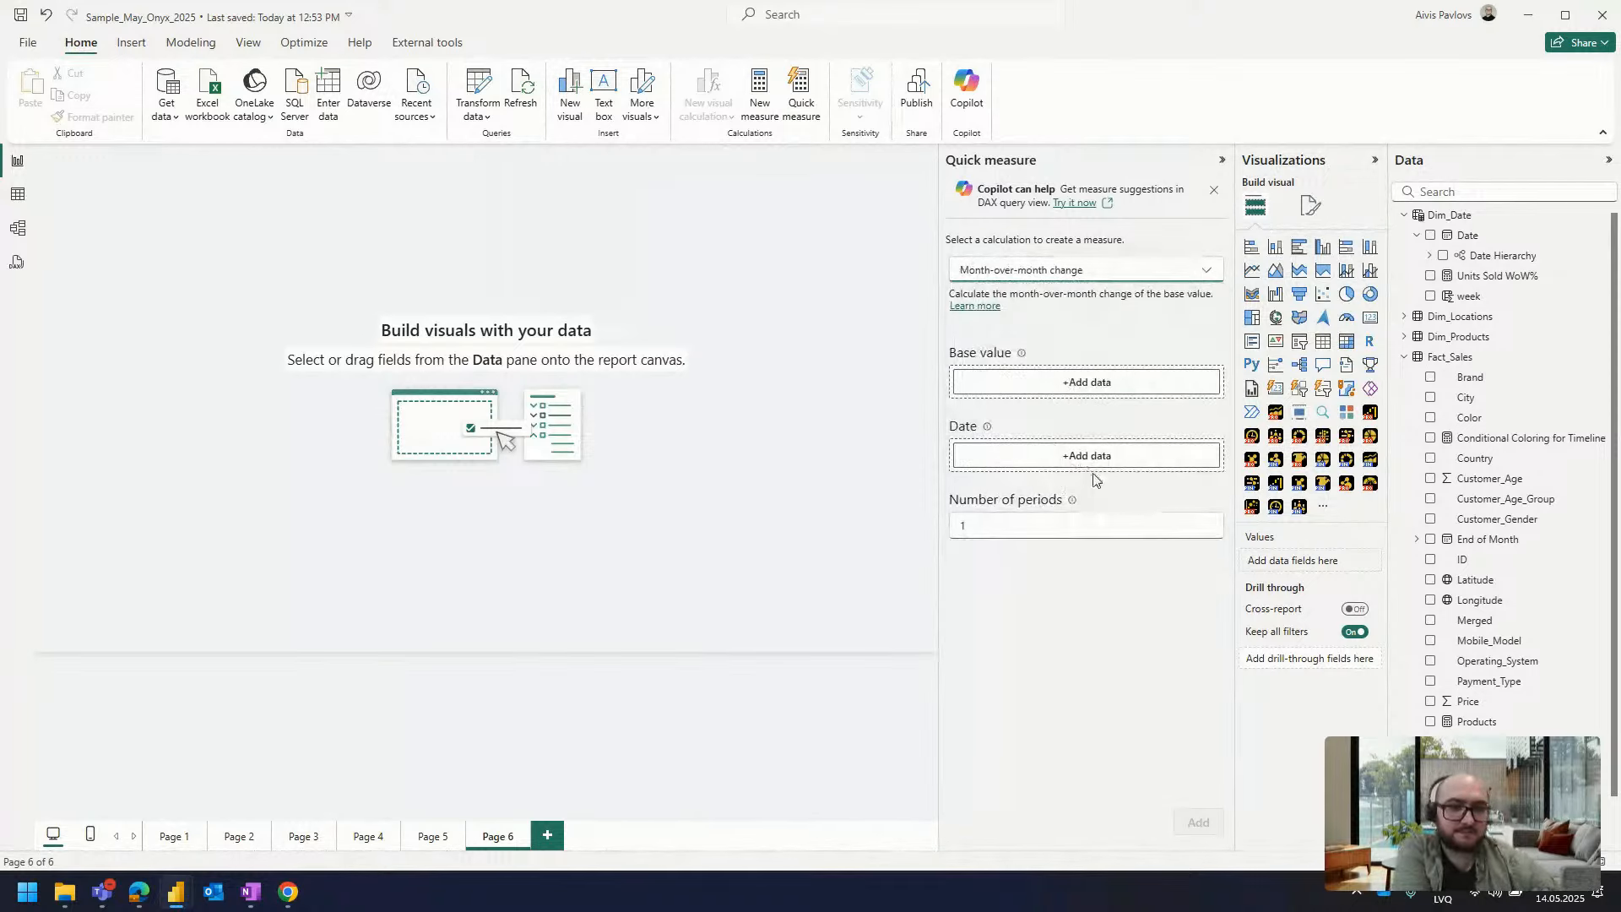
# Use the Units Sold measure from Fact_Sales as the quick measure's base value
pyautogui.click(1091, 381)
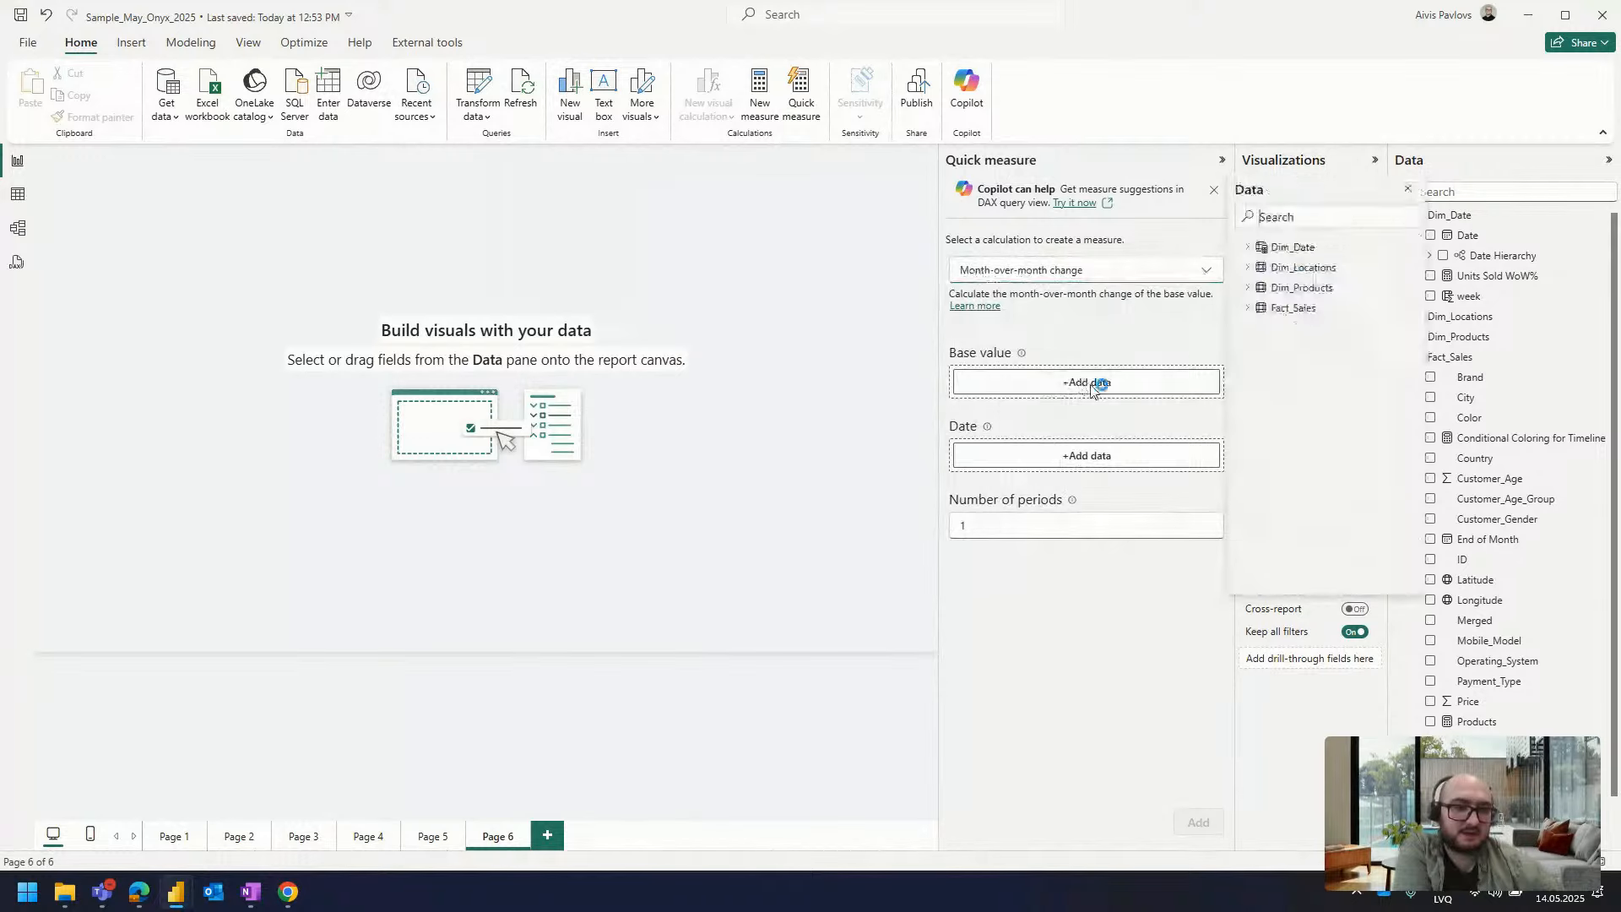
pyautogui.click(1248, 308)
pyautogui.scroll(-5, 1313, 439)
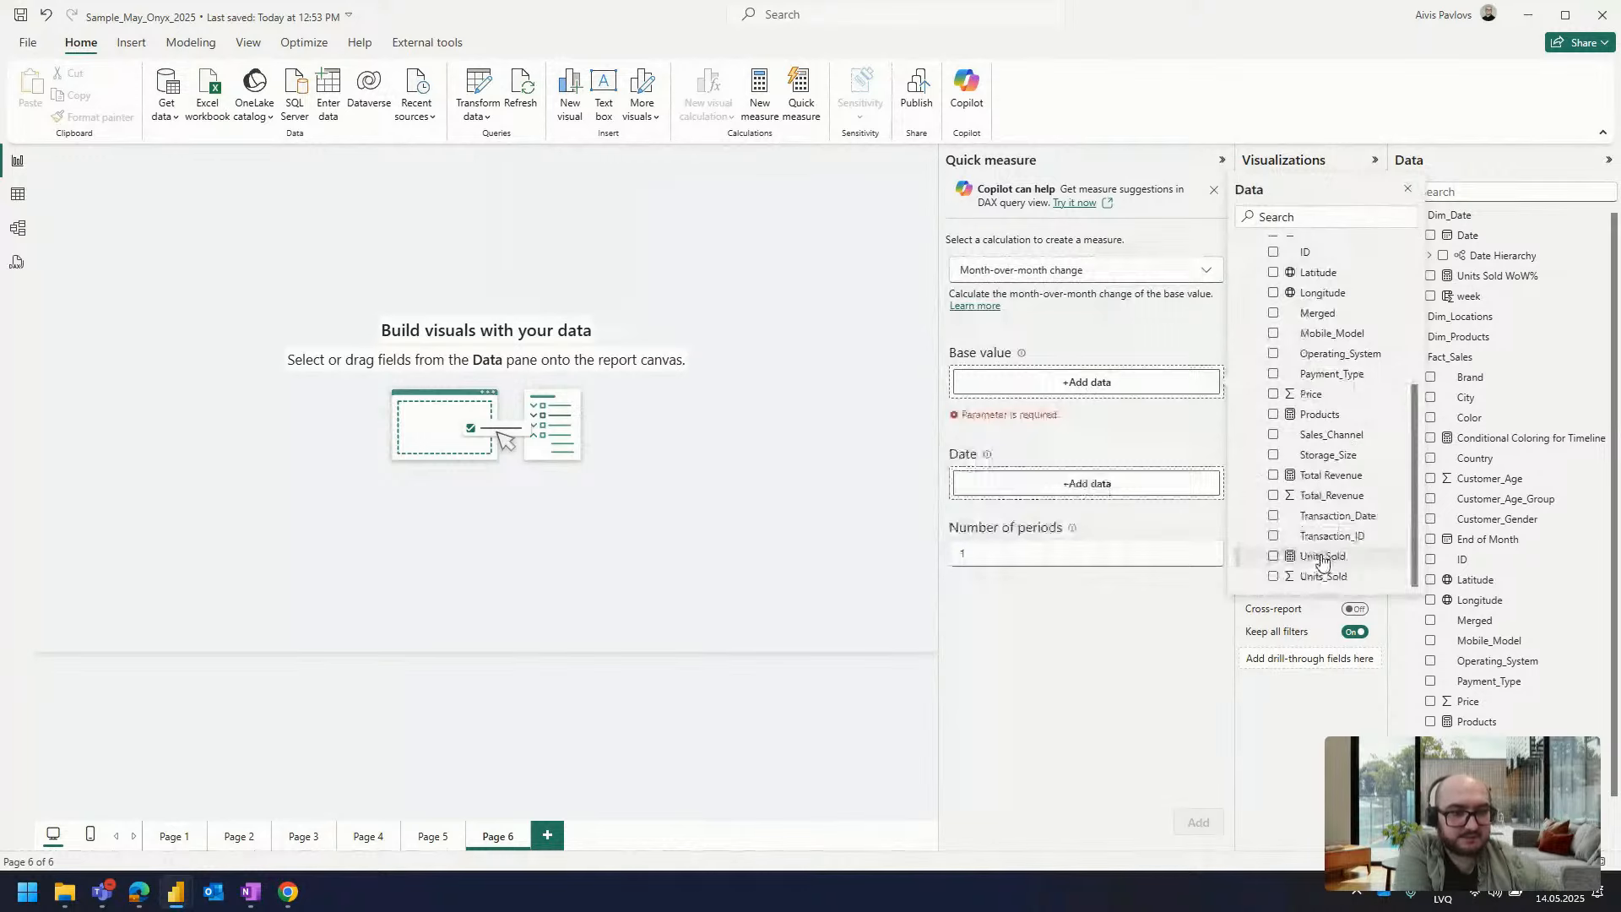
pyautogui.click(1322, 556)
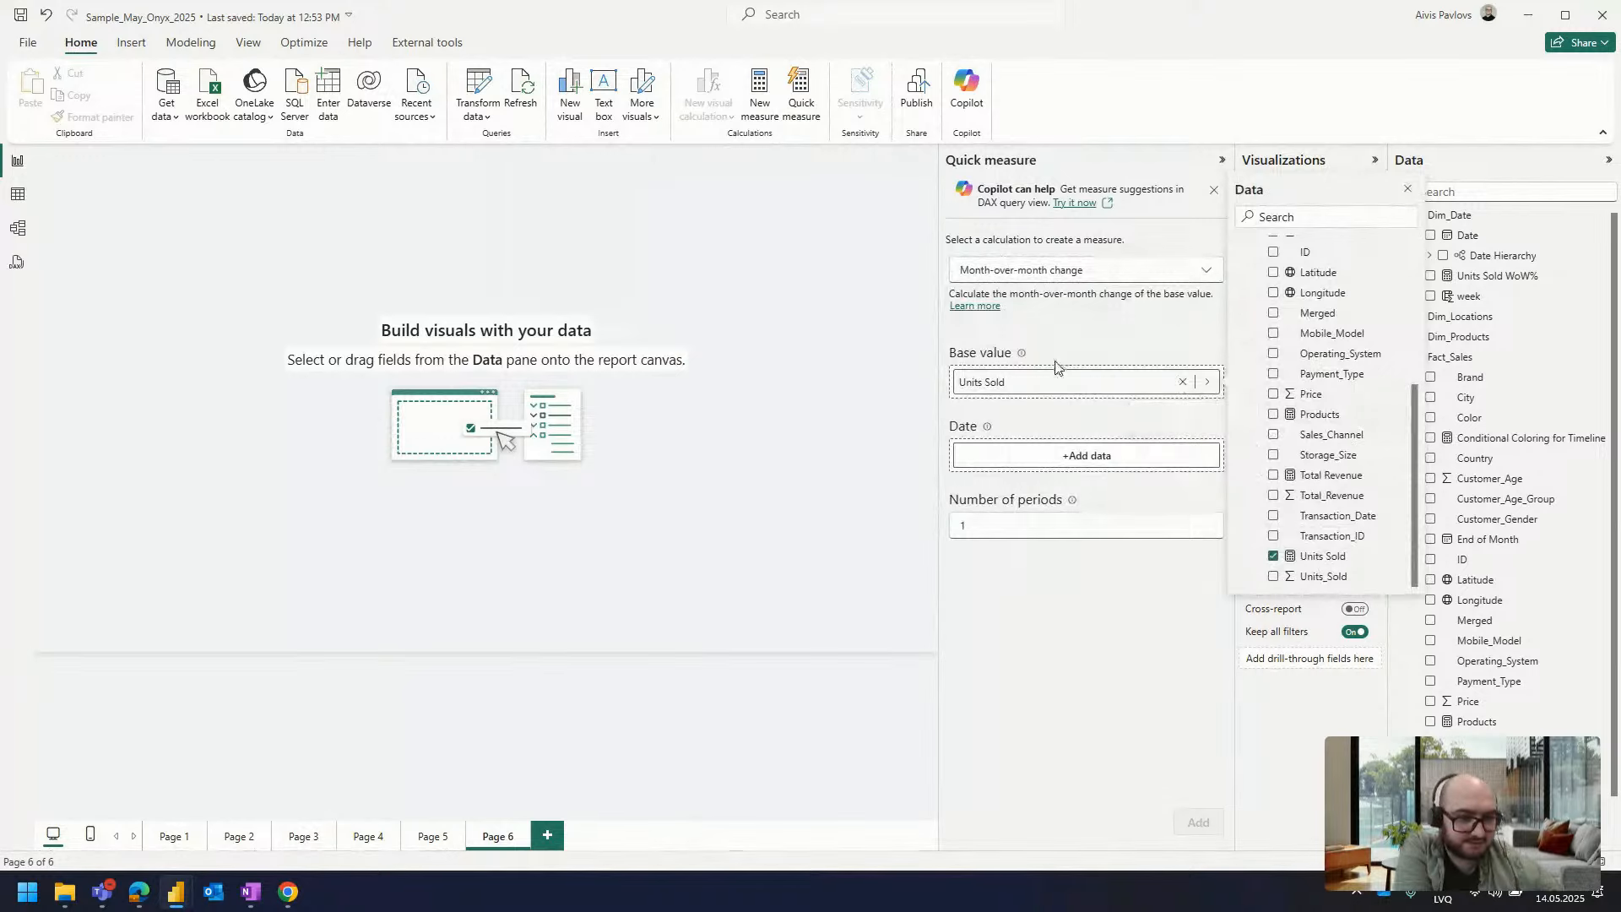
# Use Date from Dim_Date as the quick measure's date and add the measure to the model
pyautogui.click(1087, 458)
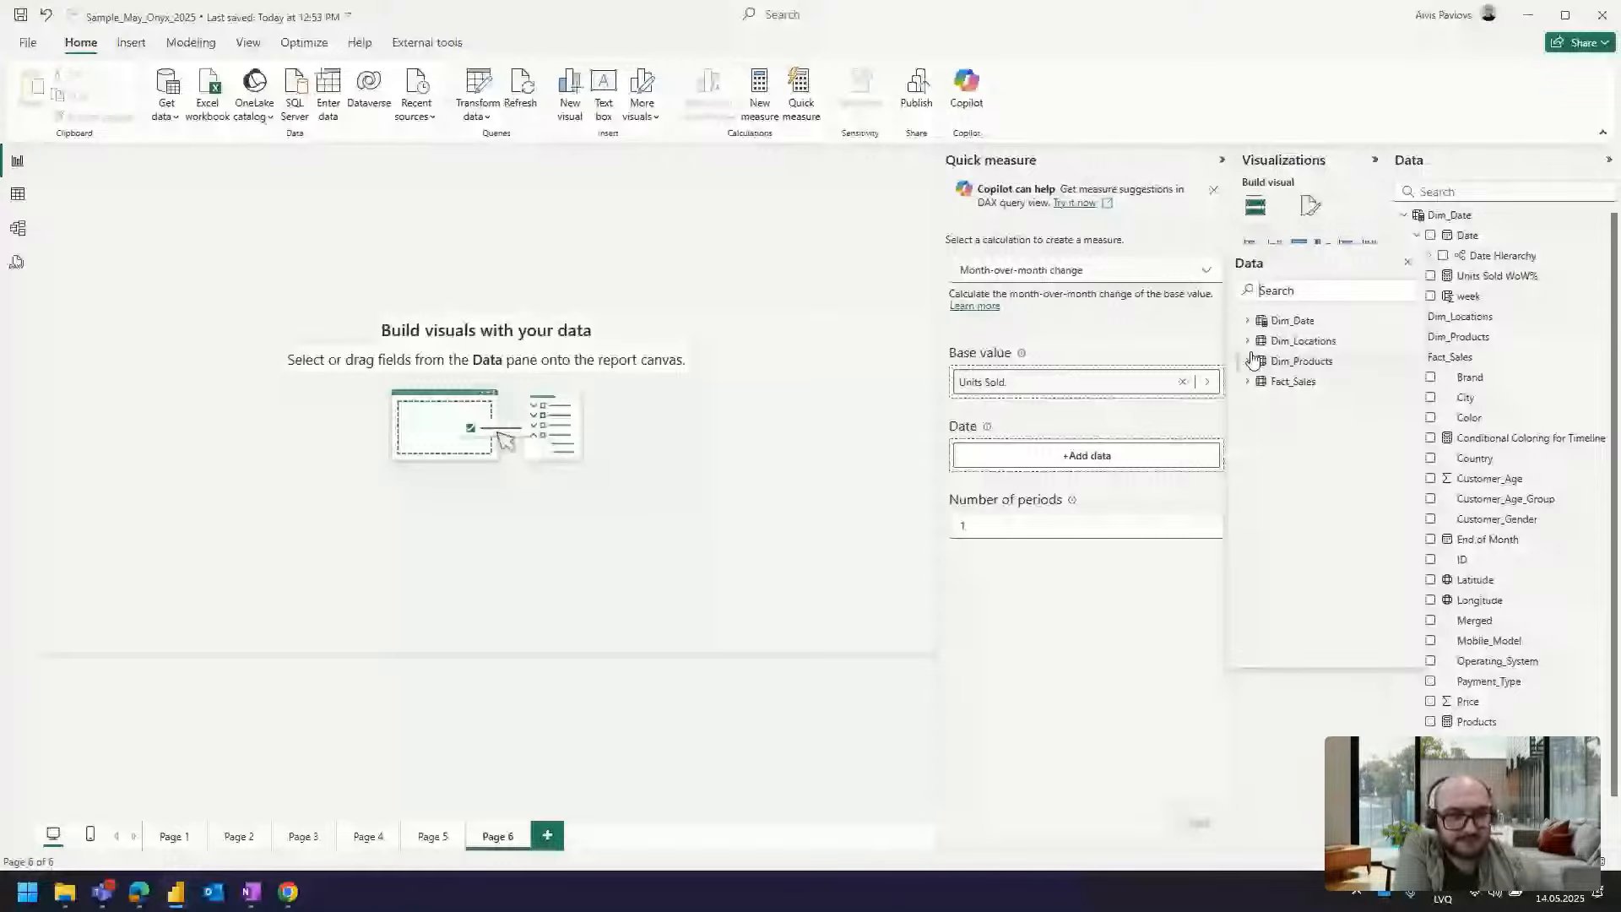
pyautogui.click(1248, 321)
pyautogui.click(1274, 341)
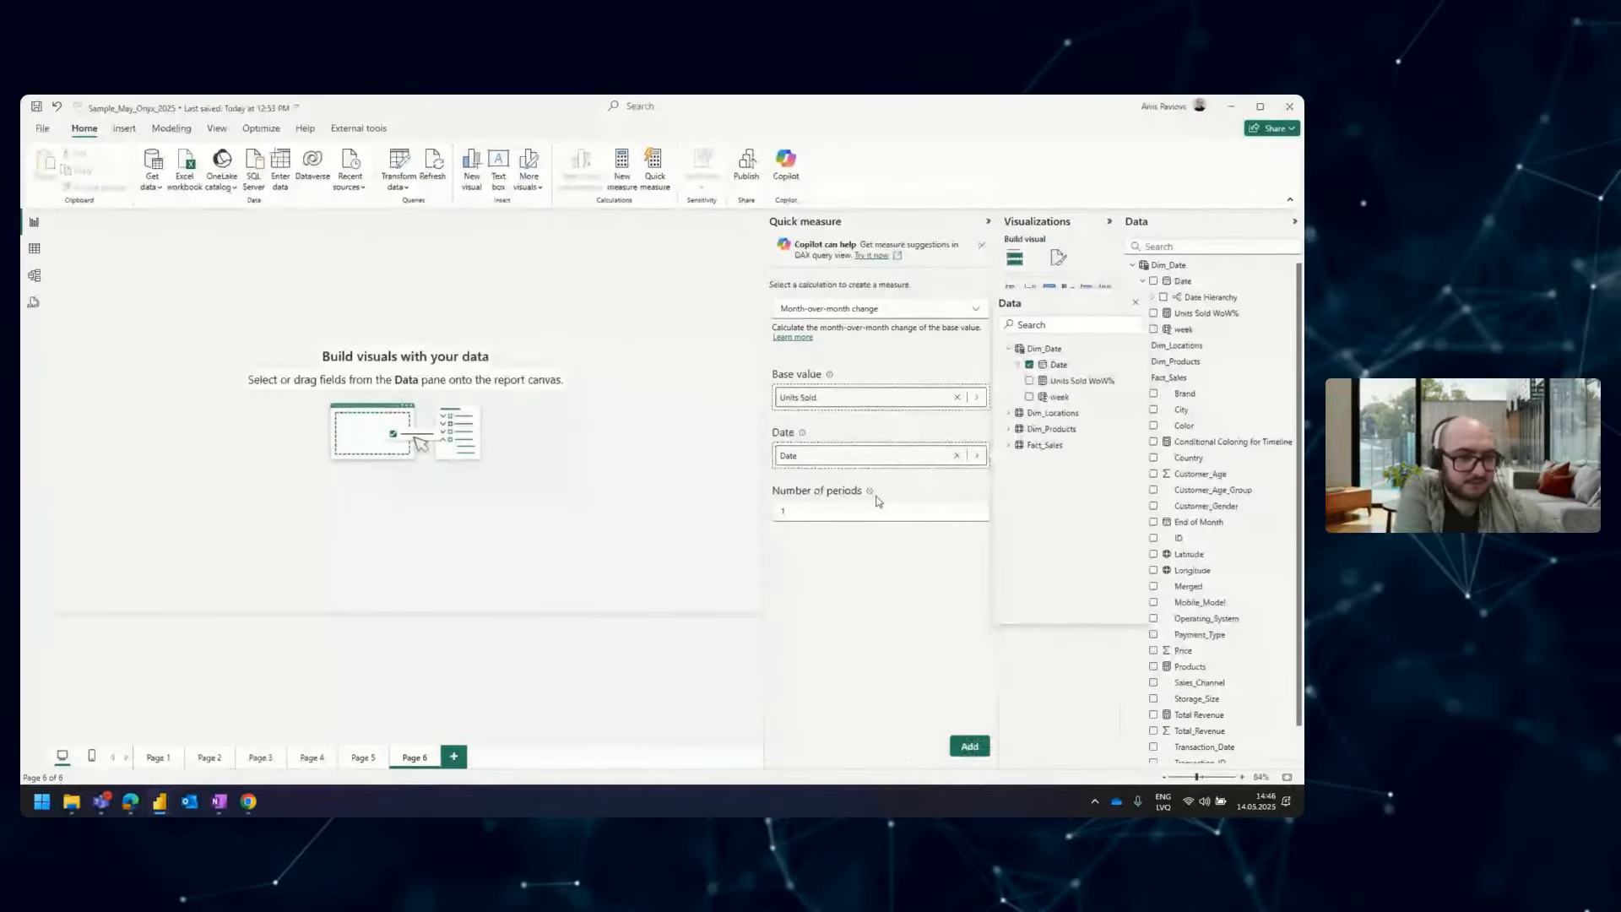
pyautogui.click(877, 501)
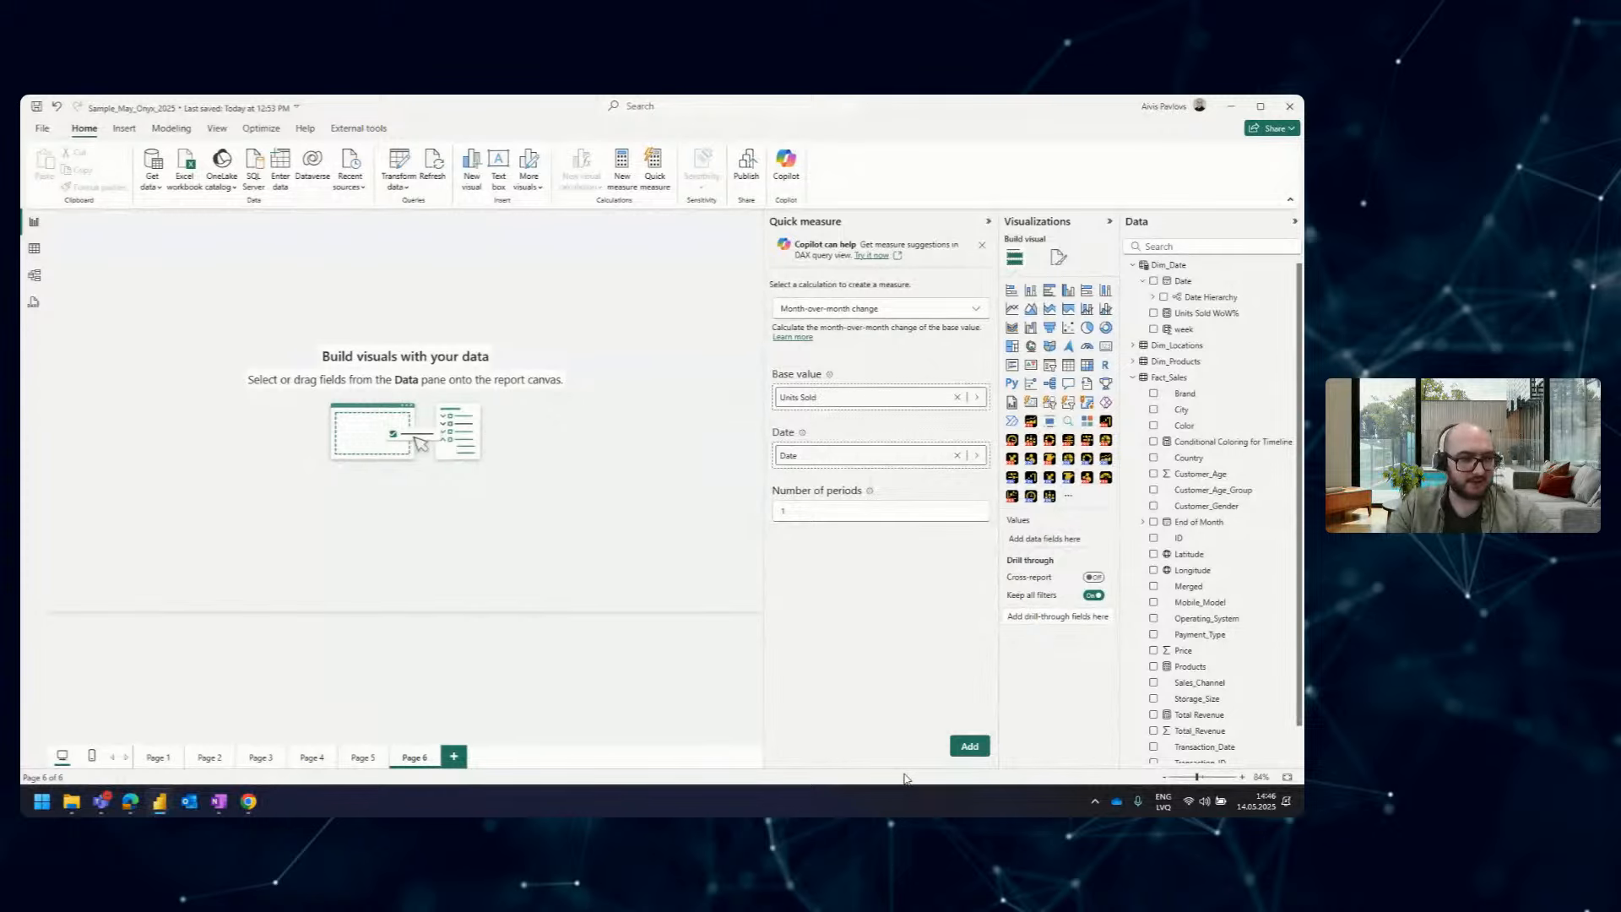
pyautogui.click(970, 746)
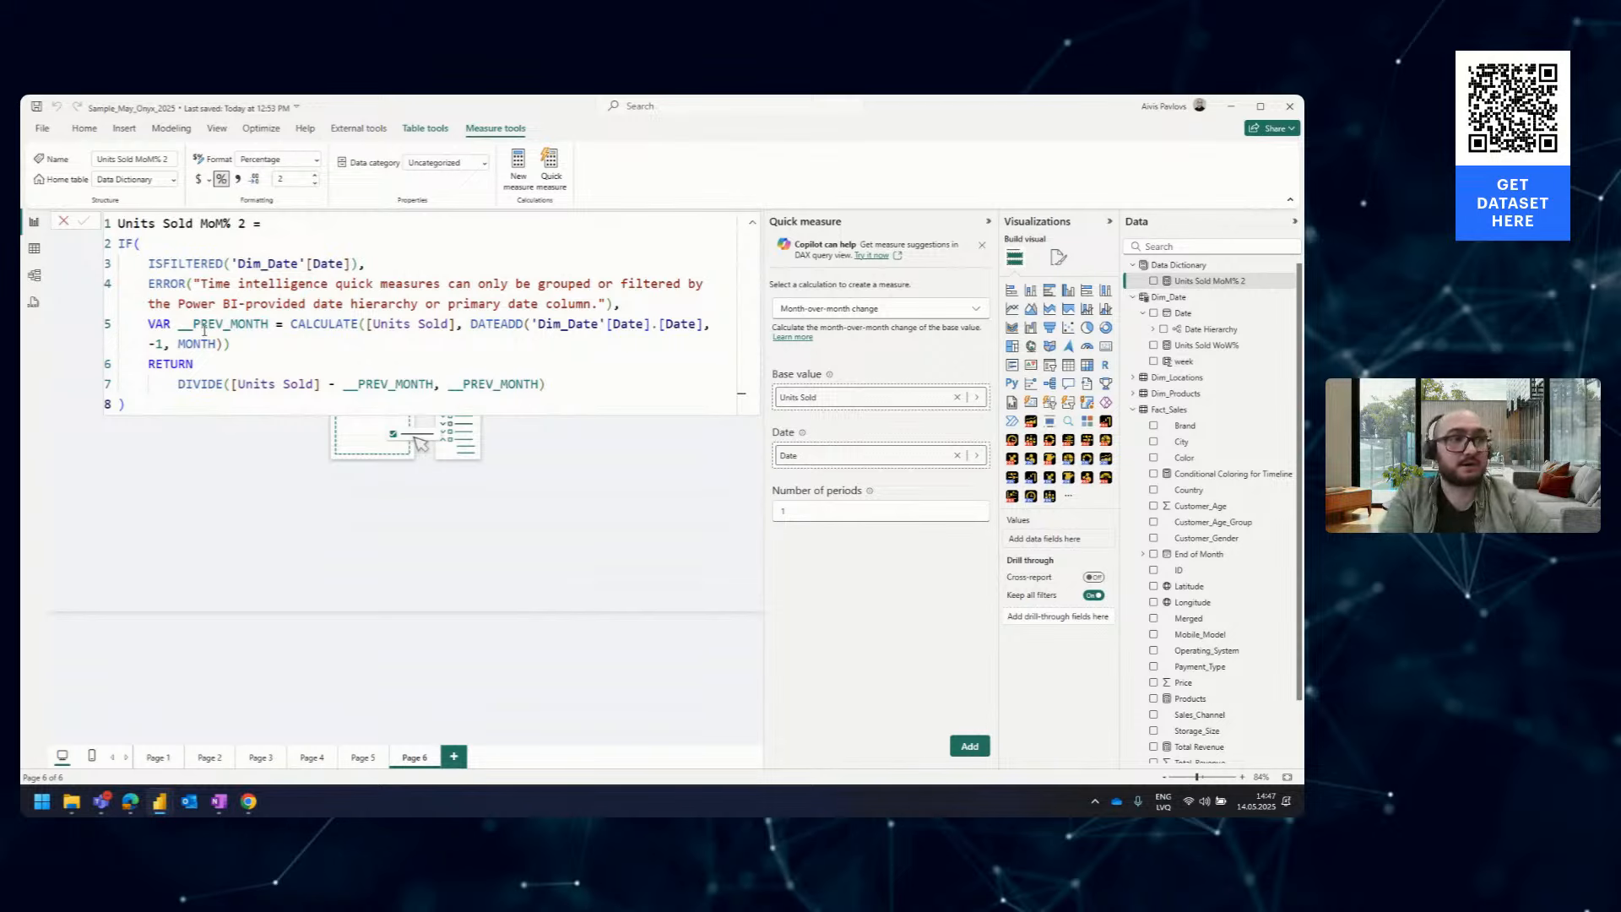
# Remove the .[Date] suffix from 'Dim_Date'[Date].[Date] in the DATEADD call of the __PREV_MONTH variable
pyautogui.click(237, 346)
pyautogui.moveTo(237, 346); pyautogui.dragTo(151, 324)
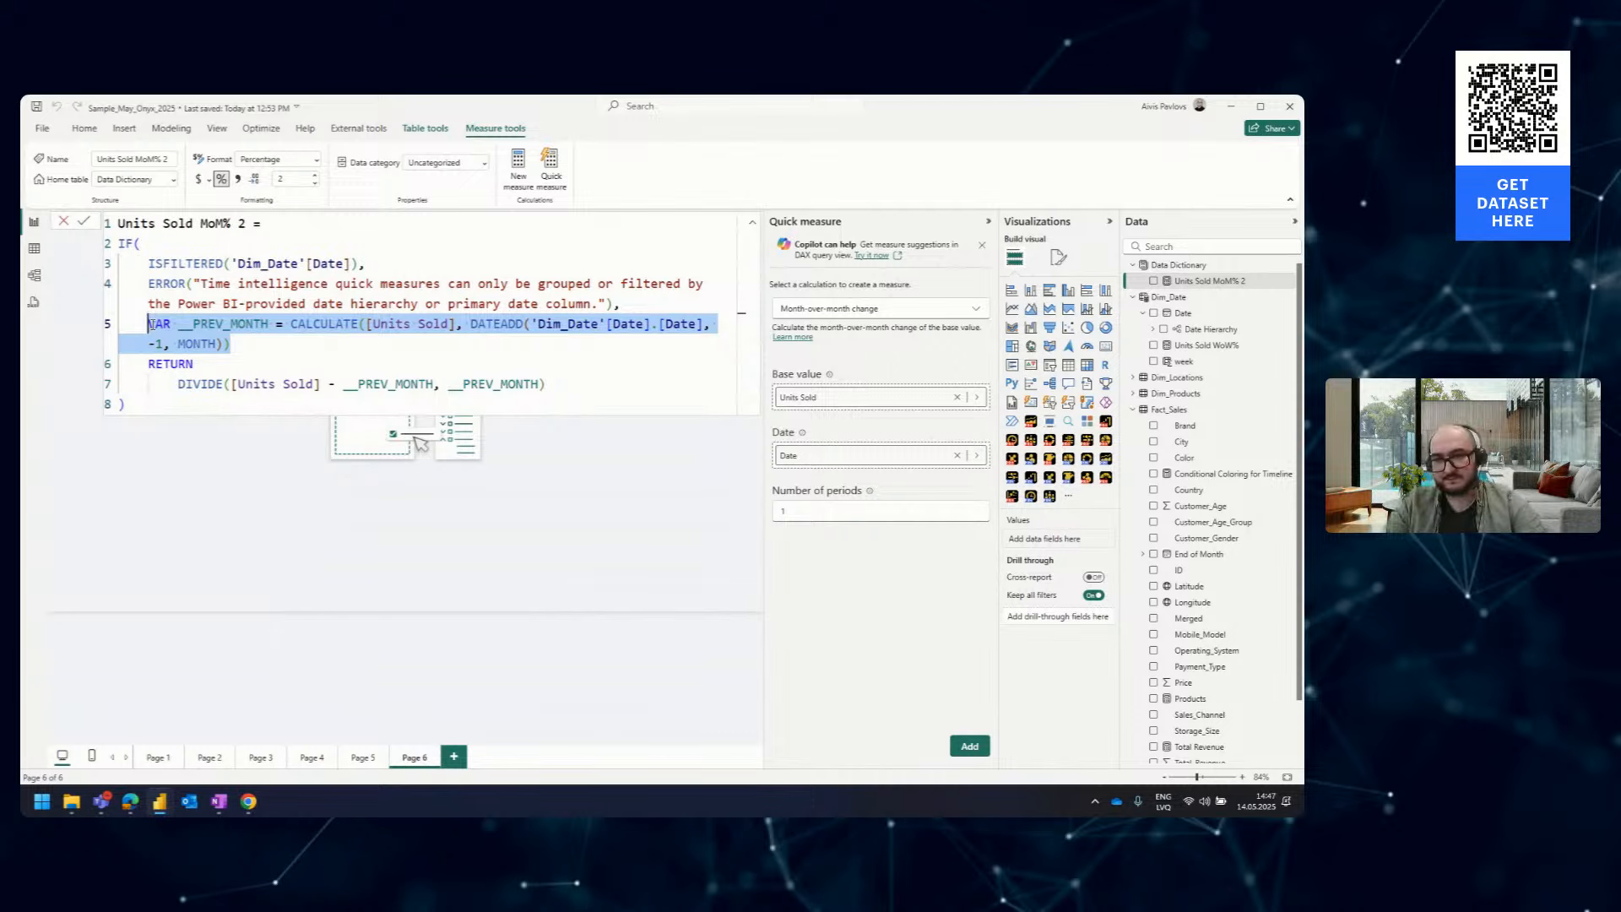
pyautogui.click(228, 357)
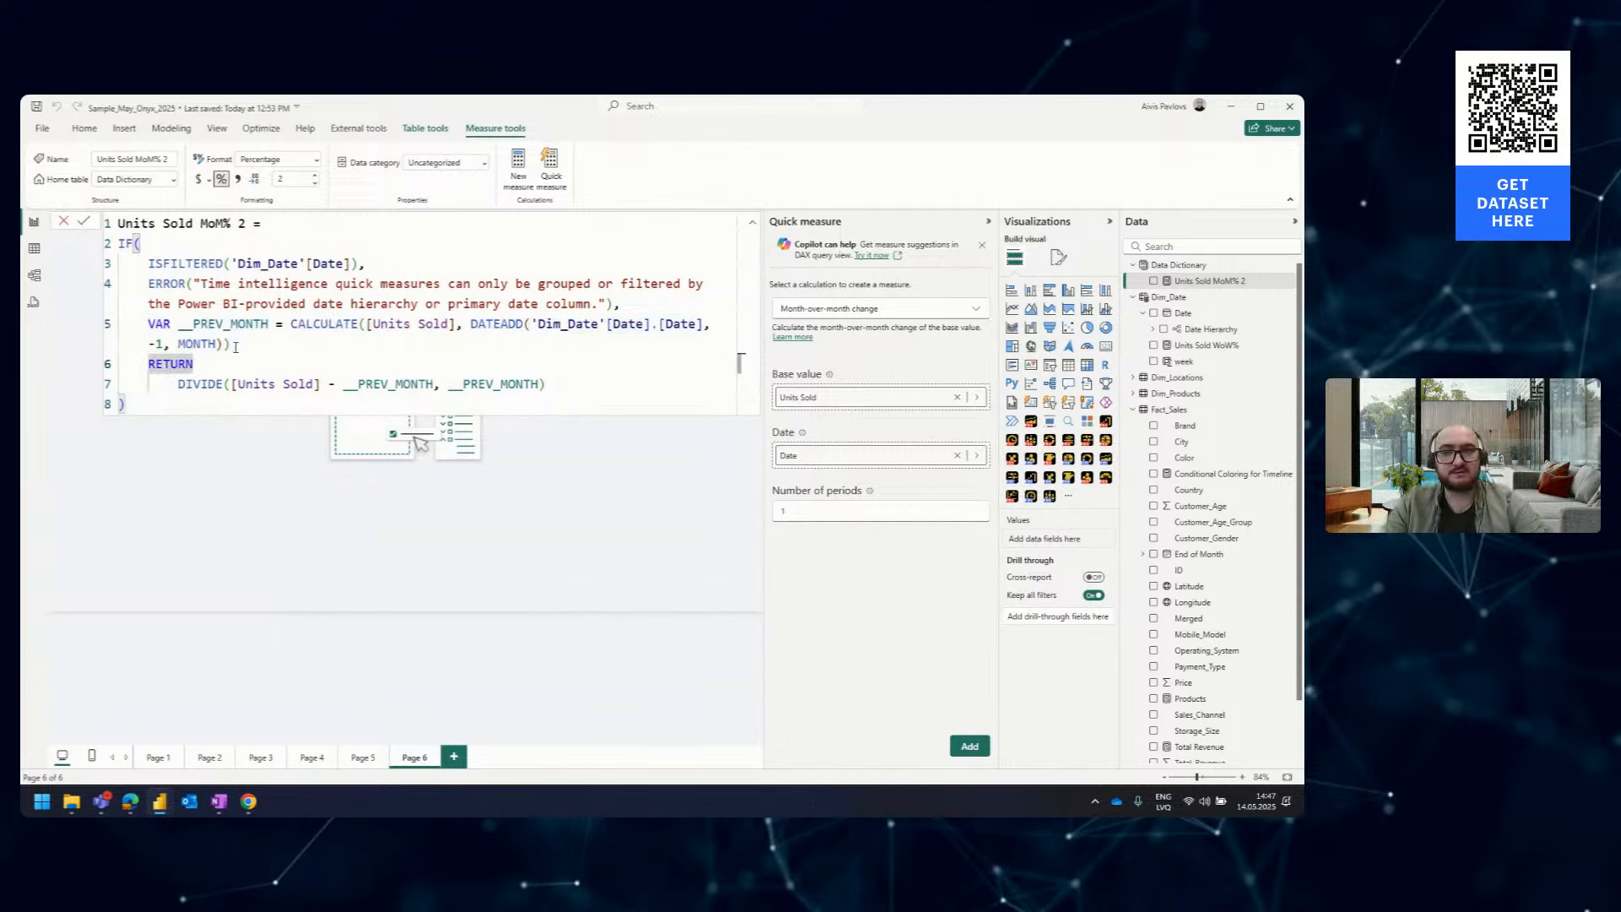
pyautogui.click(236, 346)
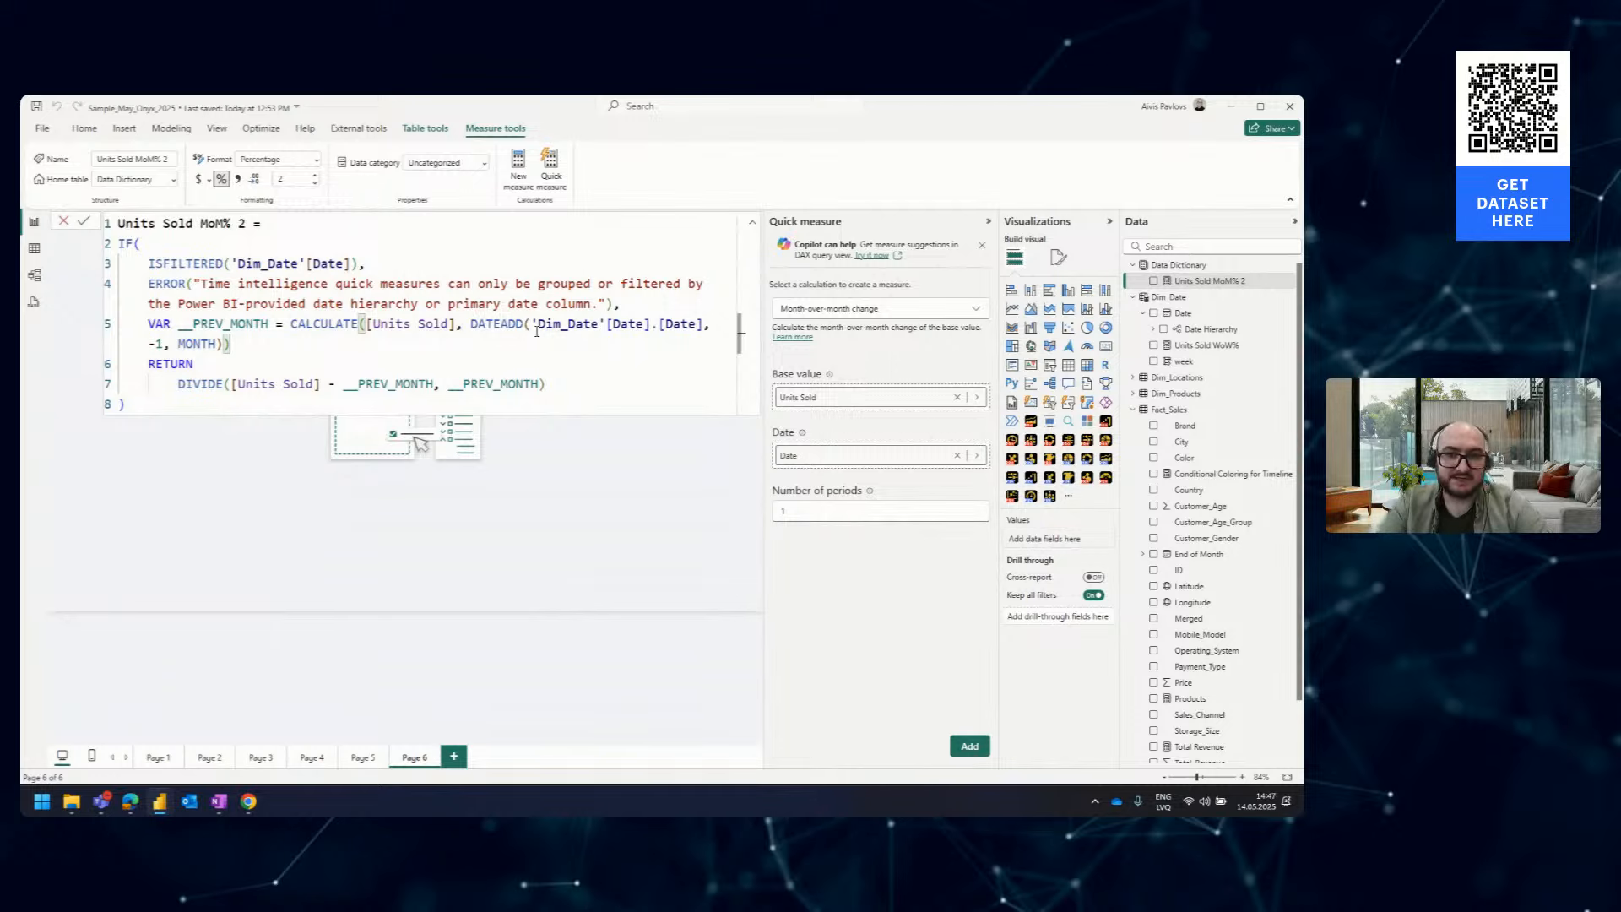
pyautogui.moveTo(536, 331); pyautogui.dragTo(651, 325)
pyautogui.click(649, 324)
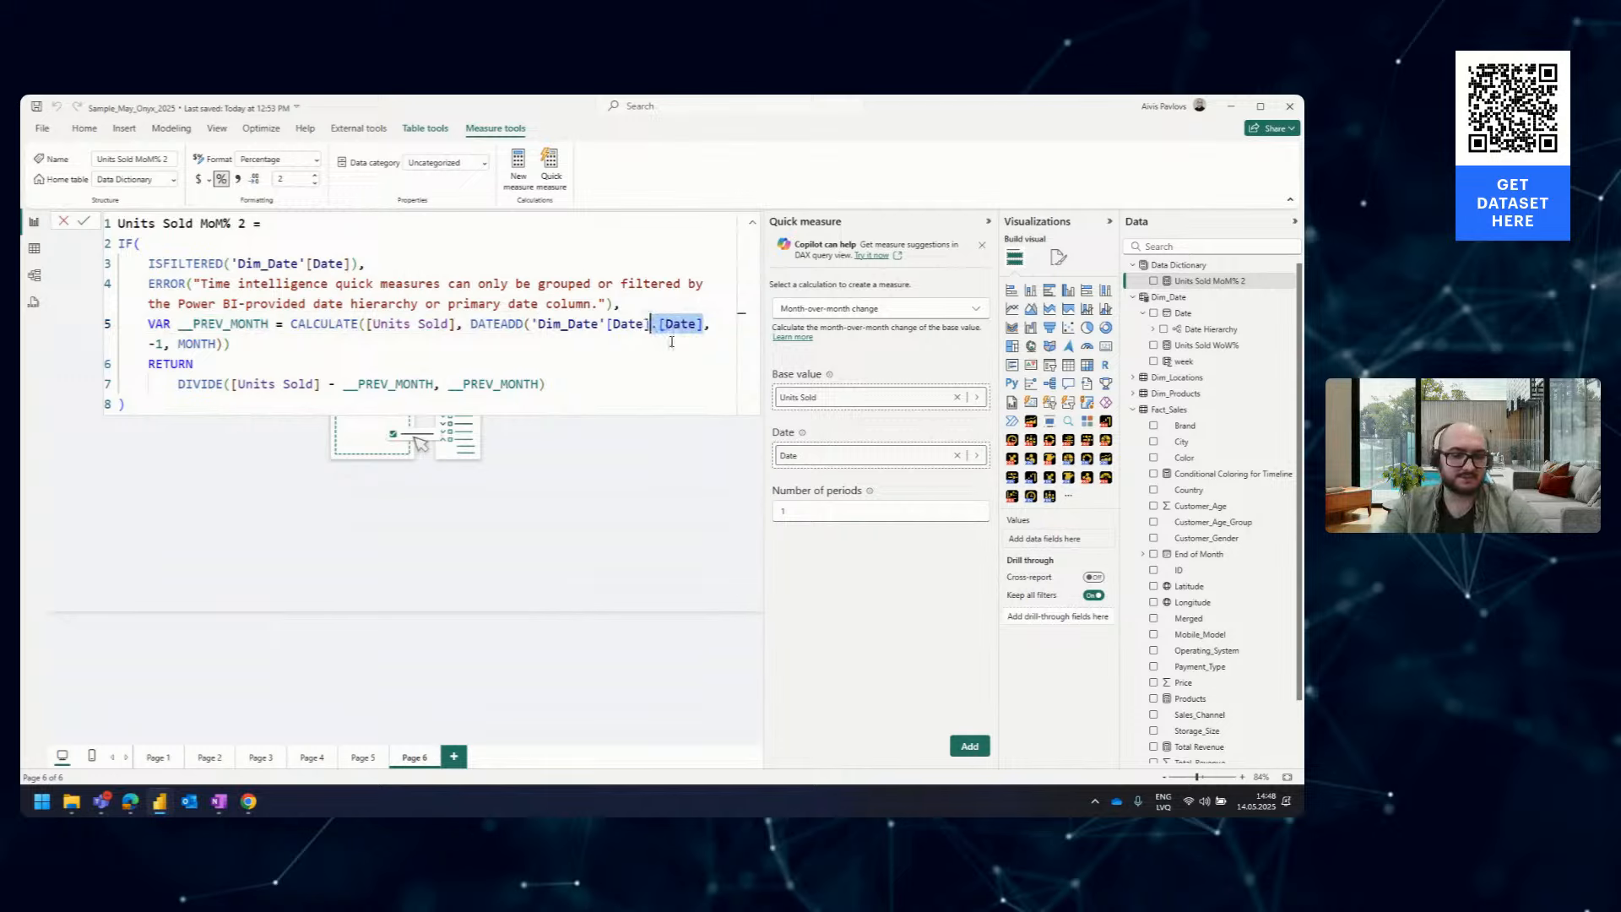
pyautogui.press('Delete')
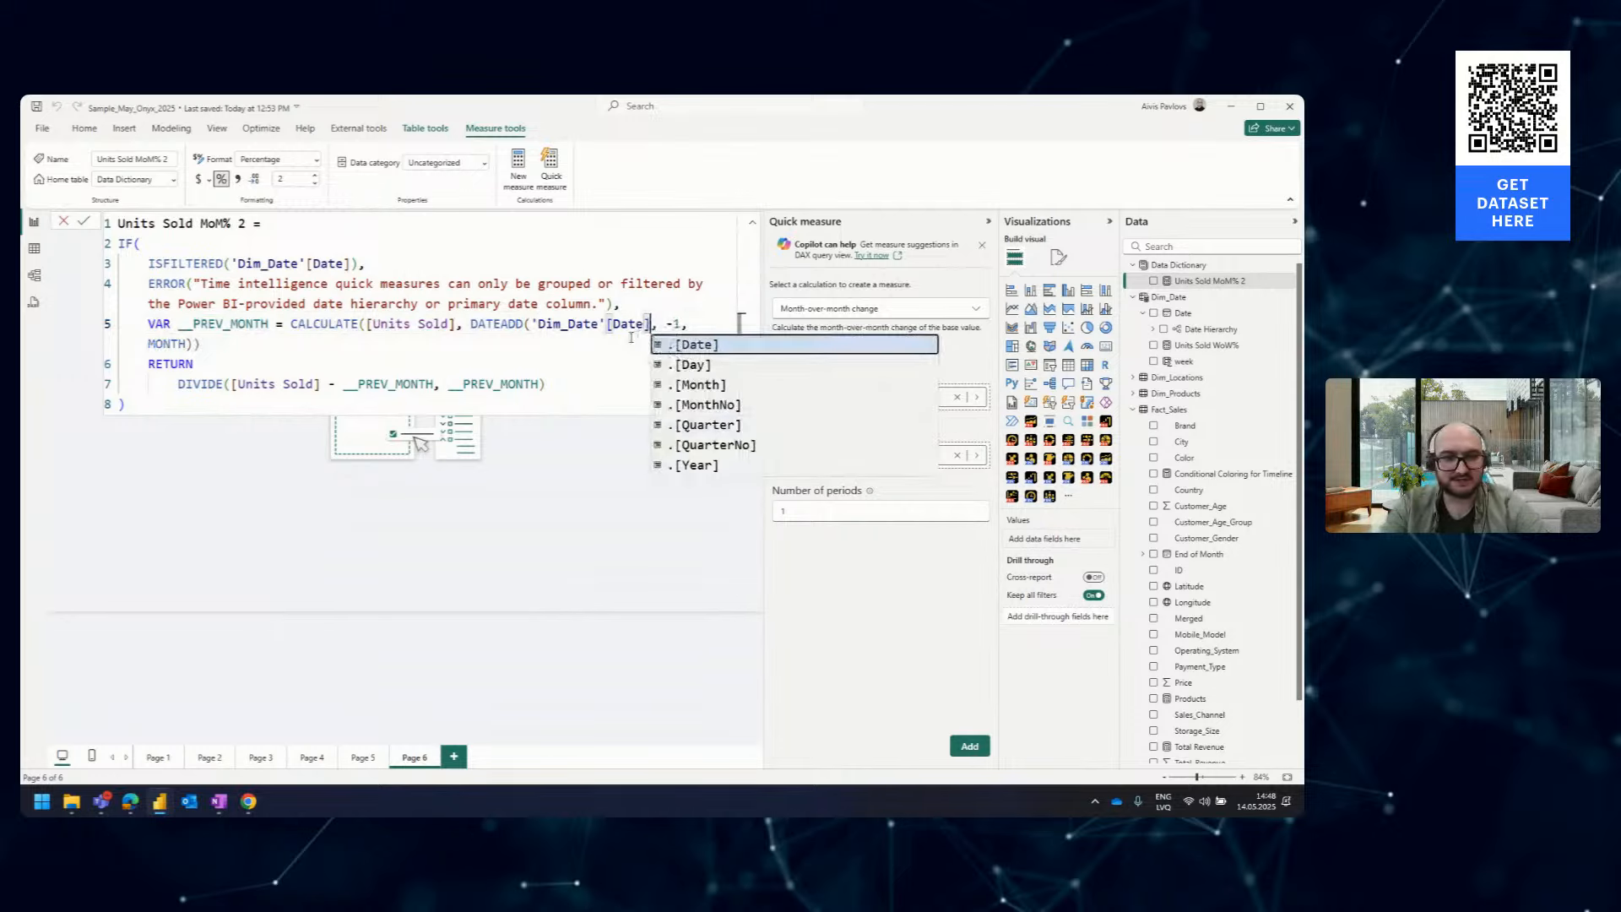
pyautogui.click(634, 341)
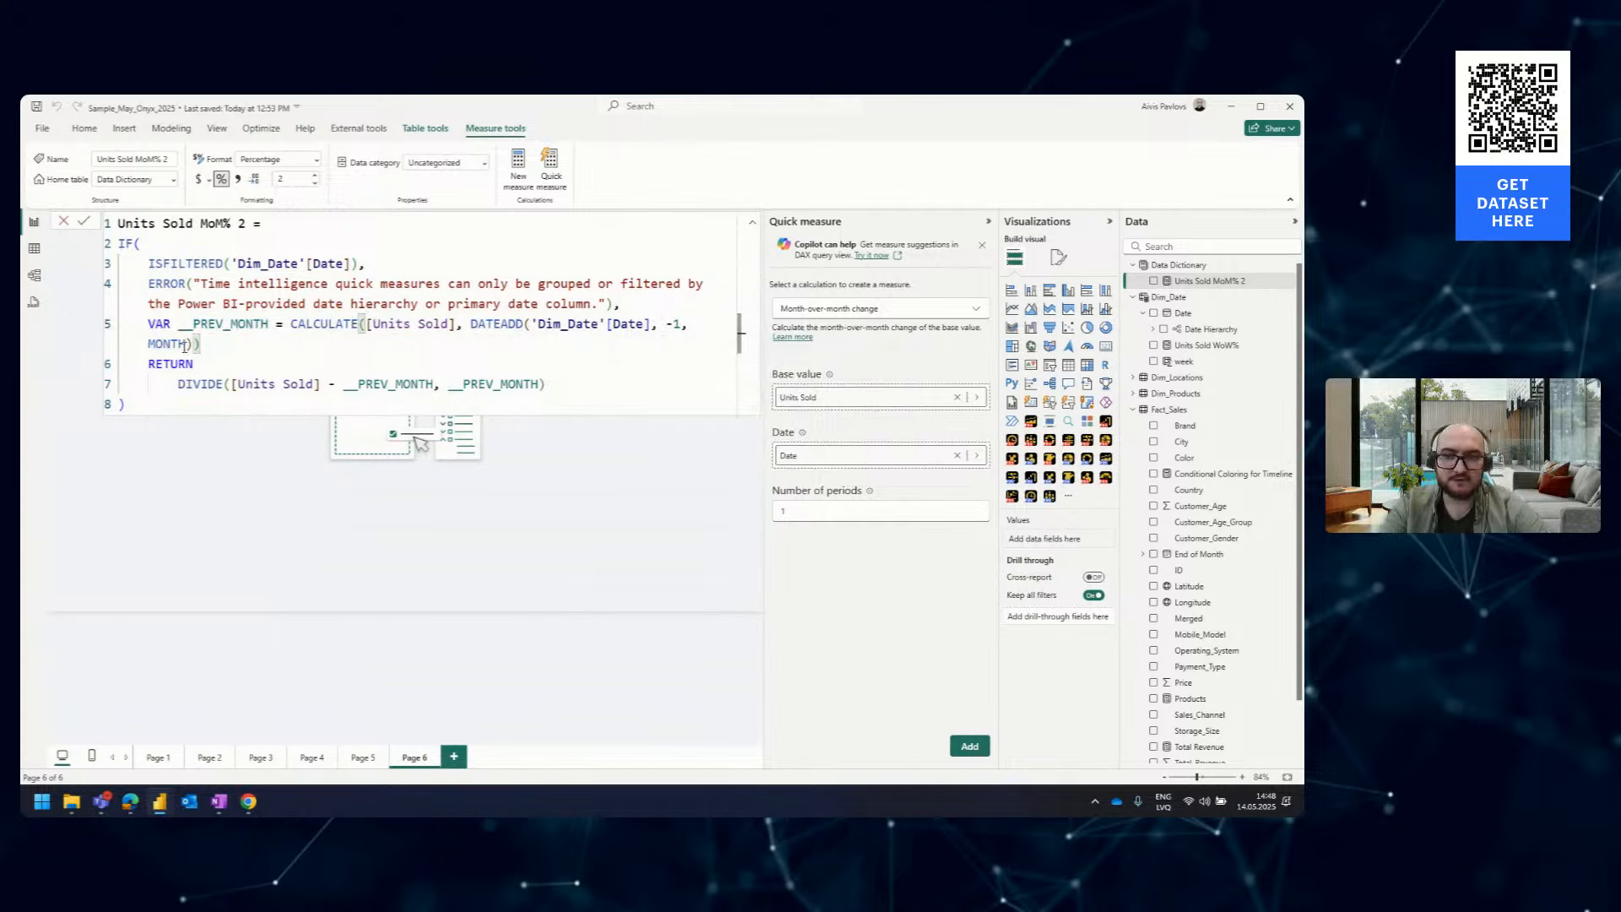
# Change the DATEADD interval in the __PREV_MONTH variable to -7 and DAY, and commit the measure formula
pyautogui.click(680, 328)
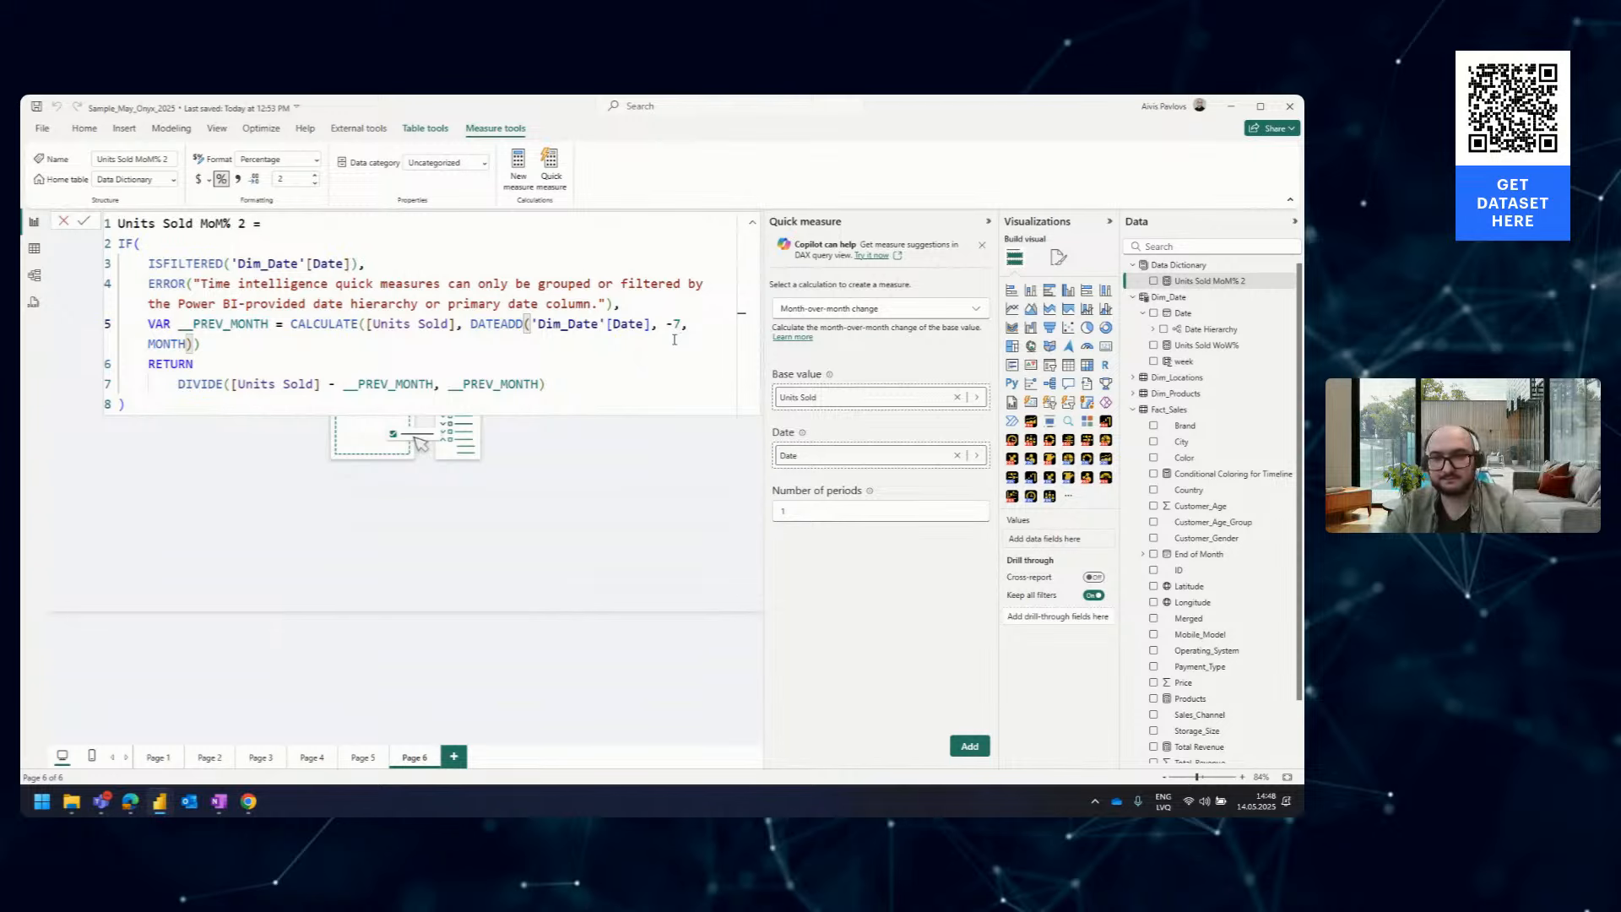
pyautogui.doubleClick(182, 343)
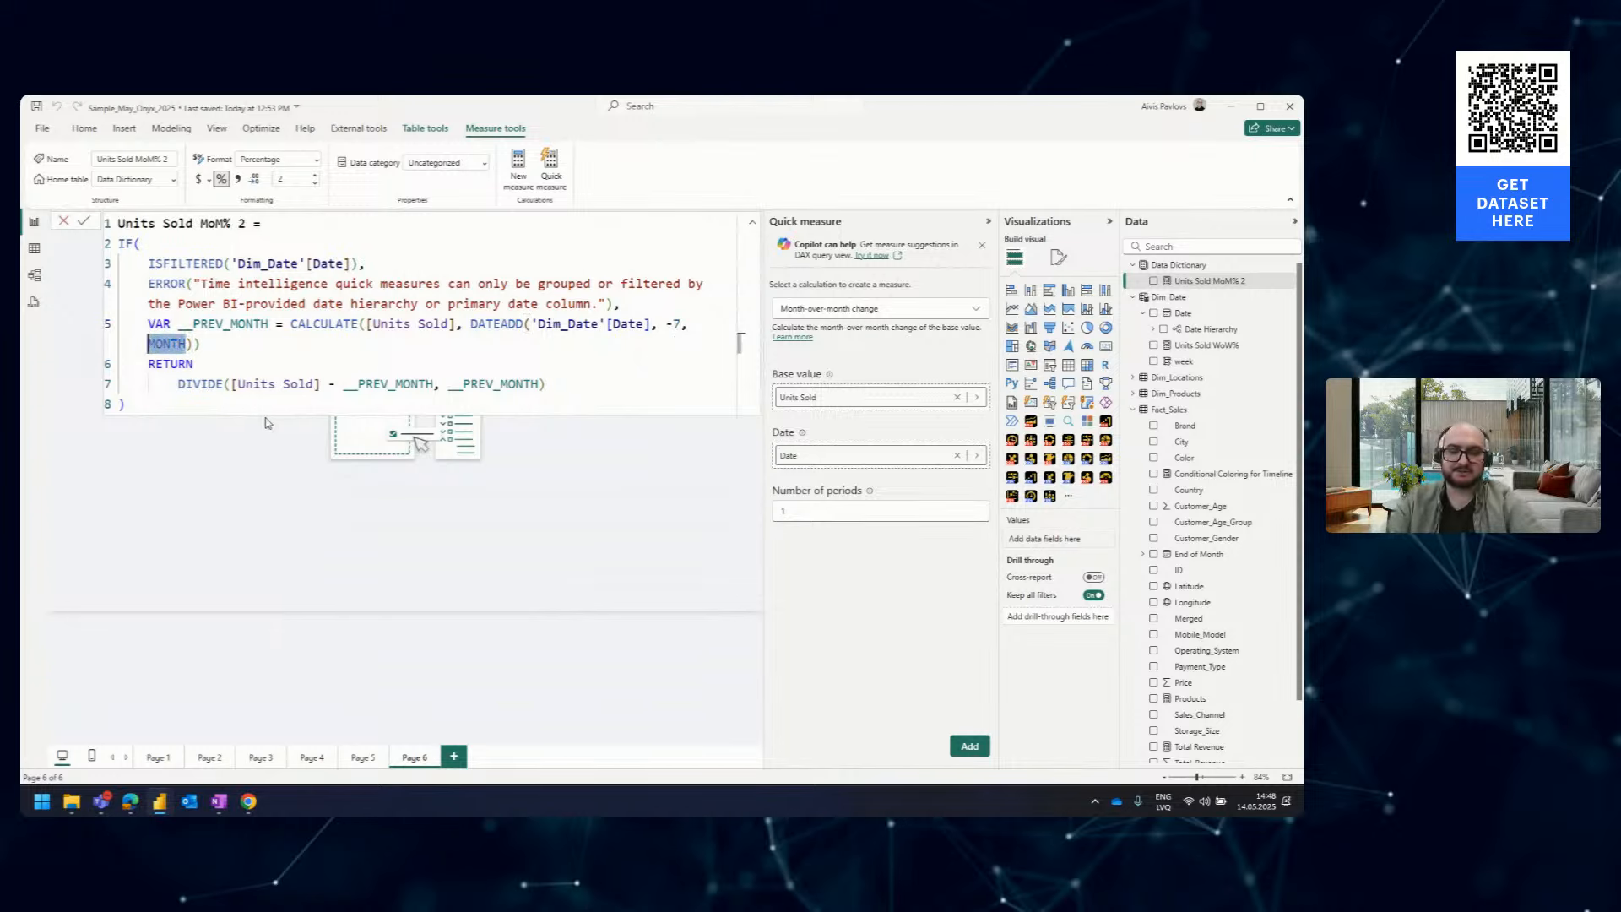
pyautogui.press('BackSpace')
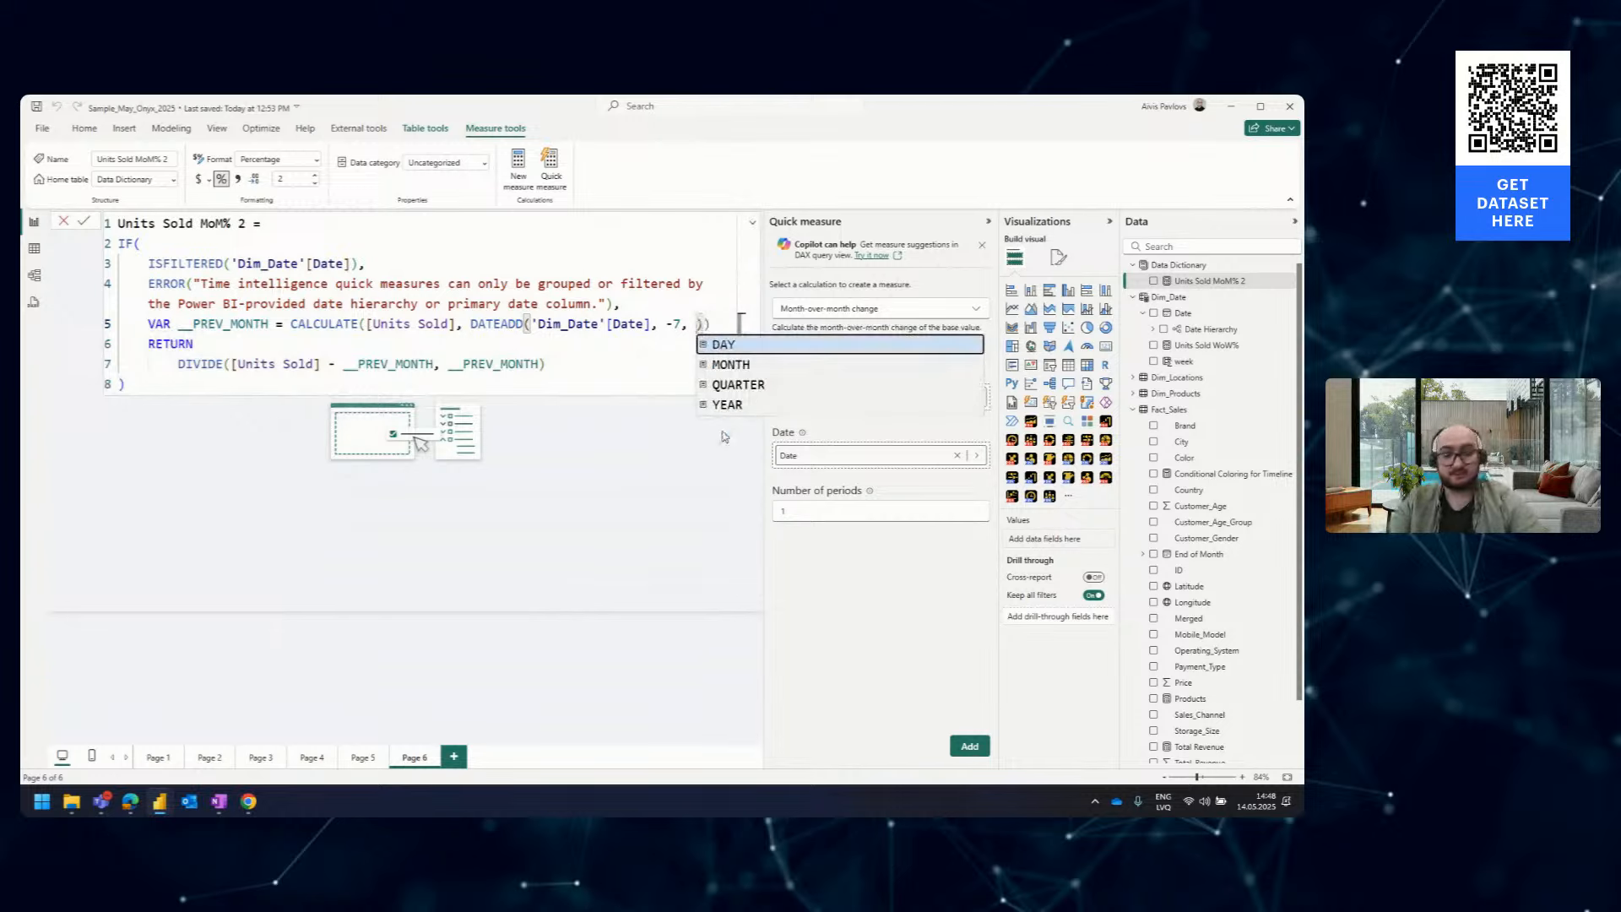
pyautogui.click(722, 346)
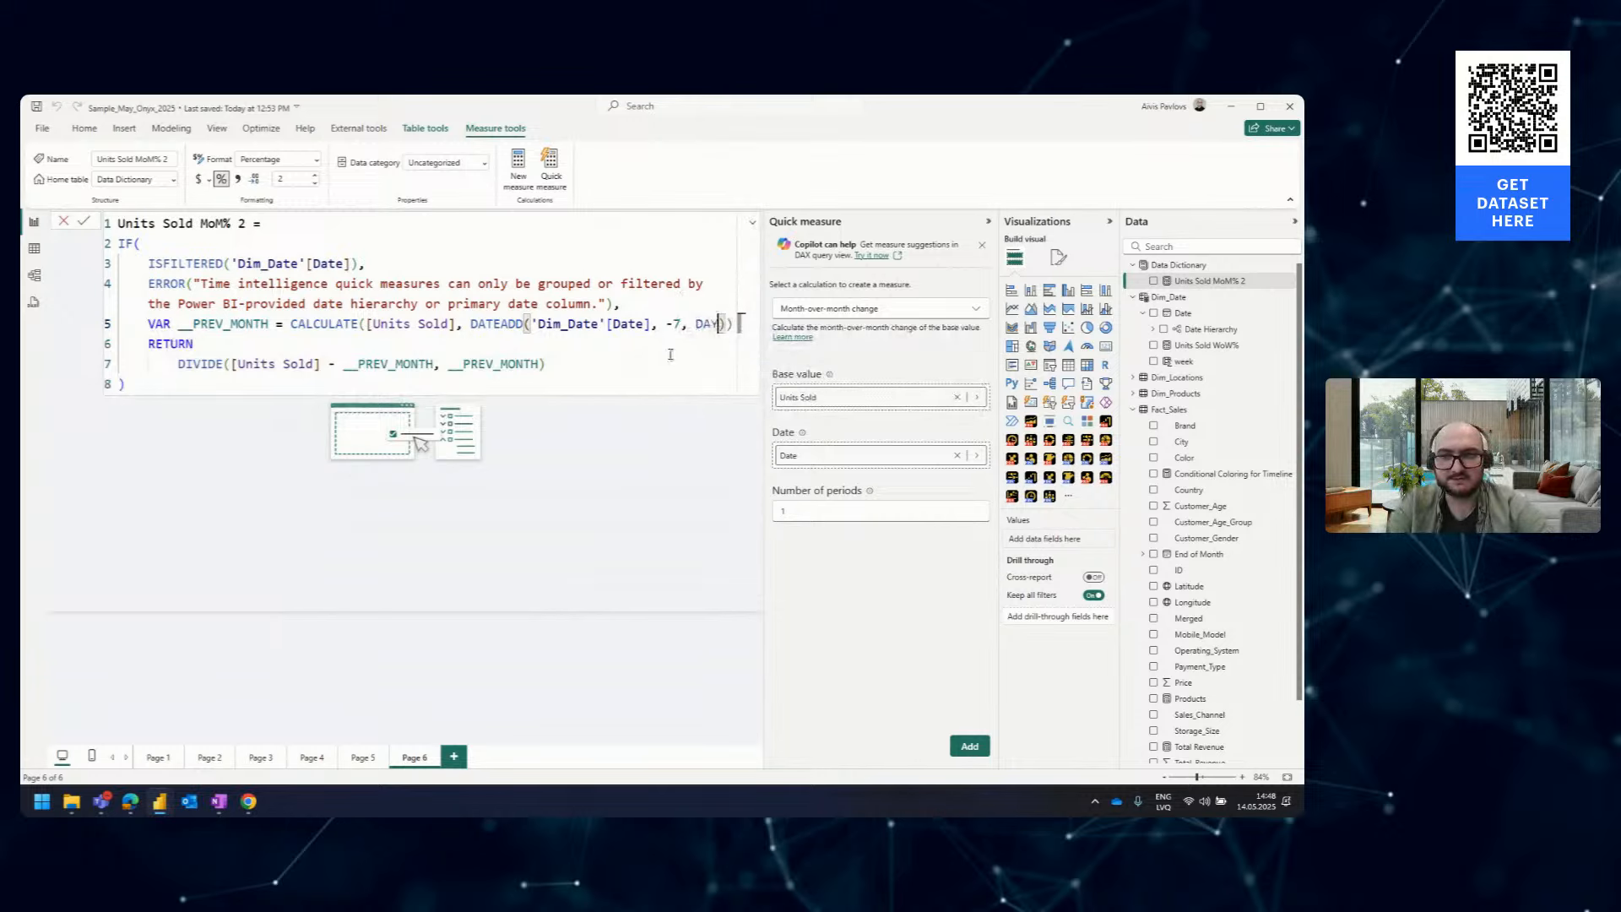
pyautogui.click(83, 224)
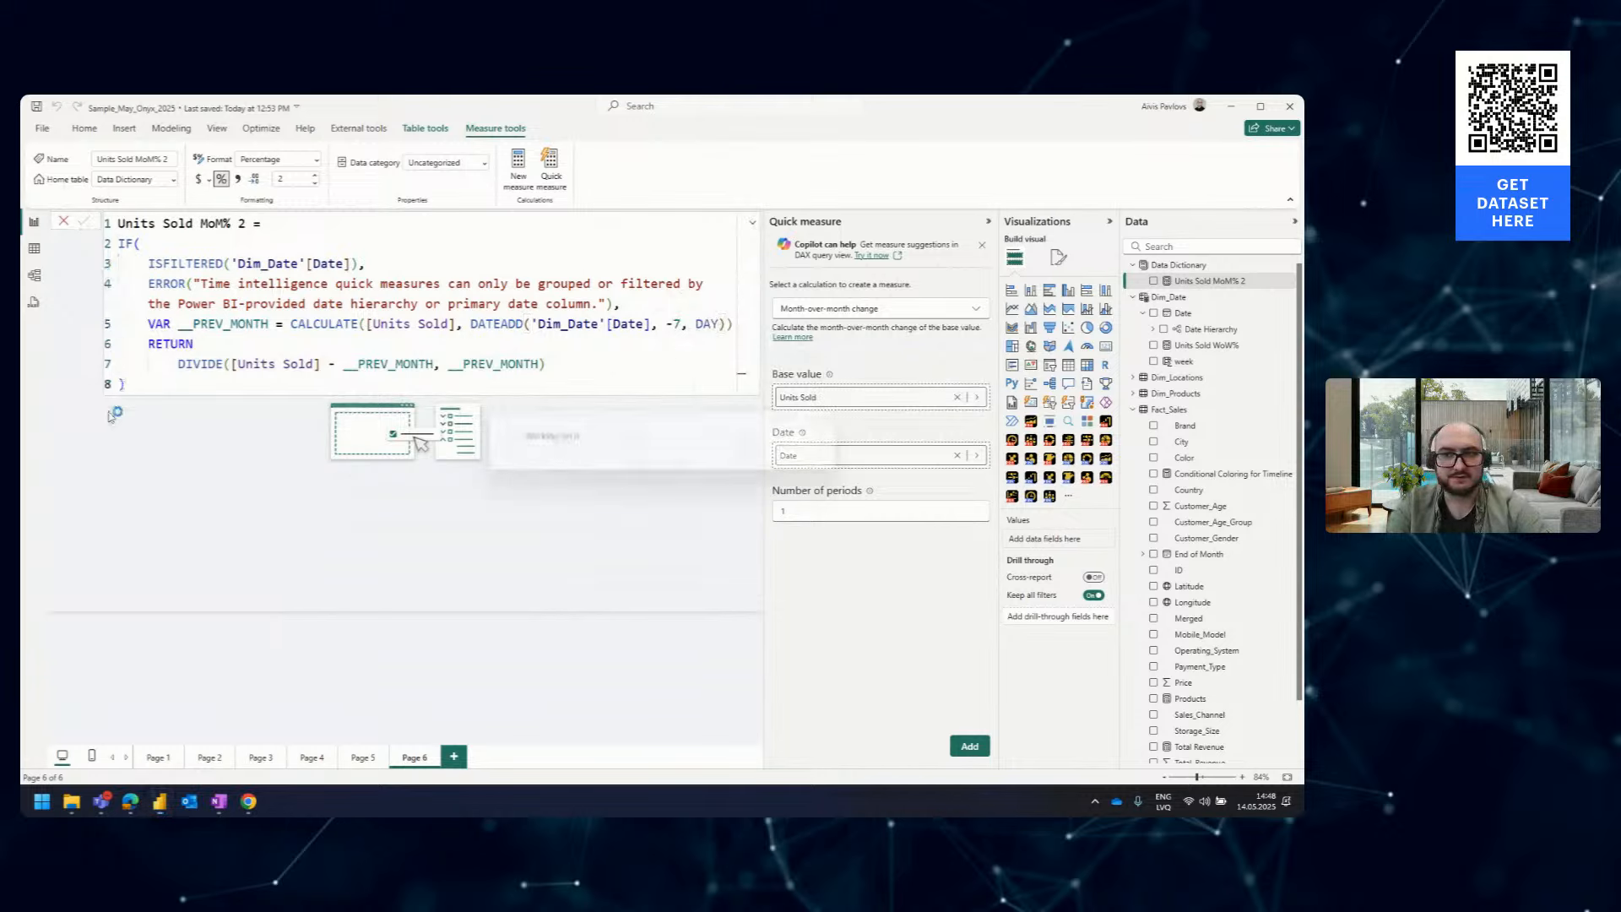
pyautogui.click(150, 519)
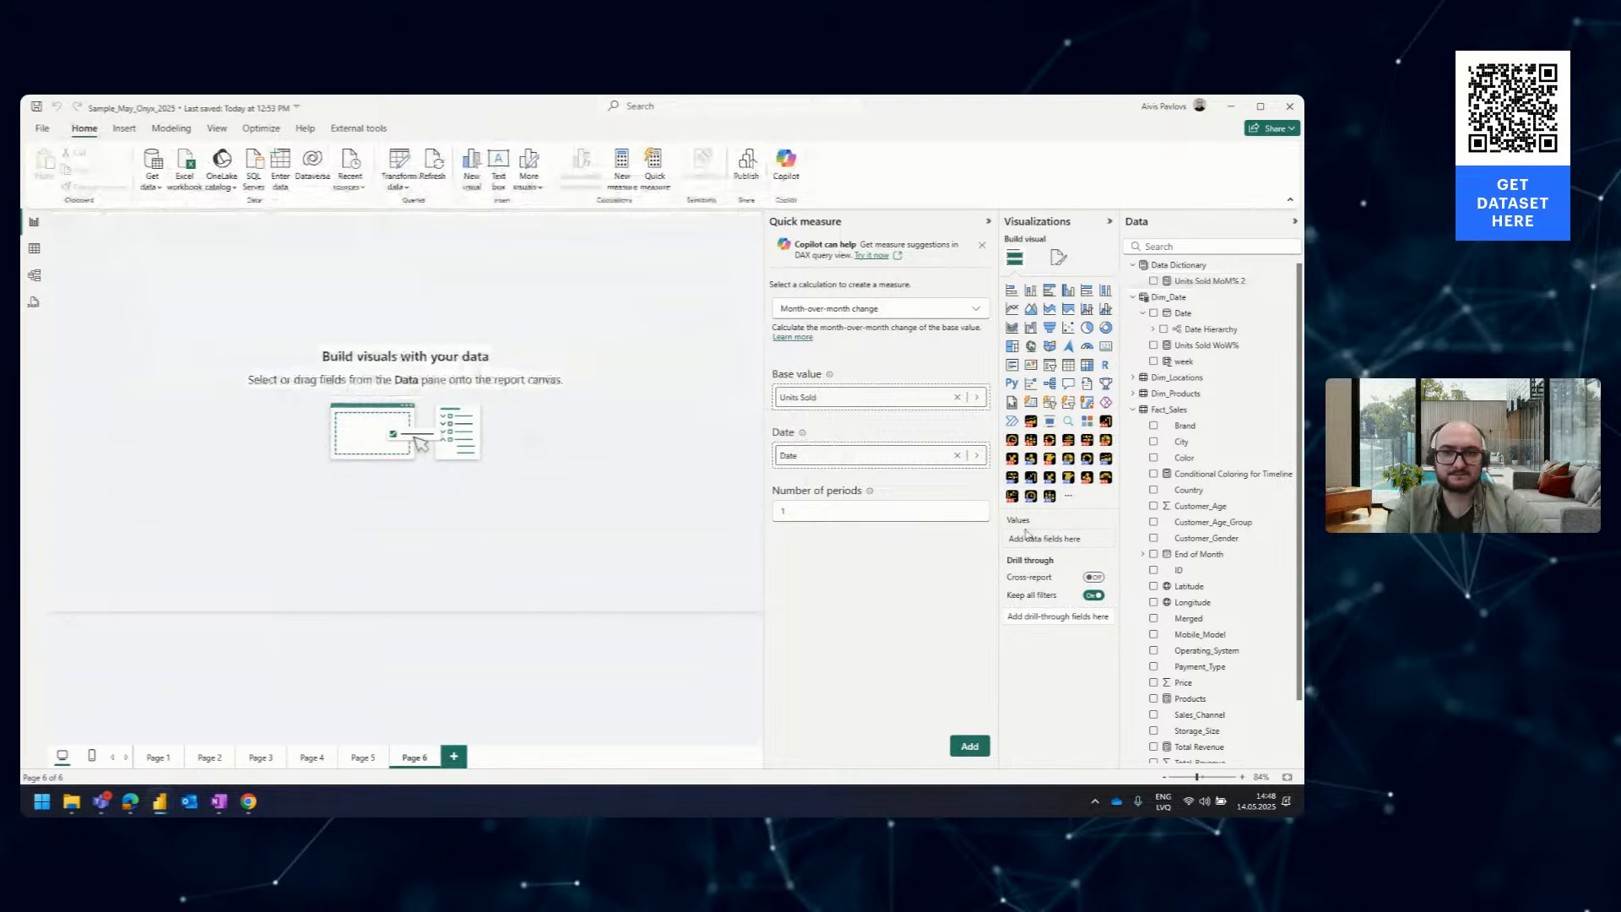
# Insert a Drill Down Timeline PRO visual on the empty page and enlarge it to a wide rectangle
pyautogui.click(1031, 420)
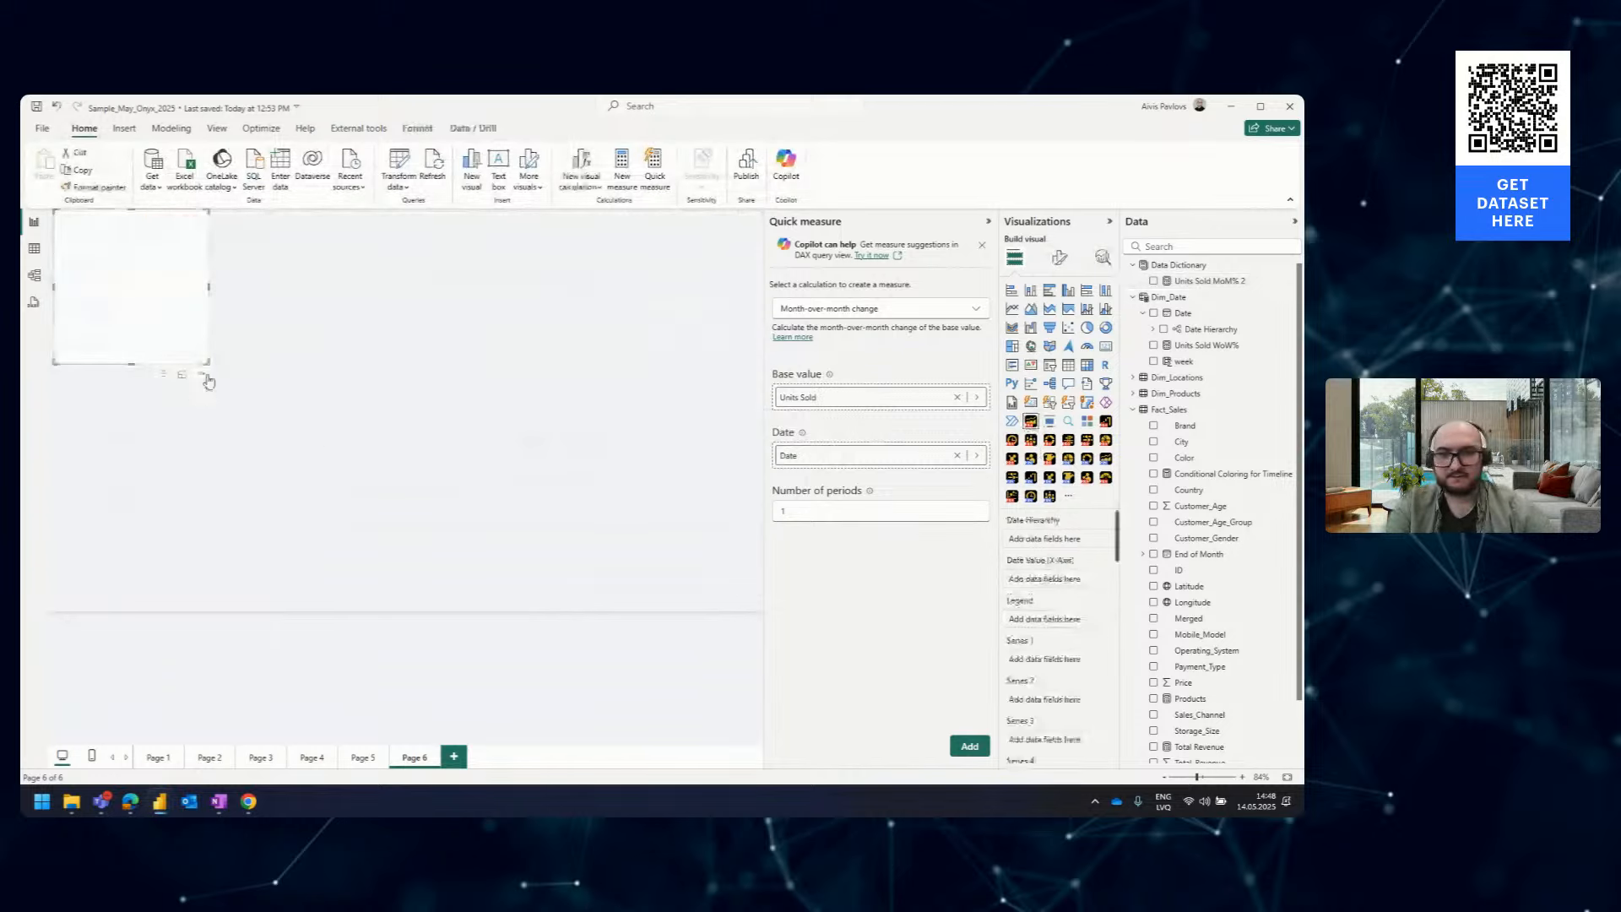
pyautogui.moveTo(206, 371); pyautogui.dragTo(574, 440)
pyautogui.scroll(1, 1256, 384)
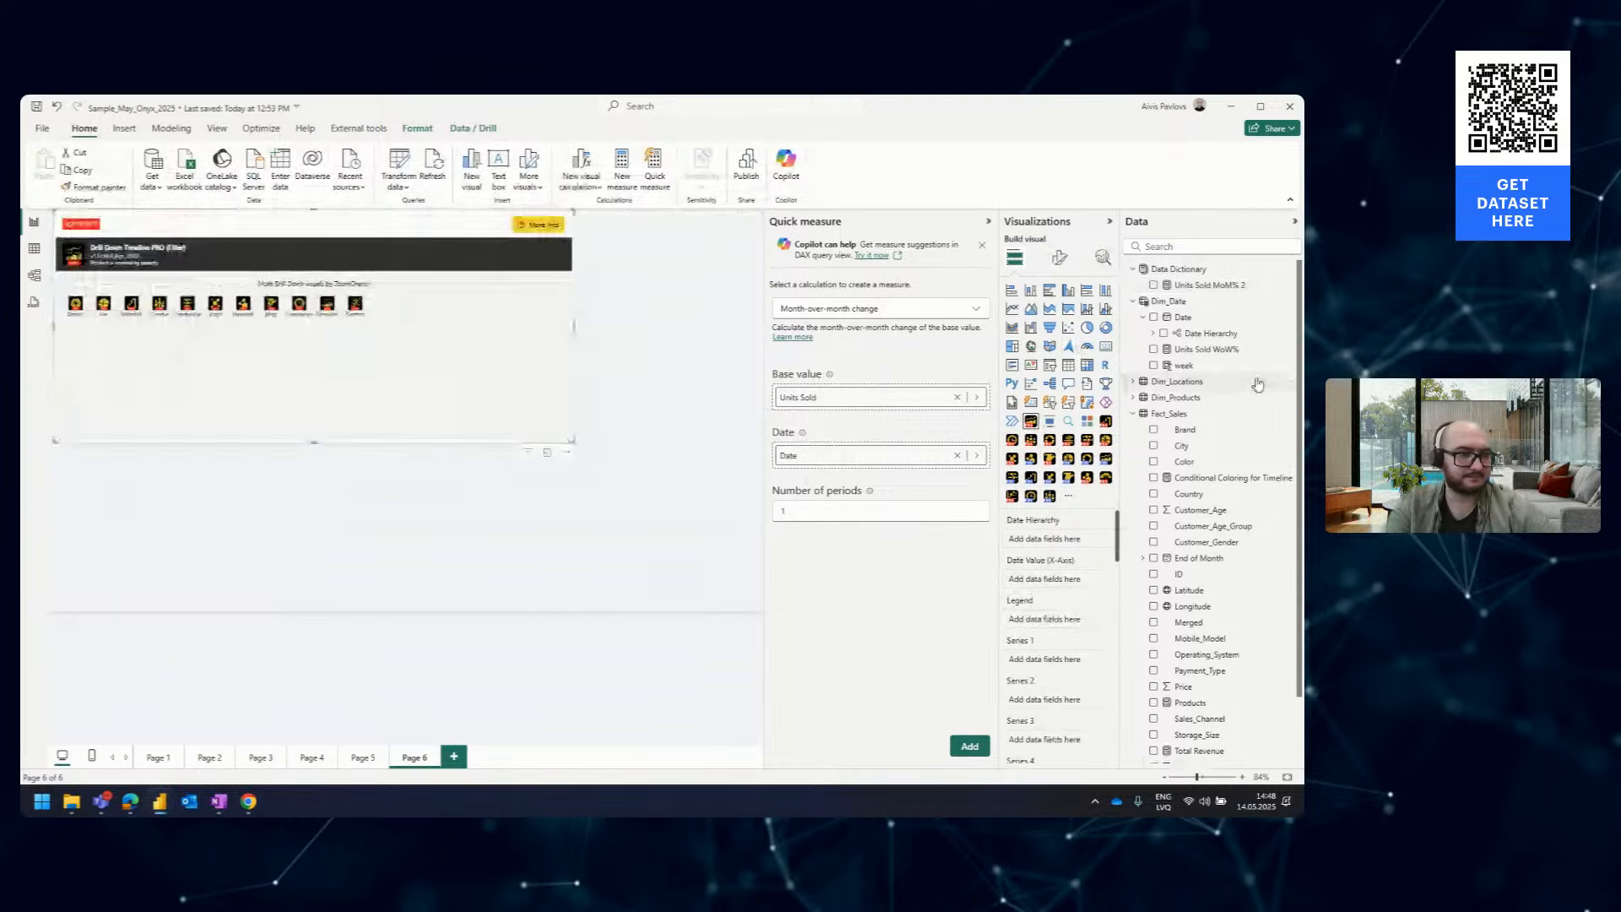
# Fill the timeline's Date Hierarchy with Year, Quarter and Month, removing the day level, and add the week field beneath them
pyautogui.moveTo(1209, 333); pyautogui.dragTo(1044, 538)
pyautogui.click(1105, 592)
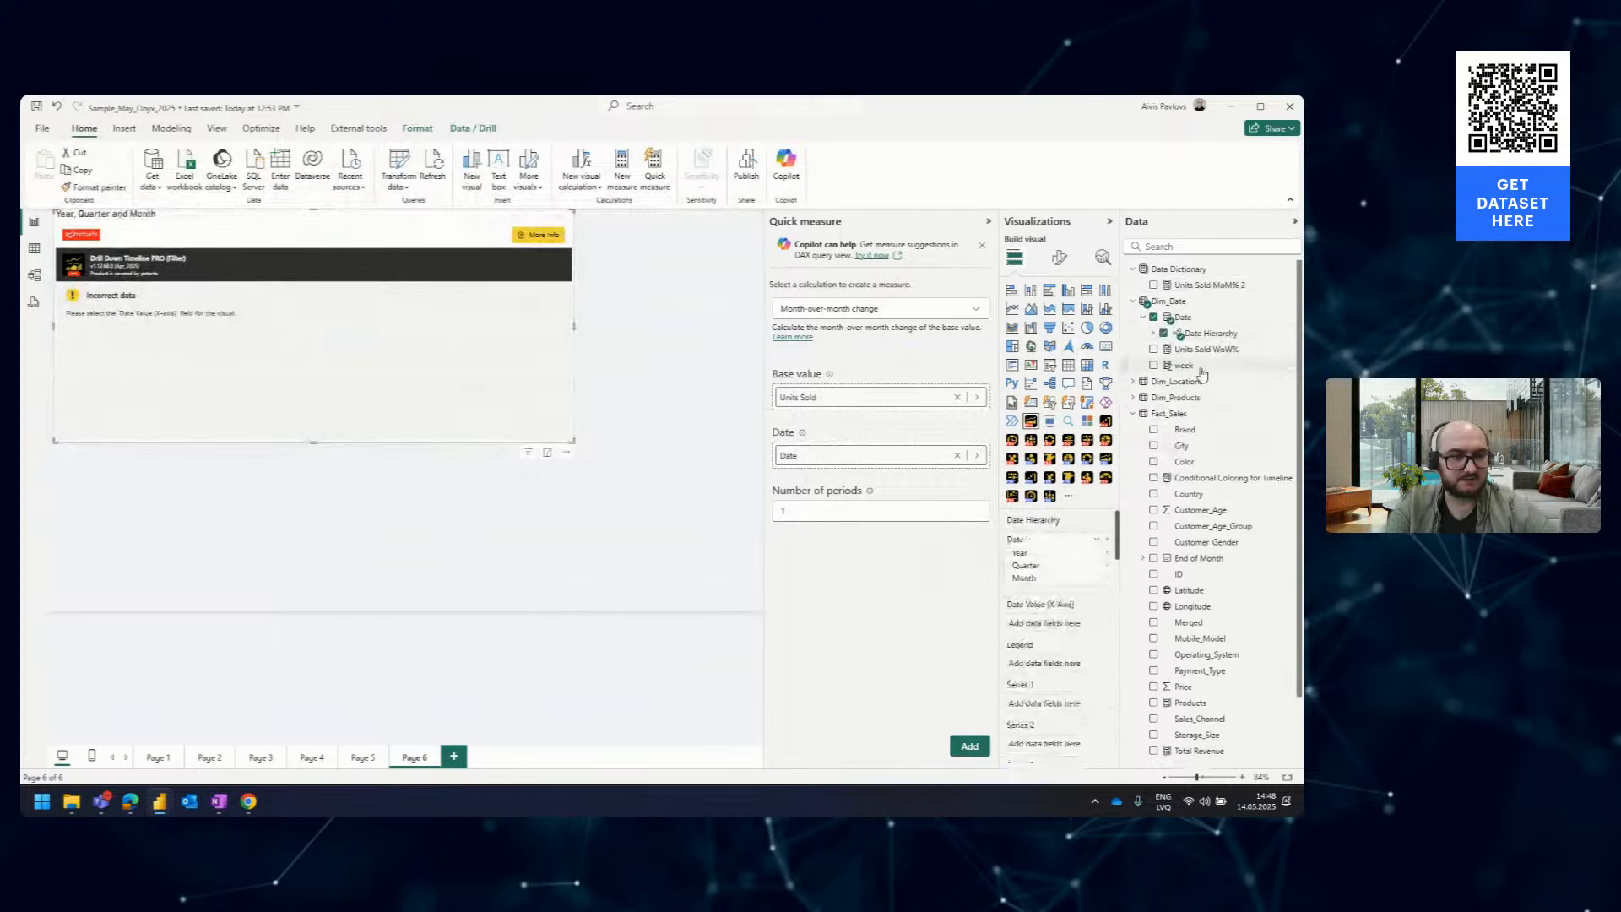
pyautogui.moveTo(1186, 365); pyautogui.dragTo(1072, 578)
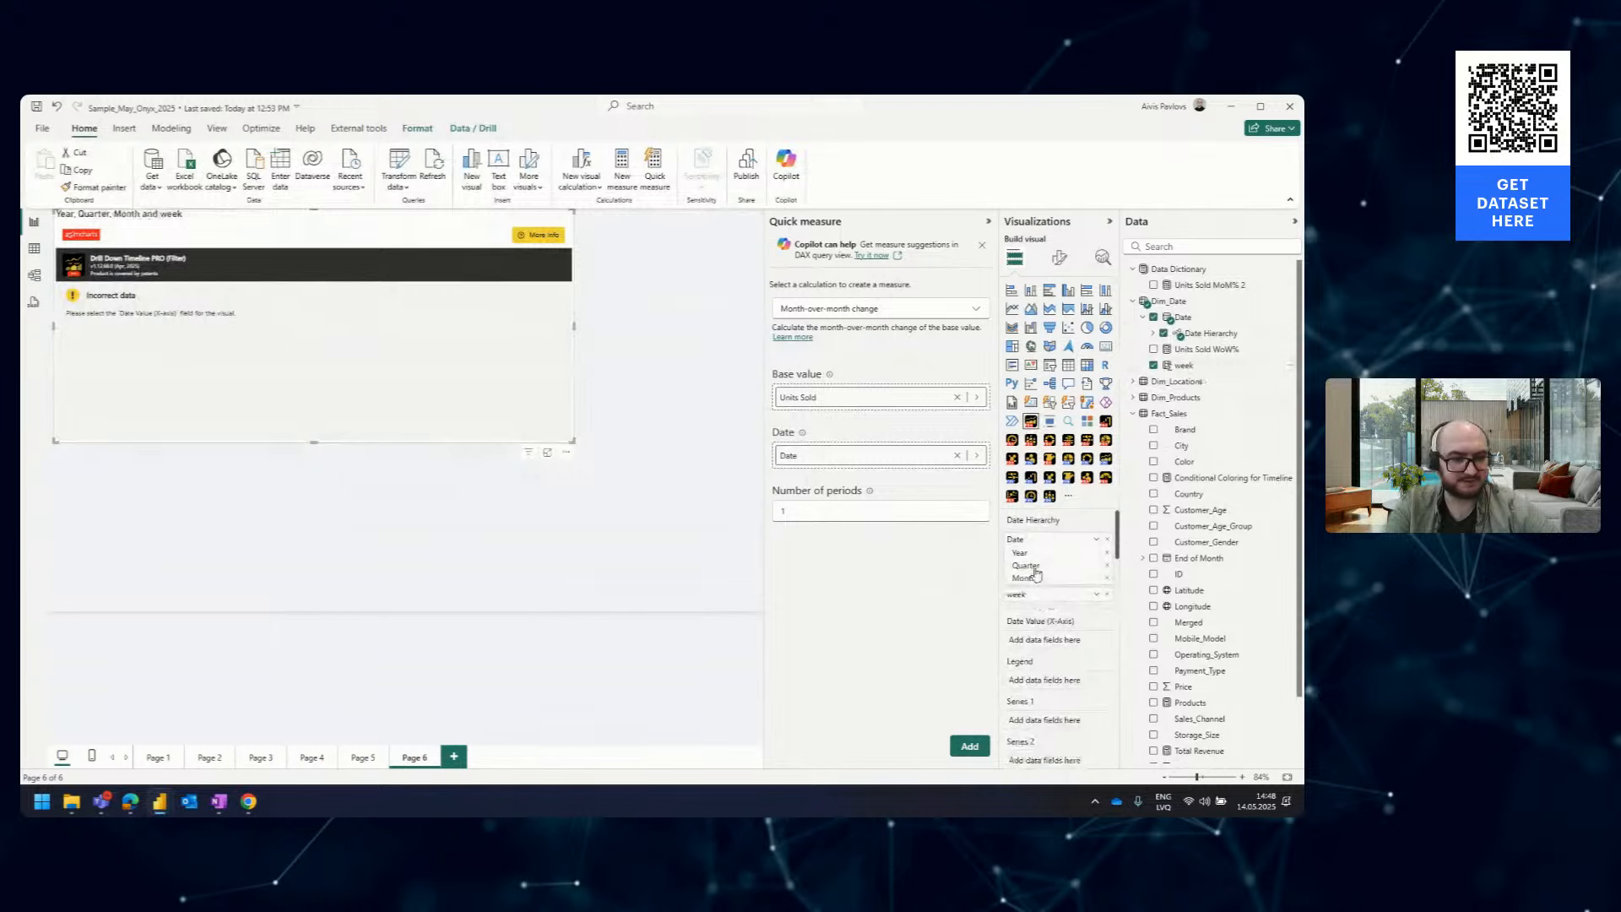
# Try the Day level beneath week in the timeline's Date Hierarchy, and take it out again
pyautogui.click(1142, 318)
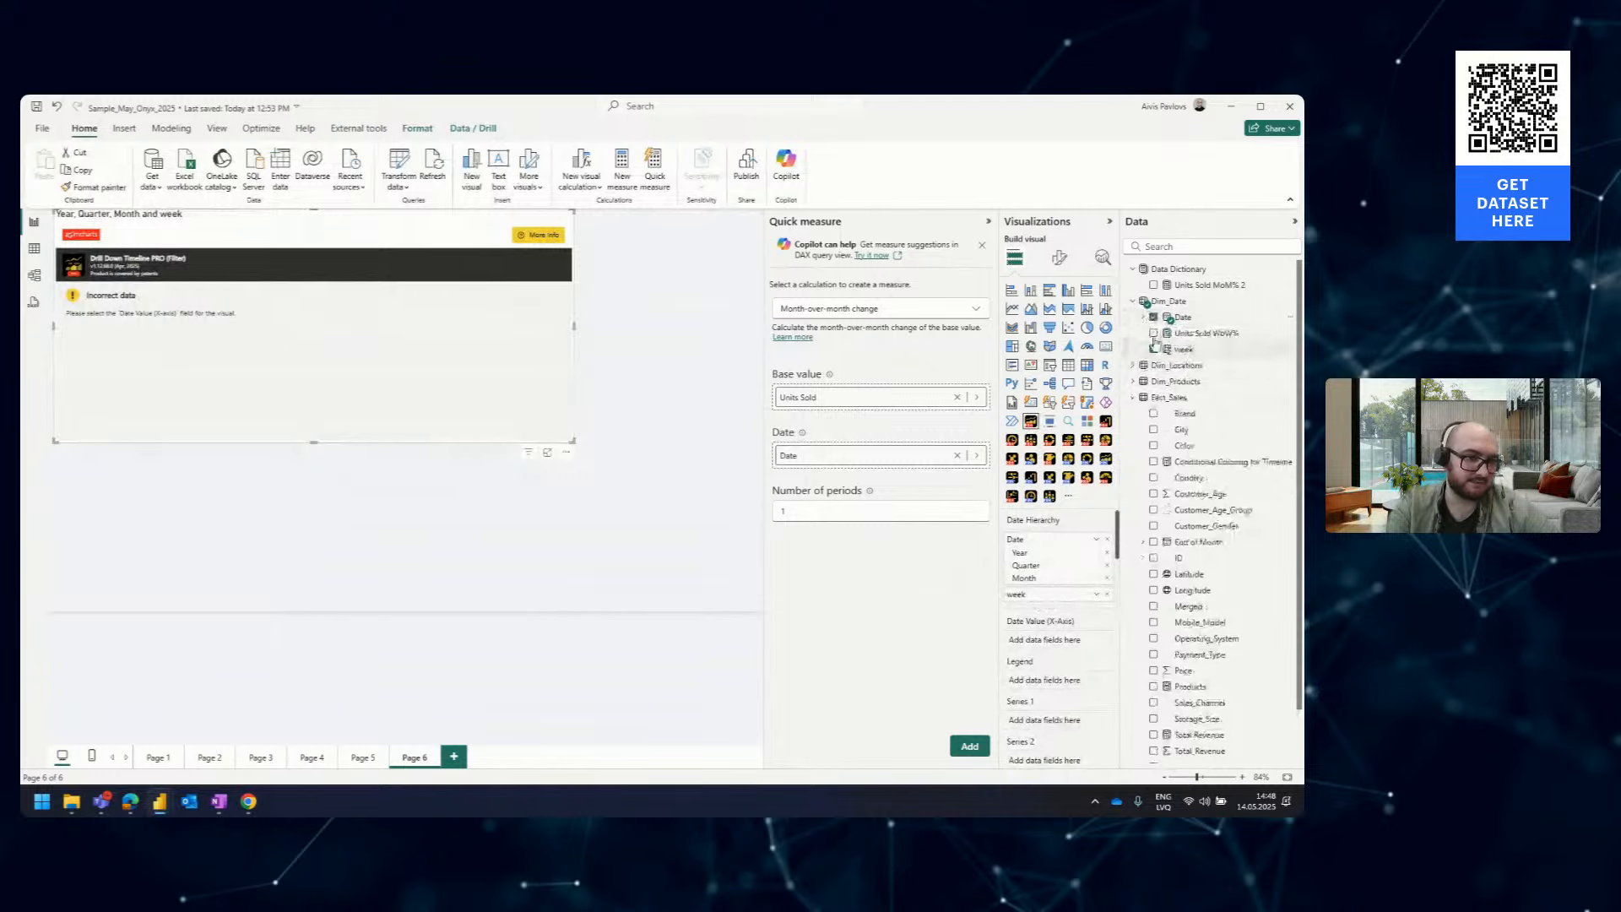
pyautogui.click(1142, 318)
pyautogui.click(1153, 334)
pyautogui.moveTo(1205, 397); pyautogui.dragTo(1068, 611)
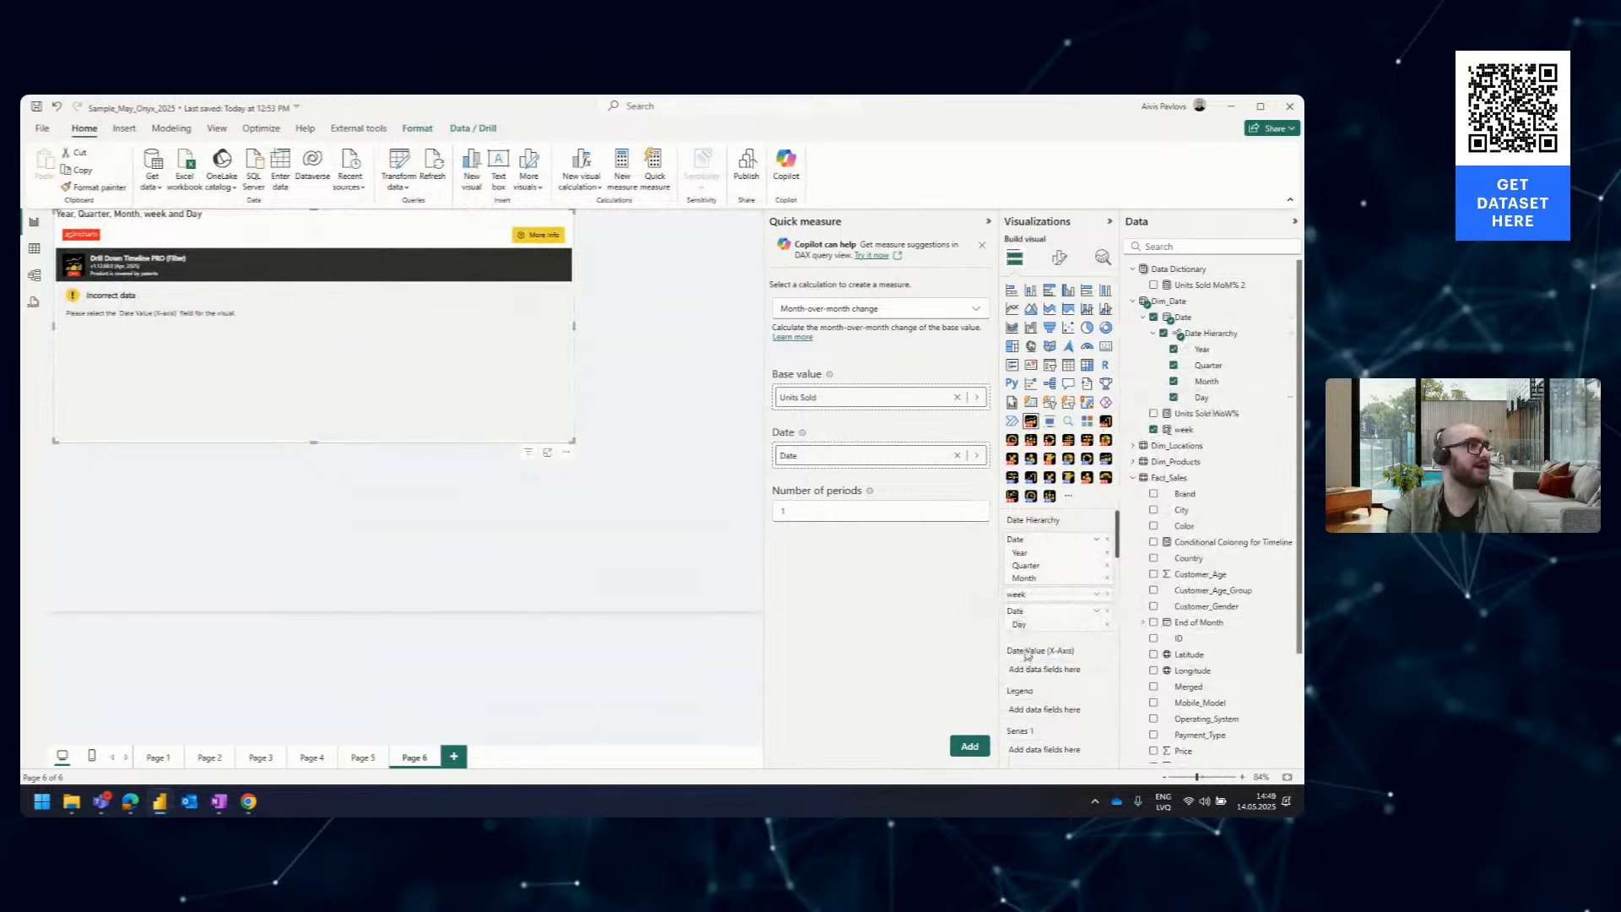
pyautogui.click(1106, 610)
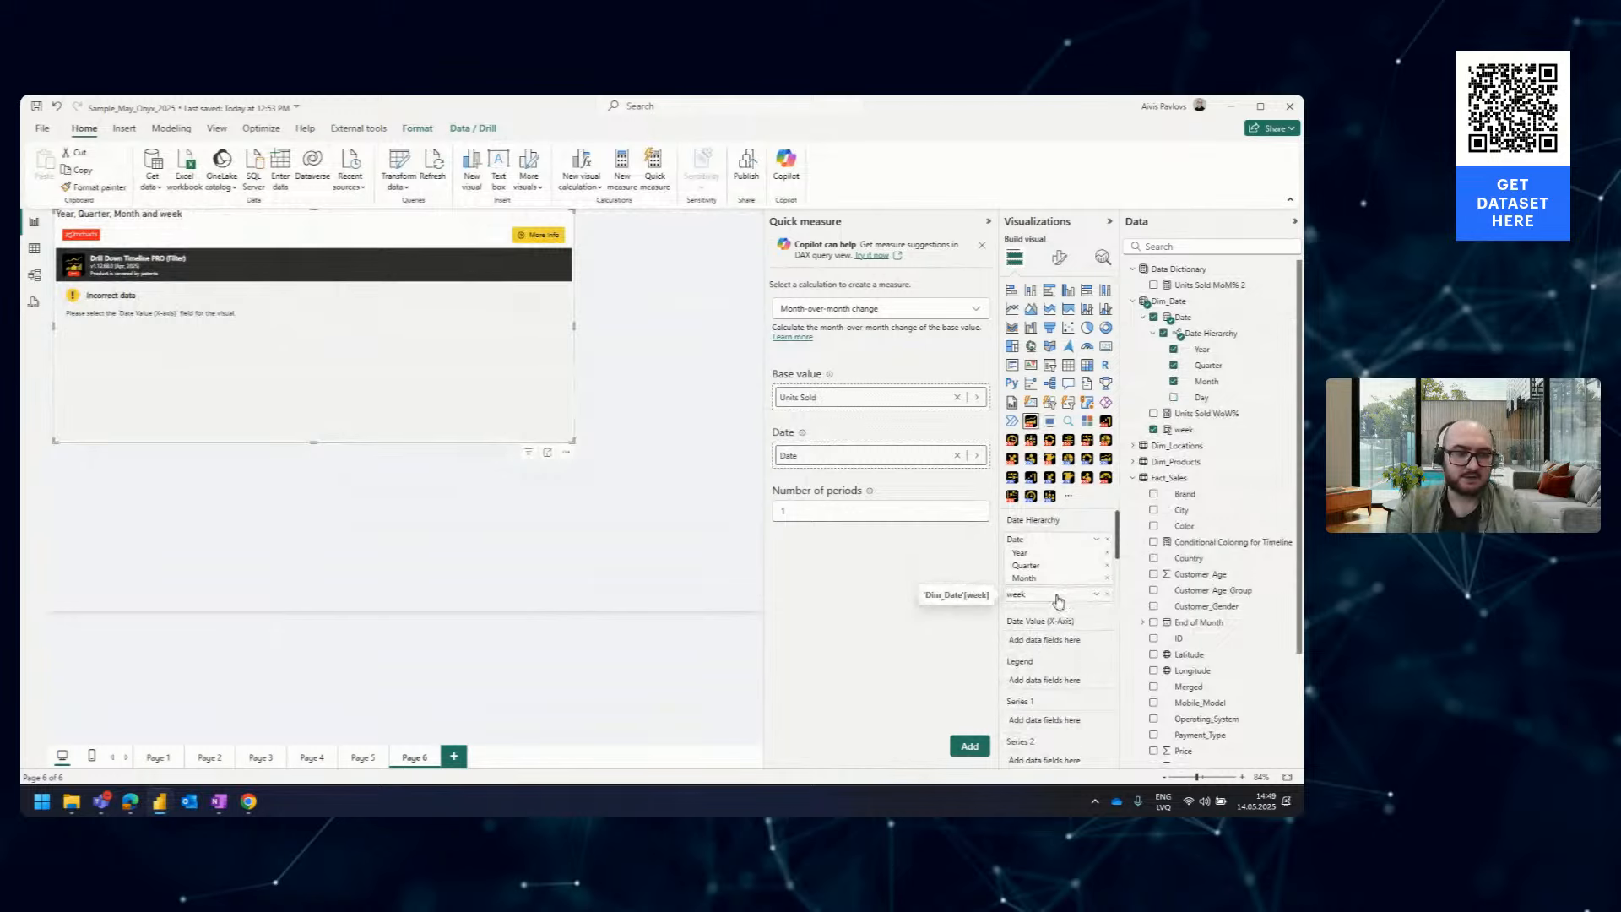
# Assign Date to the timeline's Date Value (X-Axis) and Units Sold to Series 1
pyautogui.moveTo(1207, 318); pyautogui.dragTo(1044, 640)
pyautogui.scroll(-3, 1207, 549)
pyautogui.moveTo(1192, 738); pyautogui.dragTo(1038, 726)
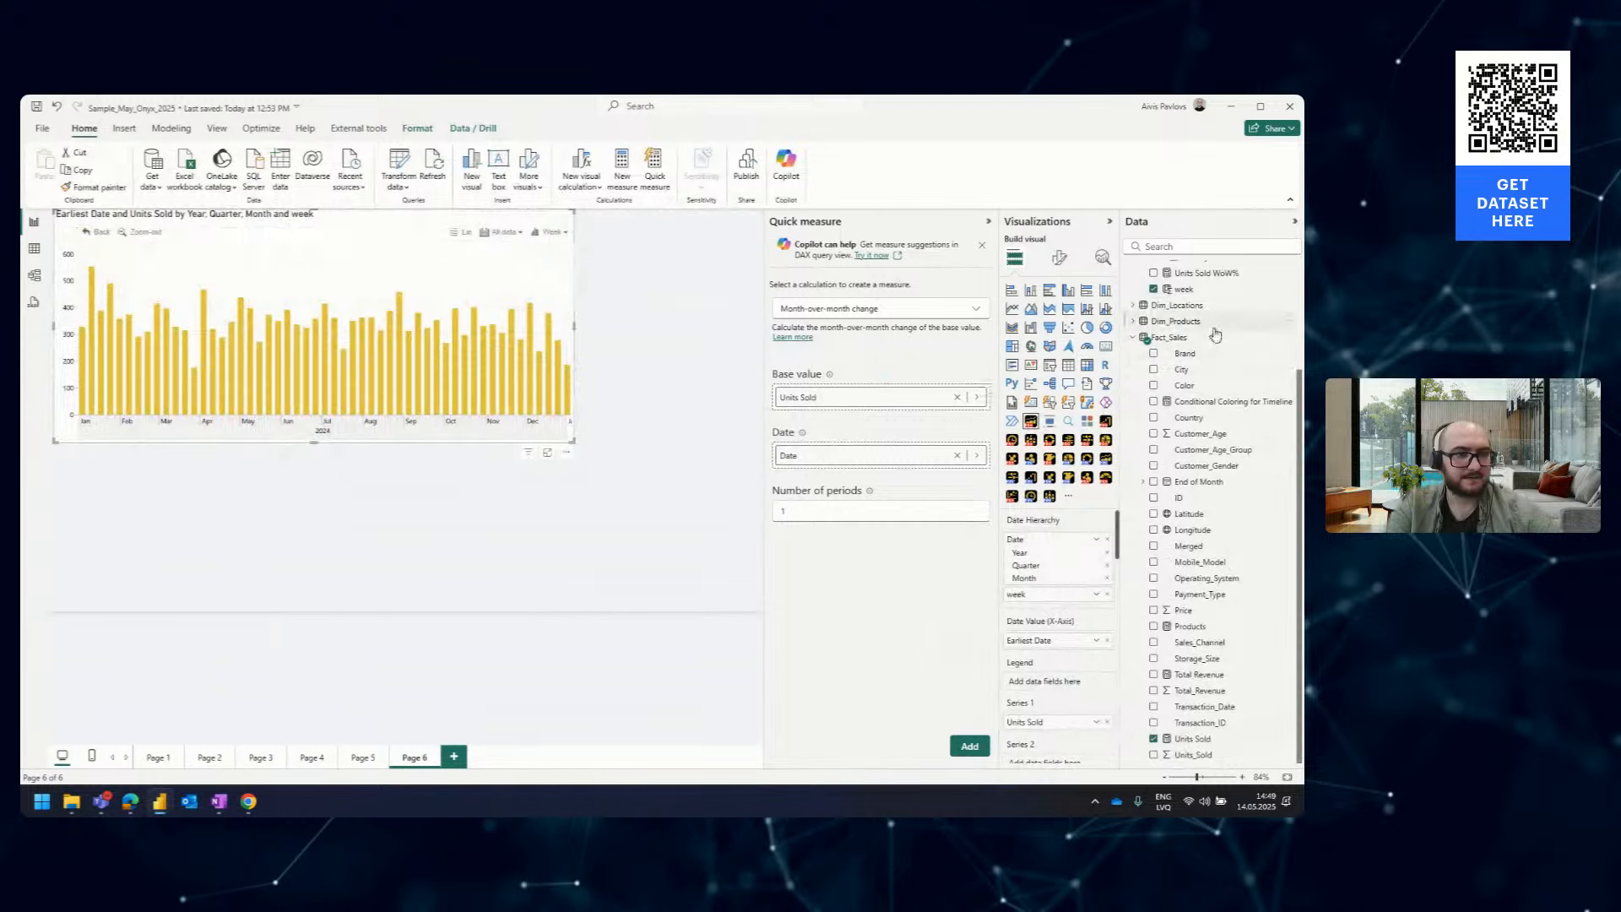
# Add the Units Sold MoM% 2 measure to the timeline as another series and display the data by week
pyautogui.scroll(3, 1216, 335)
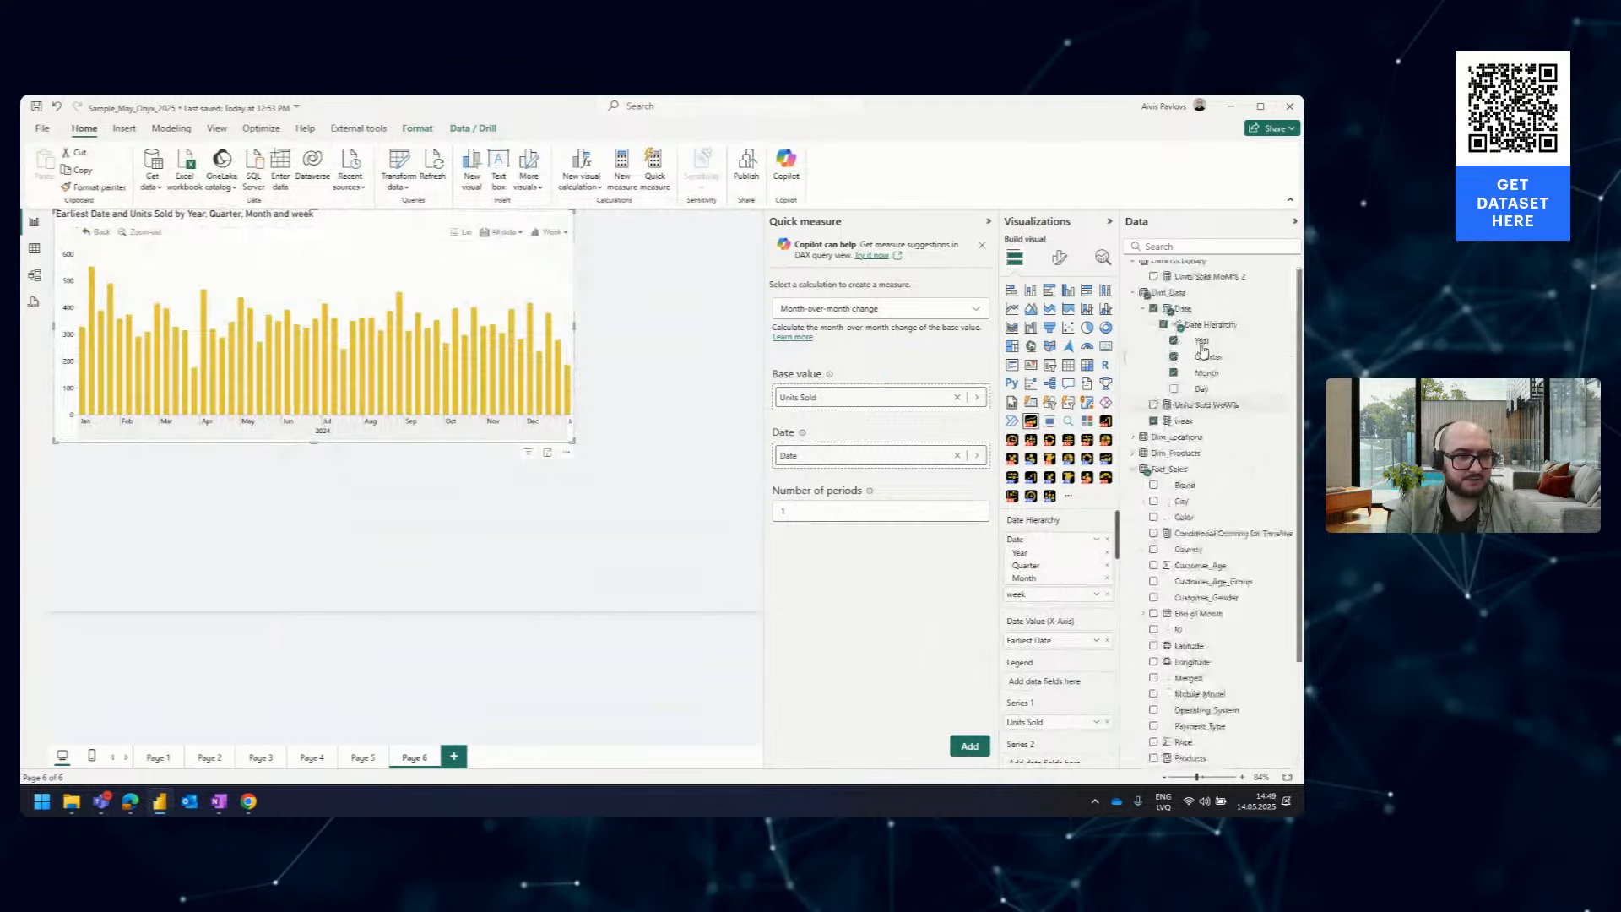
pyautogui.scroll(1, 1204, 350)
pyautogui.click(1213, 287)
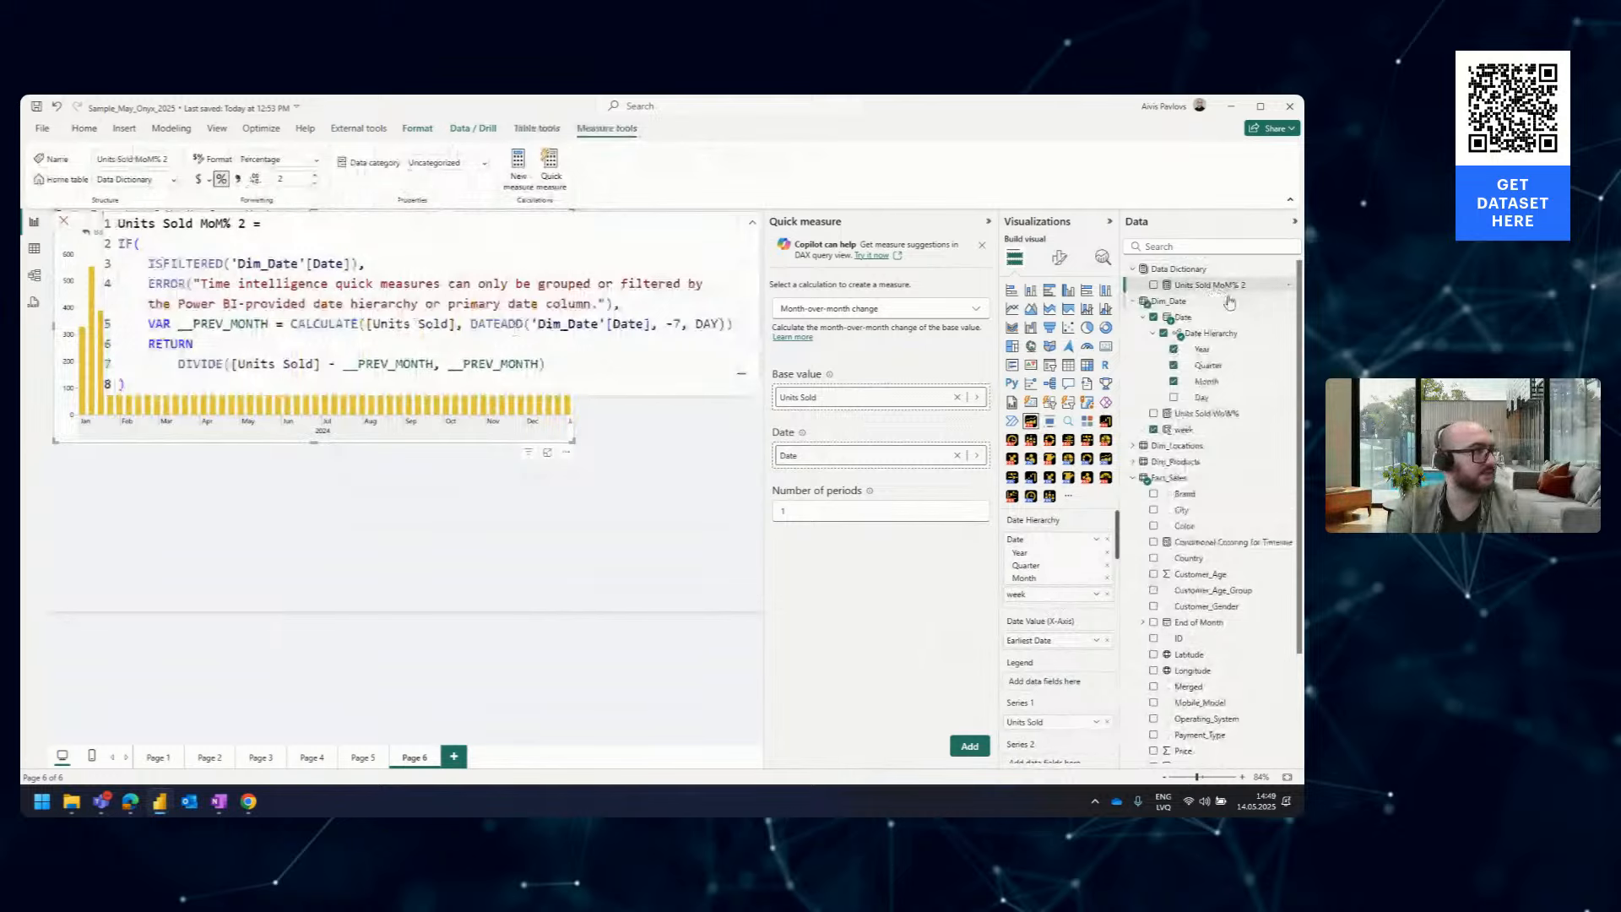
pyautogui.moveTo(1222, 291); pyautogui.dragTo(1074, 555)
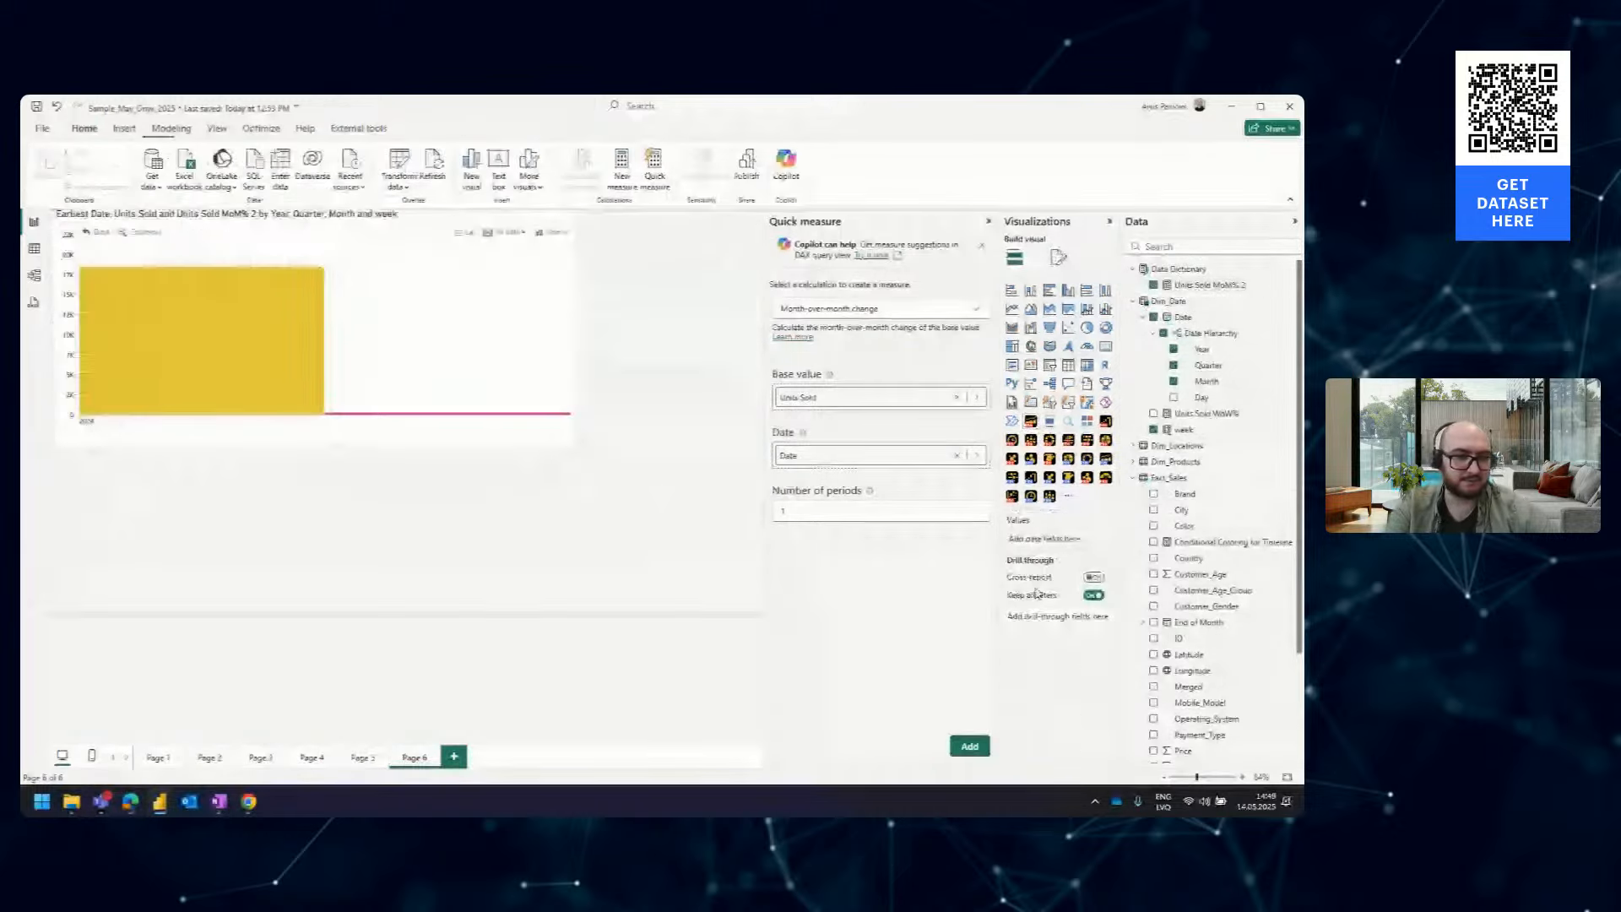
pyautogui.click(553, 233)
pyautogui.click(551, 249)
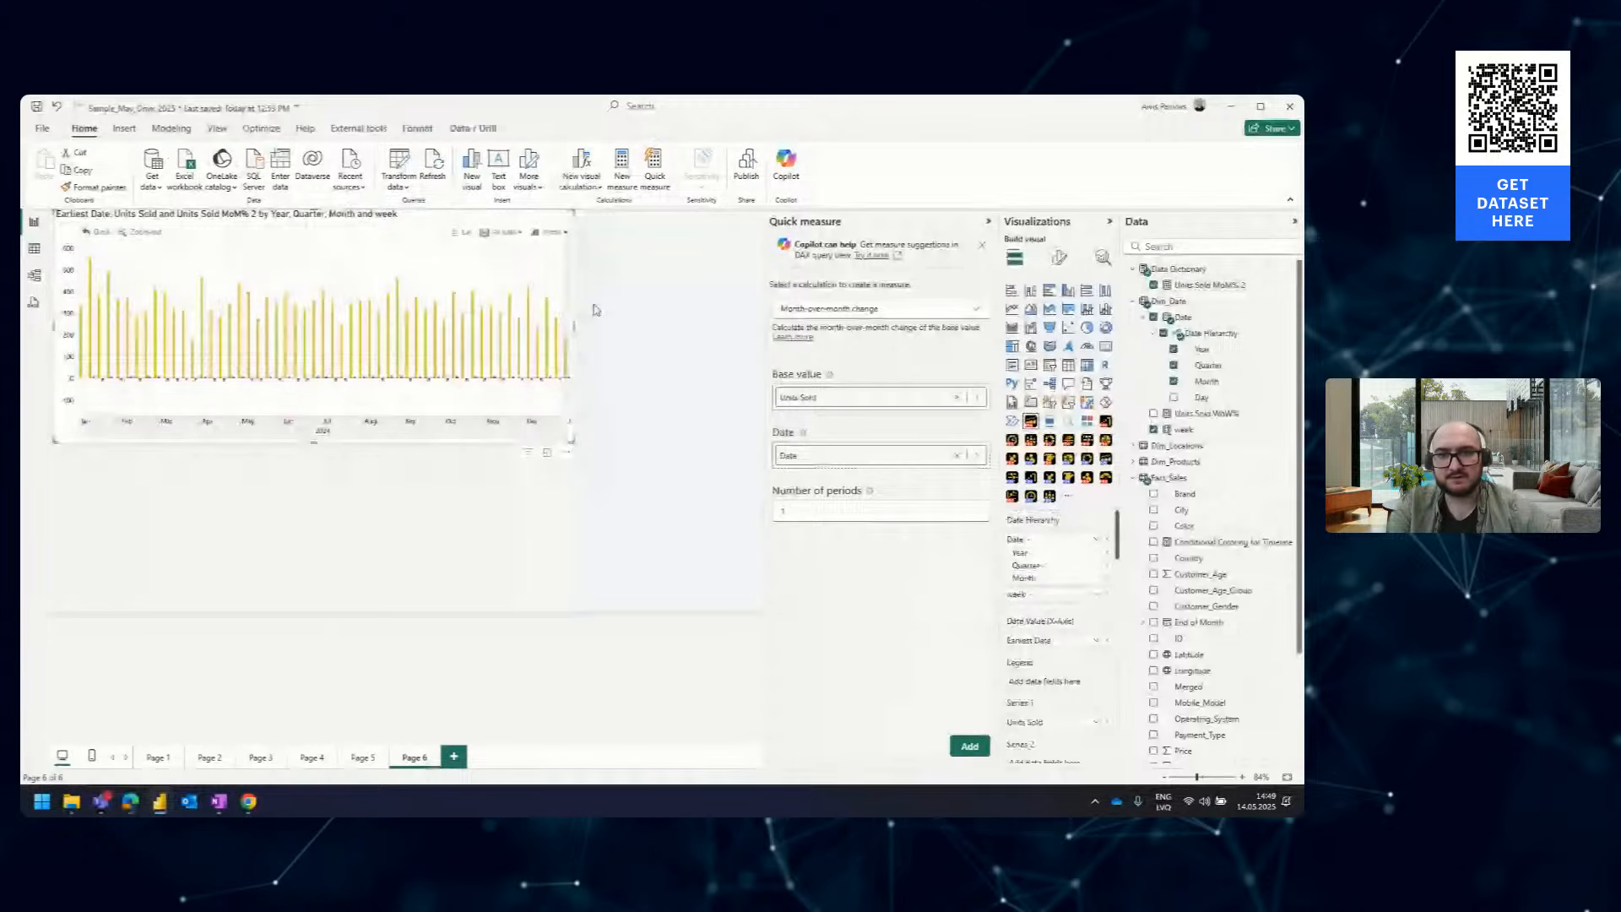
# Examine the weekly bars around August 2024 in the timeline's focus mode, with the Quick measure pane closed
pyautogui.click(561, 454)
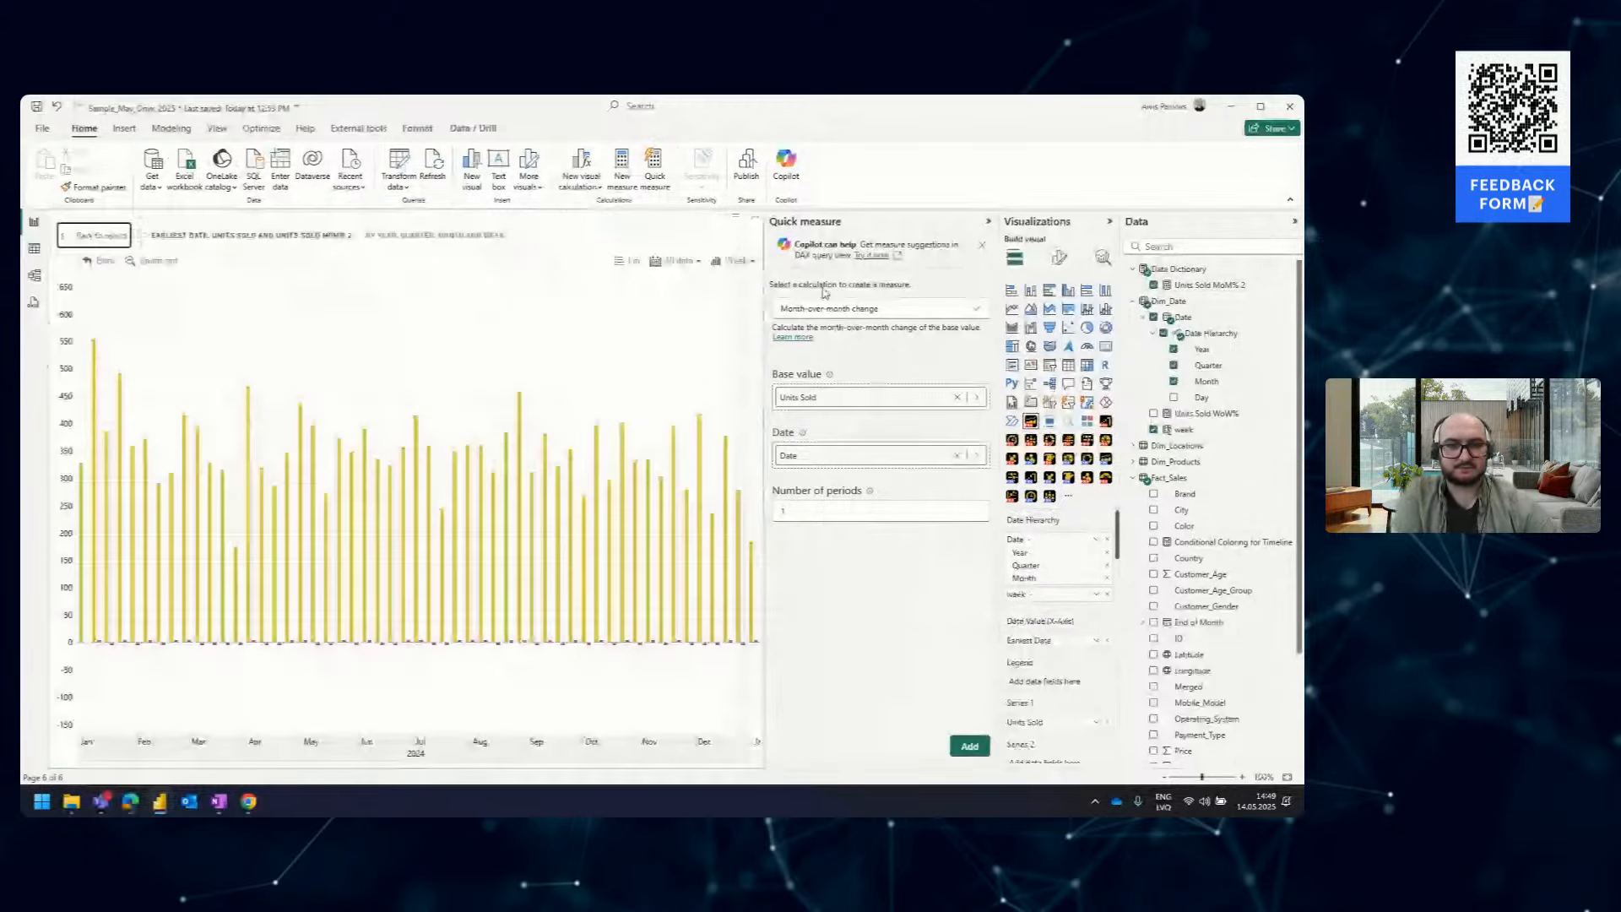
pyautogui.click(658, 171)
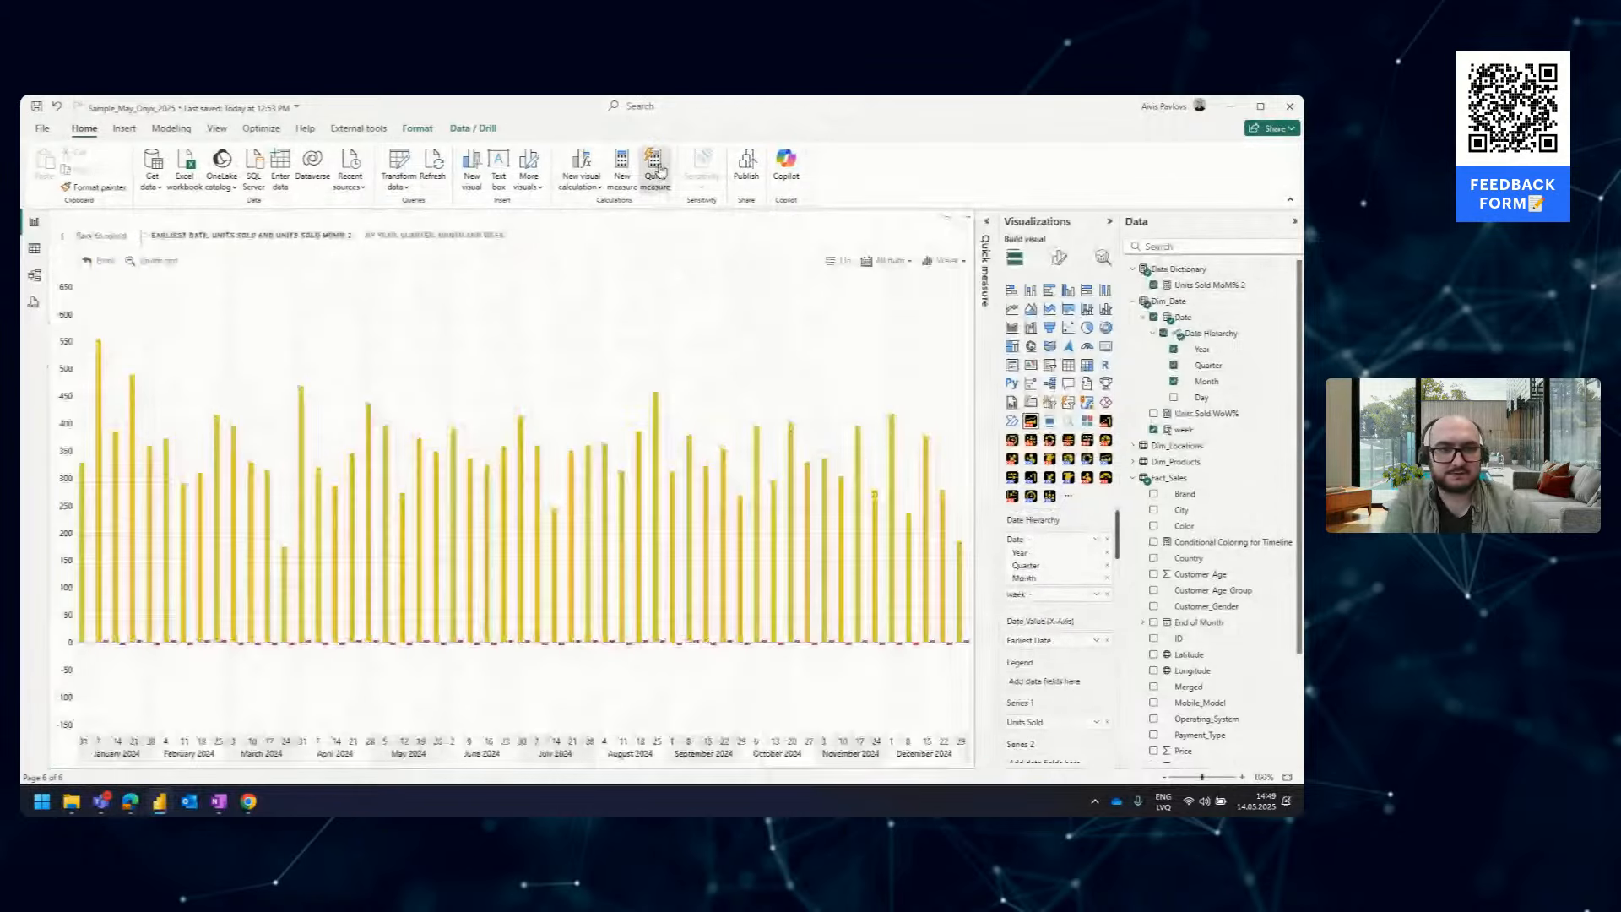
pyautogui.scroll(3, 592, 599)
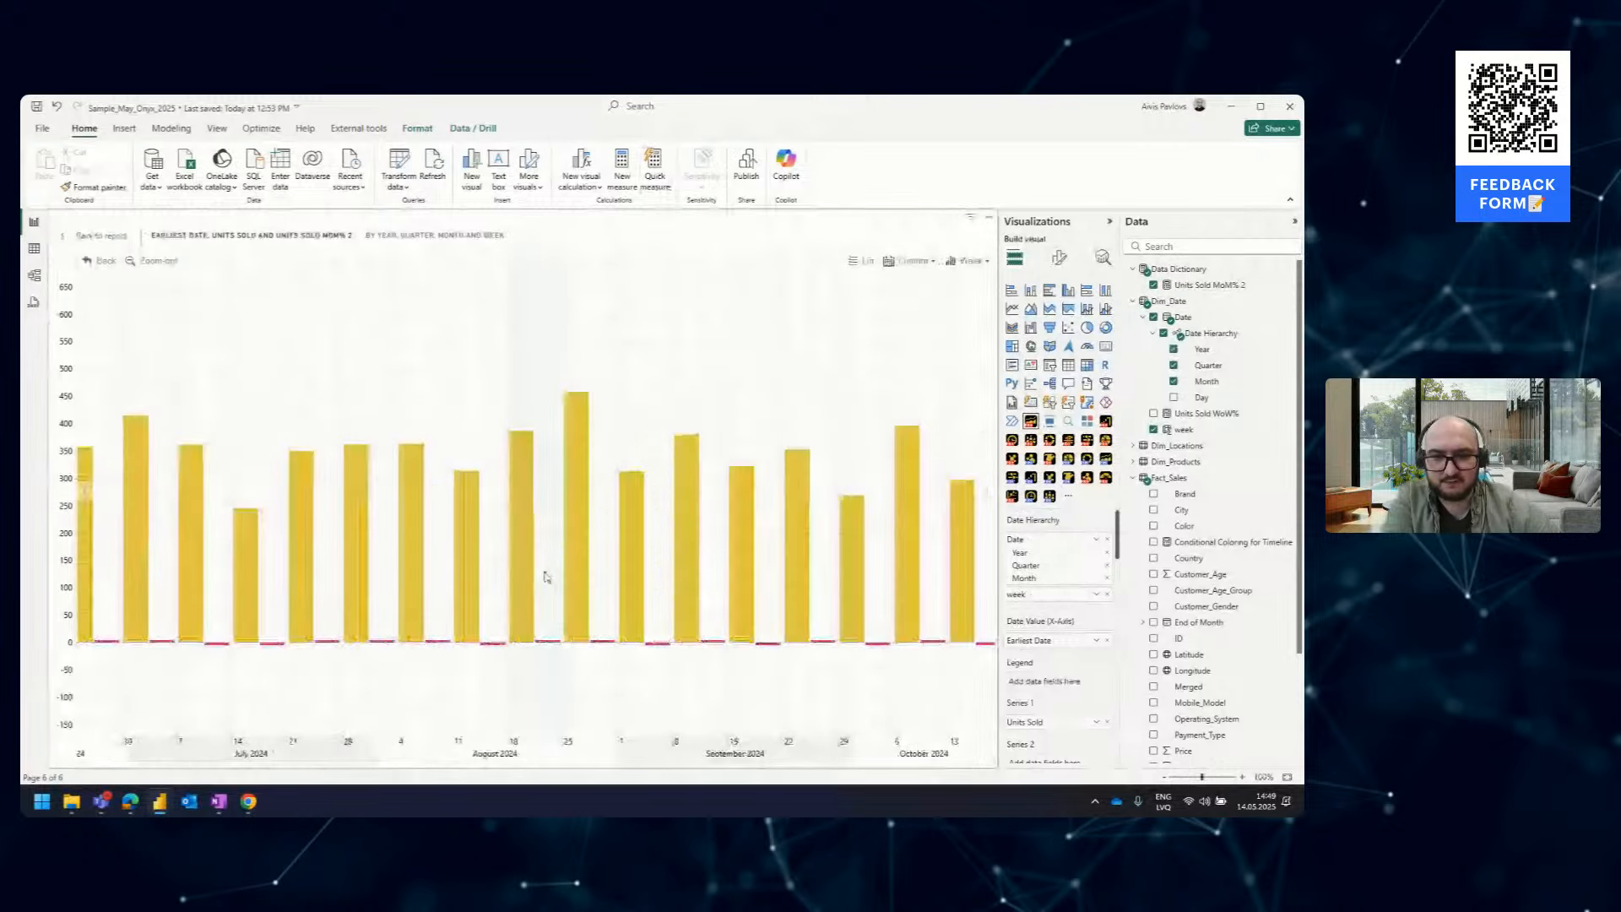
pyautogui.scroll(2, 545, 577)
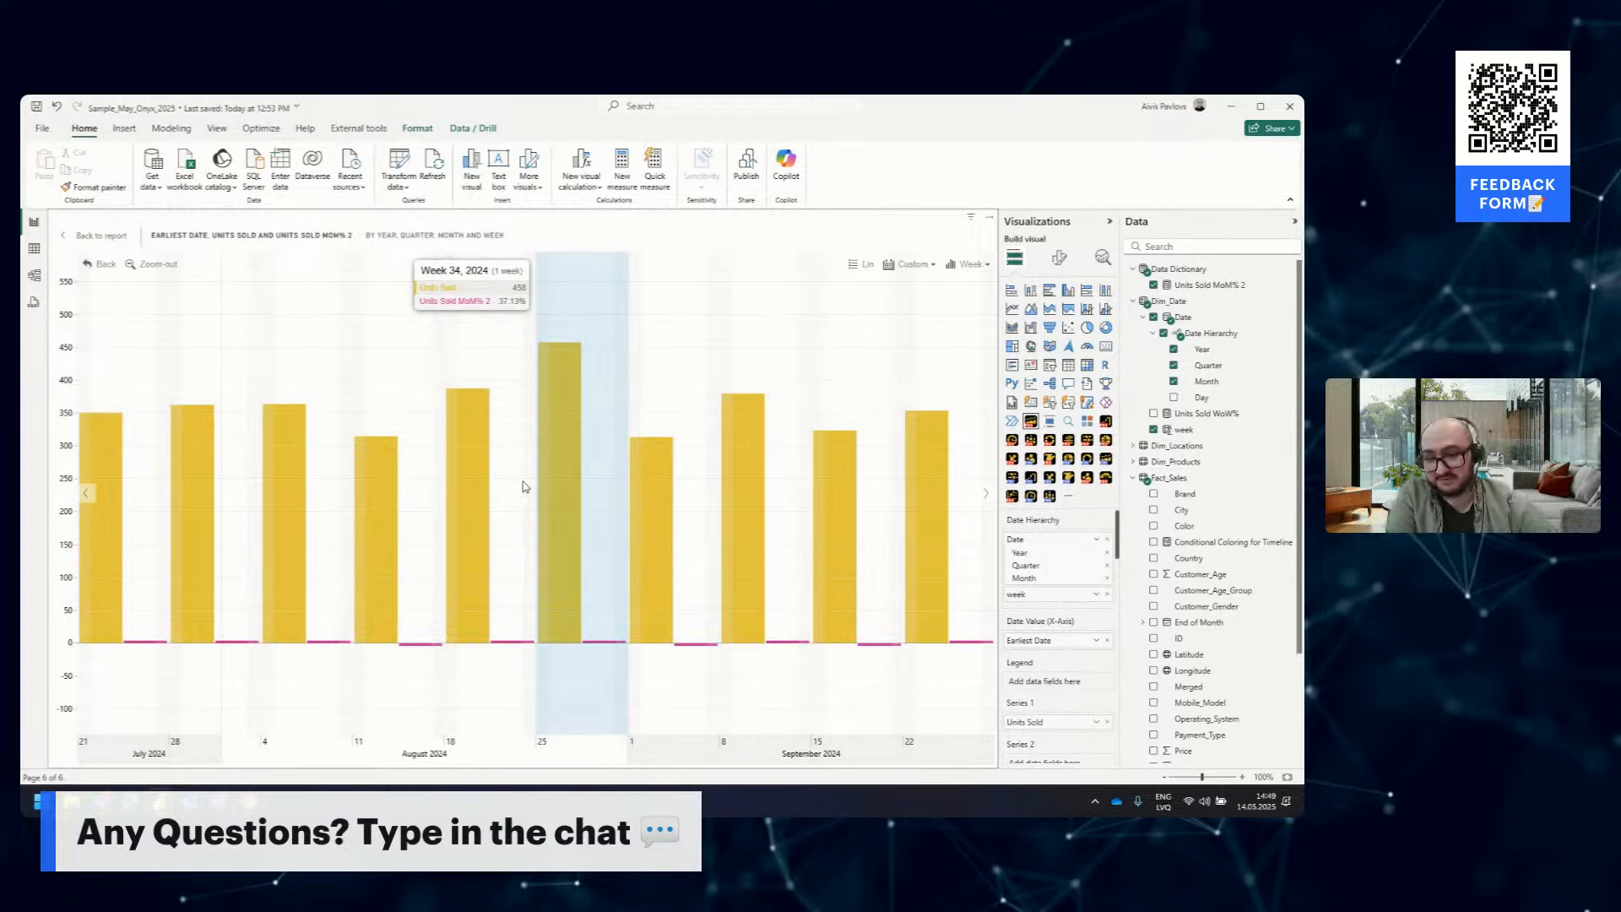
# Launch the ChatGPT app and restore it to a smaller window over the report
pyautogui.click(38, 800)
pyautogui.write('gpt')
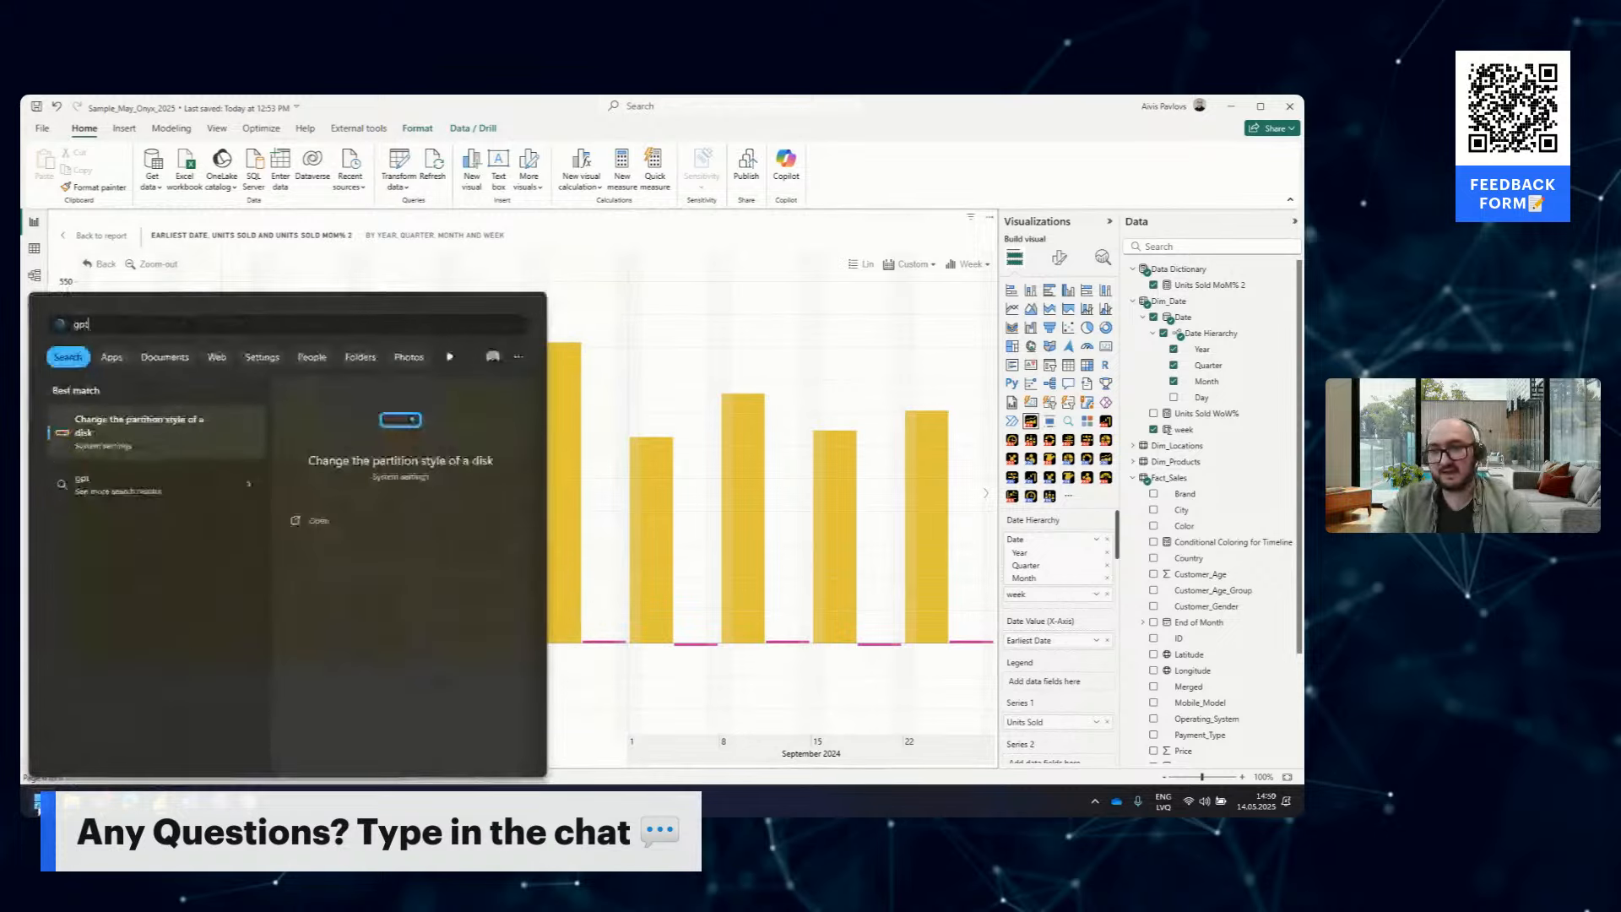
pyautogui.press('BackSpace')
pyautogui.press('BackSpace')
pyautogui.press('BackSpace')
pyautogui.write('chat')
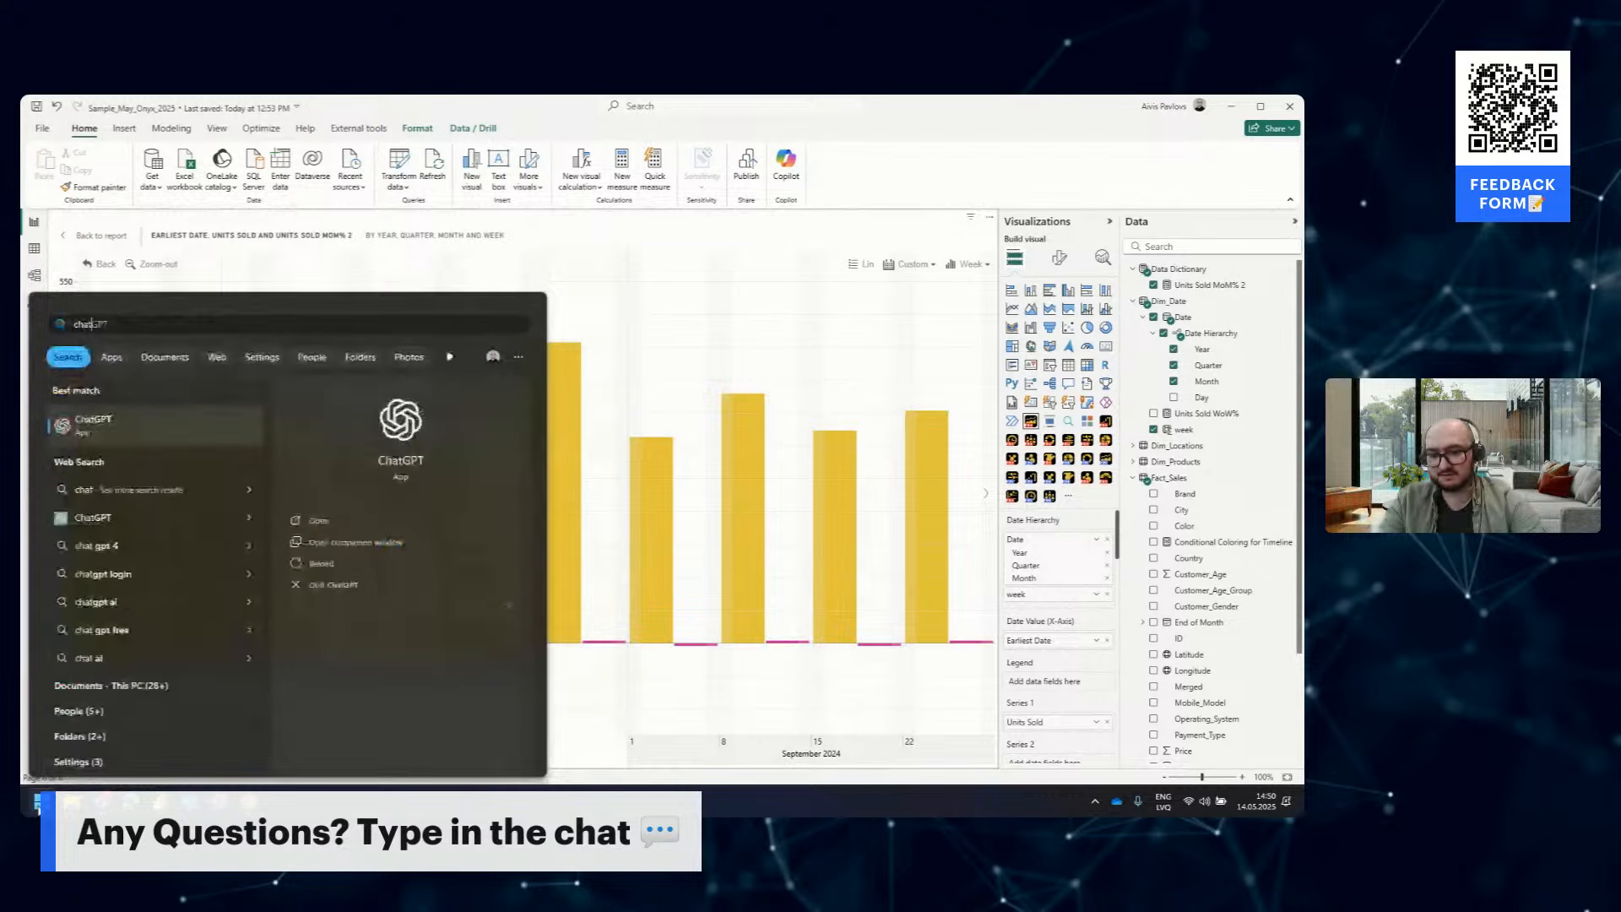
pyautogui.press('Return')
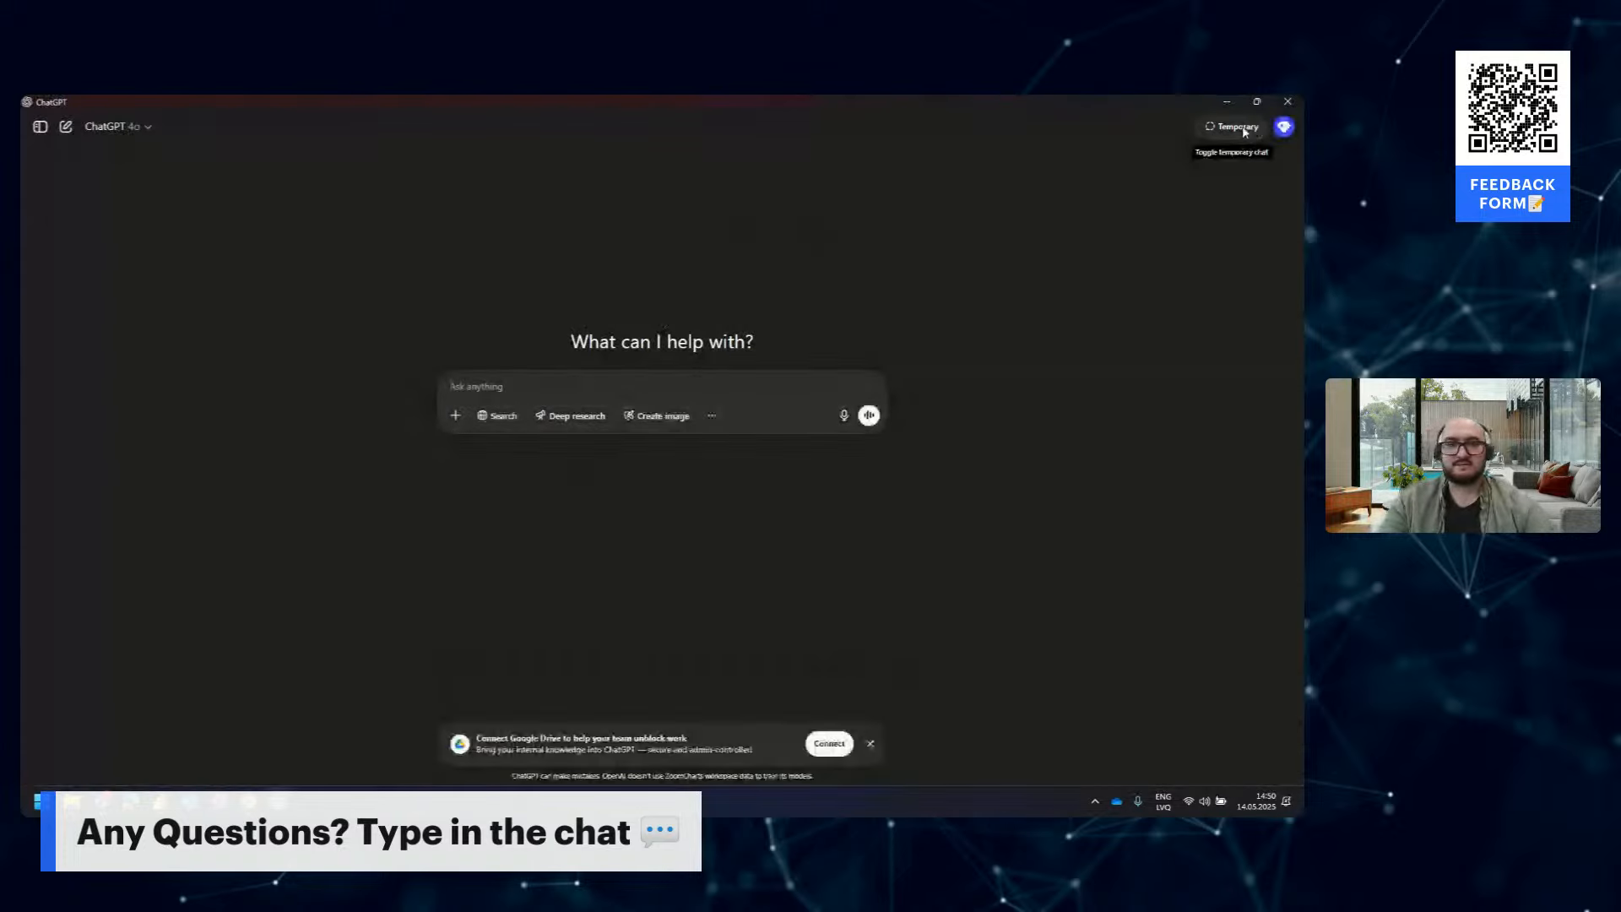
pyautogui.click(1256, 102)
pyautogui.moveTo(746, 388); pyautogui.dragTo(830, 364)
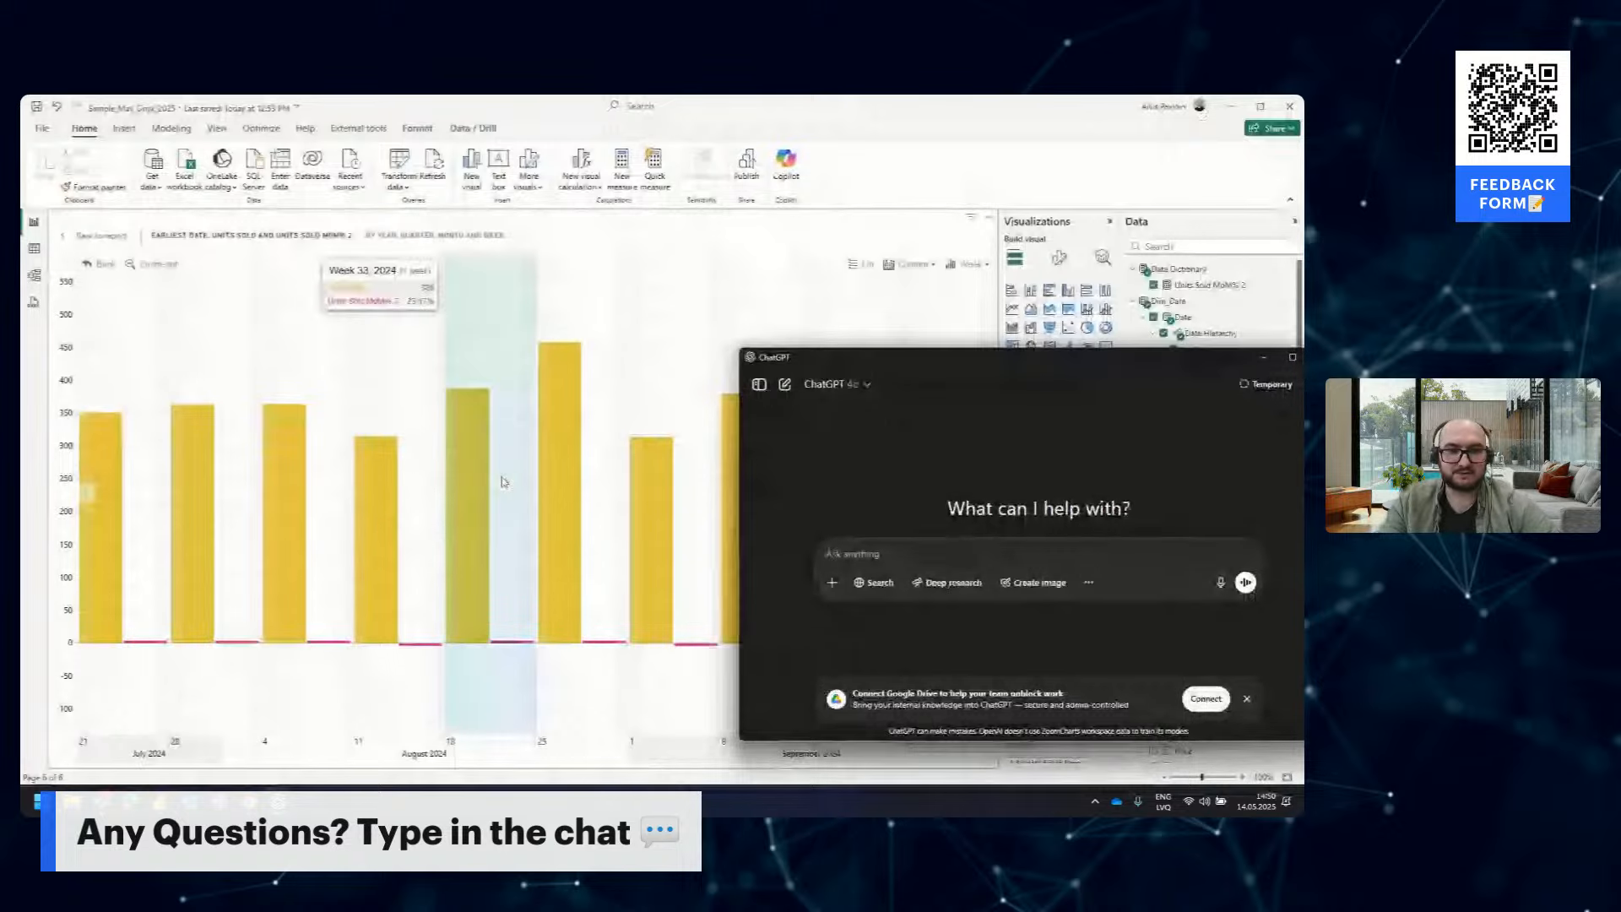
# Ask ChatGPT for the percentage increase from 388 to 458
pyautogui.write('% increase')
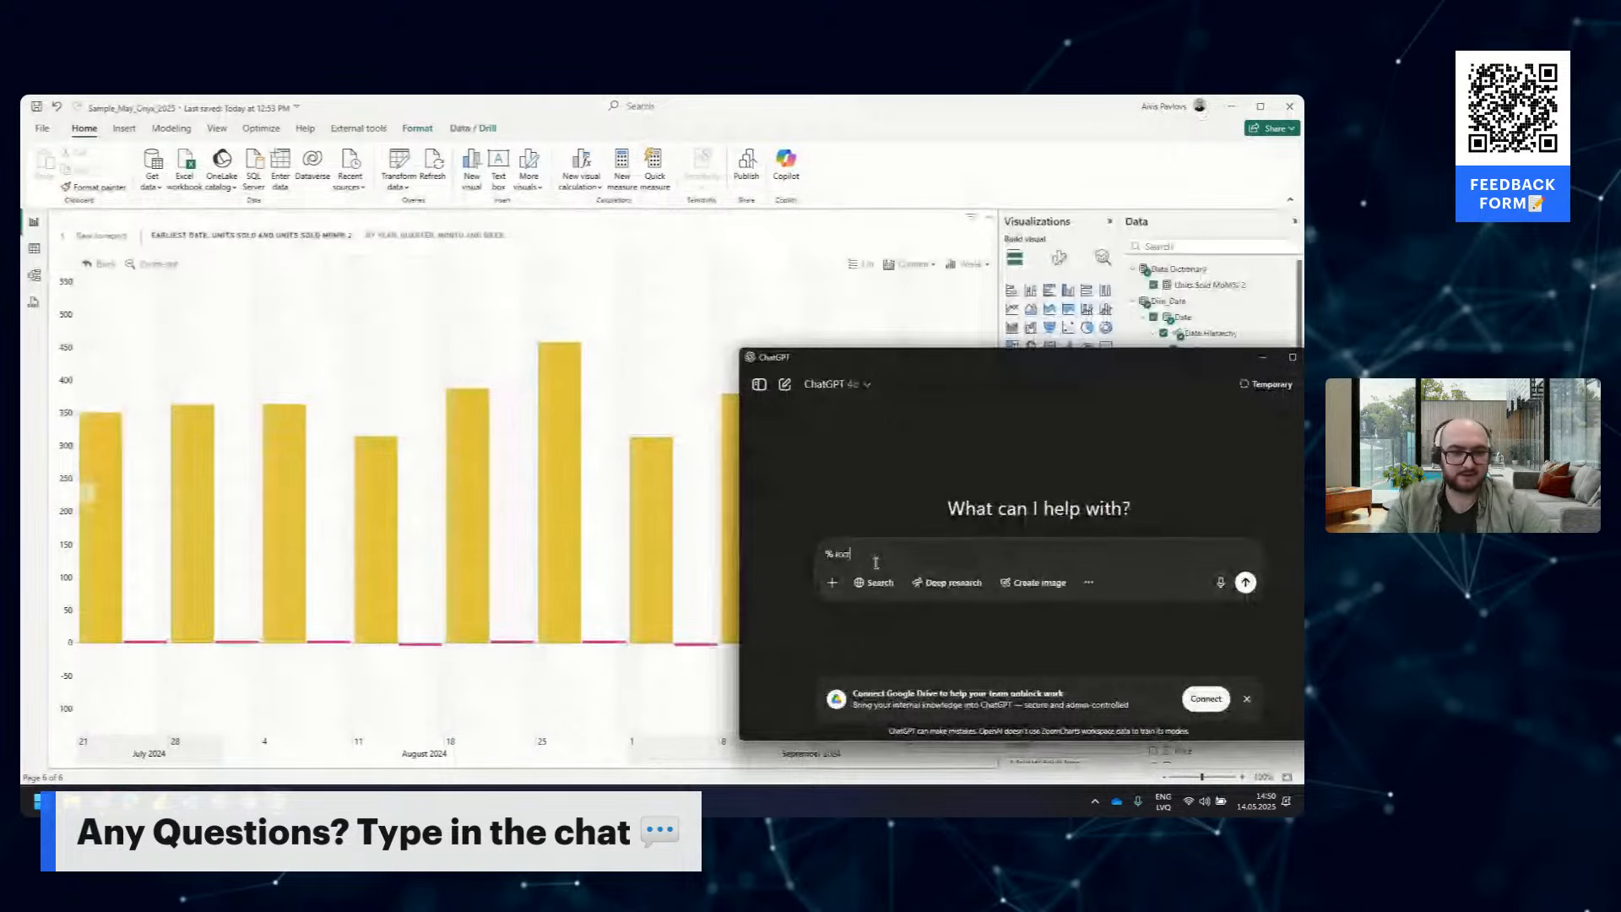
pyautogui.write(' from')
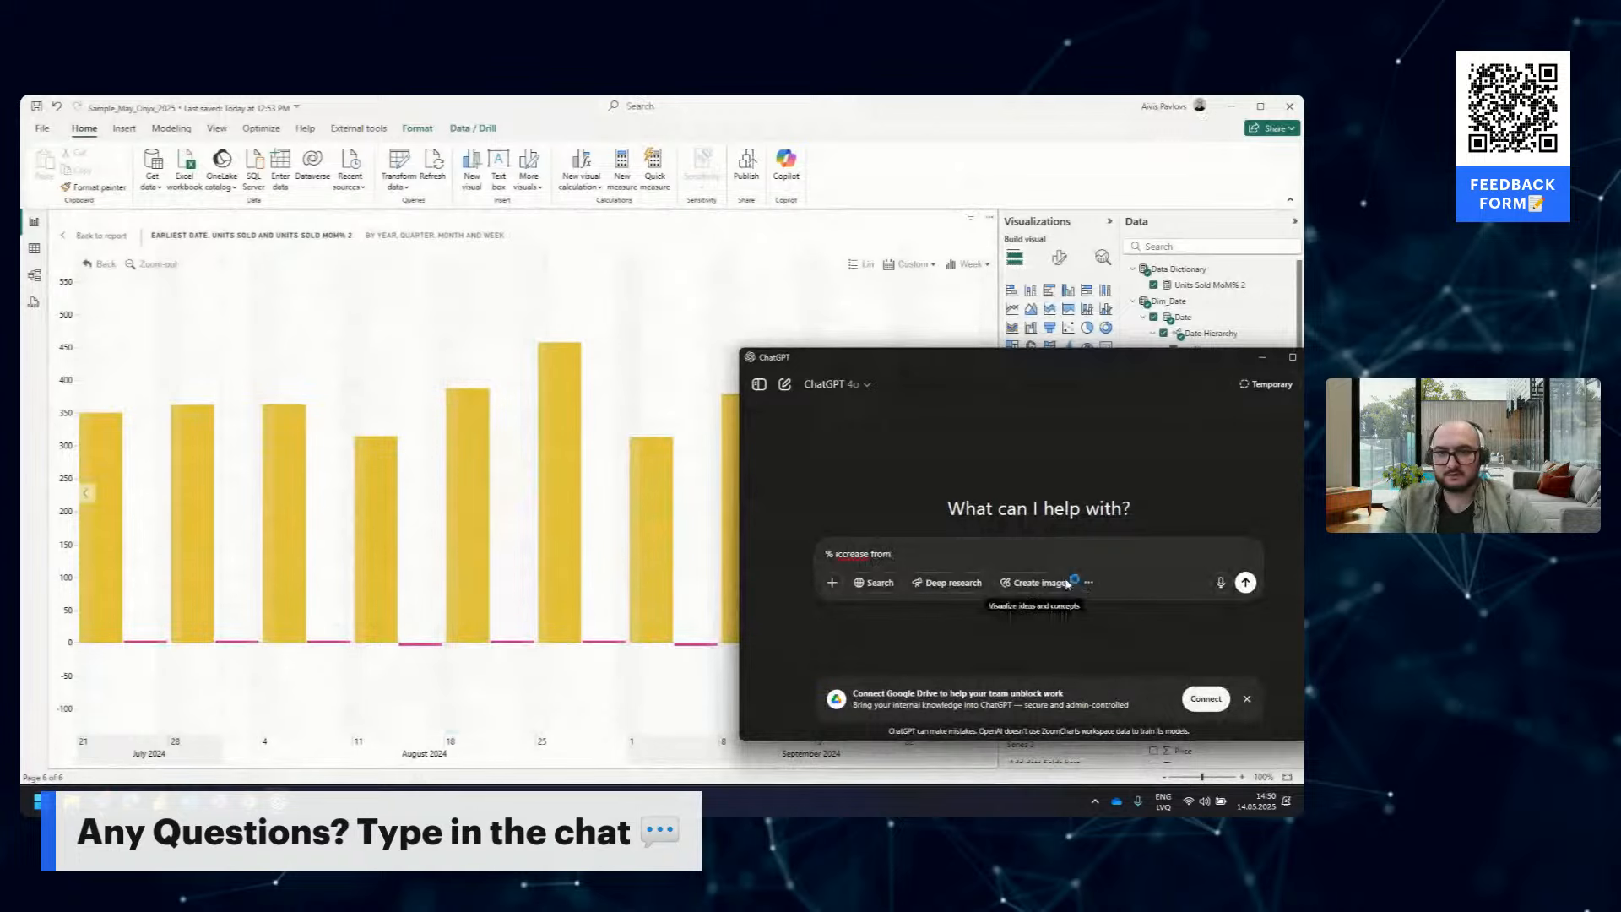
pyautogui.write(' 388 to')
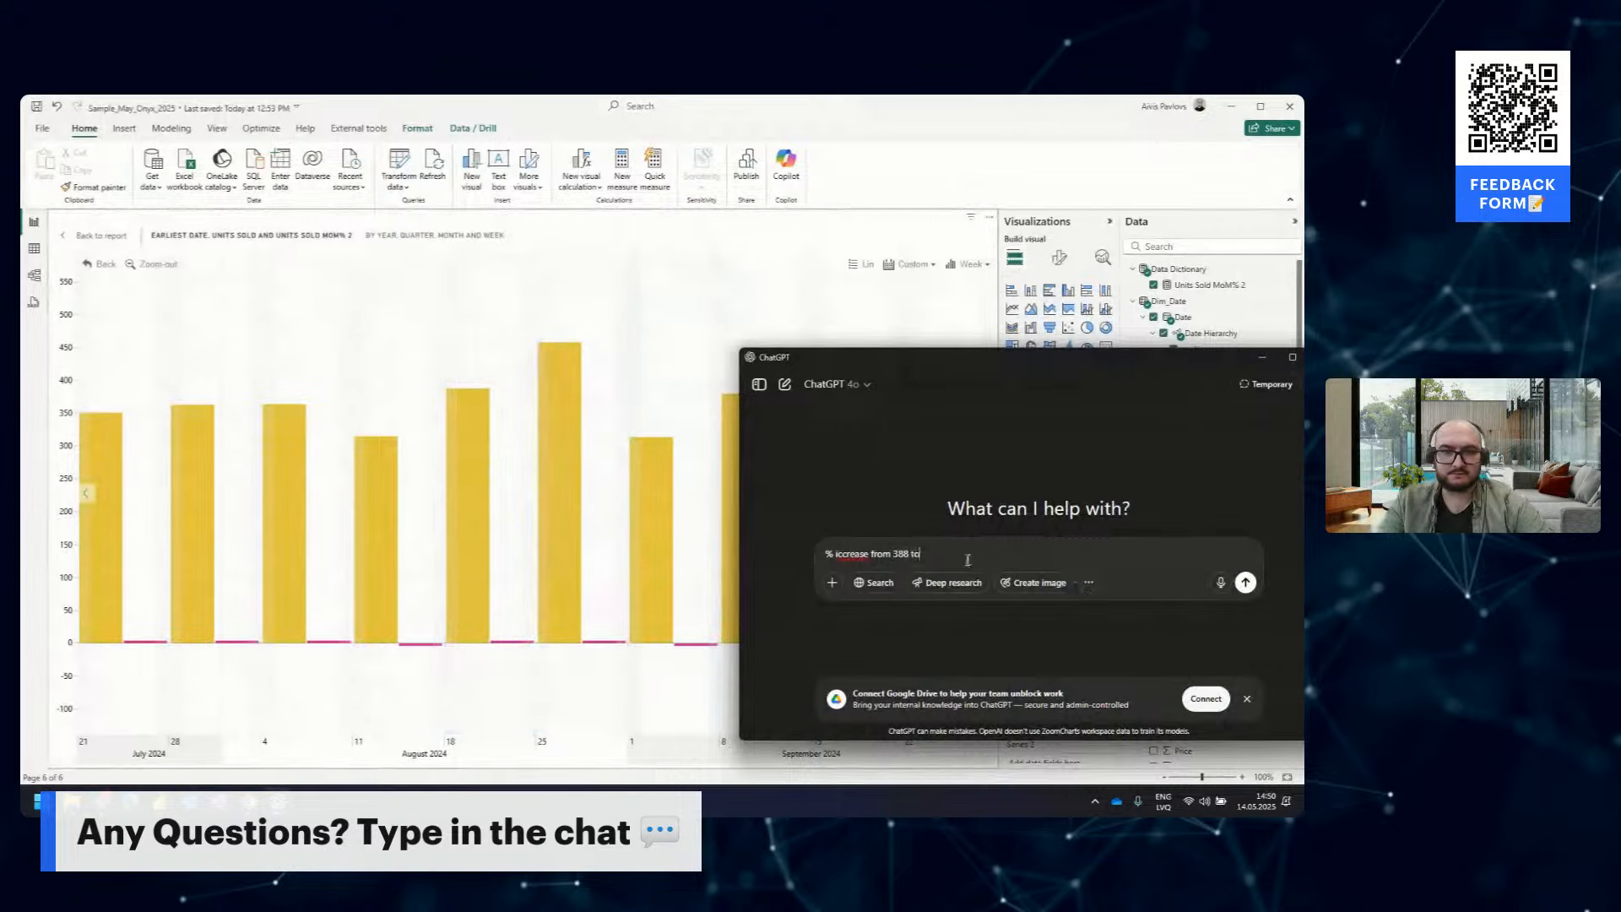
pyautogui.write(' 4')
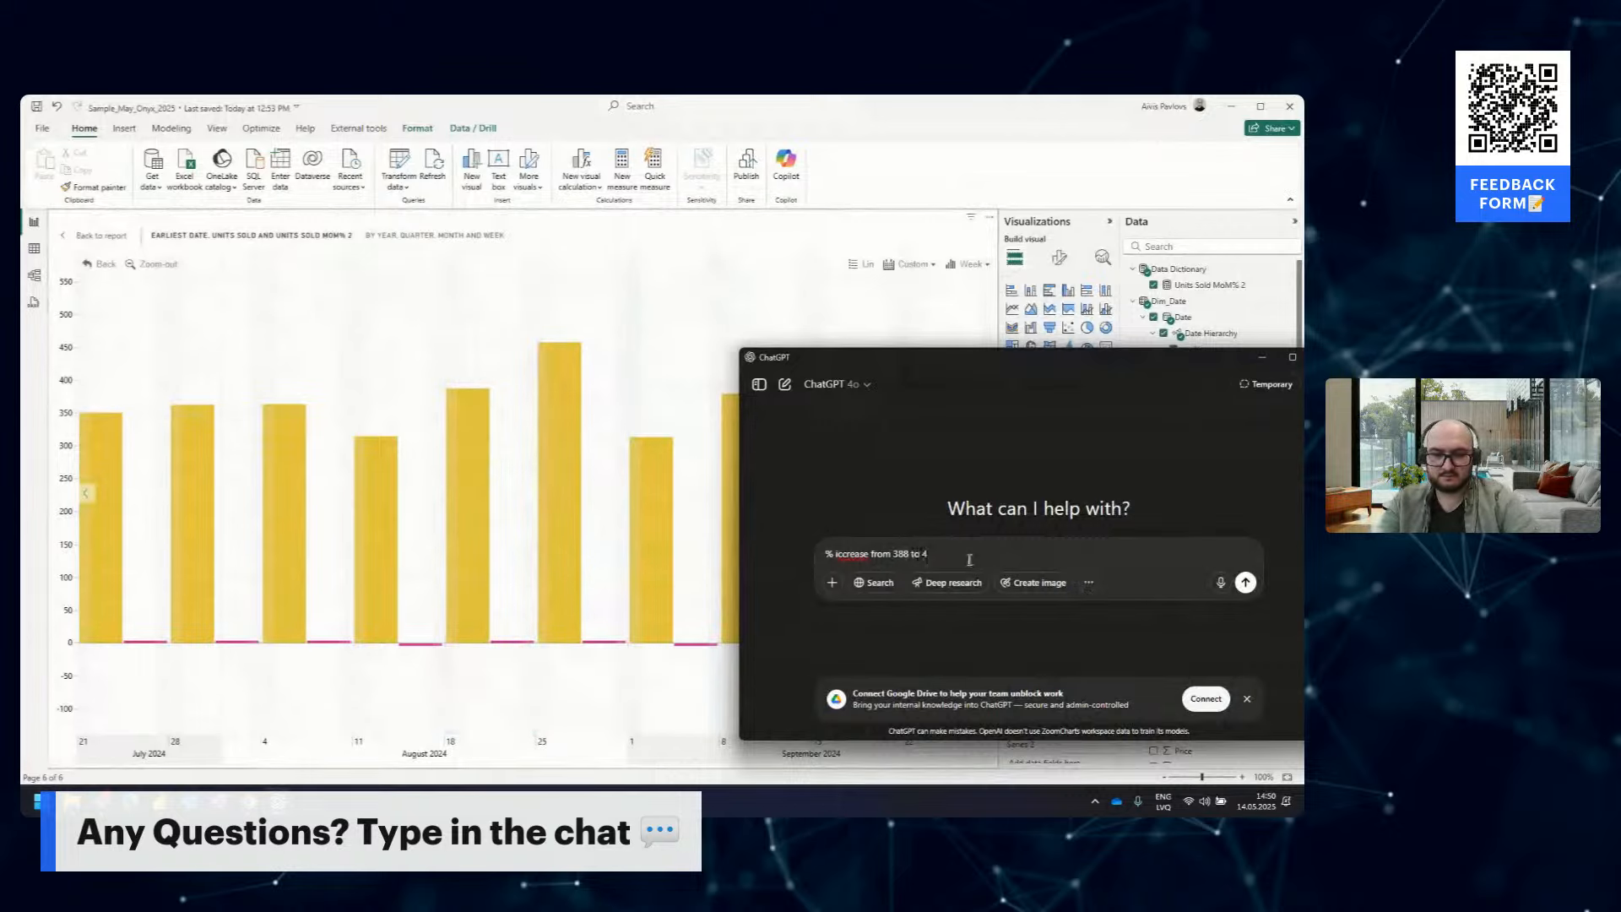
pyautogui.write('58')
pyautogui.press('Return')
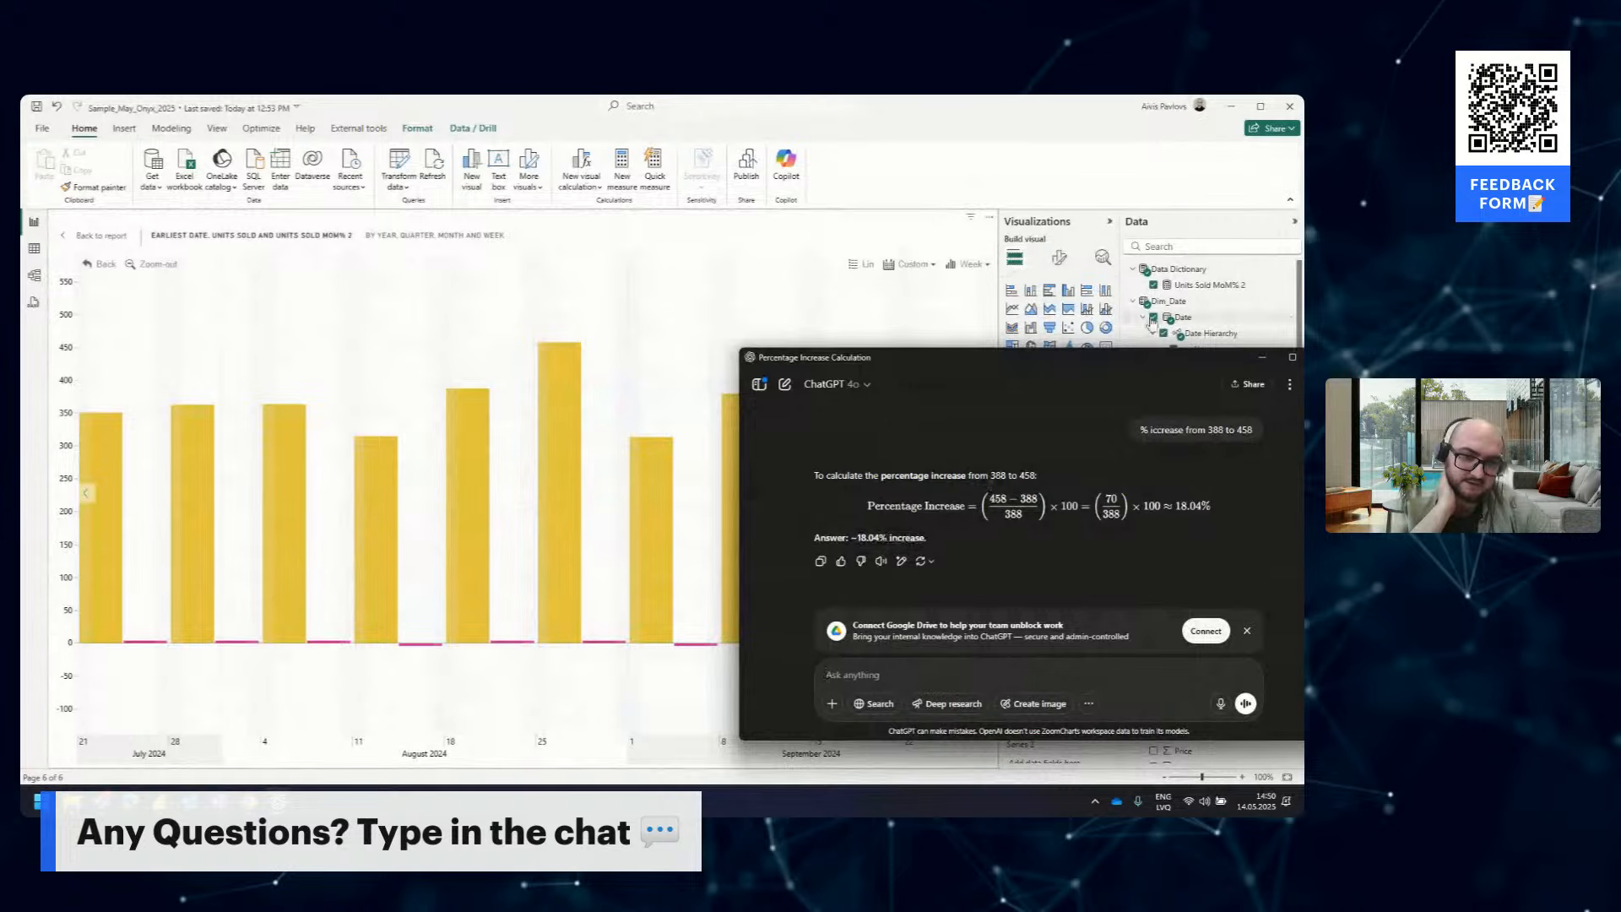
# Switch back to Power BI, review the Units Sold MoM% 2 formula, and return from focus mode to the report page
pyautogui.click(1195, 291)
pyautogui.click(1196, 287)
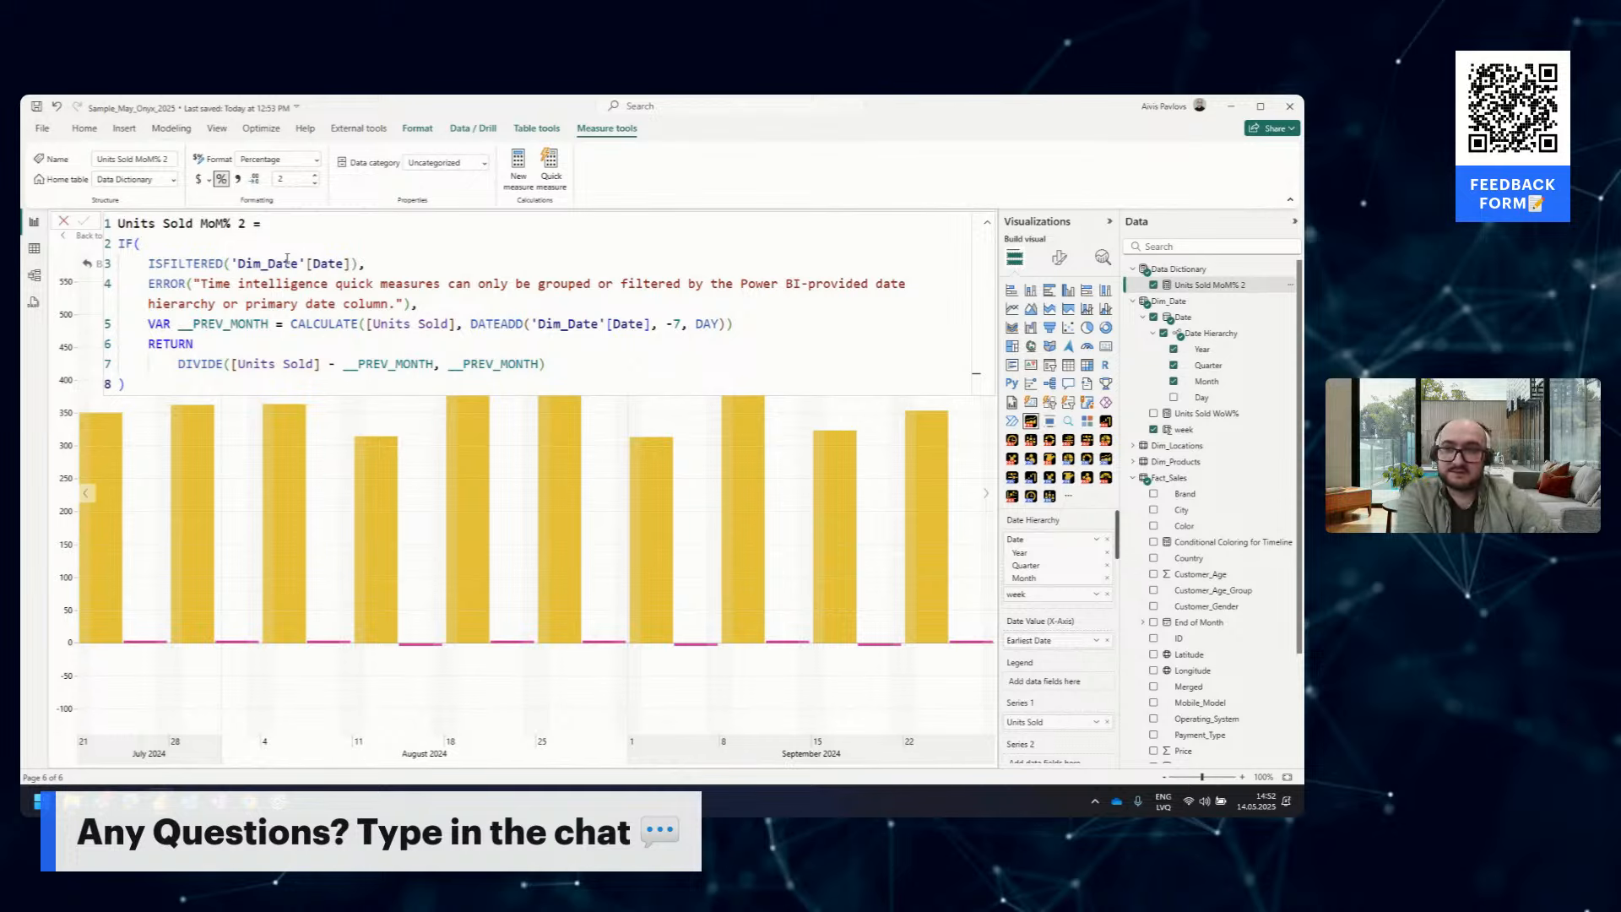
pyautogui.click(64, 220)
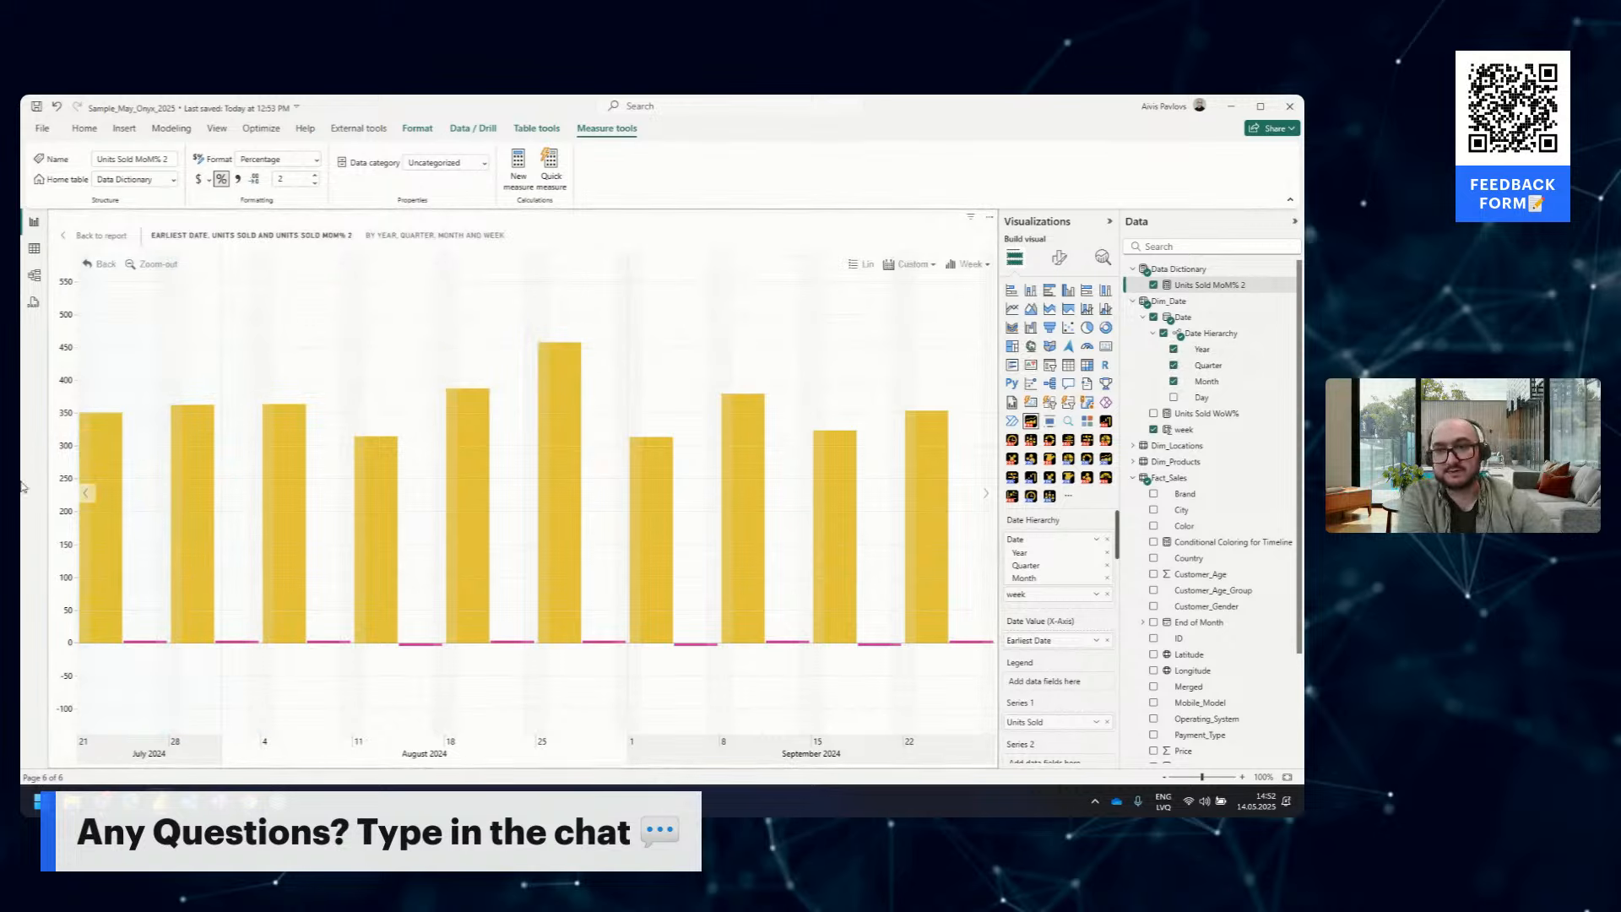
pyautogui.click(120, 240)
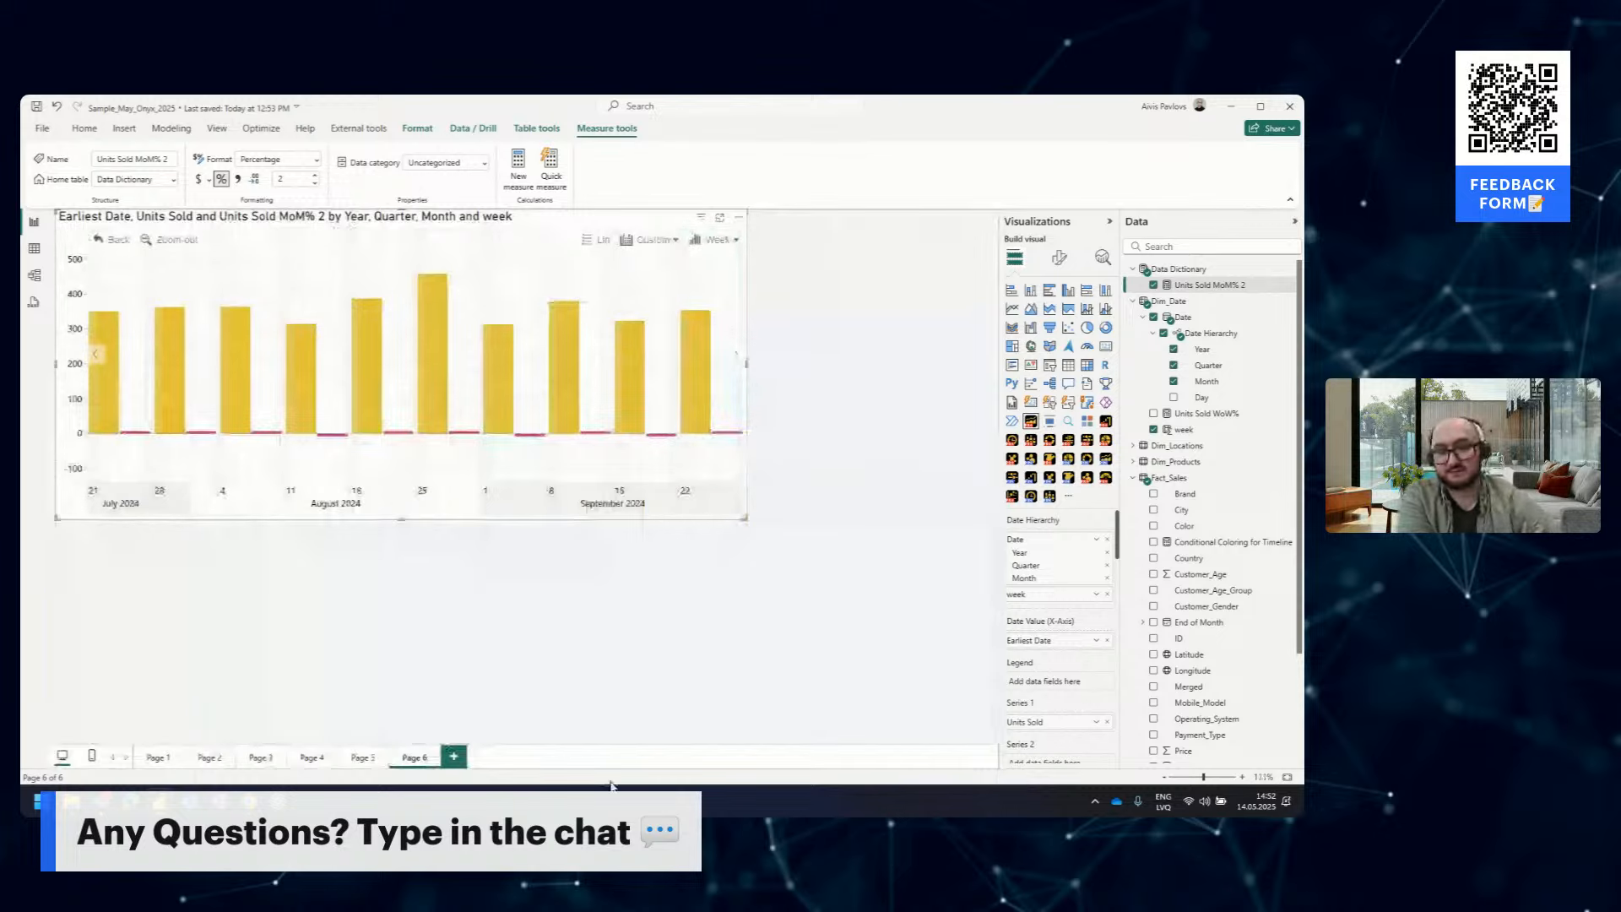
# Inspect the timeline on Page 1 and the Fact_Sales table's data, ending back in the report
pyautogui.click(209, 758)
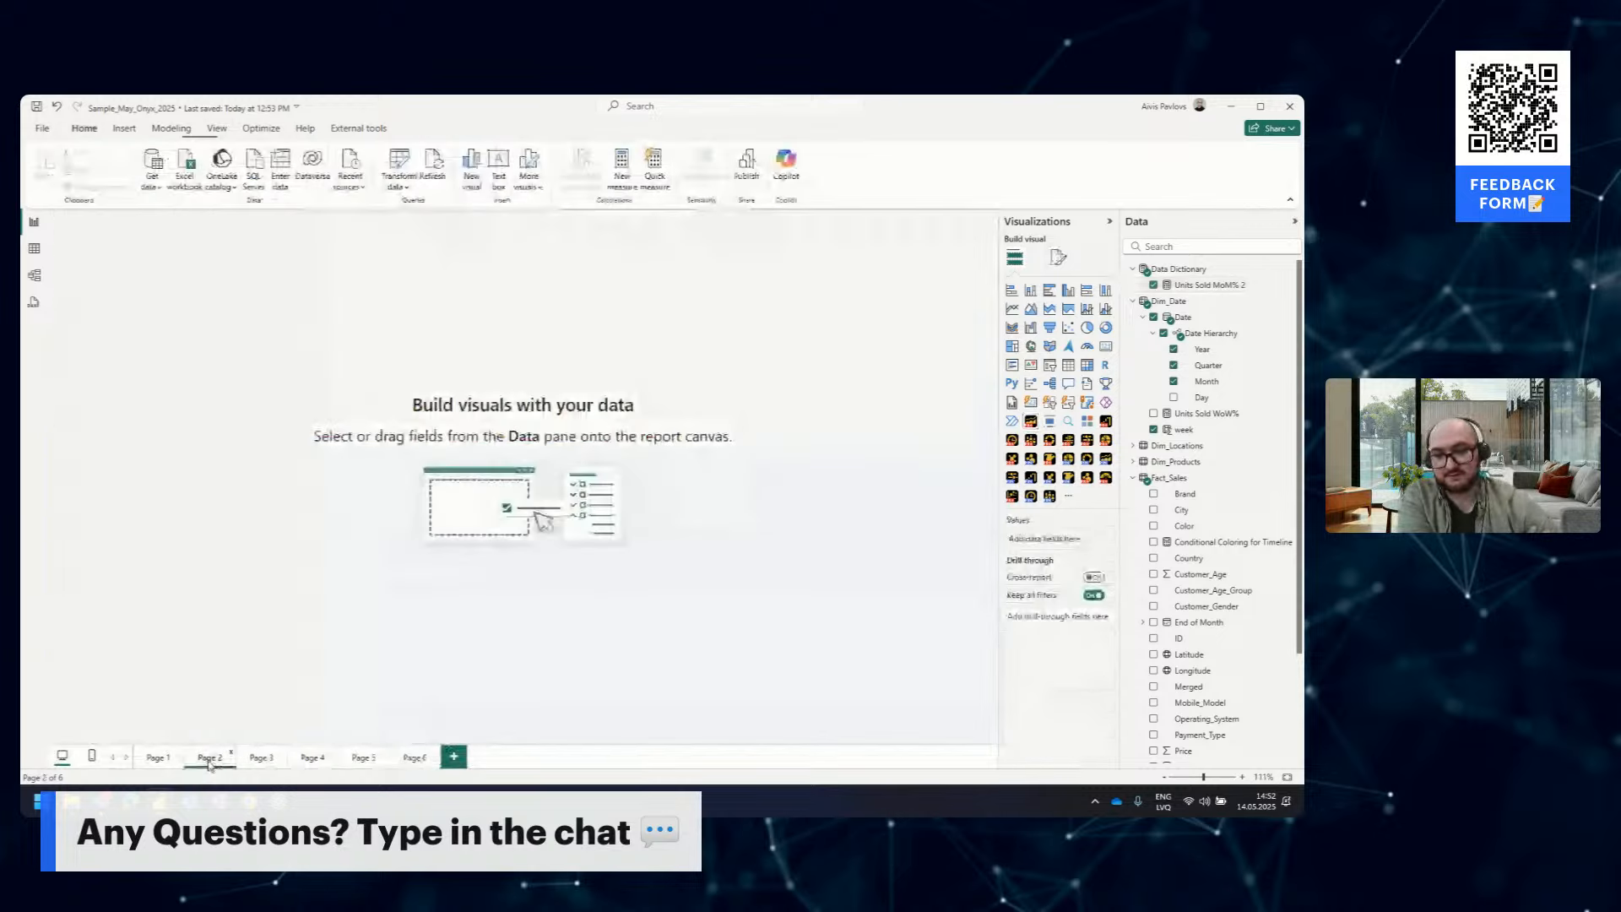
pyautogui.click(158, 758)
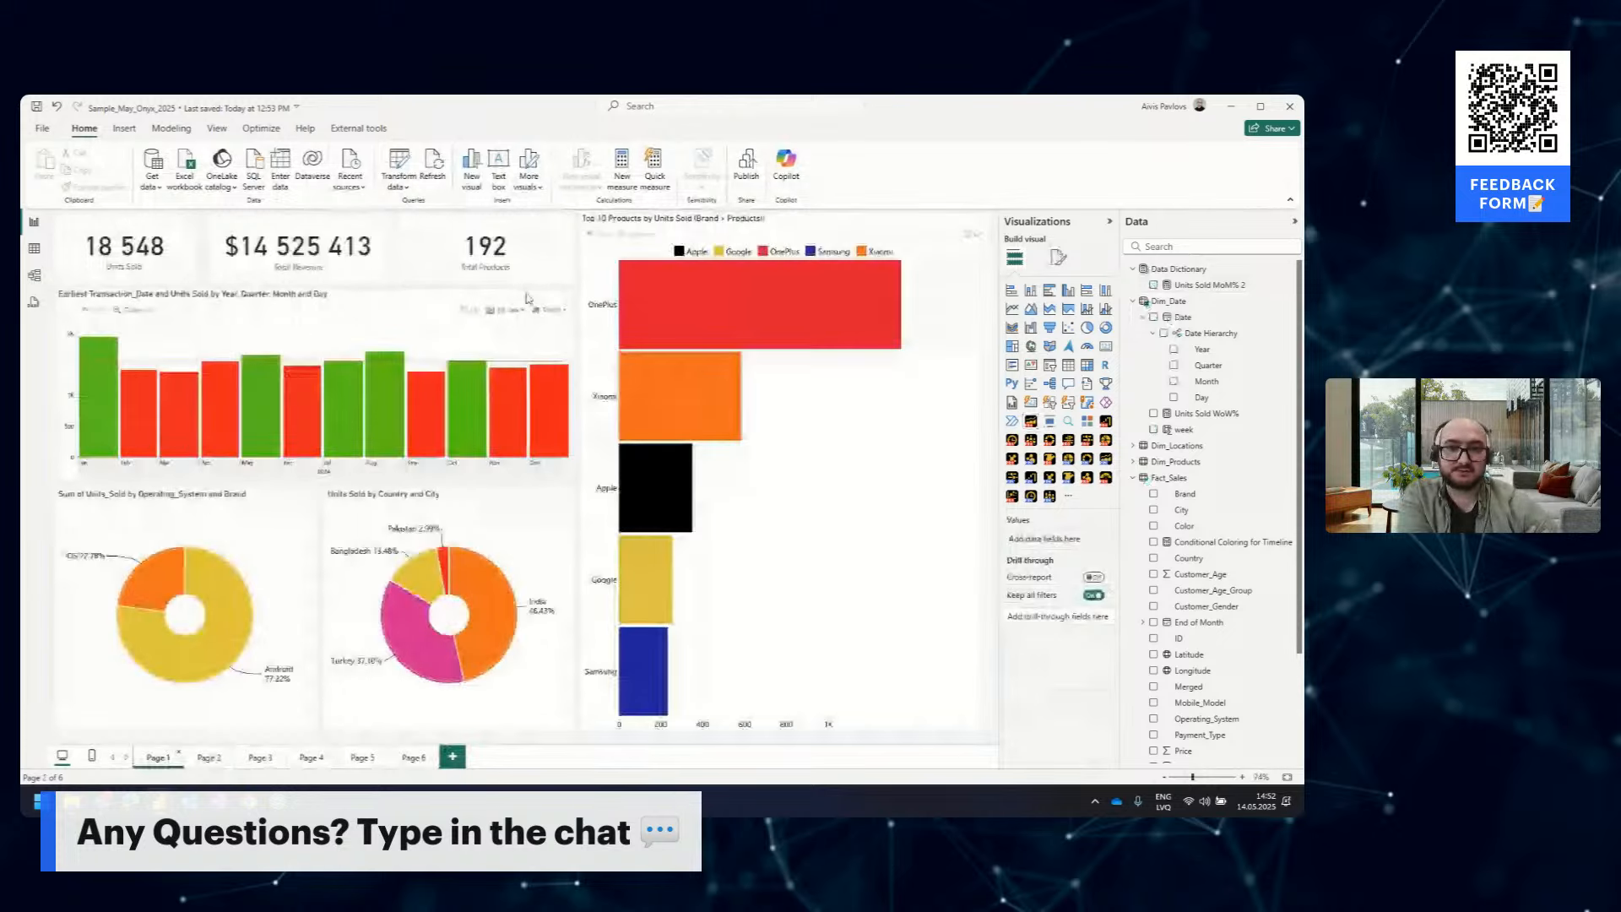
pyautogui.click(338, 329)
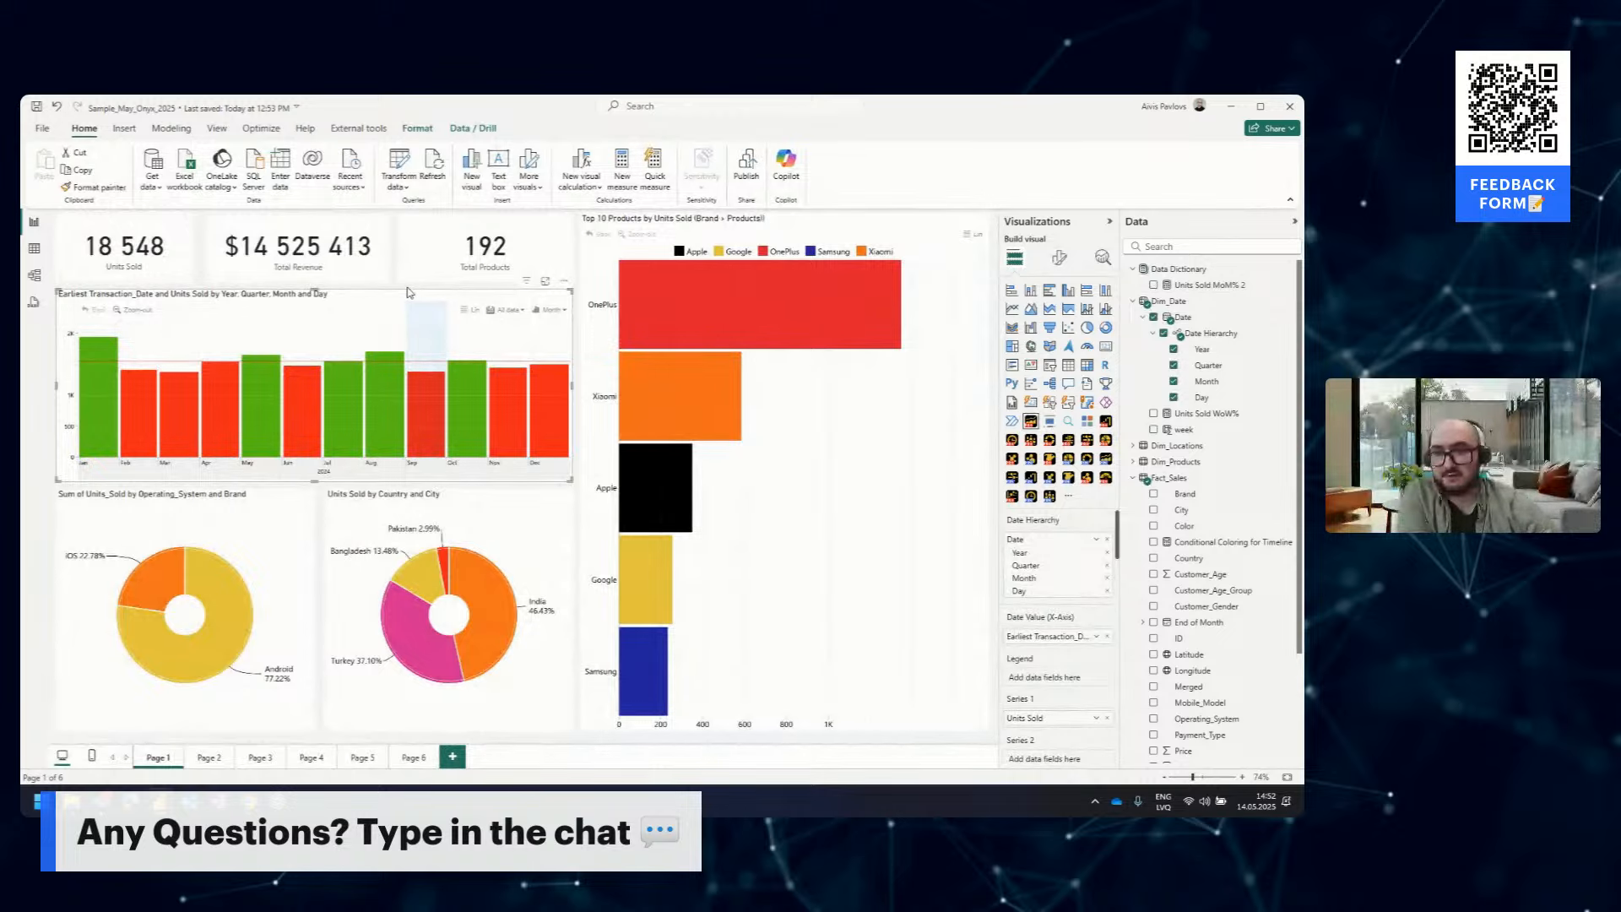
pyautogui.click(33, 252)
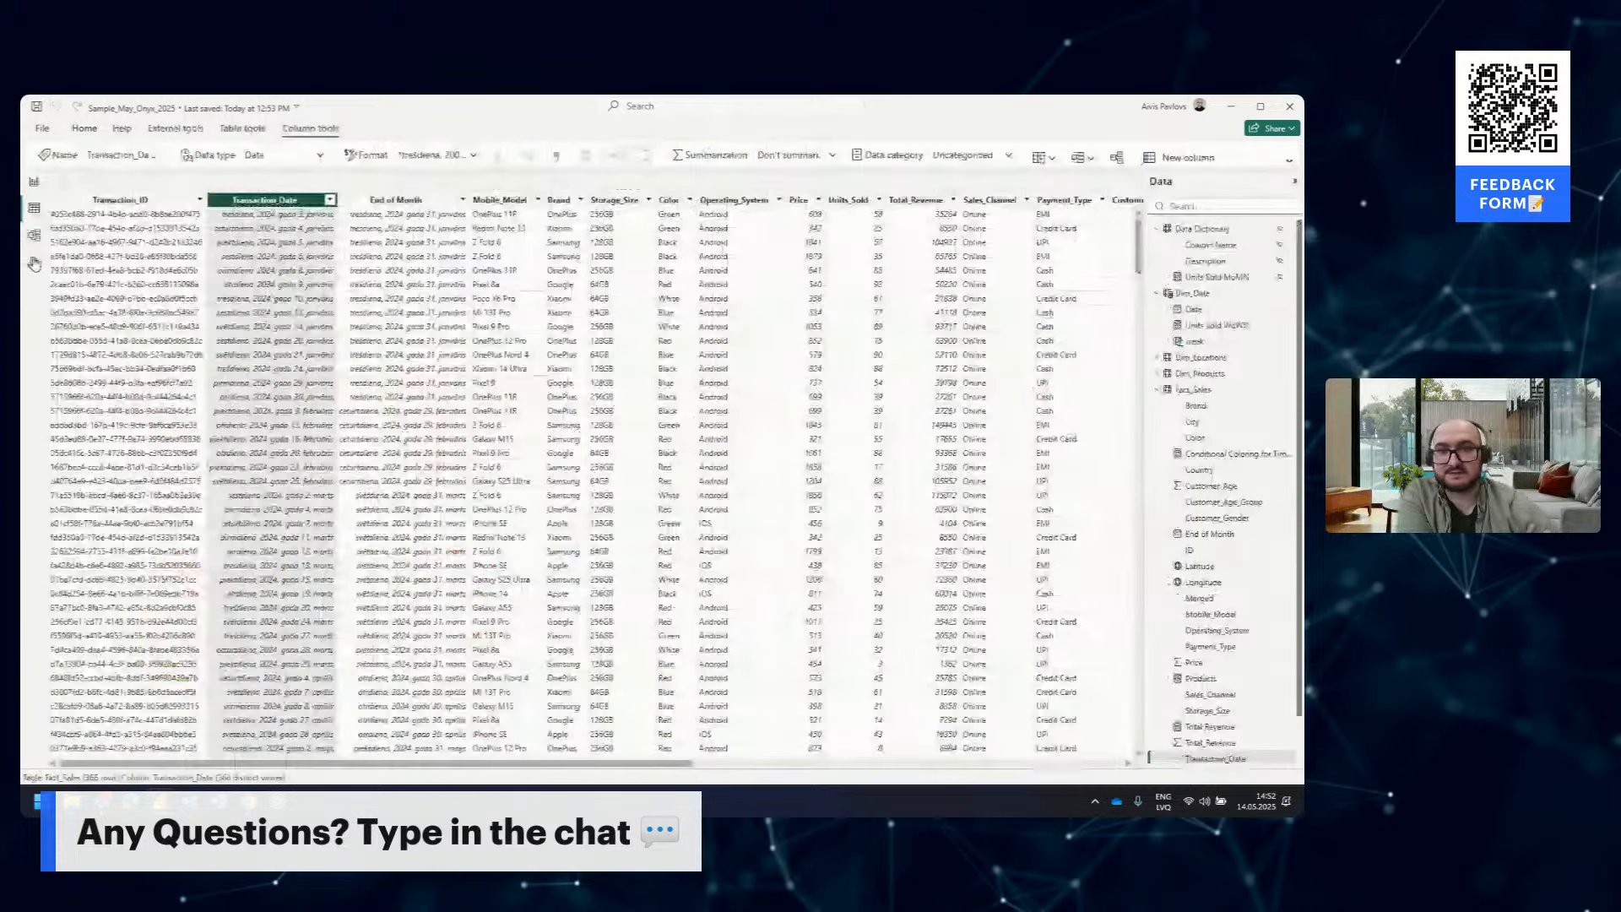
pyautogui.click(1192, 406)
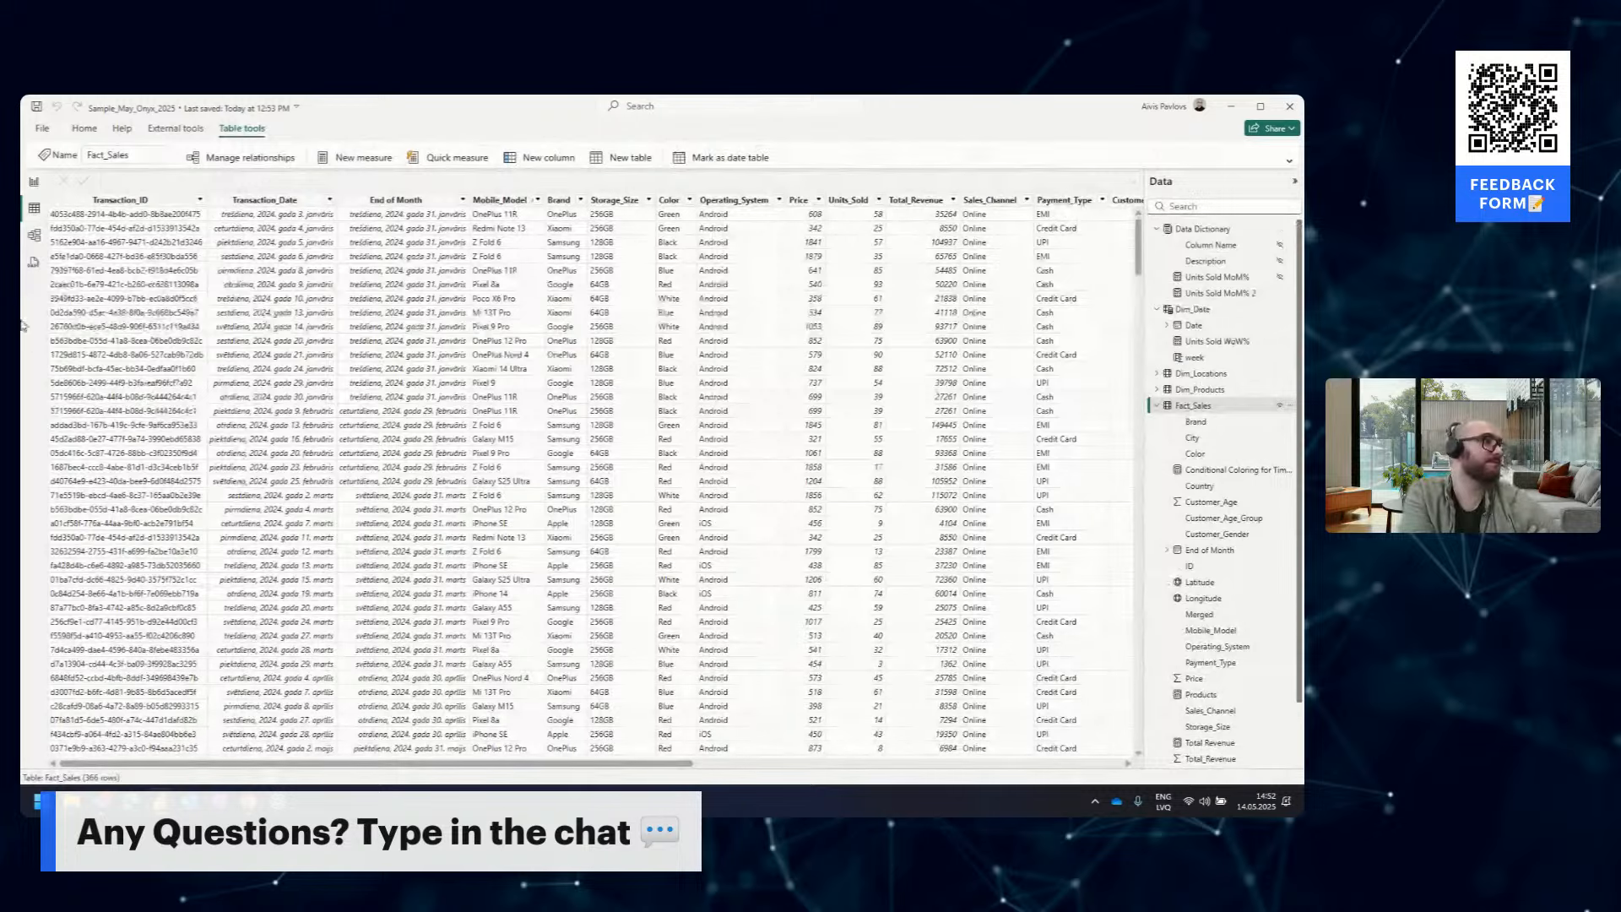
pyautogui.click(34, 184)
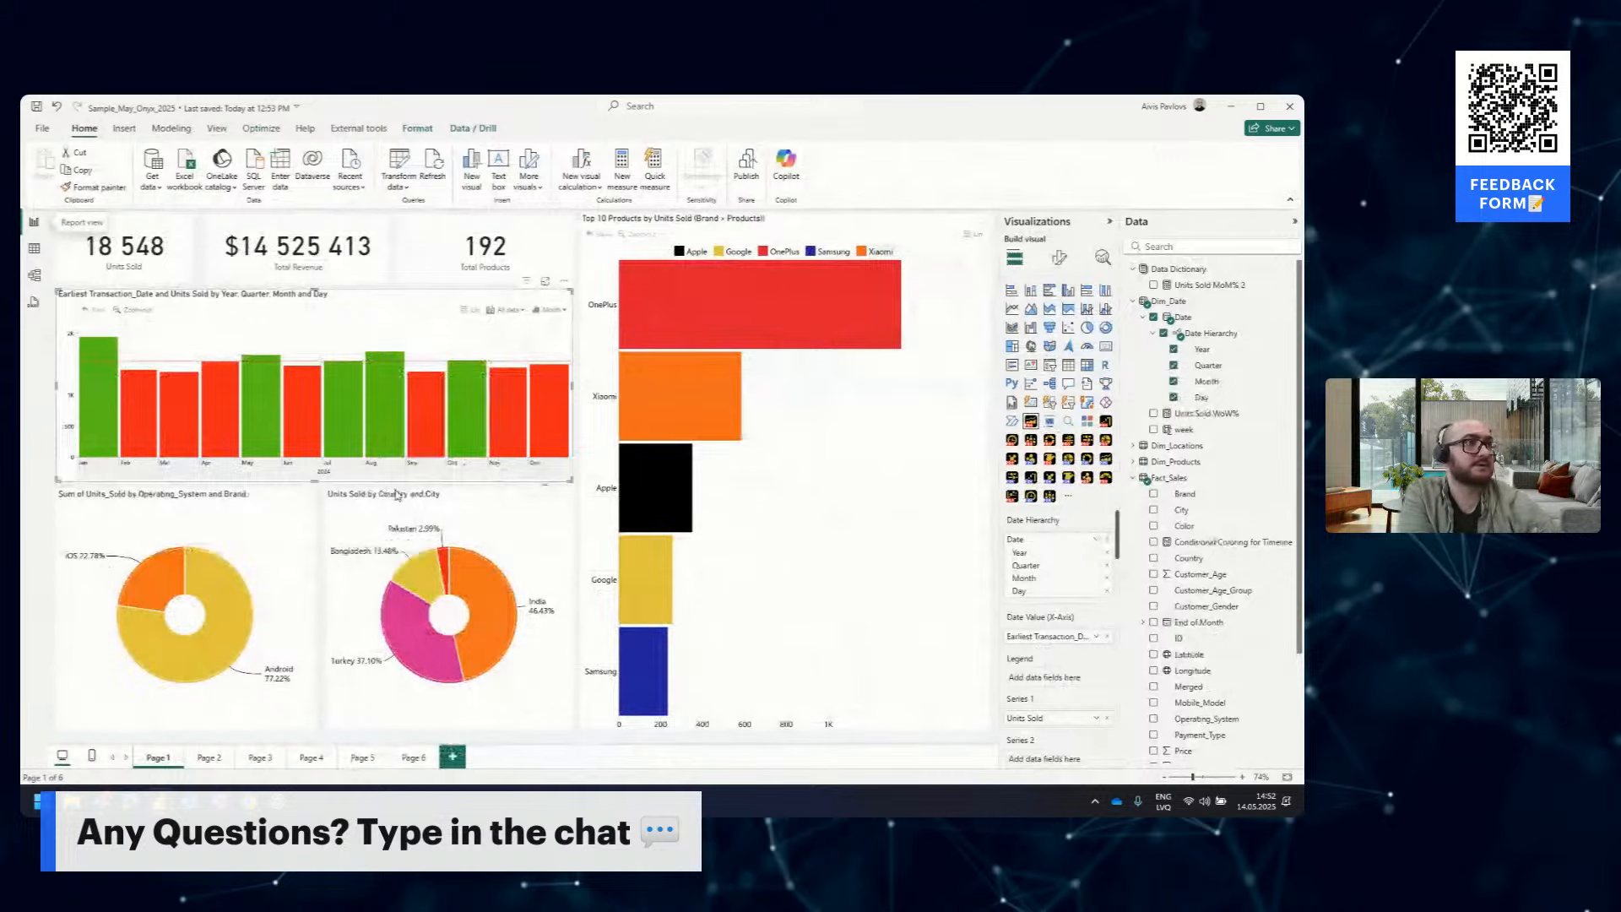
# Test cross-filtering on Page 1 with the iOS slice and the OnePlus bar, clearing each selection
pyautogui.click(584, 253)
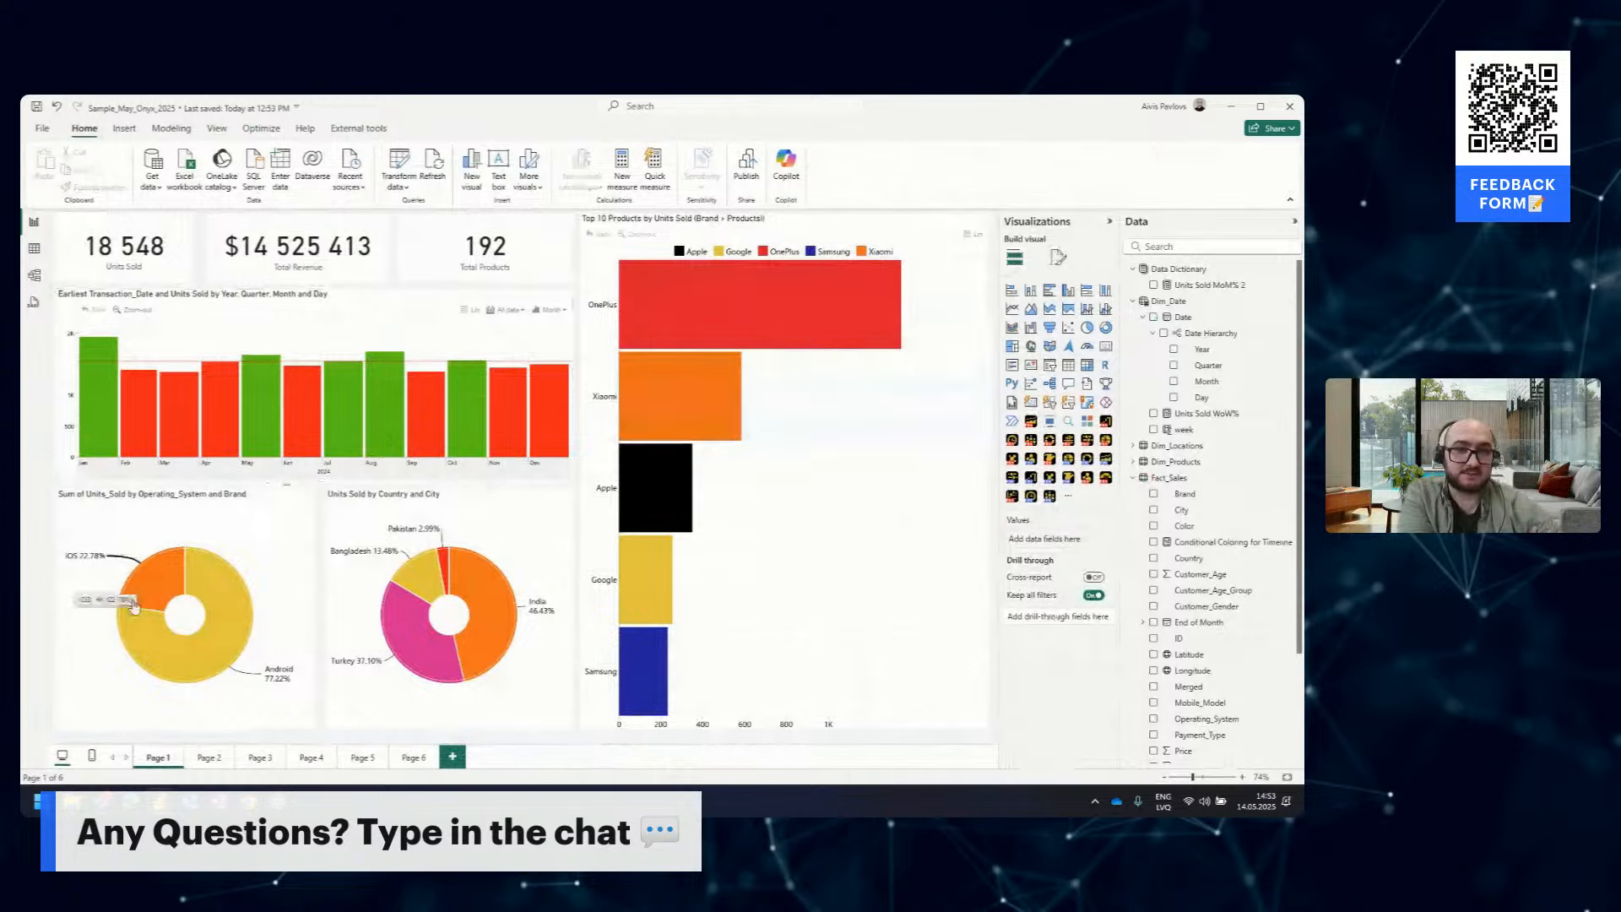
pyautogui.click(234, 580)
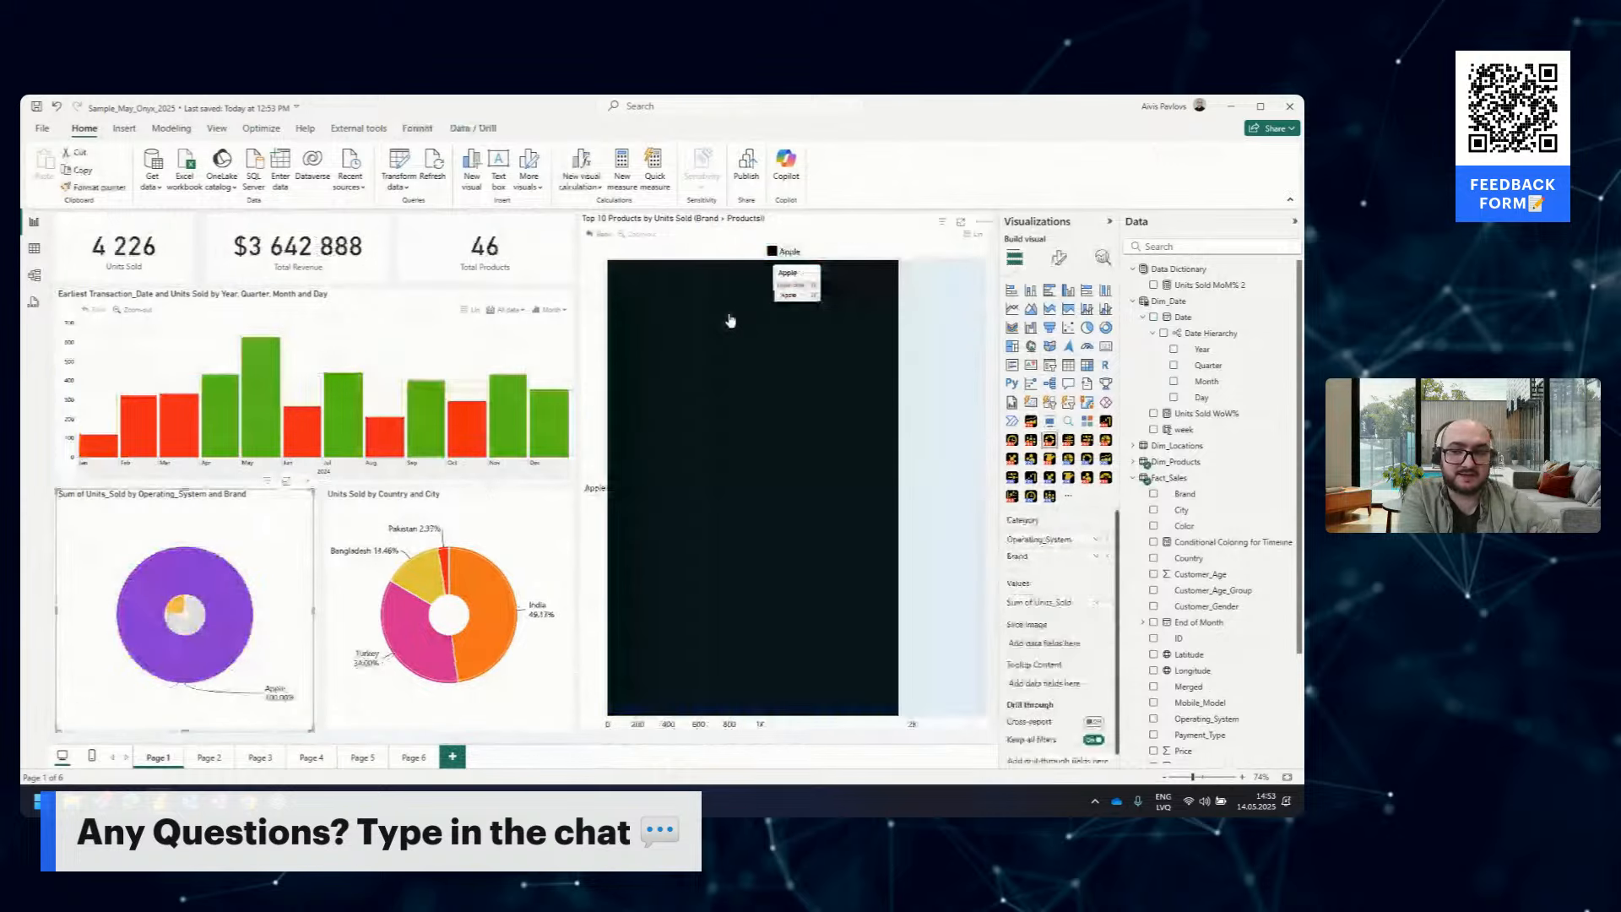
pyautogui.click(185, 622)
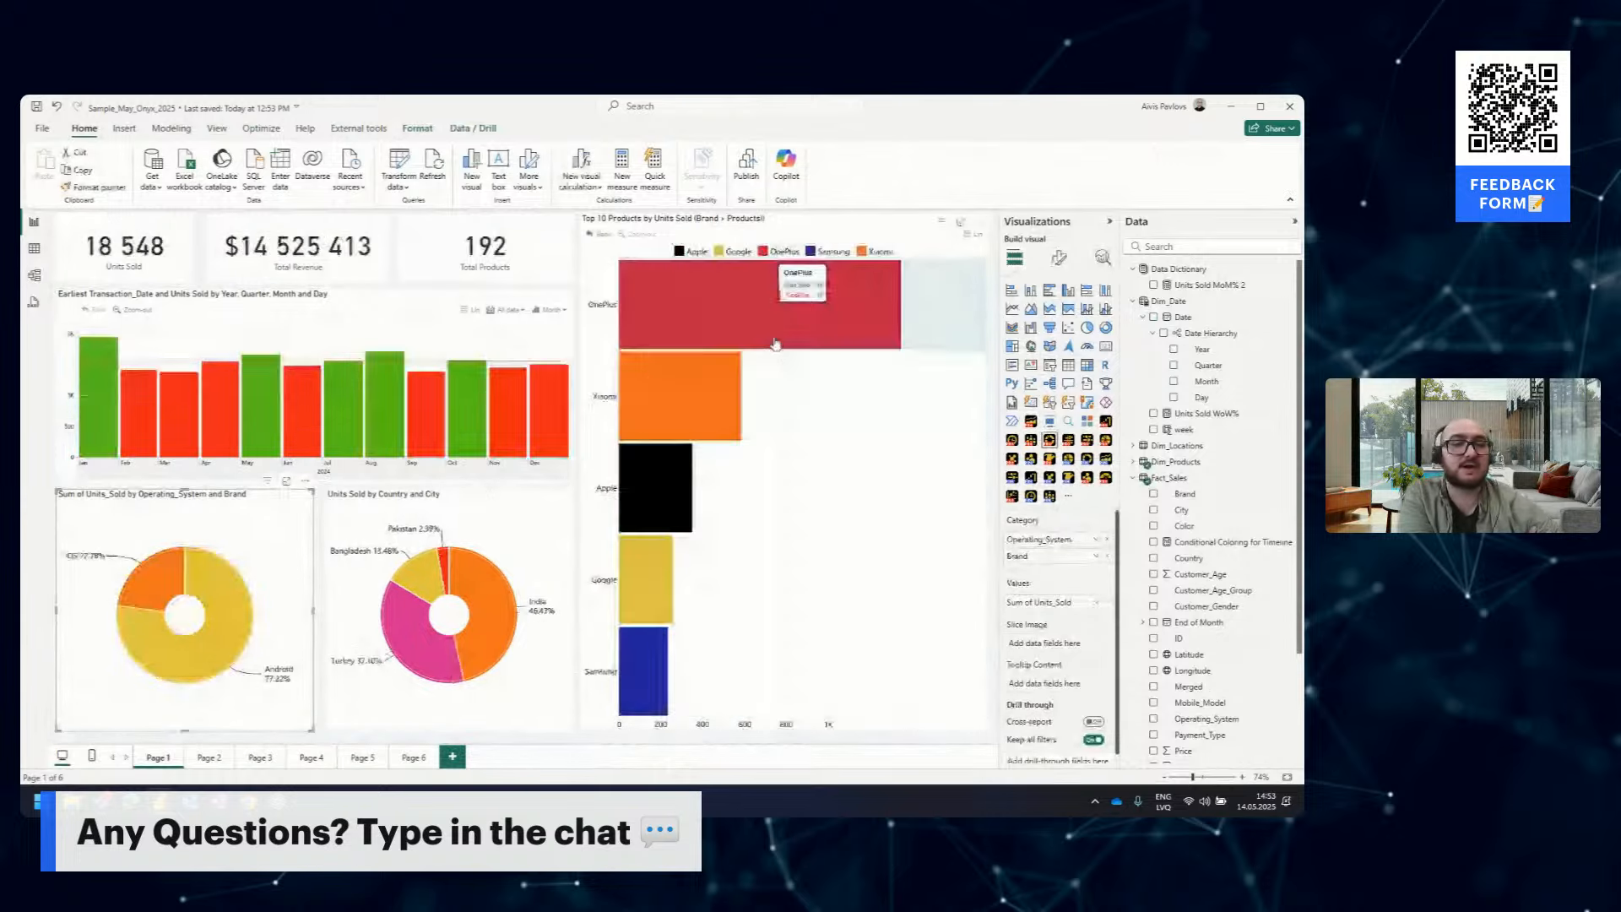
pyautogui.click(775, 344)
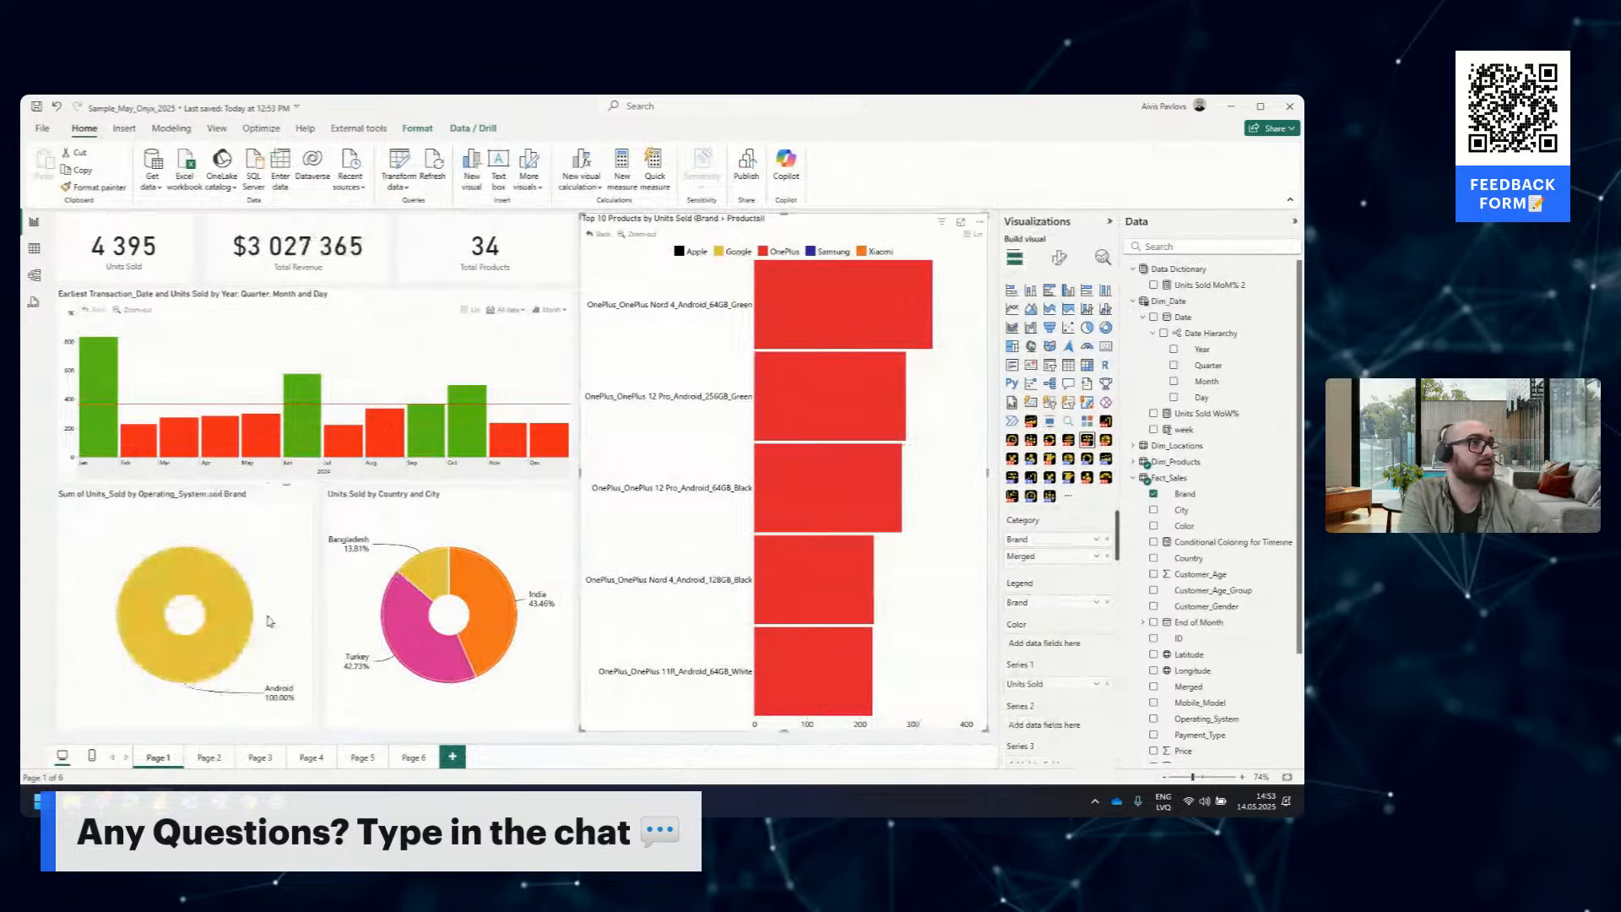
pyautogui.click(654, 240)
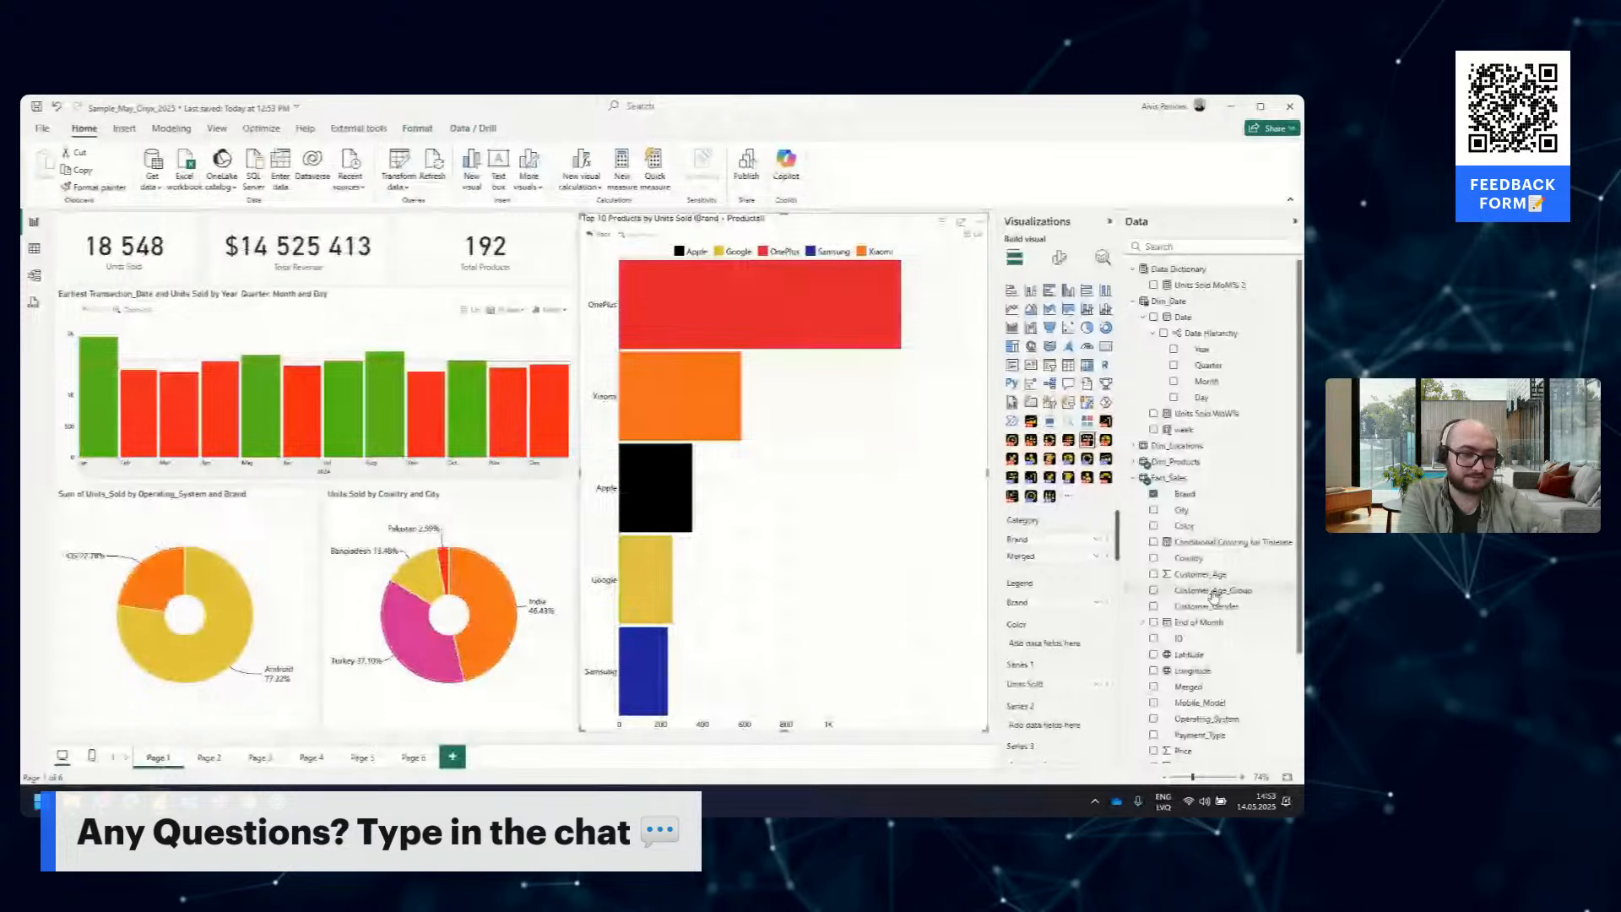
# Remove Brand from the Top 10 Products chart's category and test cross-filtering with the operating-system donut's iOS and Android slices
pyautogui.click(1106, 540)
pyautogui.click(141, 574)
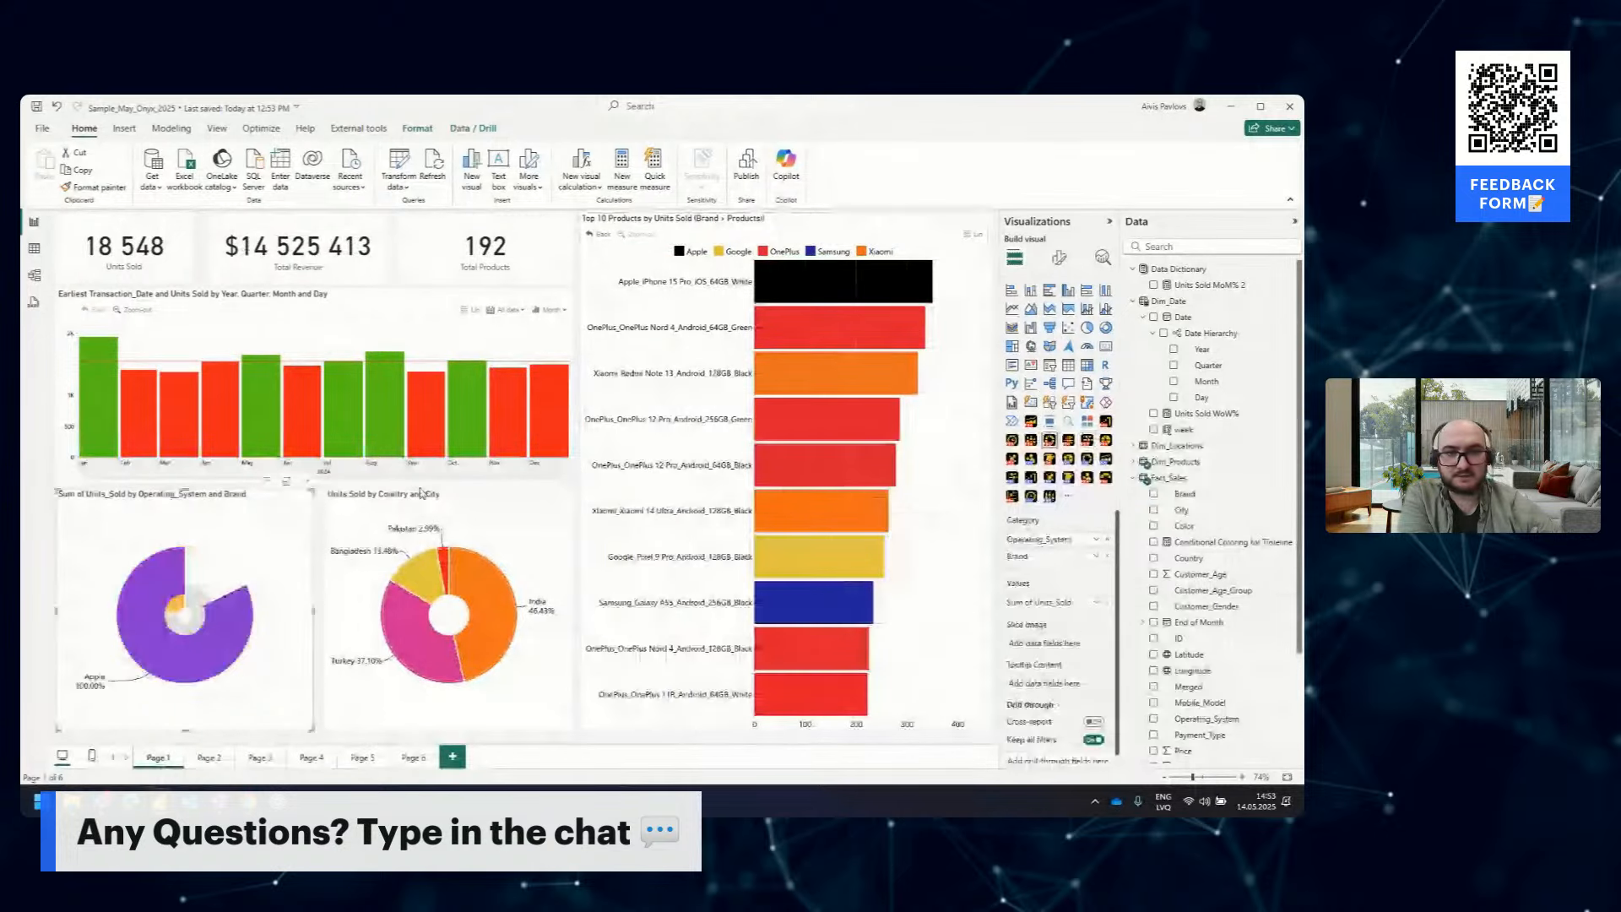
pyautogui.click(193, 622)
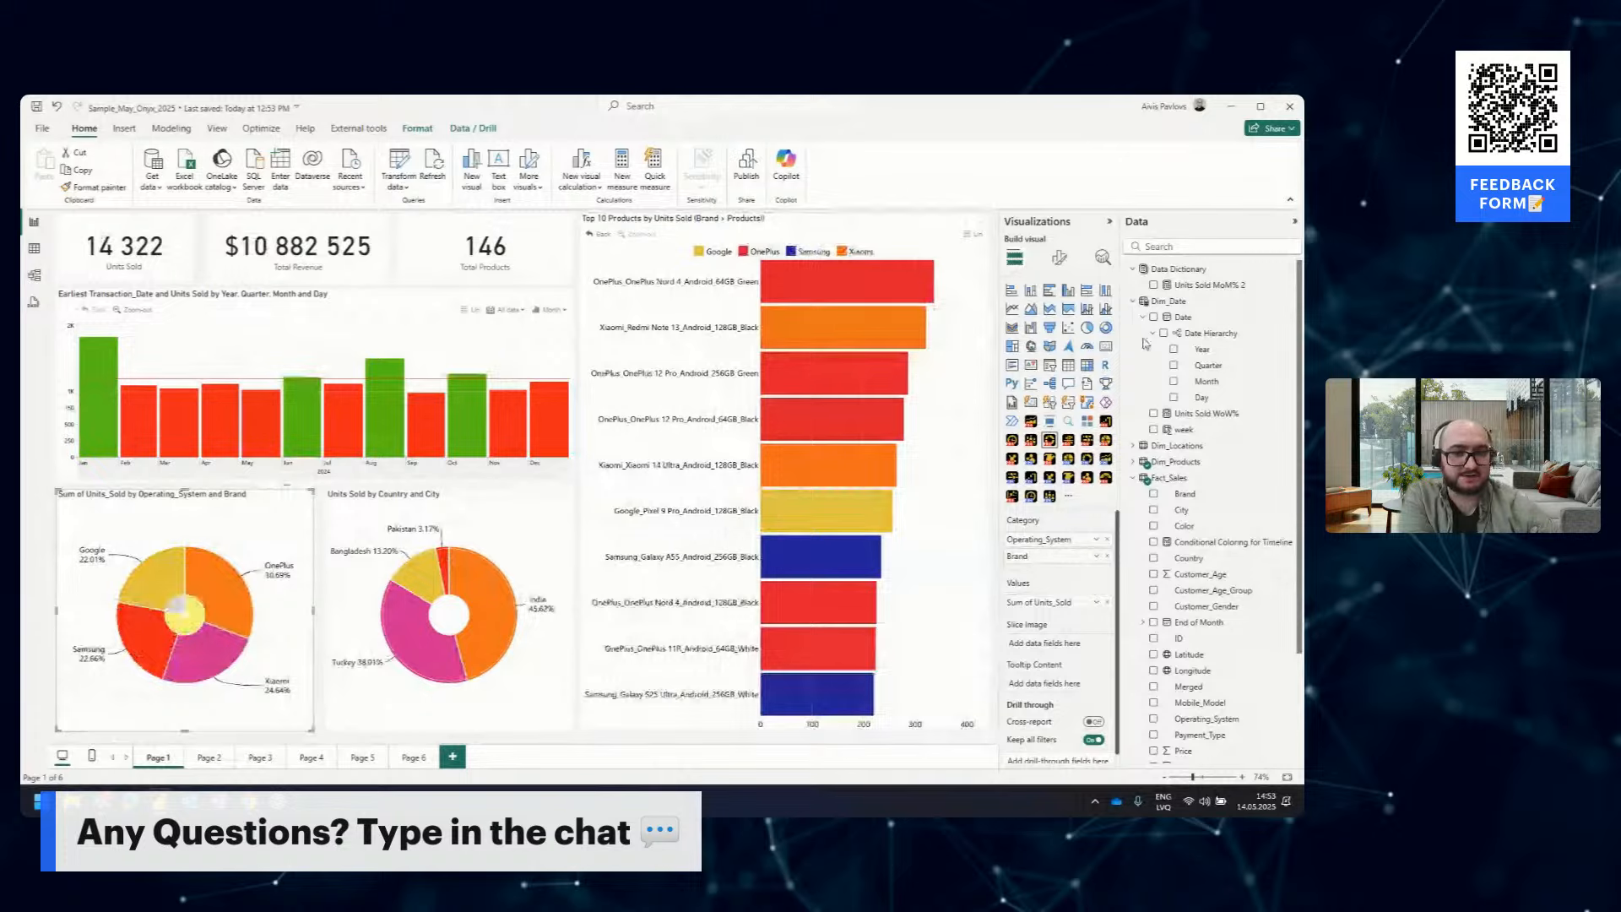
pyautogui.click(184, 614)
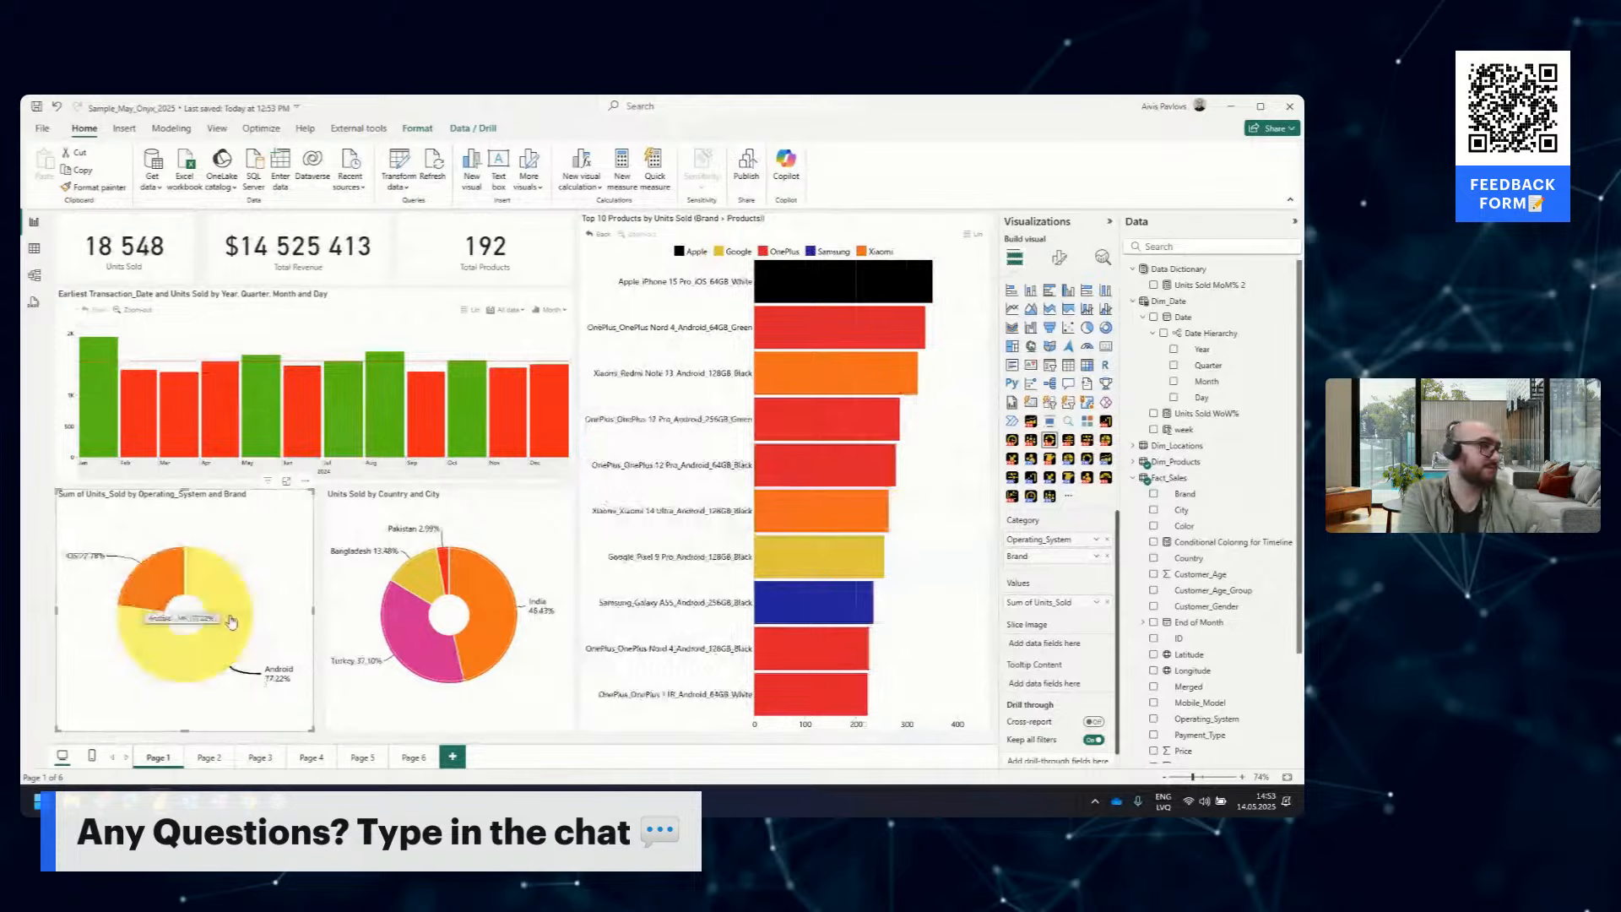
pyautogui.click(637, 253)
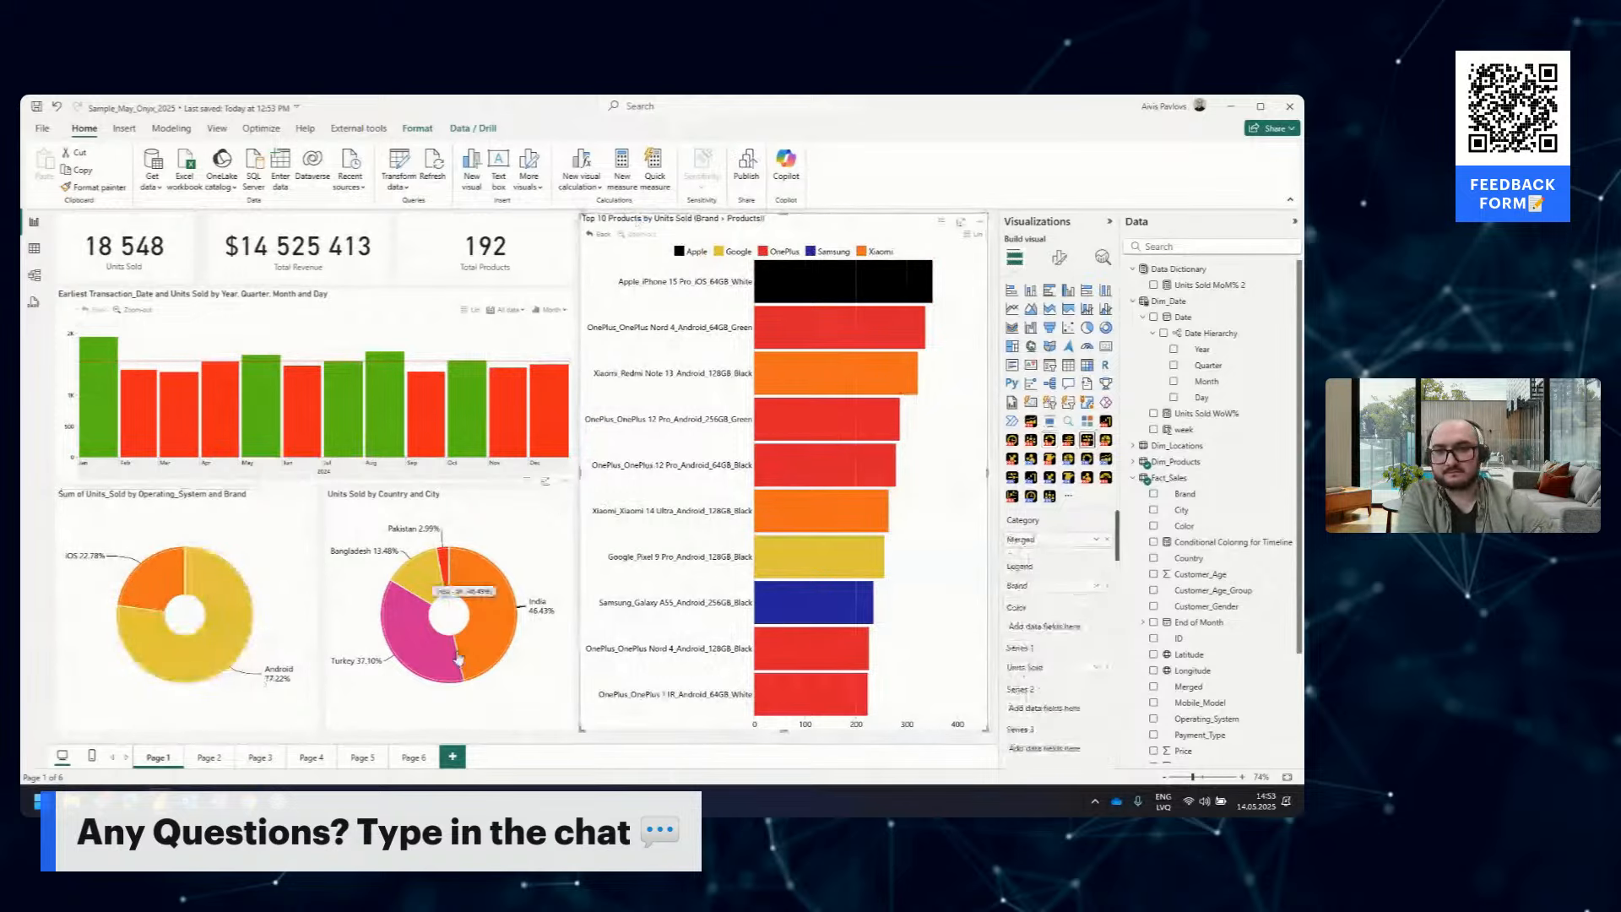
# Add a new report page, insert a Drill Down Map PRO (Filter) visual and enlarge it to over half the page width
pyautogui.click(452, 758)
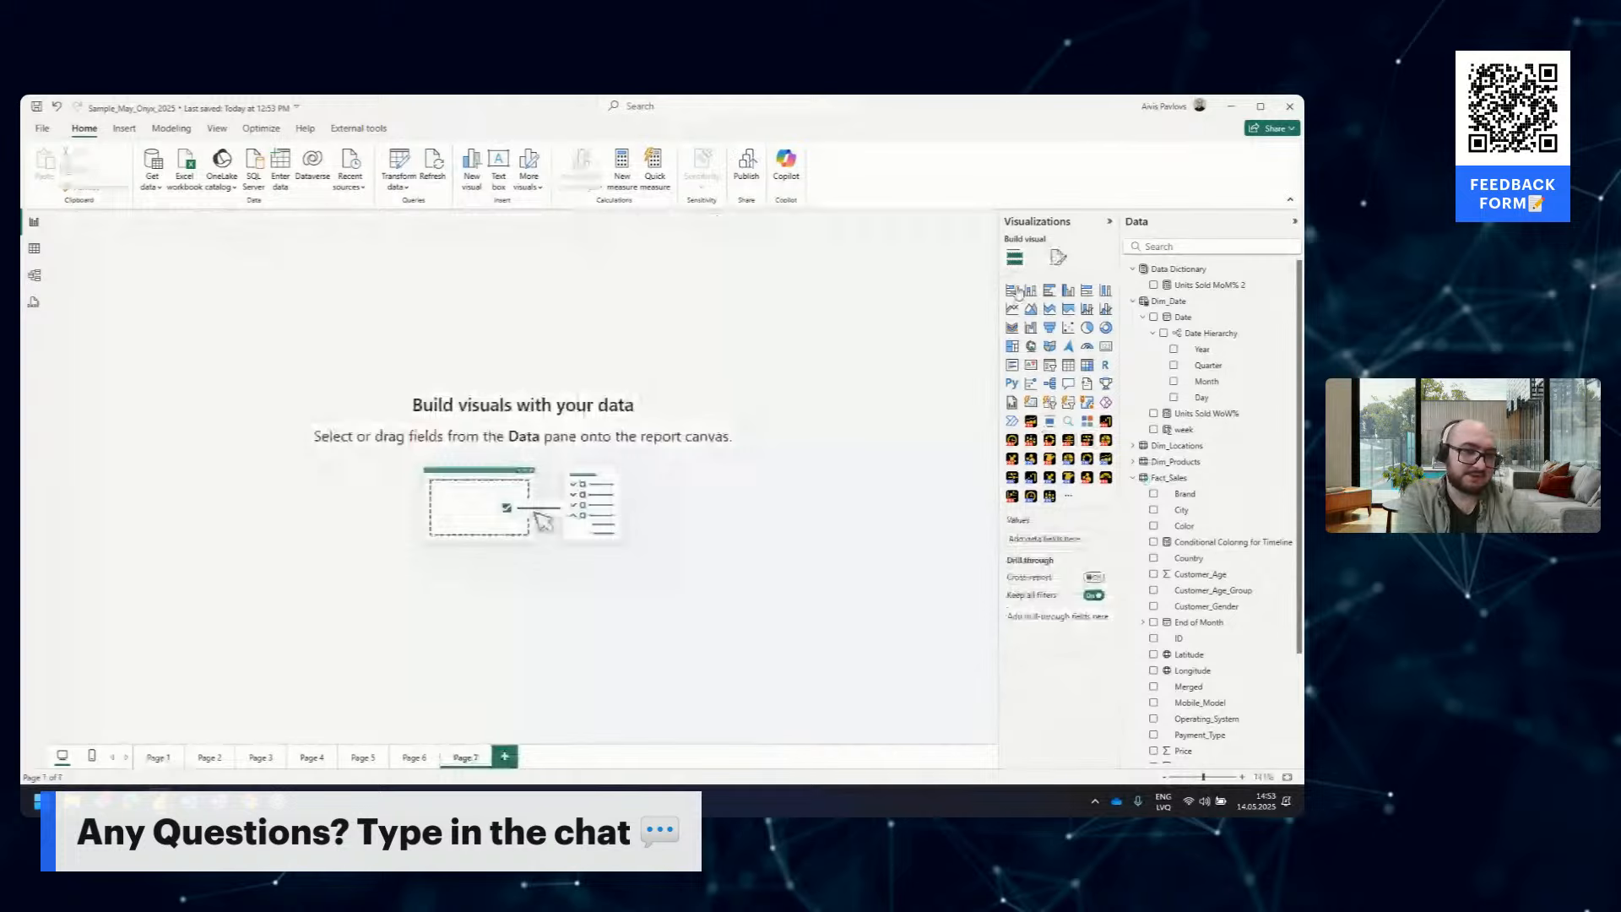
pyautogui.click(1049, 458)
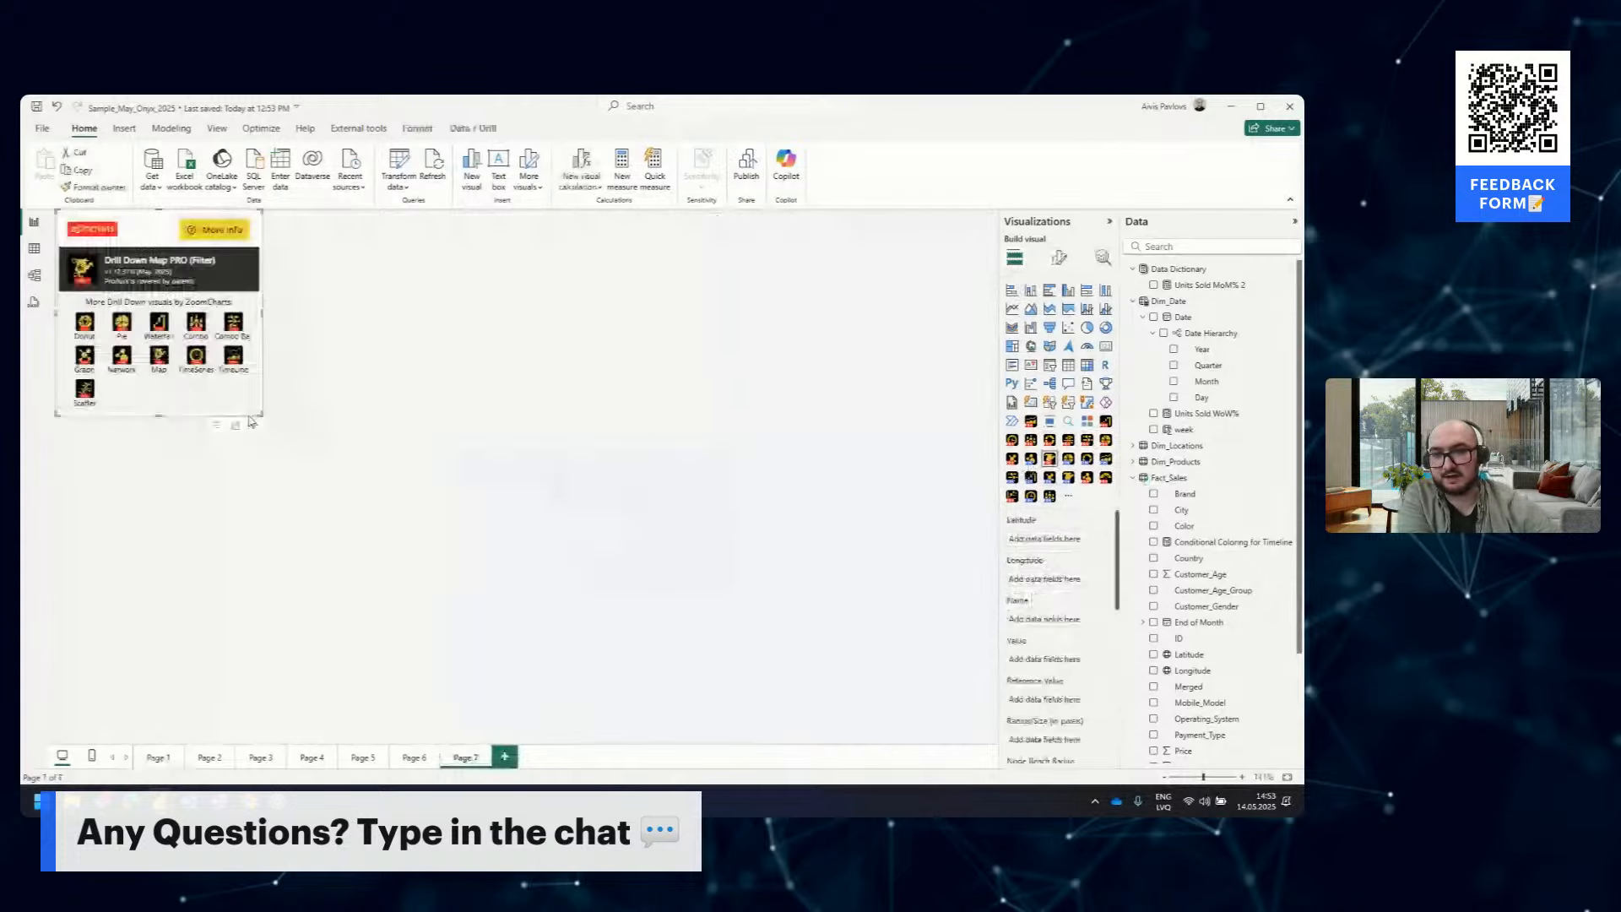
pyautogui.moveTo(262, 416); pyautogui.dragTo(599, 684)
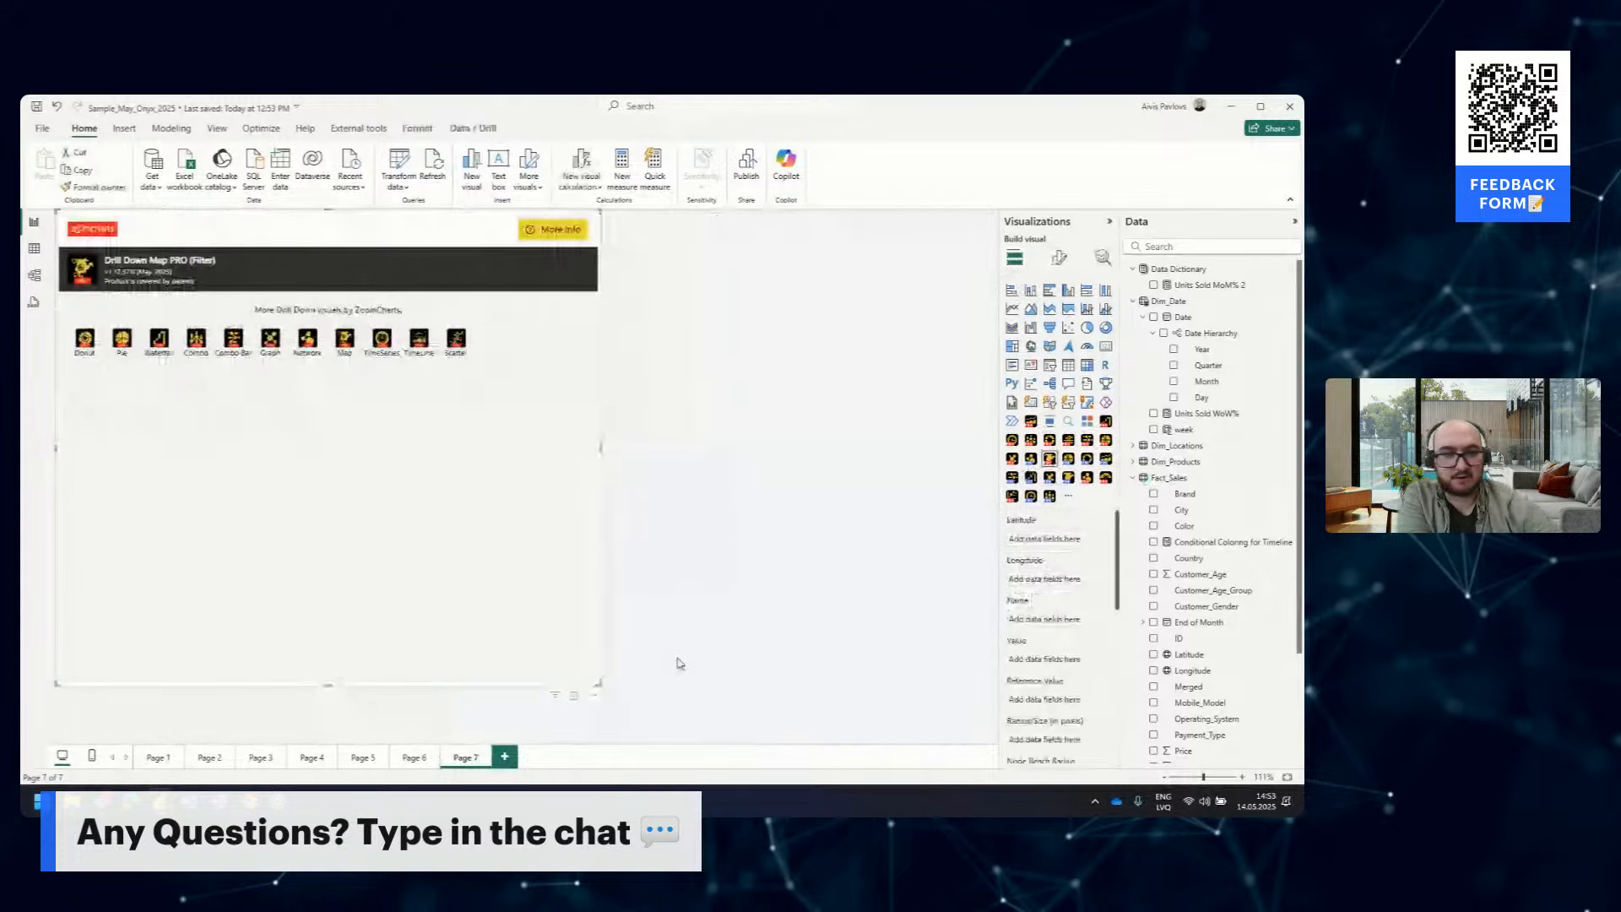
# Assign Dim_Locations Latitude and Longitude to the map's coordinates and Fact_Sales Total Revenue to its value
pyautogui.click(1133, 302)
pyautogui.click(1133, 316)
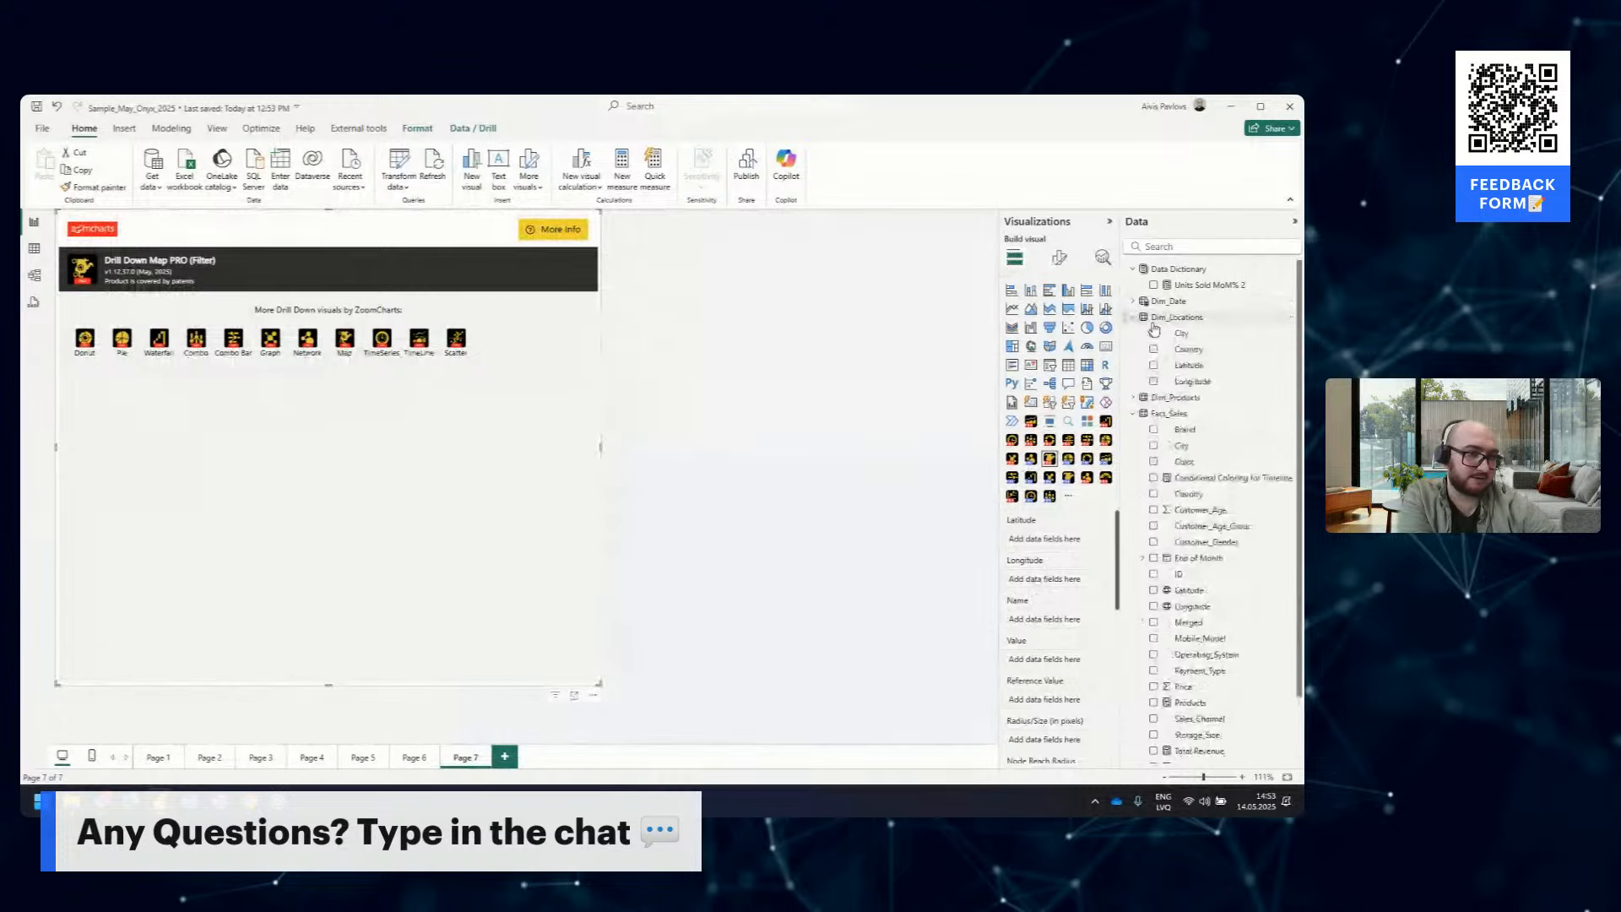
pyautogui.moveTo(1205, 369); pyautogui.dragTo(1052, 583)
pyautogui.scroll(-2, 1229, 619)
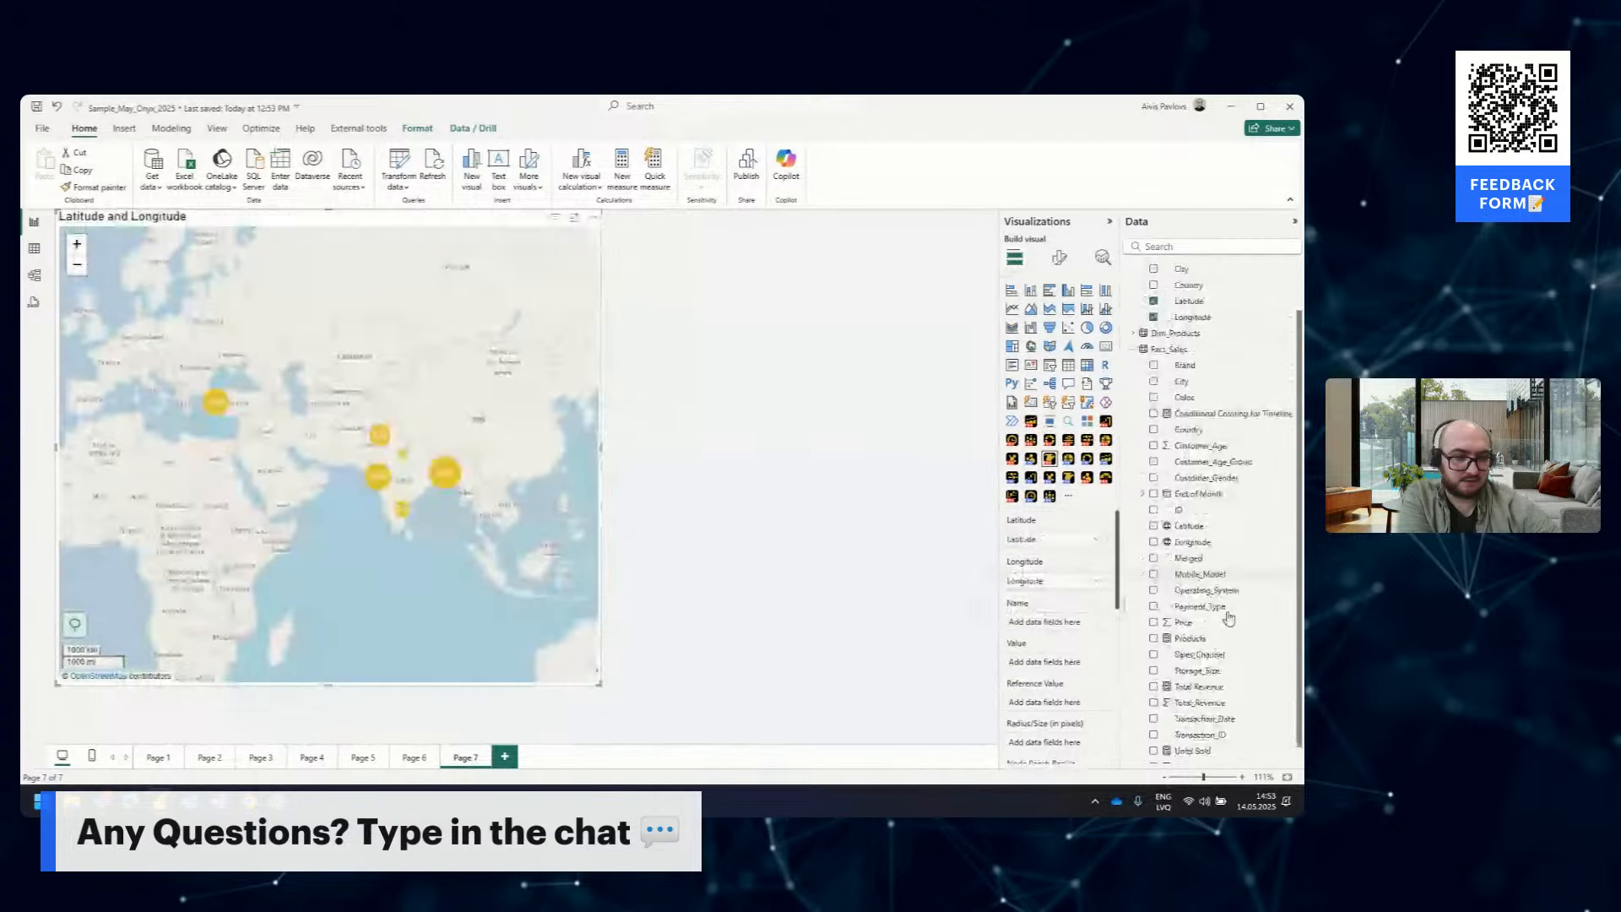
pyautogui.moveTo(1199, 675); pyautogui.dragTo(1047, 662)
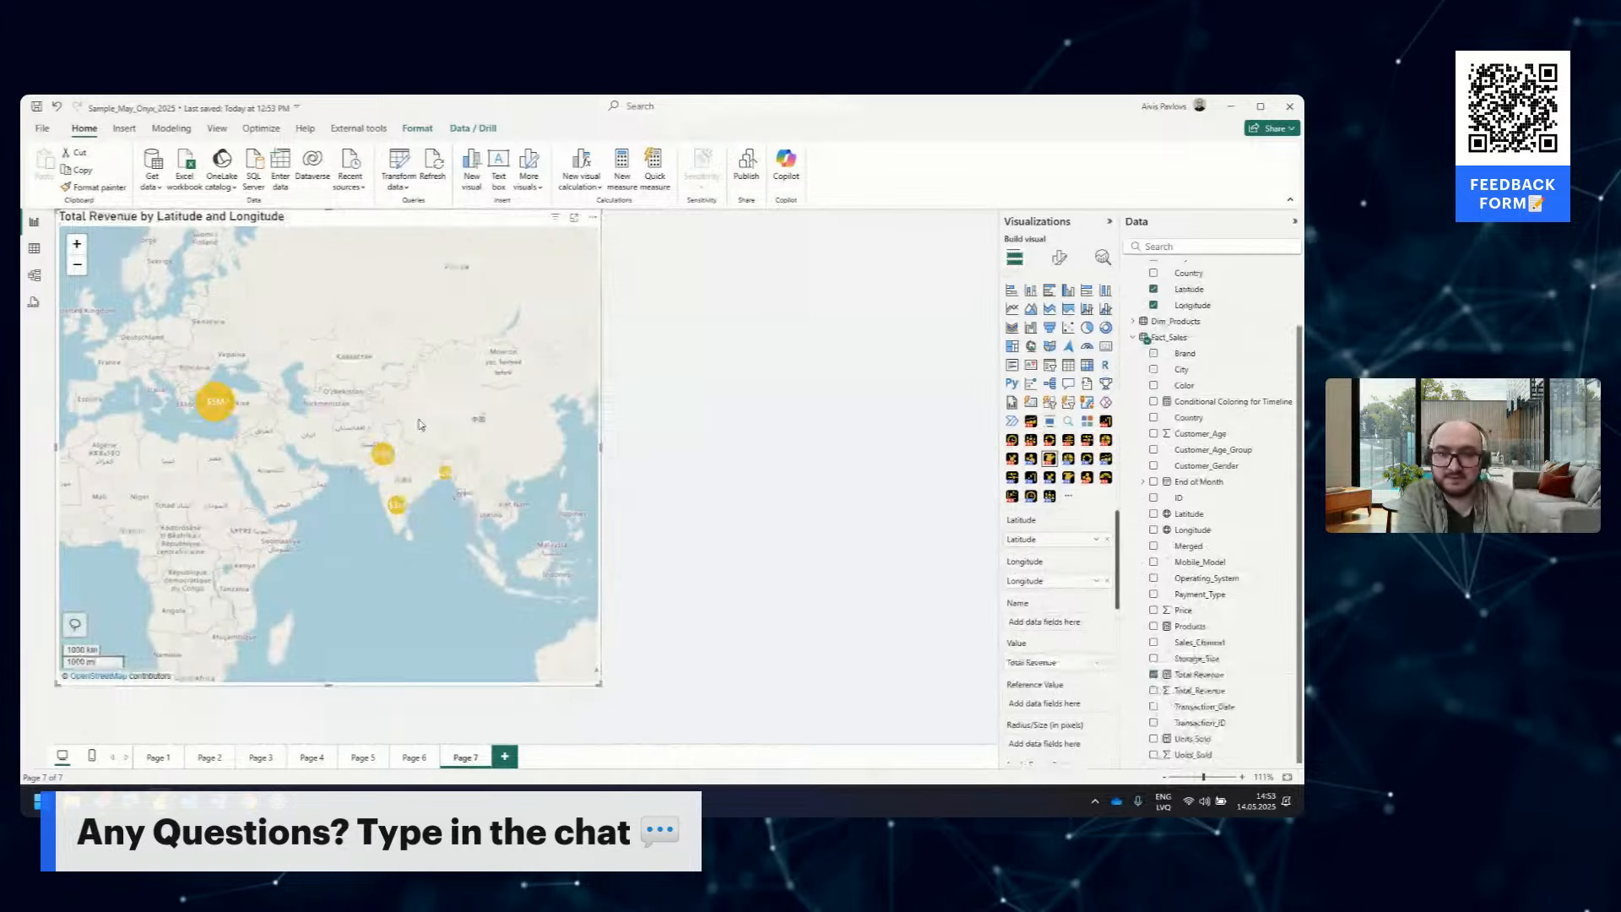
pyautogui.scroll(1, 355, 418)
pyautogui.scroll(-1, 358, 426)
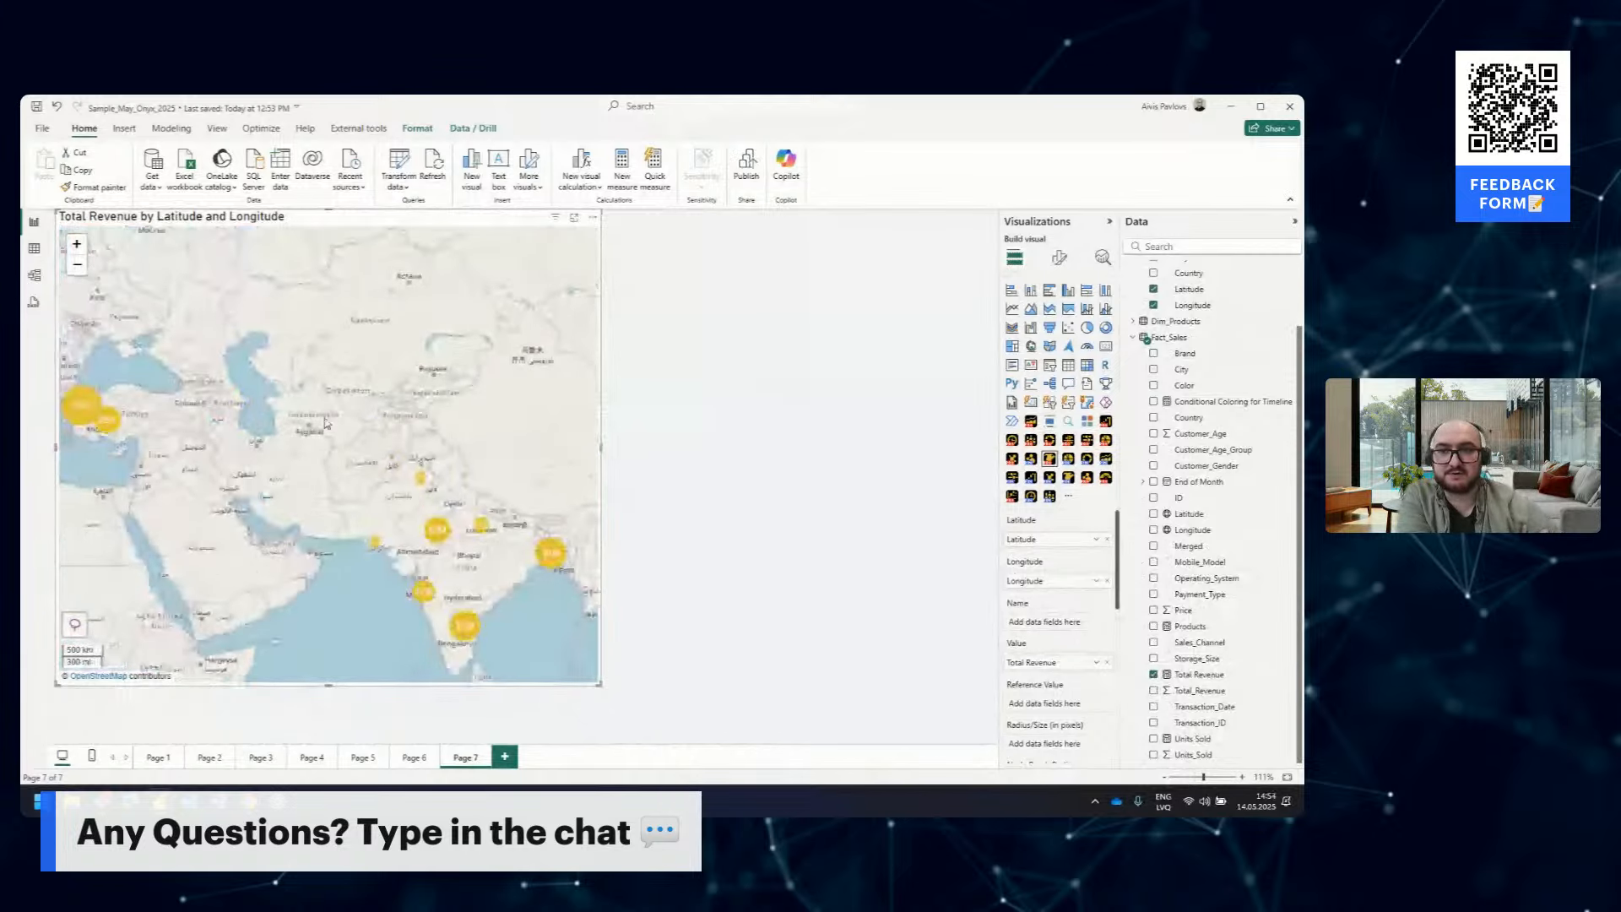
# Create a table visual of Country from Dim_Locations beside the map
pyautogui.click(823, 370)
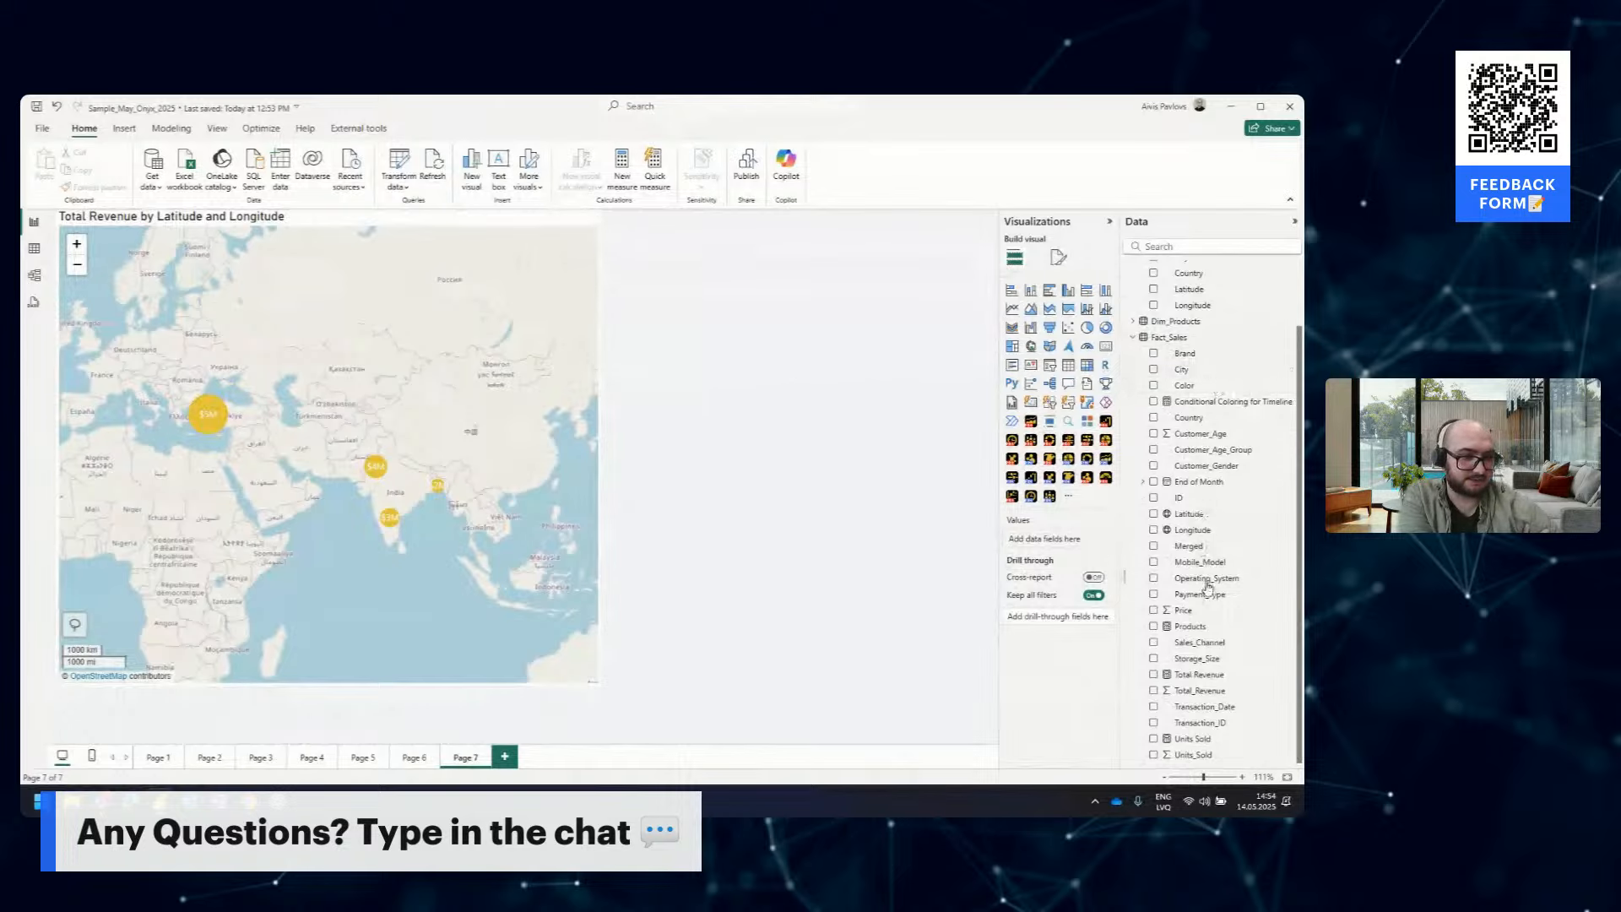
pyautogui.scroll(2, 1207, 591)
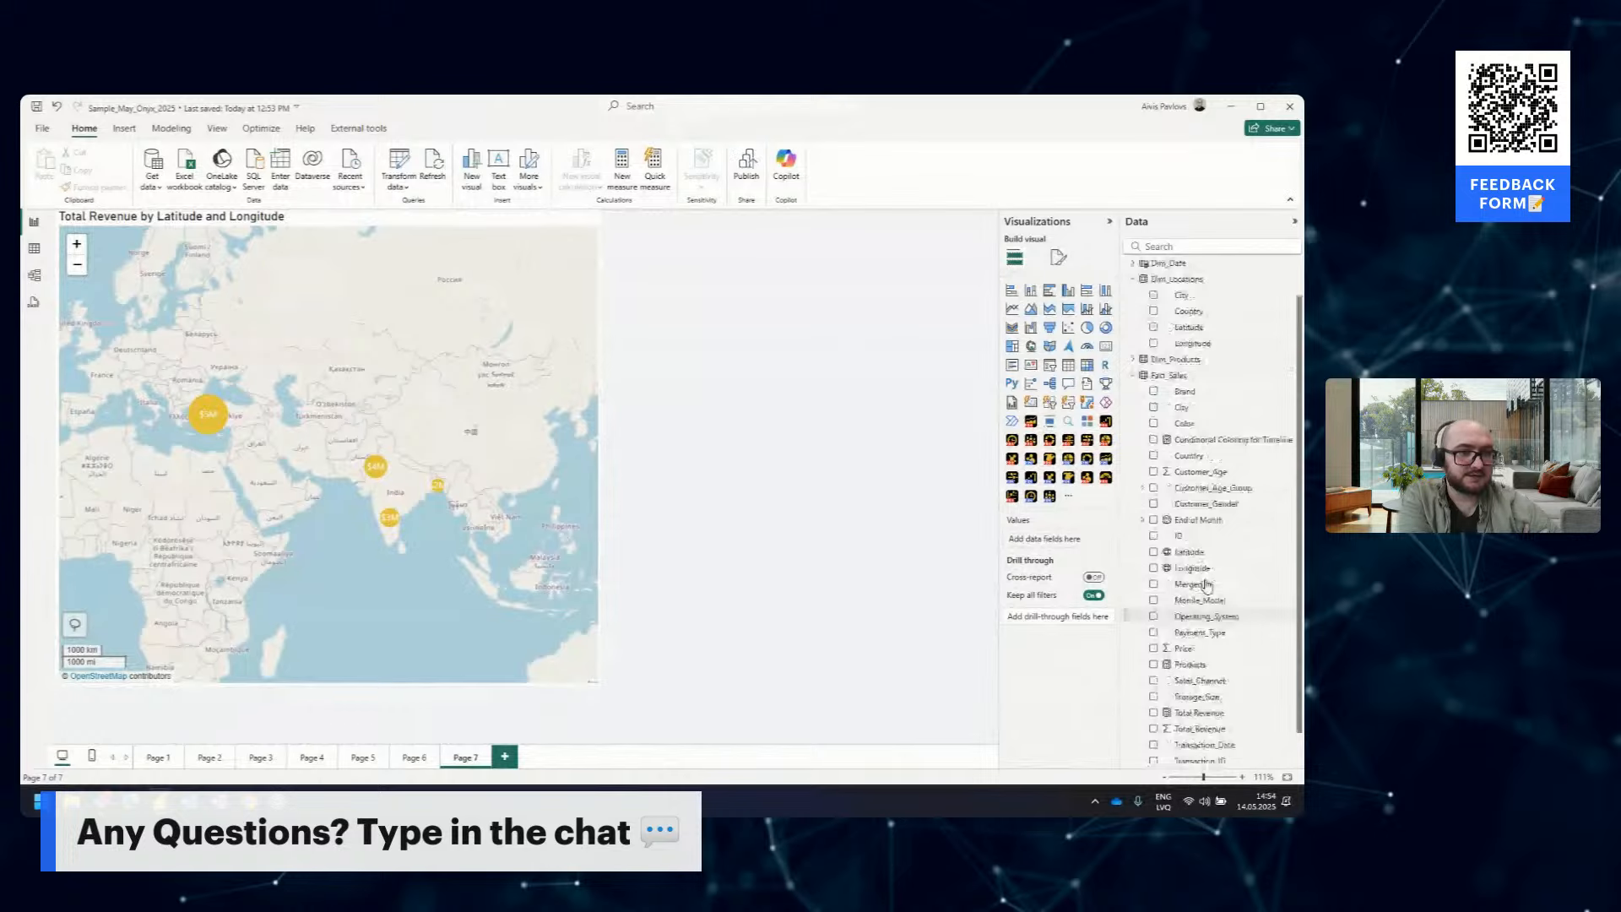
pyautogui.moveTo(1188, 349); pyautogui.dragTo(881, 357)
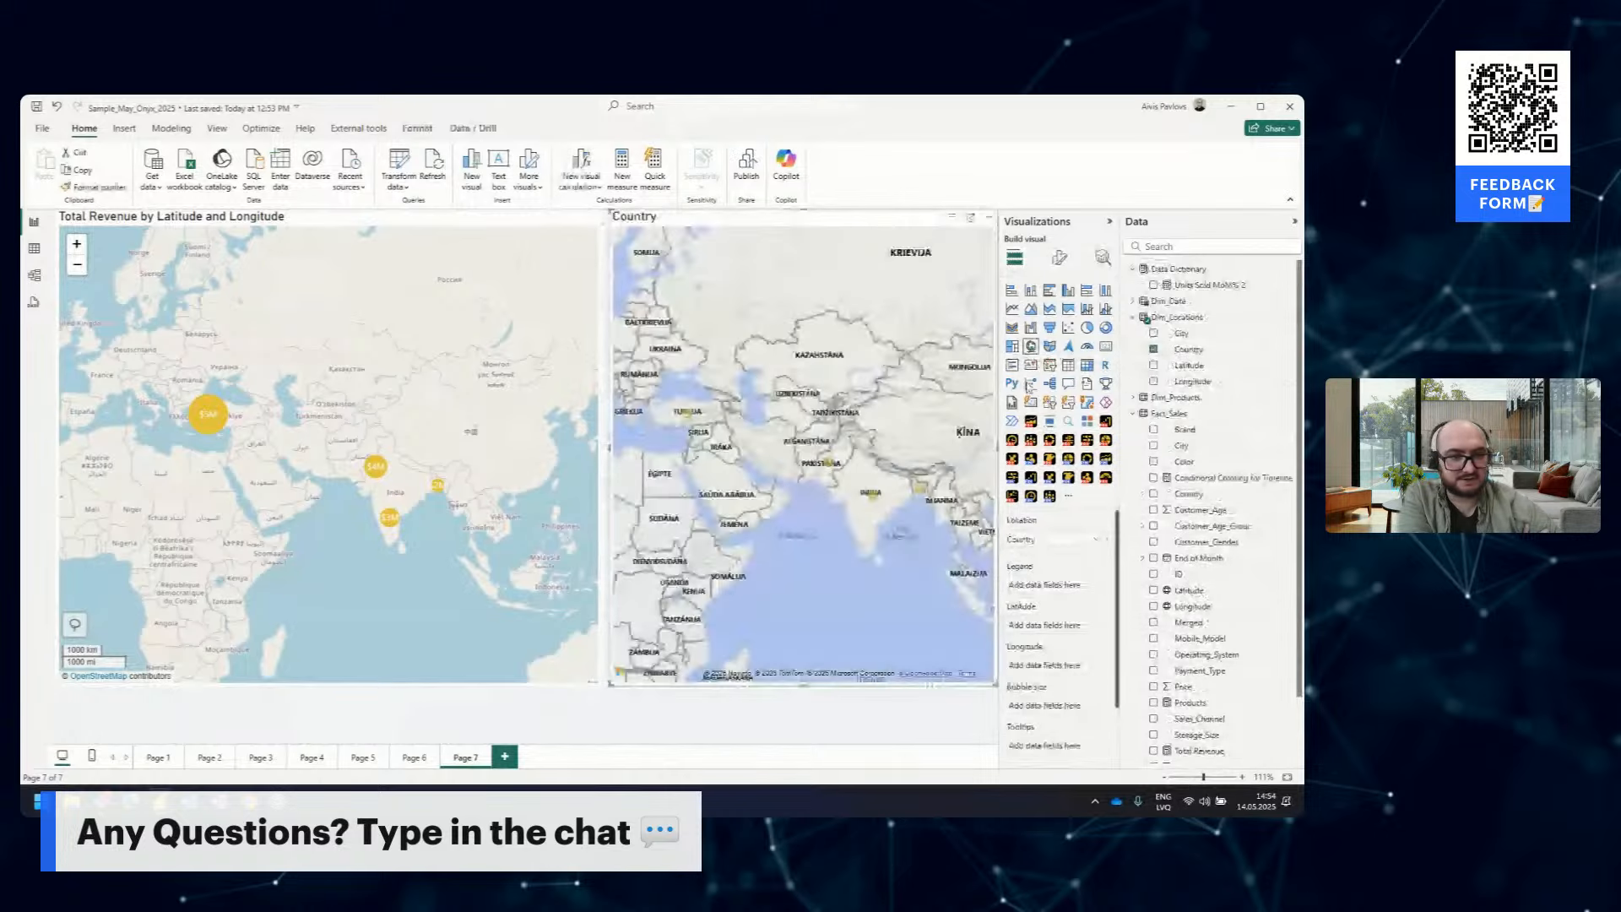
pyautogui.click(1067, 365)
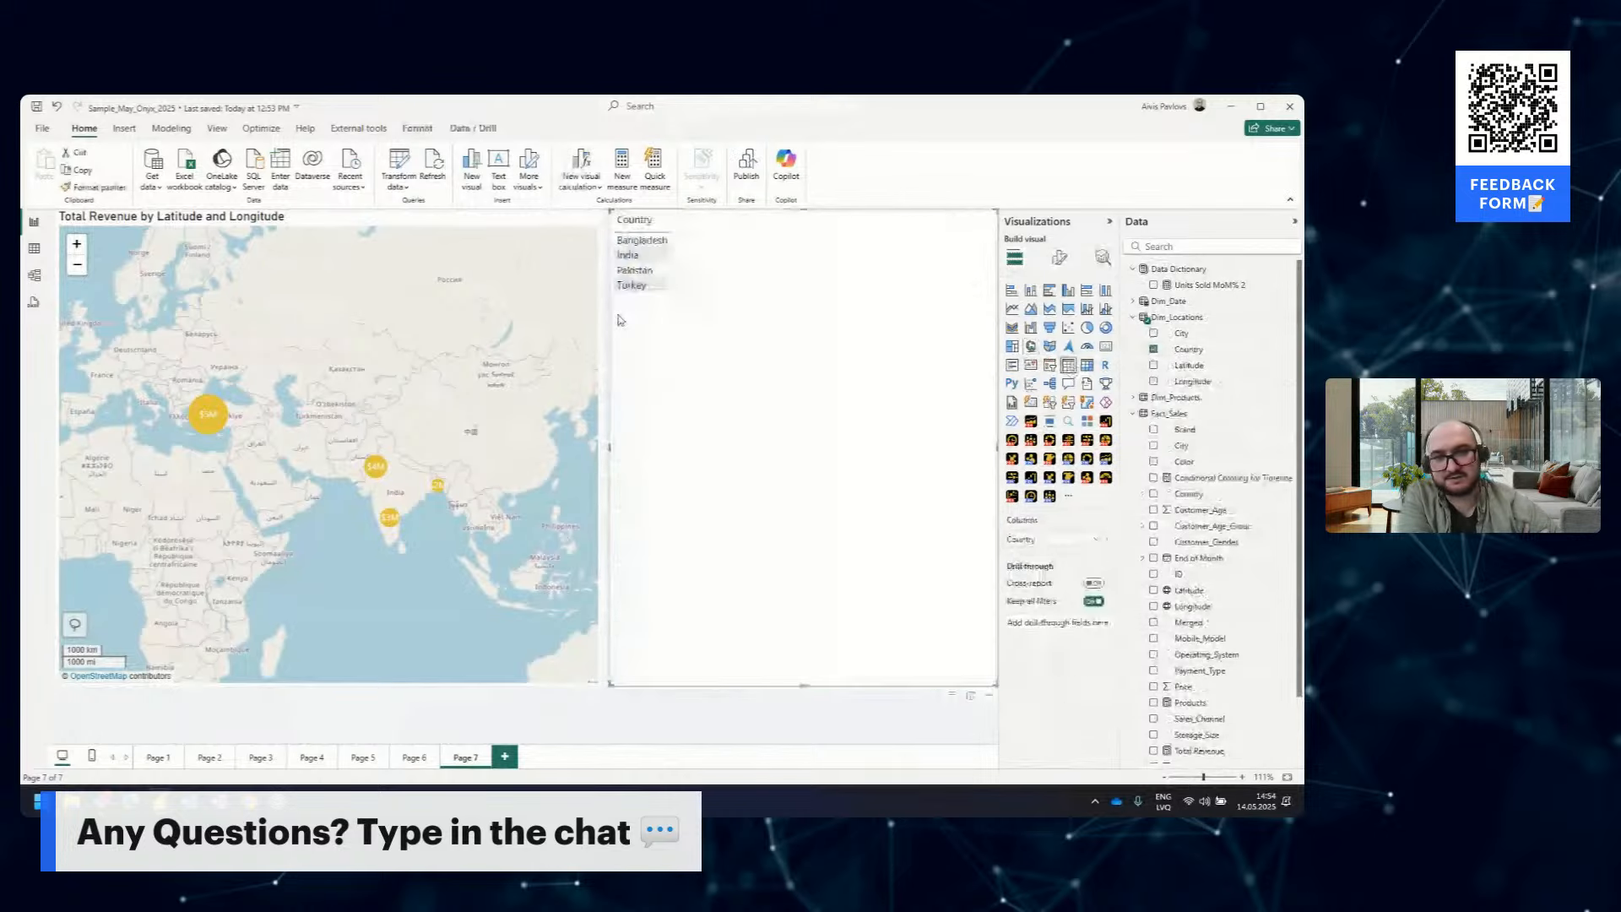
# Test how choosing Bangladesh, Pakistan and Turkey in the Country table filters the map, clearing the selection at the end
pyautogui.click(668, 256)
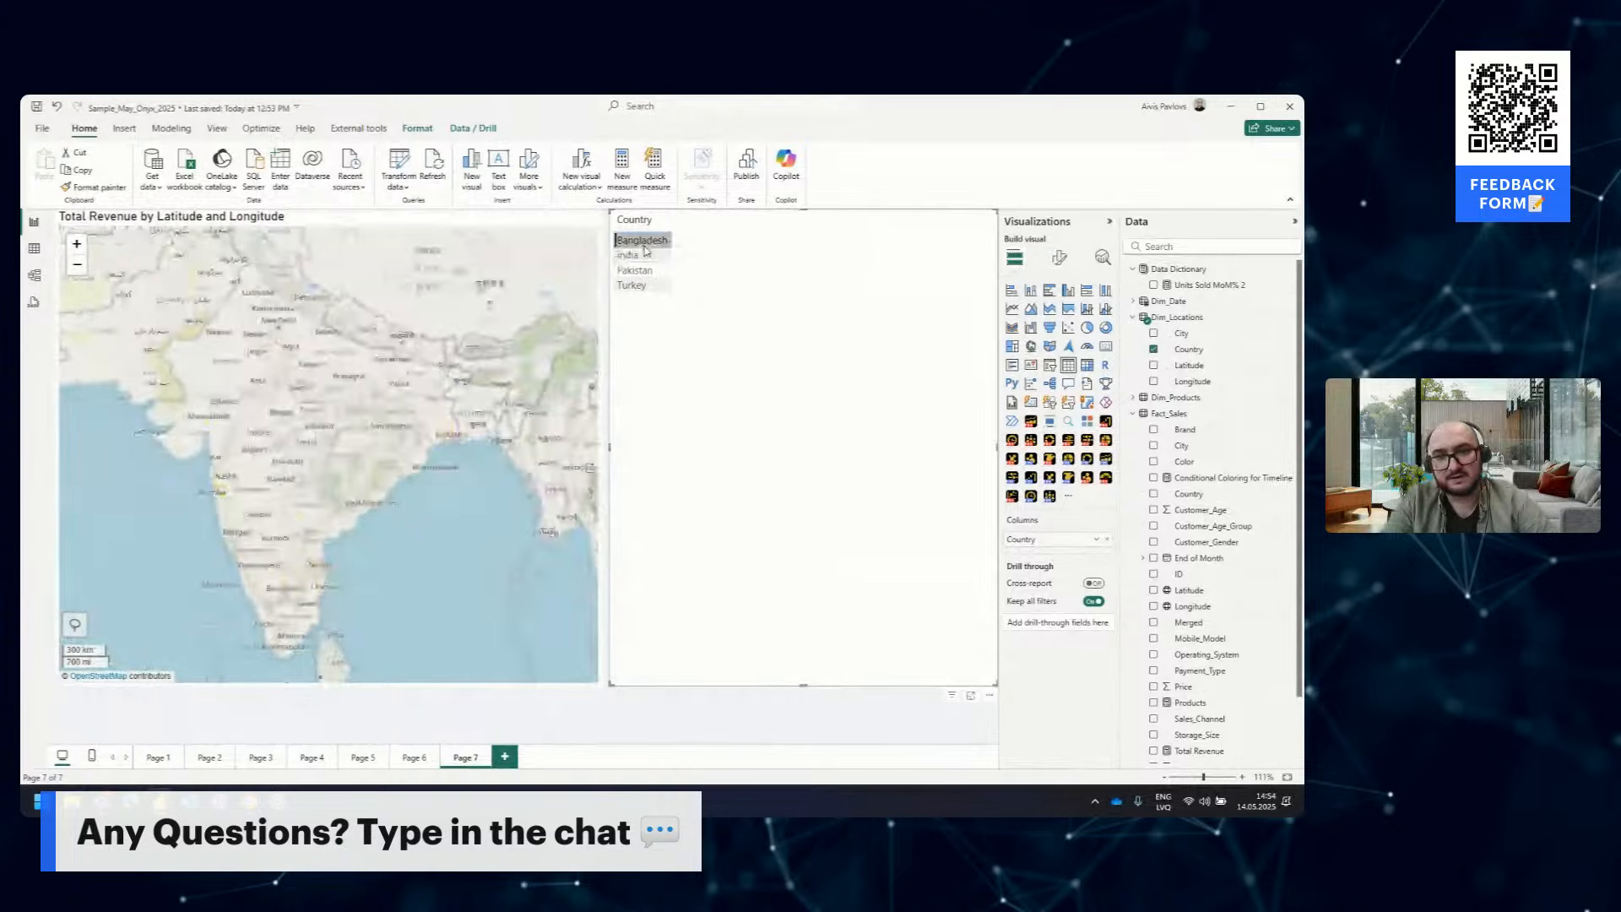
pyautogui.click(641, 269)
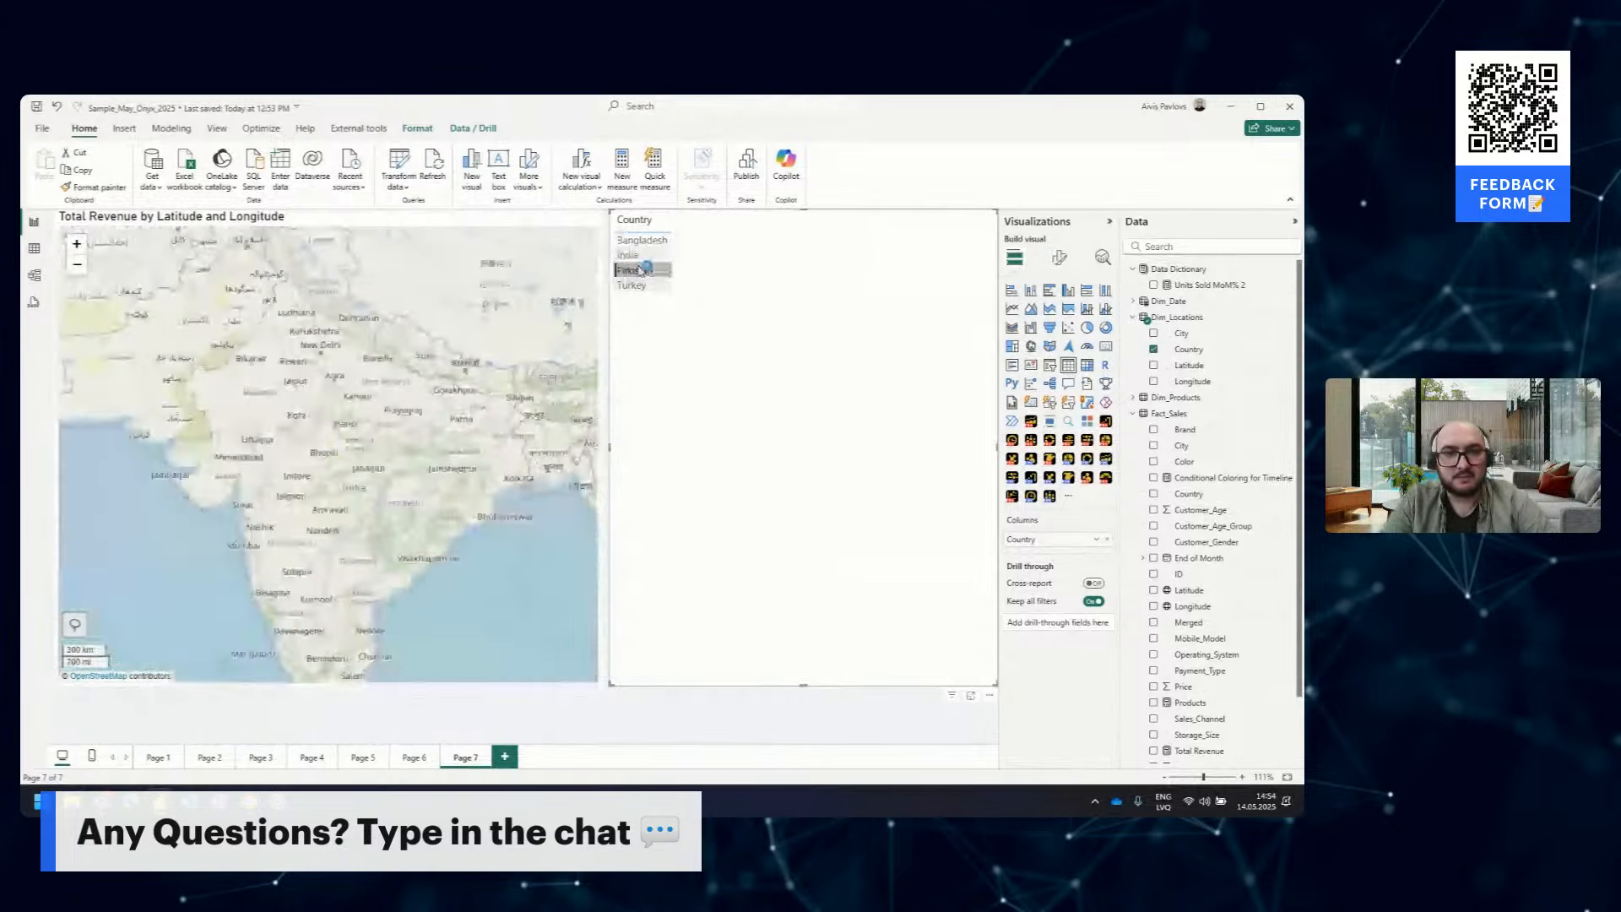
pyautogui.click(646, 285)
pyautogui.click(650, 290)
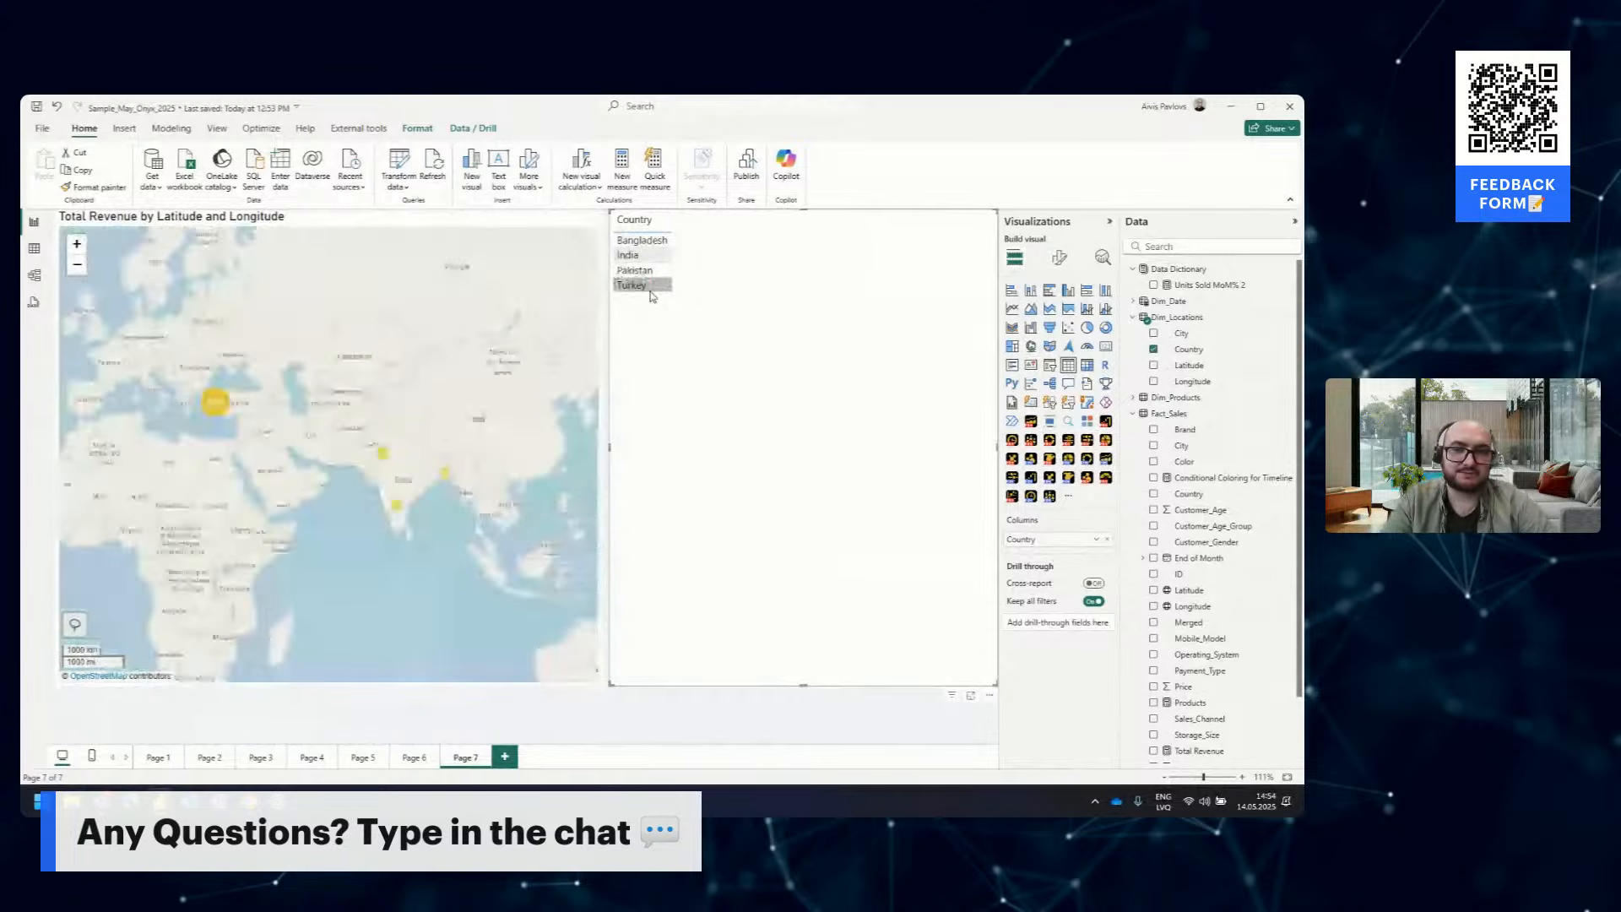
pyautogui.scroll(2, 321, 460)
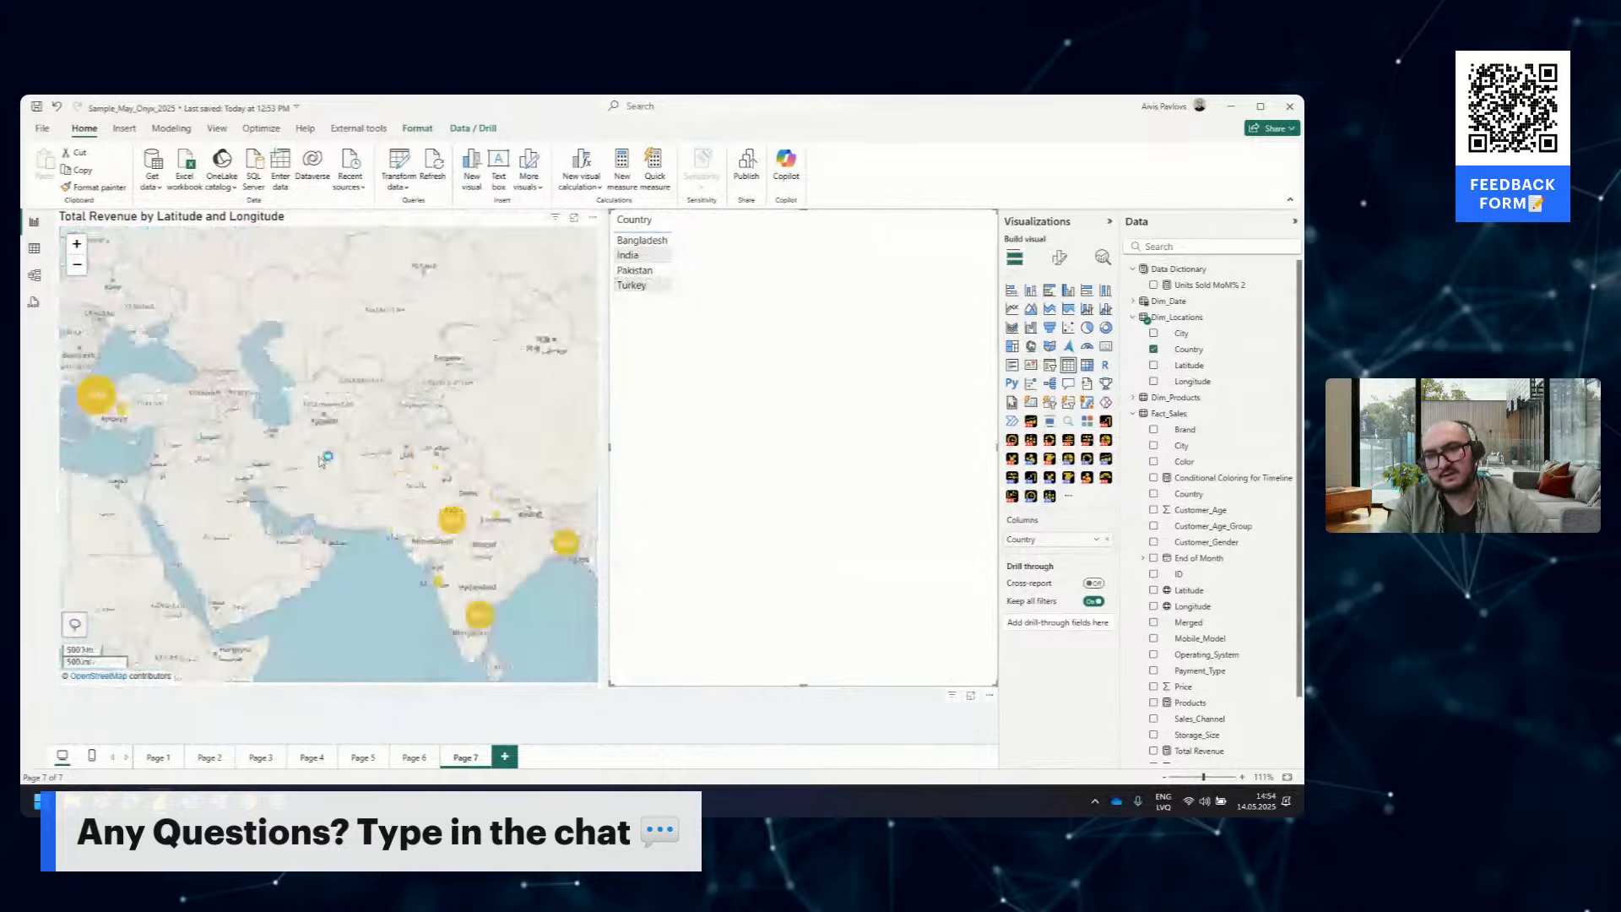
pyautogui.click(191, 415)
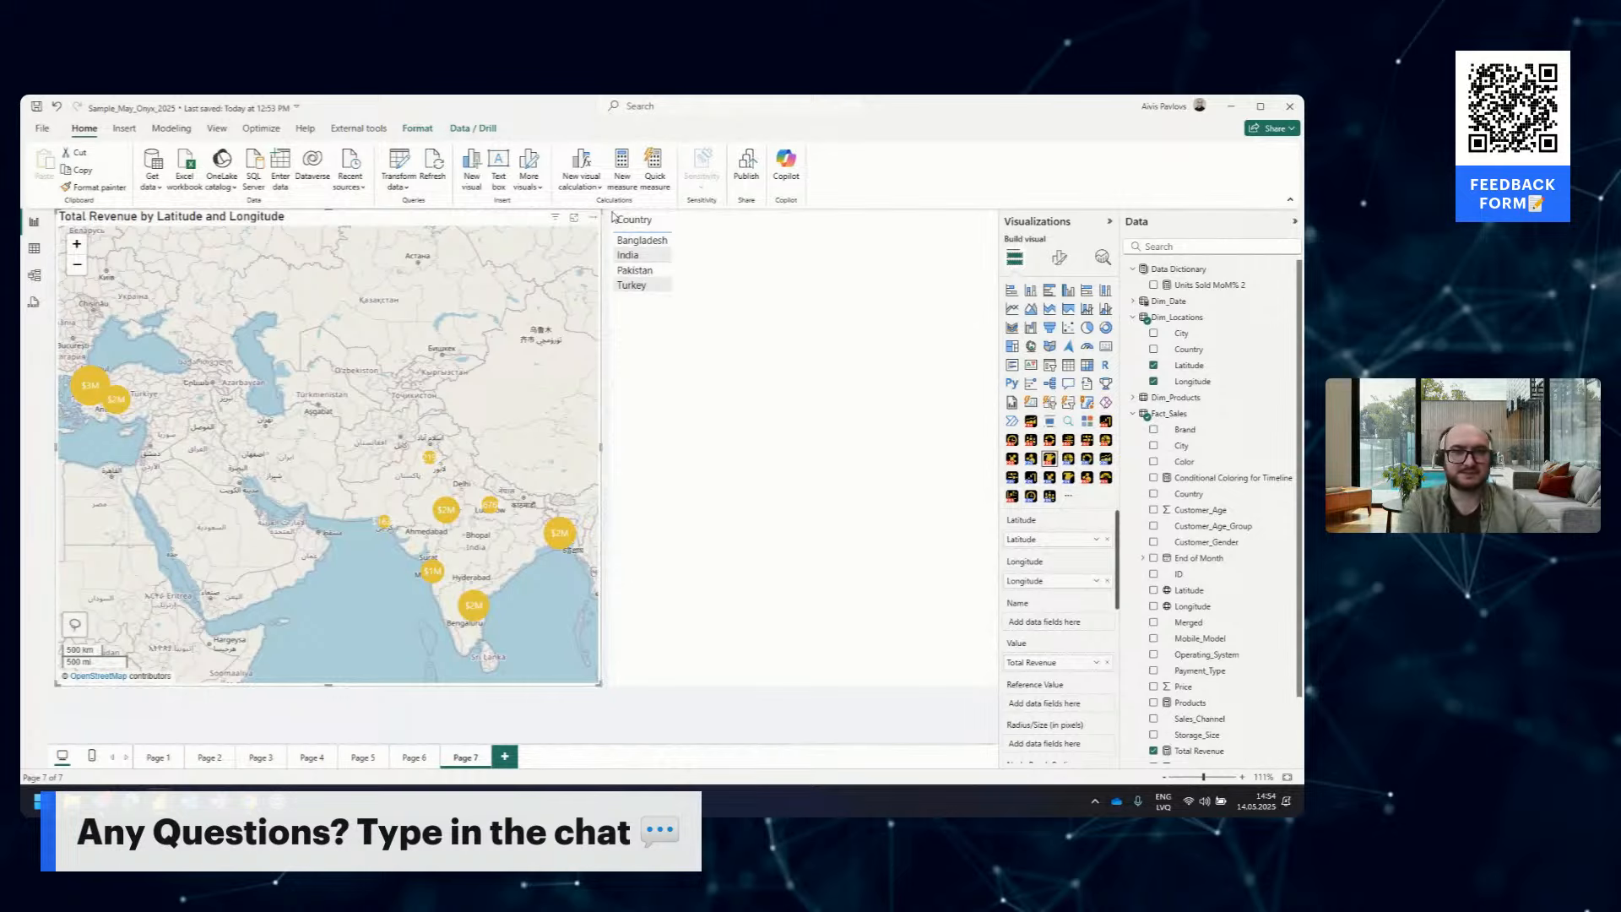
pyautogui.click(724, 220)
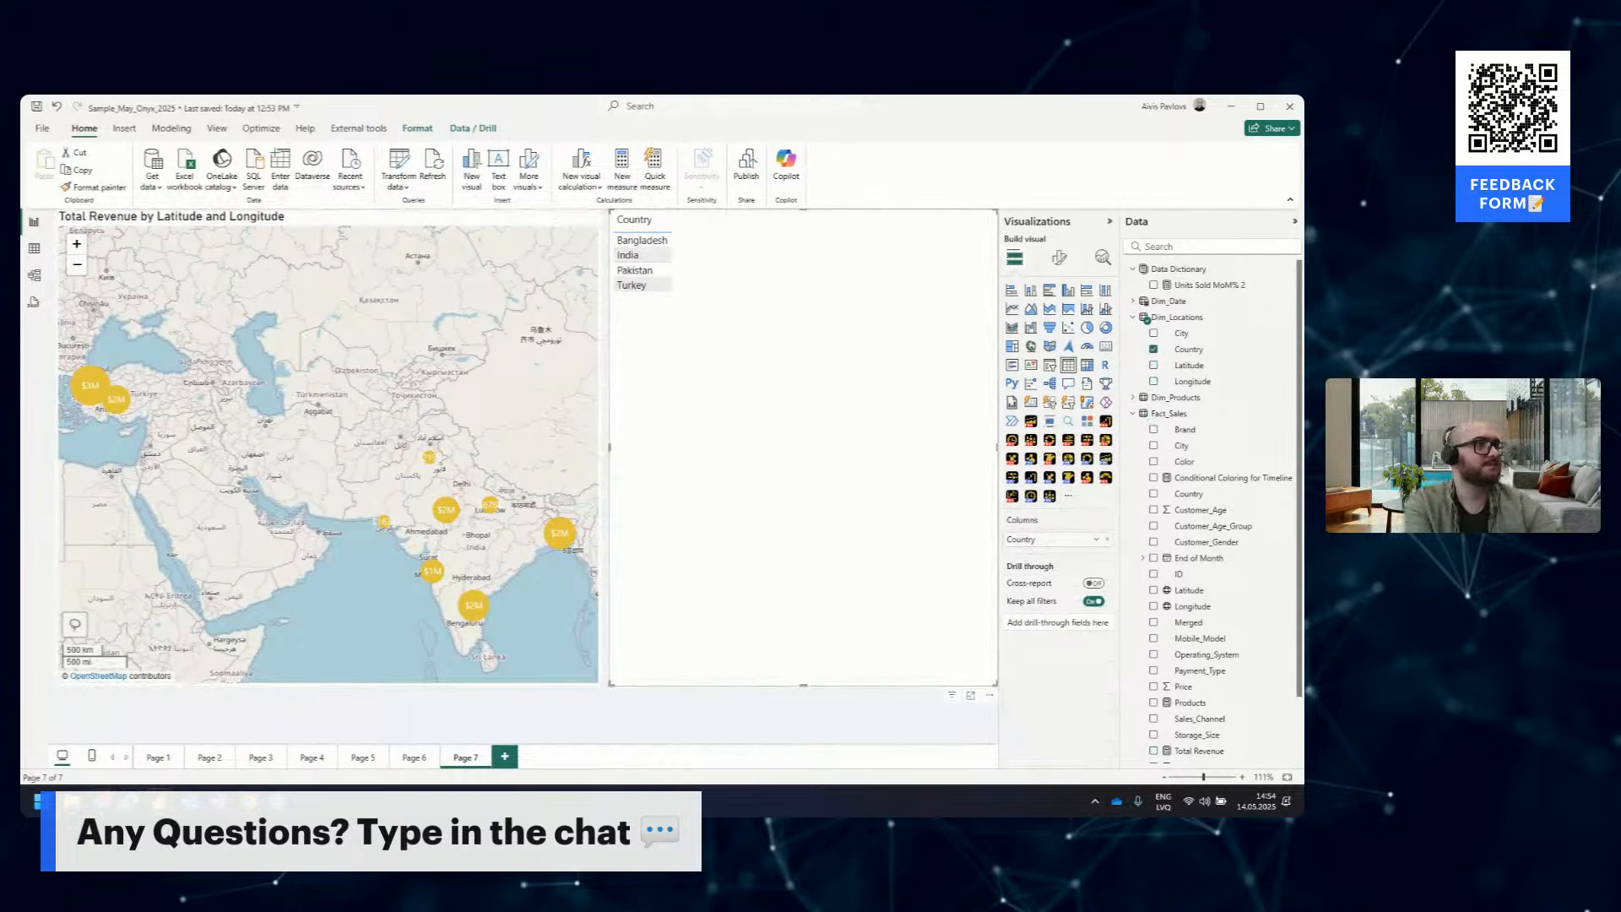
pyautogui.click(159, 759)
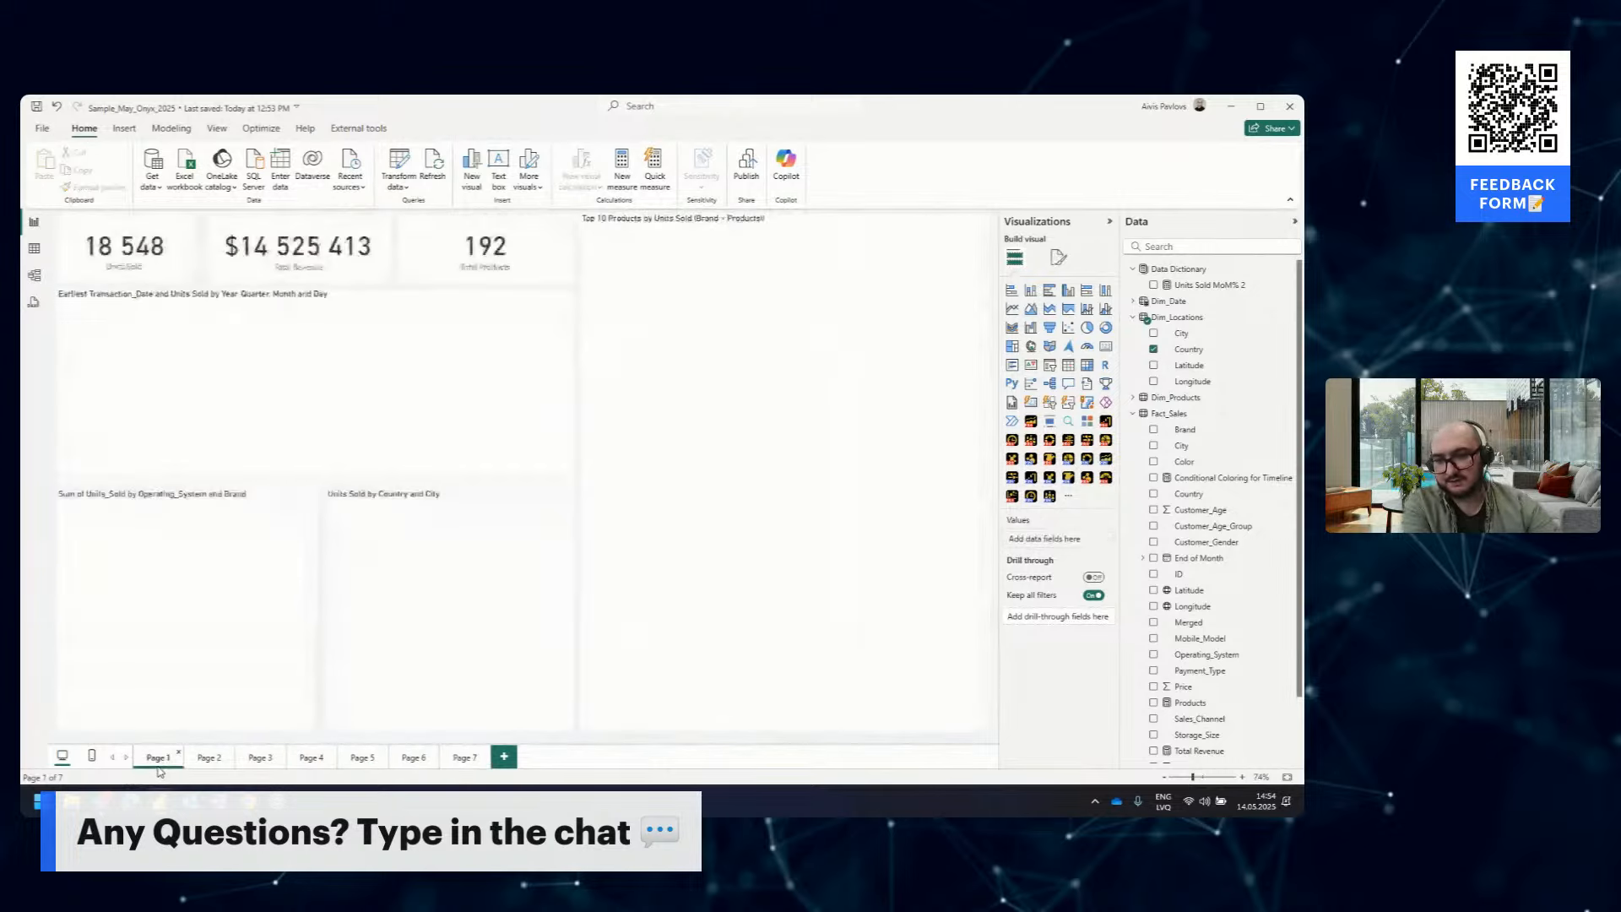
pyautogui.click(413, 757)
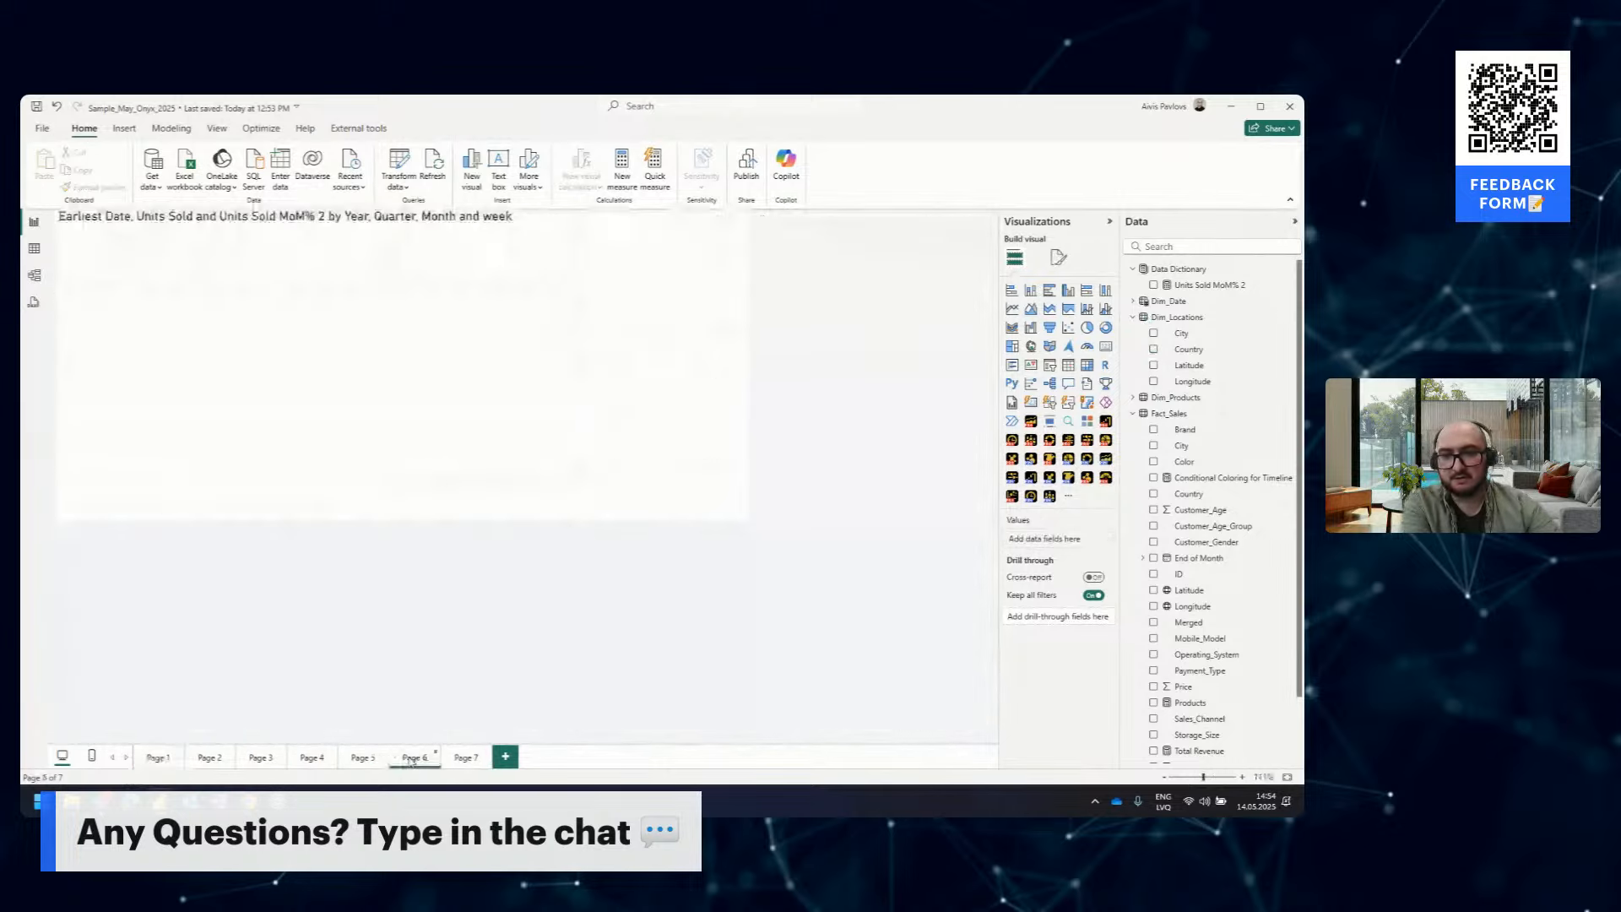
pyautogui.click(461, 757)
# Convert the Country table to a slicer and enable single select
pyautogui.click(734, 228)
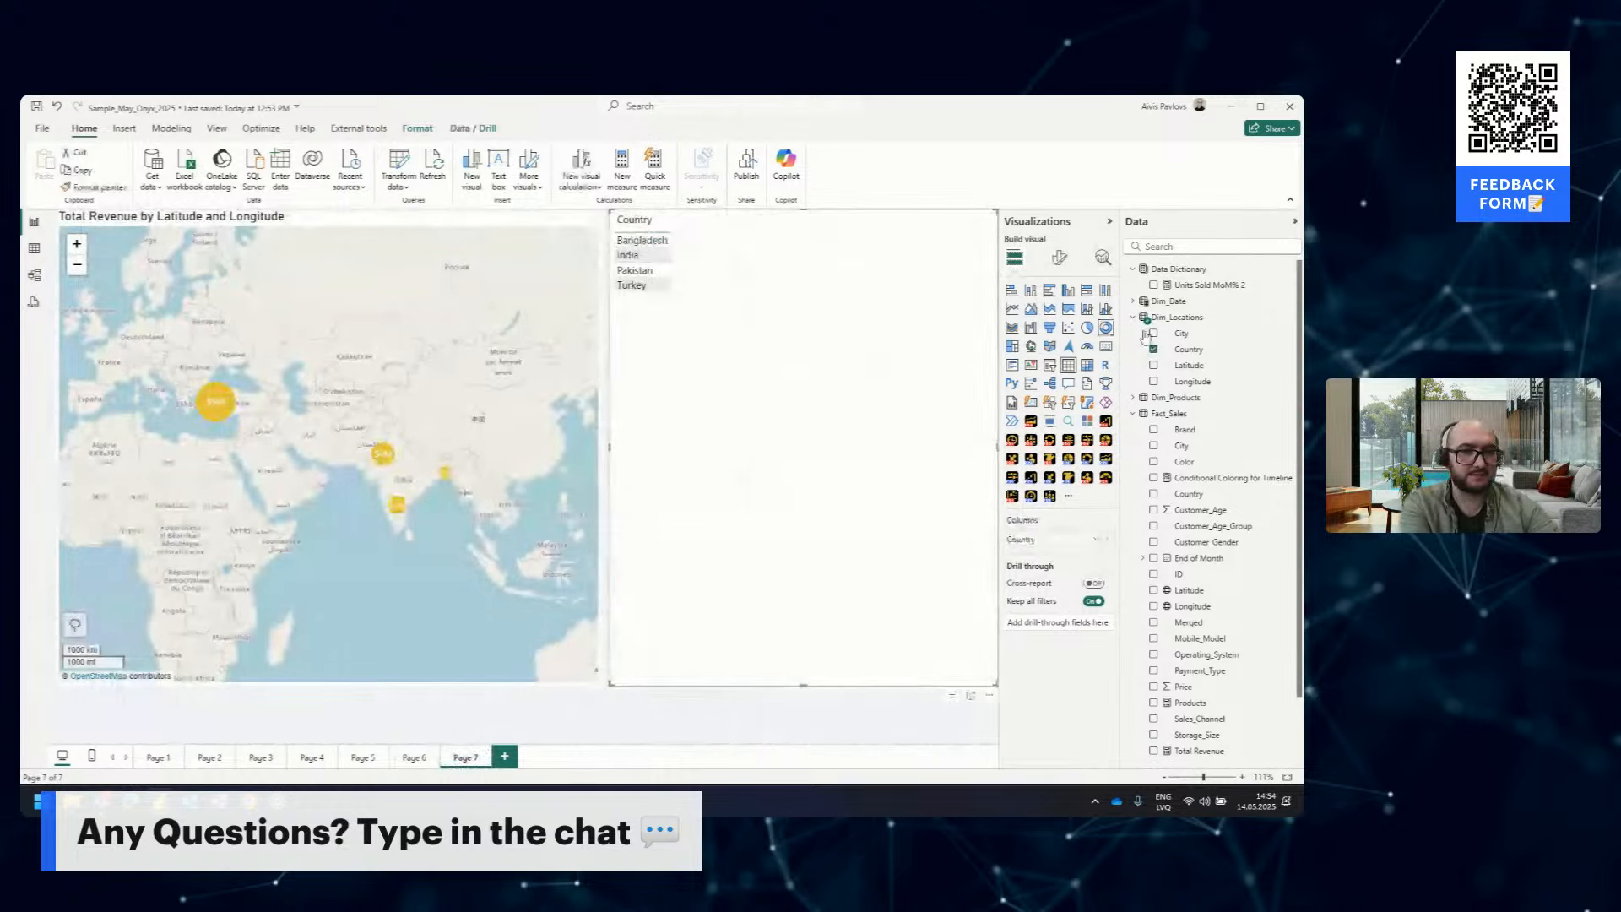
pyautogui.click(1049, 365)
pyautogui.click(1058, 258)
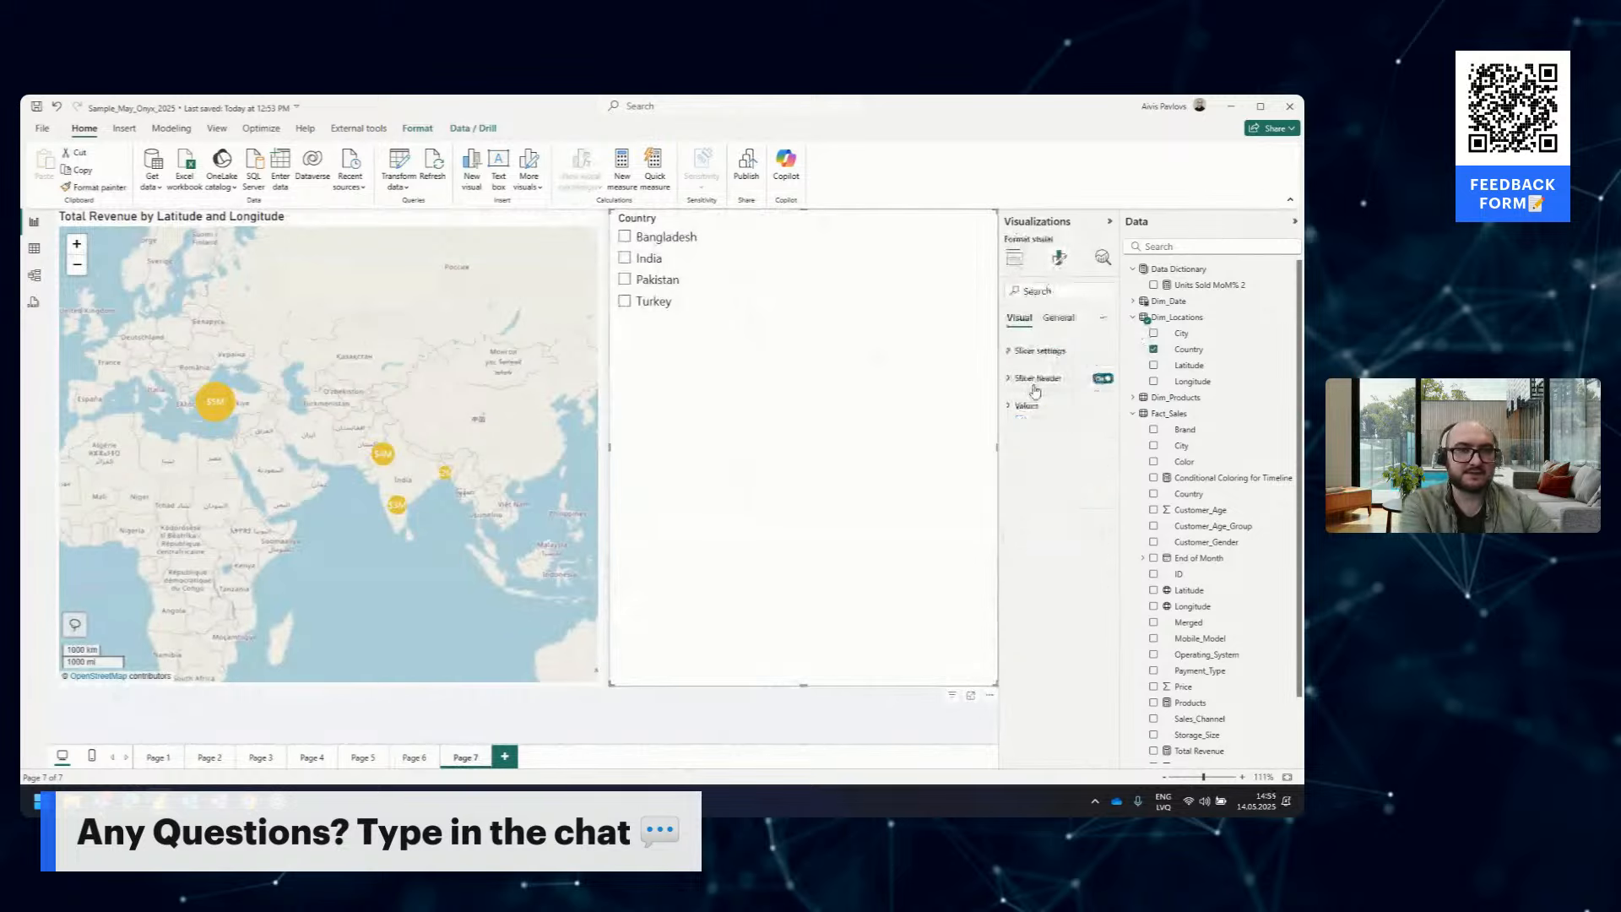
pyautogui.click(1039, 352)
pyautogui.click(1043, 450)
pyautogui.click(1097, 470)
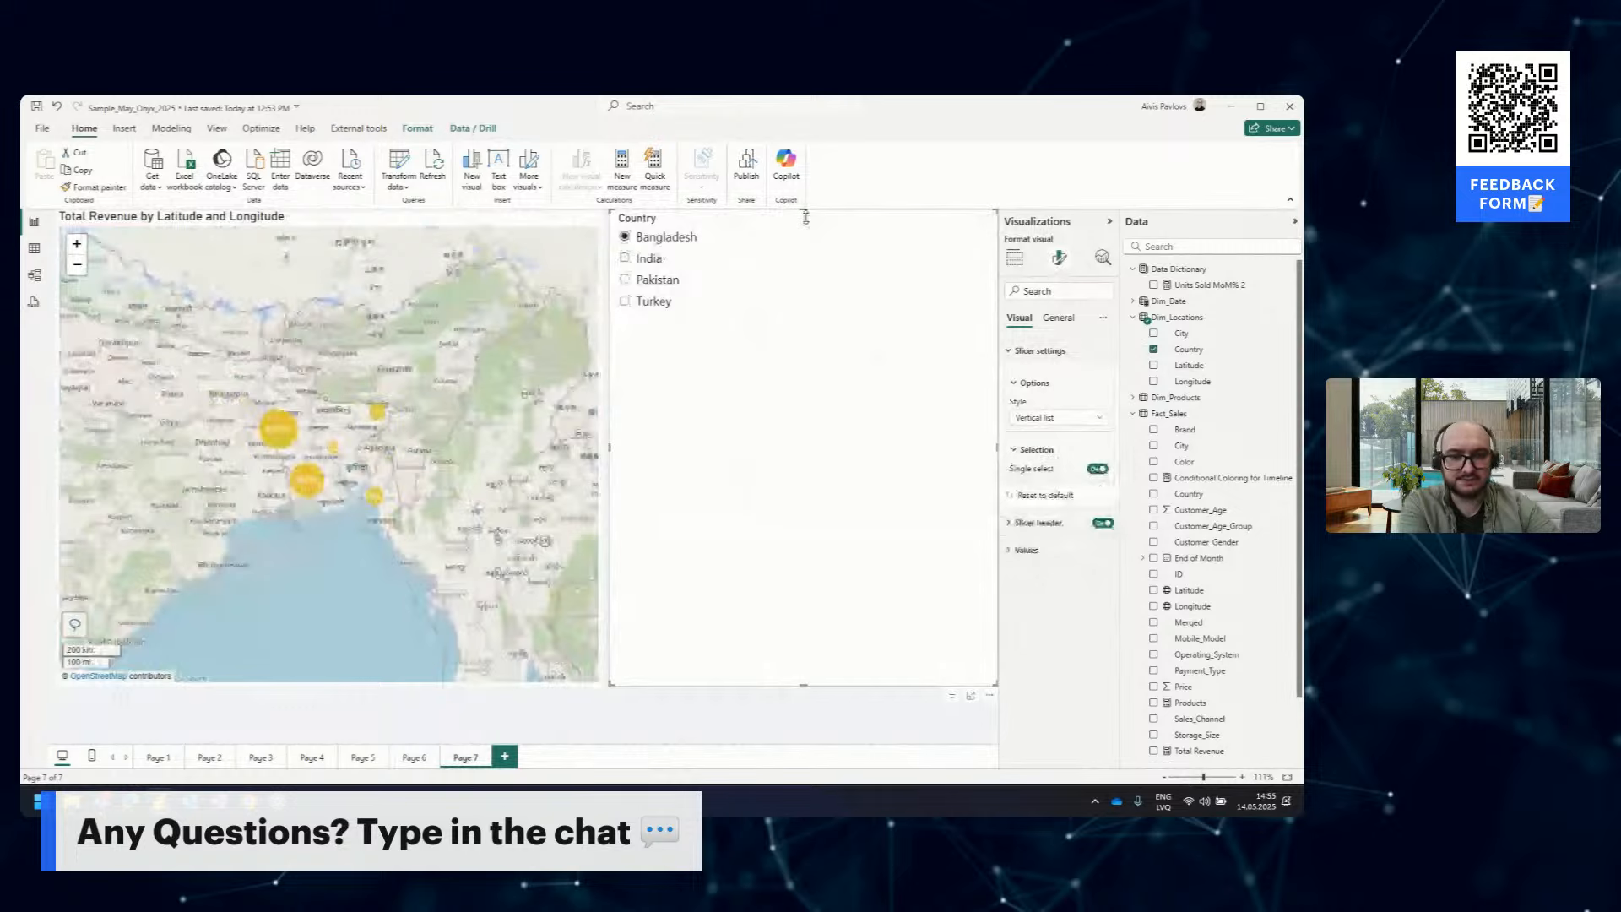
# Shrink the Country slicer to fit its list and select Turkey to filter the map
pyautogui.moveTo(806, 218); pyautogui.dragTo(812, 269)
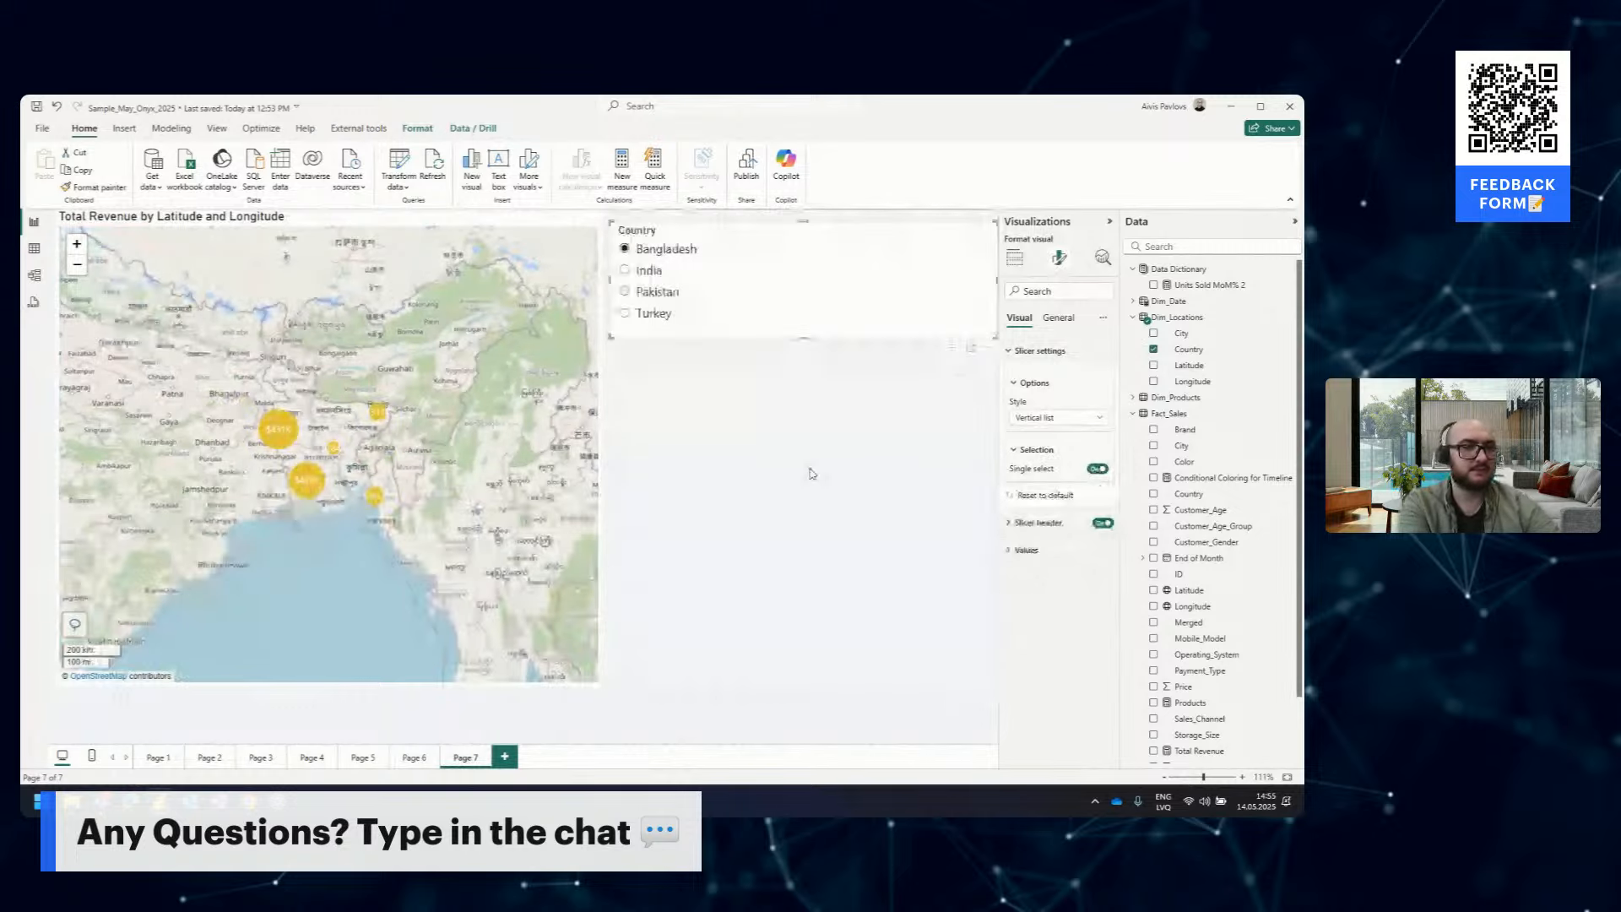
pyautogui.click(810, 473)
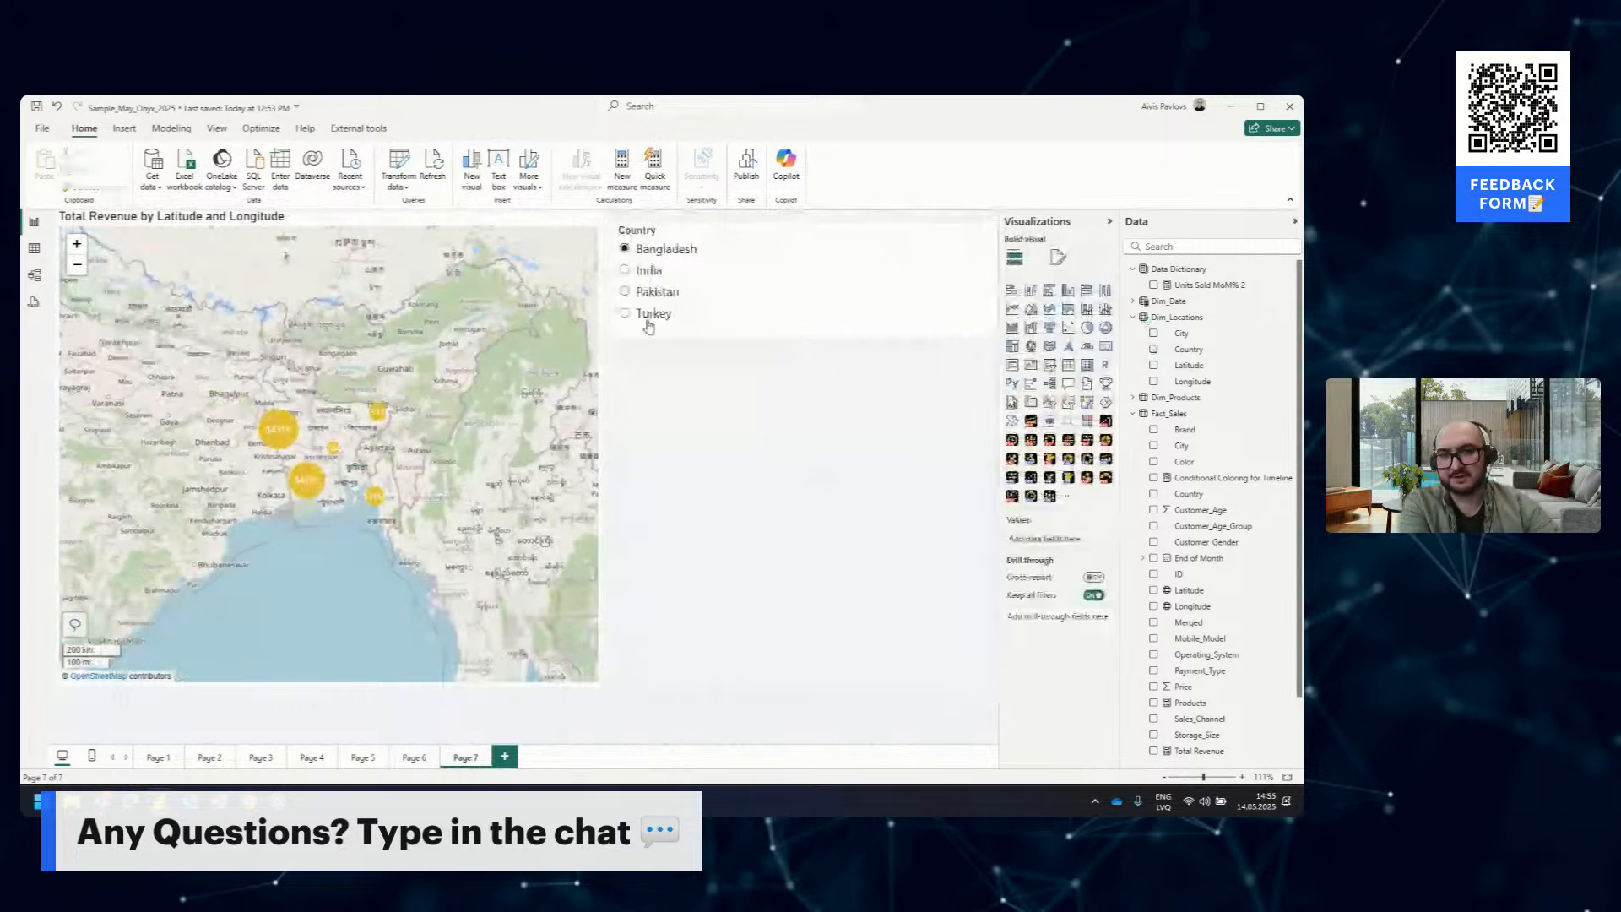
pyautogui.click(652, 315)
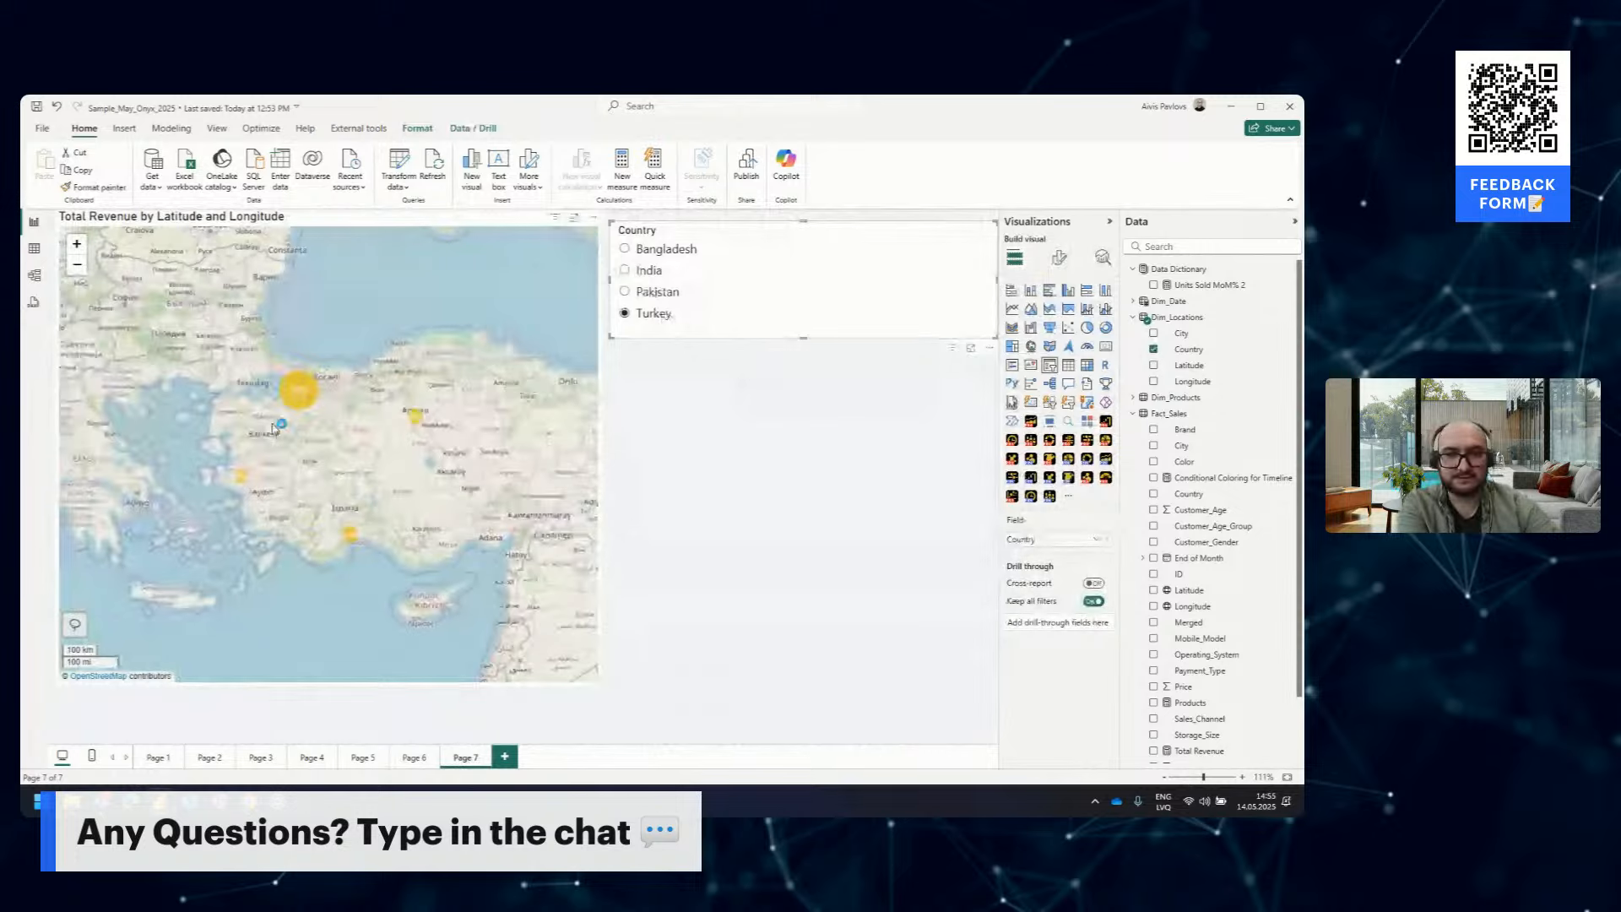
pyautogui.scroll(2, 291, 413)
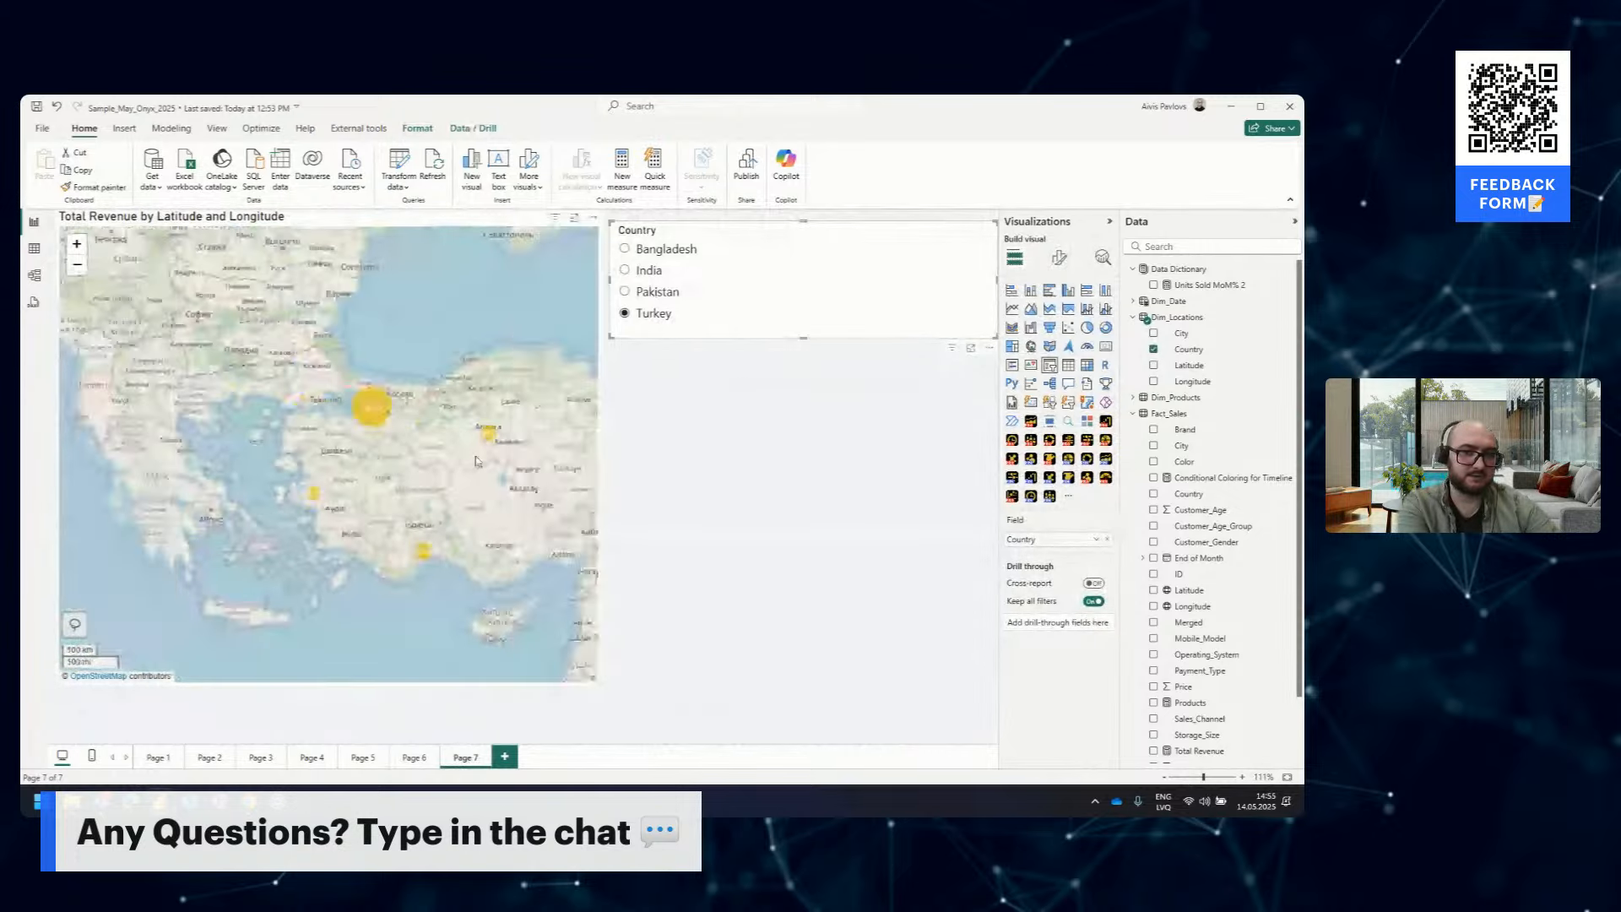
# Set the map's cluster fill color to purple in its node settings
pyautogui.moveTo(435, 456); pyautogui.dragTo(427, 456)
pyautogui.click(1059, 257)
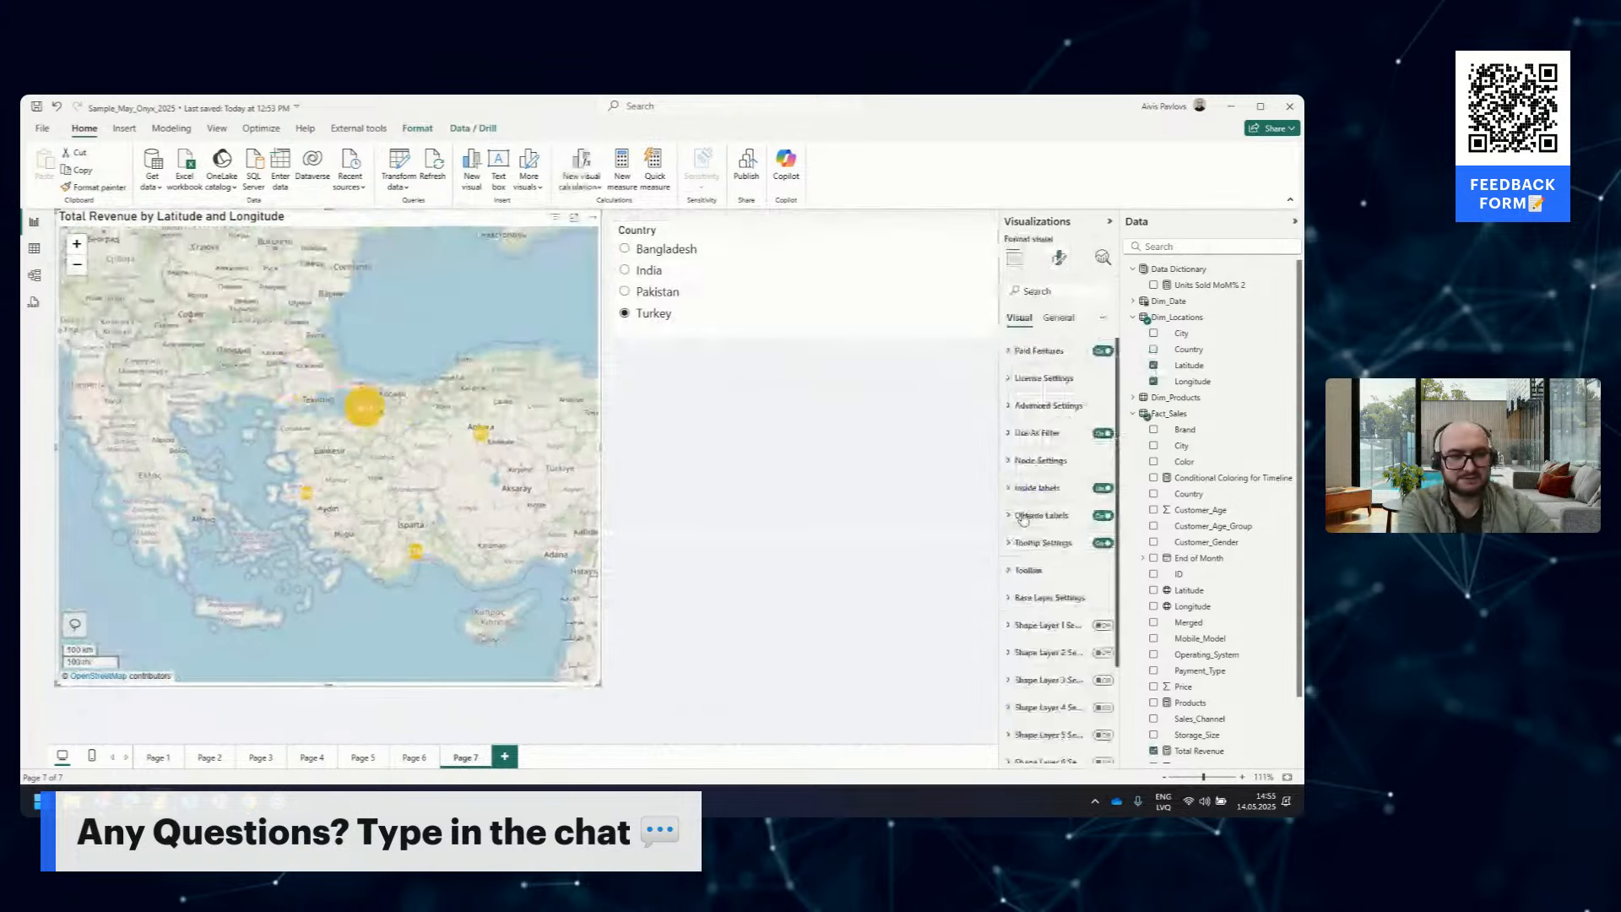
pyautogui.click(1040, 460)
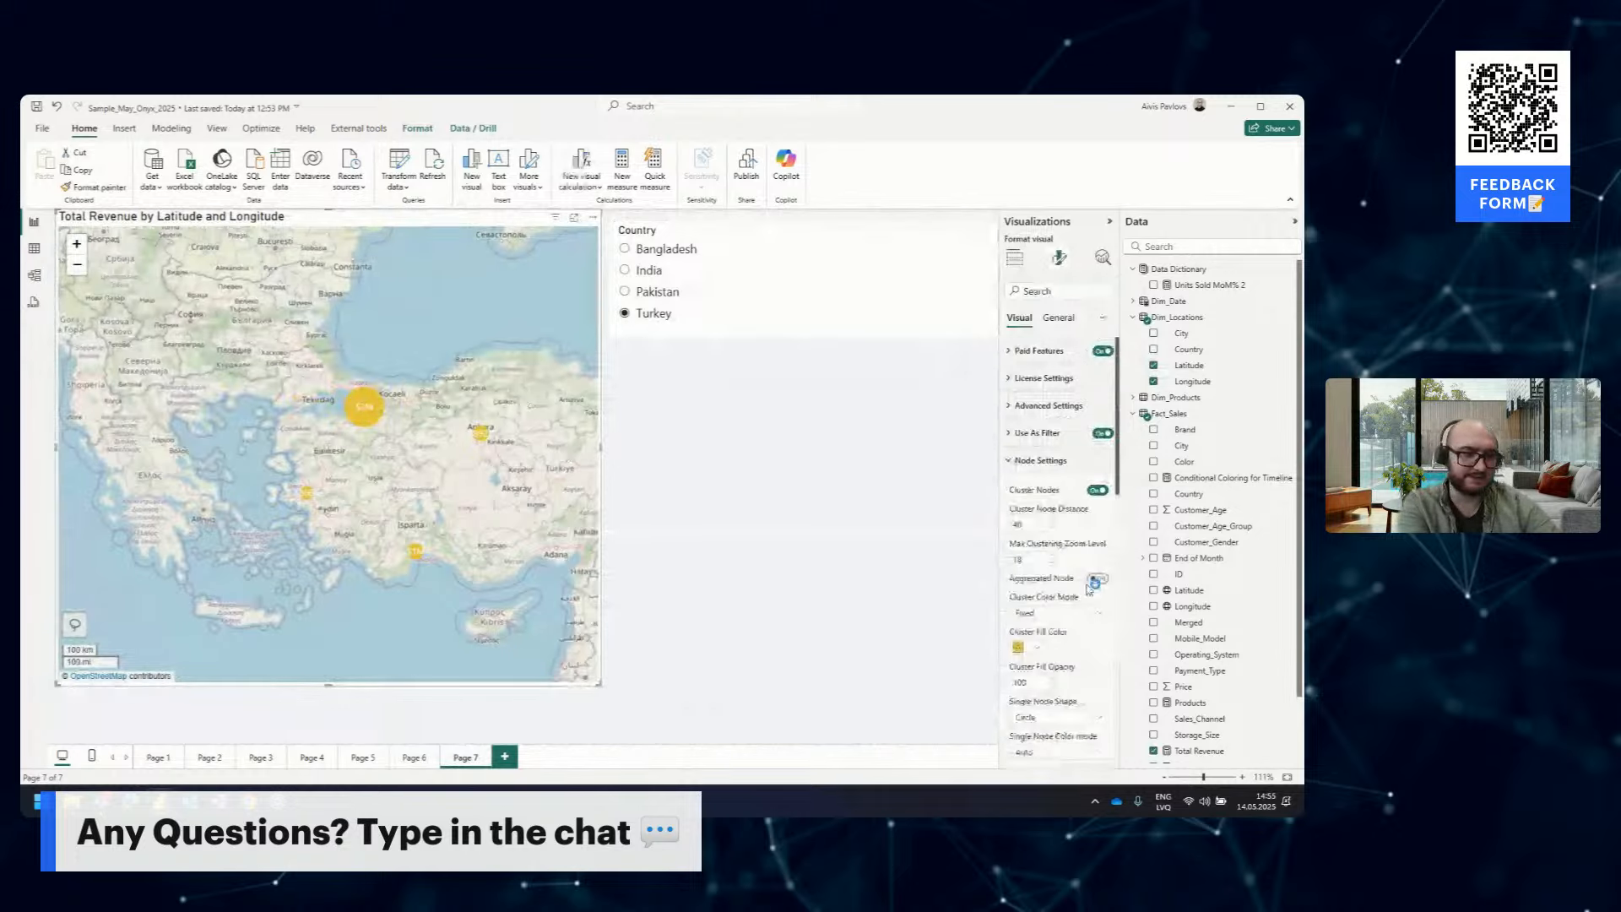
pyautogui.click(1035, 649)
pyautogui.click(1066, 590)
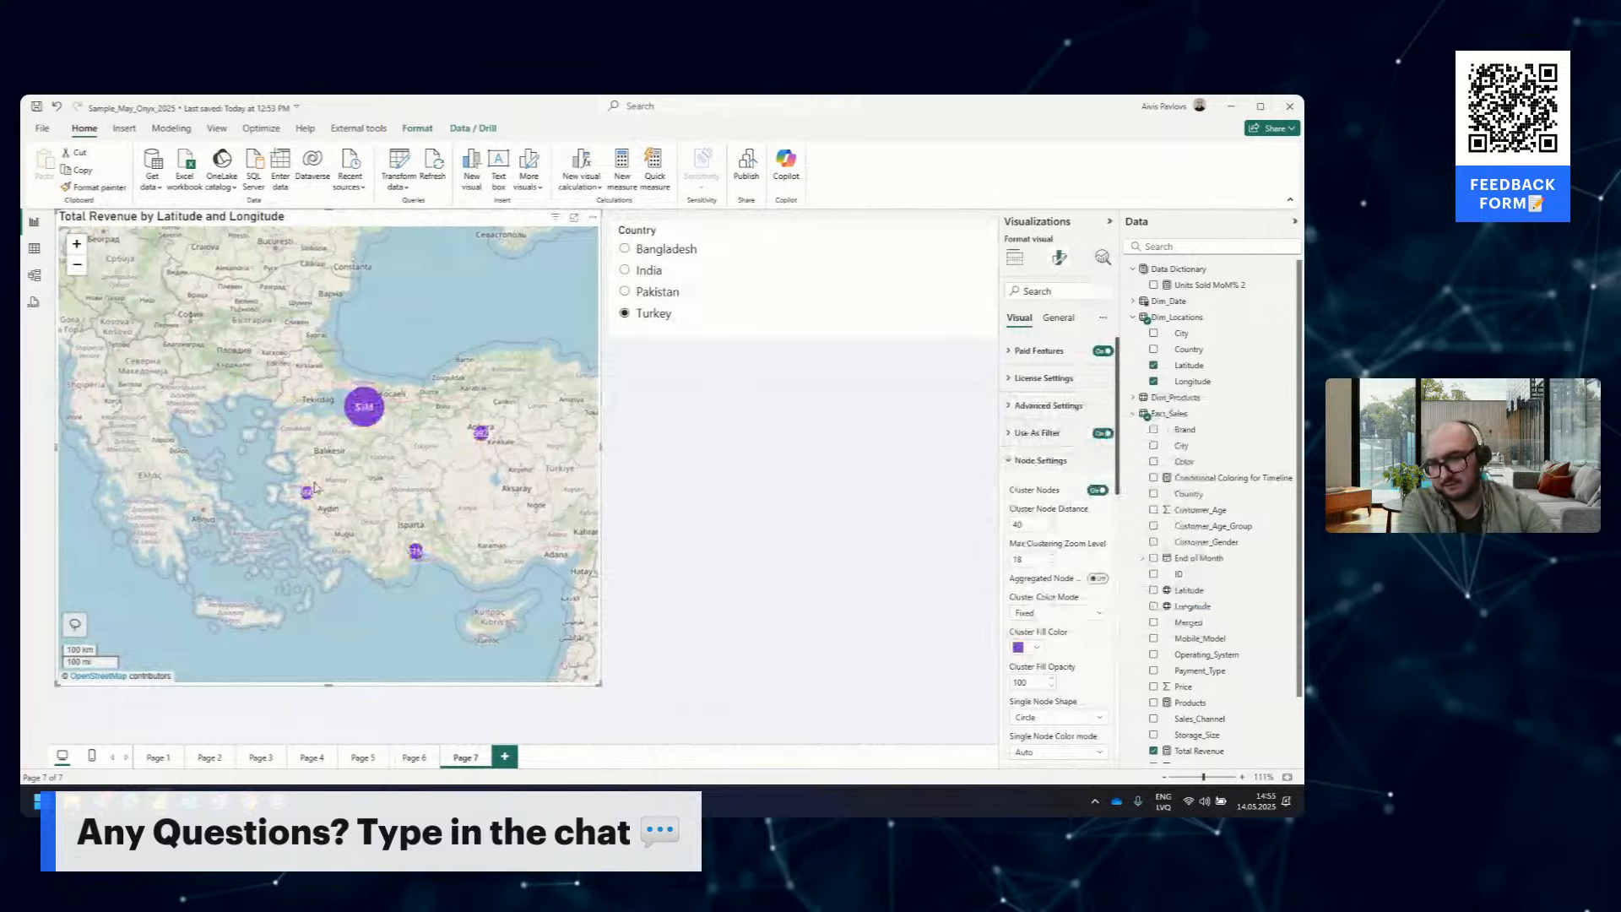
# Set the map nodes' value label position to Outside
pyautogui.scroll(-3, 1046, 568)
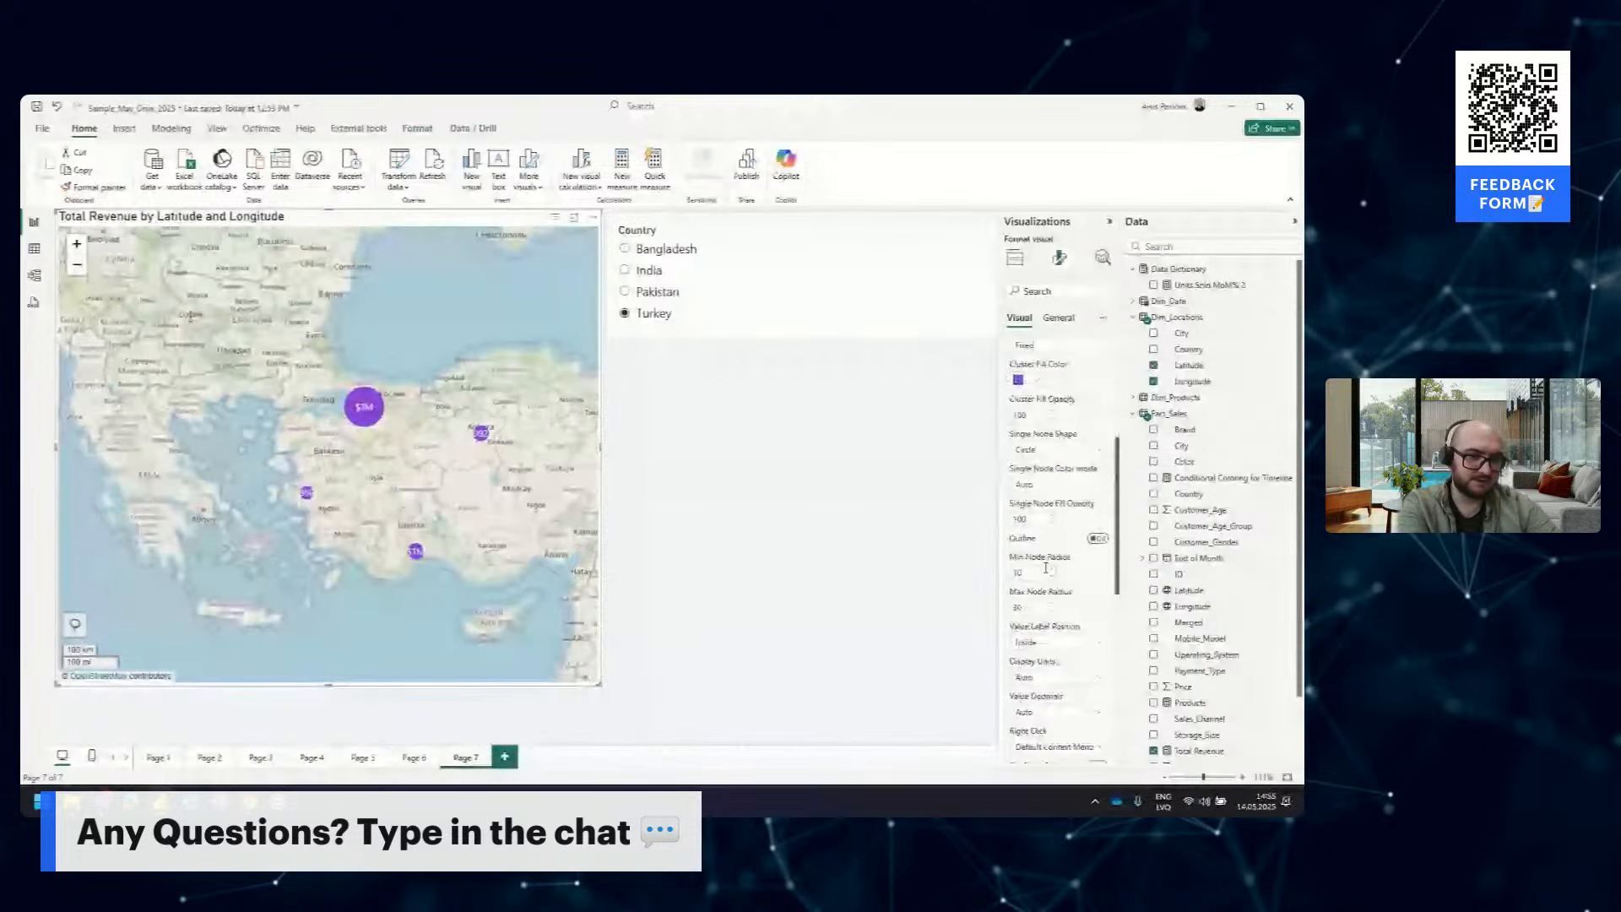
pyautogui.scroll(-2, 1046, 568)
pyautogui.click(1056, 509)
pyautogui.click(1041, 536)
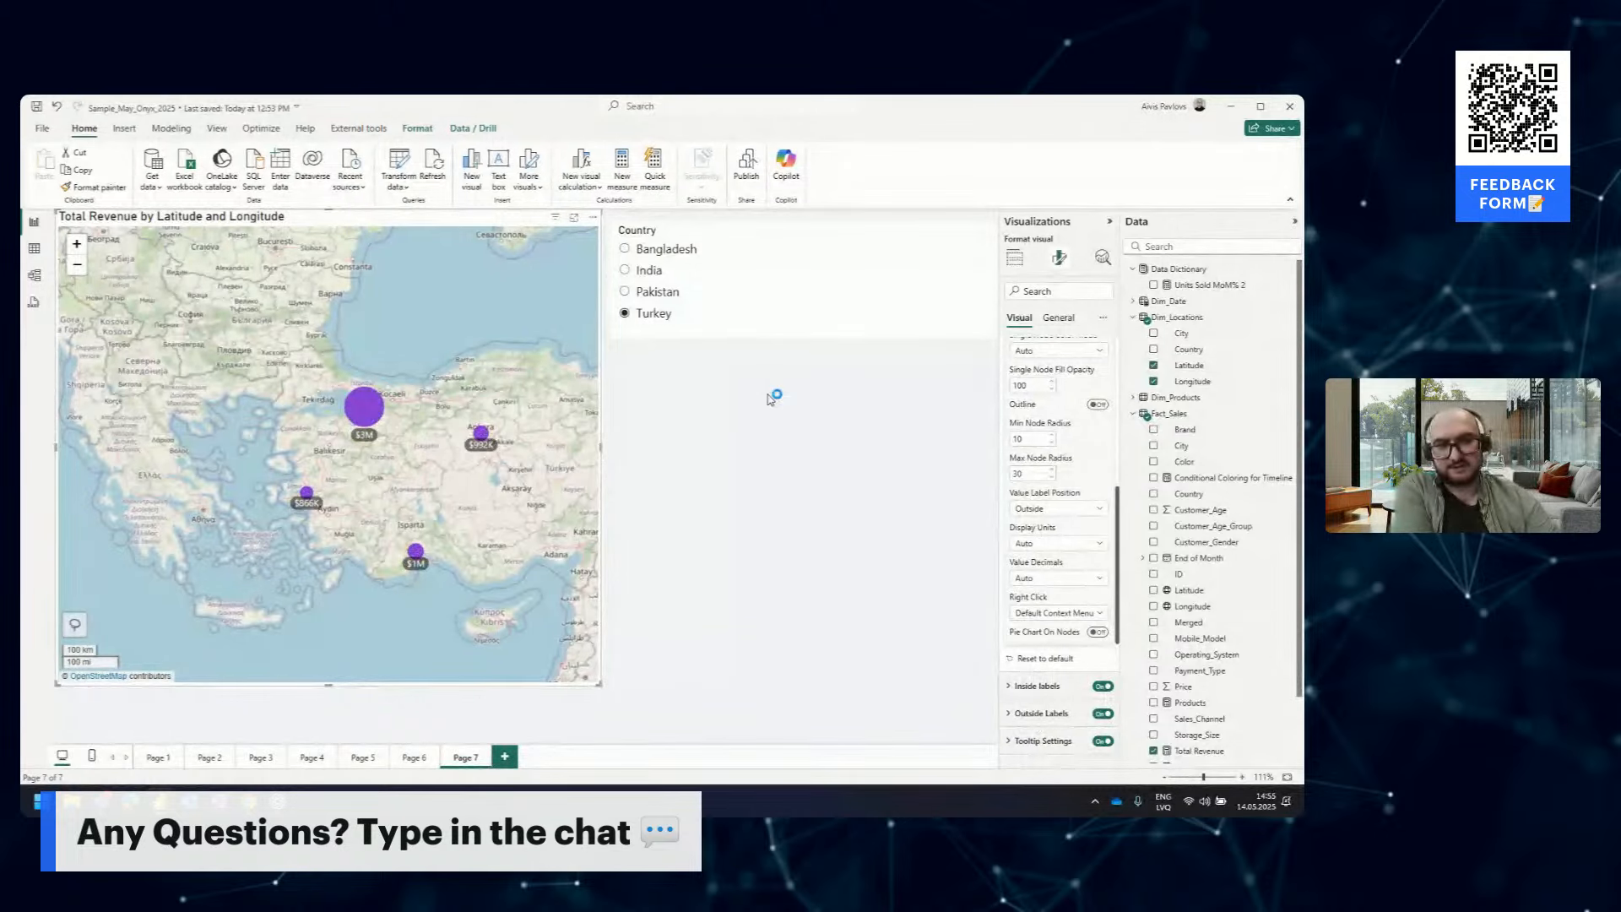
# Turn the map's node clustering off and back on to compare how the nodes display
pyautogui.scroll(4, 1089, 422)
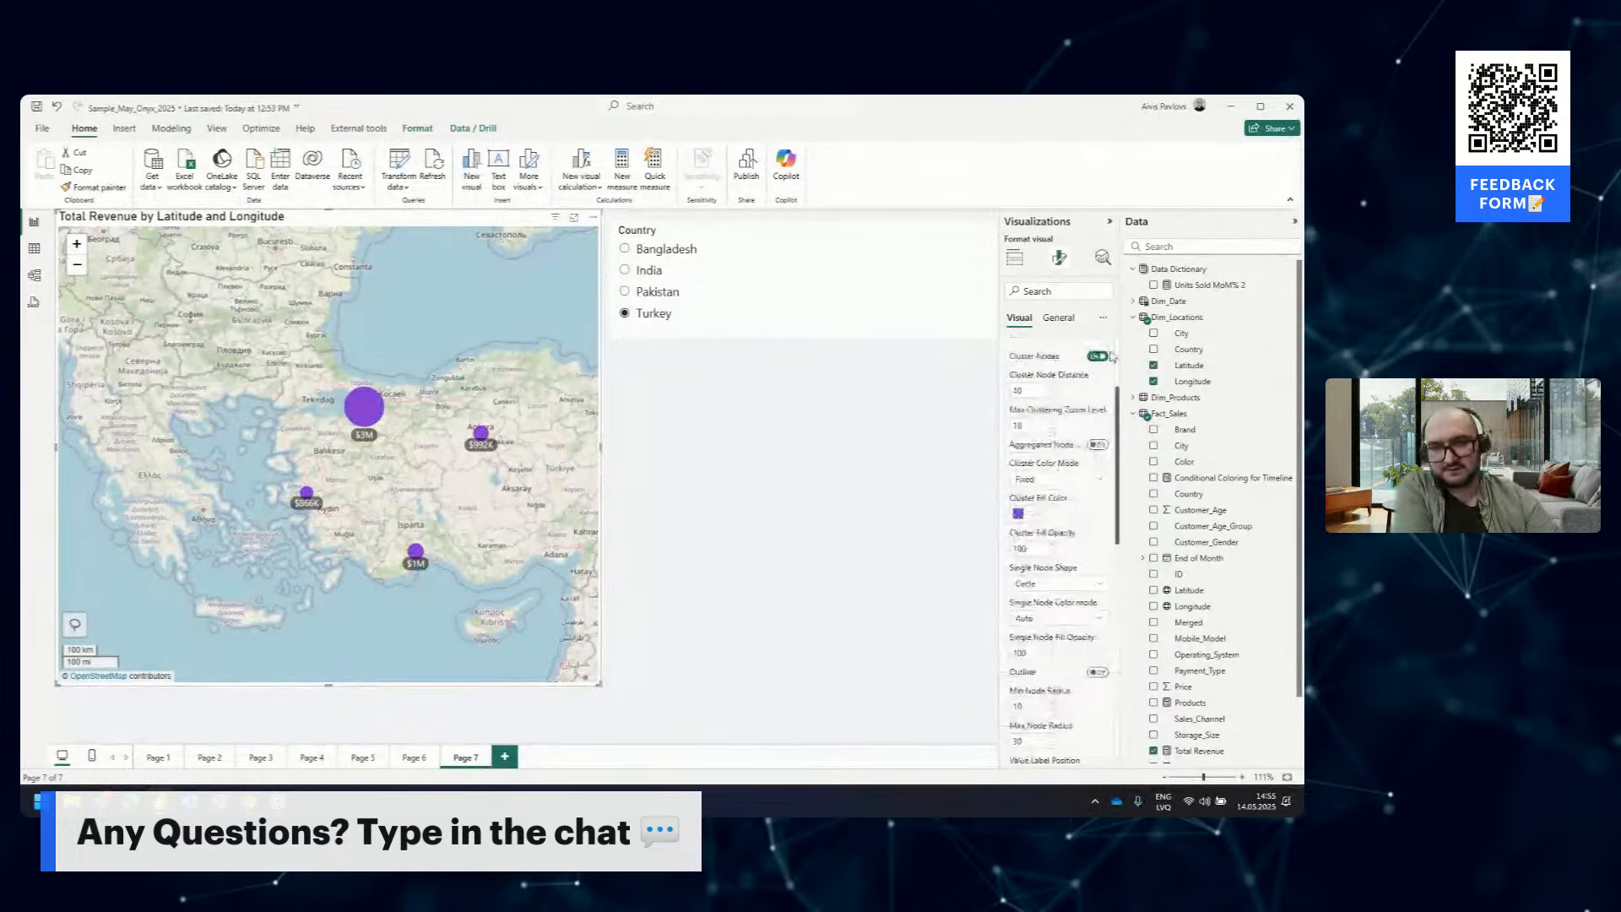
pyautogui.click(1098, 357)
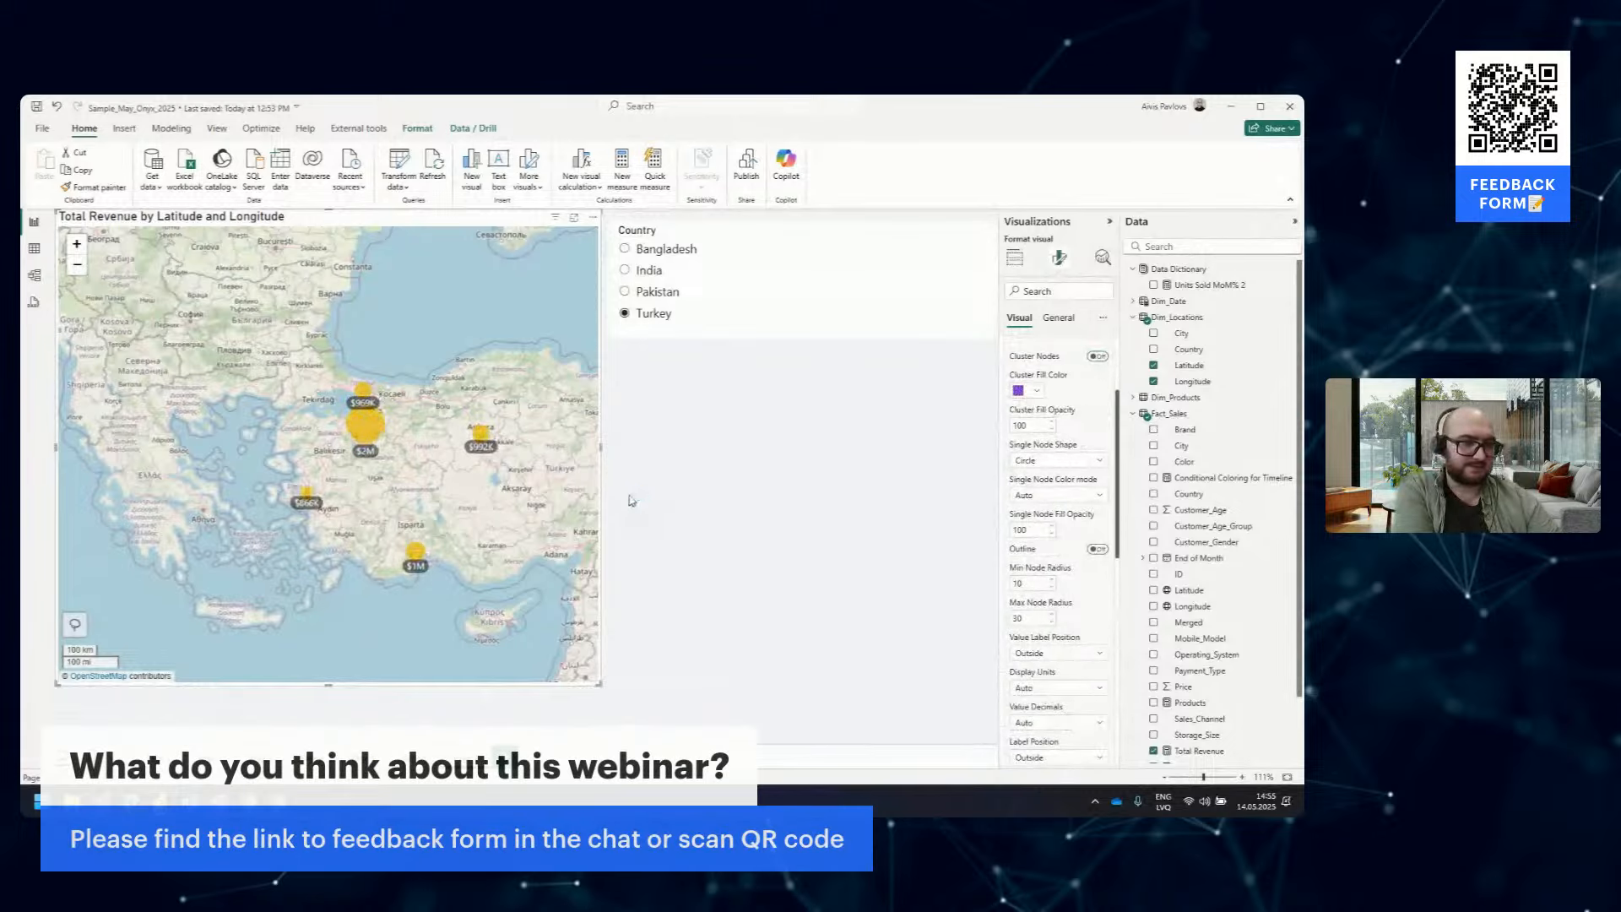
pyautogui.click(1097, 357)
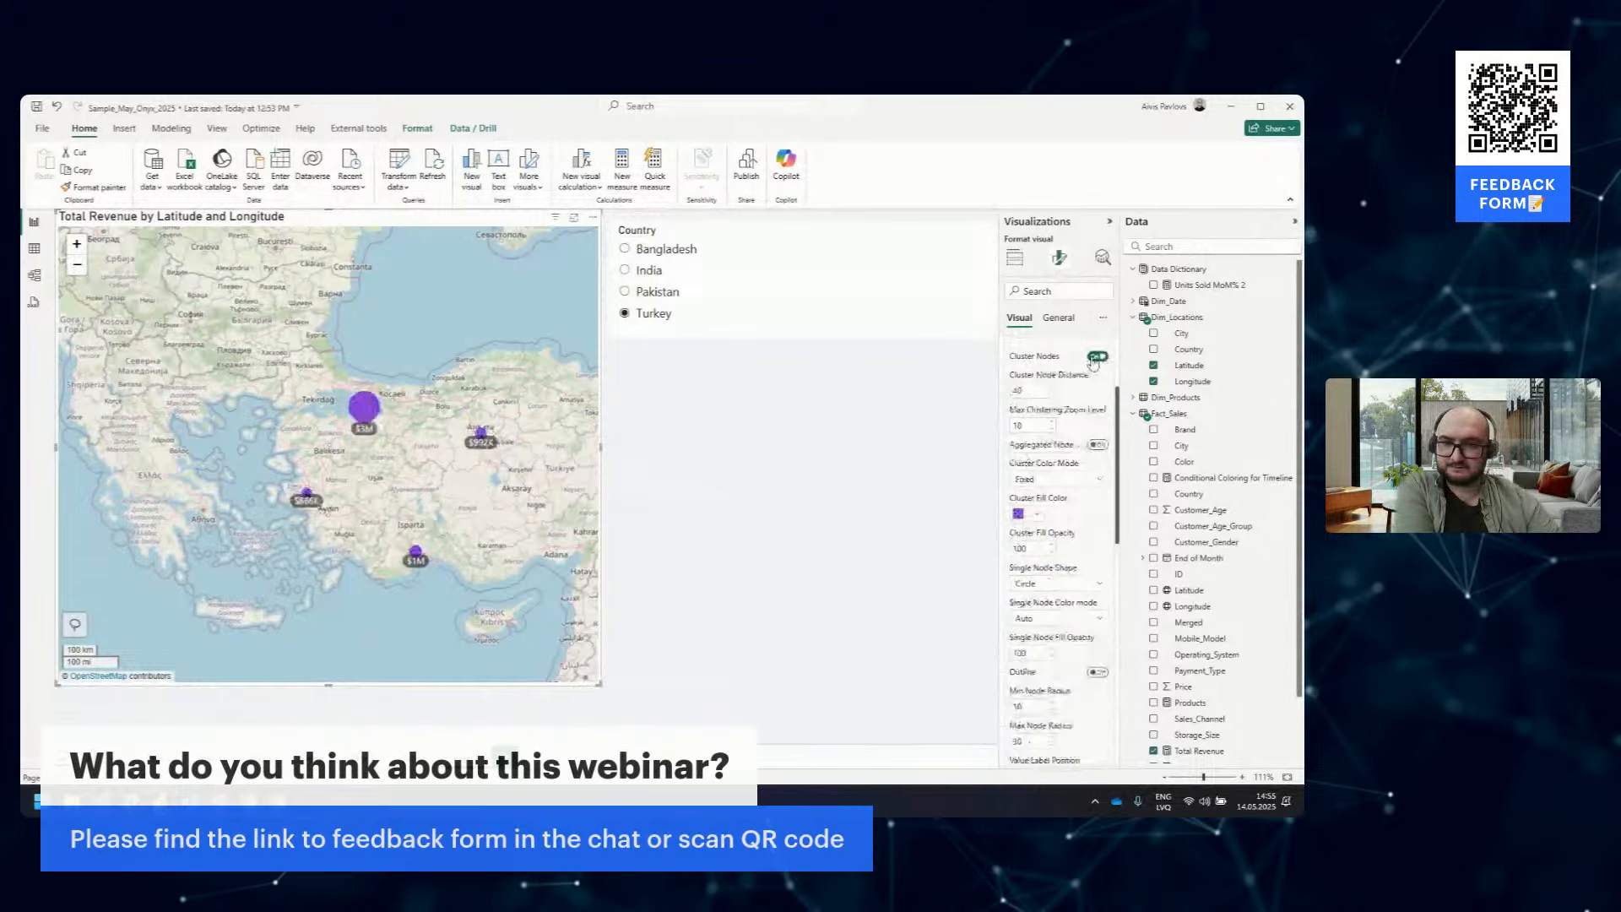
# Add the City field from Dim_Locations to the map's Category
pyautogui.click(1018, 259)
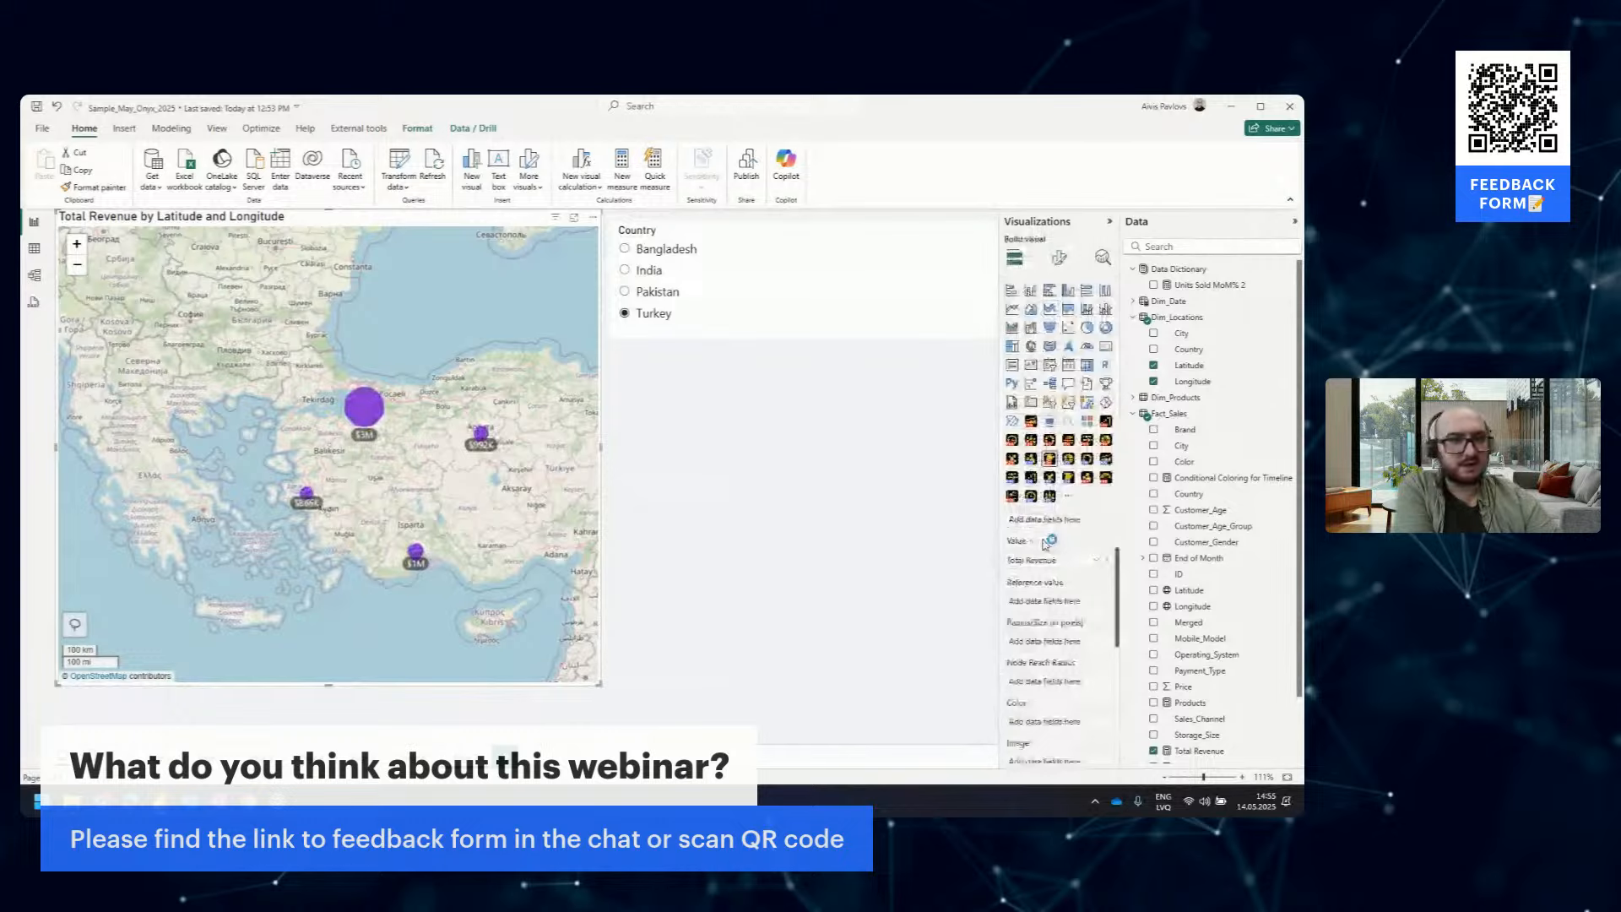
pyautogui.scroll(-1, 1046, 543)
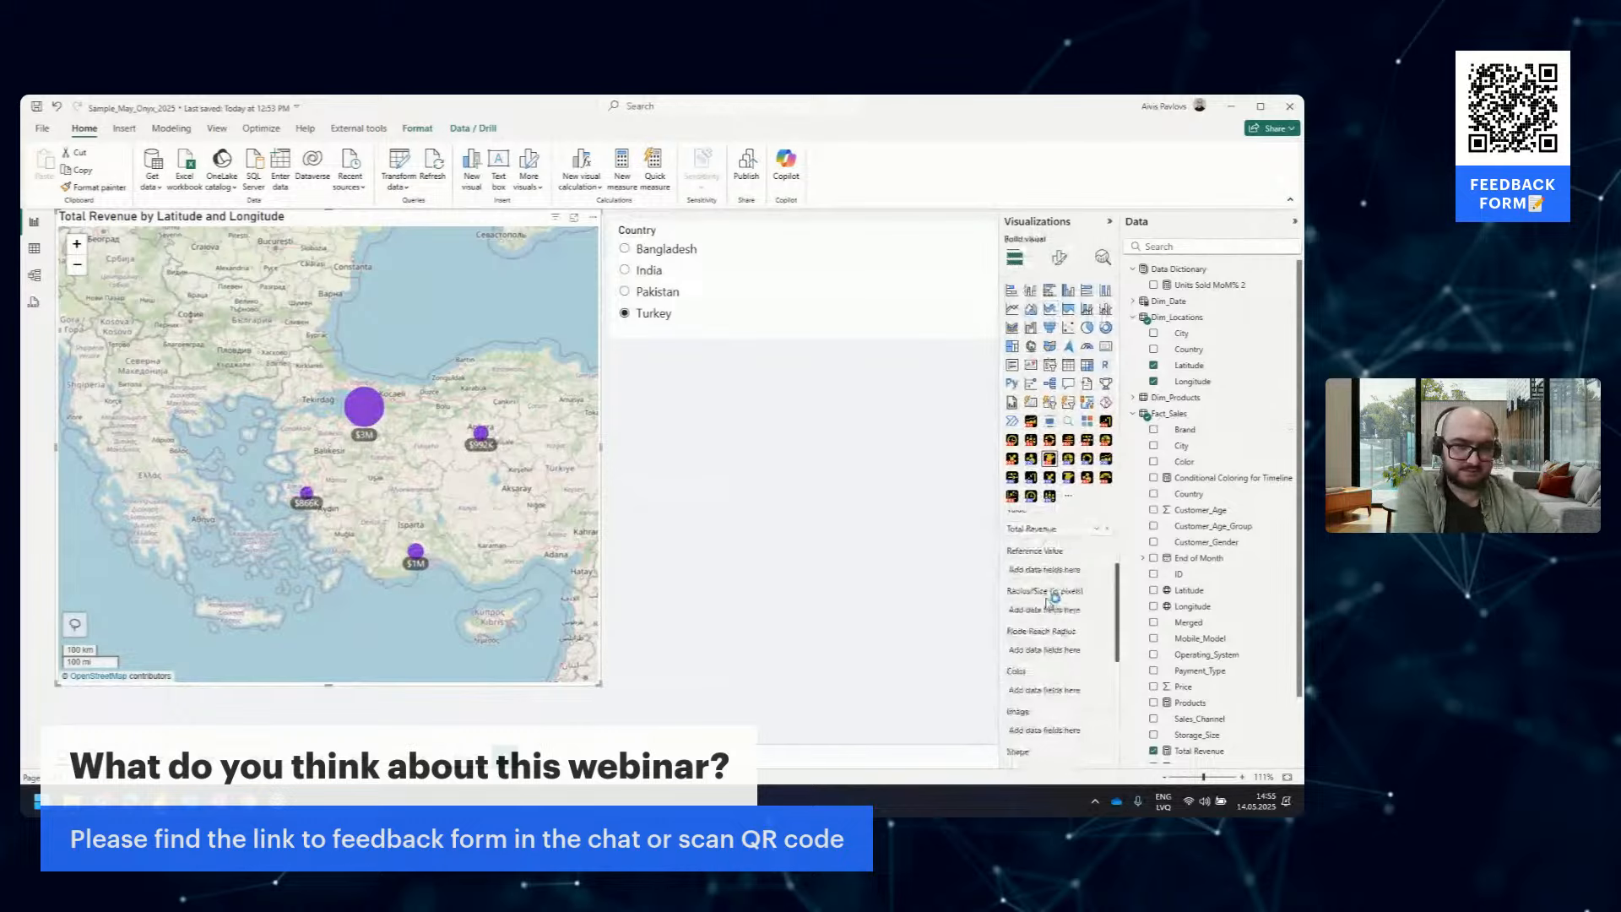
pyautogui.scroll(-2, 1061, 647)
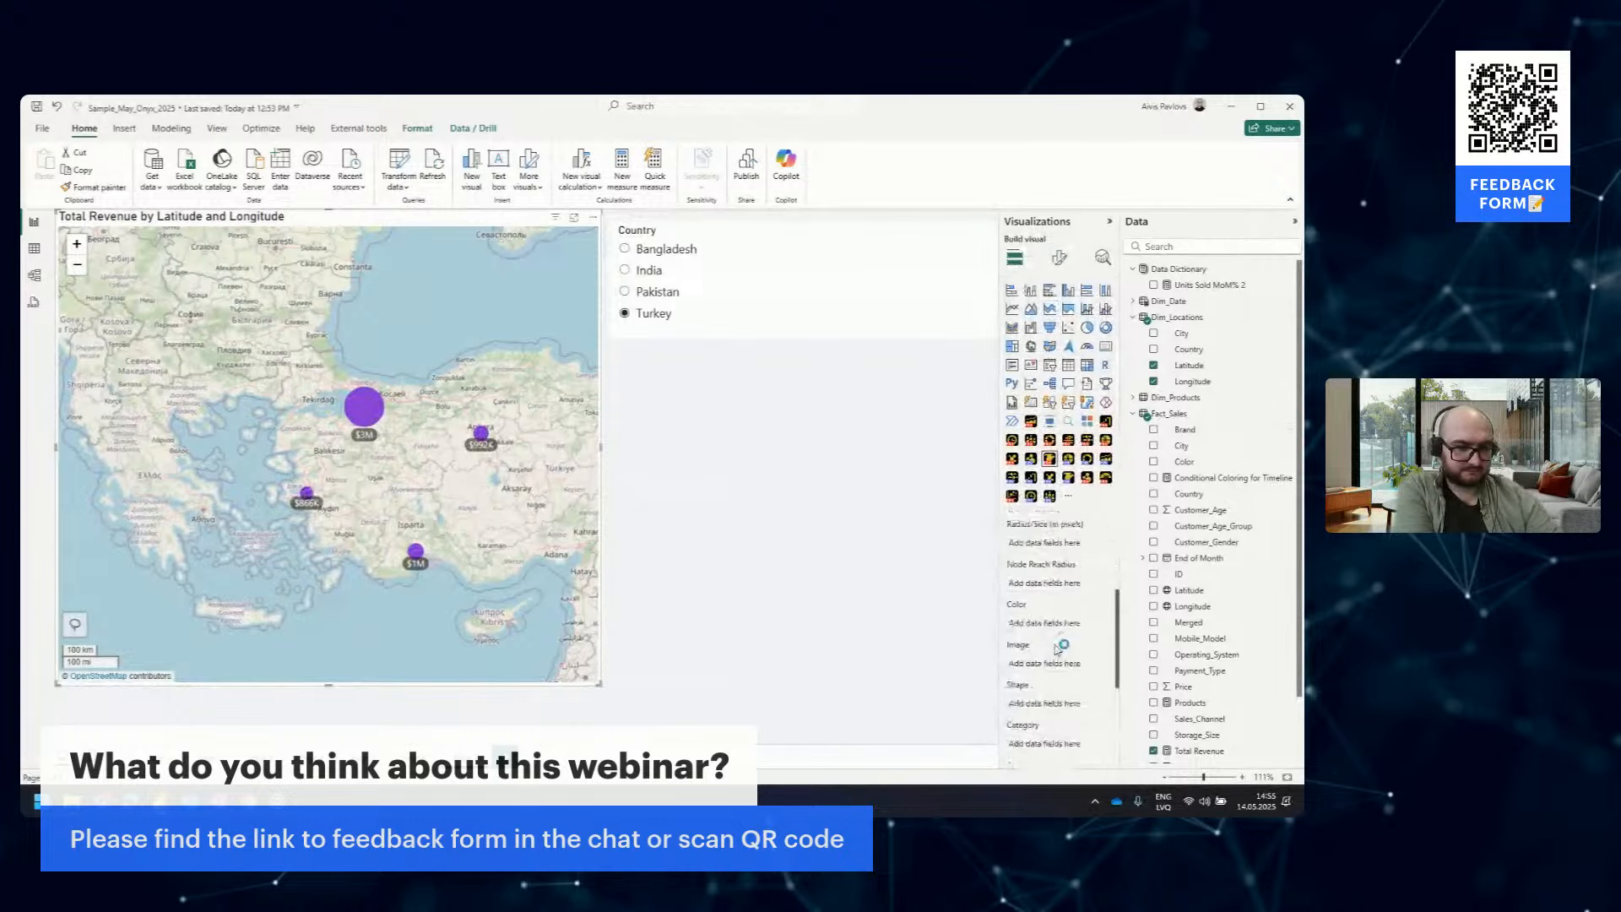
pyautogui.scroll(-2, 1061, 647)
pyautogui.moveTo(1195, 338); pyautogui.dragTo(1050, 675)
# Enable Pie Chart On Nodes in the map's node settings and inspect the city breakdown at several map scales
pyautogui.click(1059, 258)
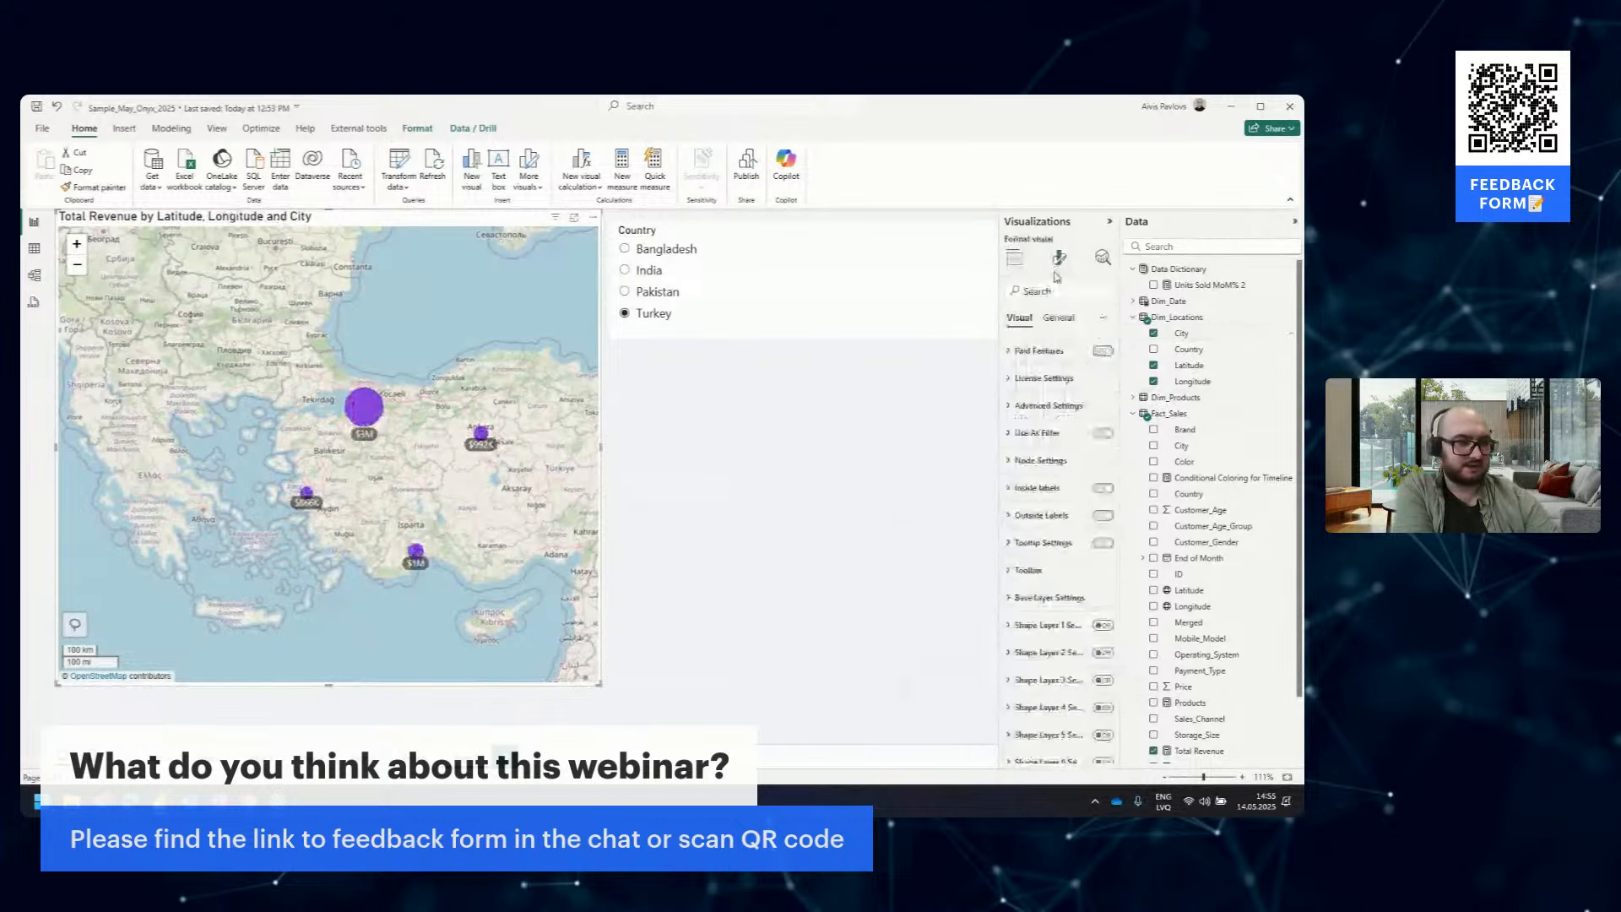
pyautogui.click(1040, 460)
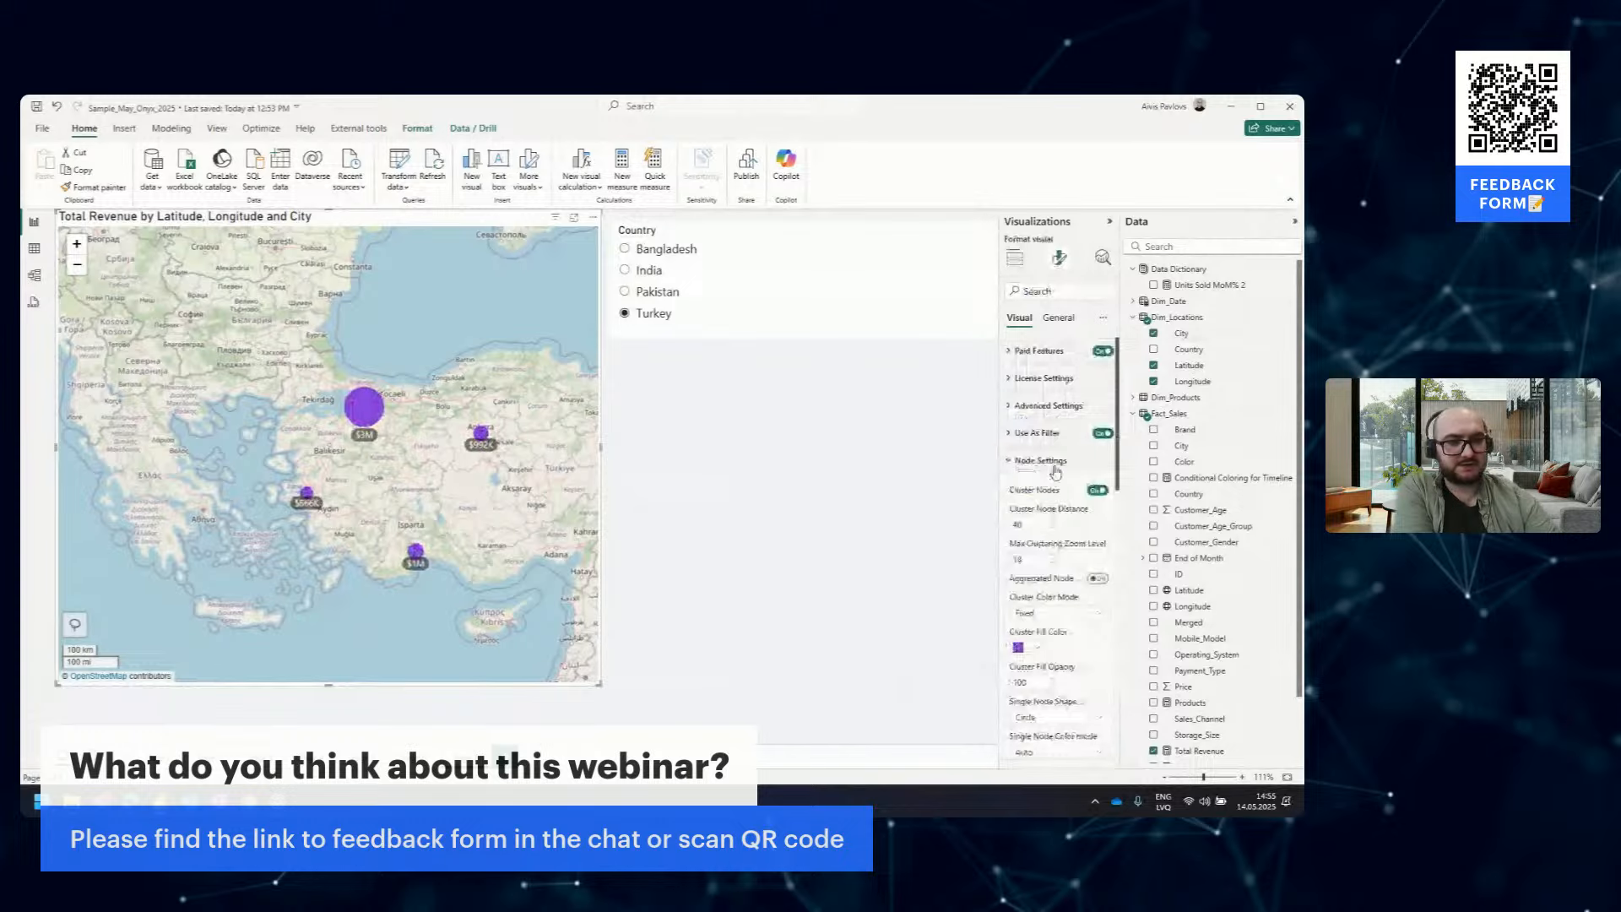
pyautogui.scroll(-4, 1056, 493)
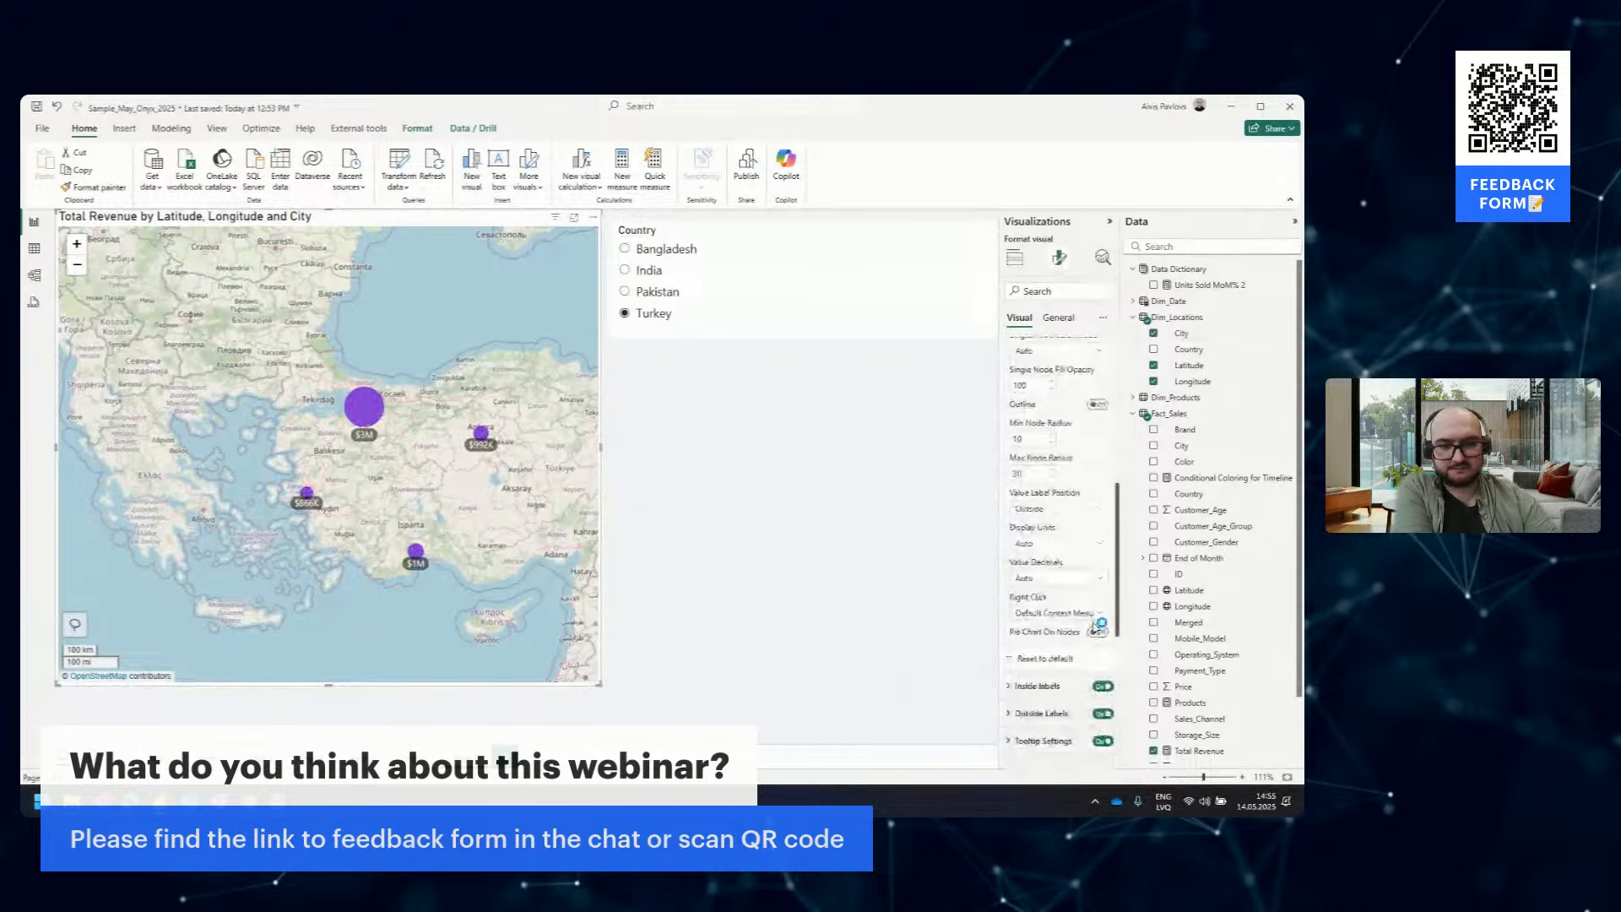
pyautogui.click(1100, 633)
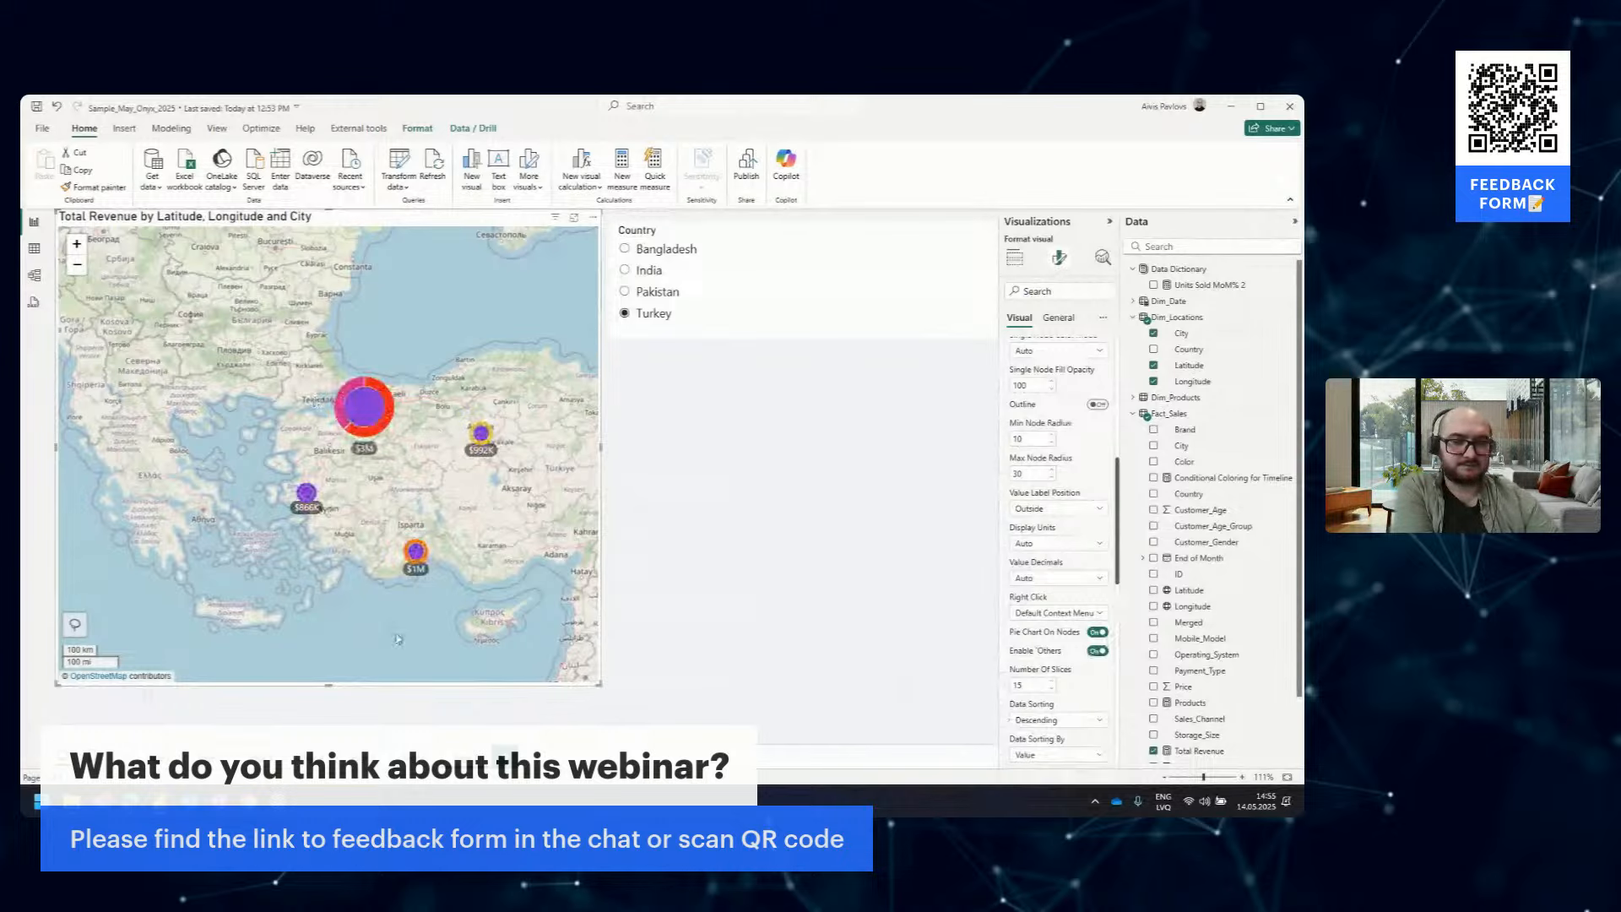
pyautogui.scroll(-1, 375, 631)
pyautogui.scroll(-2, 376, 631)
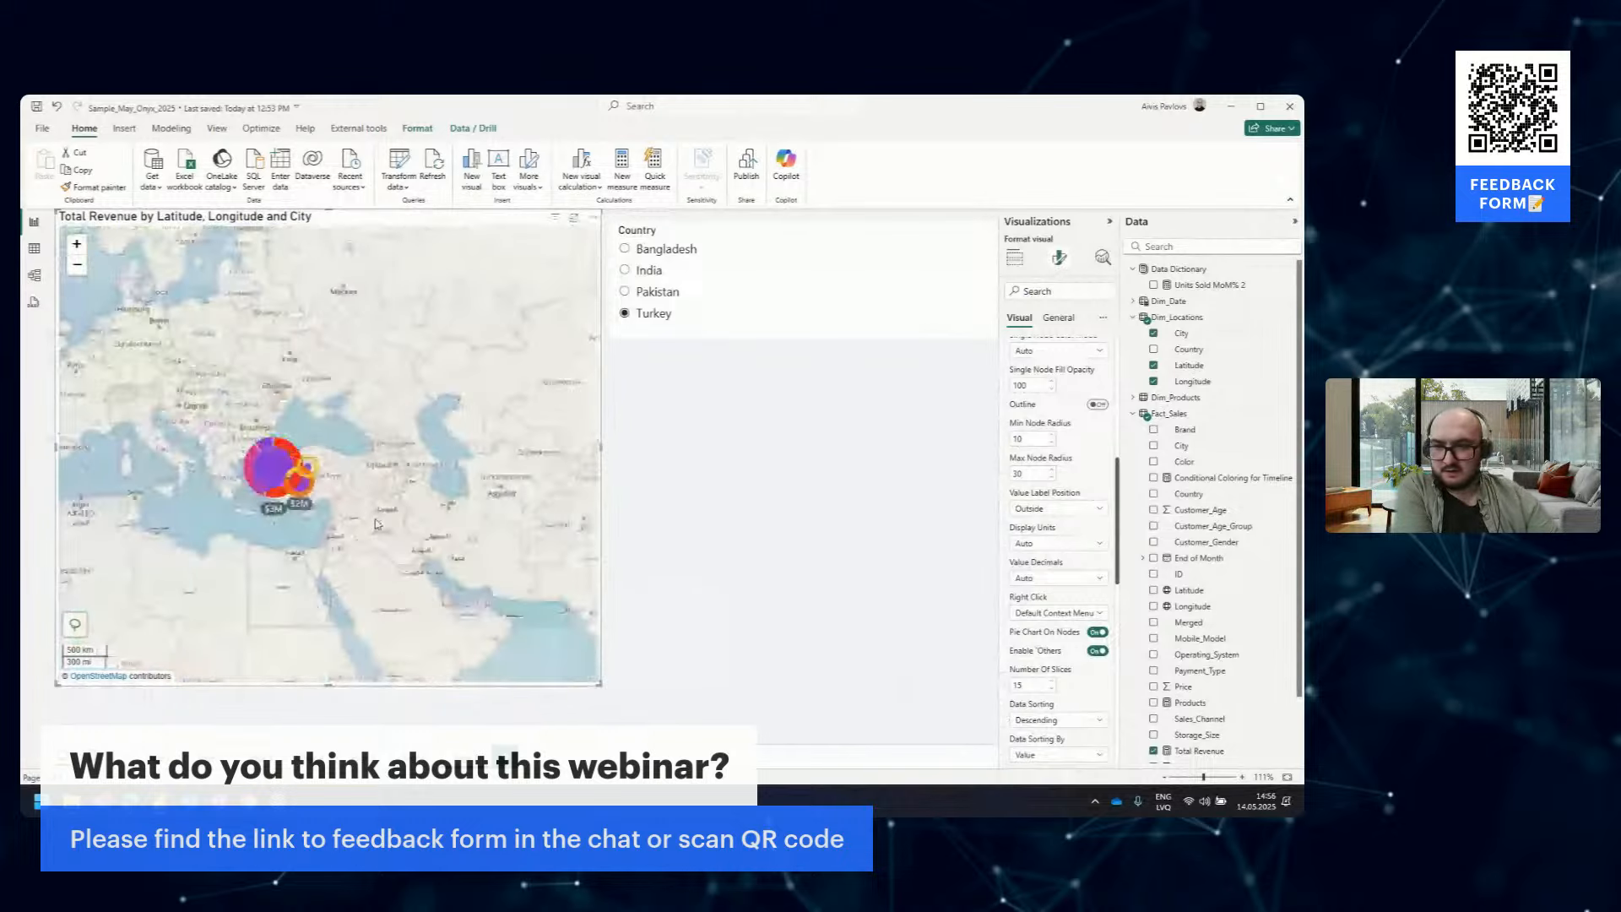
pyautogui.scroll(-1, 439, 527)
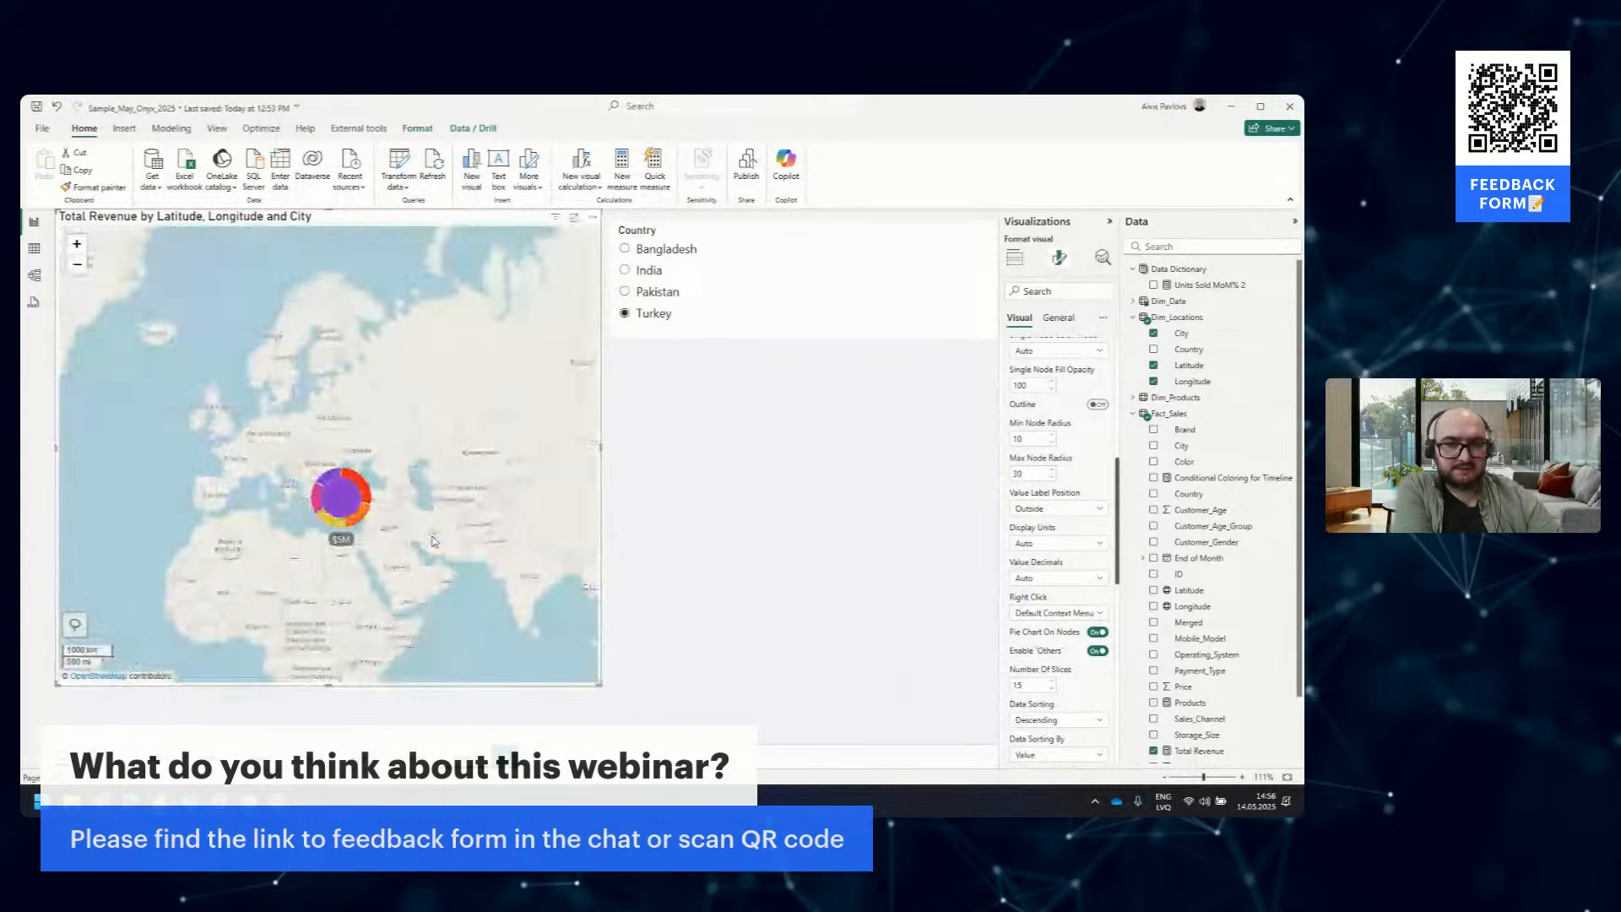
pyautogui.scroll(1, 341, 500)
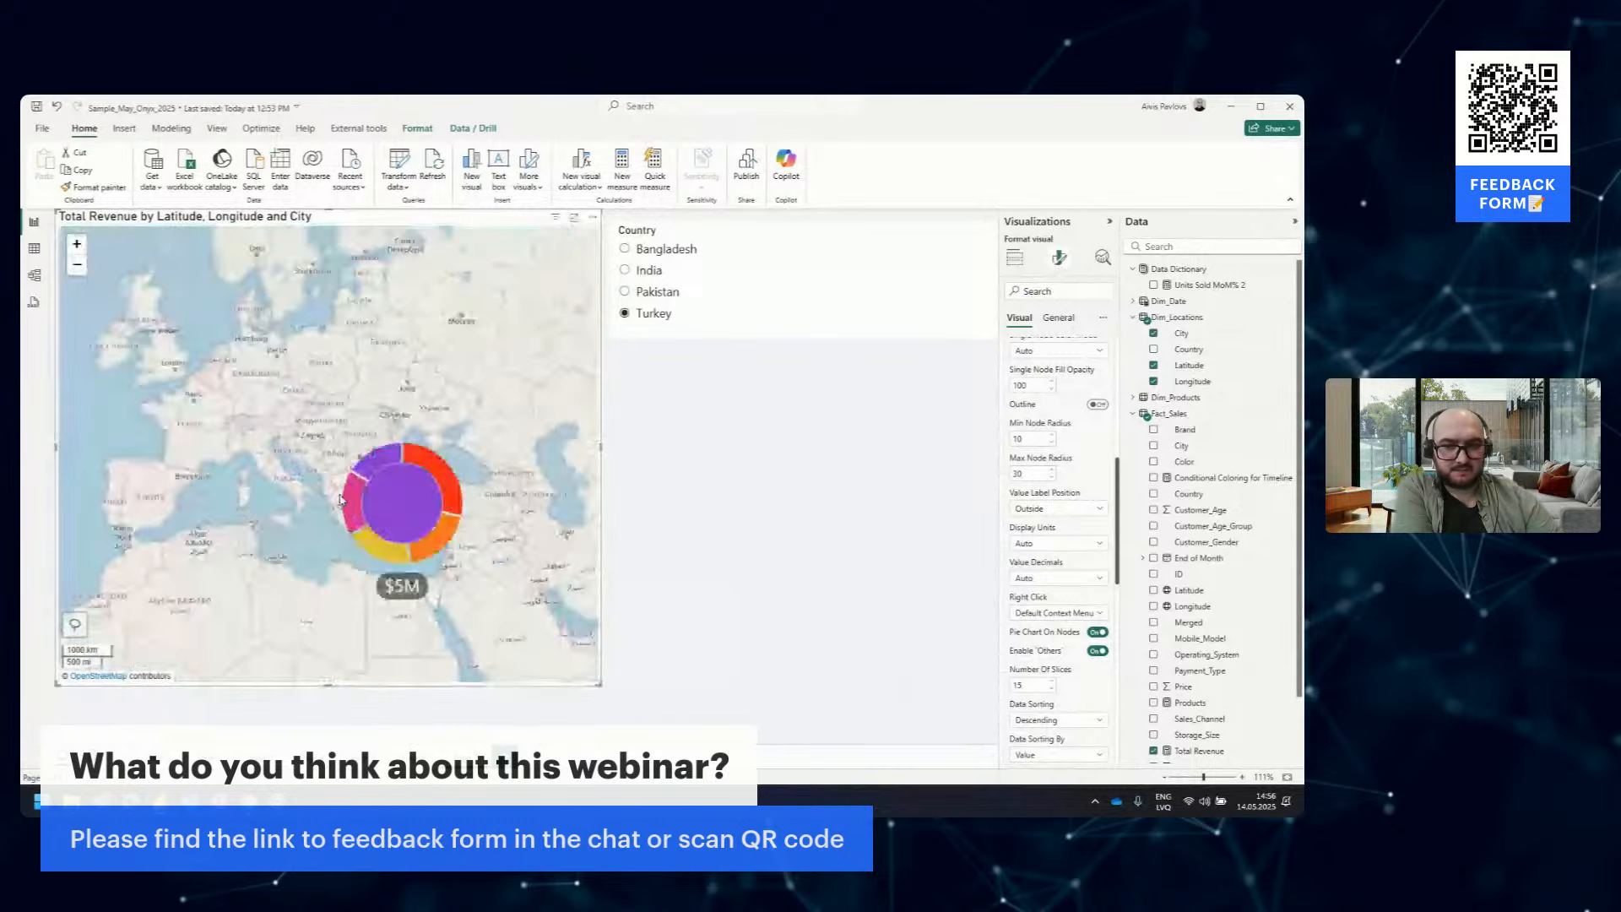
pyautogui.scroll(1, 511, 494)
pyautogui.scroll(1, 511, 494)
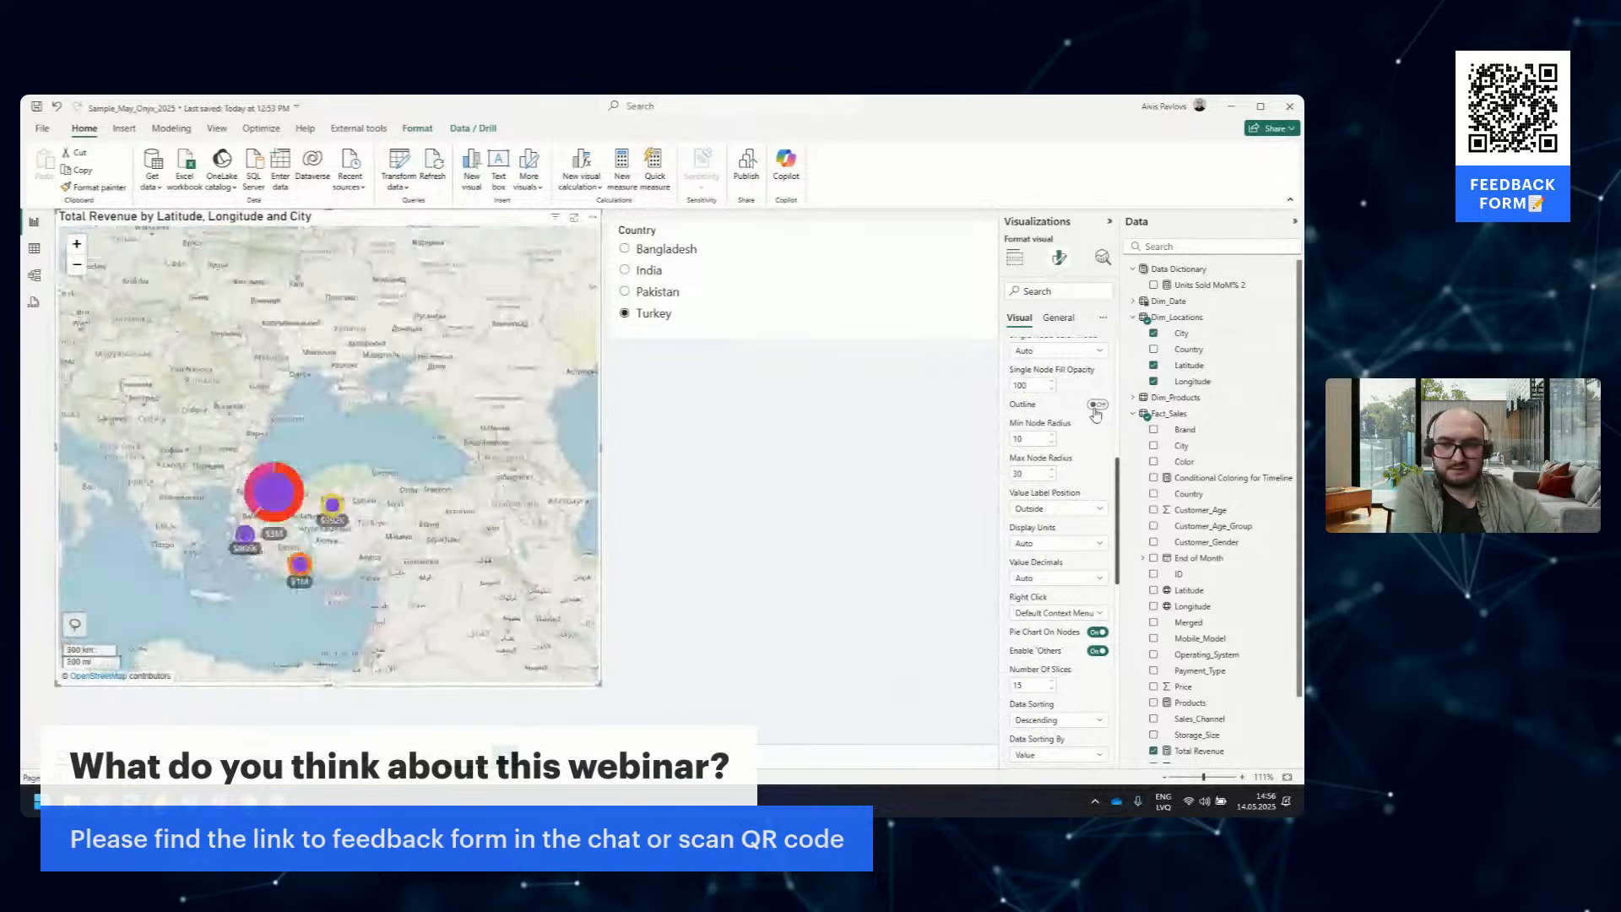
# Change the map's cluster fill color to dark gray
pyautogui.scroll(3, 1095, 414)
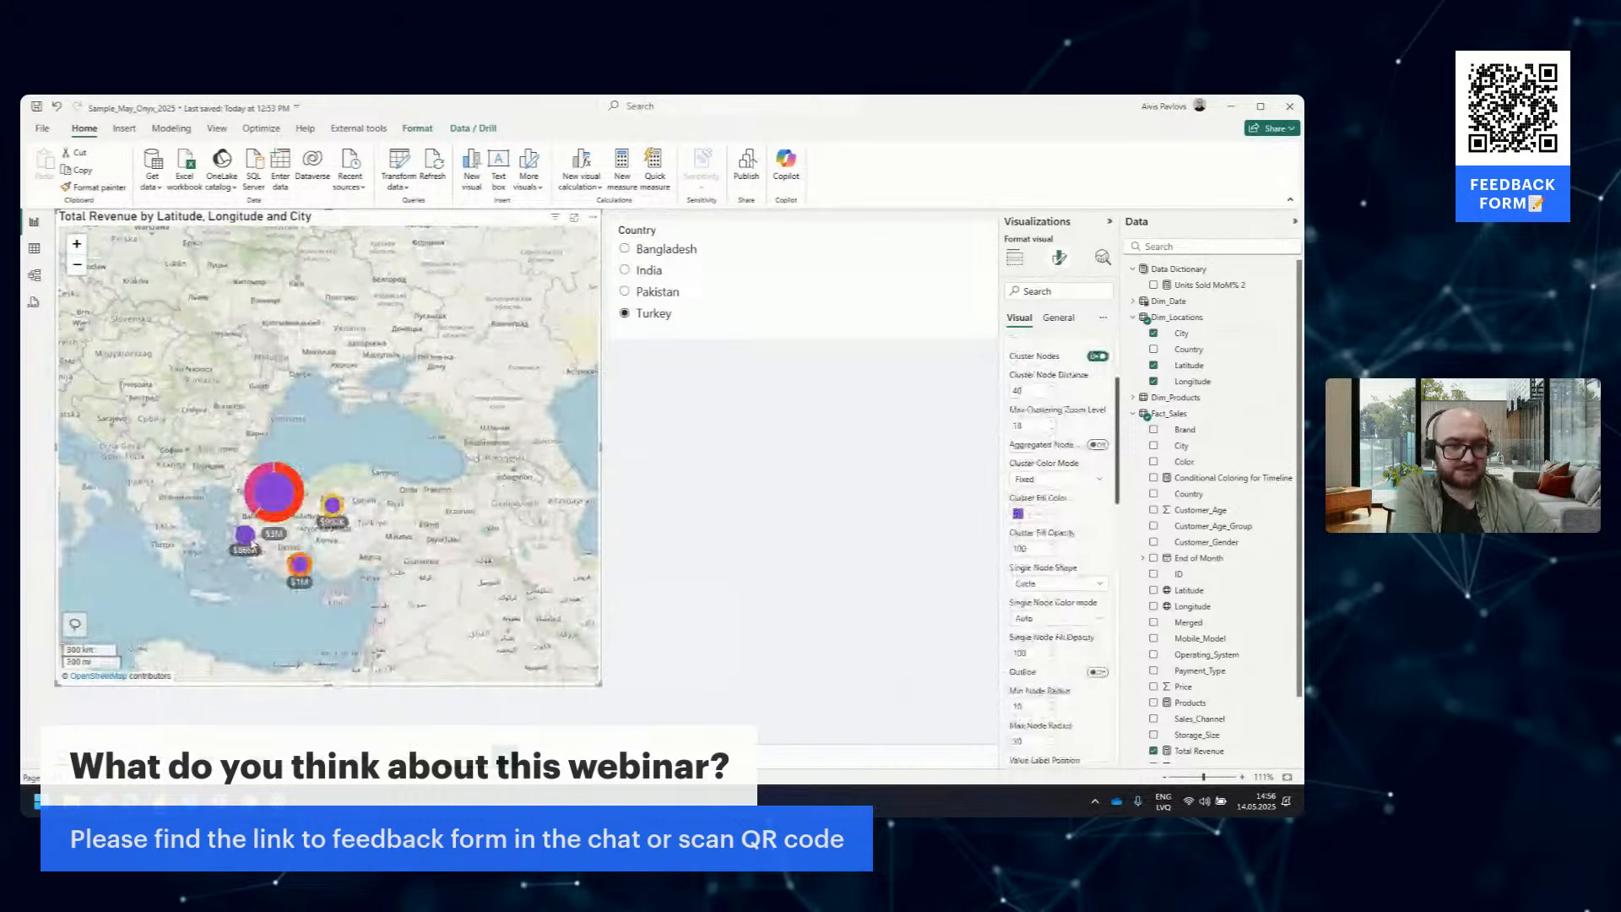
pyautogui.click(1035, 512)
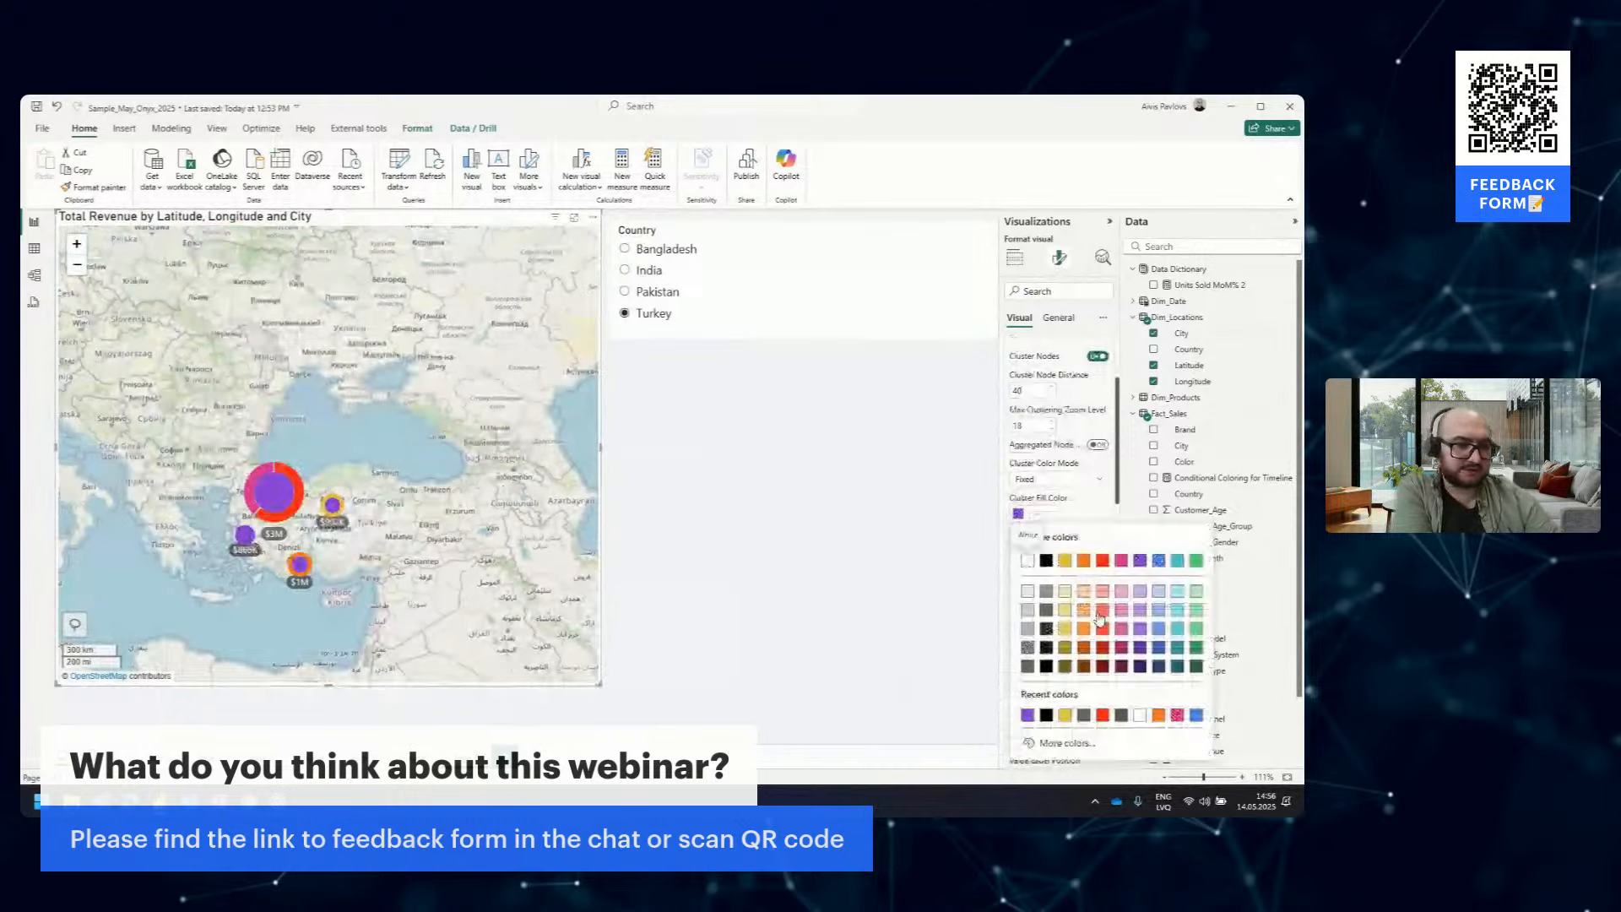
pyautogui.click(1028, 666)
pyautogui.moveTo(331, 572); pyautogui.dragTo(413, 566)
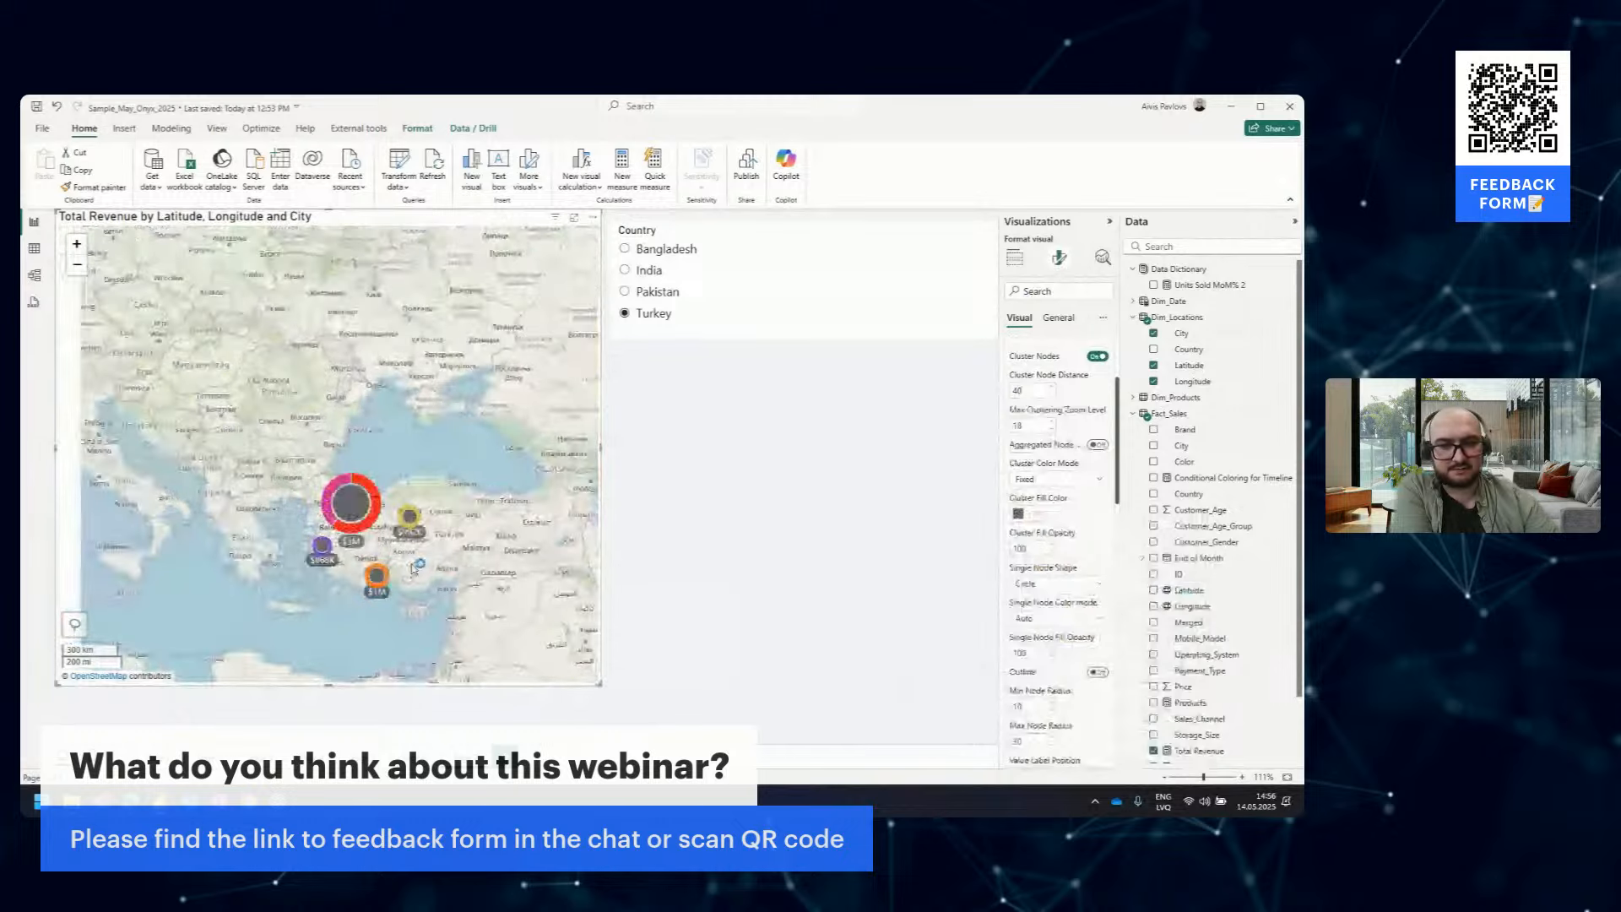
pyautogui.scroll(2, 365, 564)
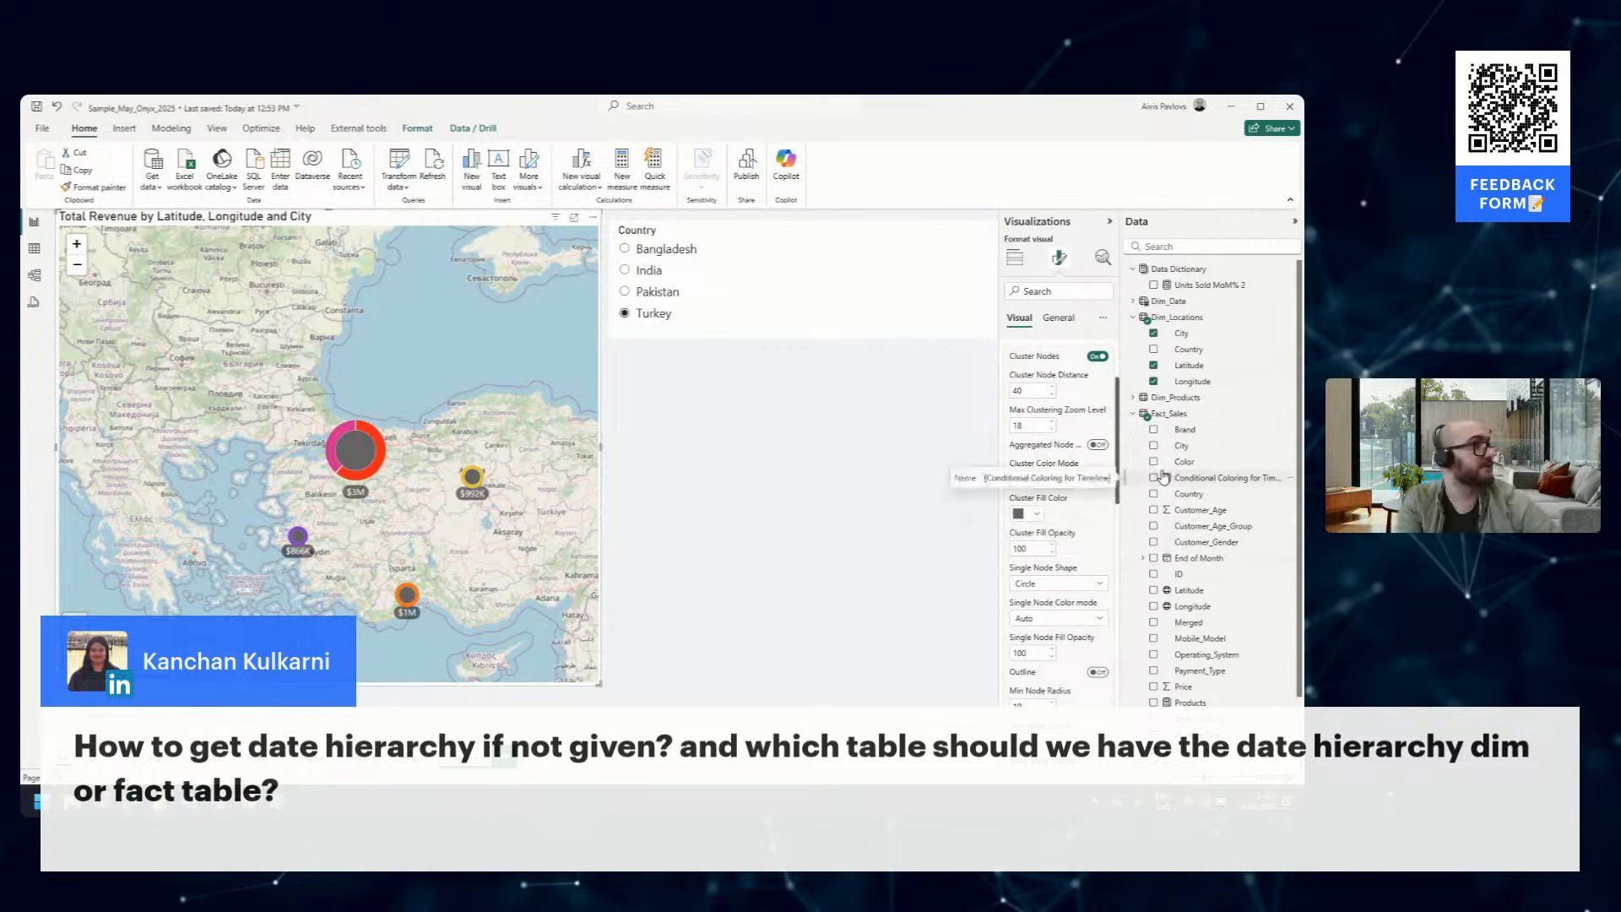
# Examine the Dim_Date table's calendar formula and expand the table's field list
pyautogui.rightClick(1208, 422)
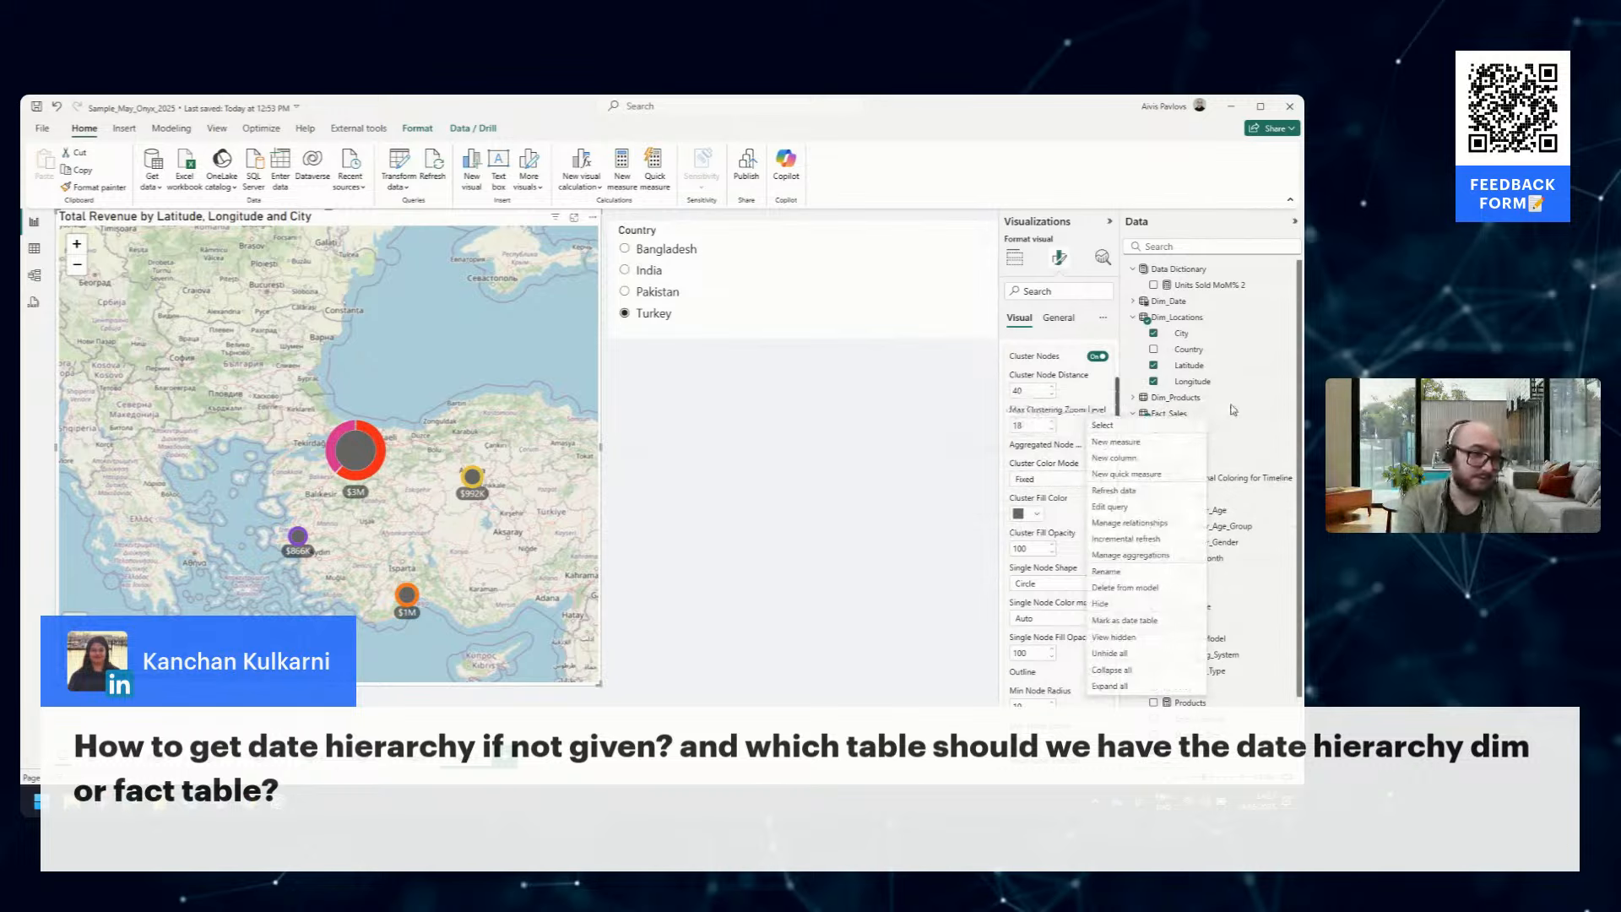
pyautogui.click(1232, 411)
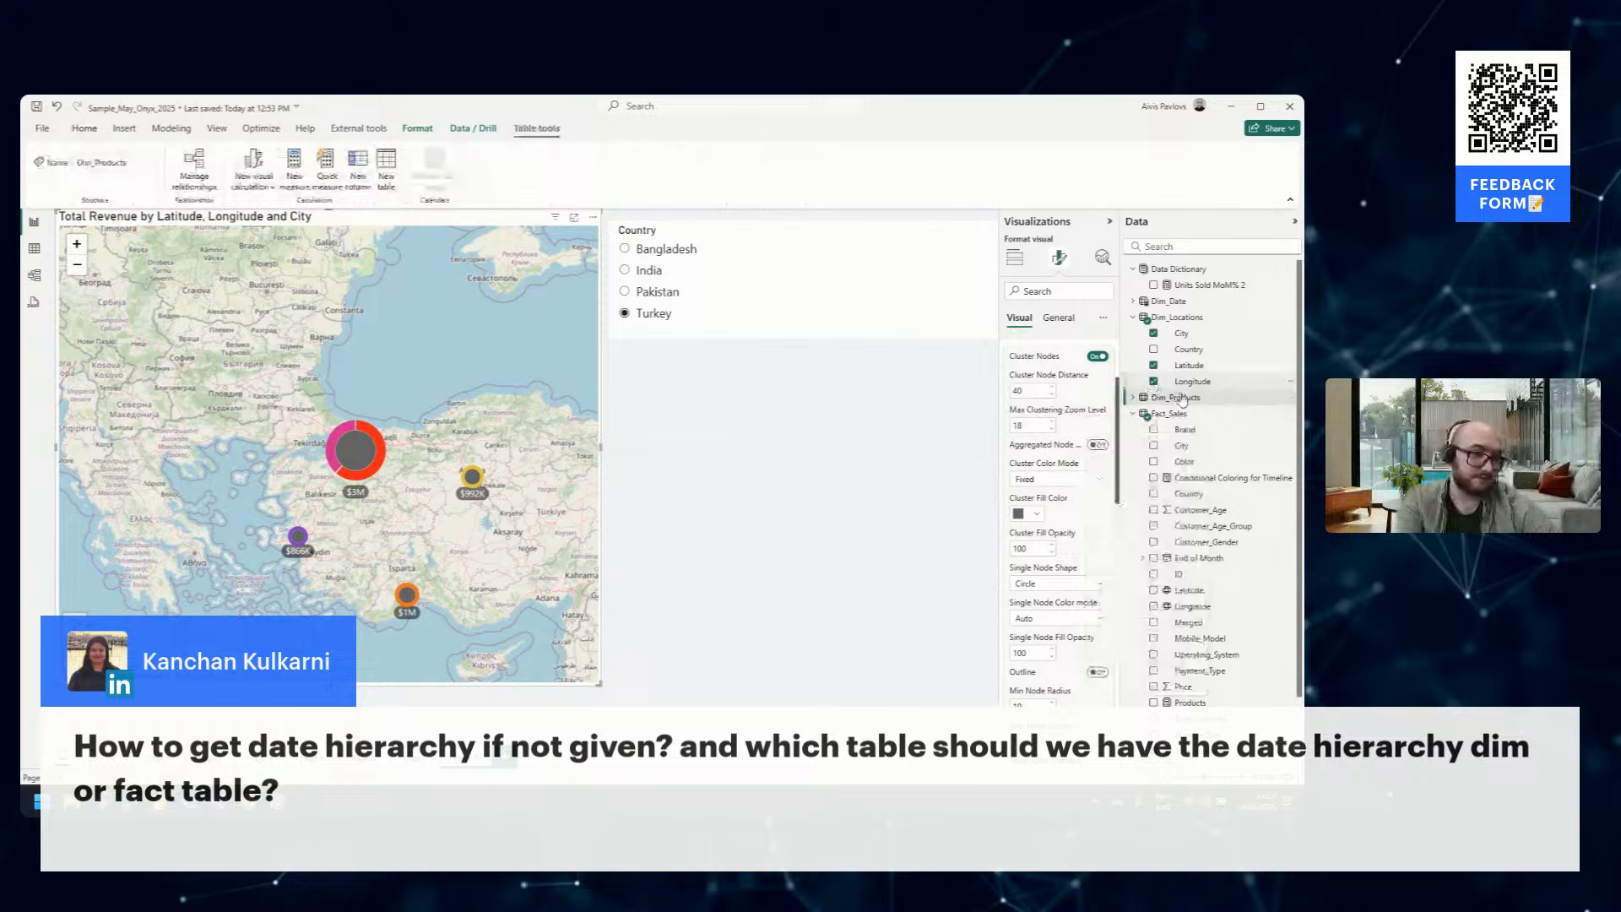
pyautogui.click(1197, 302)
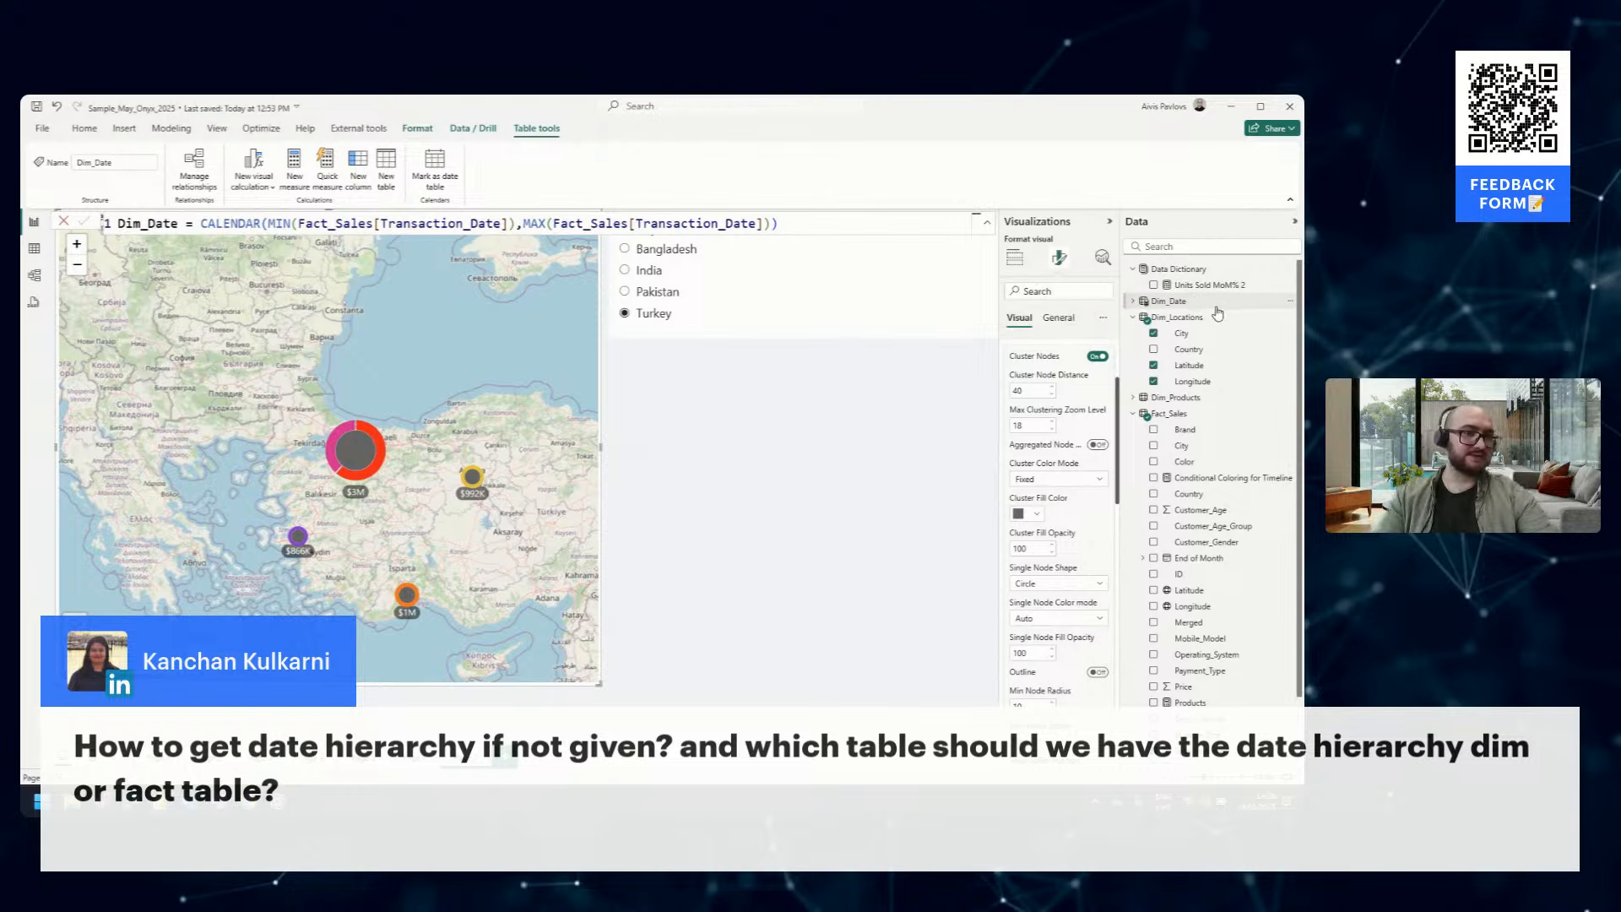
pyautogui.click(1132, 302)
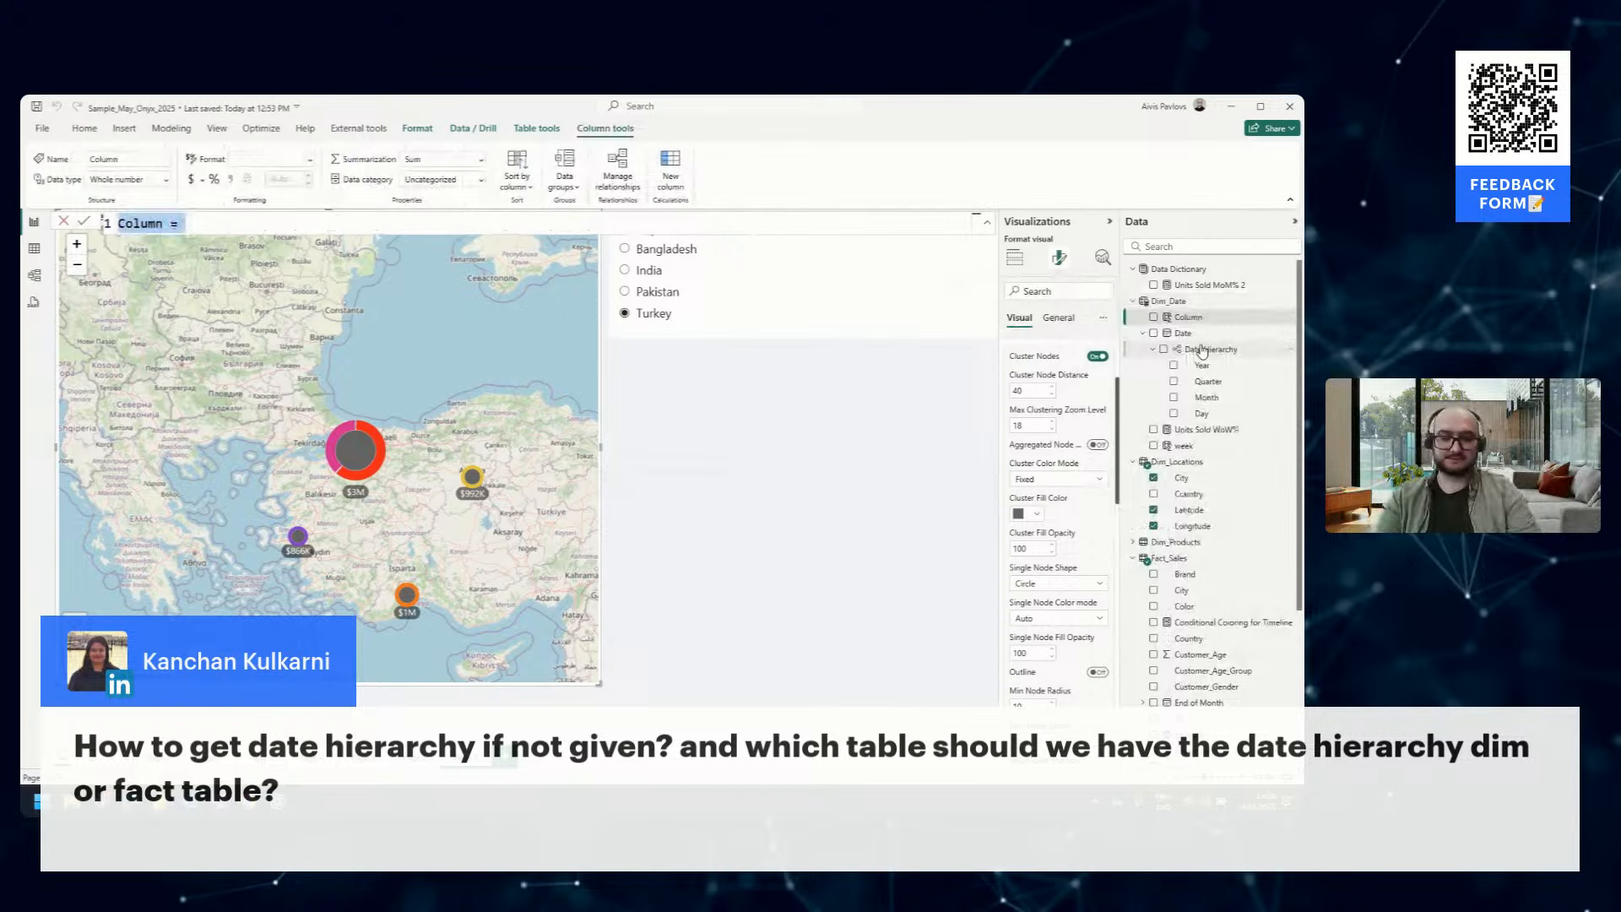
# Define a calculated column in Dim_Date with the formula Year = YEAR(Dim_Date[Date])
pyautogui.write('Year =')
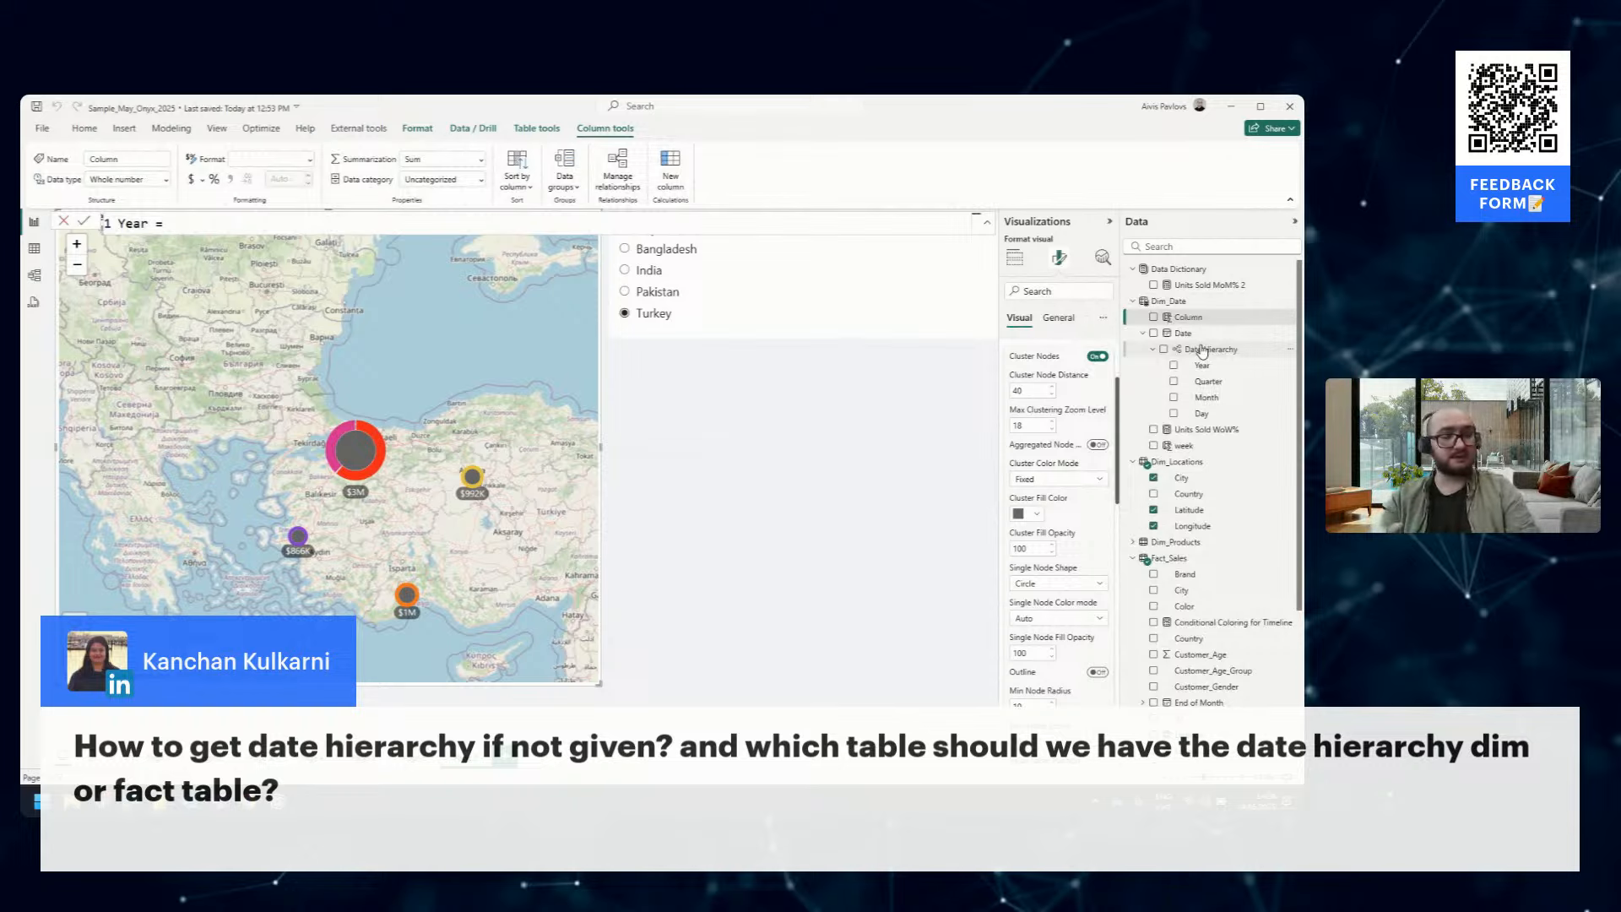
pyautogui.write('year')
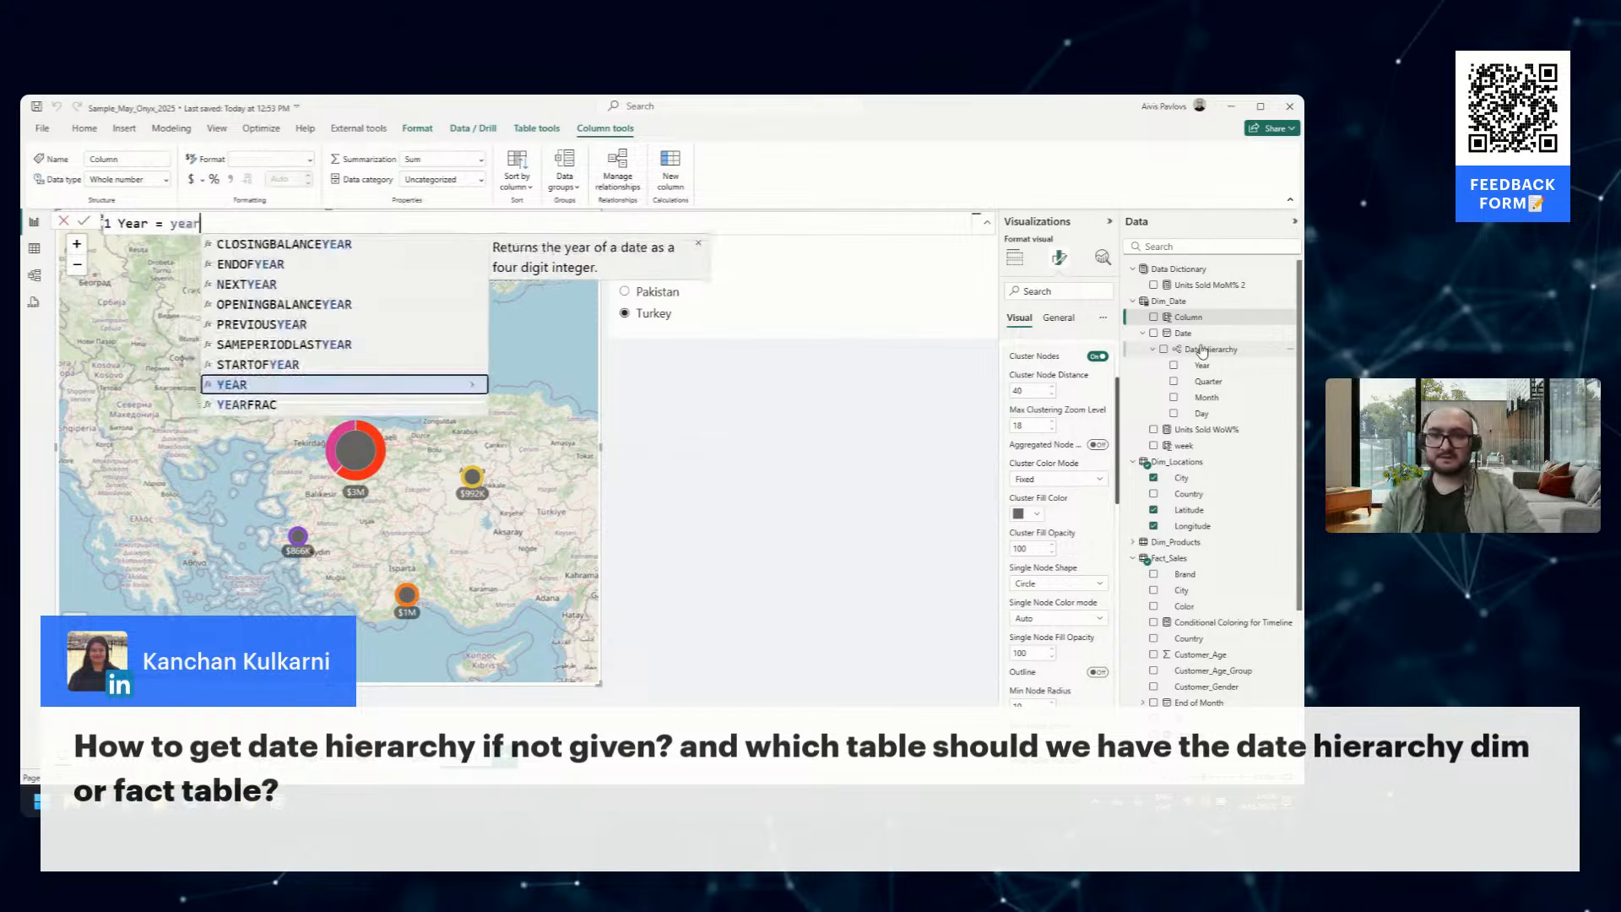
pyautogui.press('Tab')
pyautogui.write('deate')
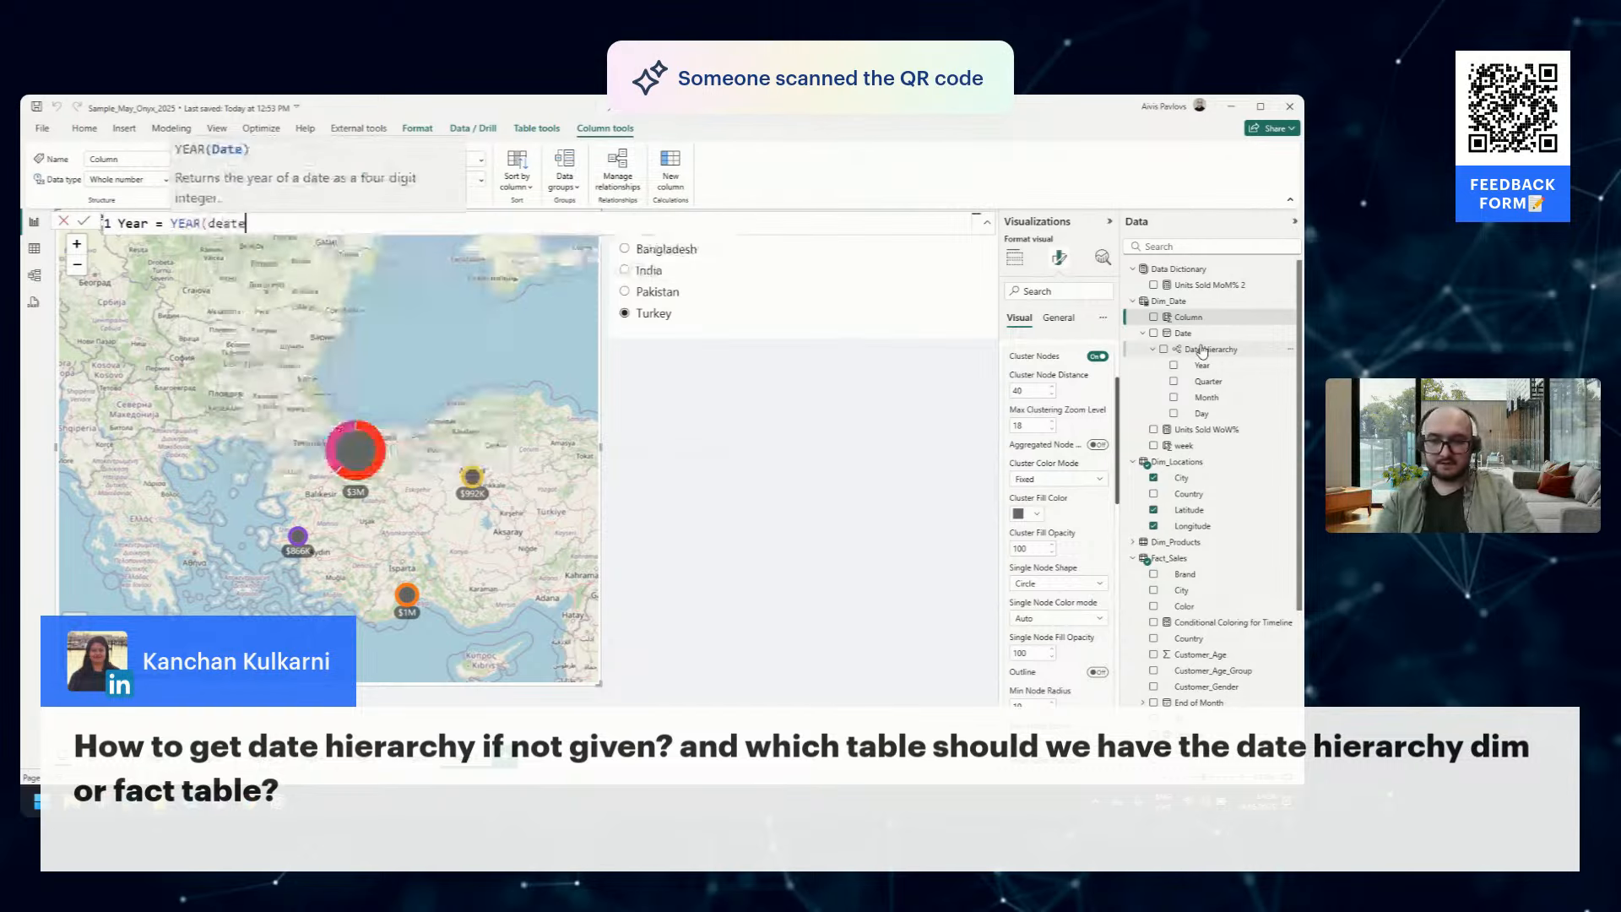
pyautogui.press('BackSpace')
pyautogui.press('BackSpace')
pyautogui.press('BackSpace')
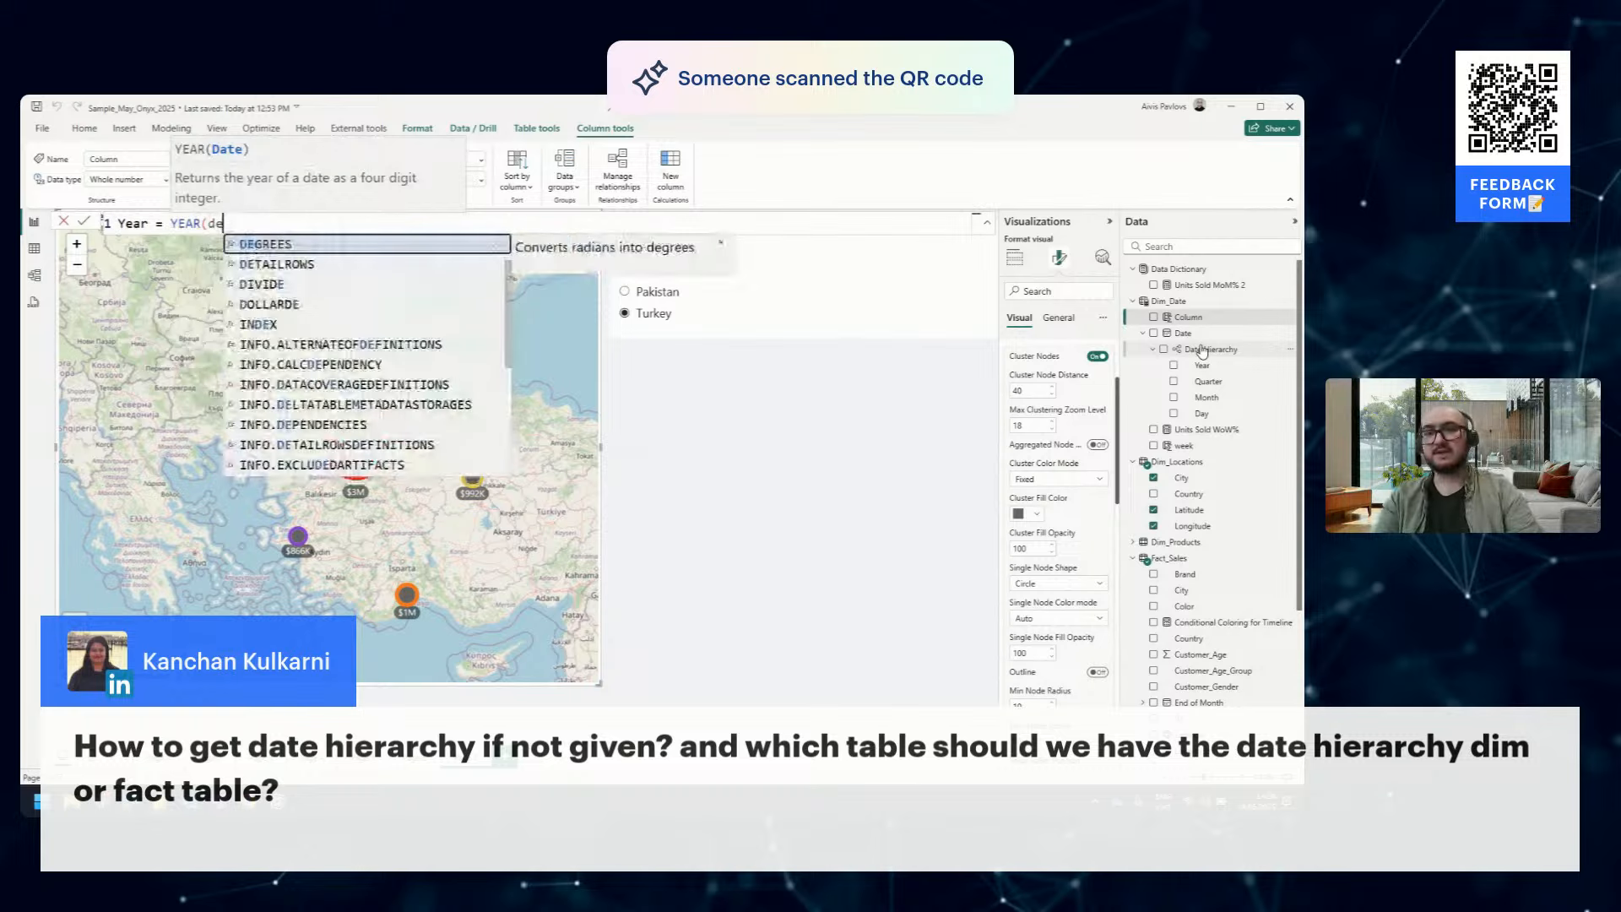
pyautogui.write('te')
pyautogui.press('Down')
pyautogui.press('Down')
pyautogui.press('Down')
pyautogui.press('Down')
pyautogui.press('Down')
pyautogui.press('Down')
pyautogui.press('Down')
pyautogui.press('Down')
pyautogui.press('Down')
pyautogui.press('Down')
pyautogui.press('Down')
pyautogui.press('Down')
pyautogui.press('Down')
pyautogui.press('Down')
pyautogui.press('Down')
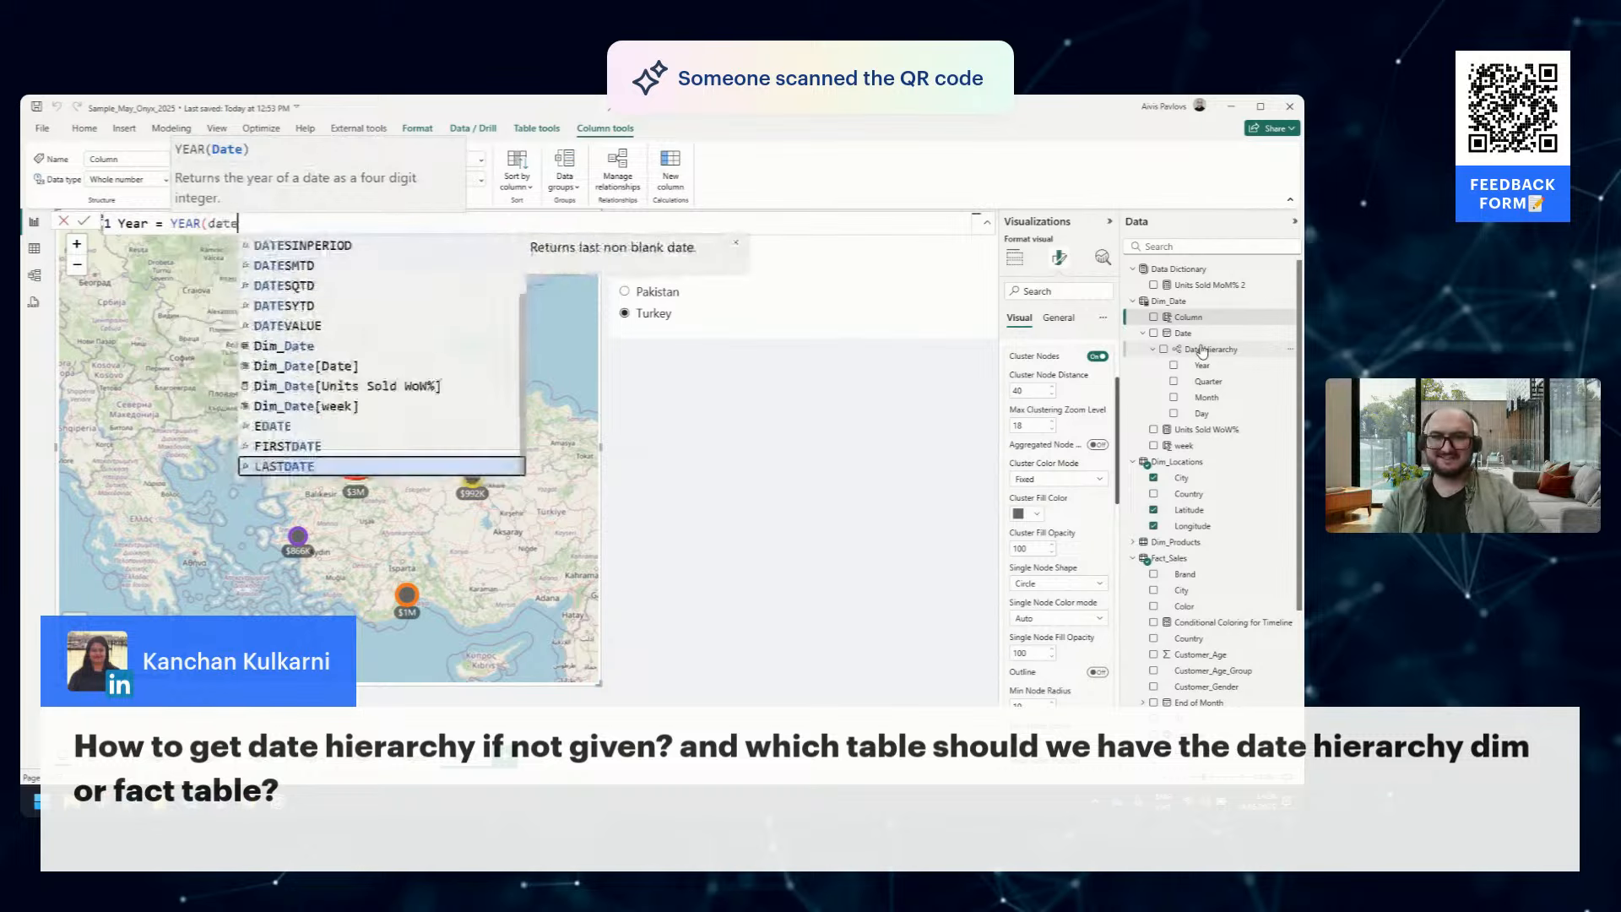
pyautogui.press('Up')
pyautogui.press('Up')
pyautogui.press('Up')
pyautogui.press('Up')
pyautogui.press('Up')
pyautogui.press('Tab')
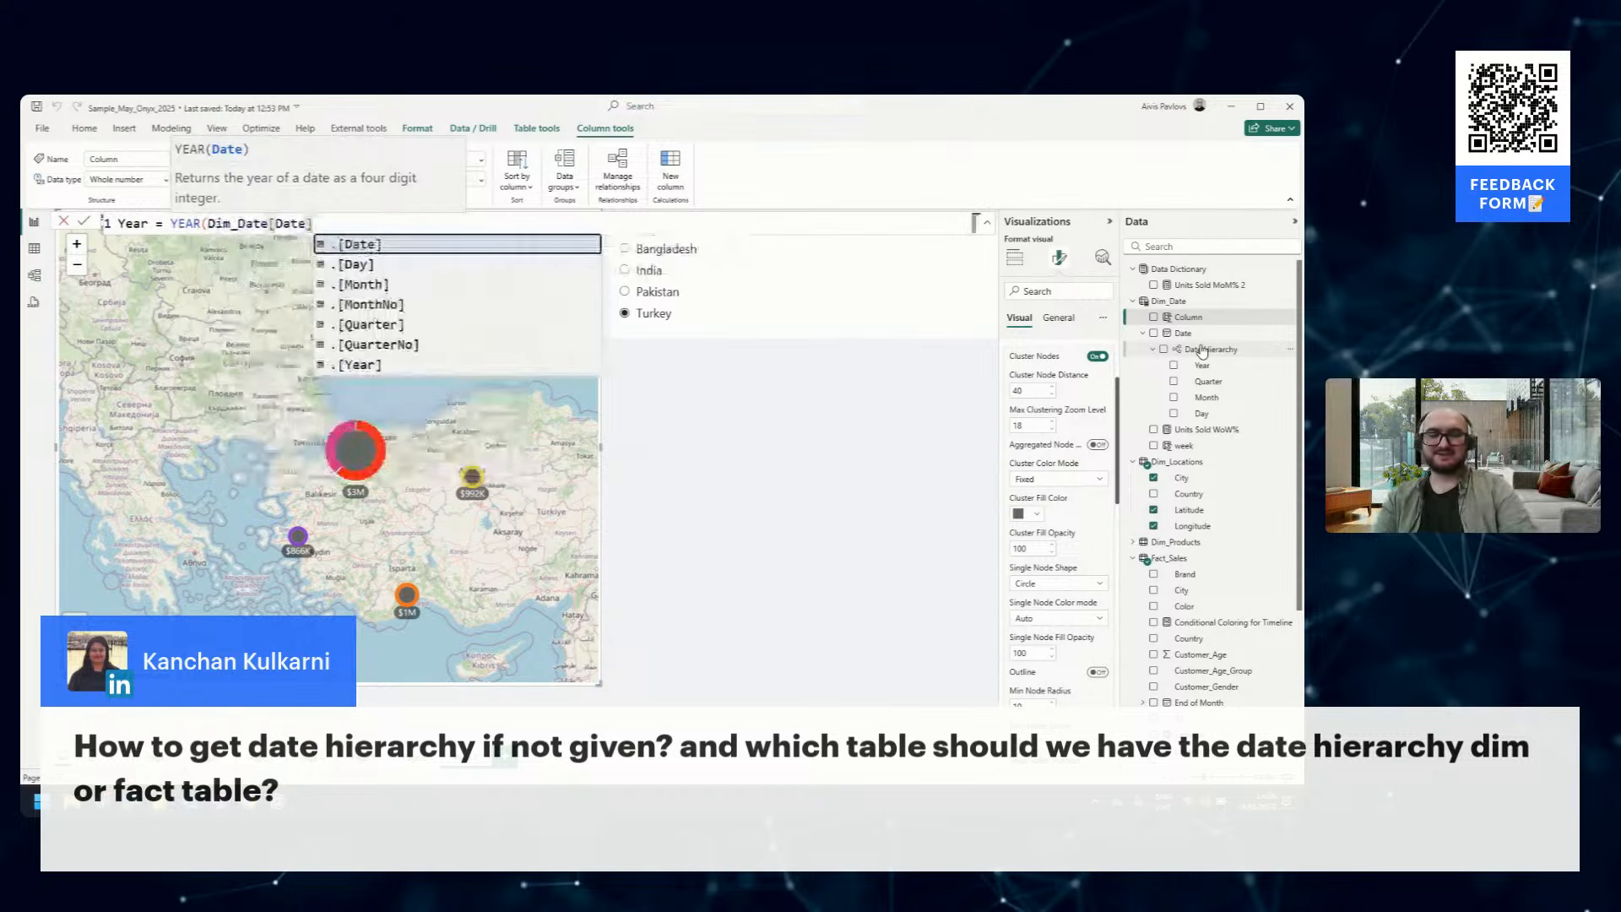
pyautogui.write(')')
pyautogui.press('Return')
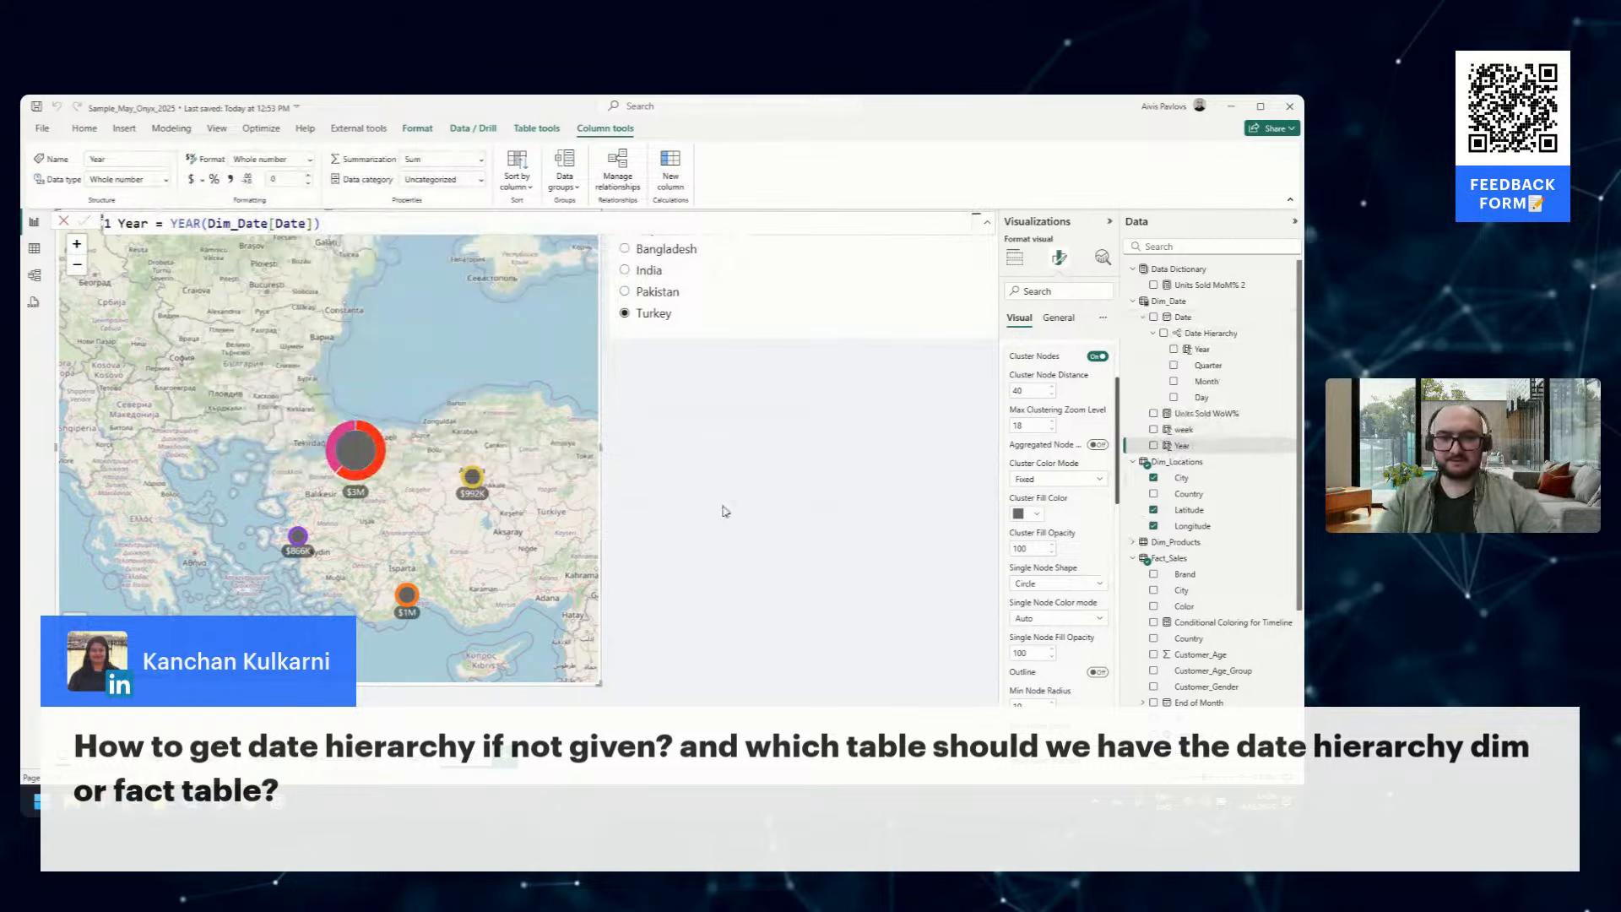
# Build a Drill Down Timeline PRO below the slicer with Year and week as date hierarchy, Date as X-axis value, and Units Sold as Series 1
pyautogui.click(982, 364)
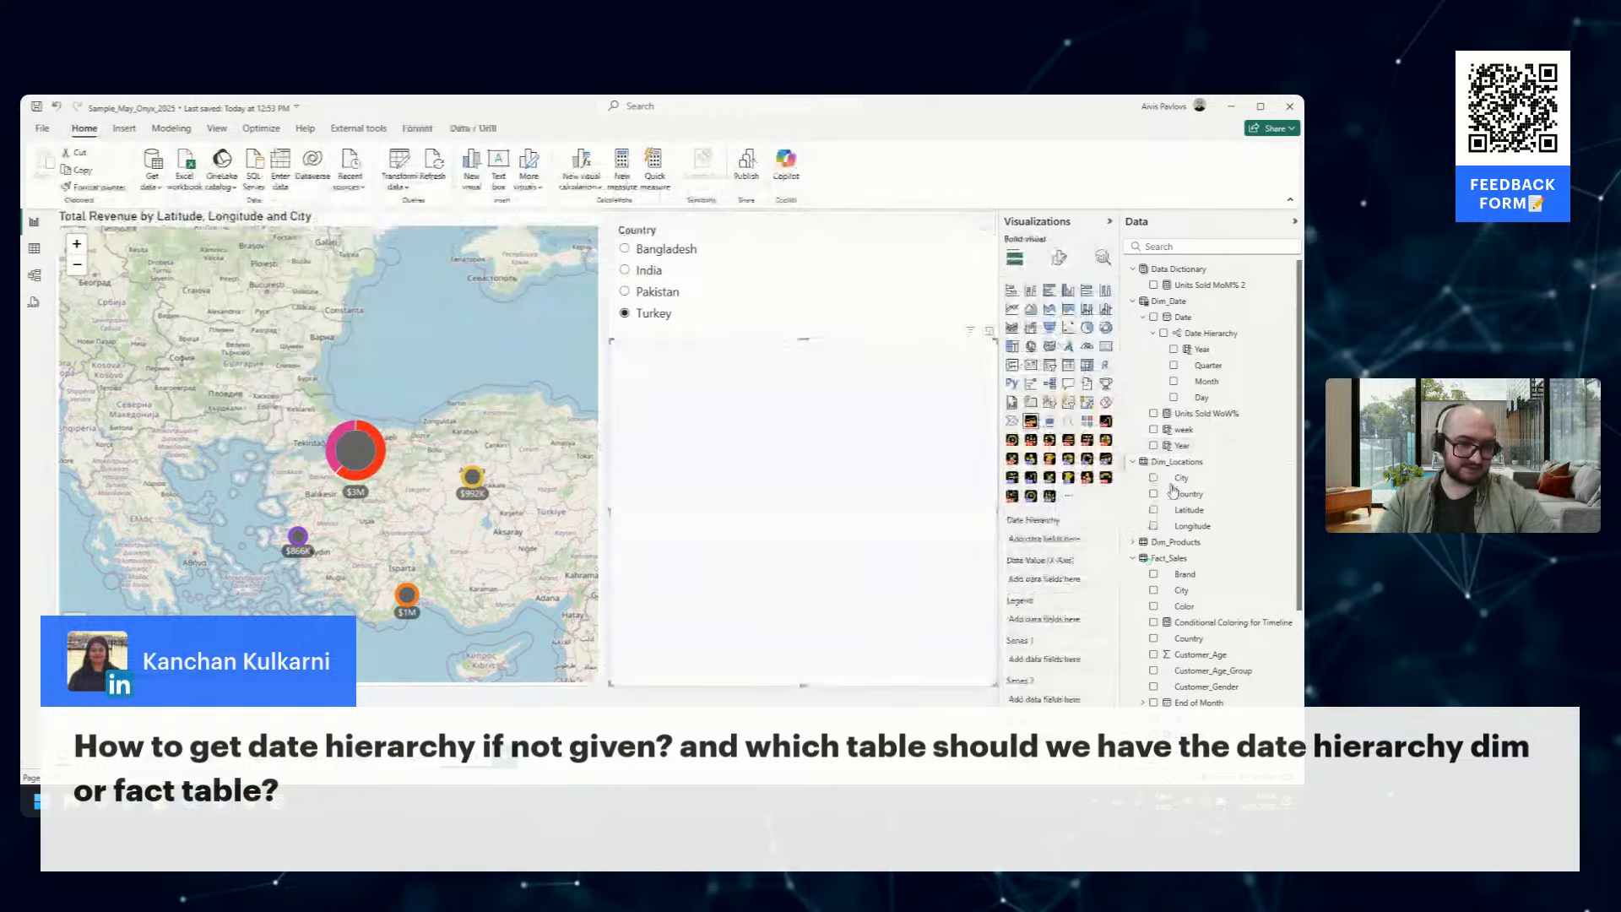
pyautogui.moveTo(1156, 472); pyautogui.dragTo(1046, 537)
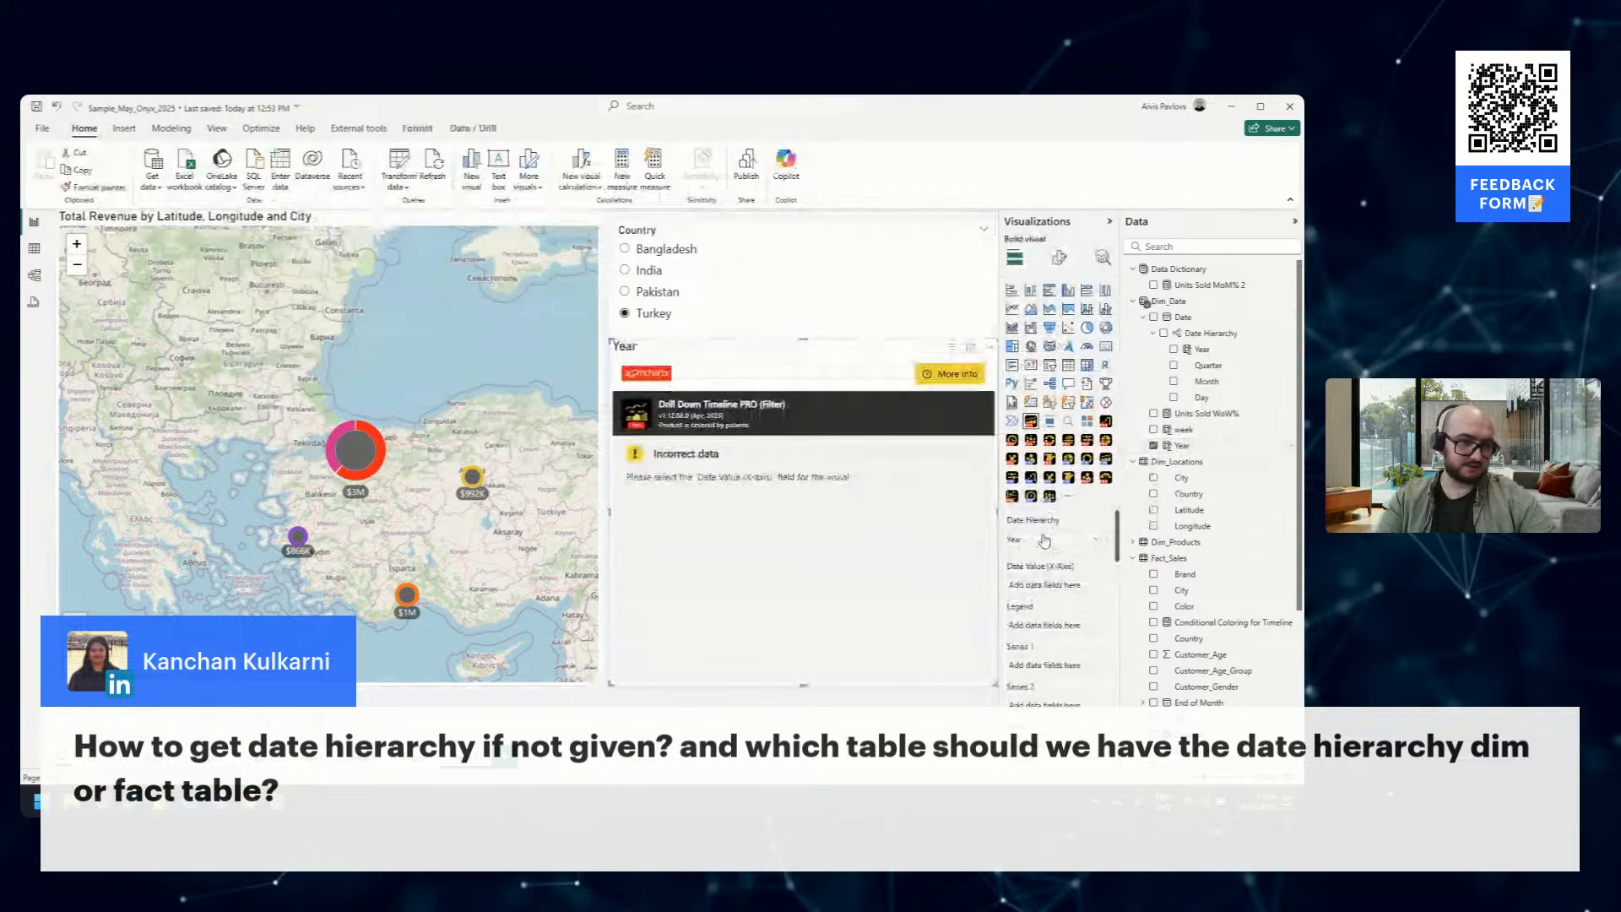
pyautogui.click(1183, 437)
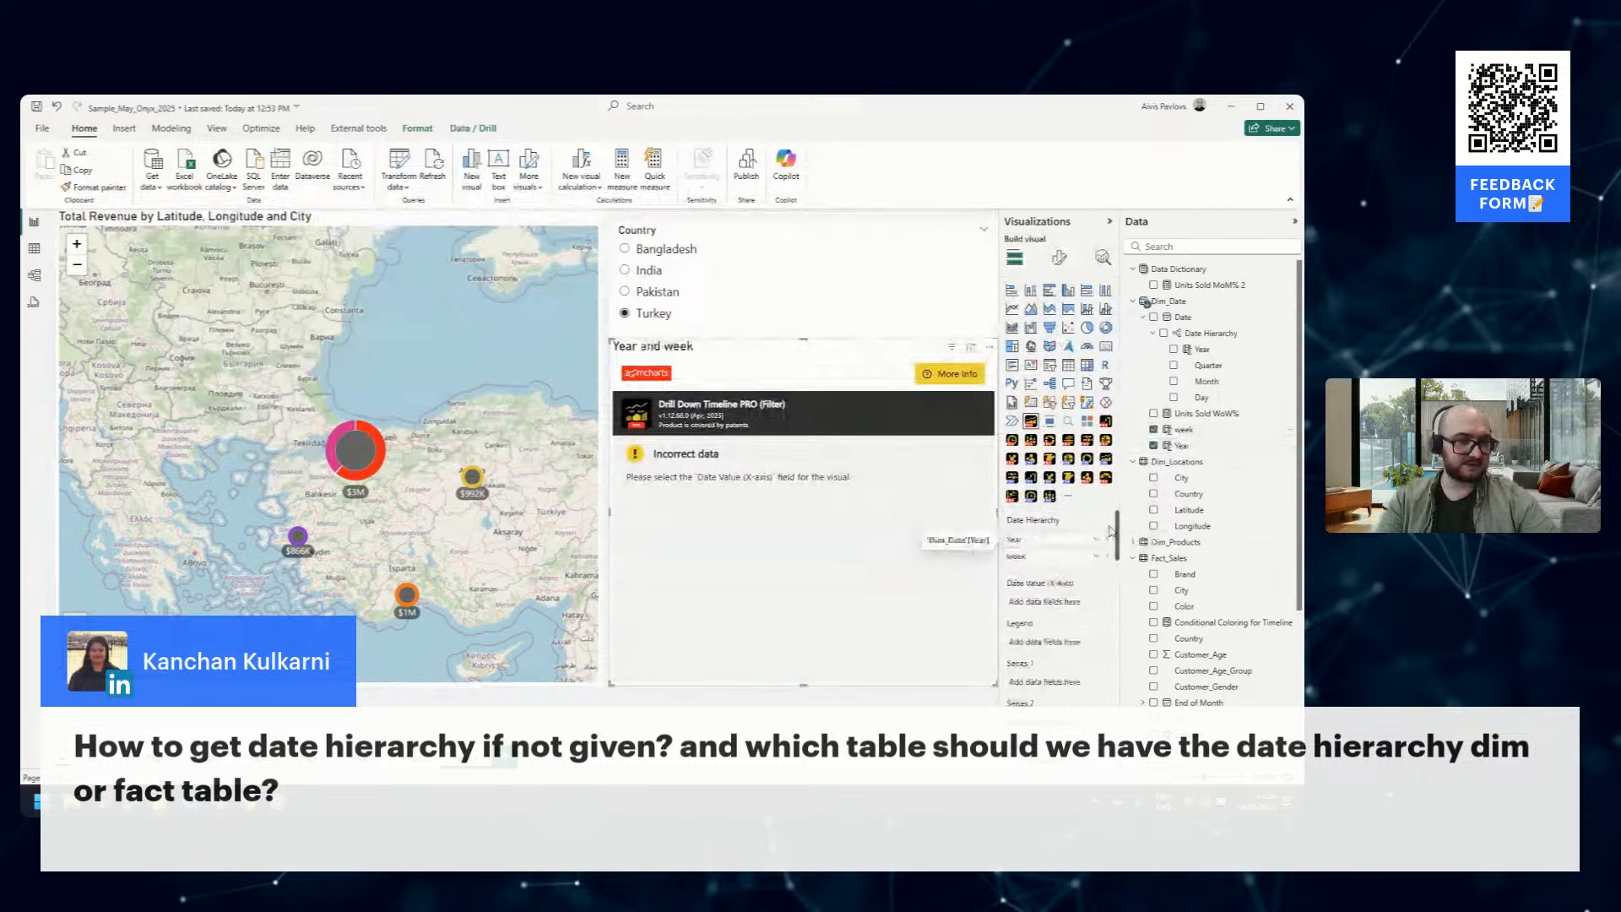
pyautogui.moveTo(1193, 319); pyautogui.dragTo(1076, 604)
pyautogui.scroll(-3, 1214, 591)
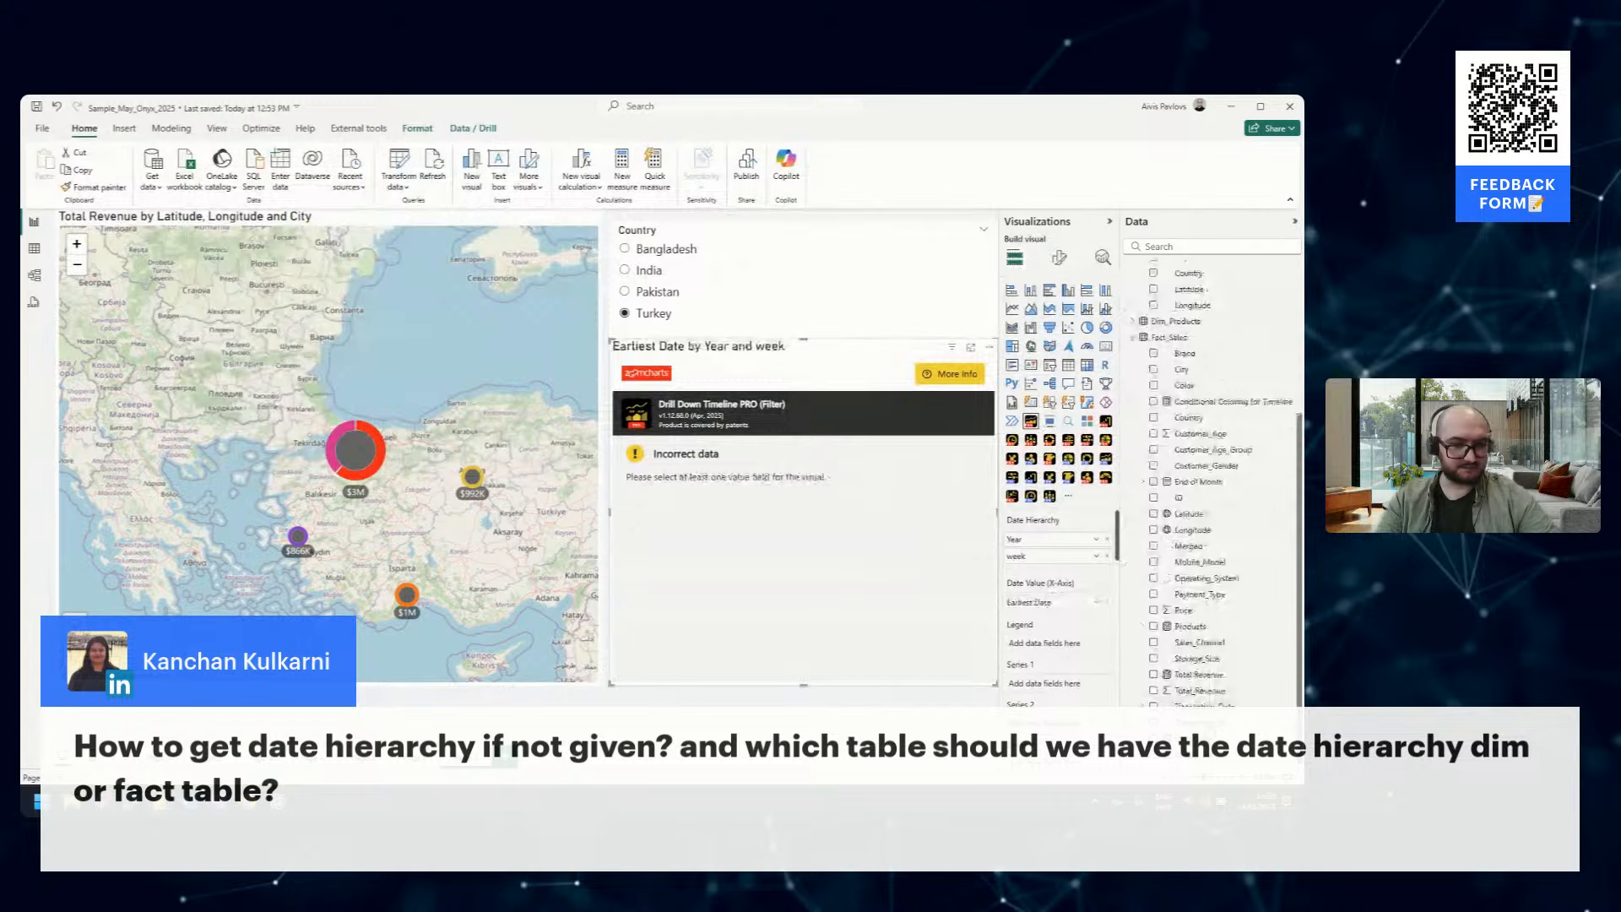
pyautogui.moveTo(1192, 722); pyautogui.dragTo(1070, 685)
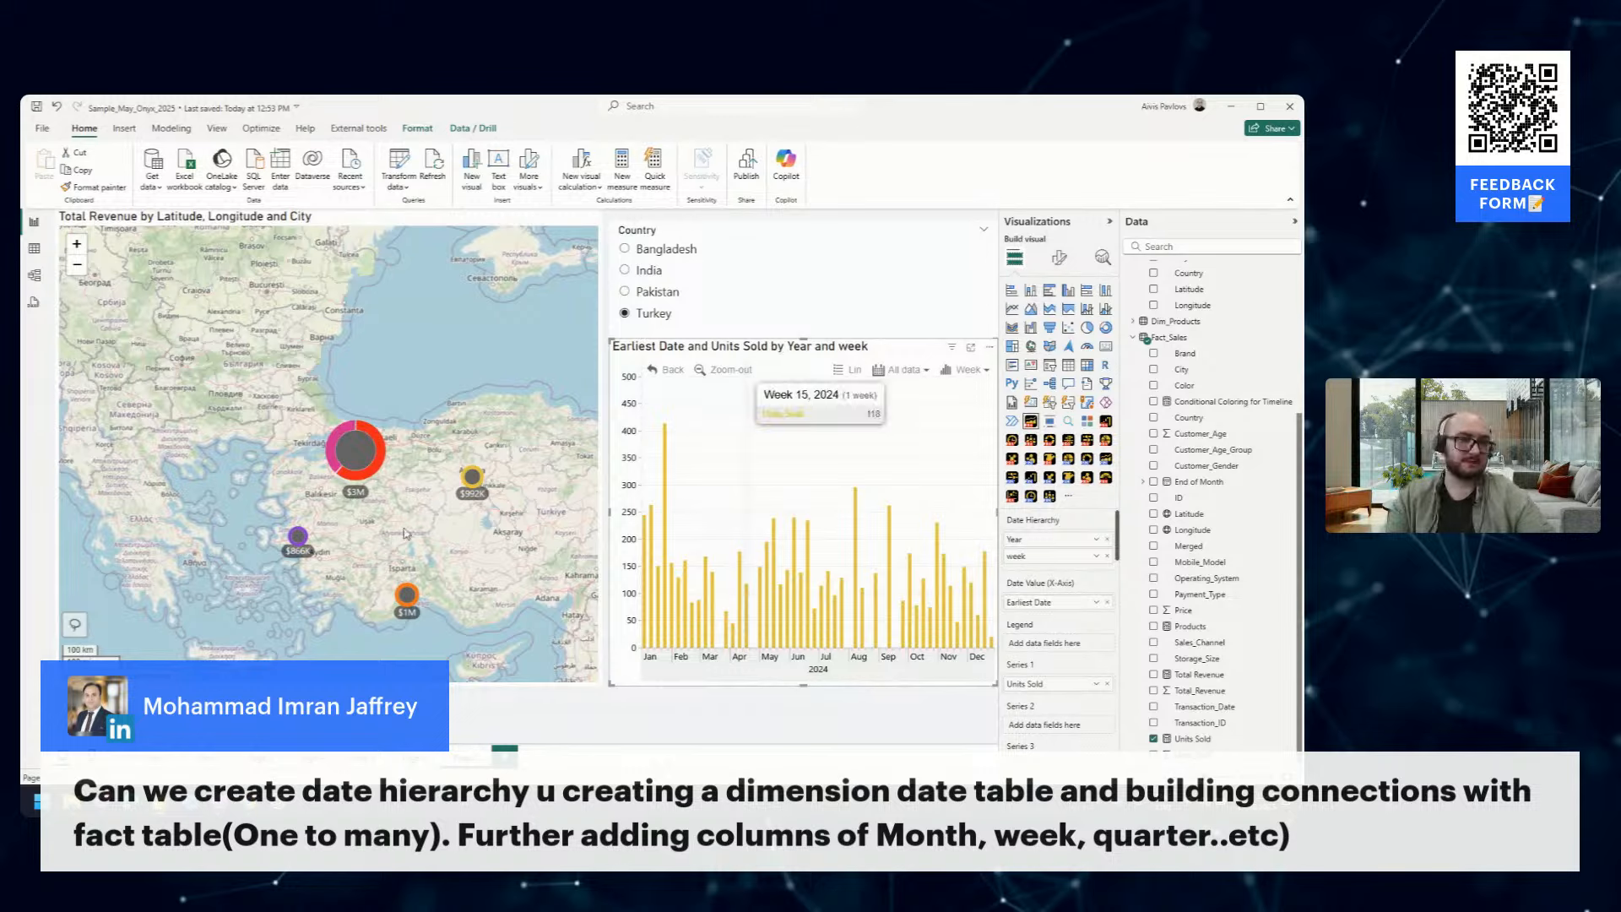
# Examine Dim_Date's definition and its relationship to Fact_Sales in the data model, and return to the report page
pyautogui.scroll(5, 1216, 380)
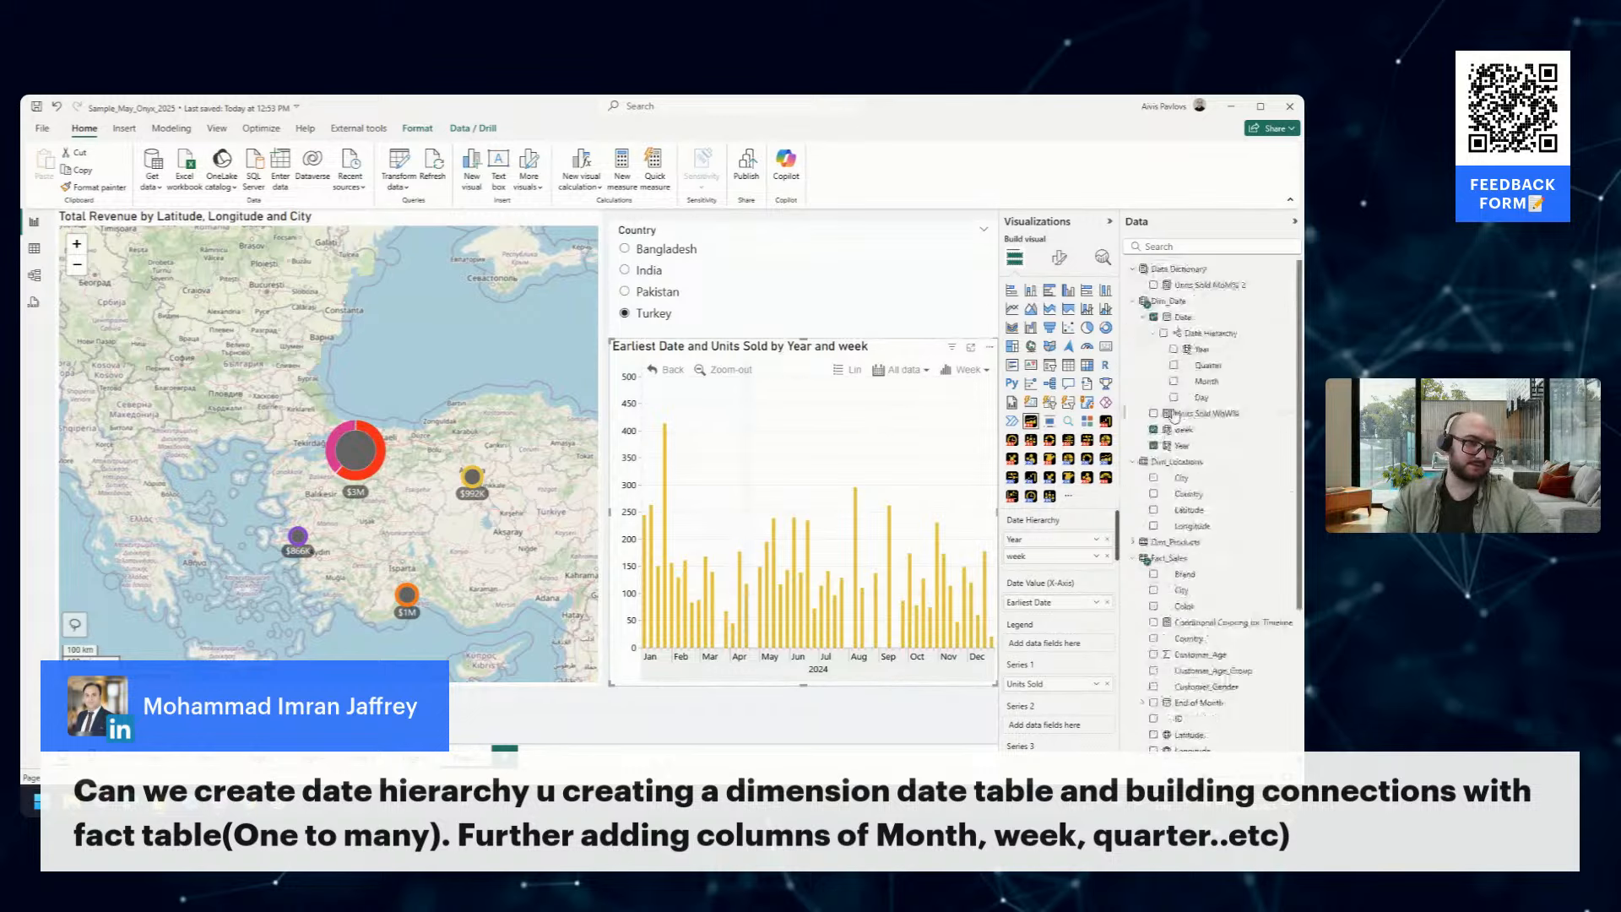
pyautogui.click(1175, 301)
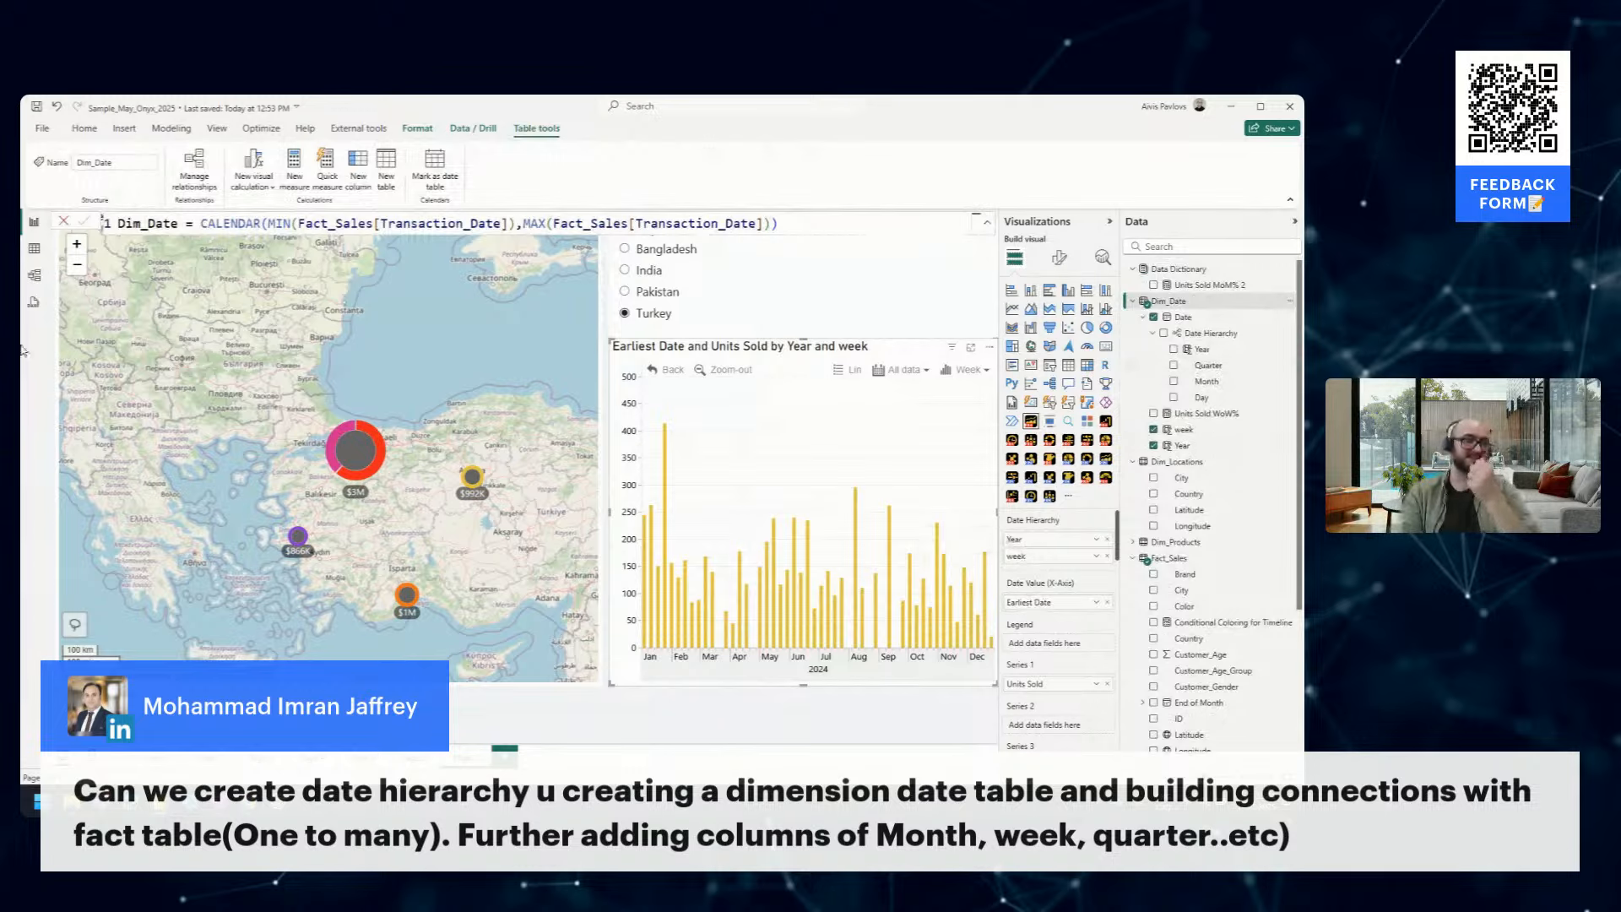
pyautogui.click(33, 275)
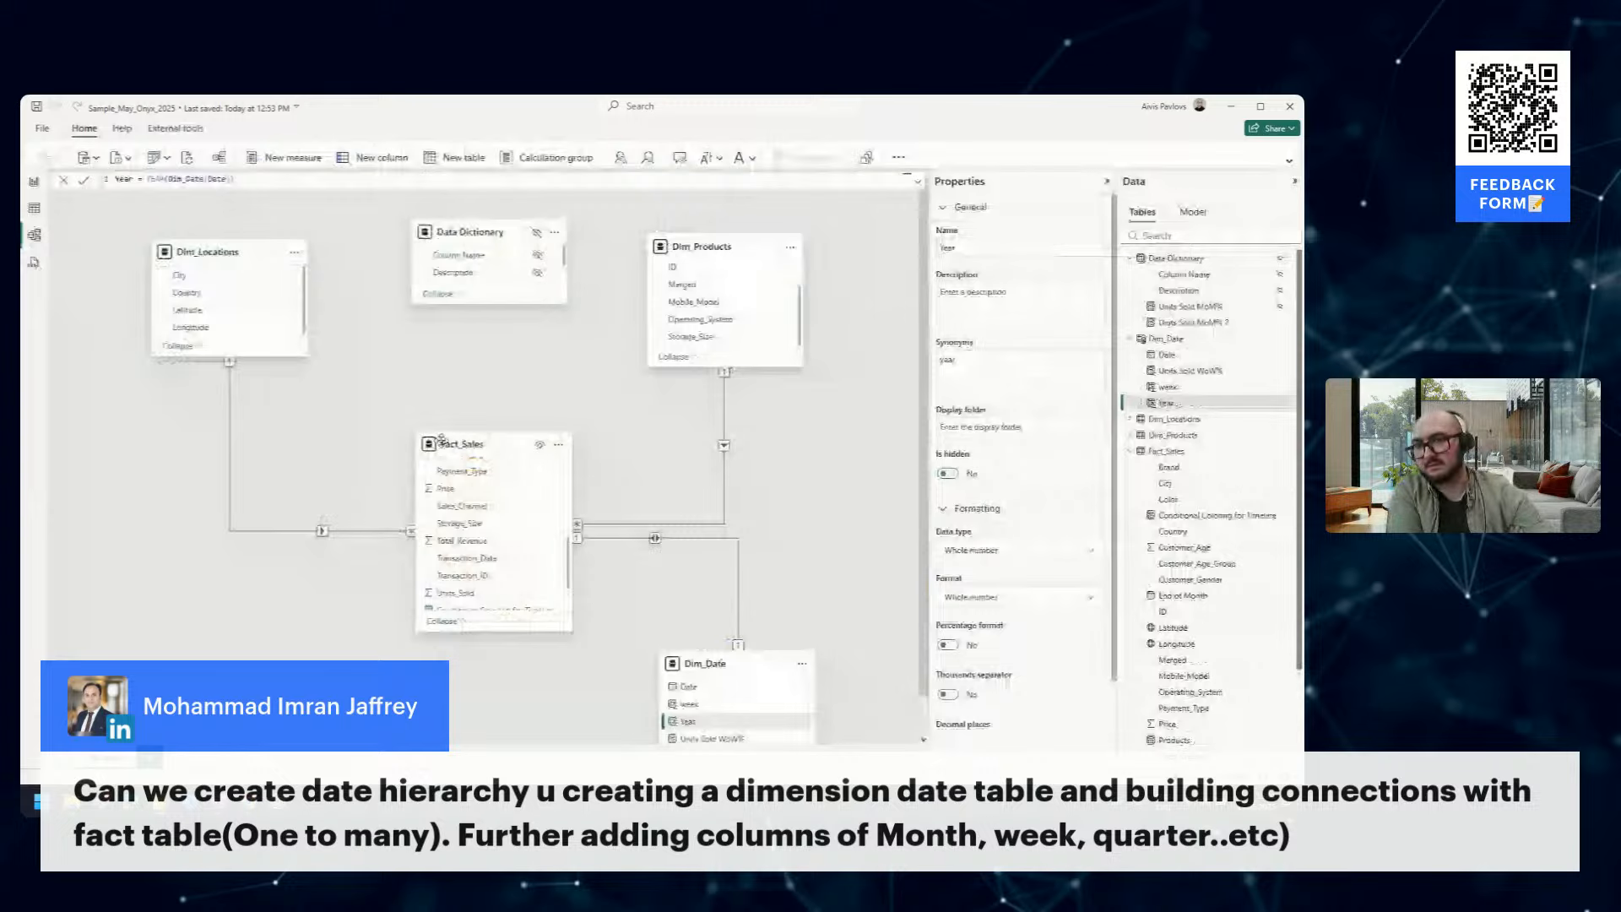
pyautogui.scroll(-1, 711, 511)
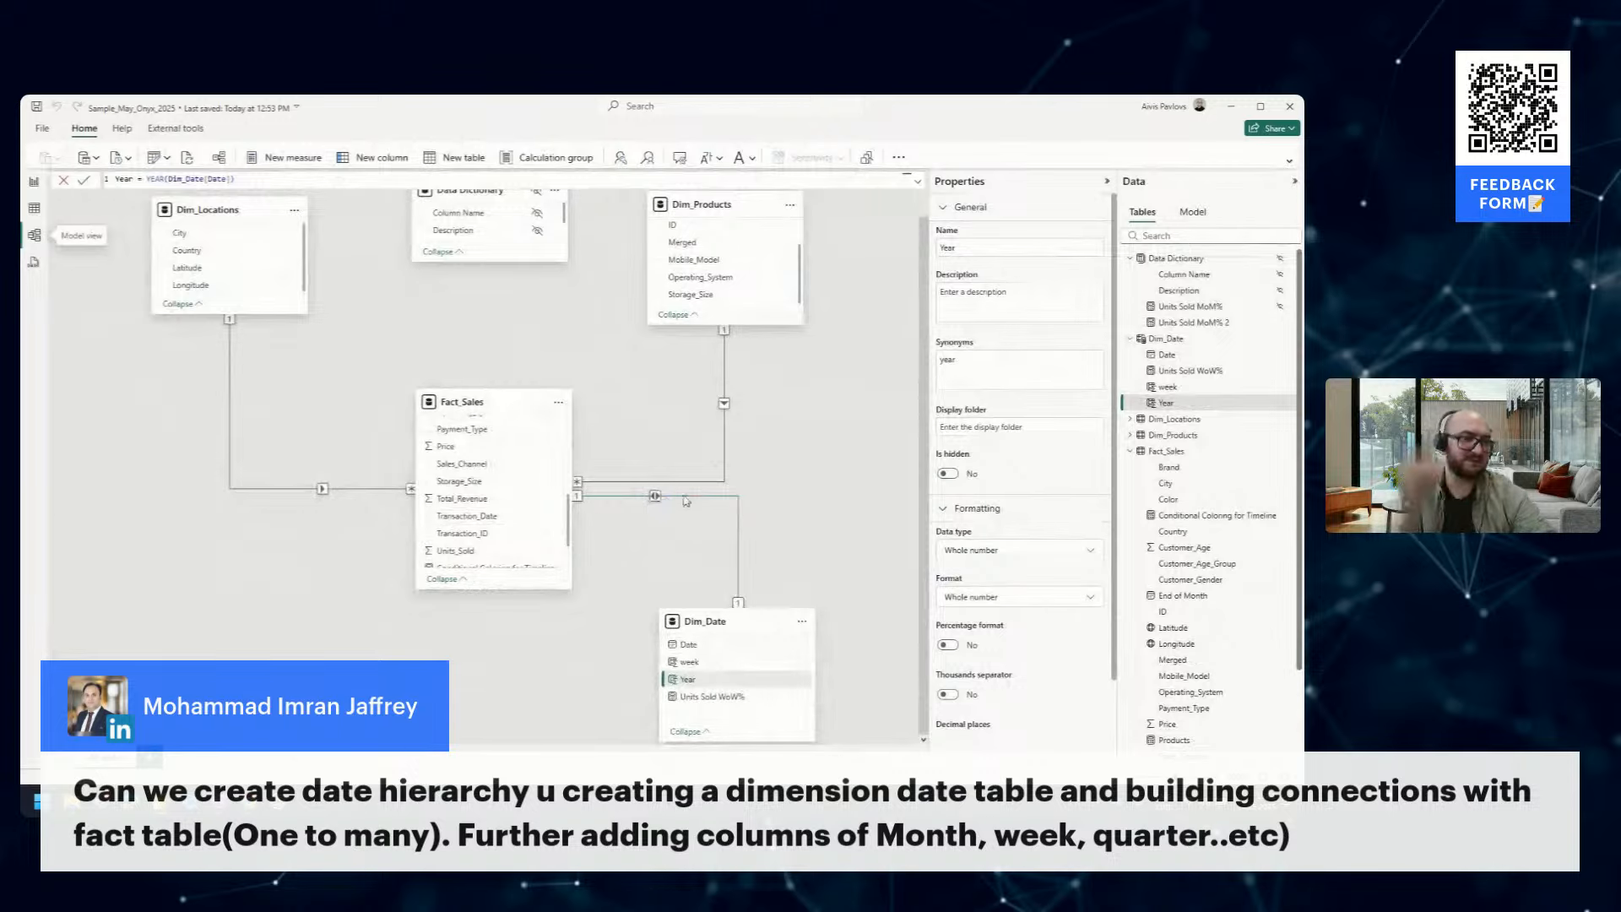
pyautogui.click(30, 182)
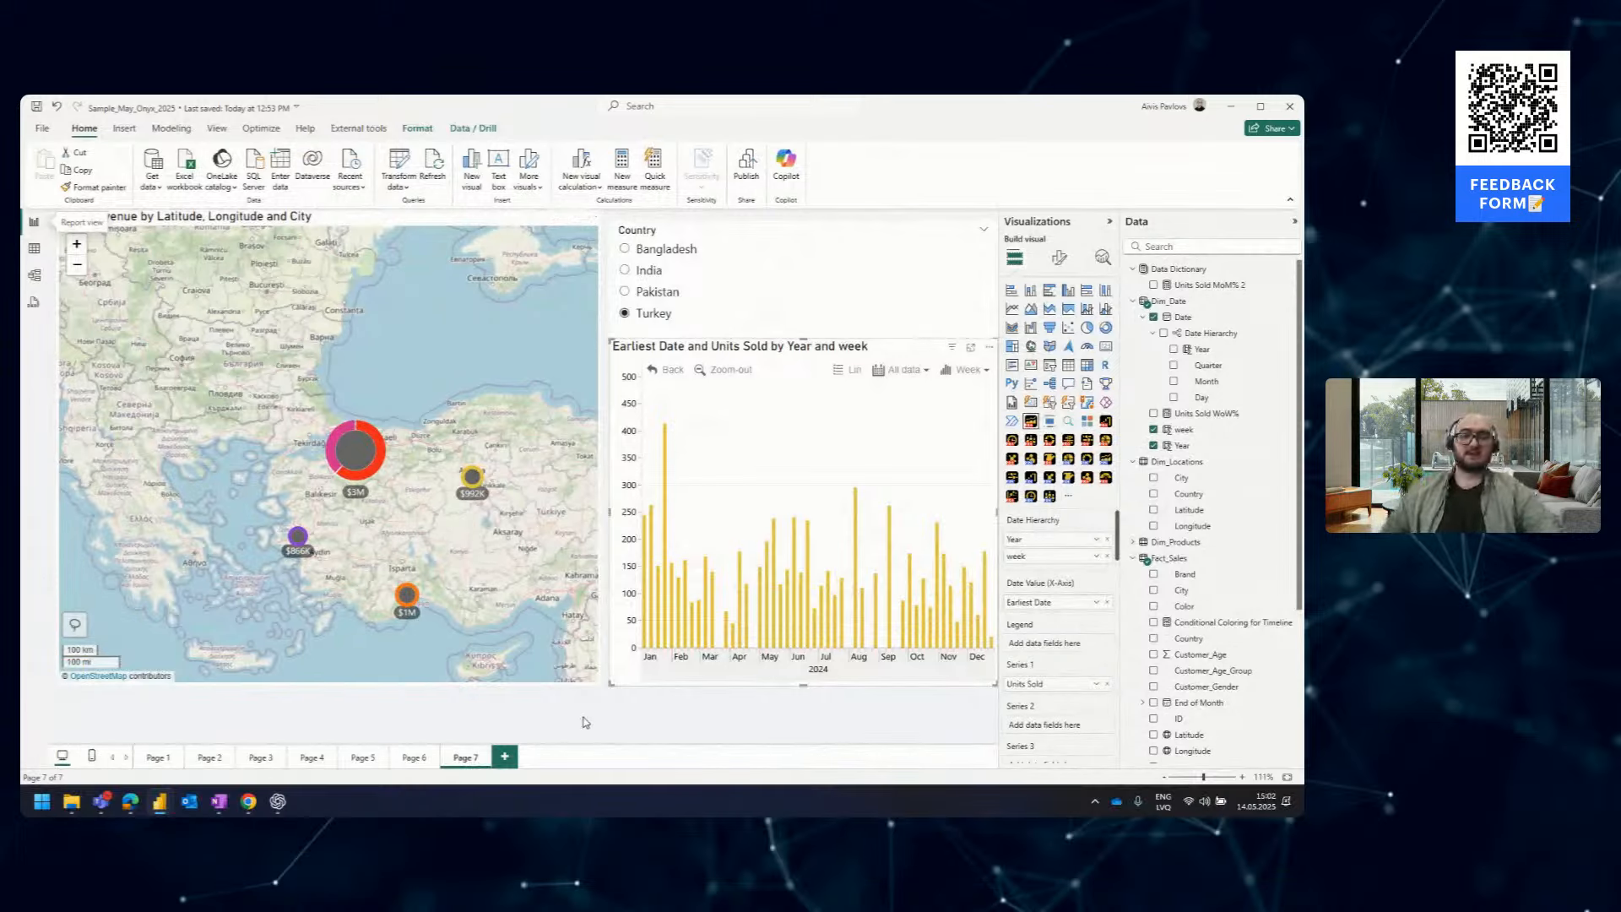
pyautogui.click(603, 714)
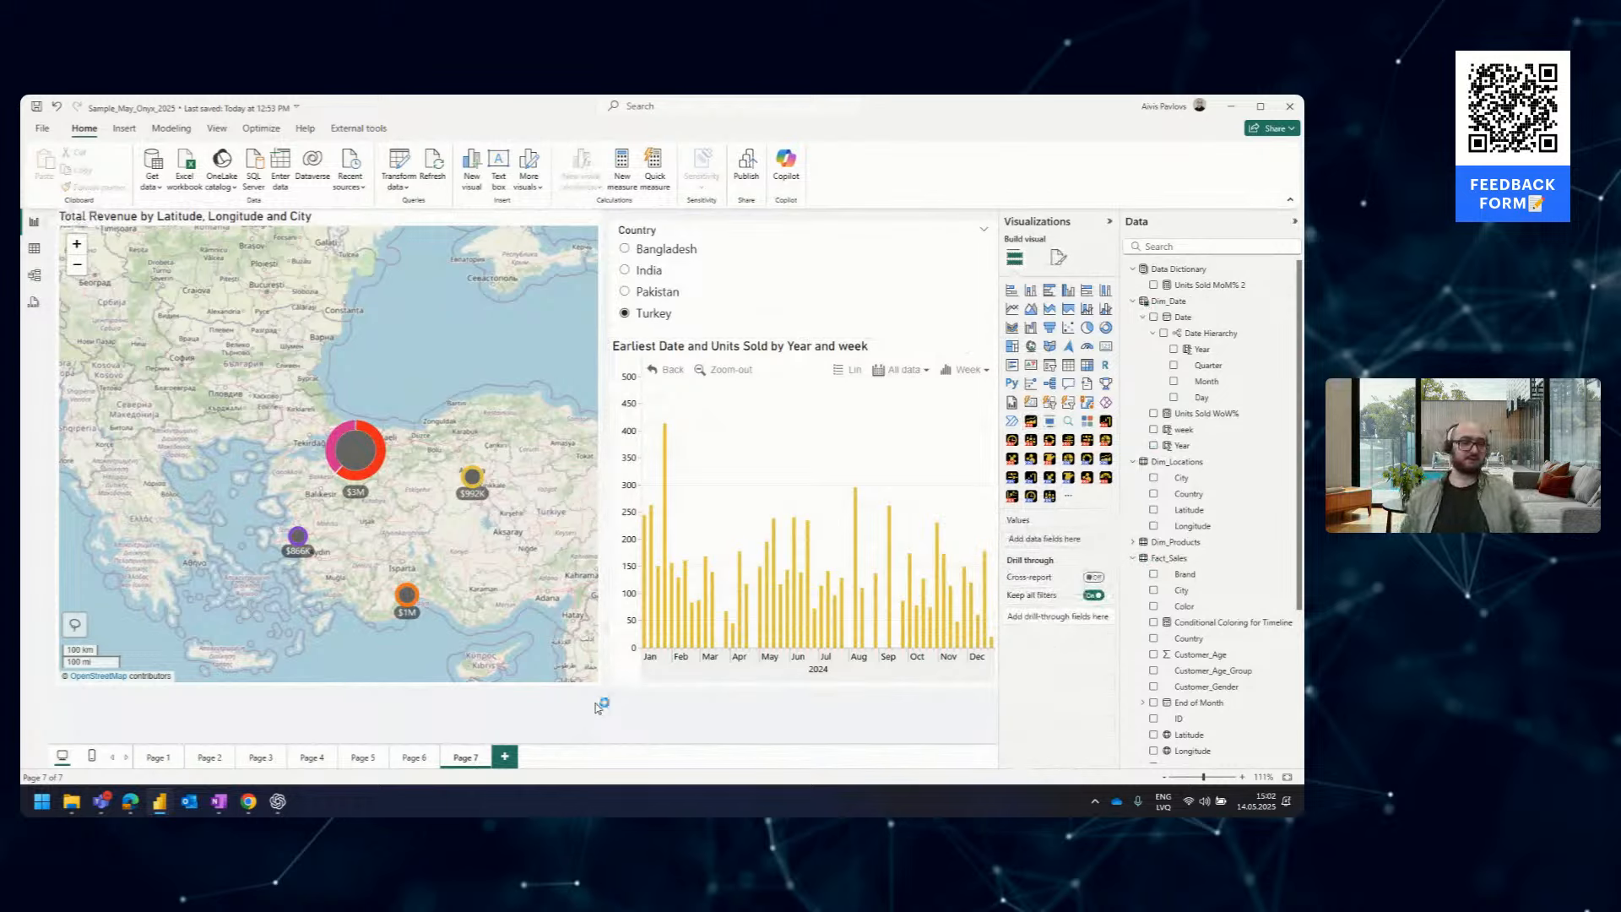